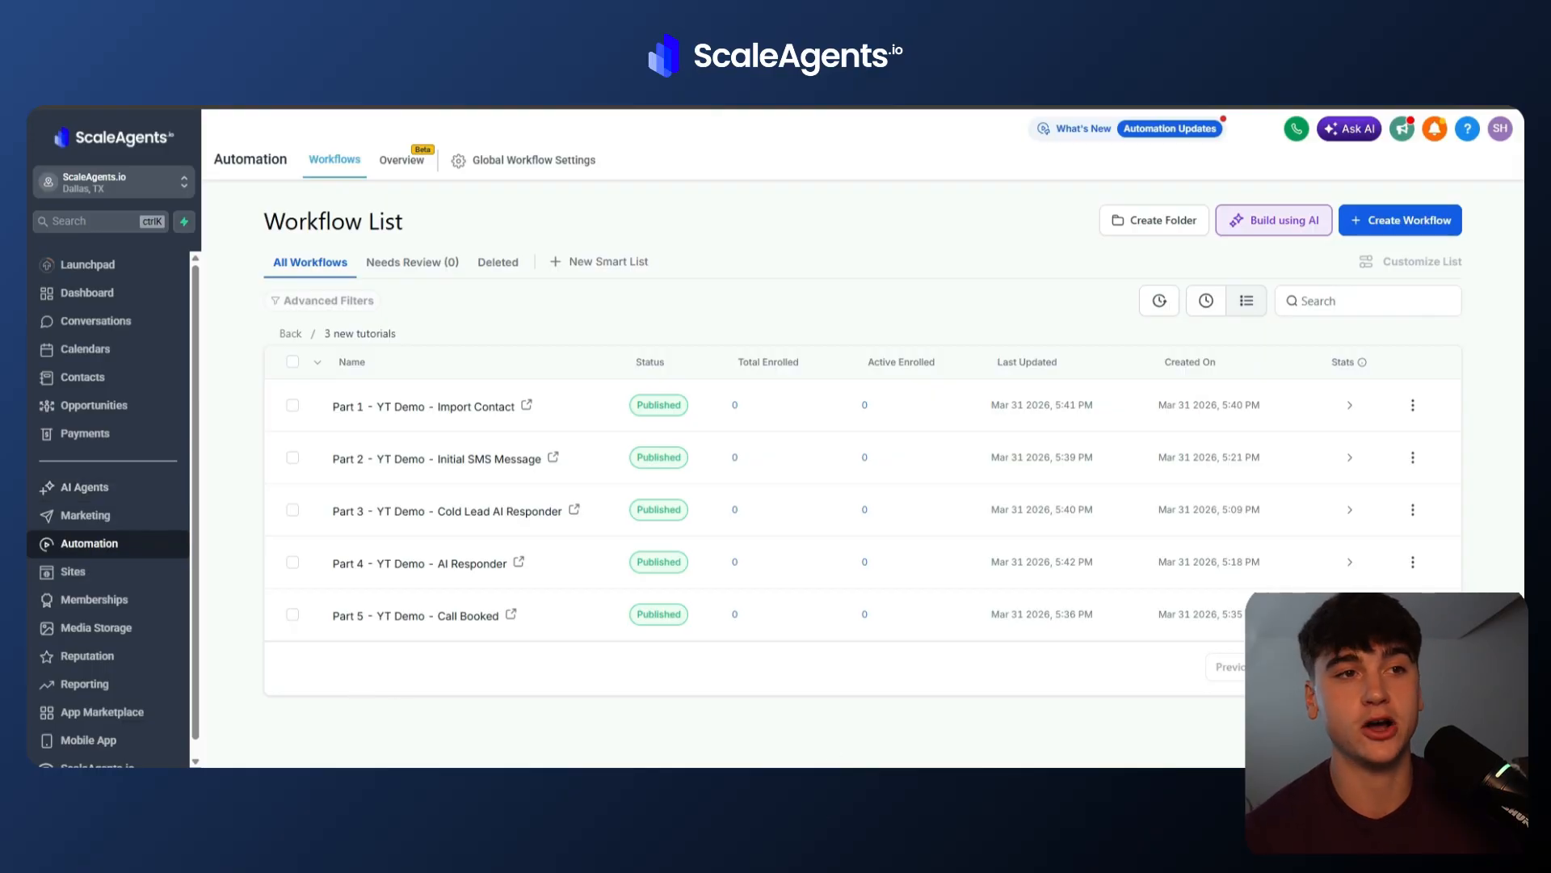
Switch to the OpenAI platform's Assistants page and highlight the deprecation notice about the Responses API.
mouse_move(1018, 832)
click(1091, 755)
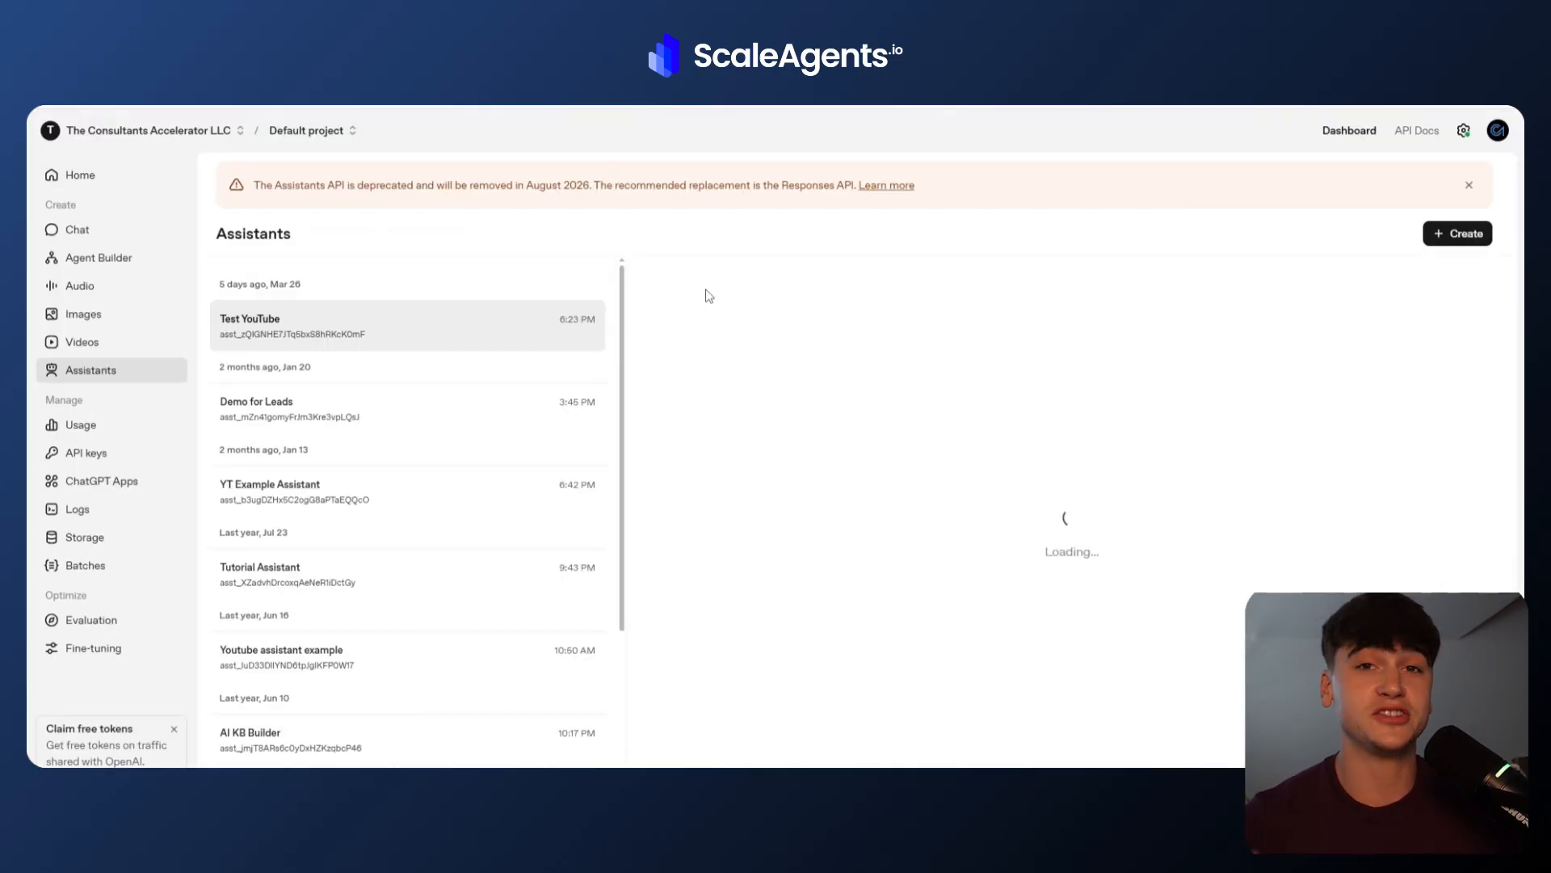
drag(252, 185, 416, 202)
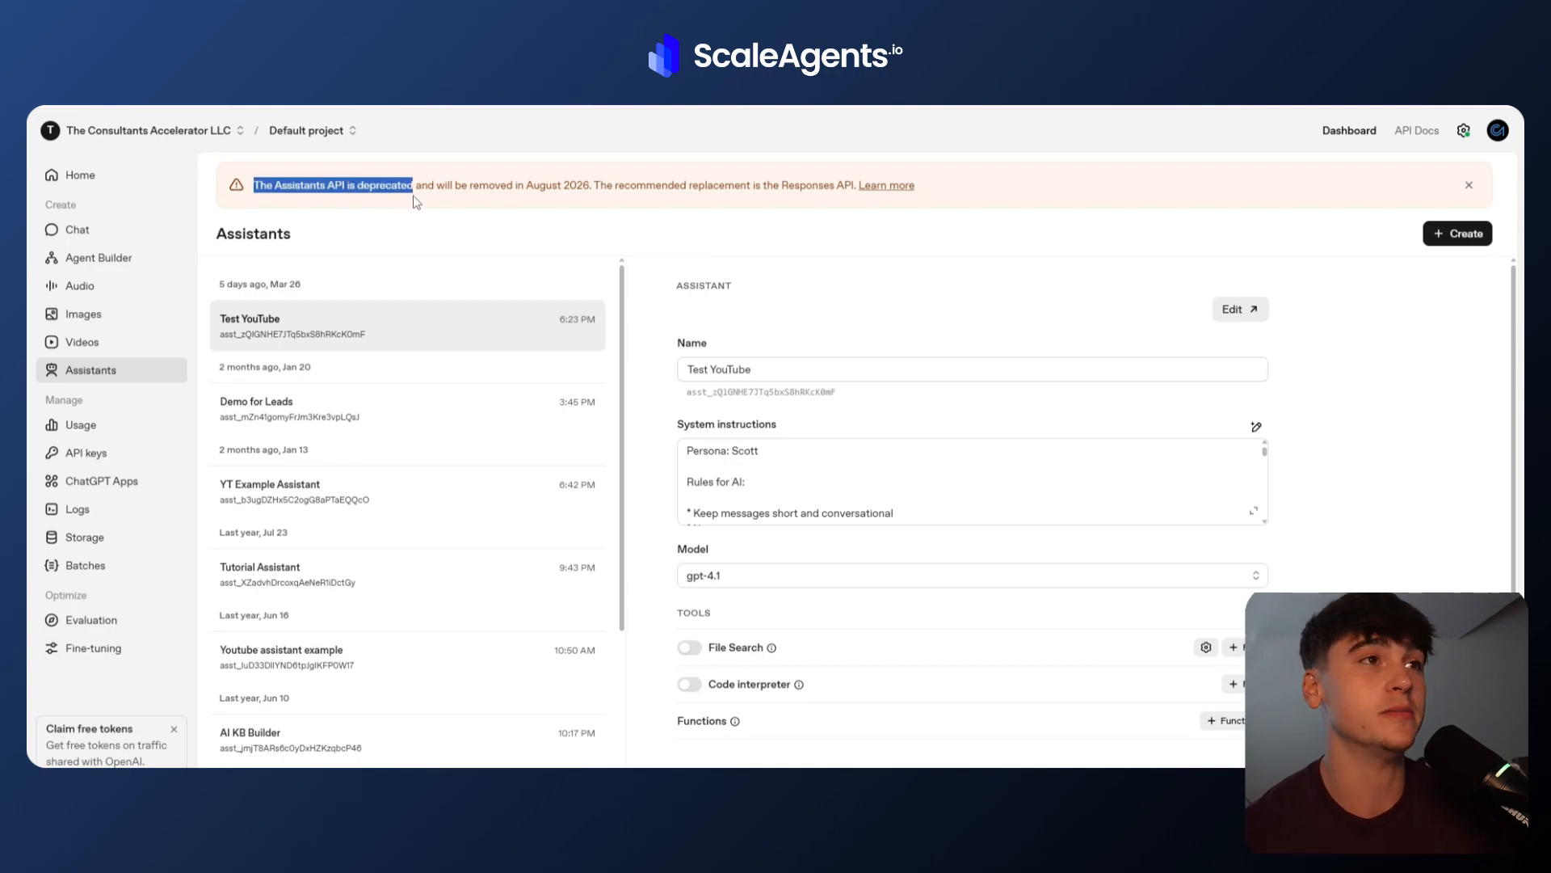
right_click(416, 202)
click(855, 187)
drag(854, 187, 781, 191)
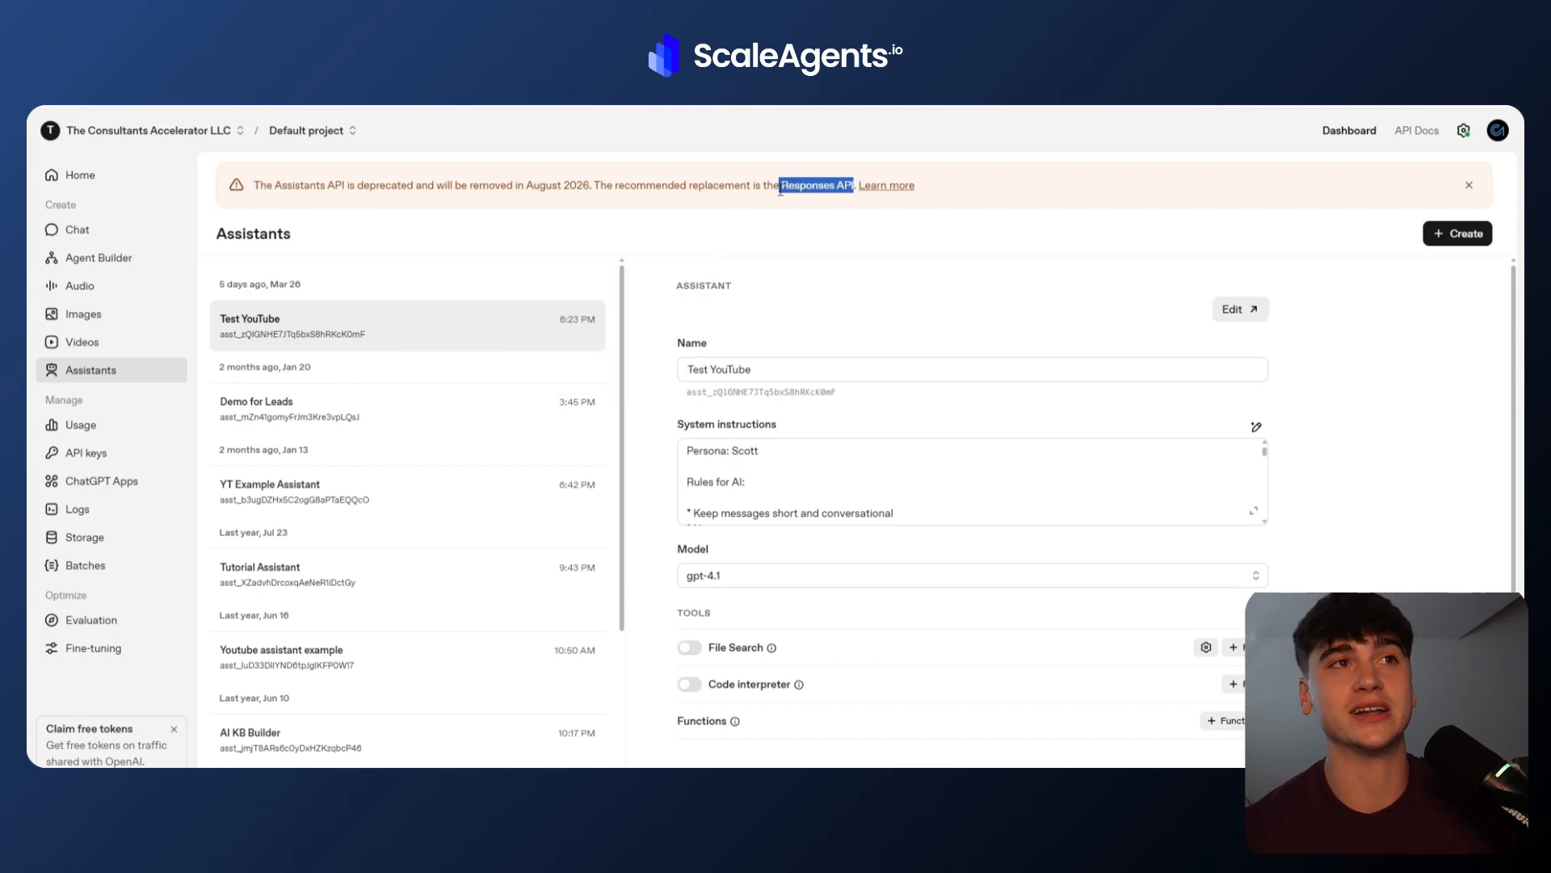
click(738, 229)
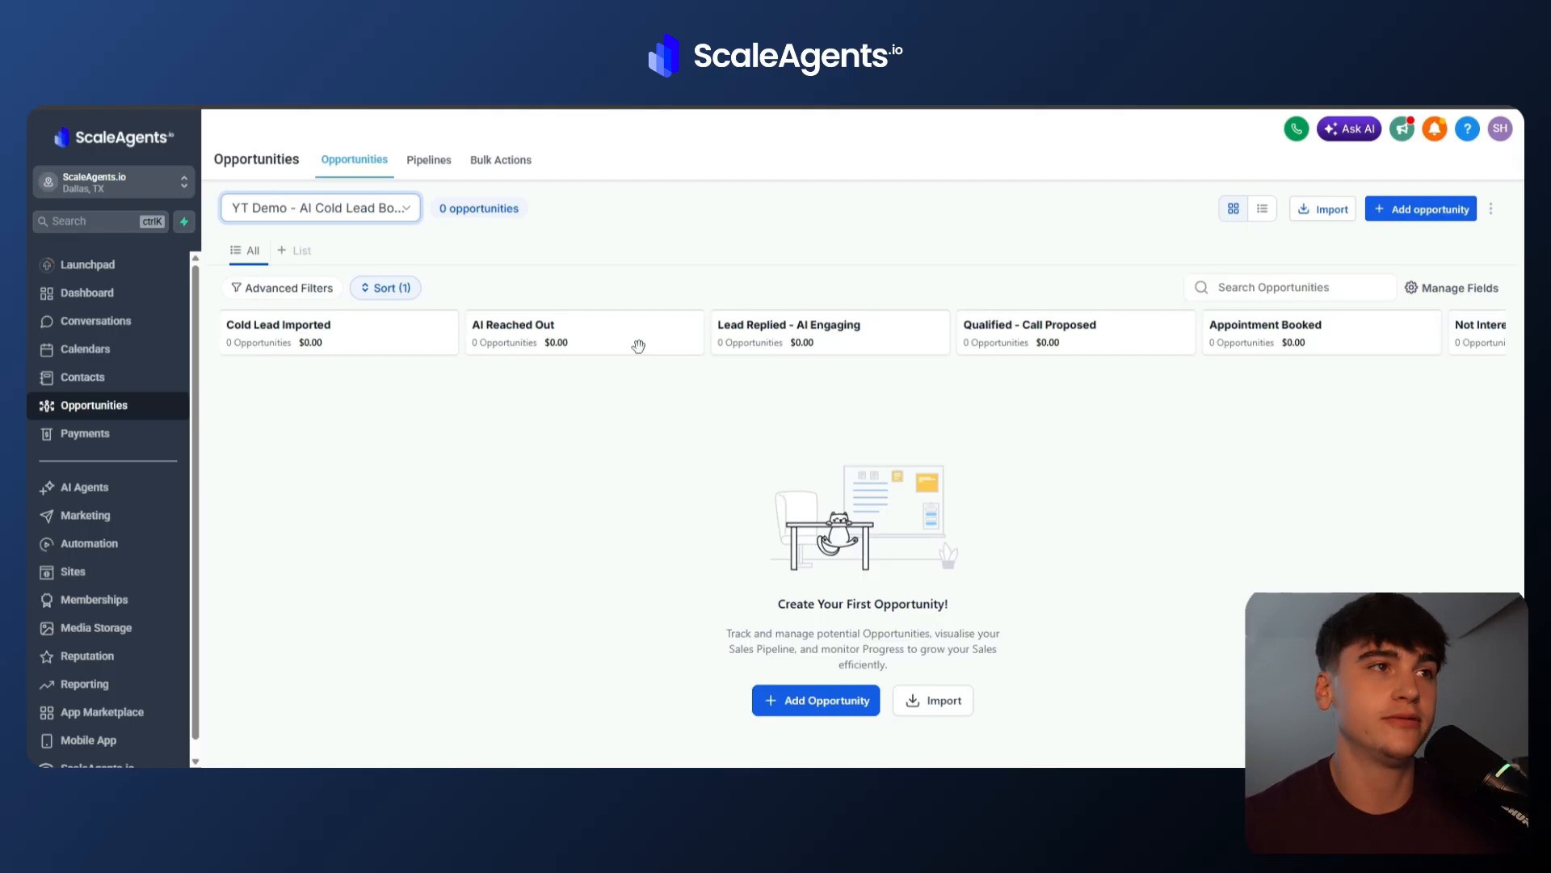
Browse the stages of the YT Demo - AI Cold Lead Booker opportunity board.
drag(478, 325, 554, 326)
click(554, 325)
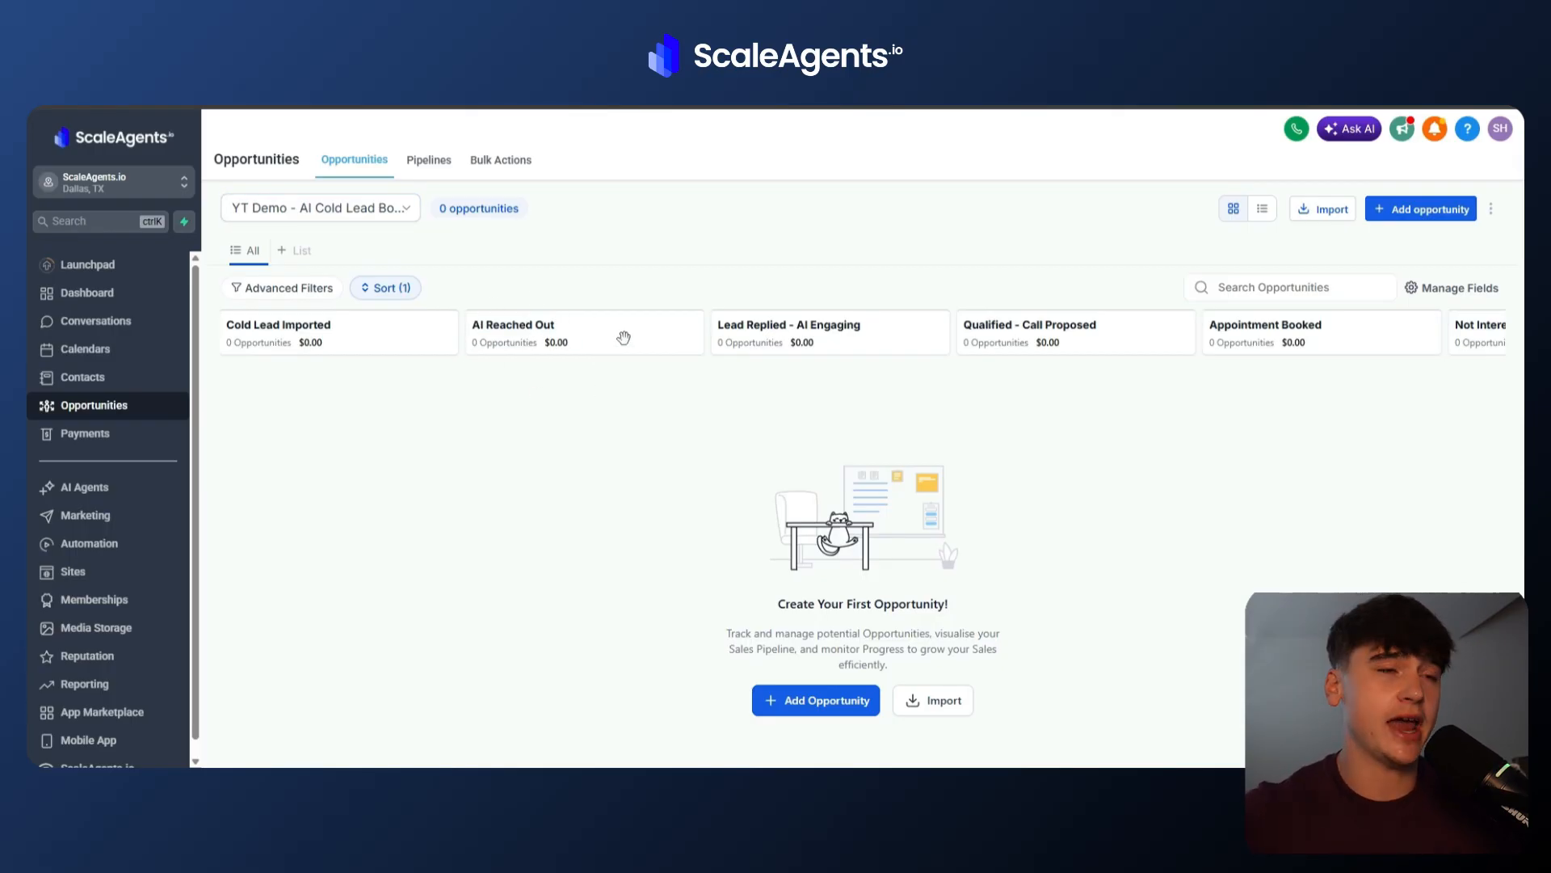
scroll(624, 337, right, 1)
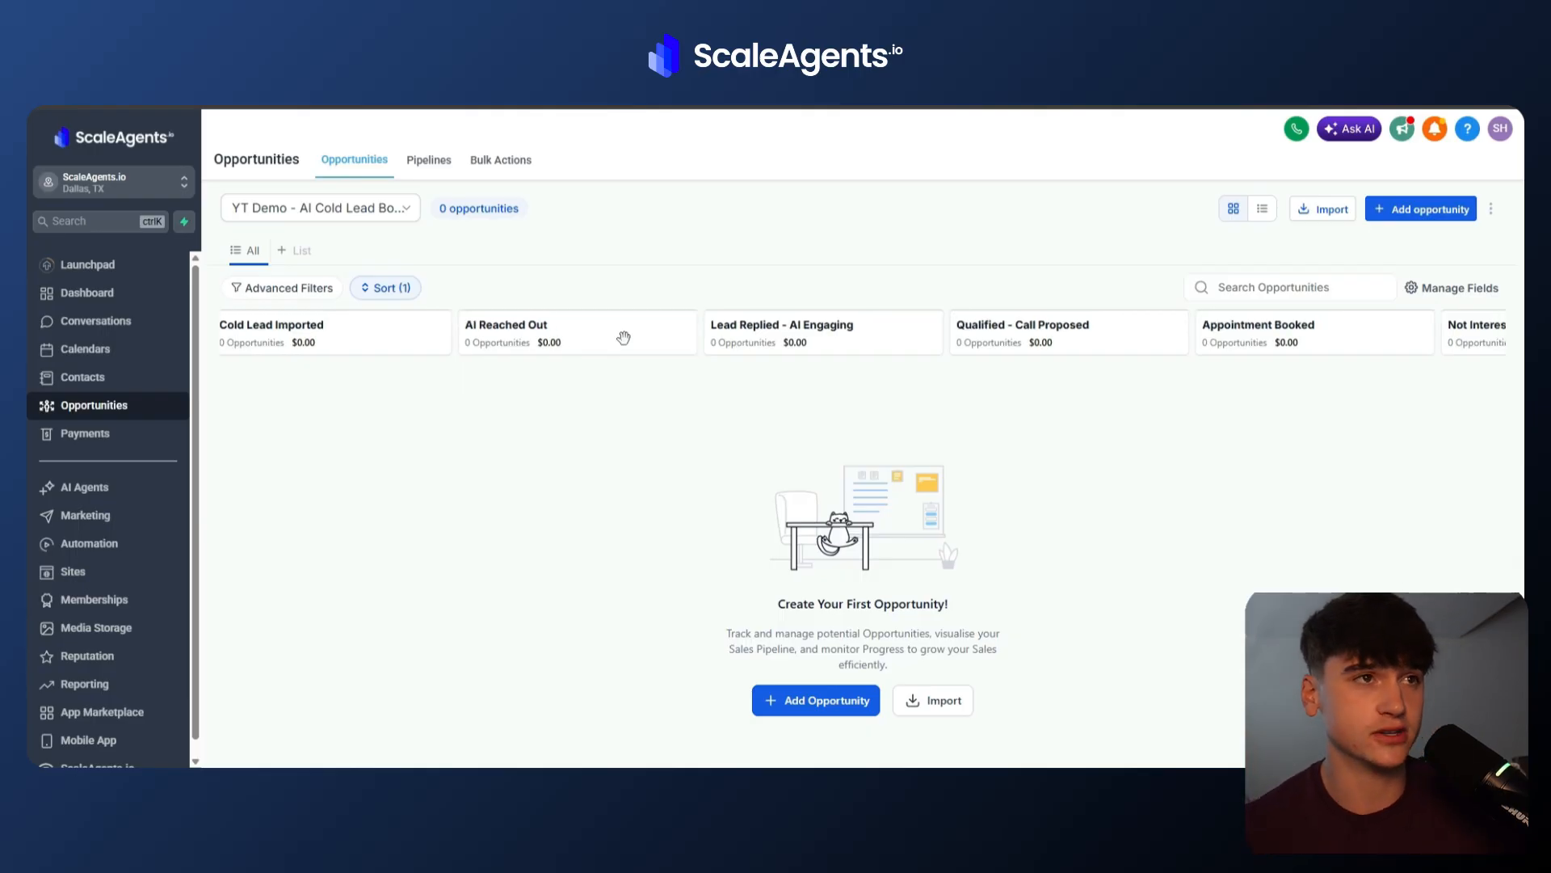
scroll(624, 338, right, 5)
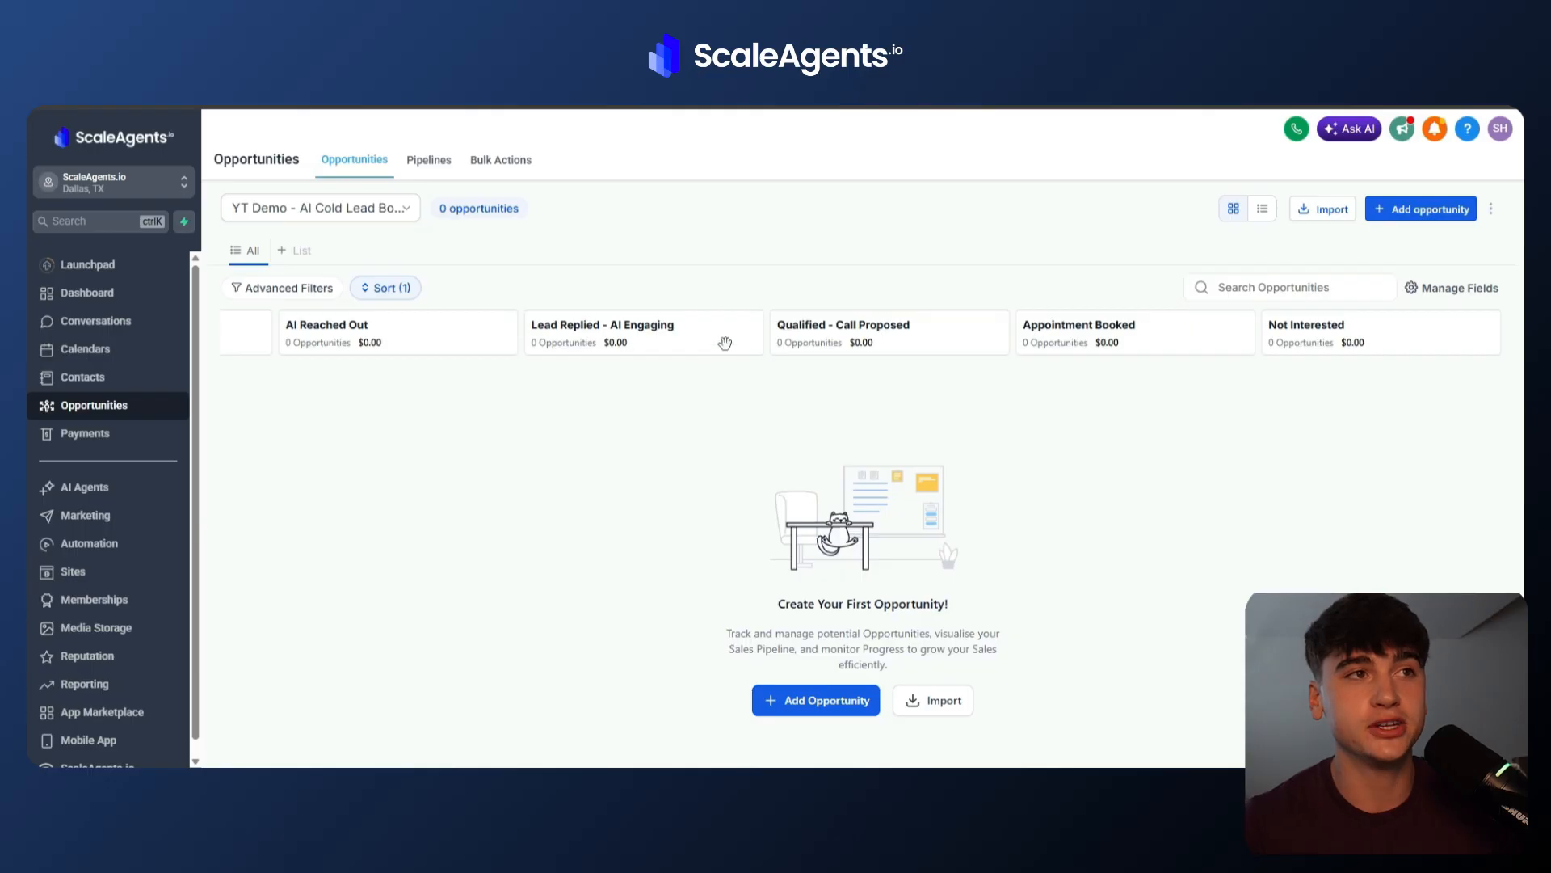
scroll(724, 344, right, 5)
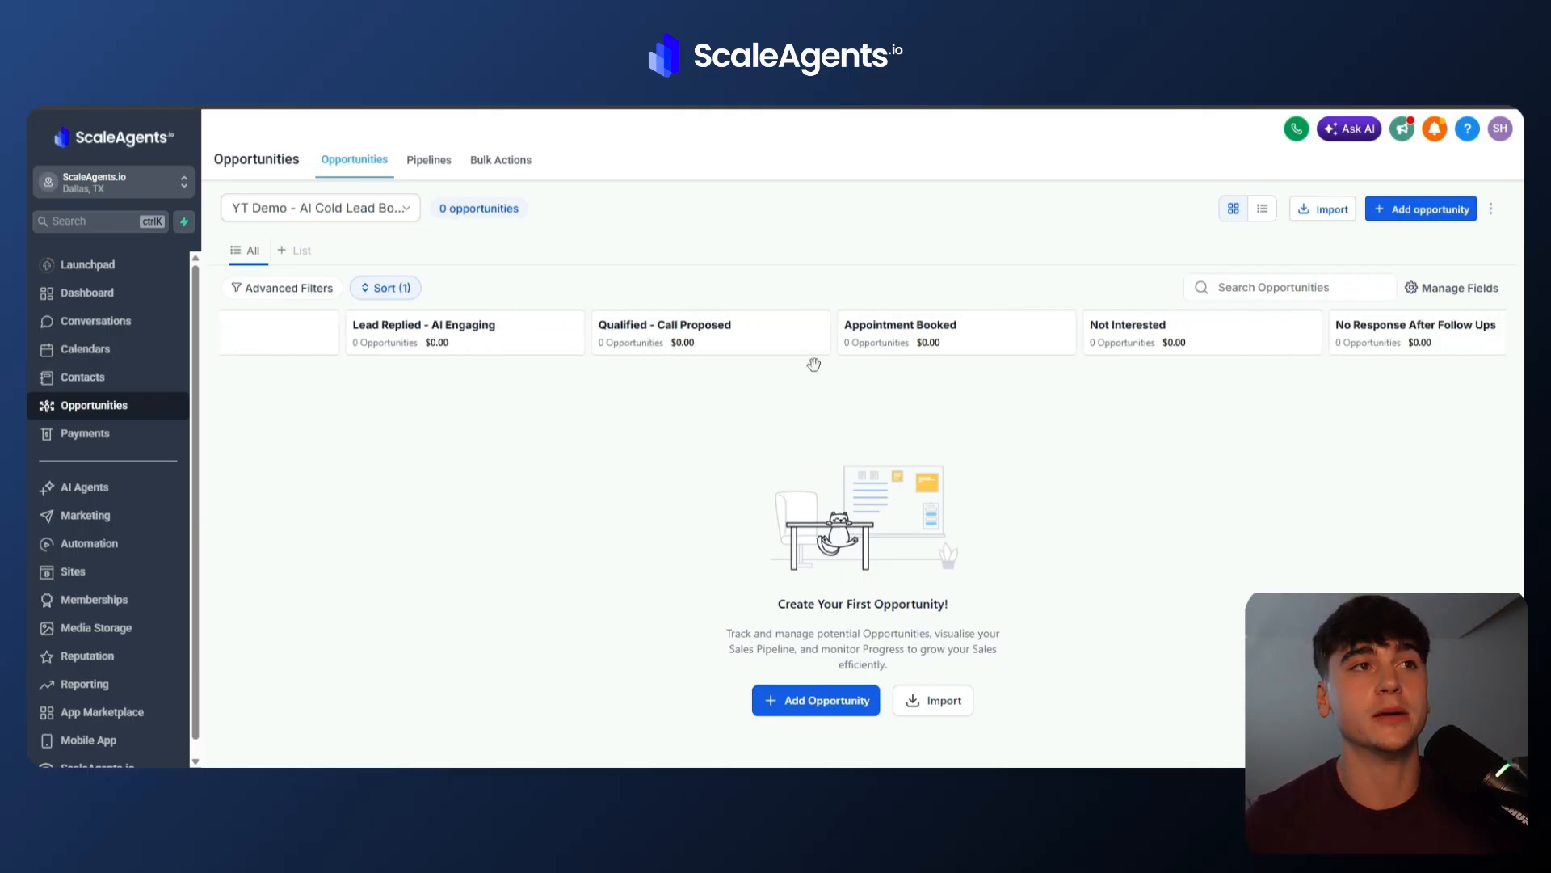
scroll(800, 341, right, 2)
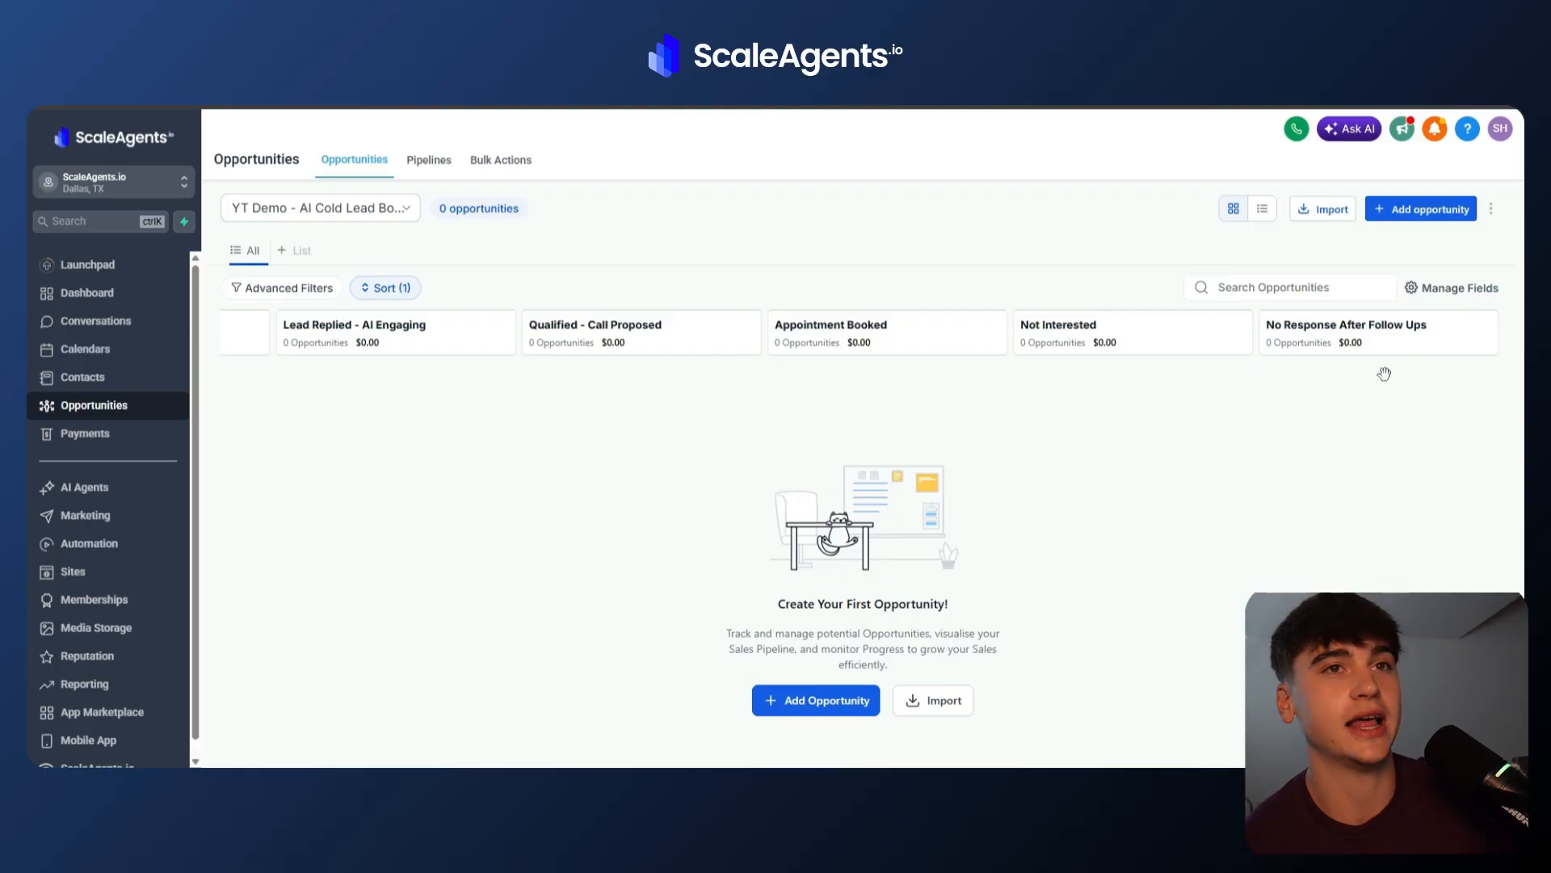
scroll(1327, 373, left, 5)
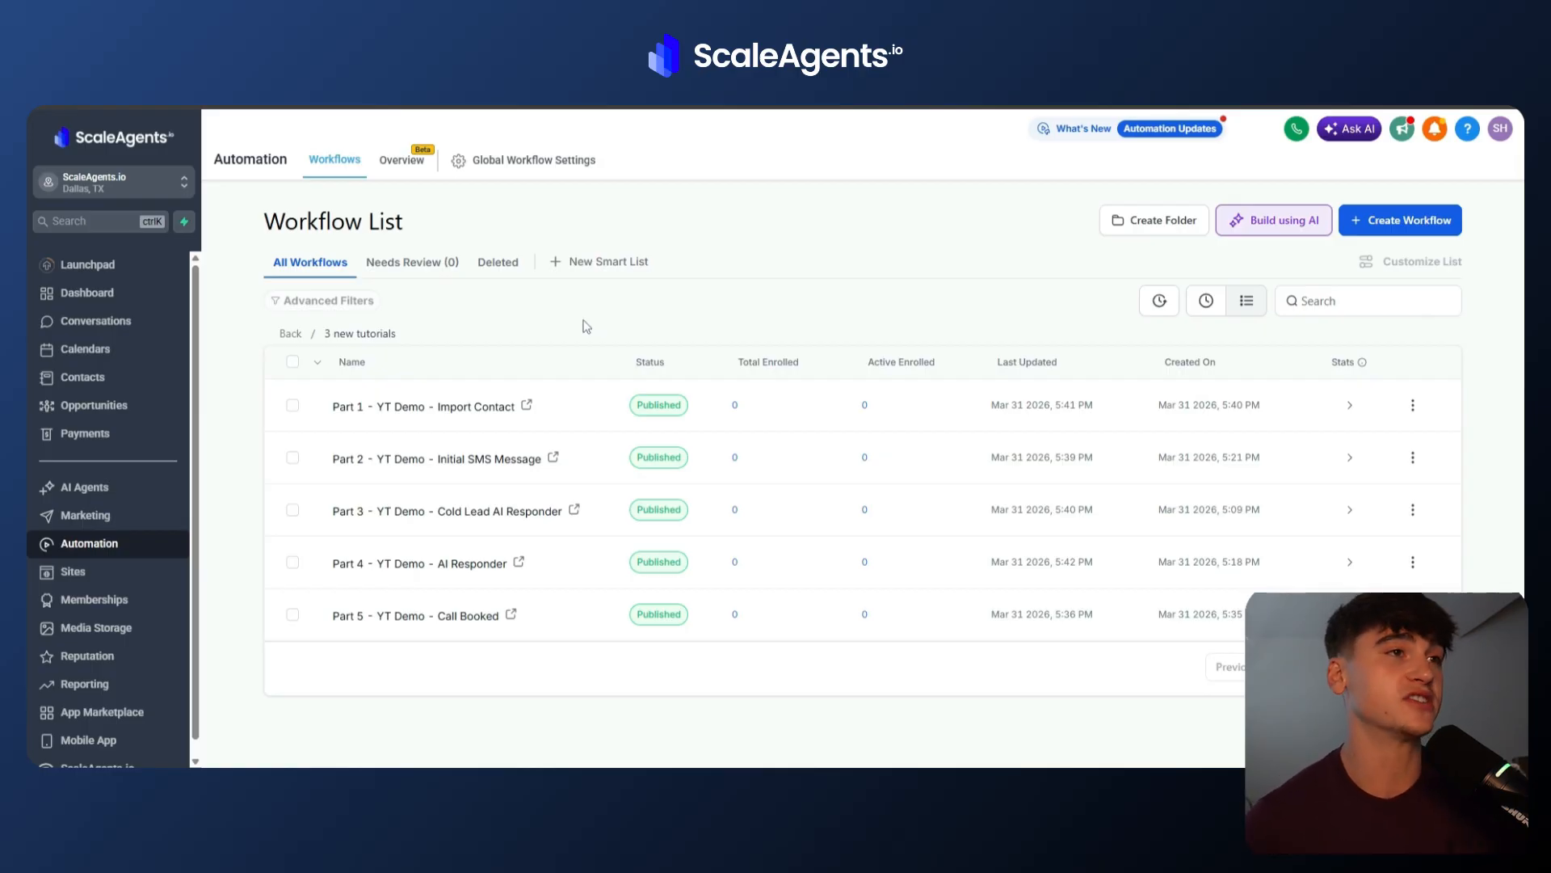
Review the YT Demo - AI Cold Lead Booker pipeline's stage list in pipeline settings, then return to the board.
click(94, 406)
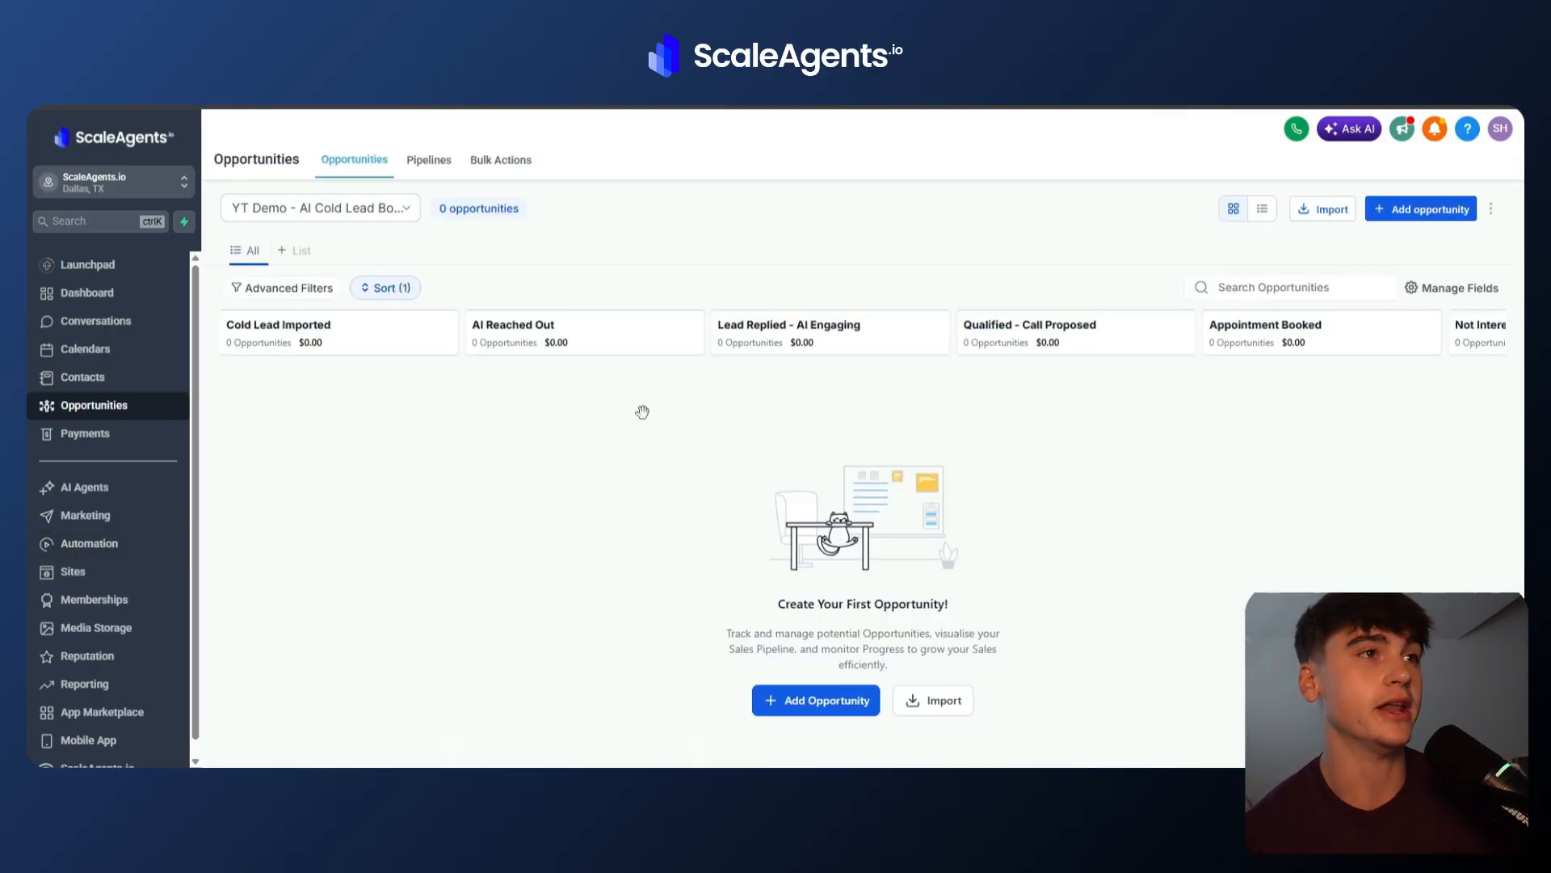
click(429, 163)
click(1455, 233)
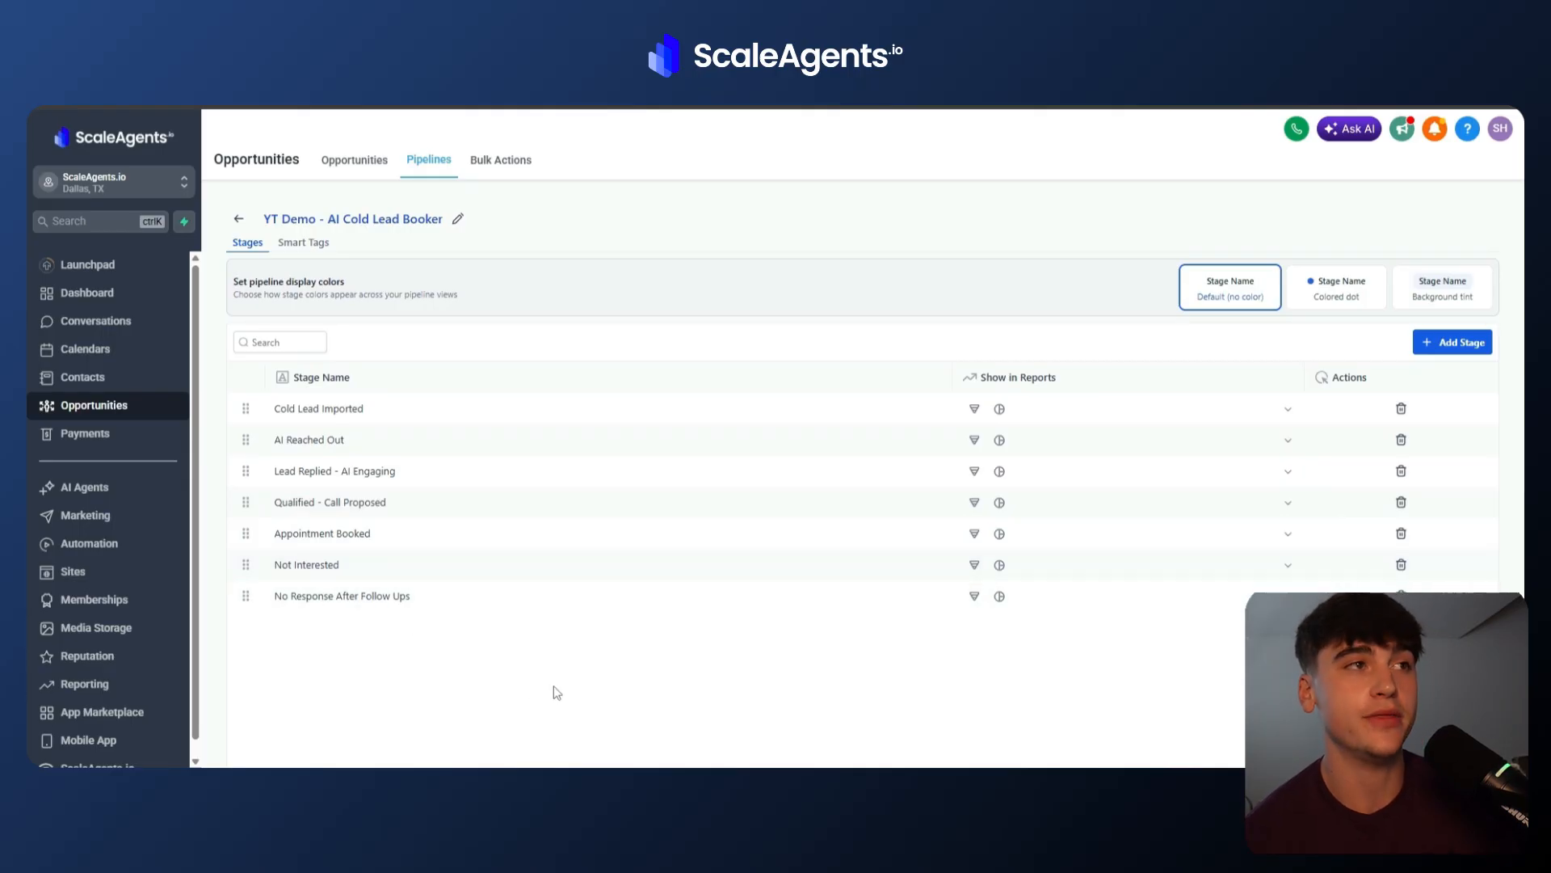
click(239, 218)
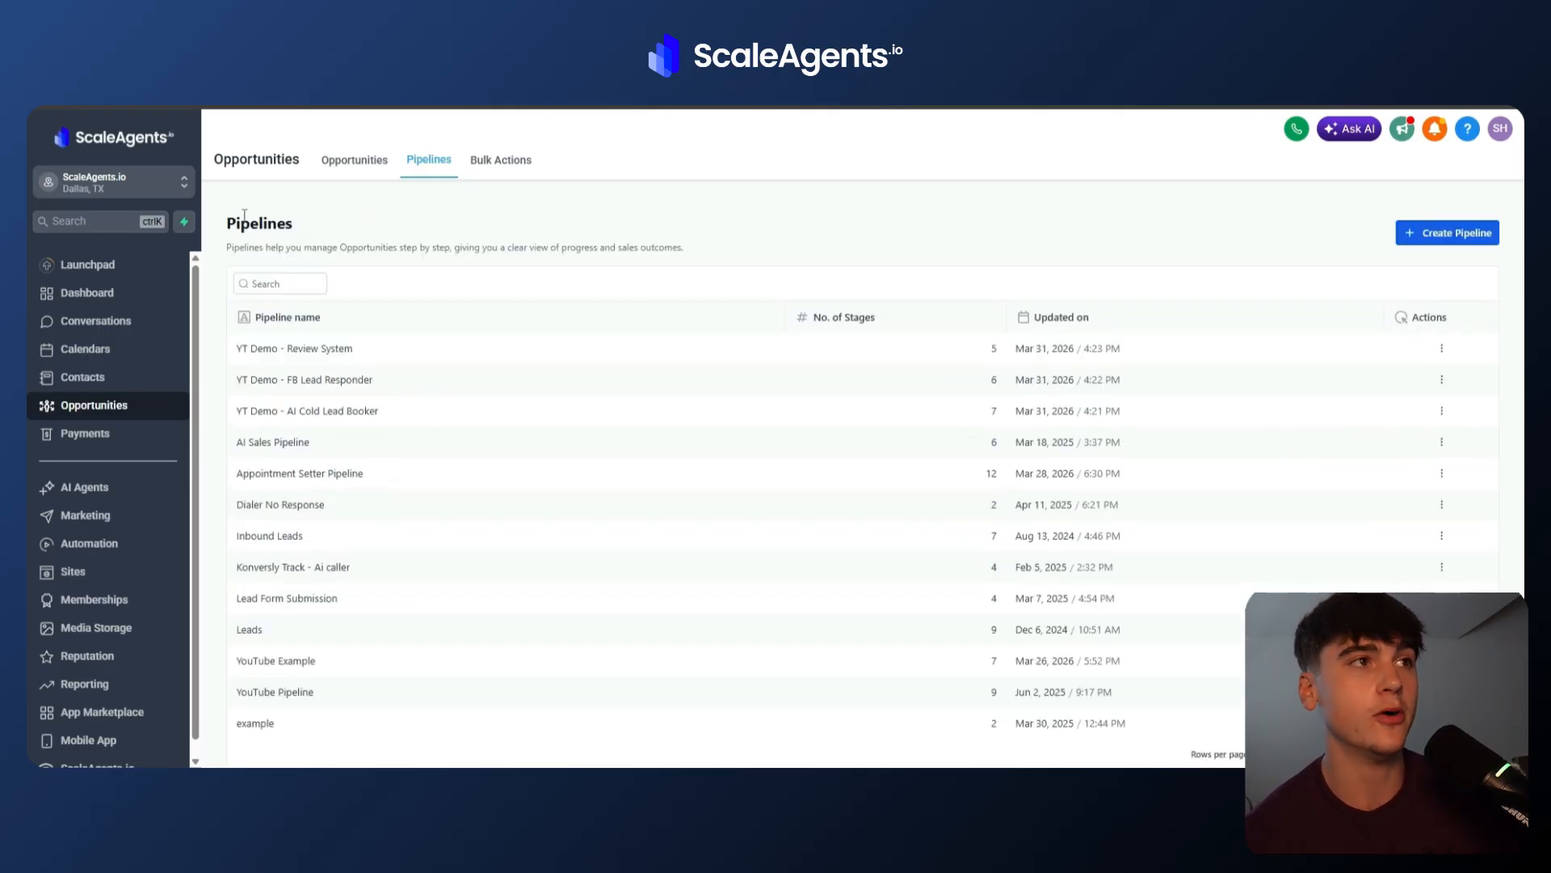
click(373, 162)
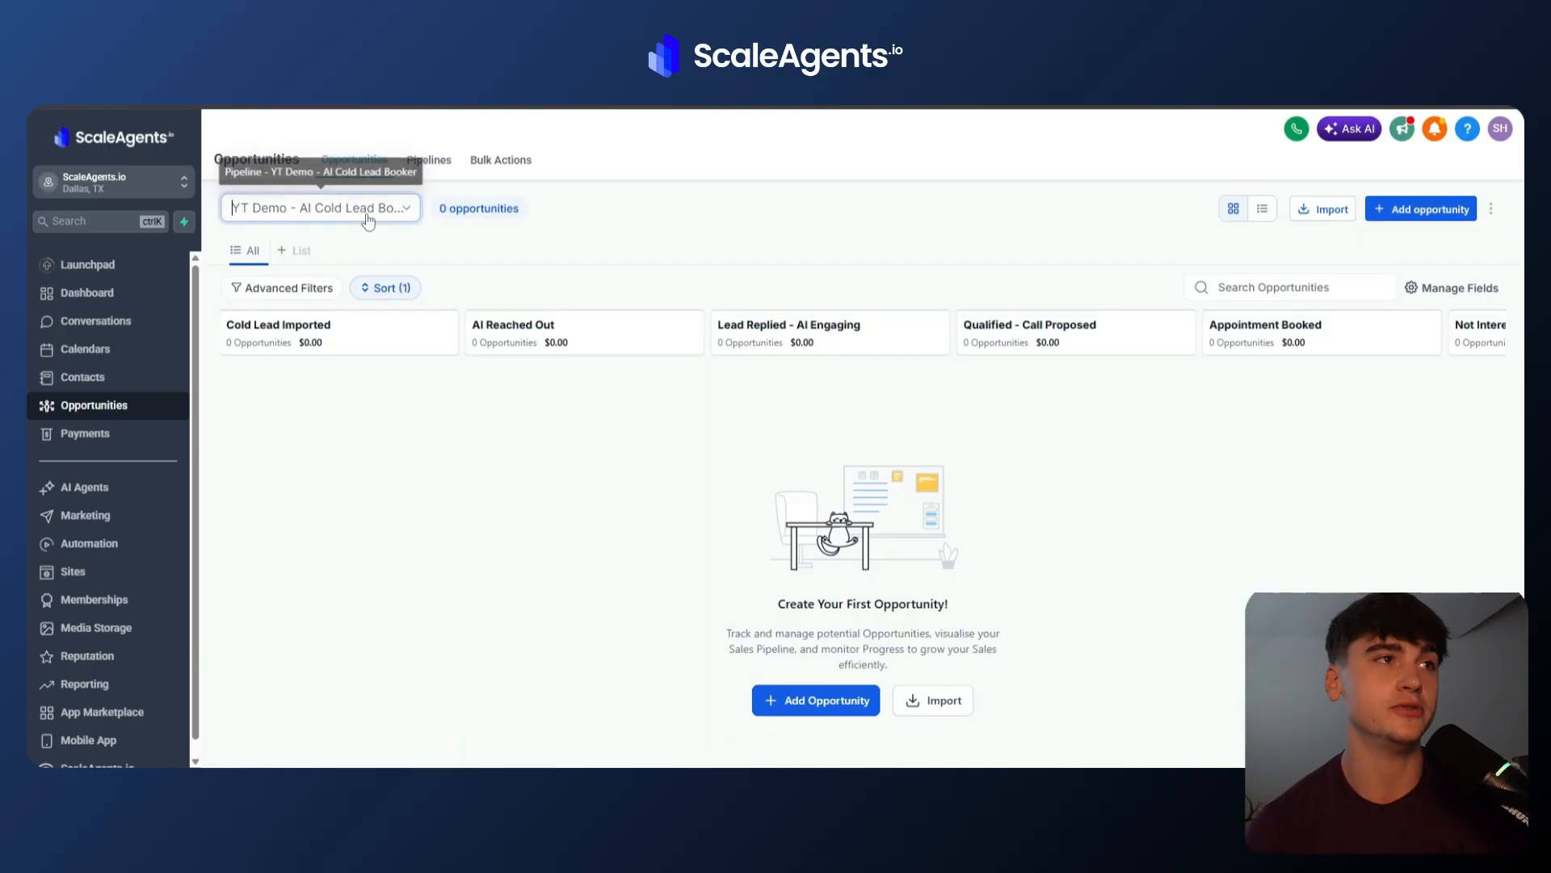
click(370, 210)
click(602, 492)
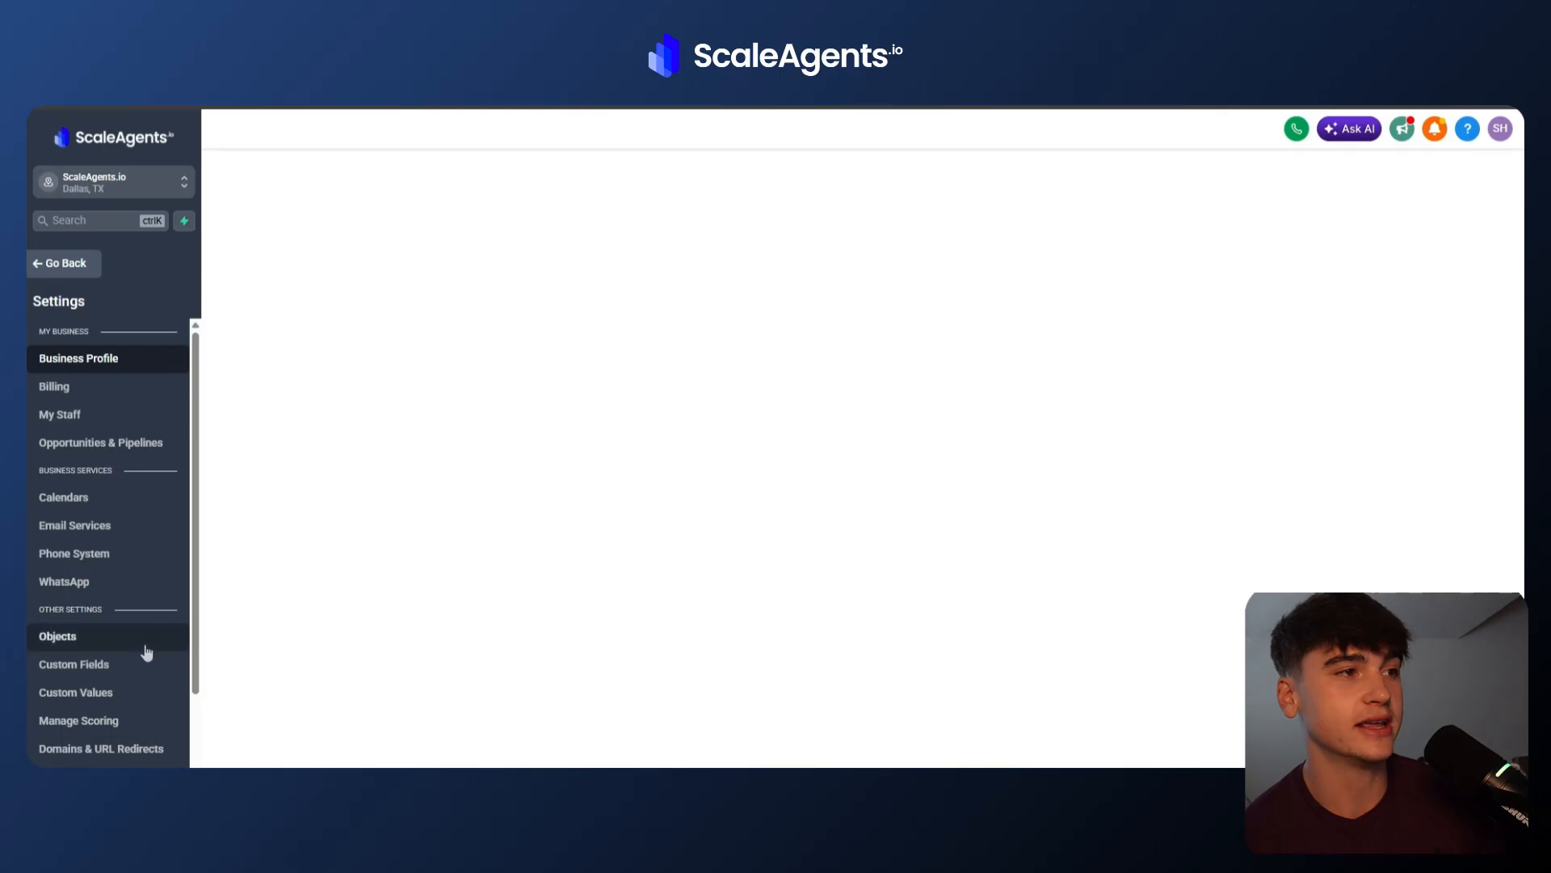
Create a Multi Line contact custom field named GPT Assistant Response Message.
scroll(146, 650, down, 2)
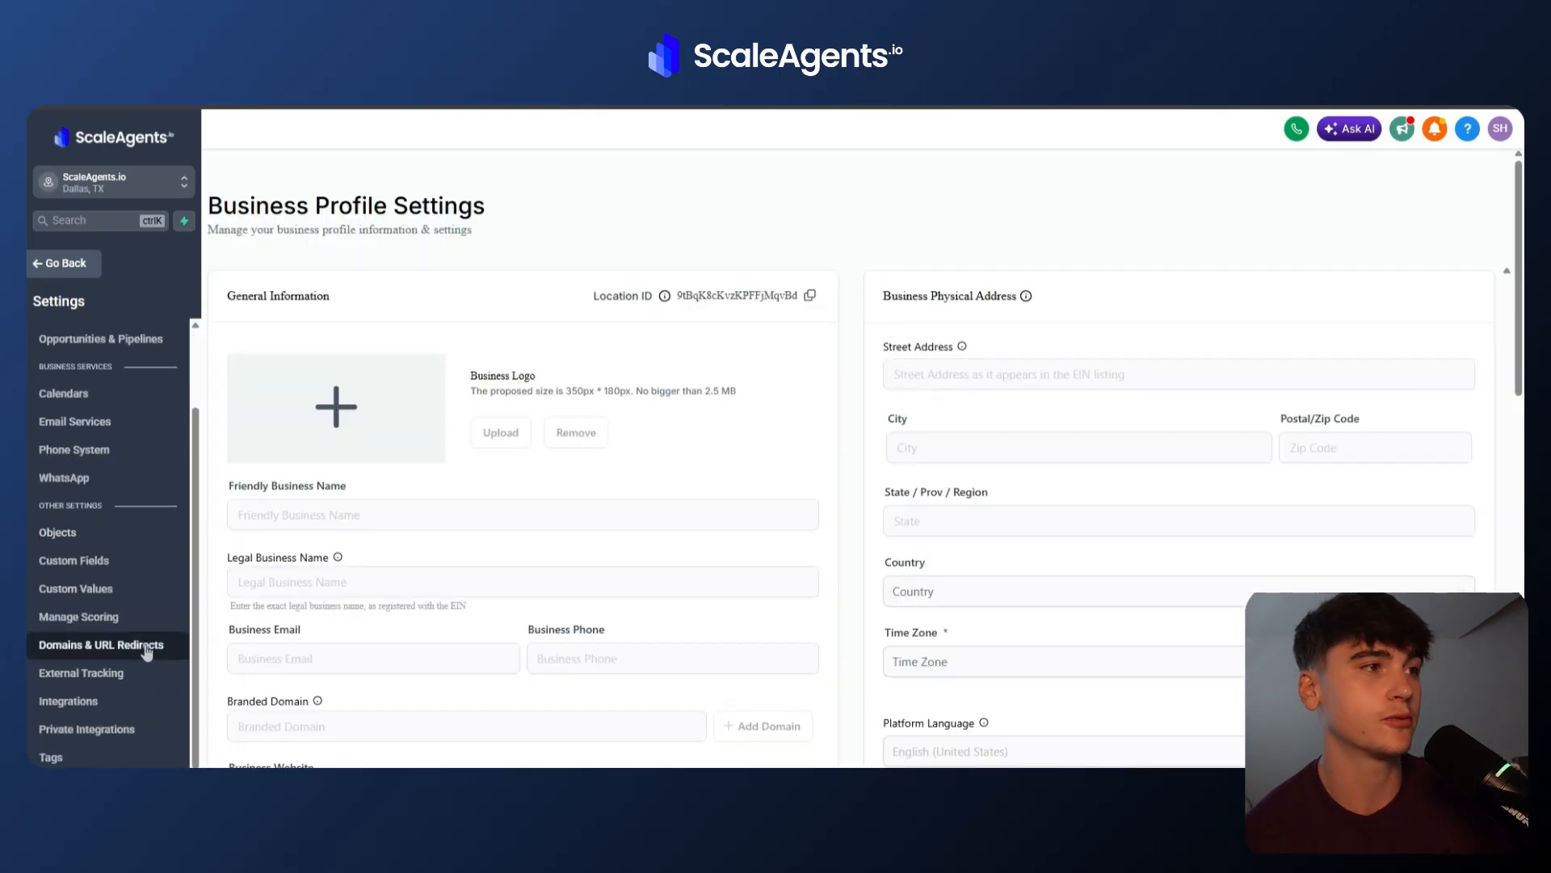
click(117, 560)
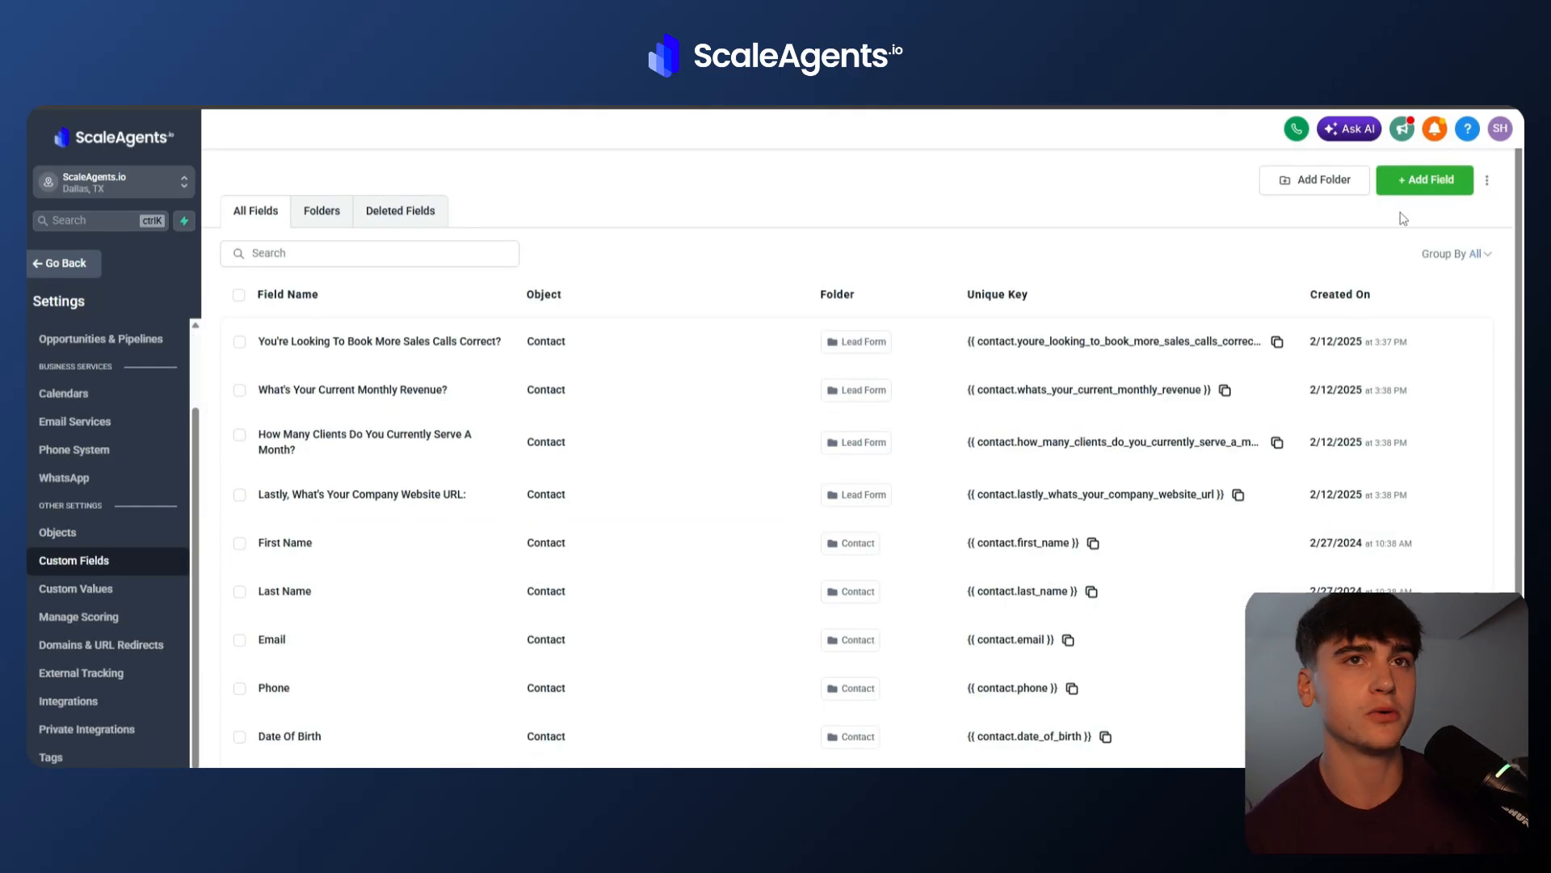
click(1424, 179)
click(570, 339)
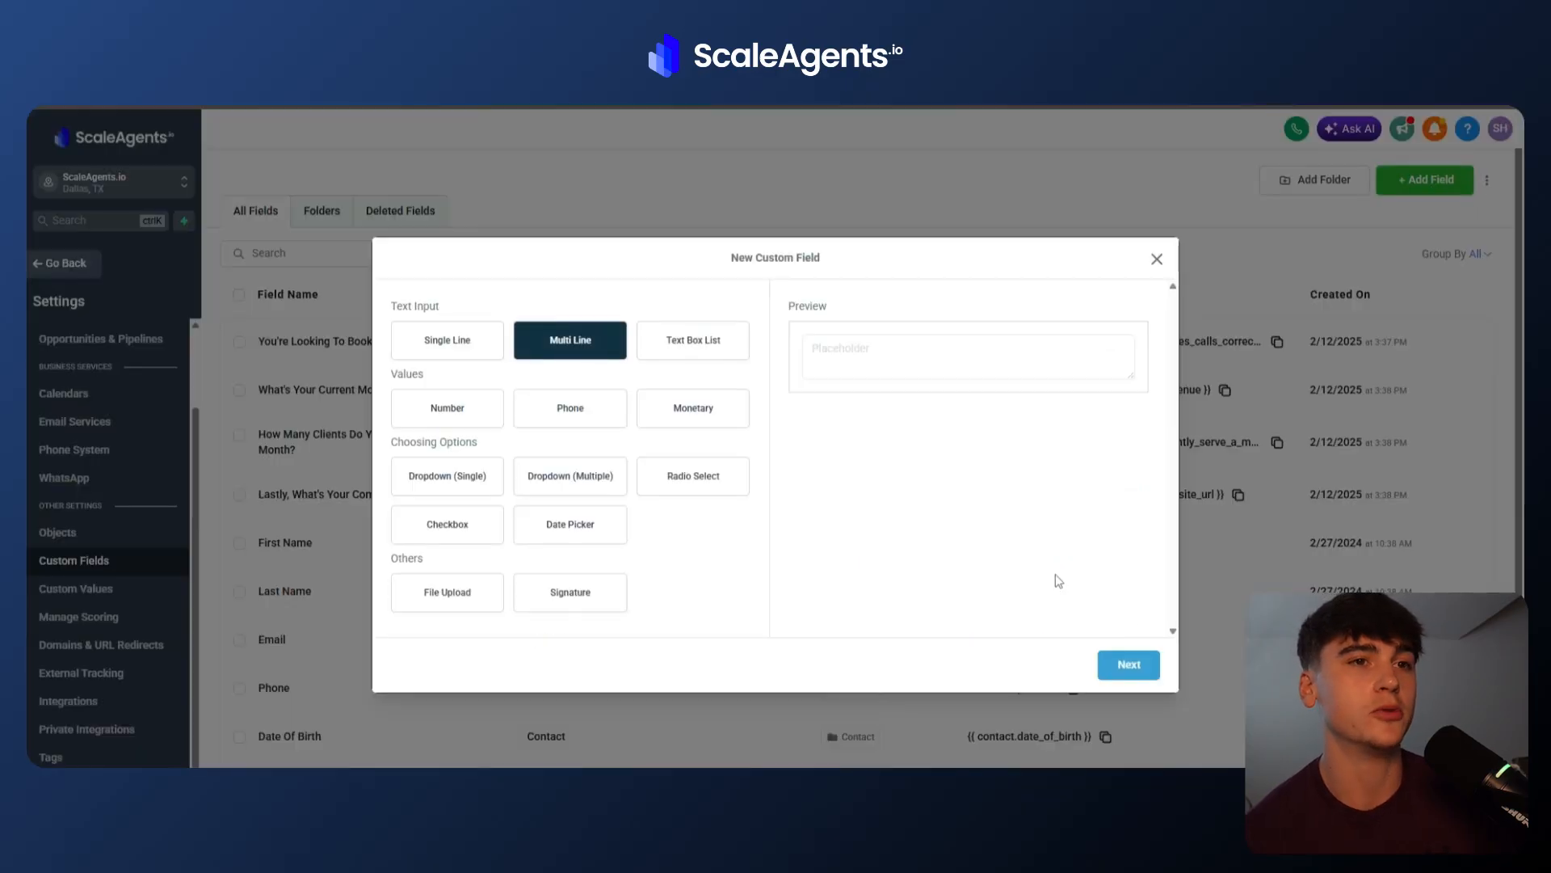
click(1129, 664)
click(547, 420)
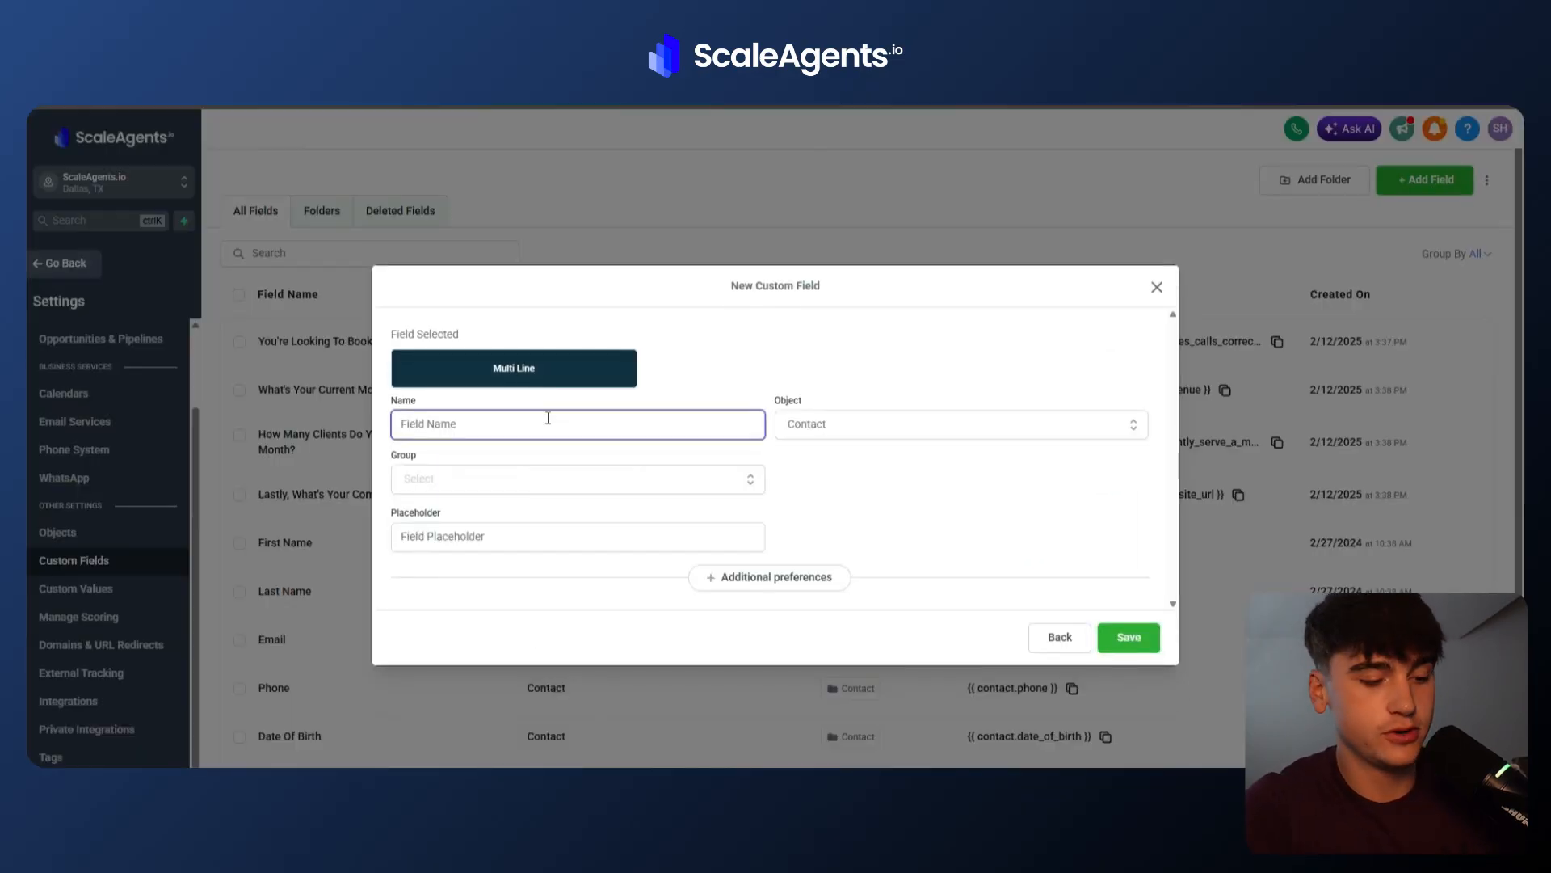
text(GPT Assis)
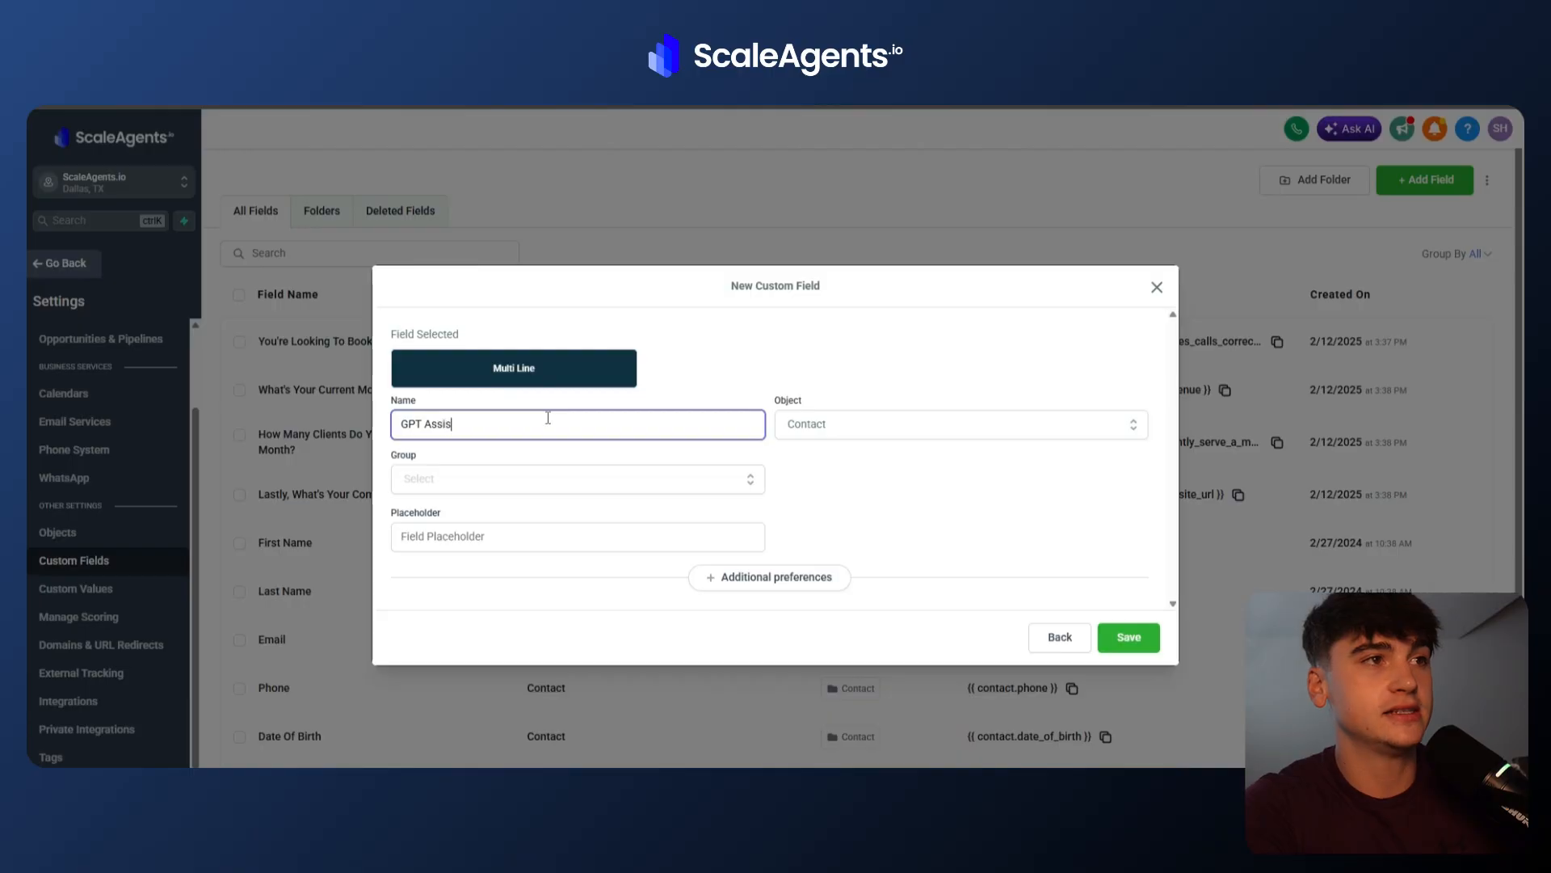
text(tant Resp)
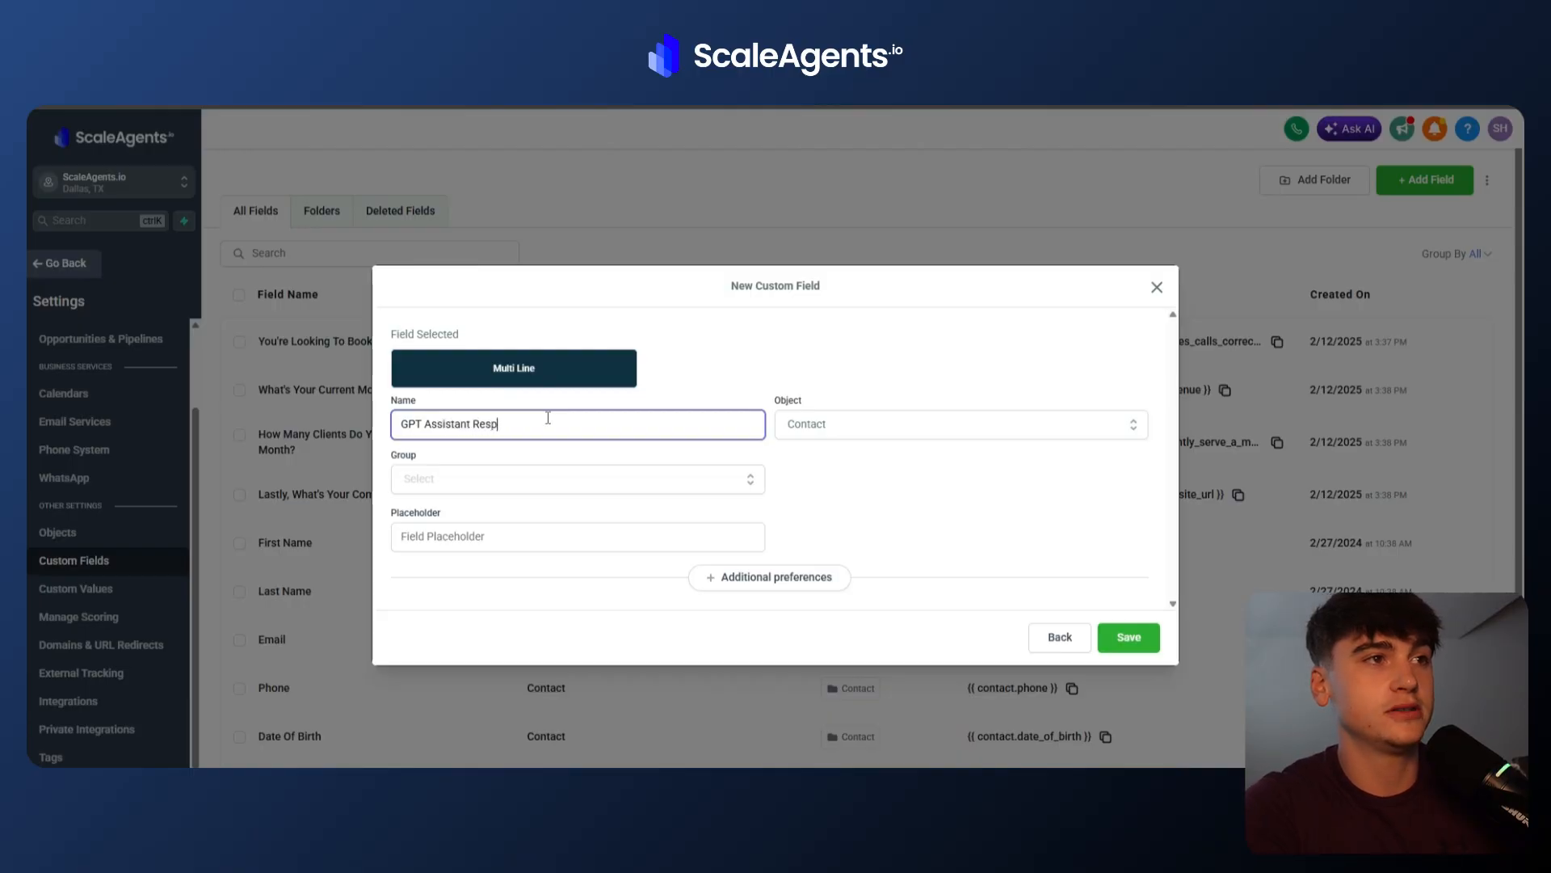
text(onse )
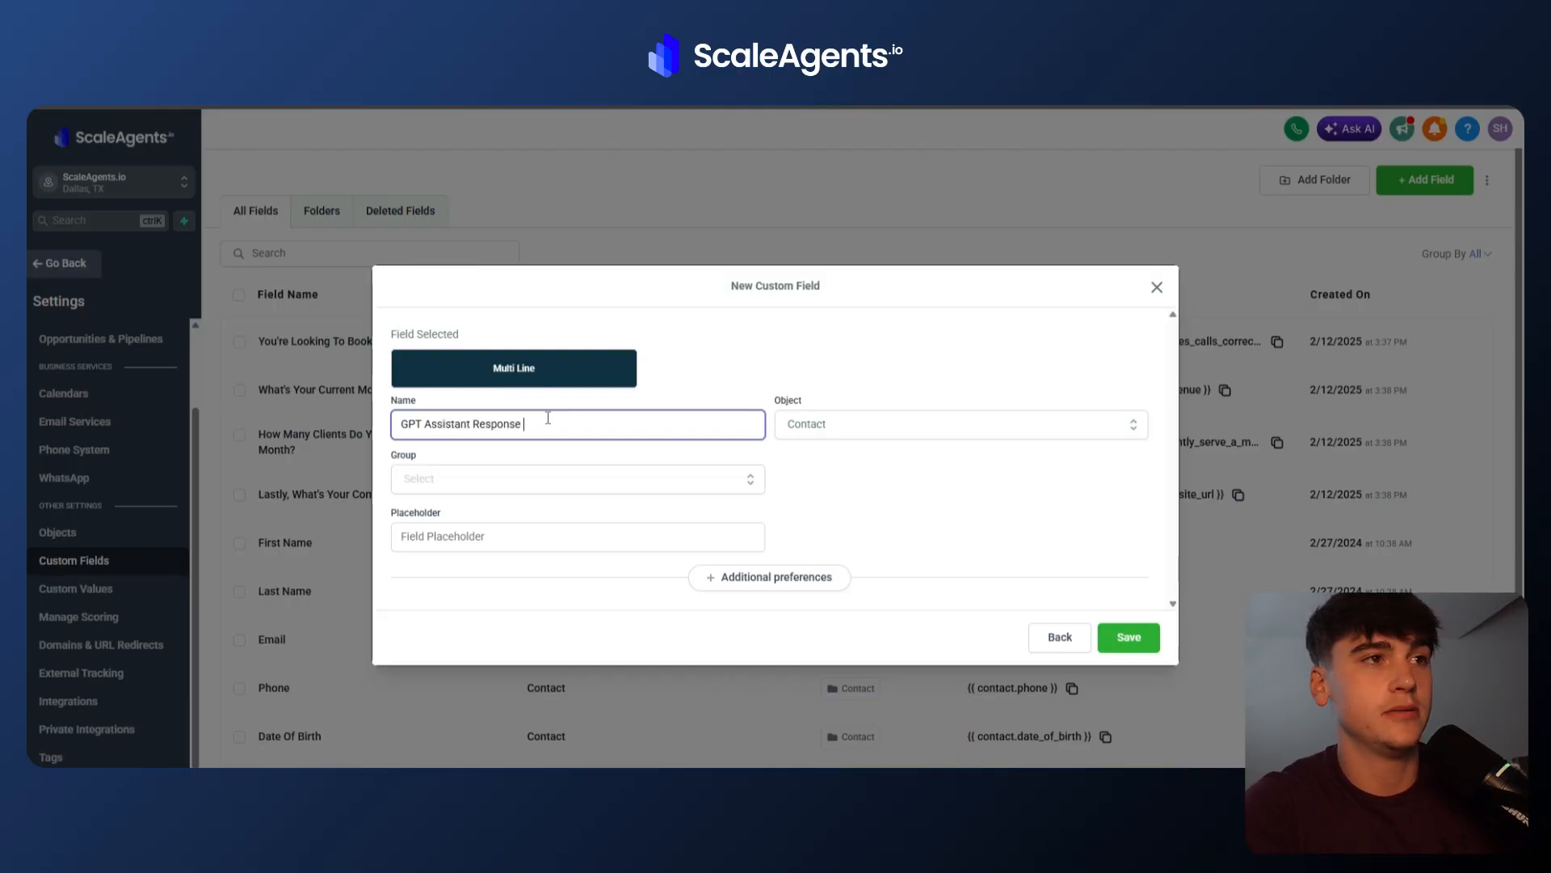
text(Message)
click(804, 473)
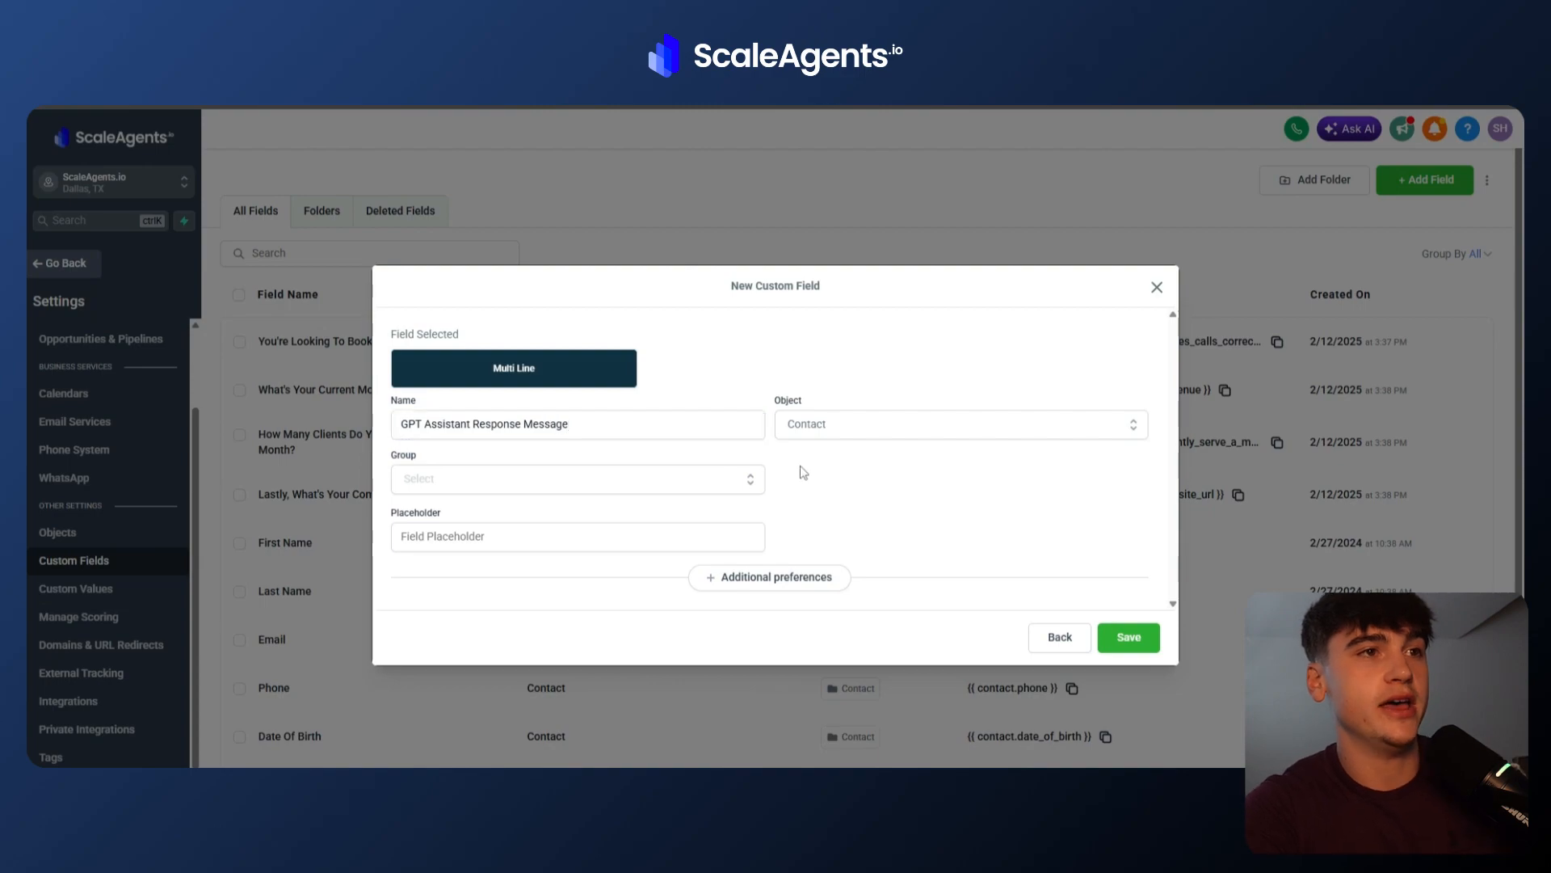
click(729, 480)
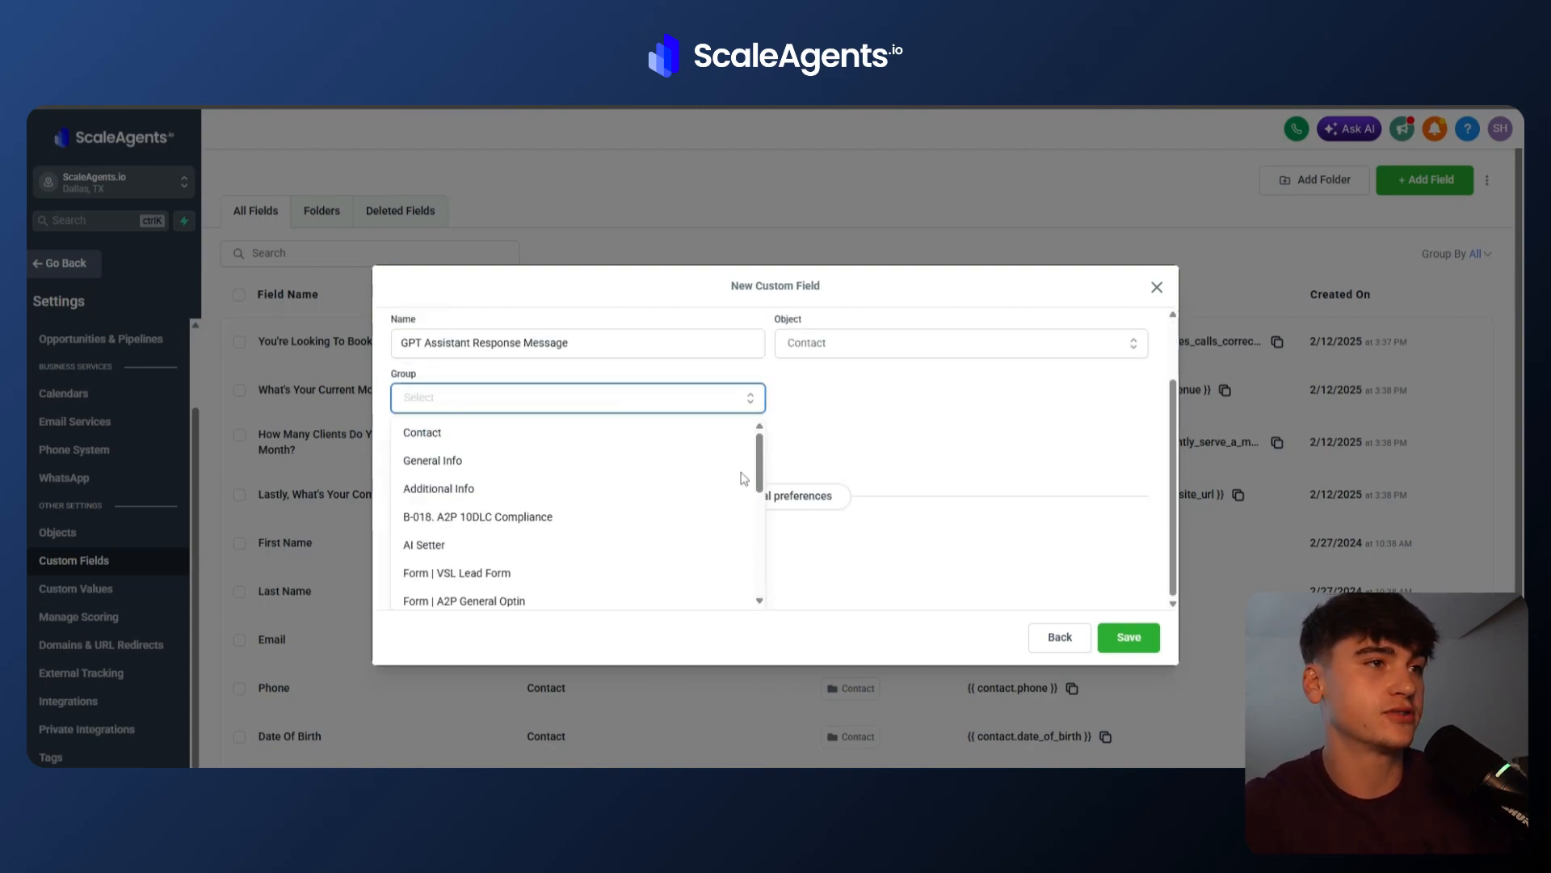
click(882, 406)
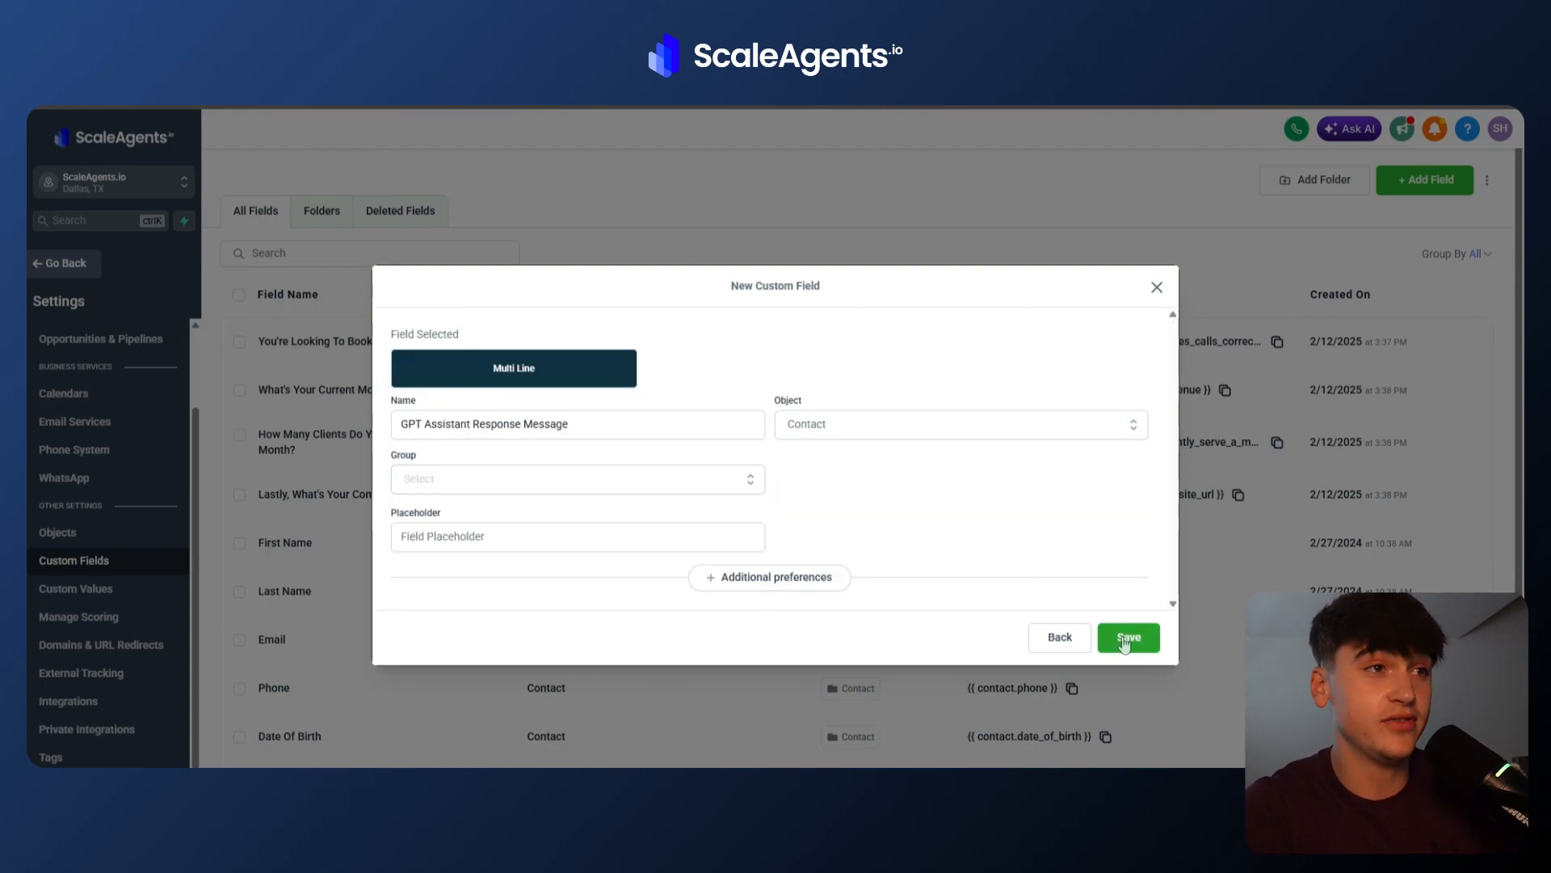
click(1157, 289)
Try naming a new Multi Line custom field AI Context, then step back to the field types.
click(1422, 181)
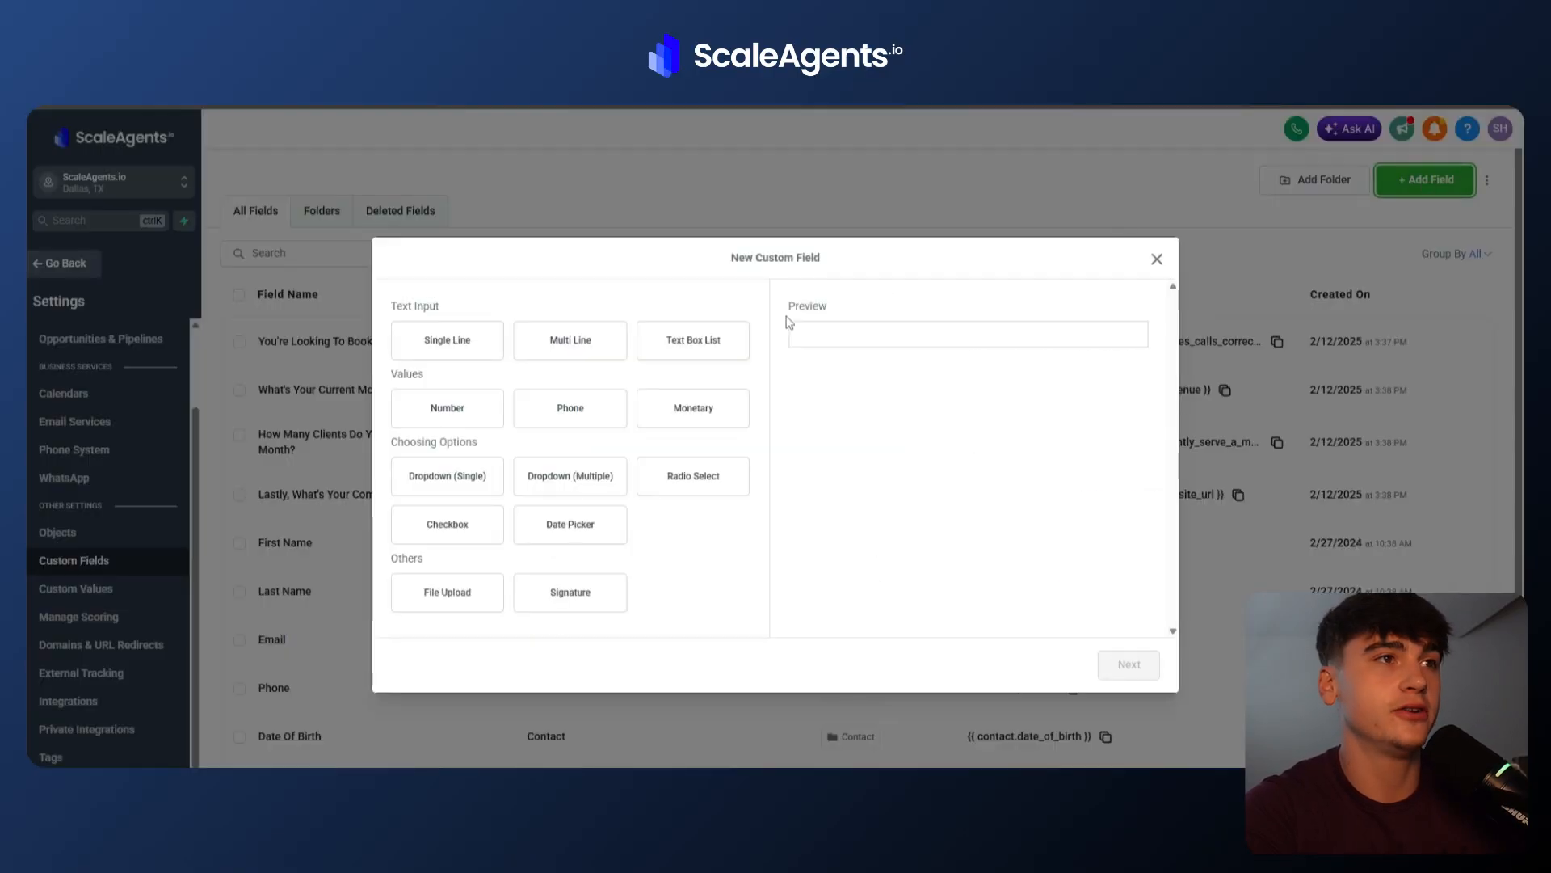
click(596, 363)
click(1128, 664)
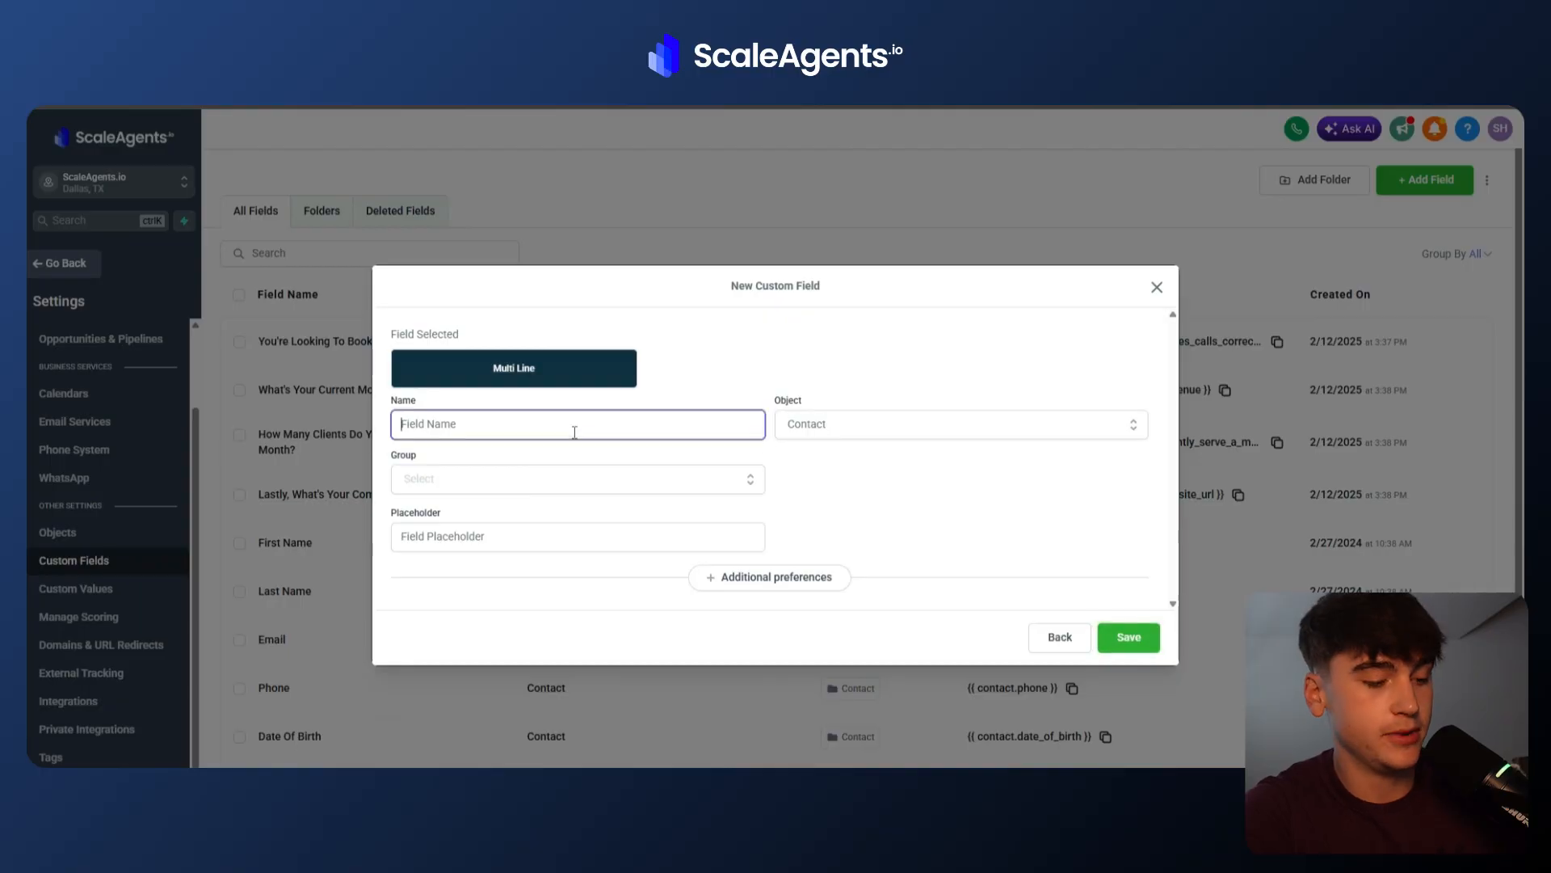
text(AI Context)
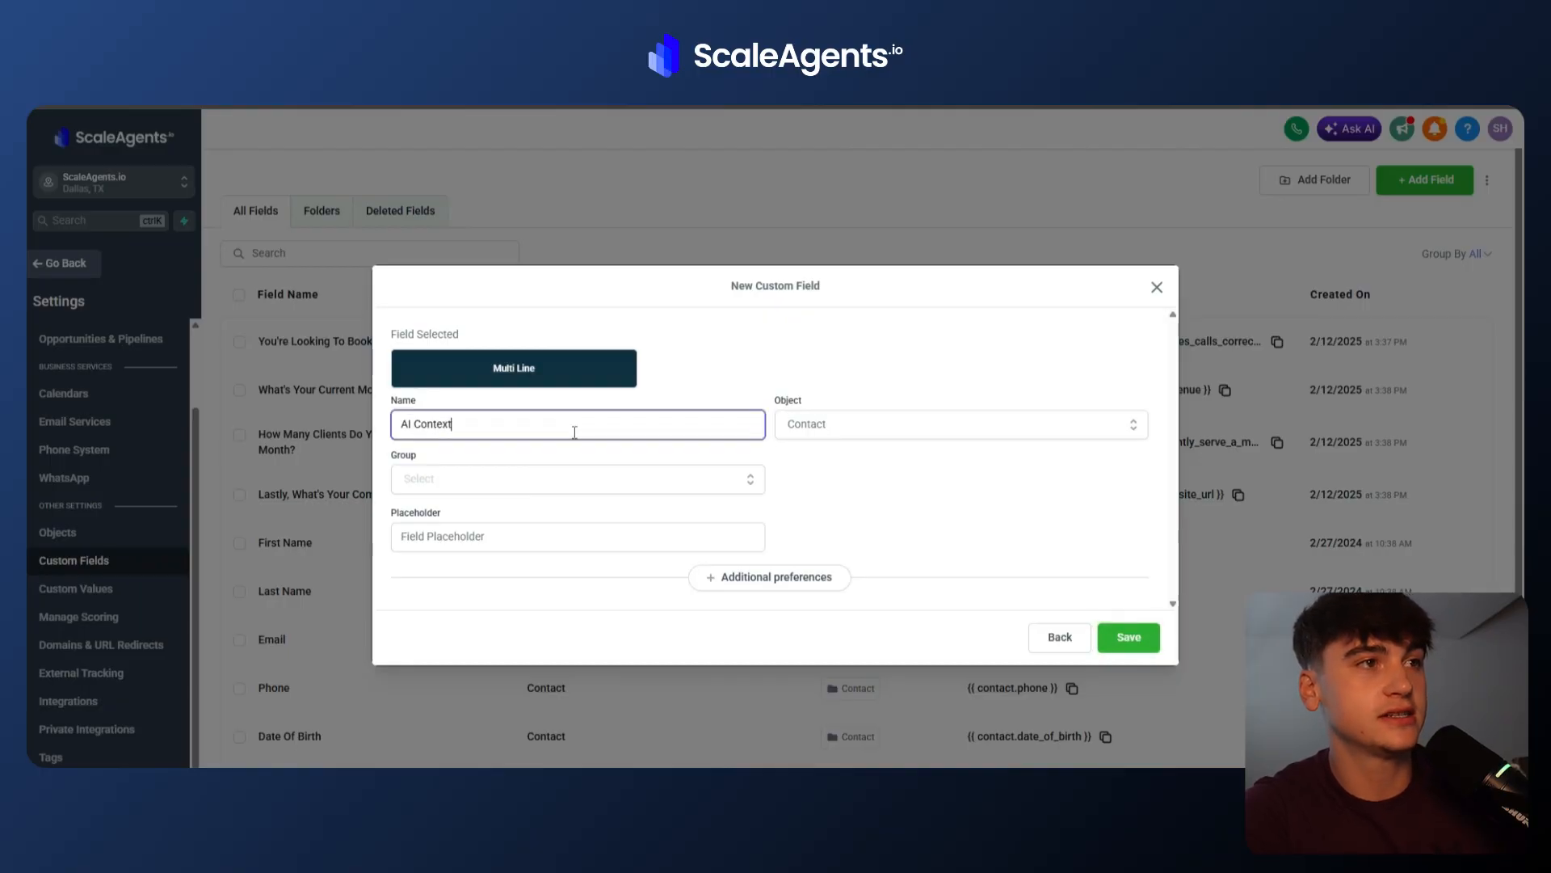
click(847, 482)
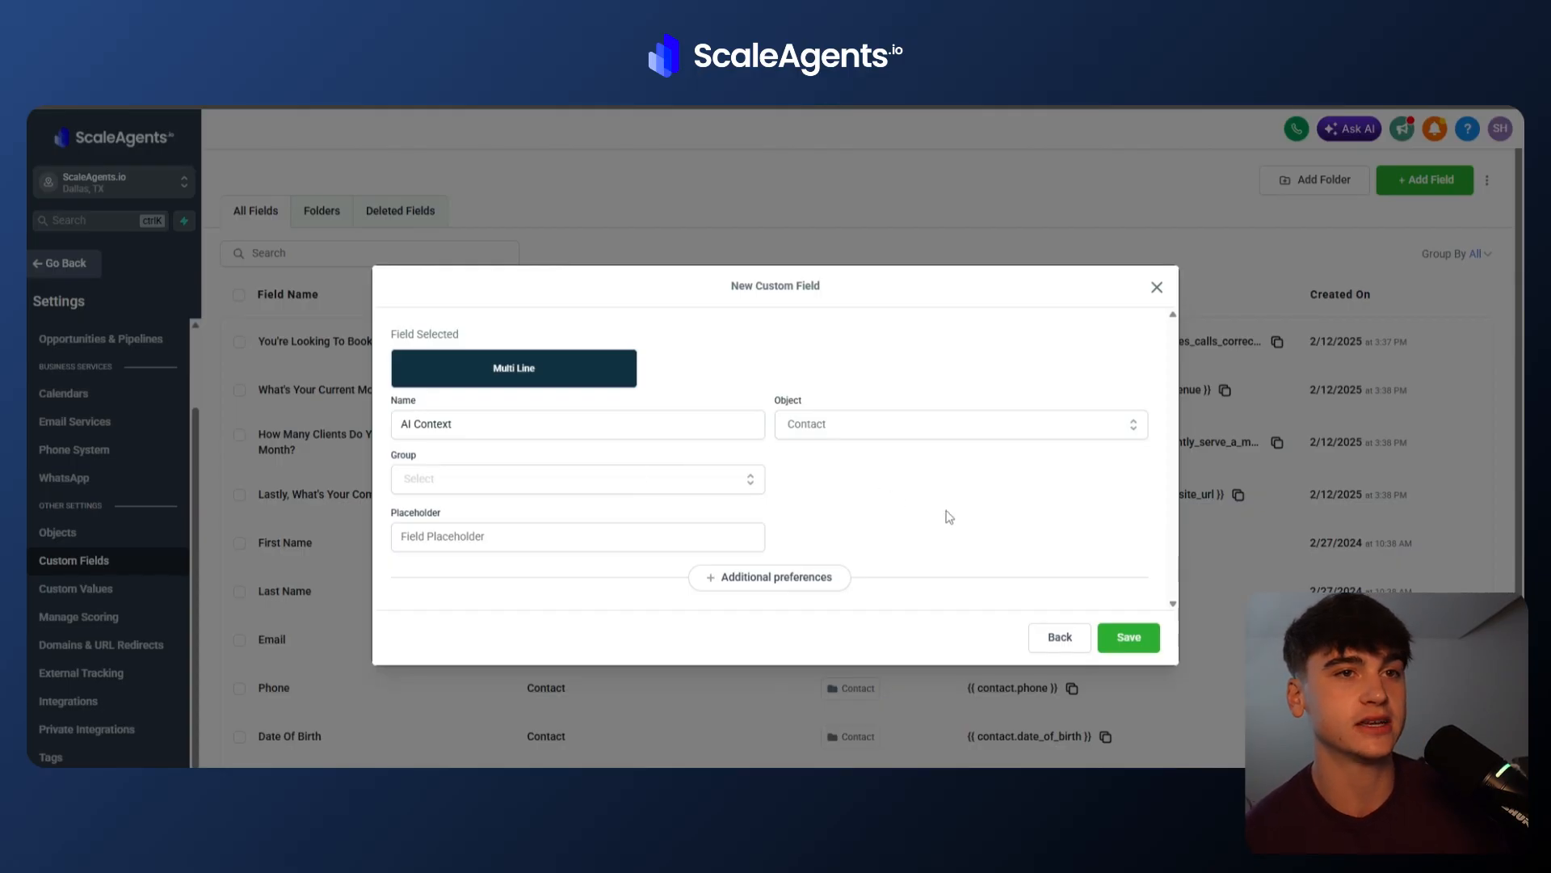
click(1058, 642)
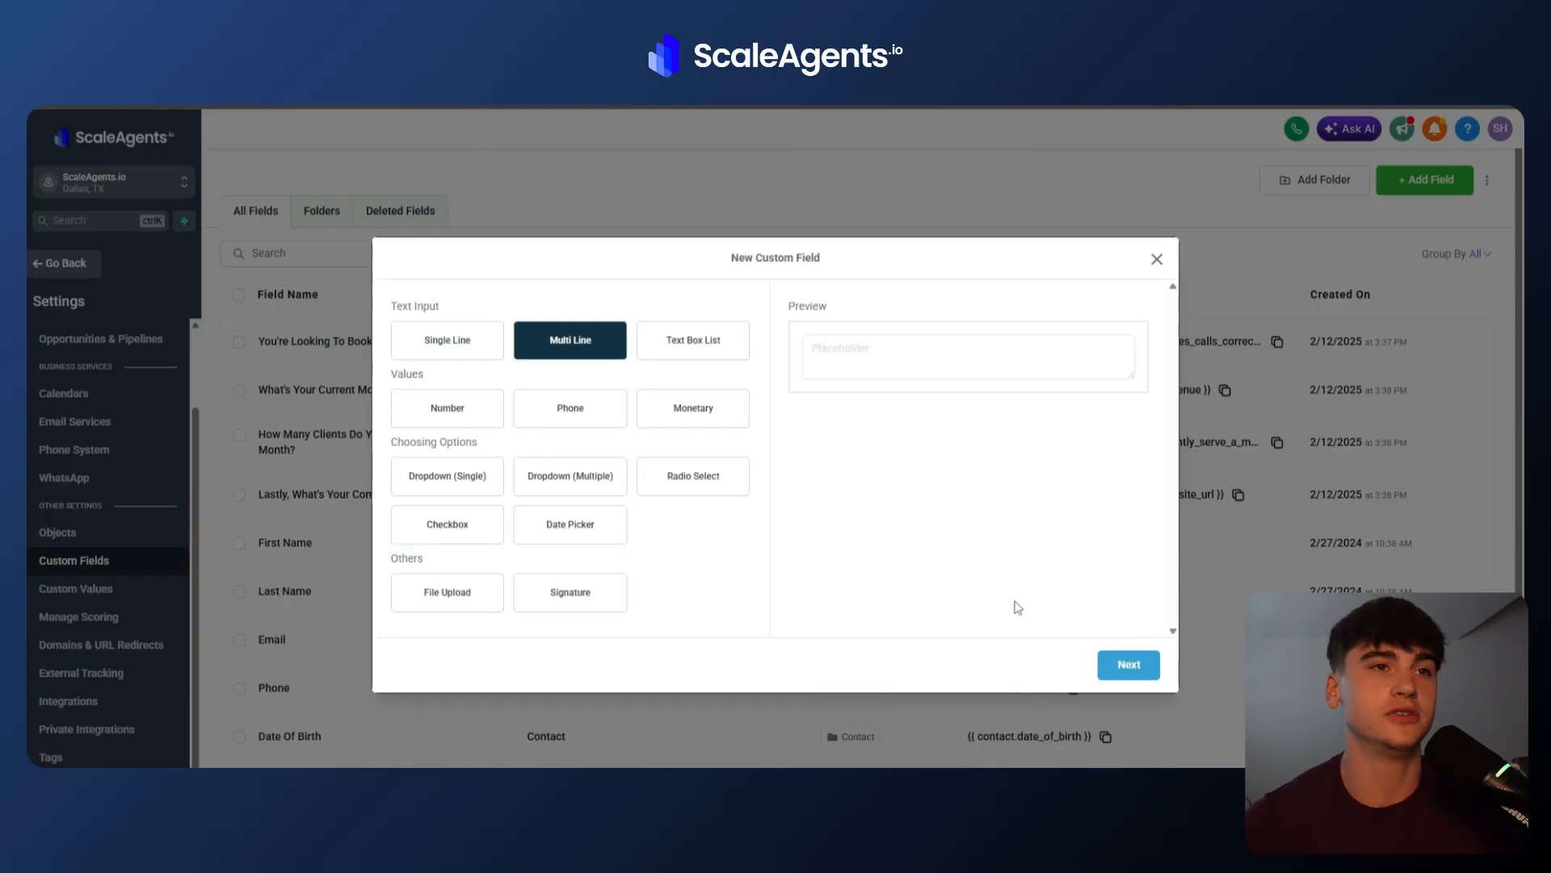
Name the new Multi Line custom field AI Conversation History.
click(1129, 664)
click(596, 433)
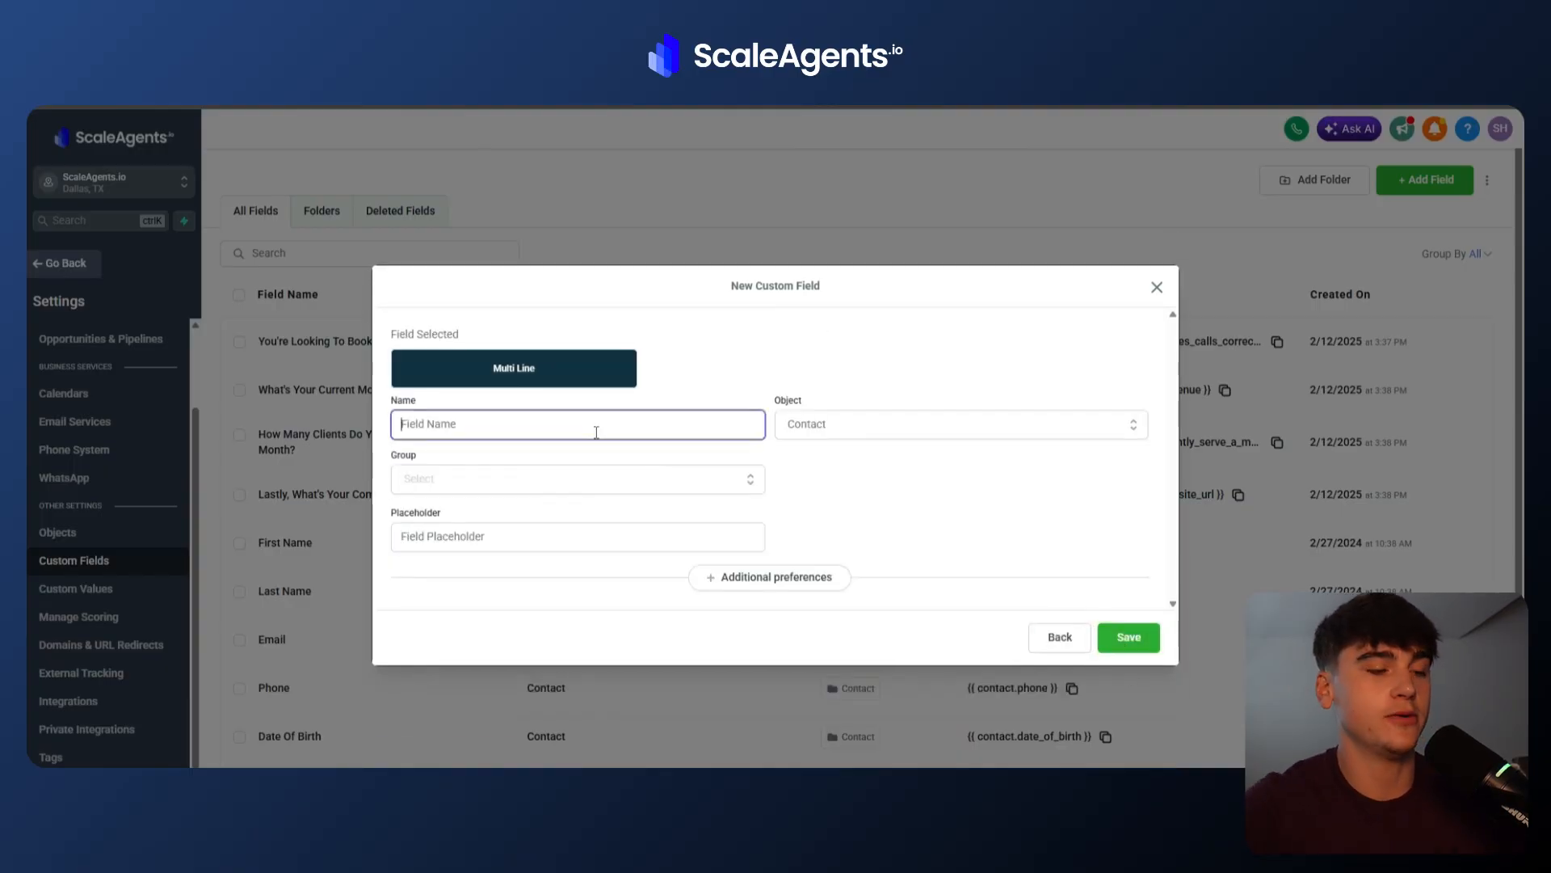
text(A)
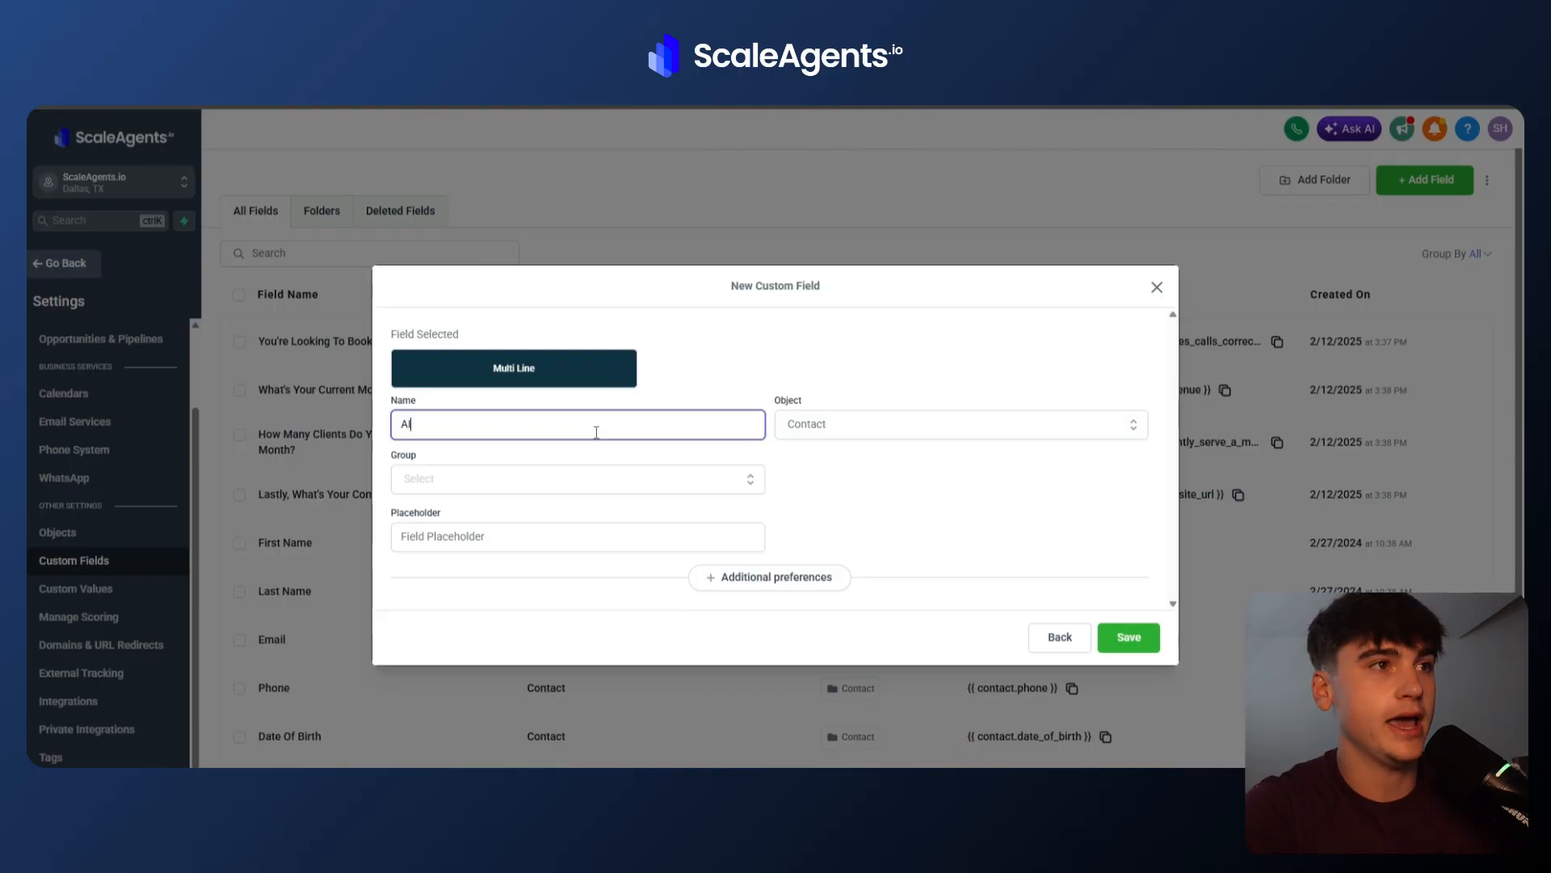
text(I Conversation History)
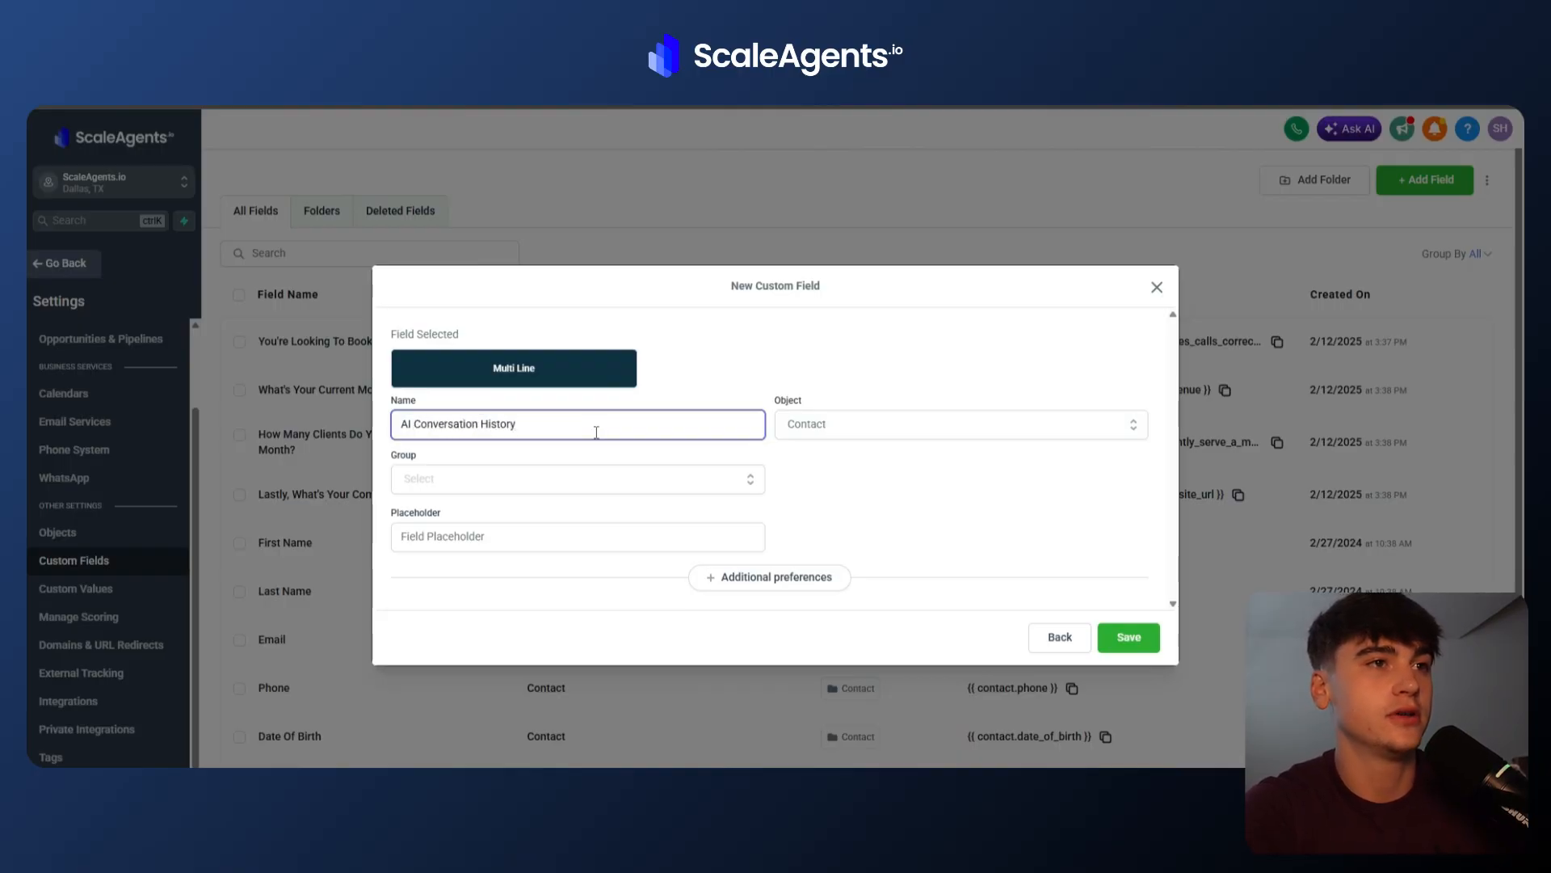
Leave settings and open the Part 1 - YT Demo - Import Contact workflow in the Sandbox's 3 new tutorials folder.
click(51, 263)
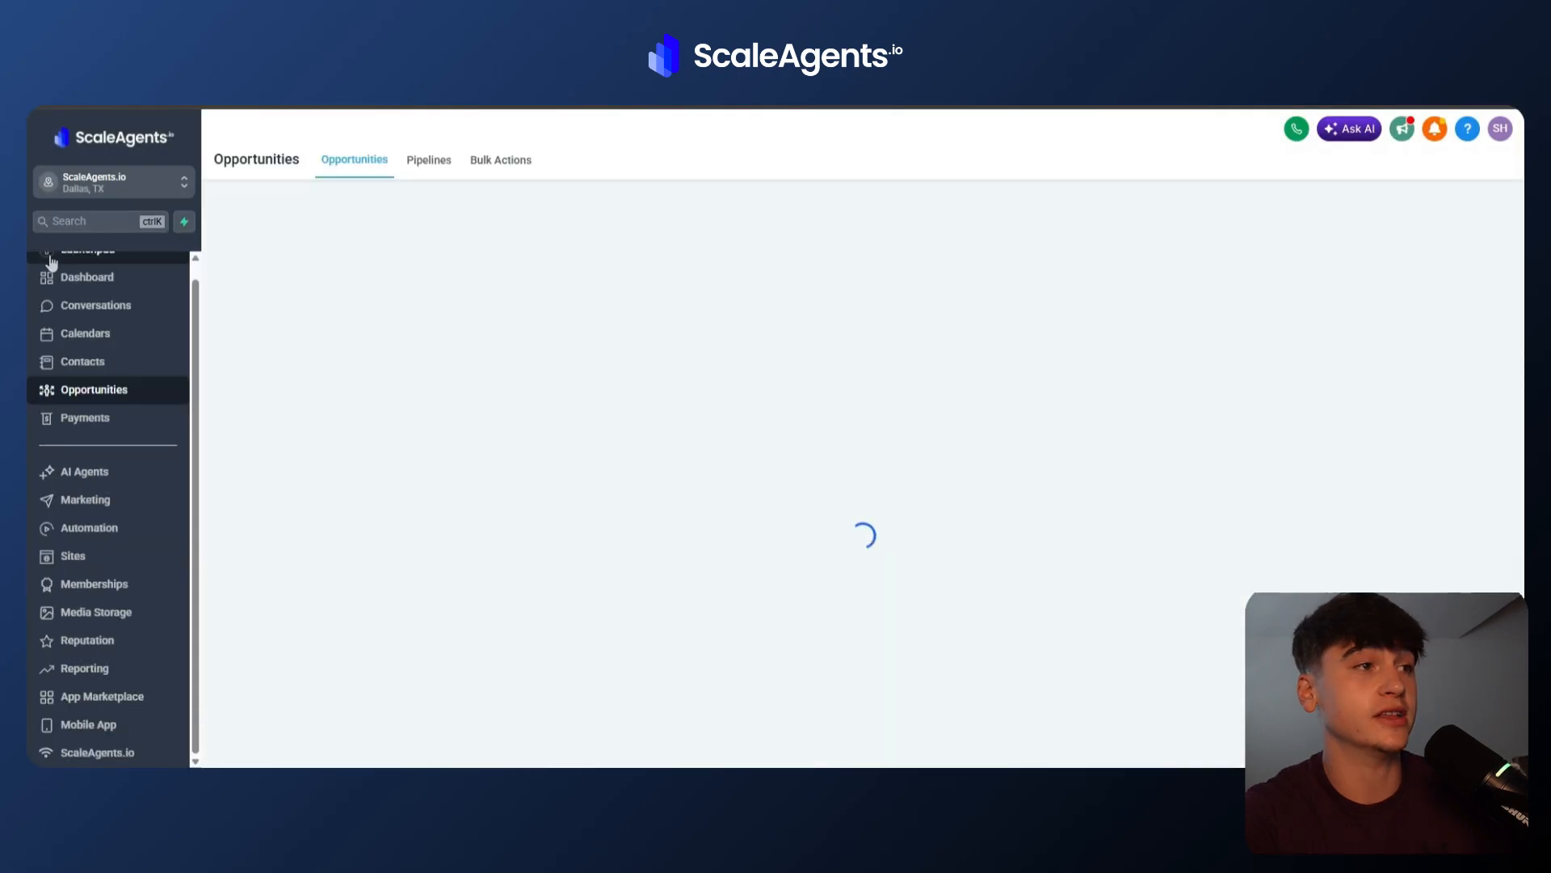
click(121, 529)
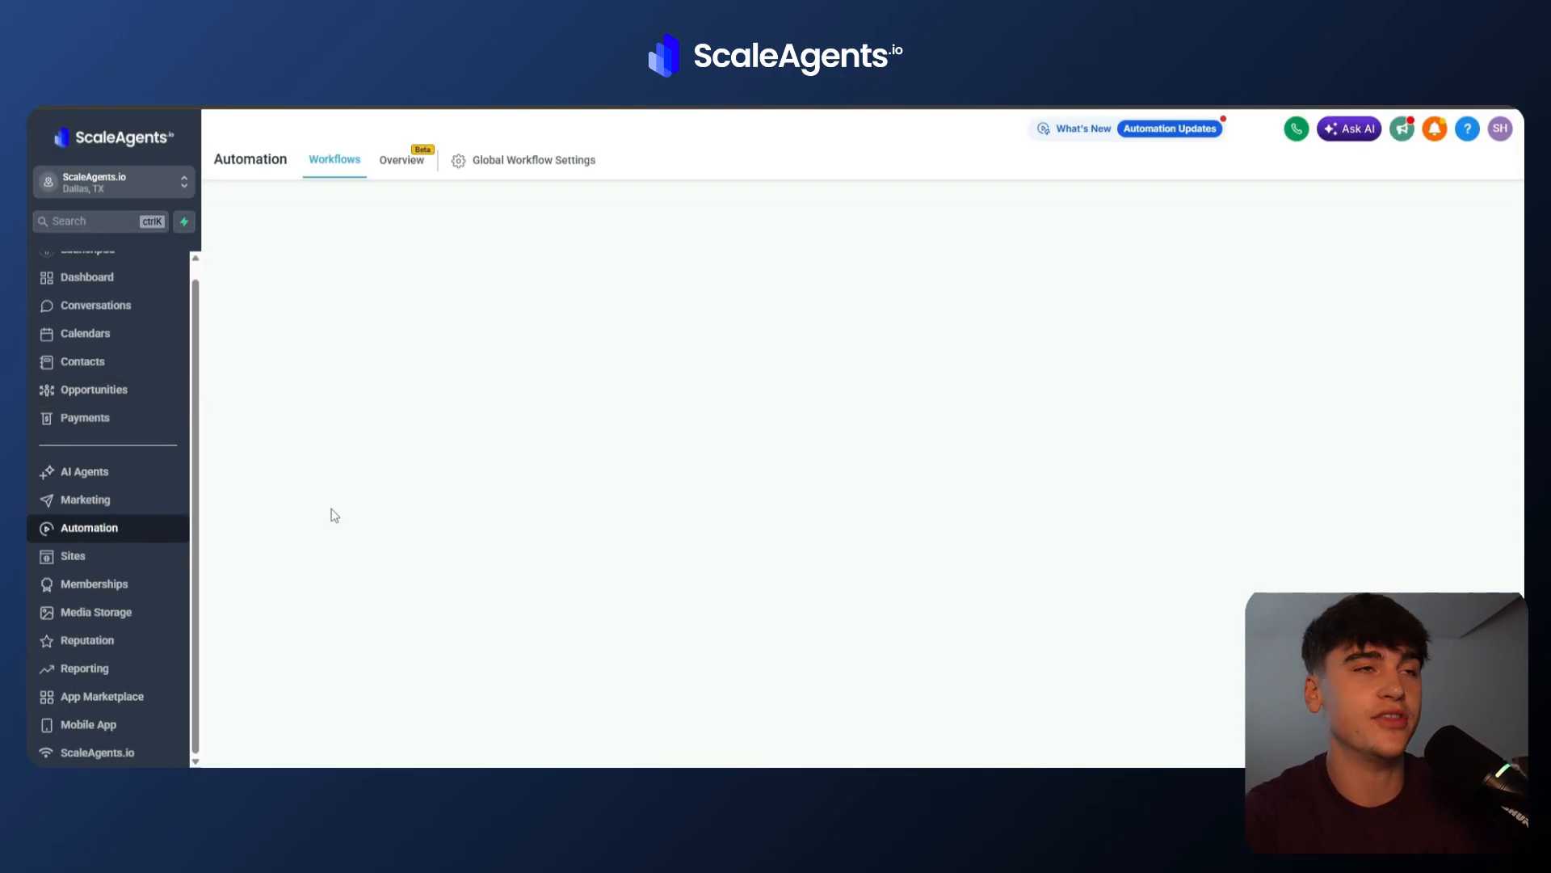
scroll(307, 550, down, 1)
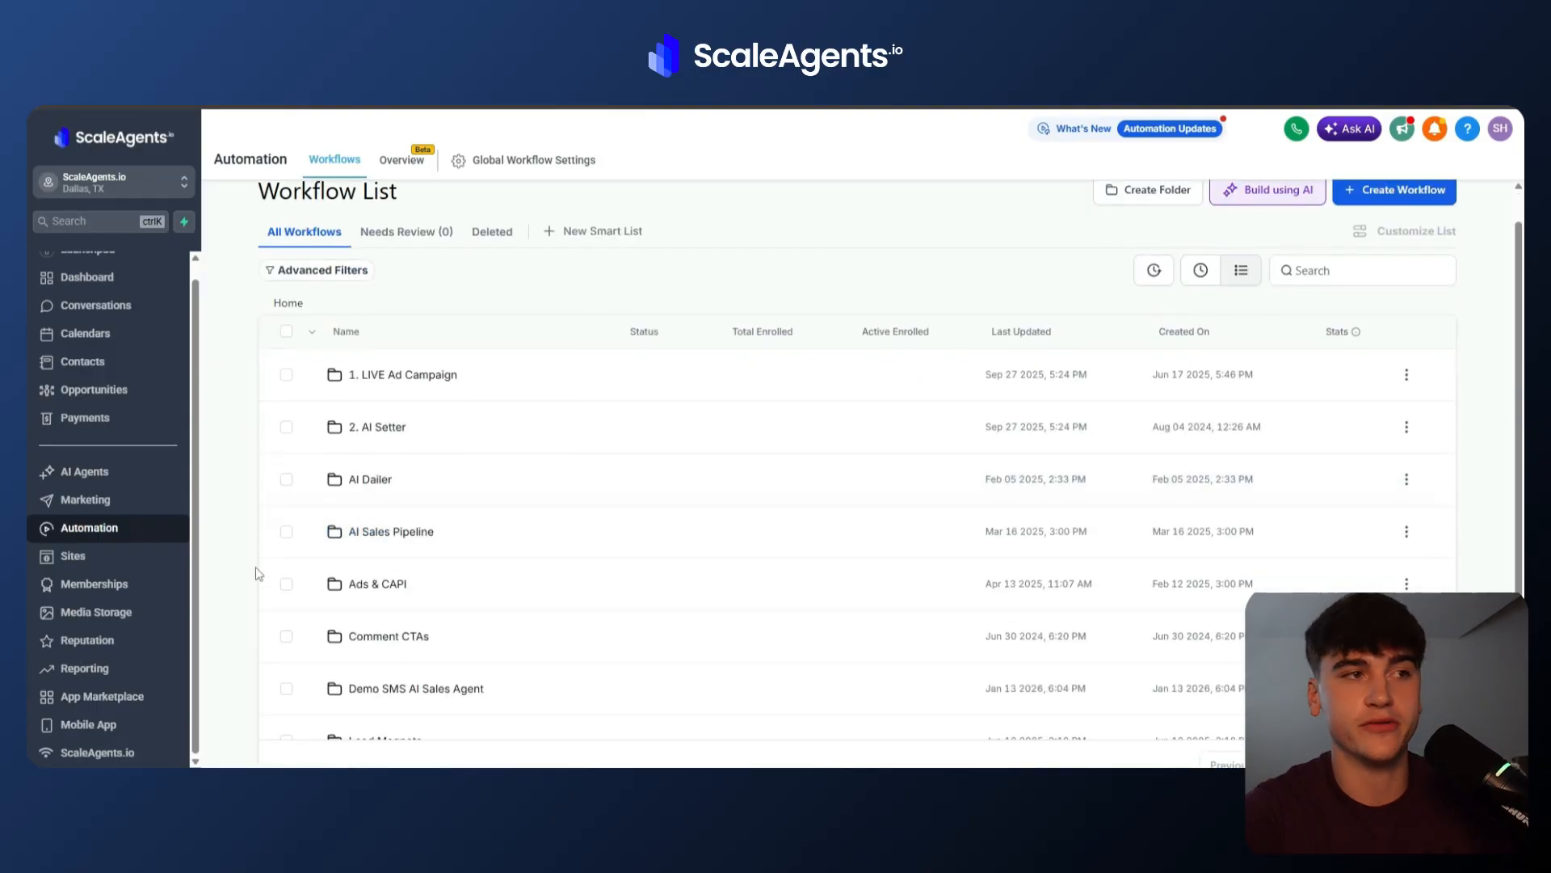
scroll(376, 598, down, 5)
click(365, 505)
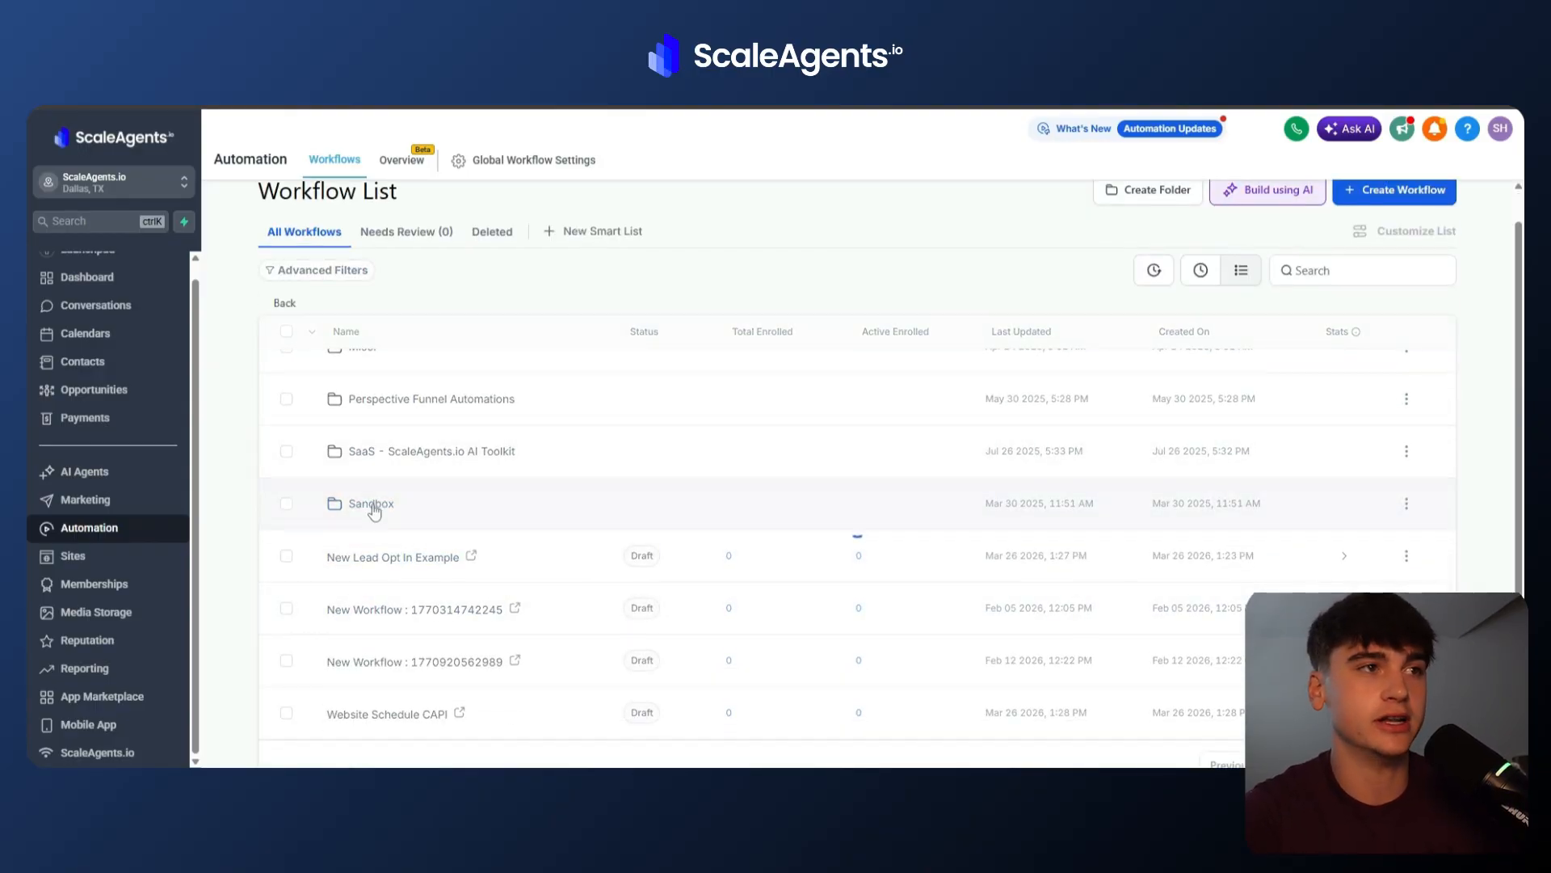
scroll(372, 502, up, 1)
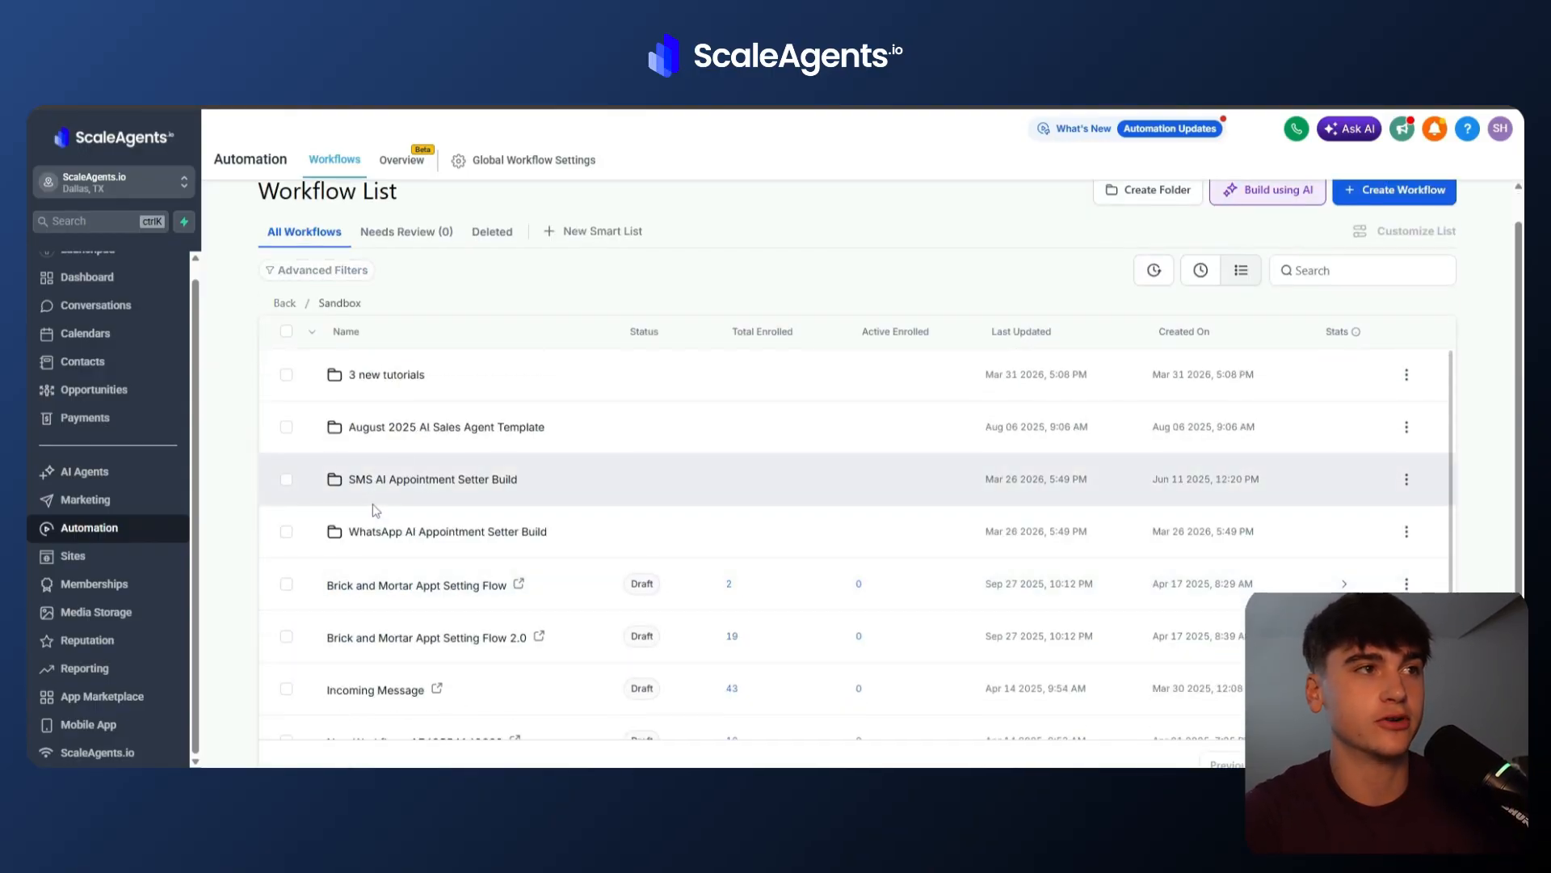
click(390, 380)
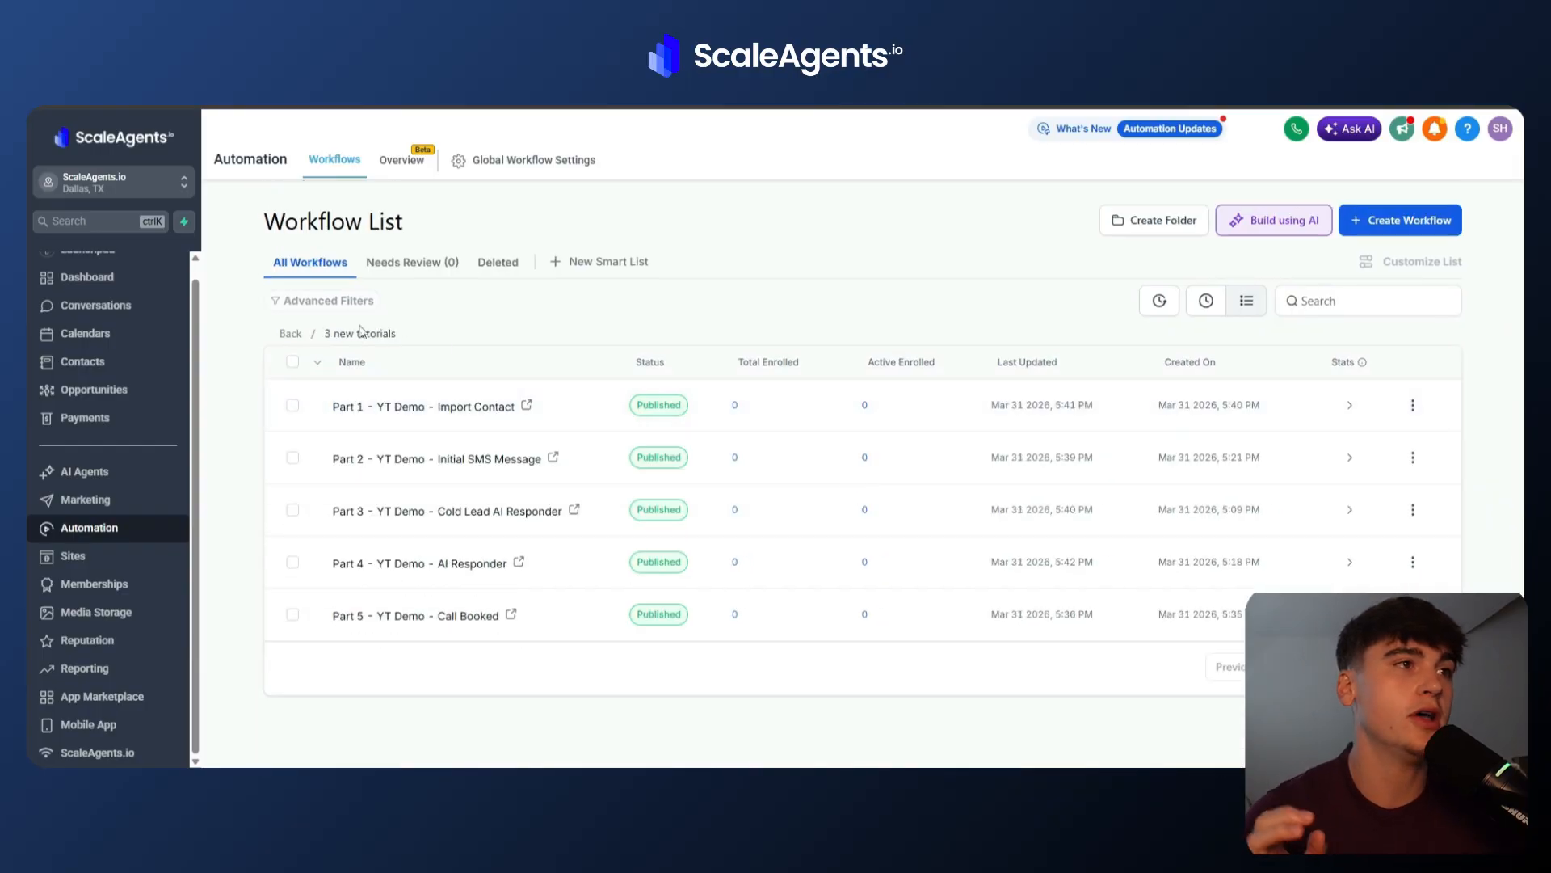
click(364, 406)
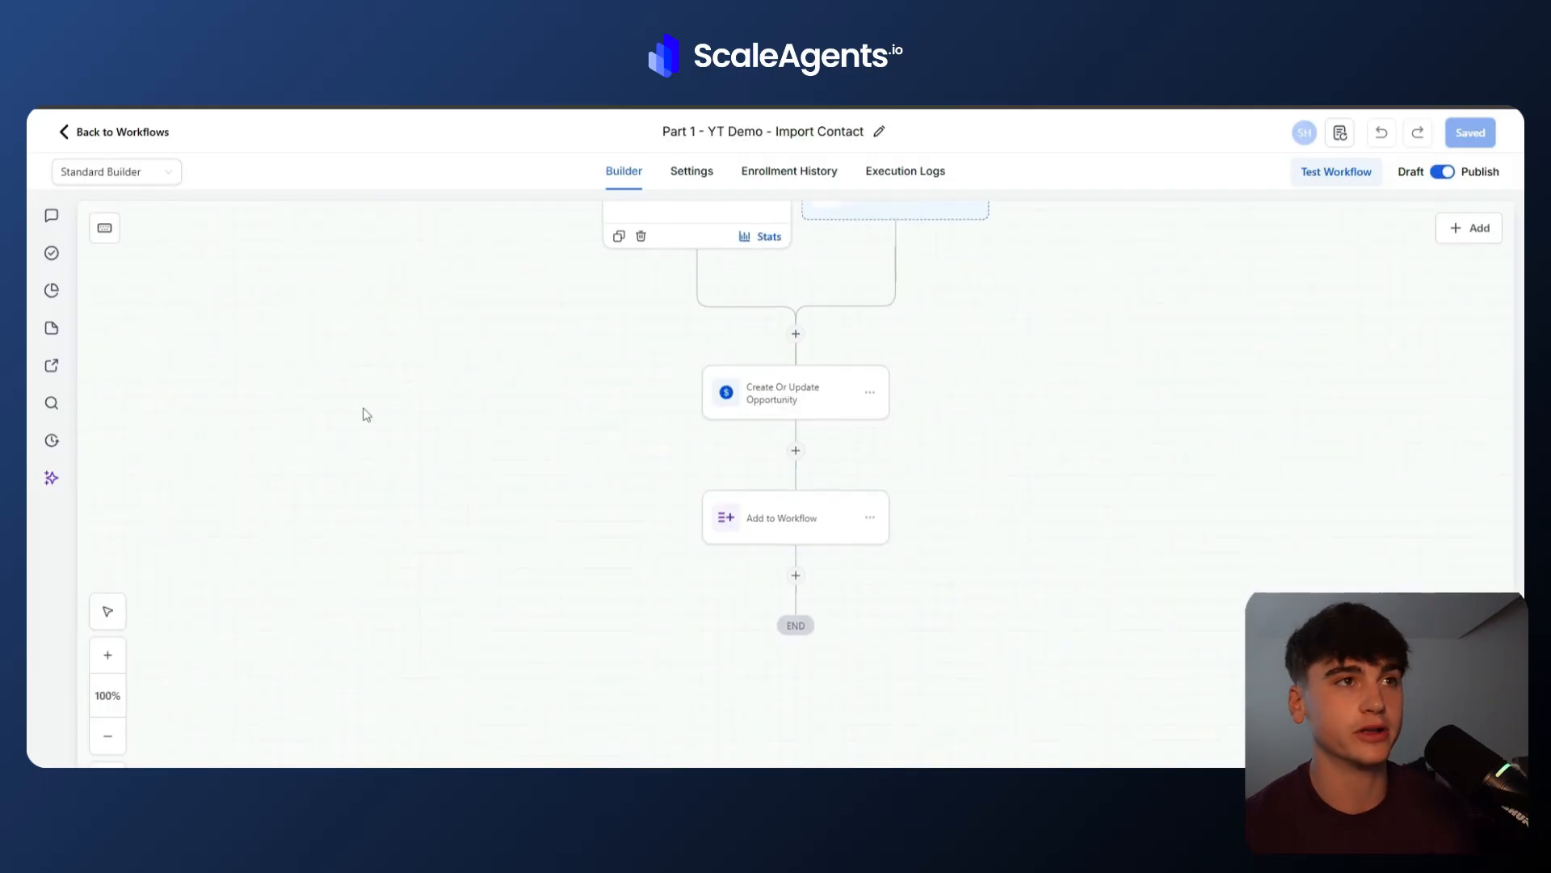
Examine the contacts Import page and the Part 1 workflow's Contact Tag trigger settings.
scroll(367, 414, up, 3)
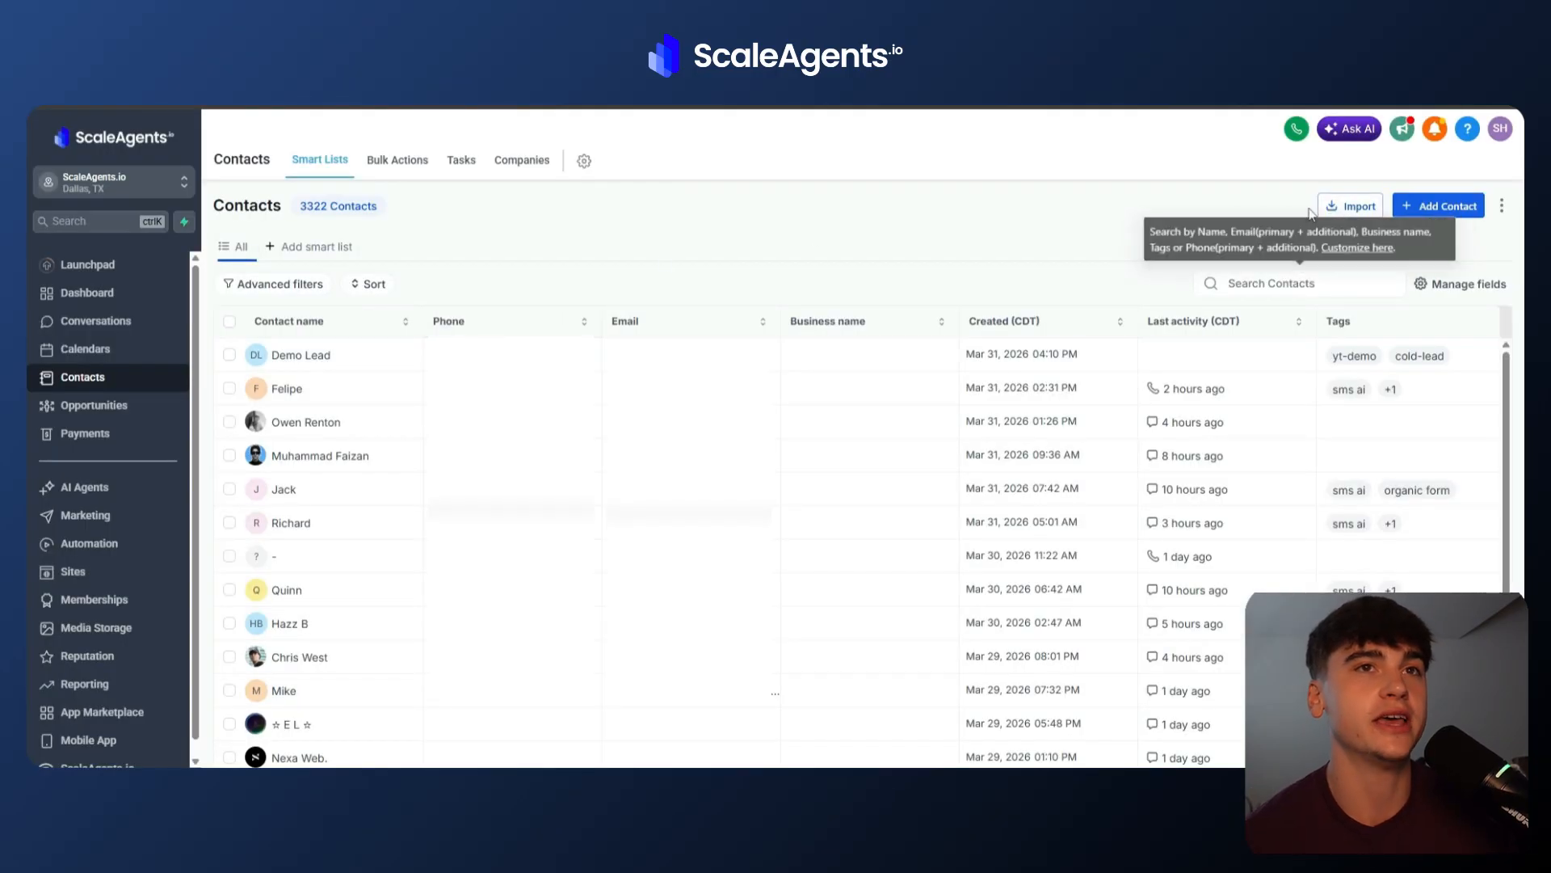
click(1340, 207)
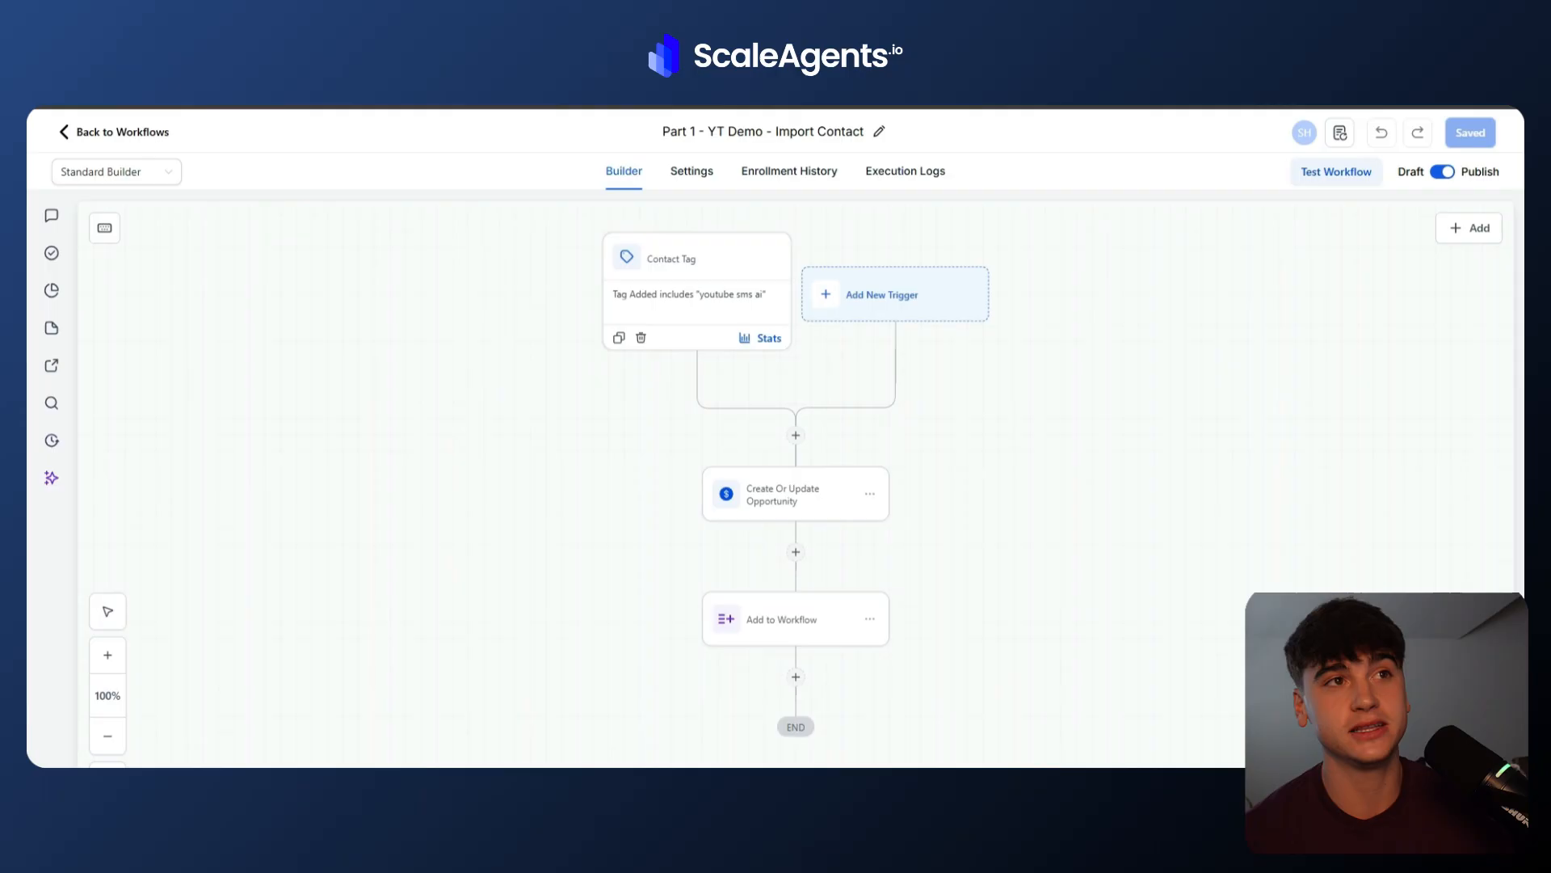
click(722, 304)
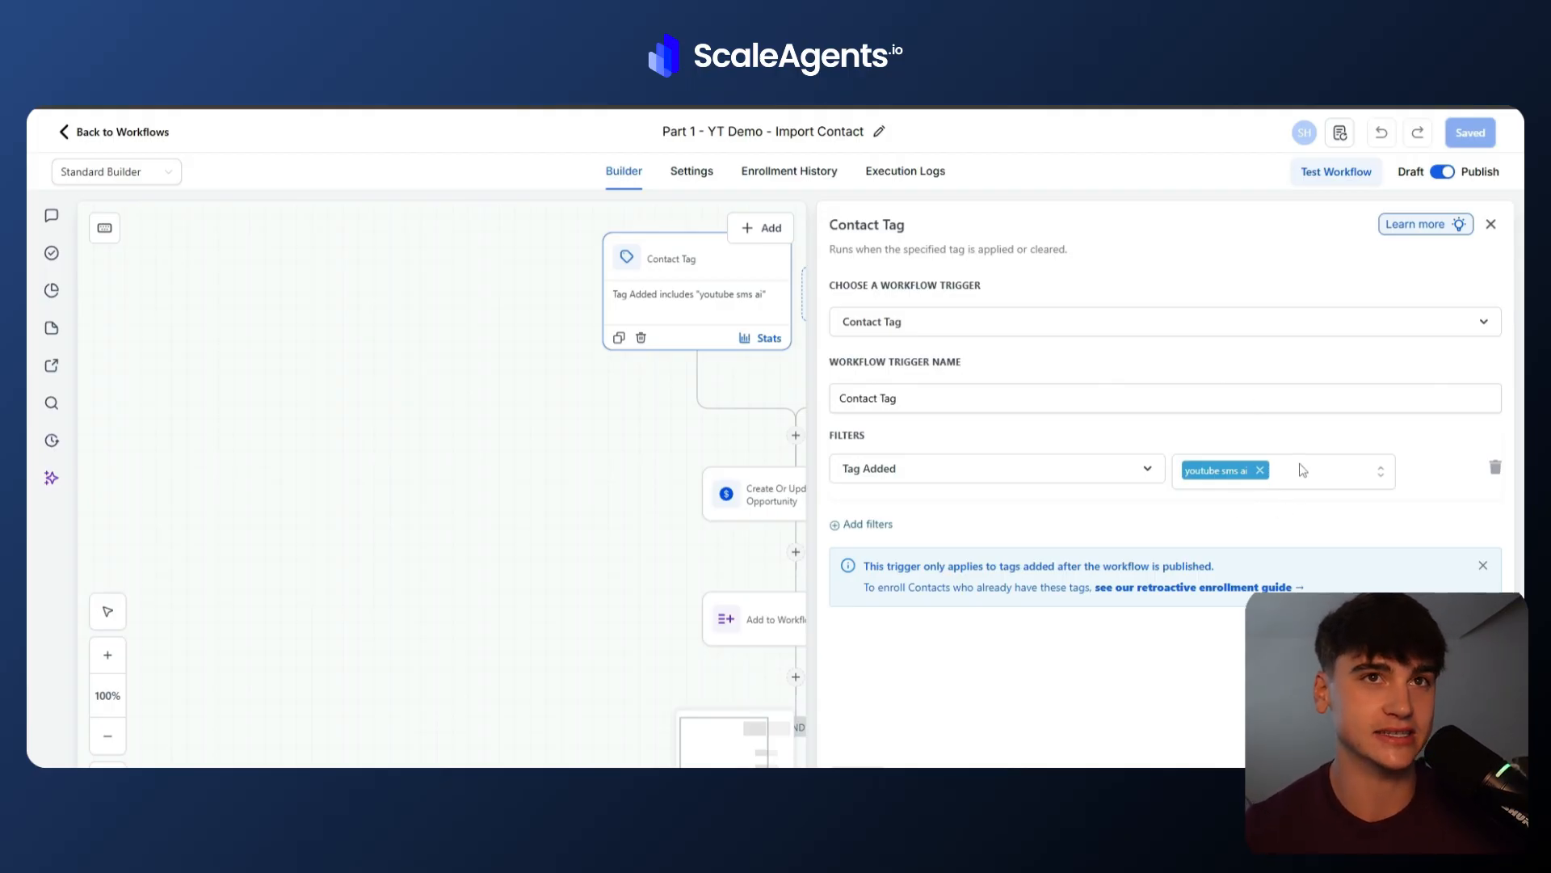
click(1491, 225)
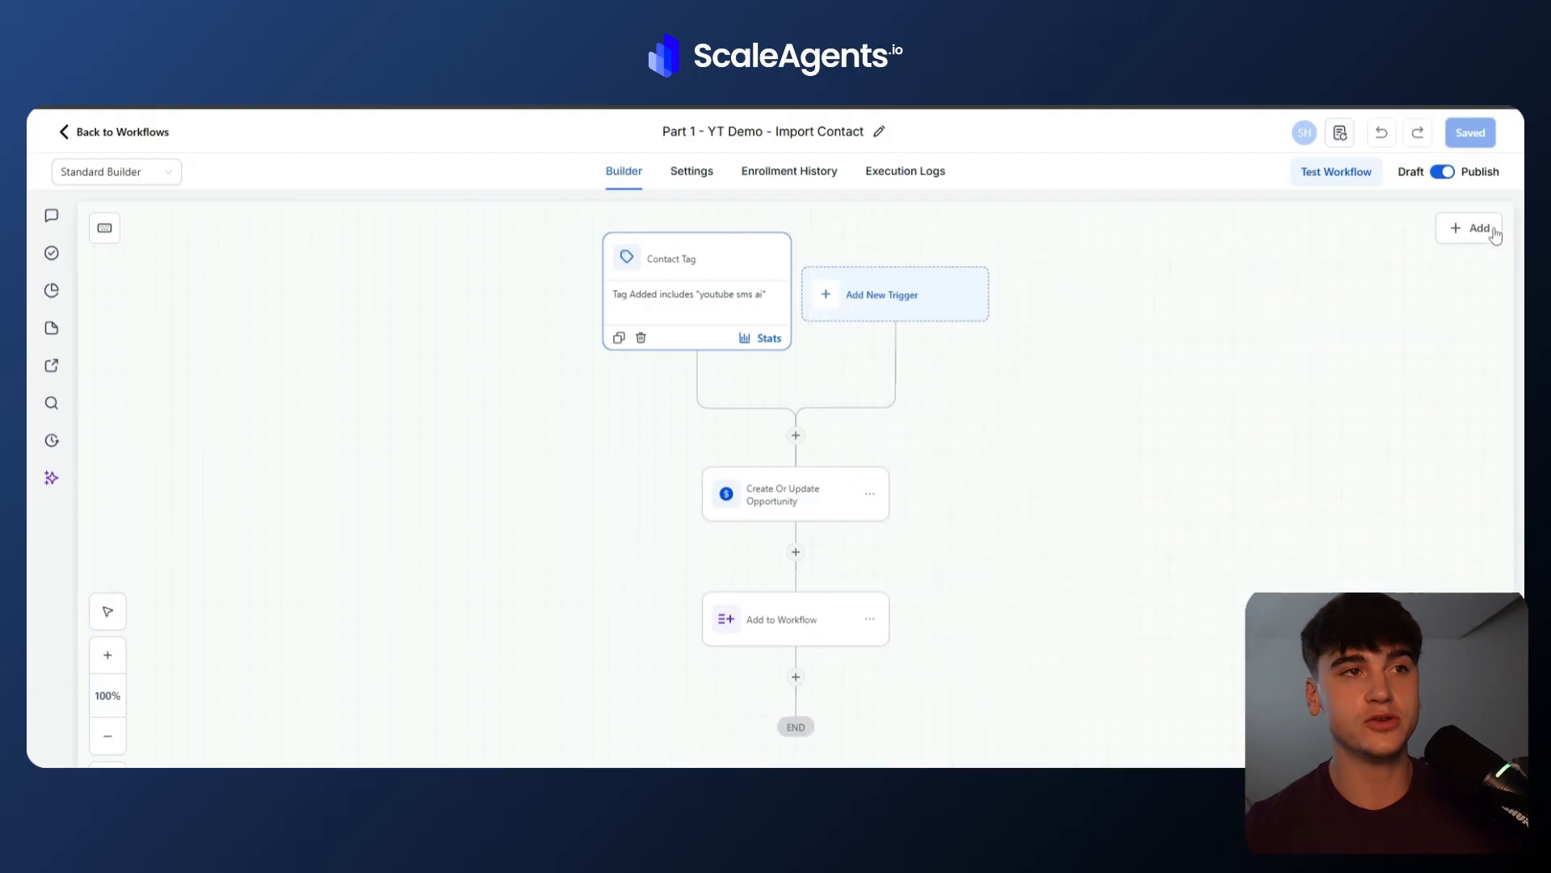
Inspect the Part 1 workflow's Create Or Update Opportunity pipeline and stage settings and its Add to Workflow action.
right_click(1205, 549)
click(1075, 526)
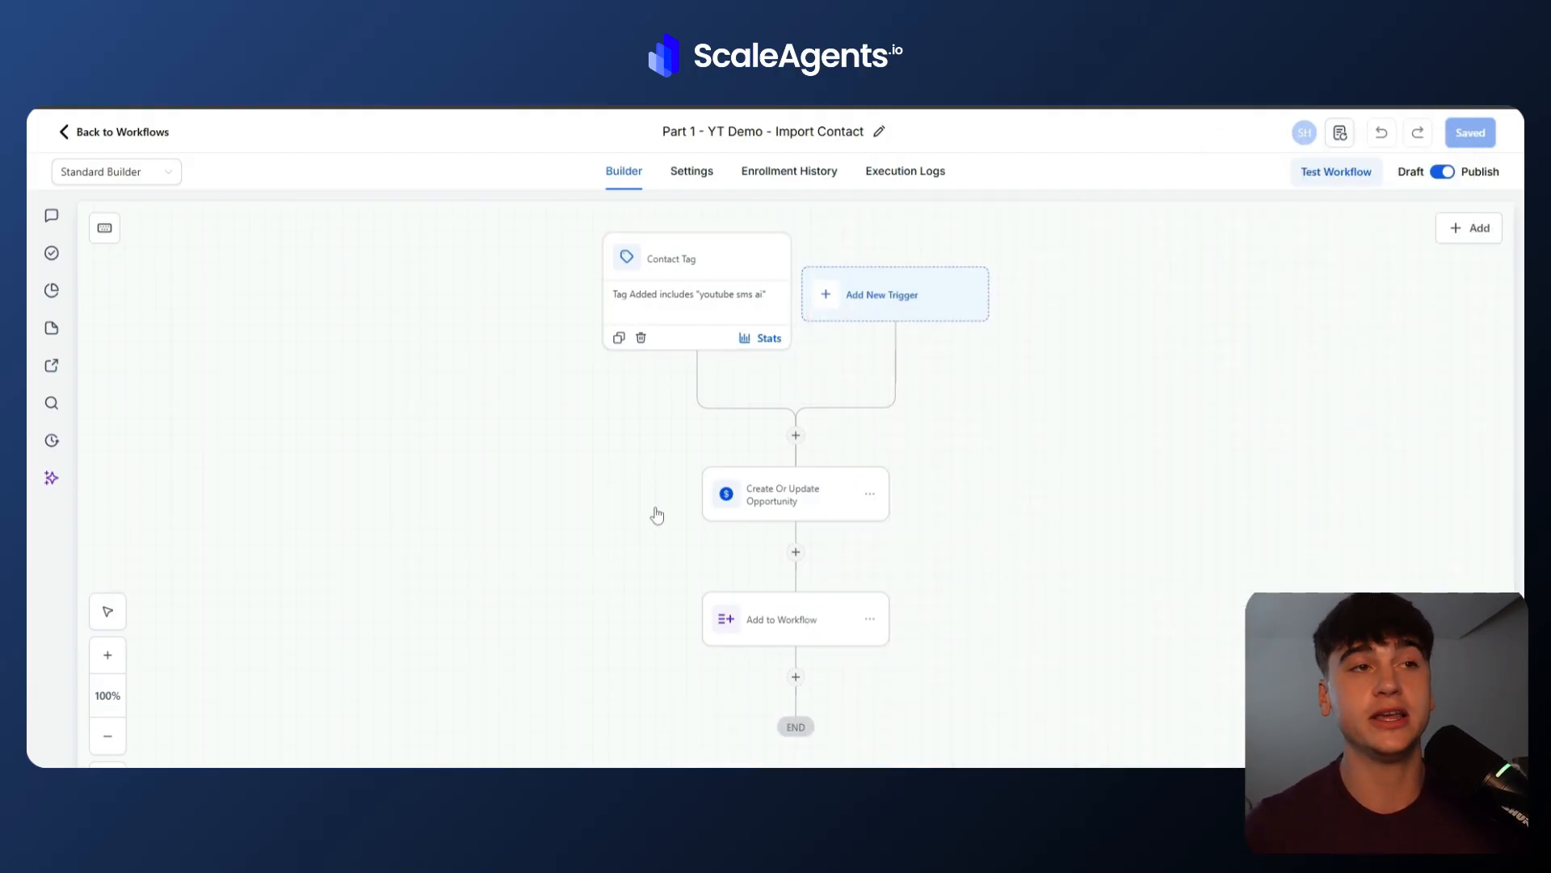
click(740, 499)
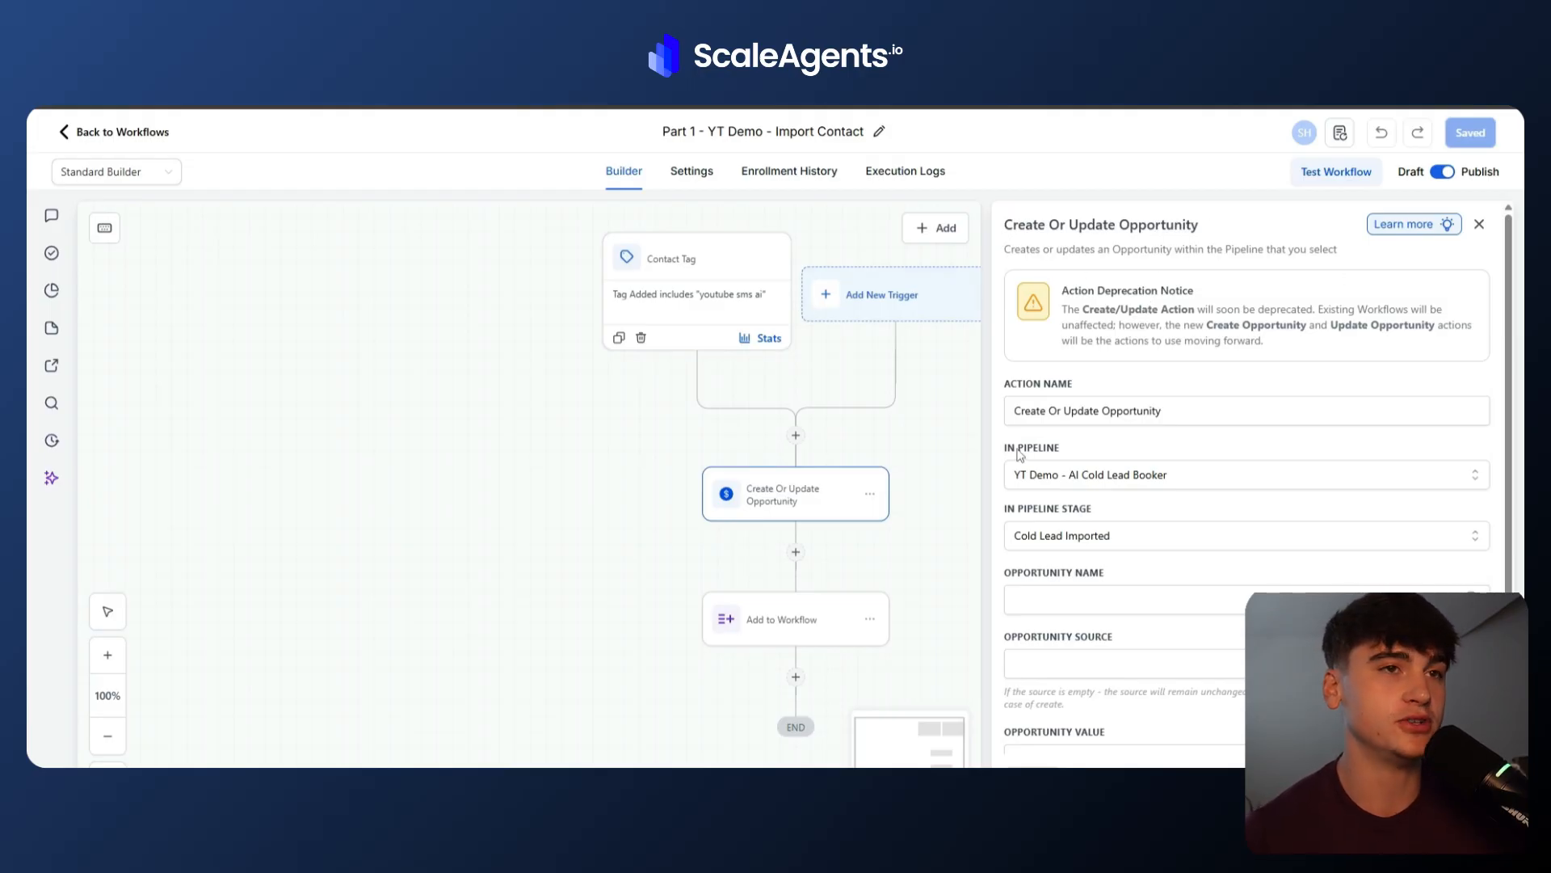
click(1096, 478)
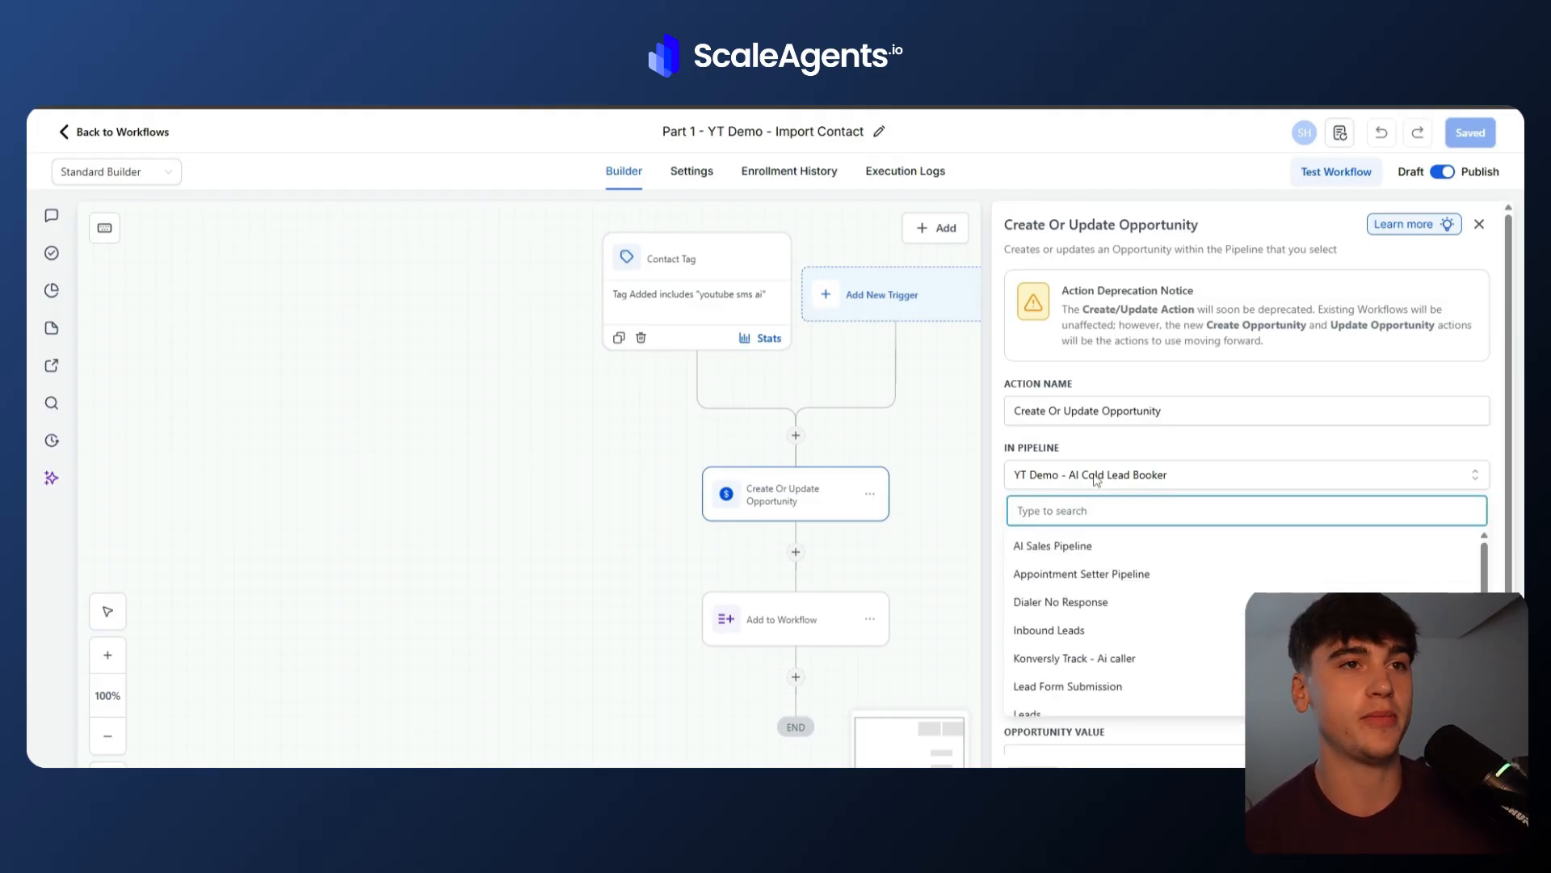
click(1096, 481)
click(1076, 536)
click(1072, 539)
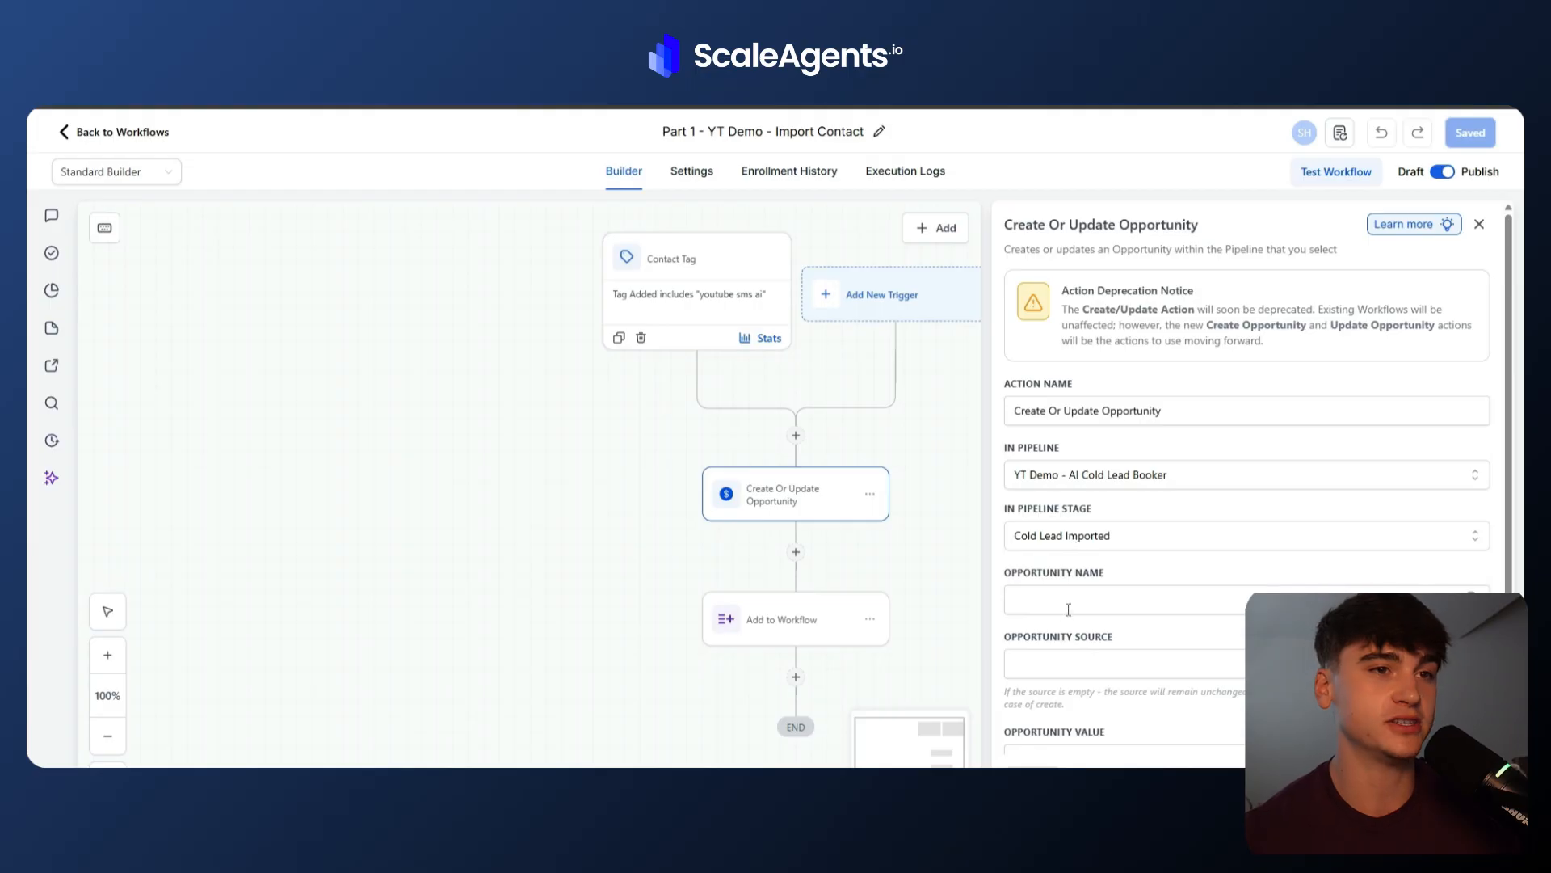
click(796, 619)
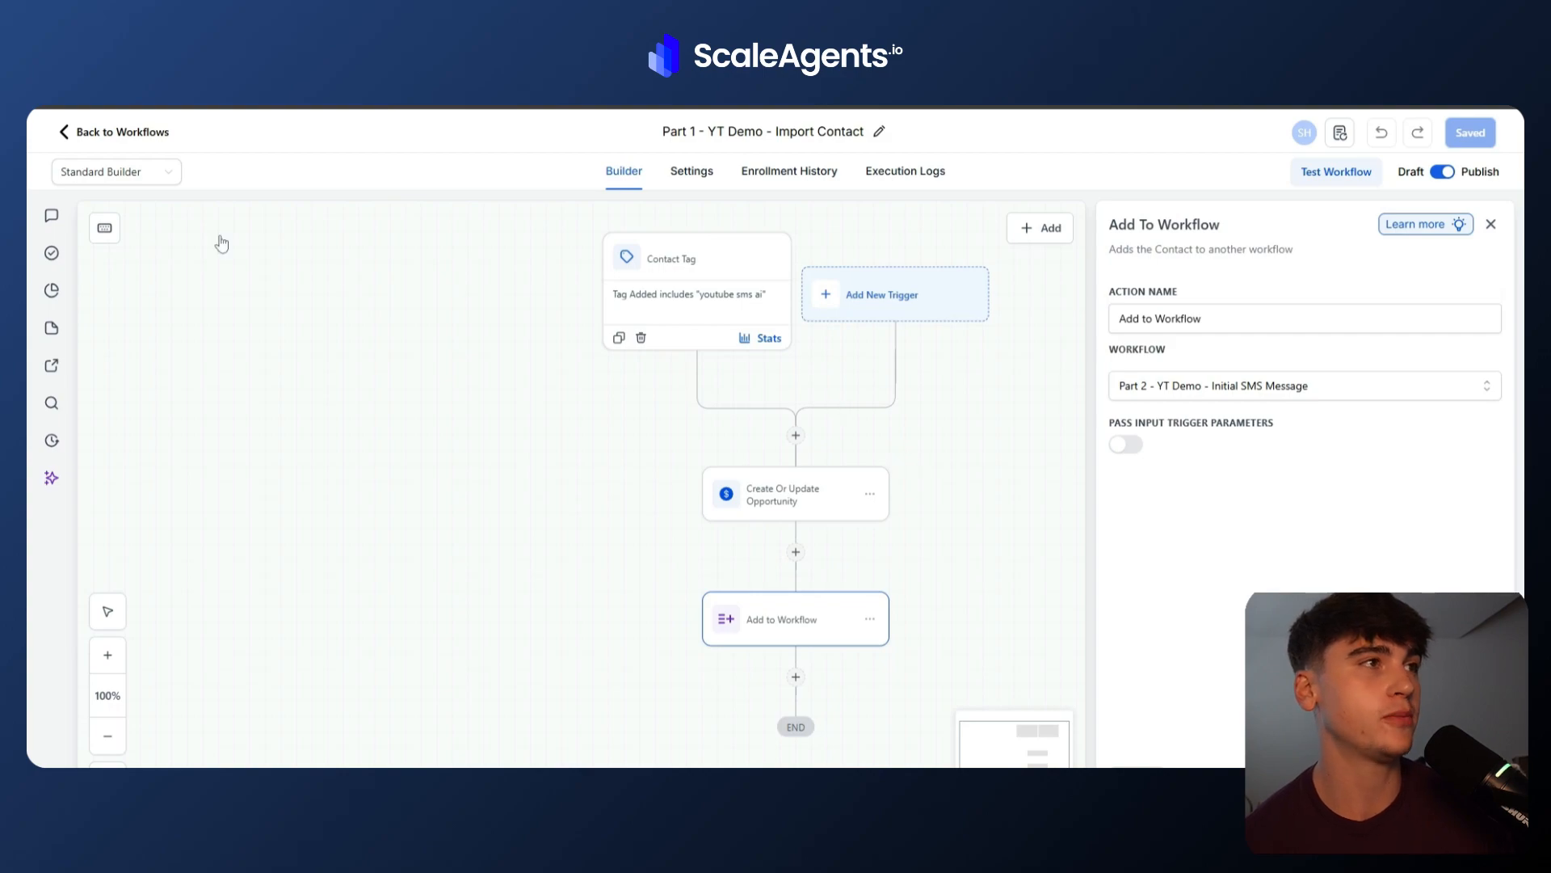
Open the Part 2 - YT Demo - Initial SMS Message workflow and review its Create Or Update Opportunity action.
click(124, 134)
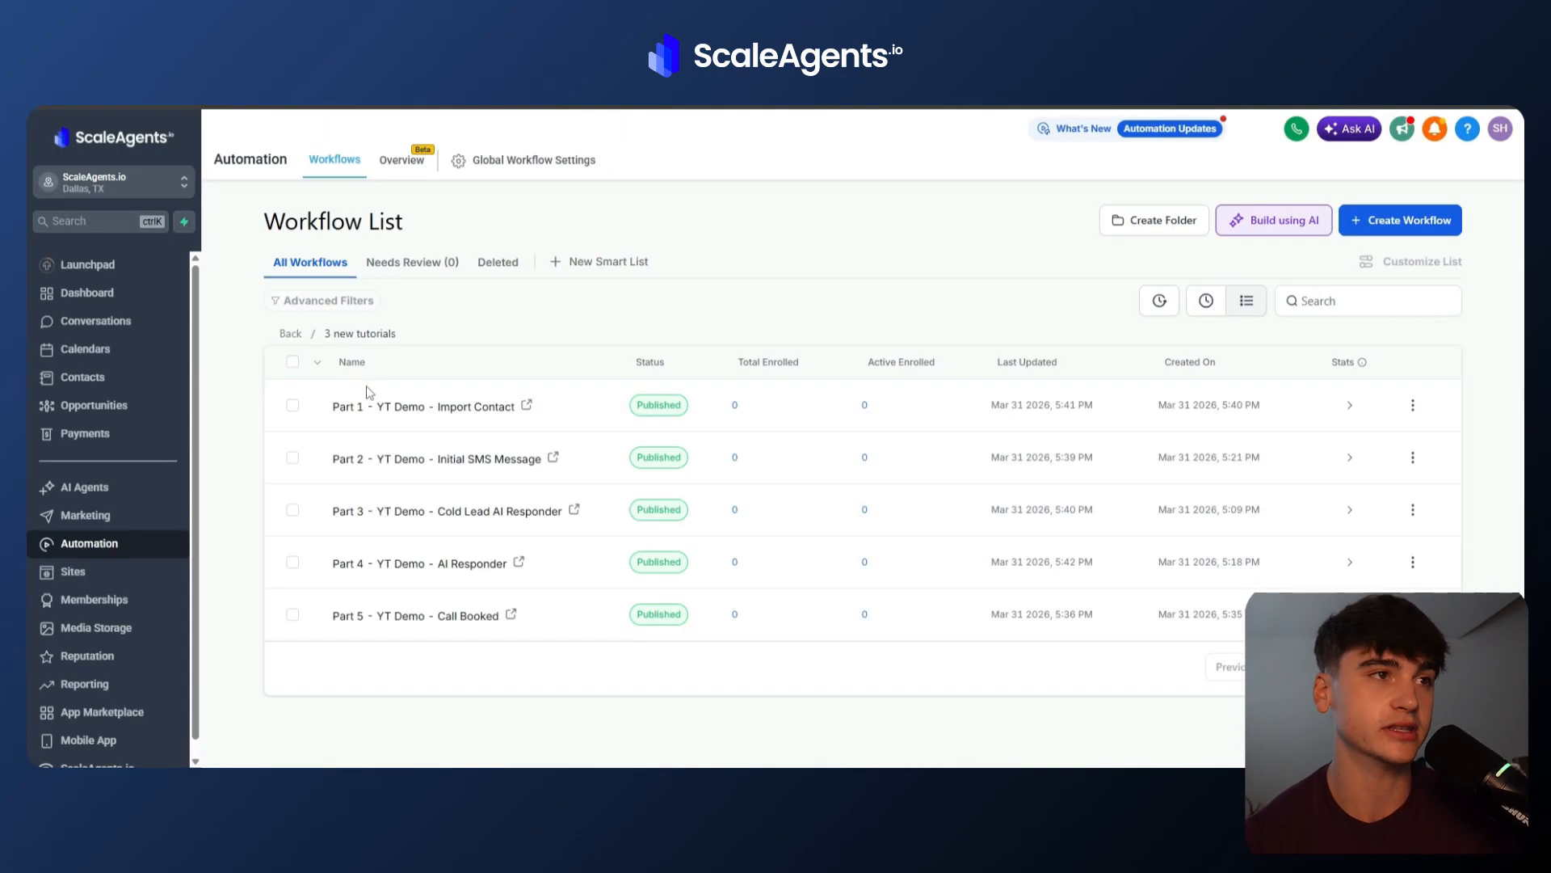
click(391, 461)
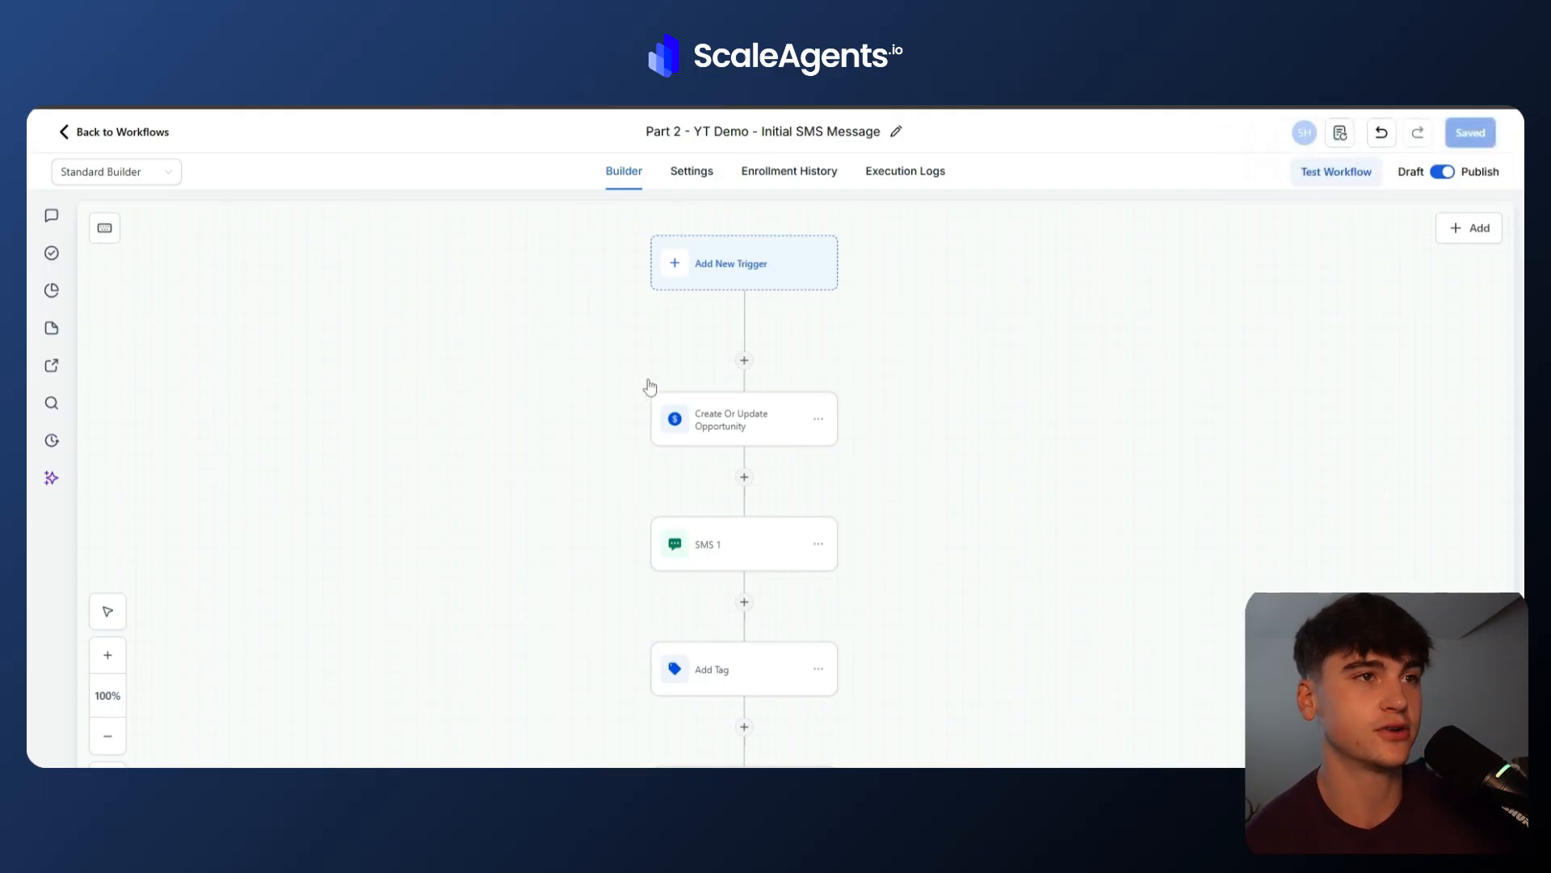
click(683, 426)
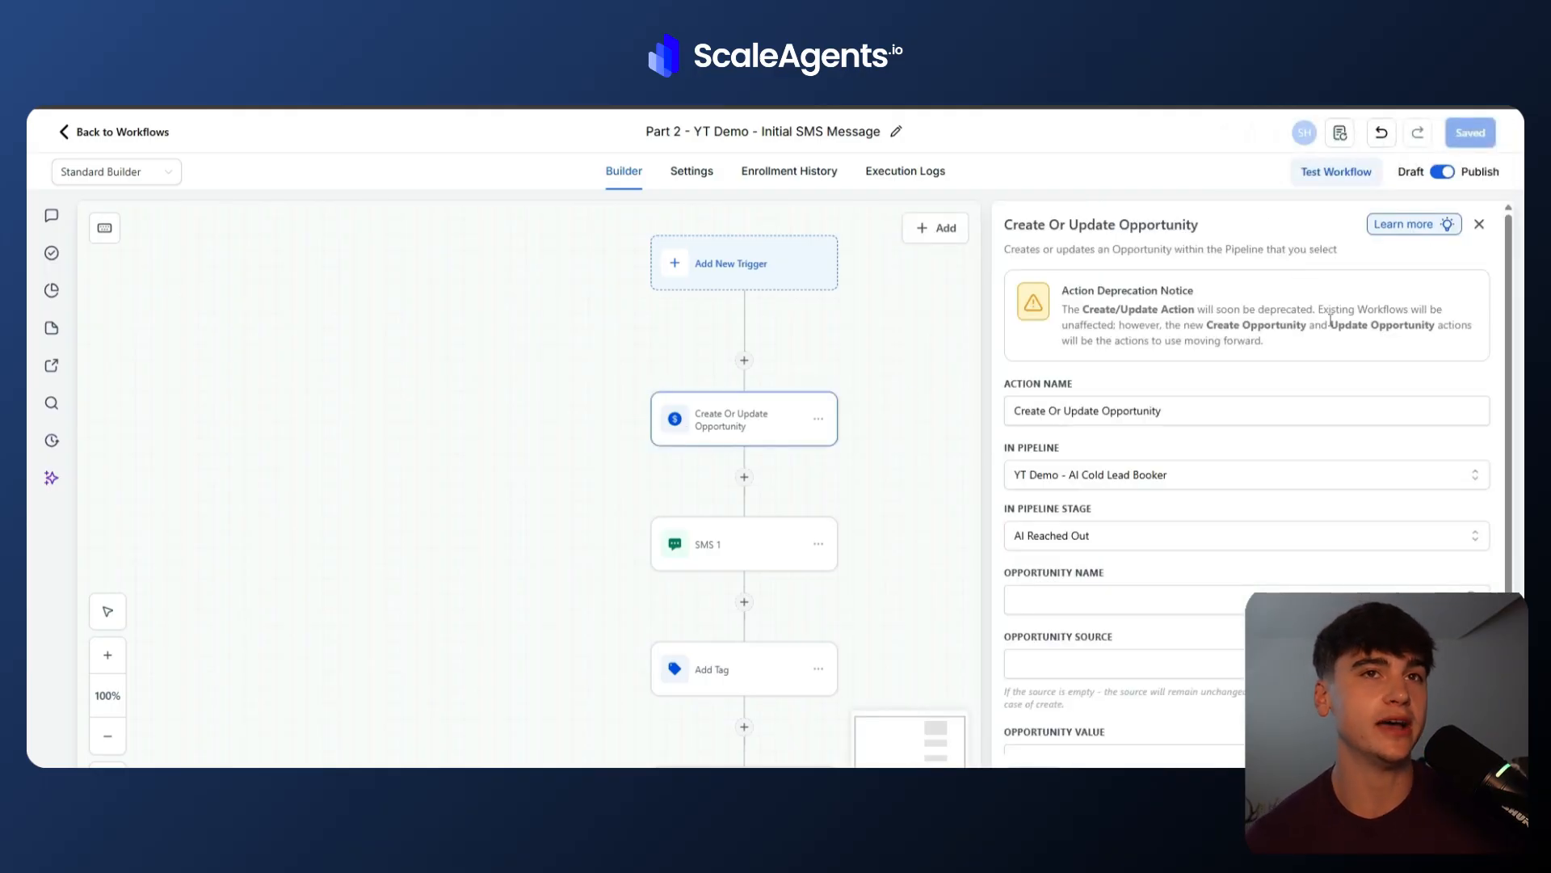
click(1479, 224)
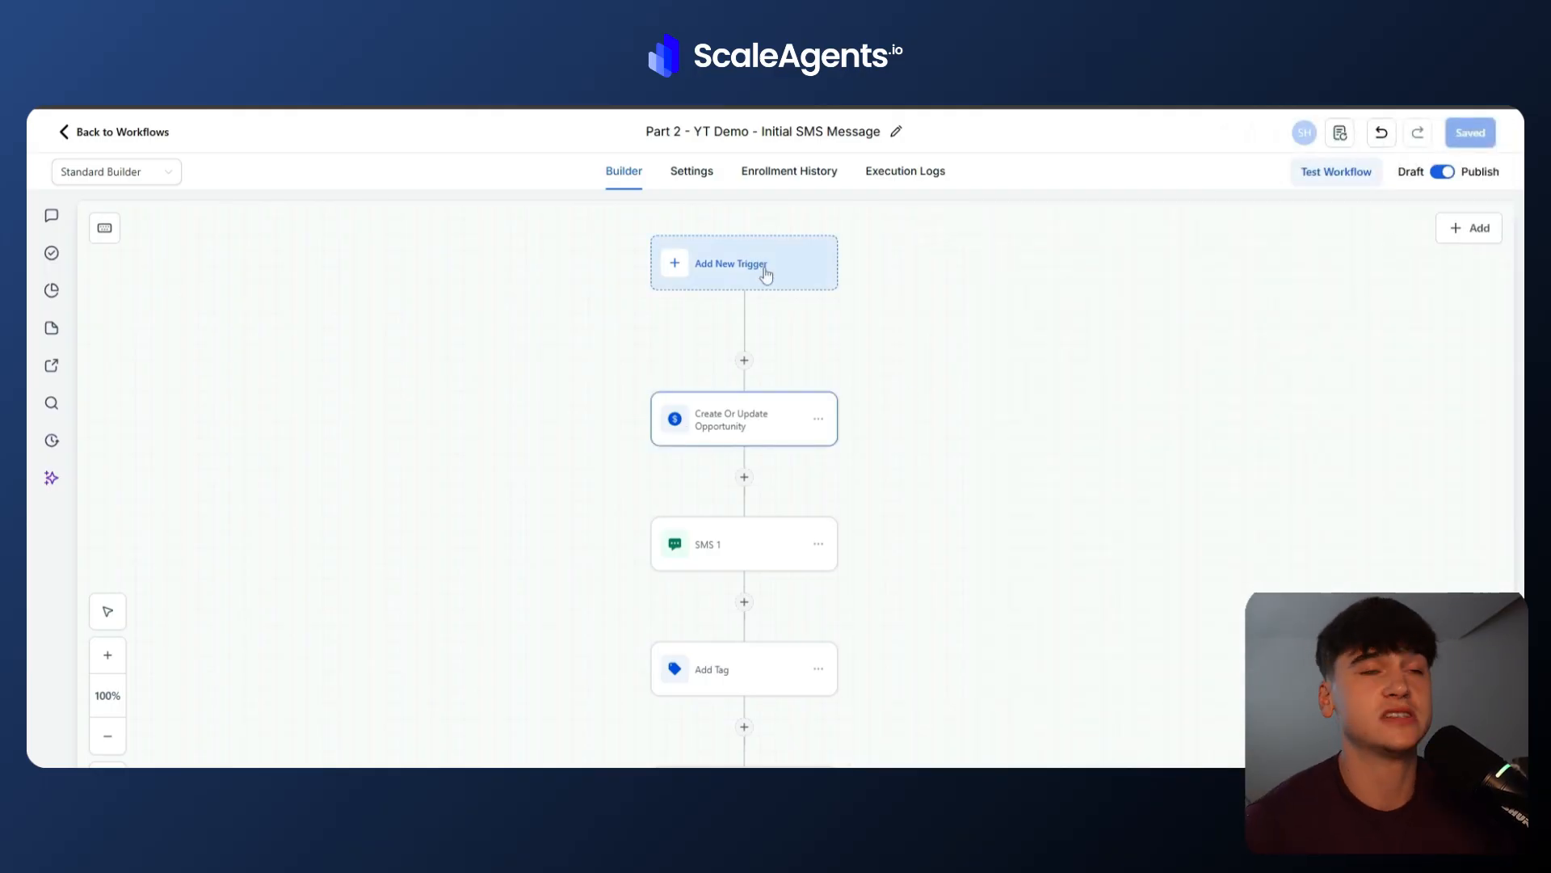
Add a Facebook Lead Form Submitted trigger to the Part 2 workflow.
click(767, 277)
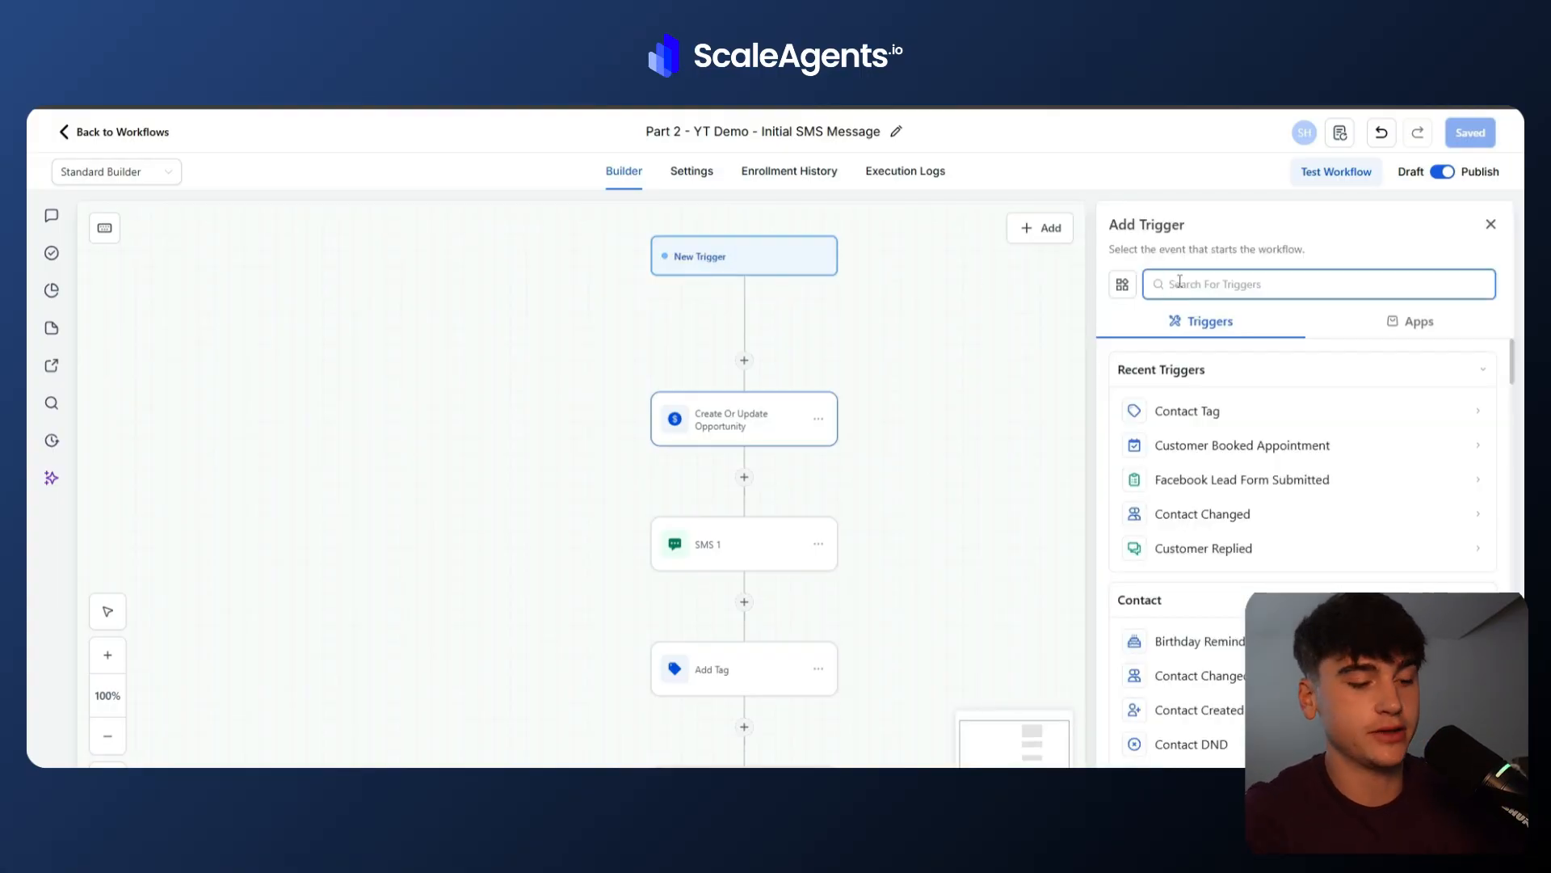
text(face)
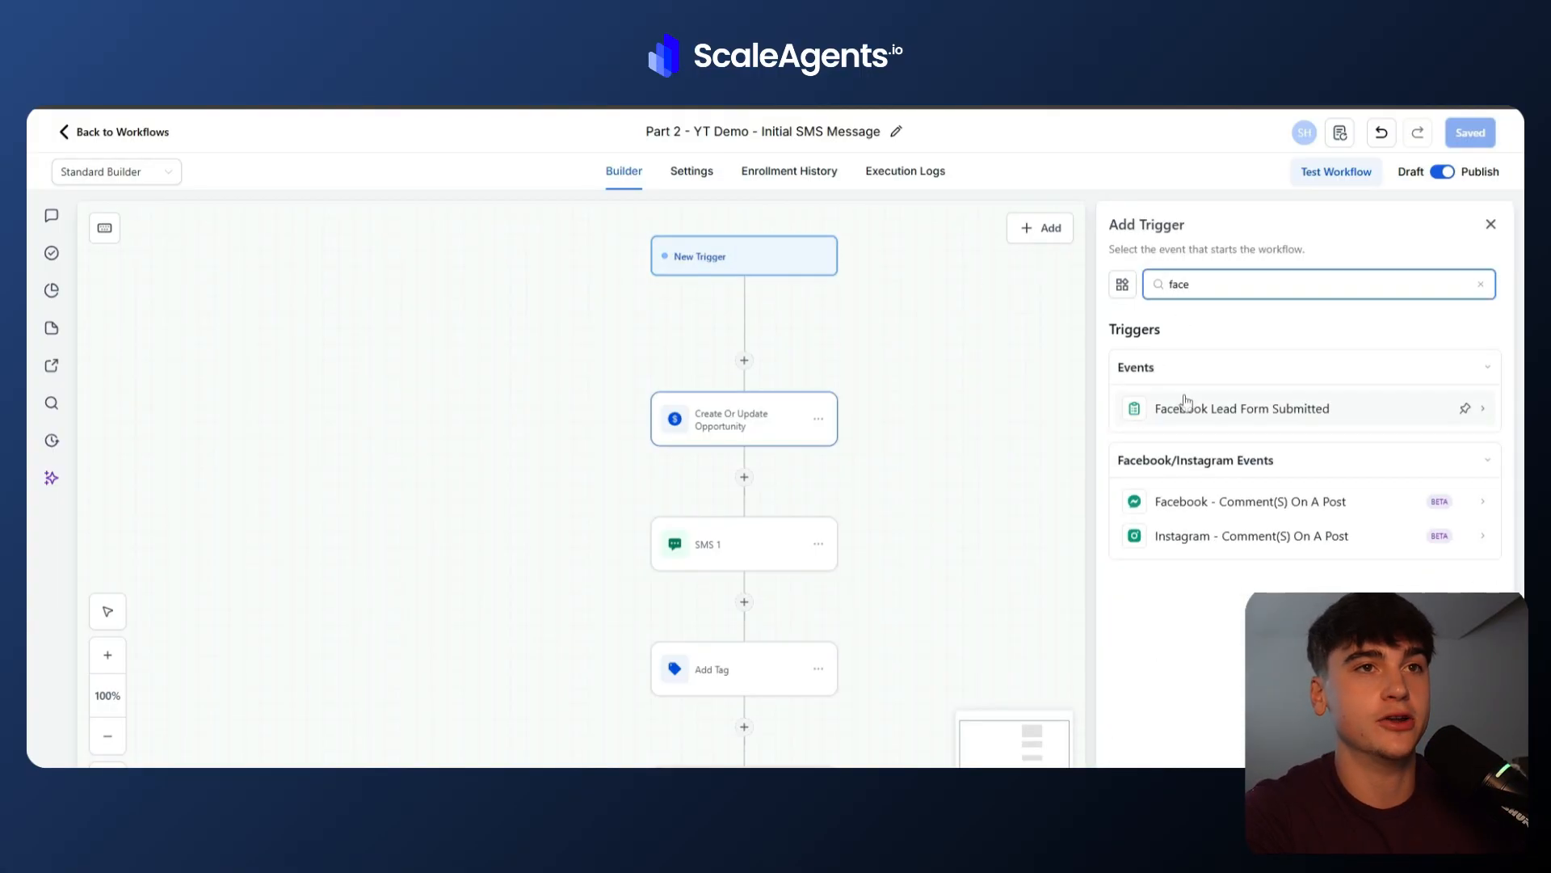
click(1184, 405)
click(1451, 796)
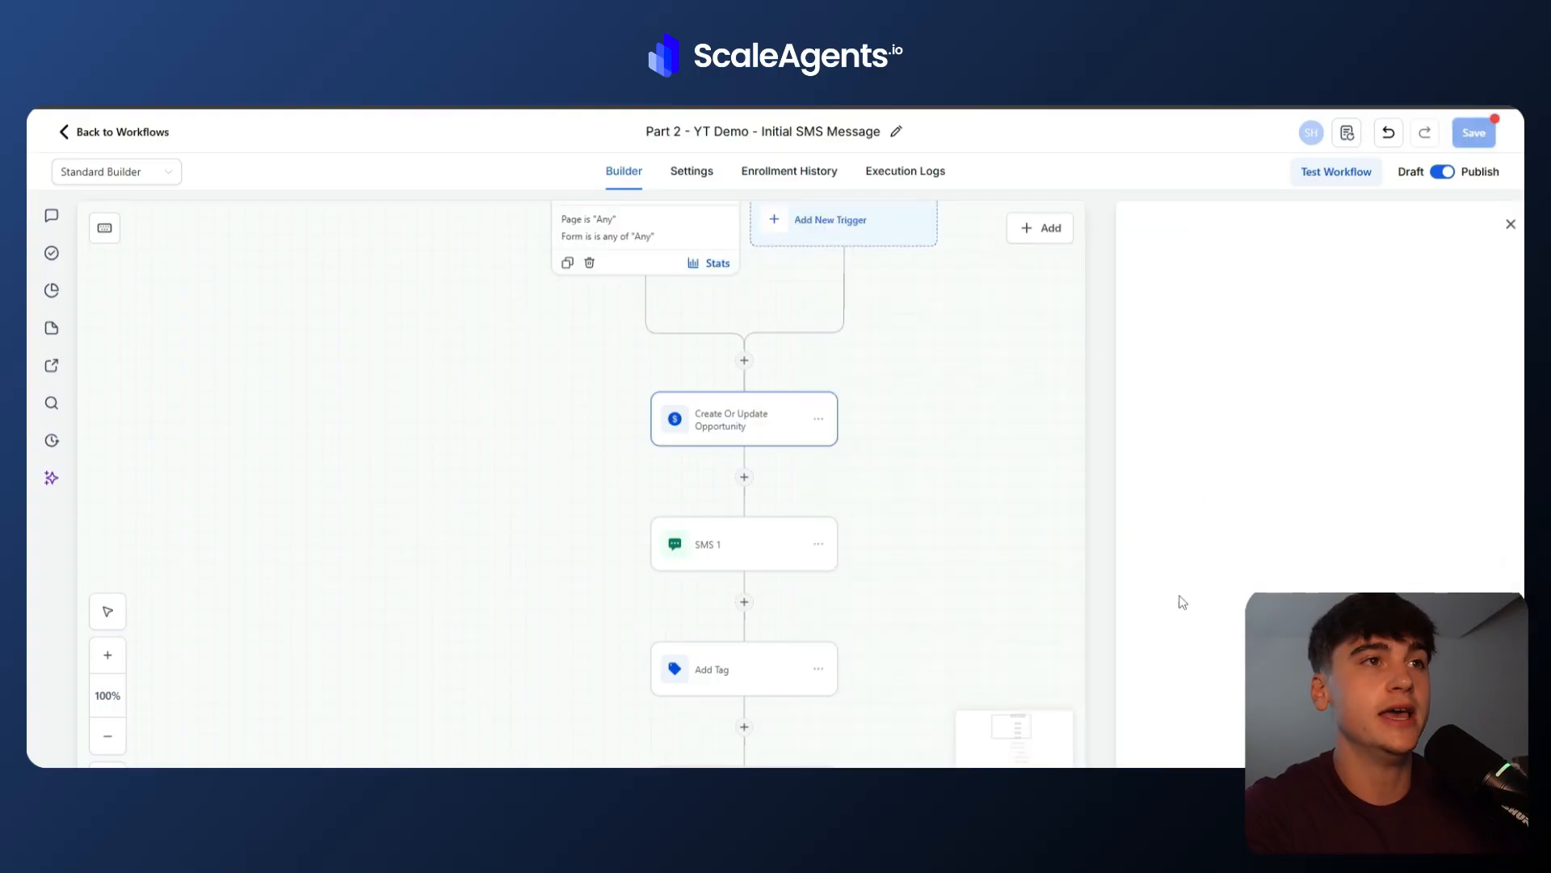
drag(471, 210, 506, 297)
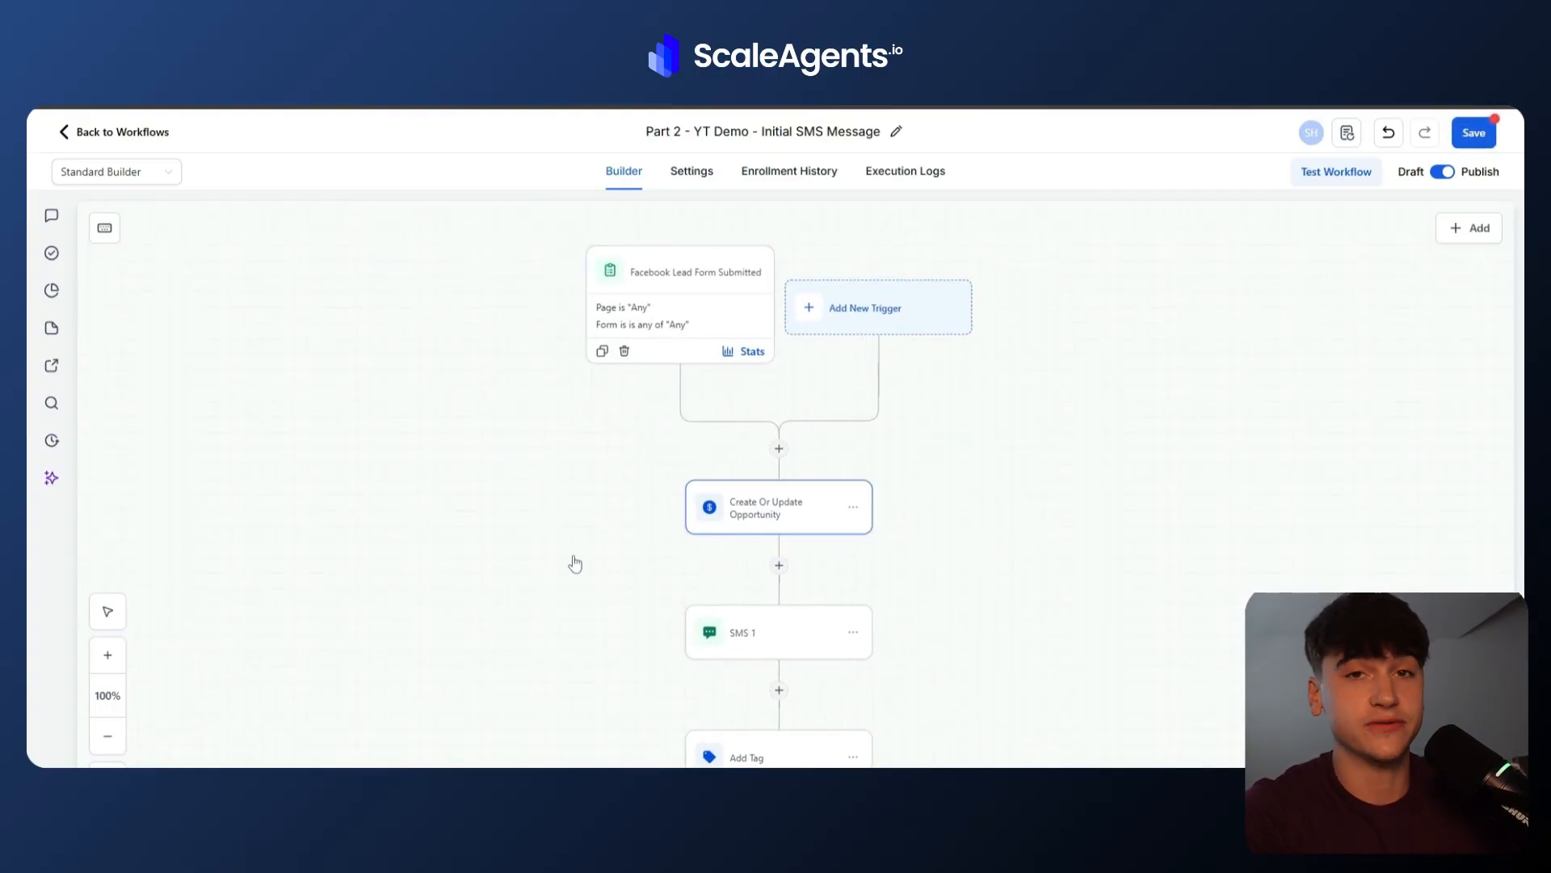
Review the Part 2 workflow's Create Or Update Opportunity, SMS 1 and Add Tag actions.
scroll(575, 563, down, 2)
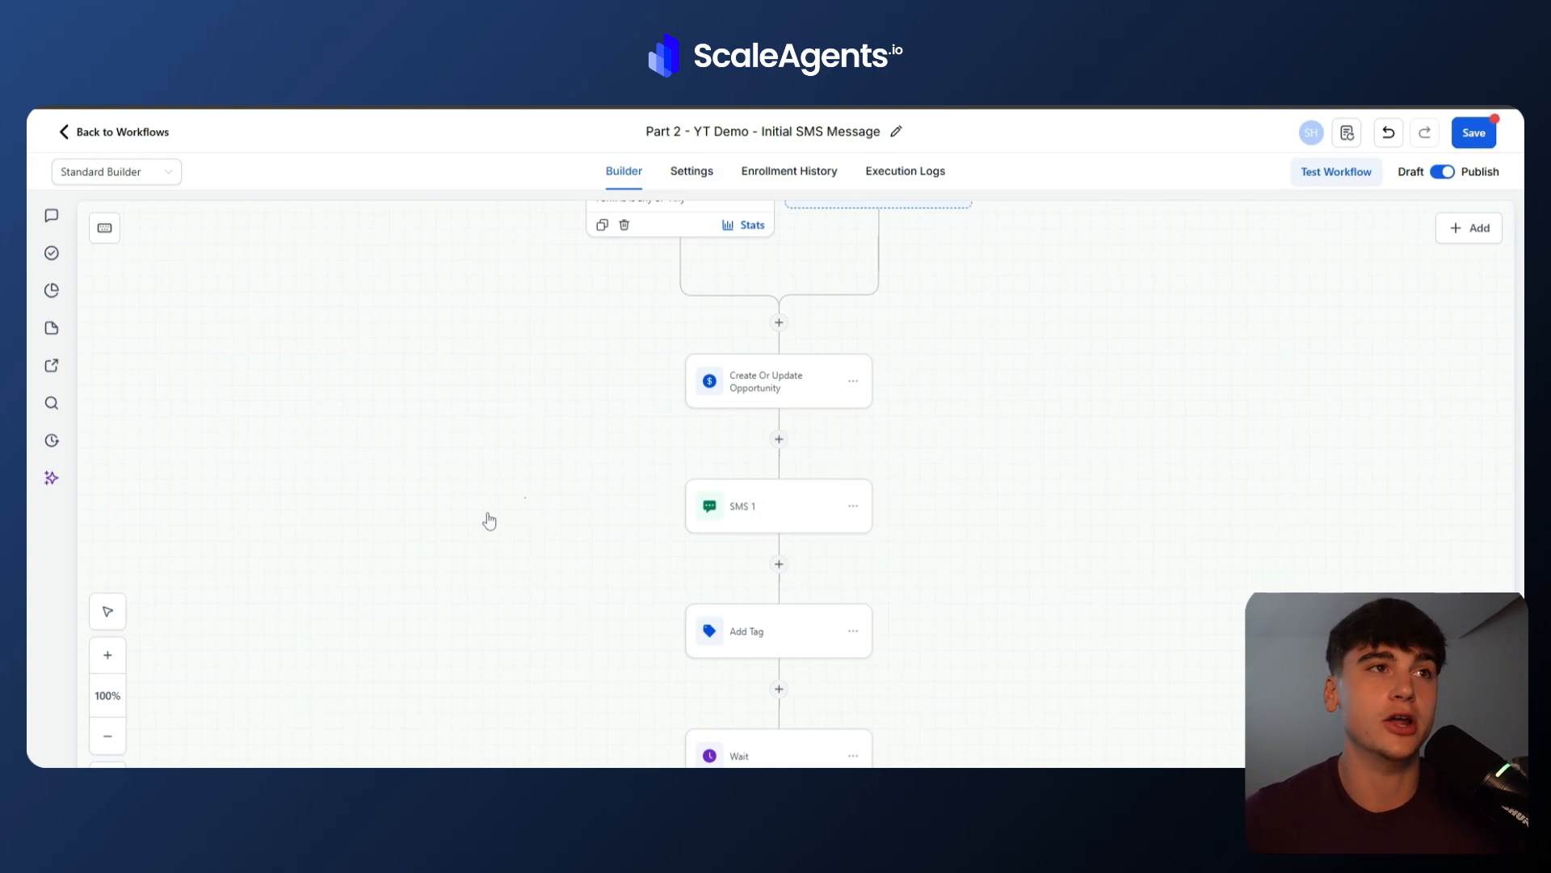
scroll(490, 521, up, 1)
scroll(490, 521, right, 1)
scroll(490, 521, up, 1)
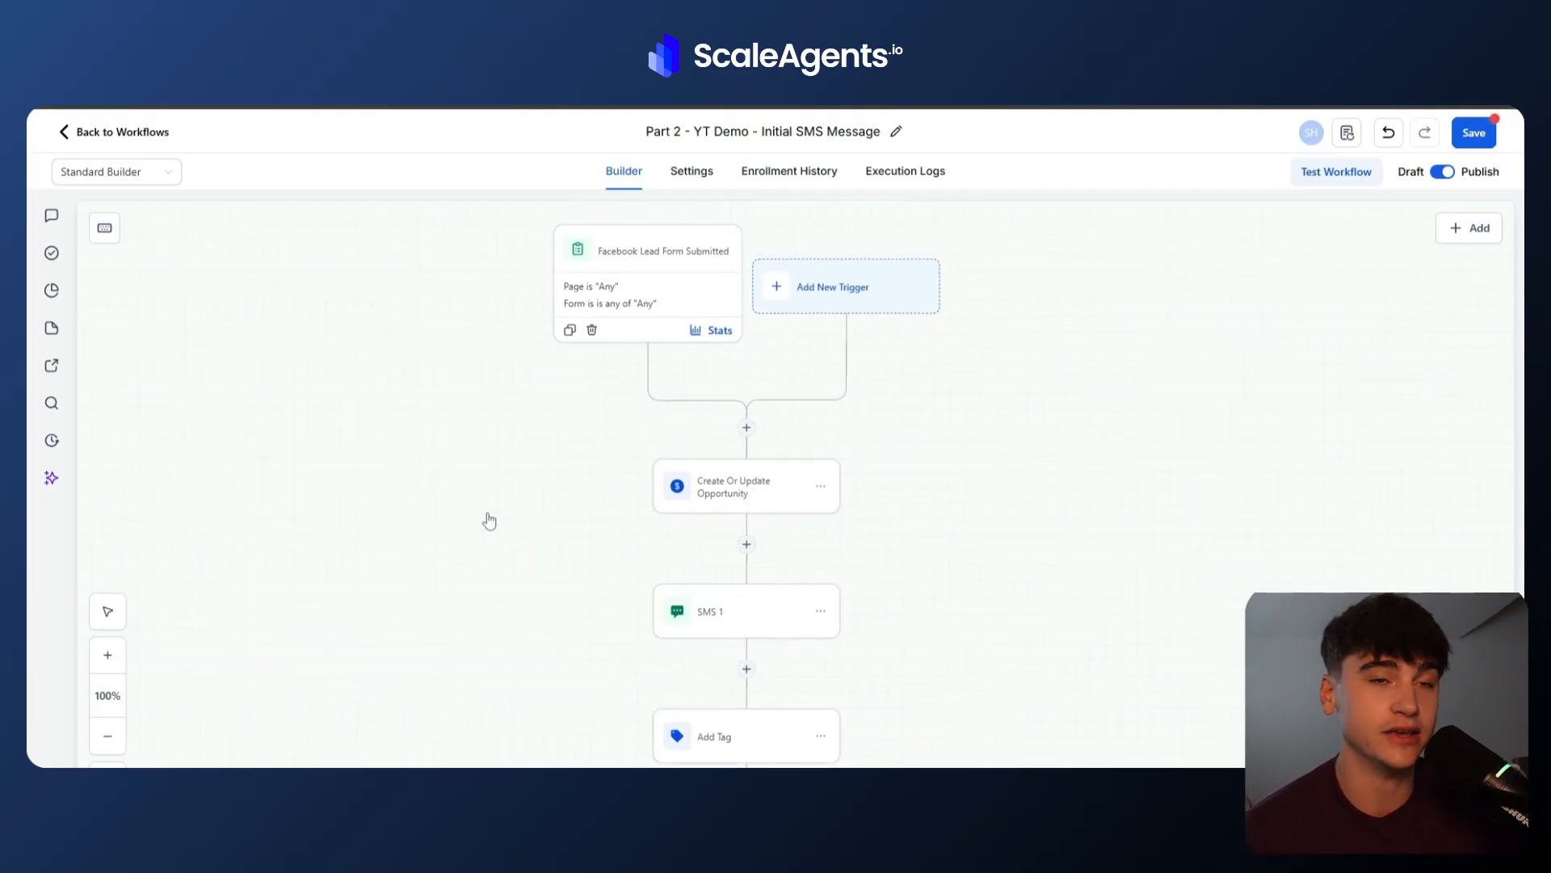
scroll(490, 521, down, 1)
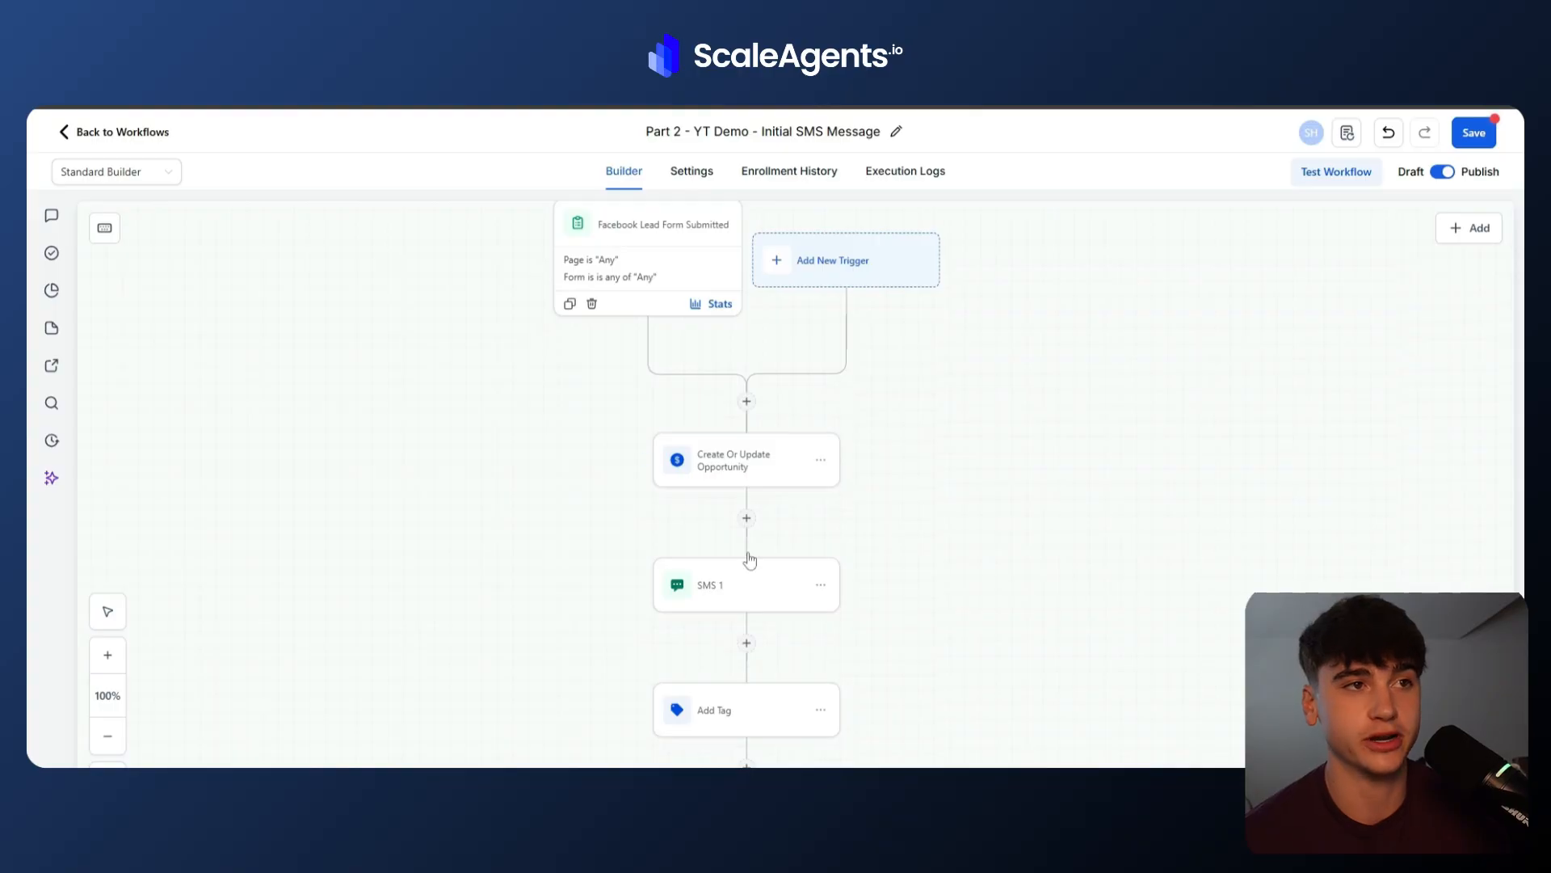
click(699, 471)
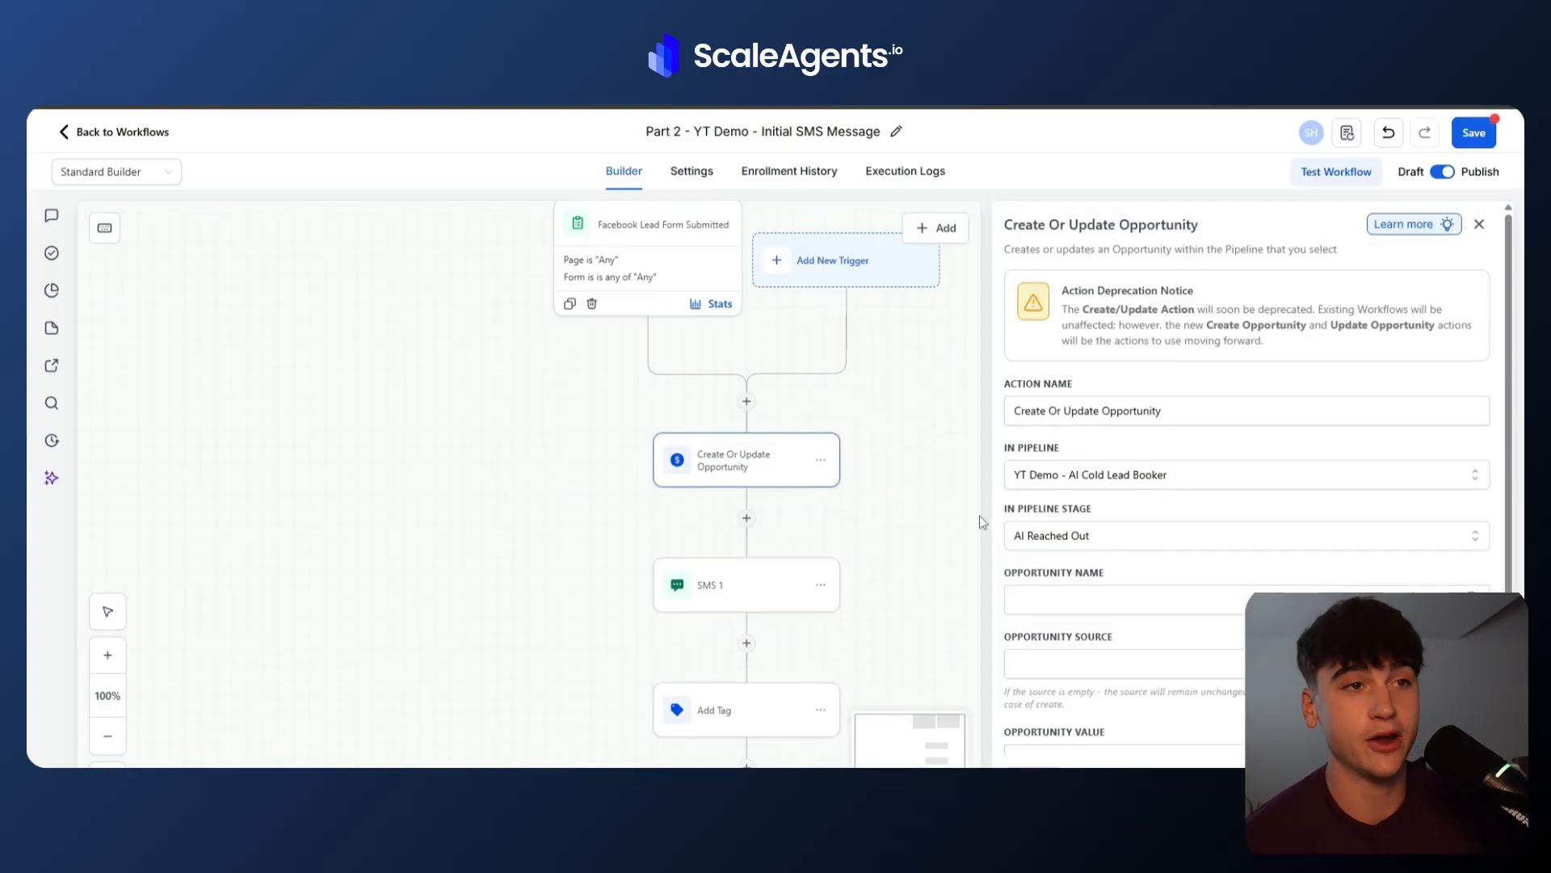
click(753, 598)
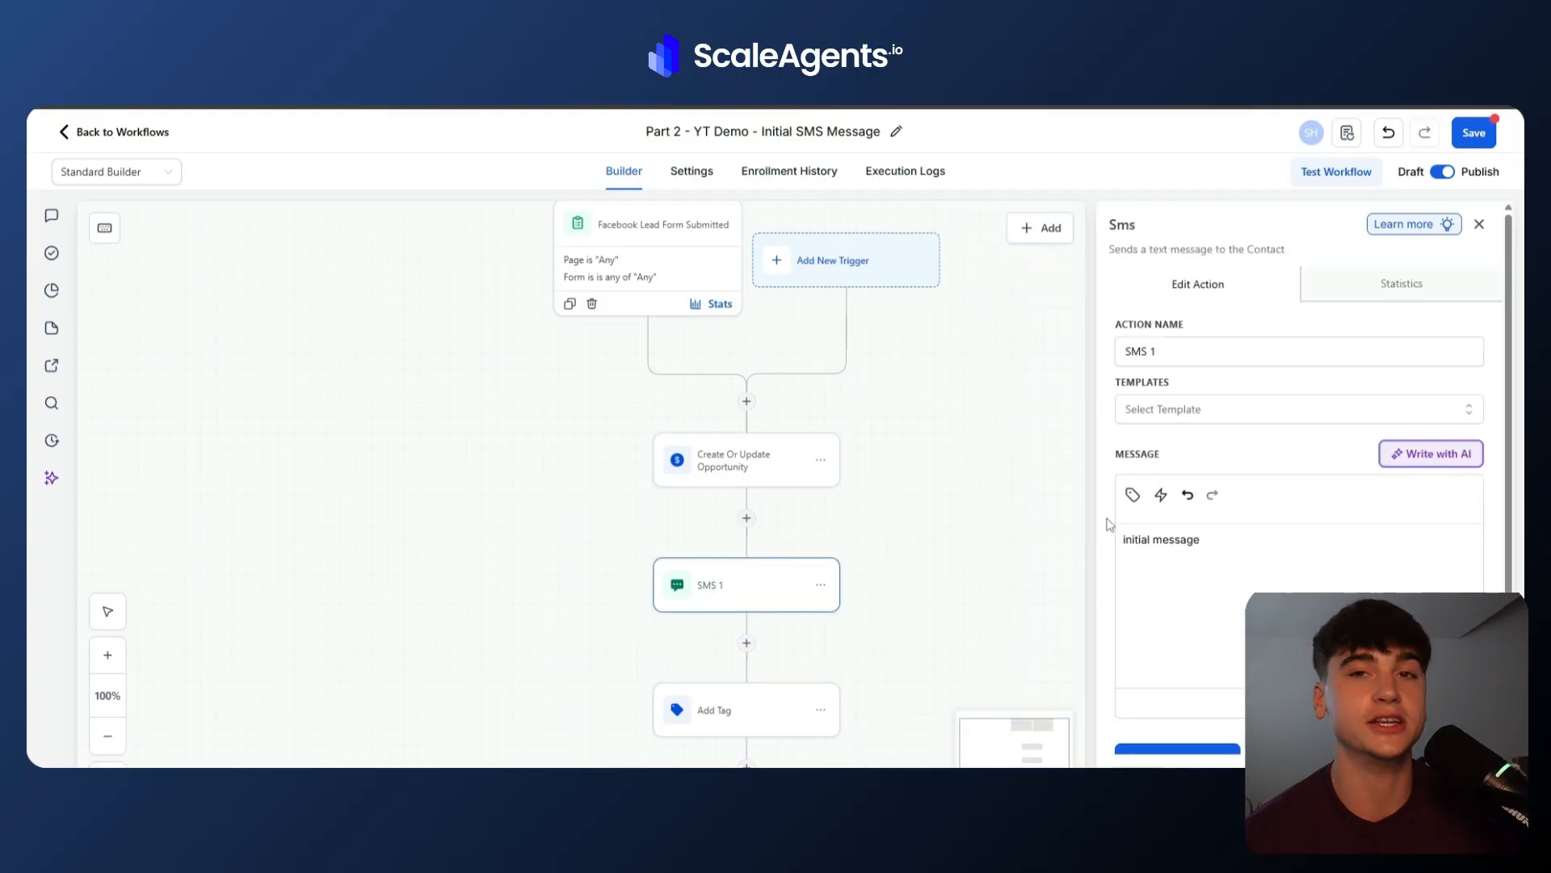
scroll(1025, 627, down, 5)
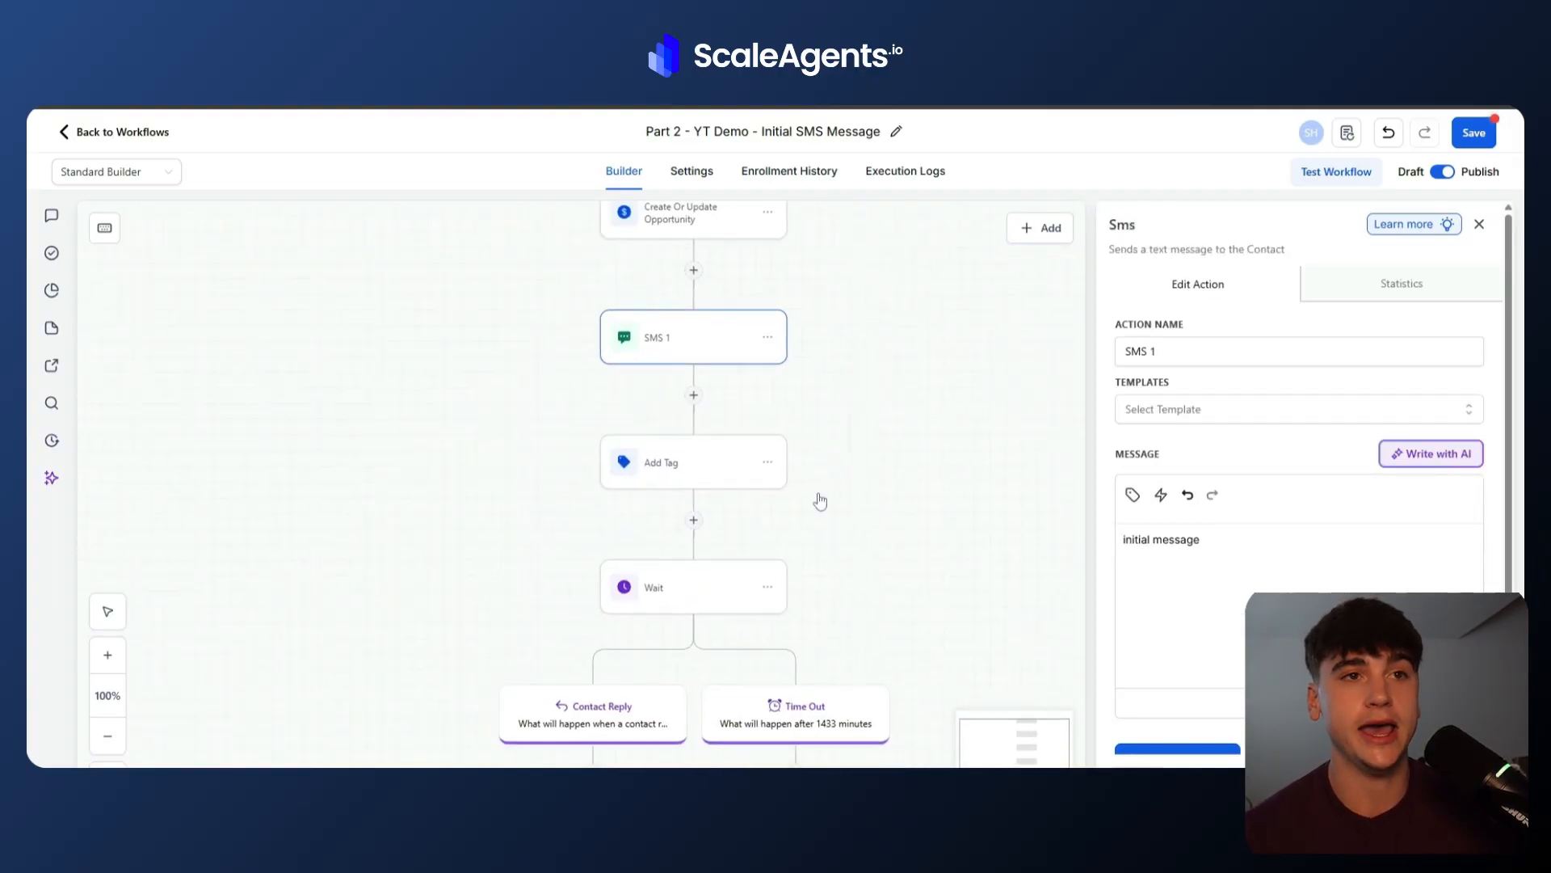
click(693, 466)
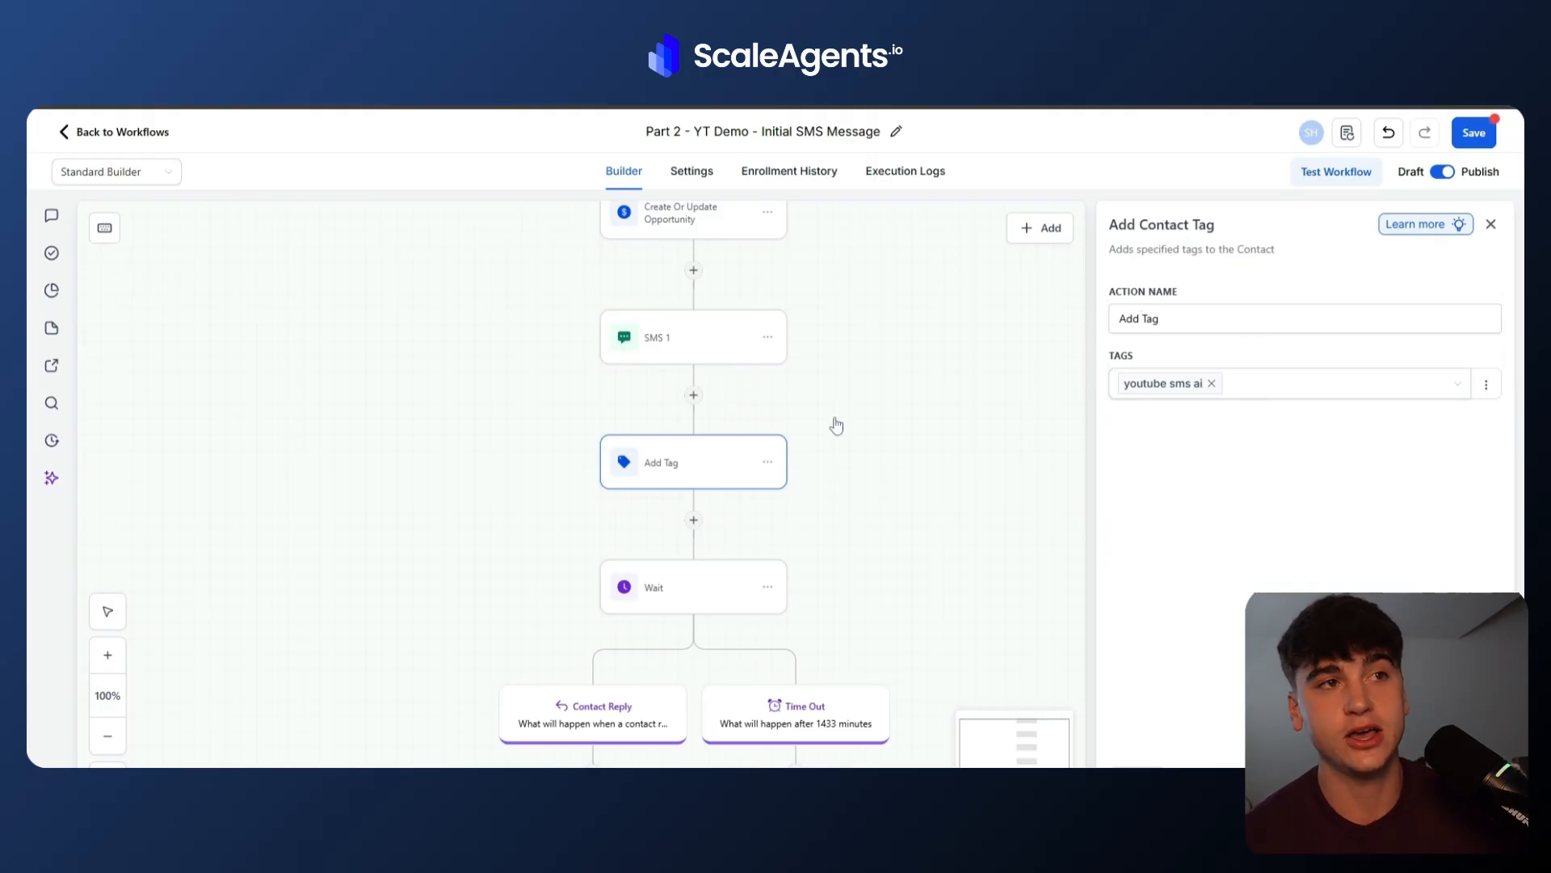
Inspect the Part 2 workflow's first Wait action: its wait-for condition, reply-to message and timeout.
scroll(660, 684, up, 3)
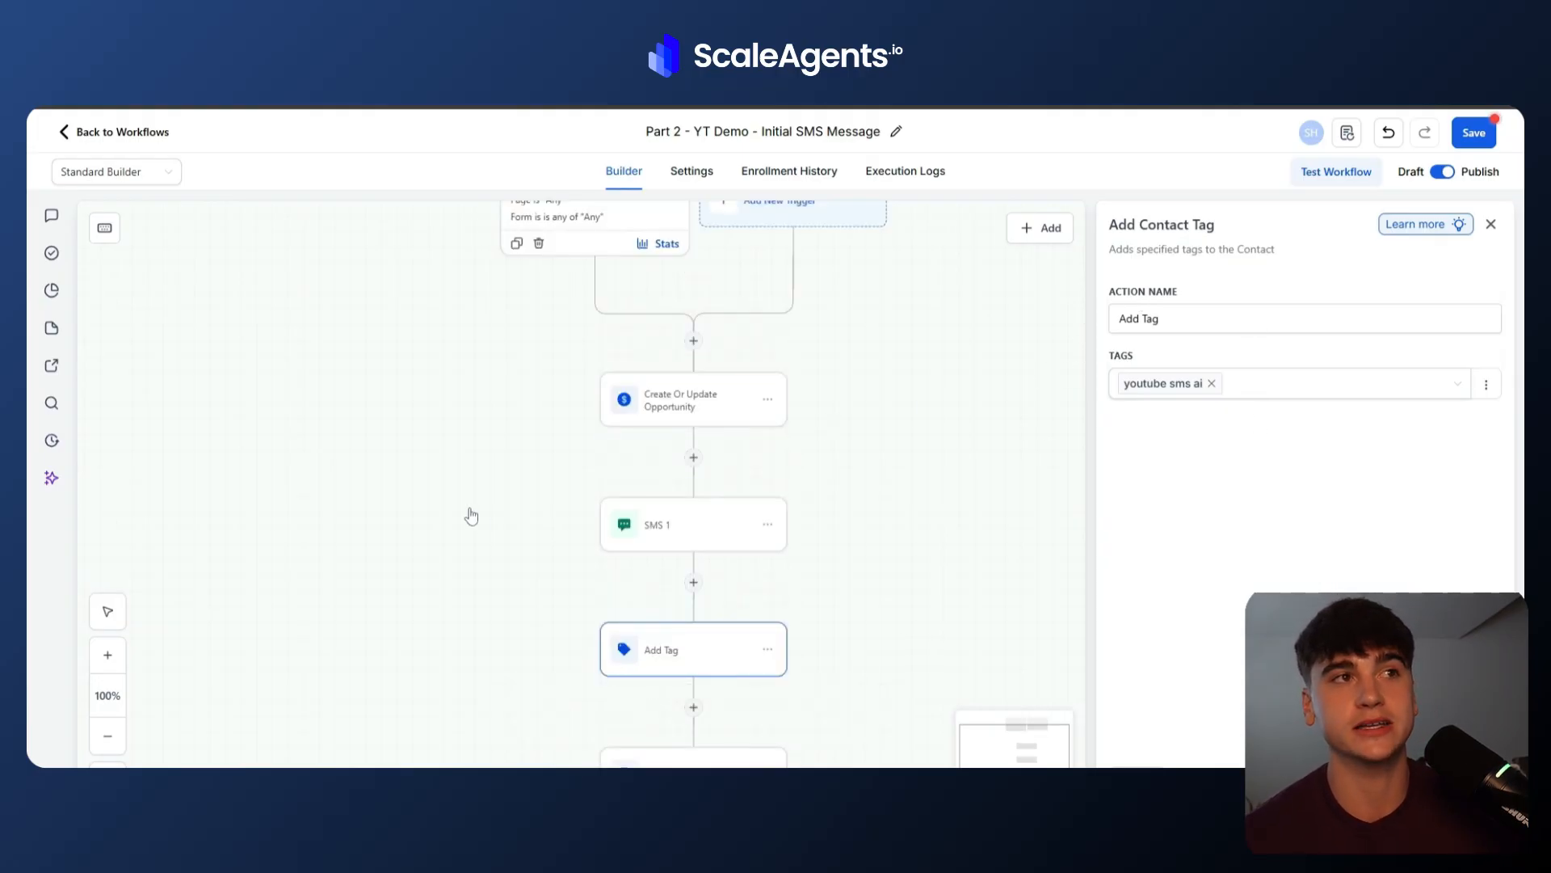
scroll(523, 465, up, 2)
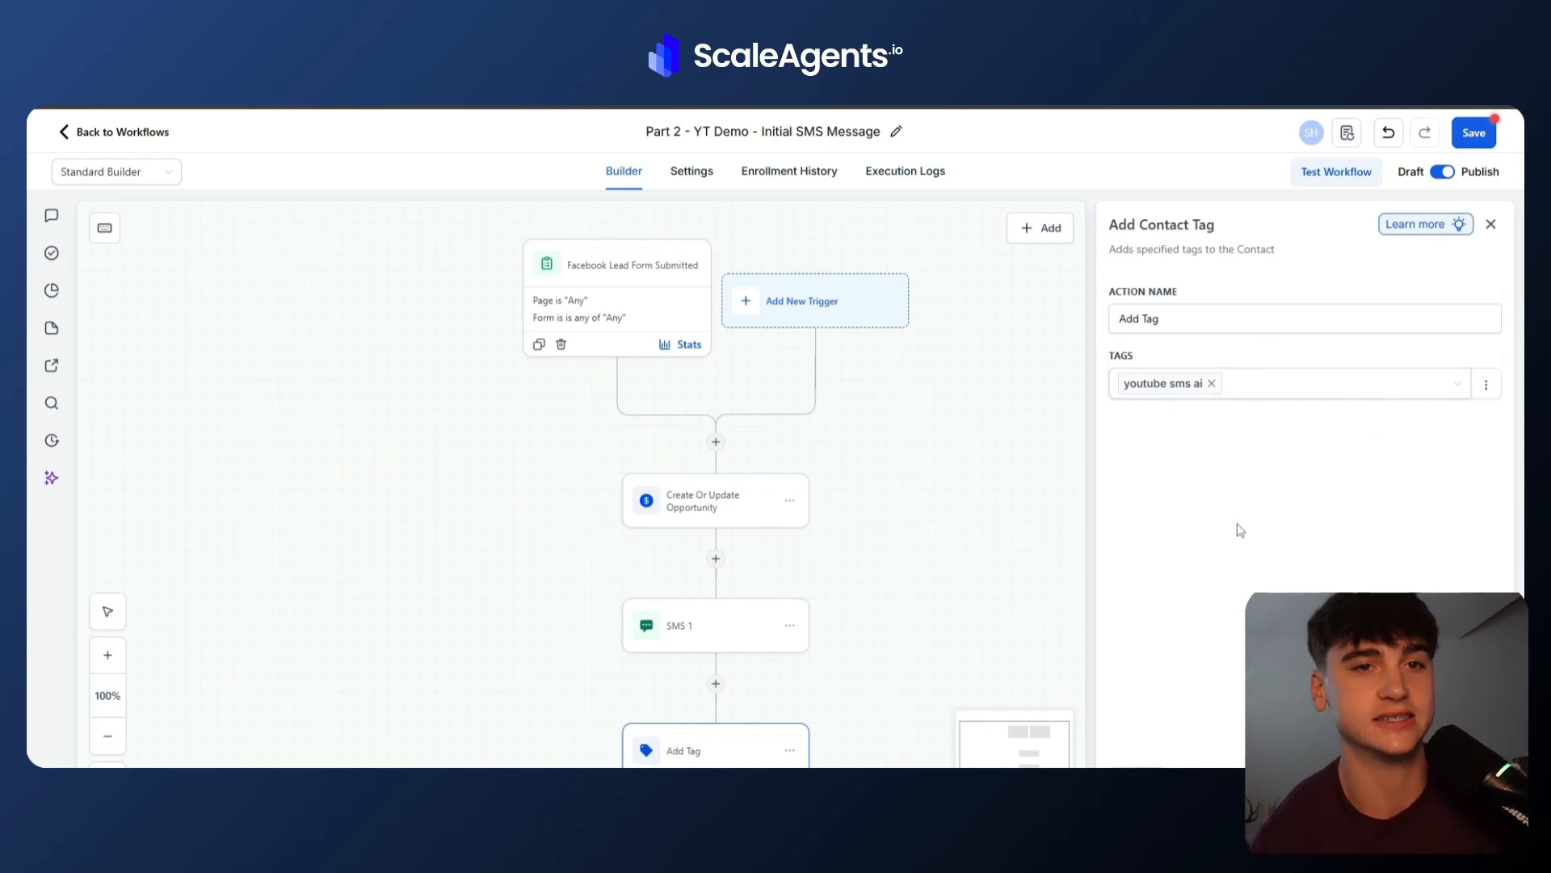
scroll(907, 616, down, 5)
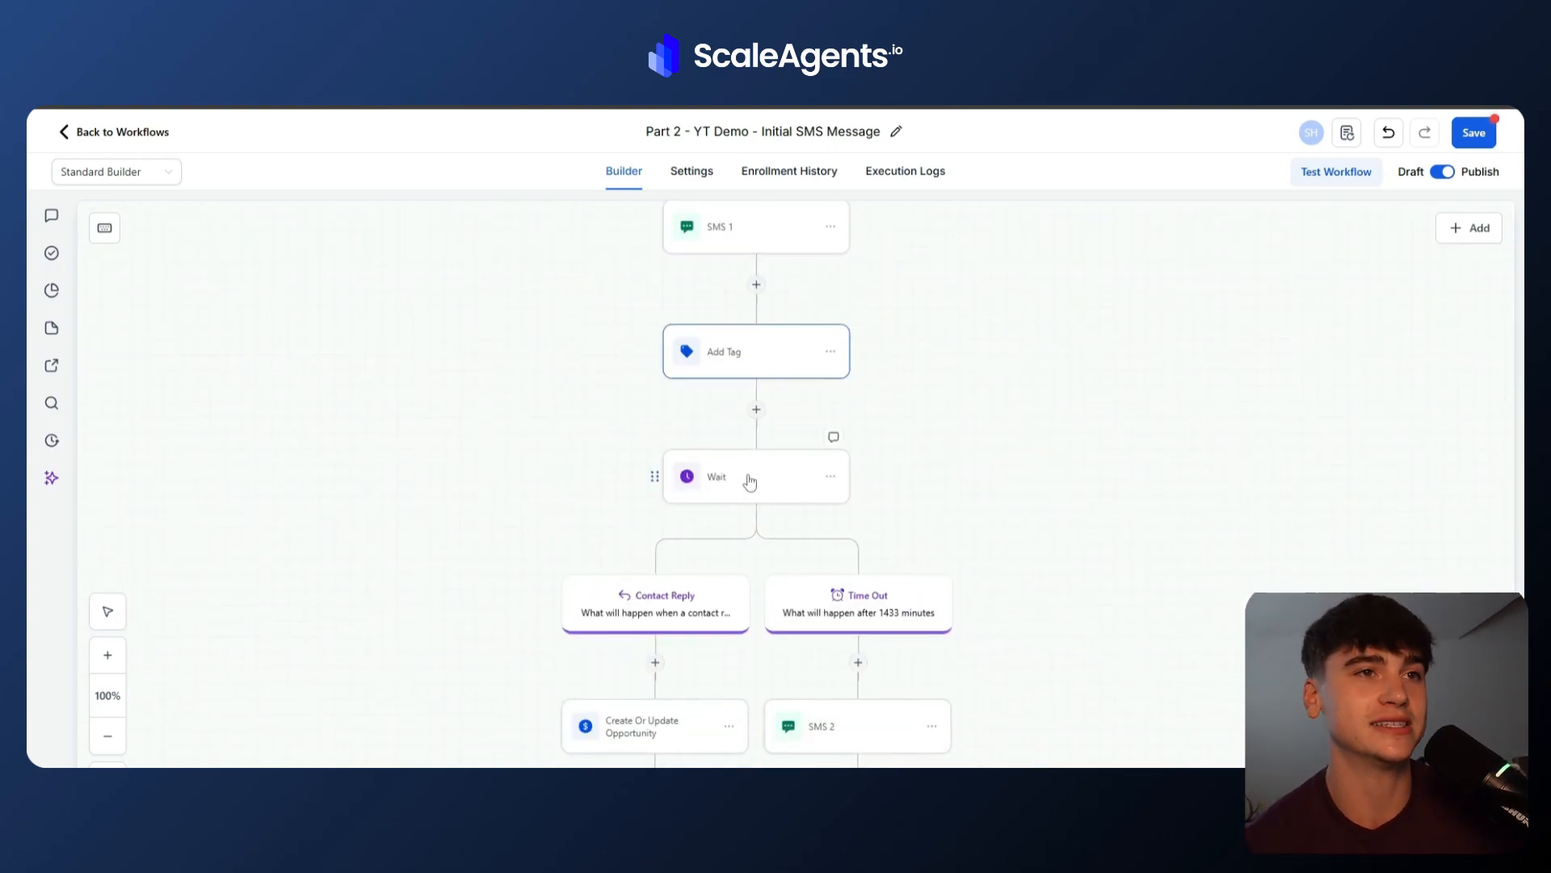
click(750, 481)
click(1019, 389)
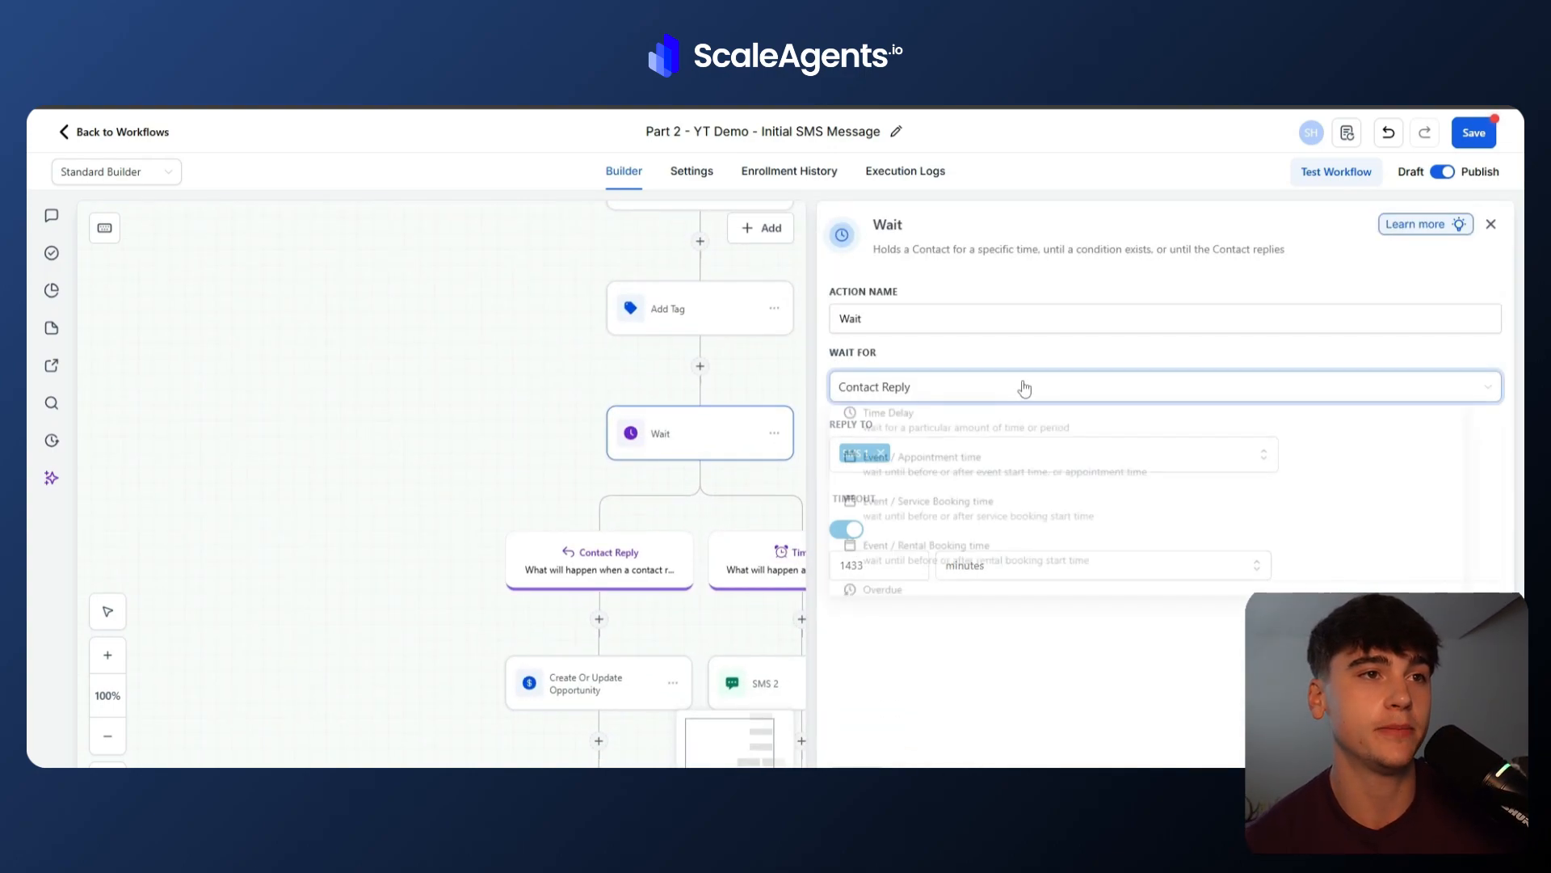
scroll(935, 523, down, 4)
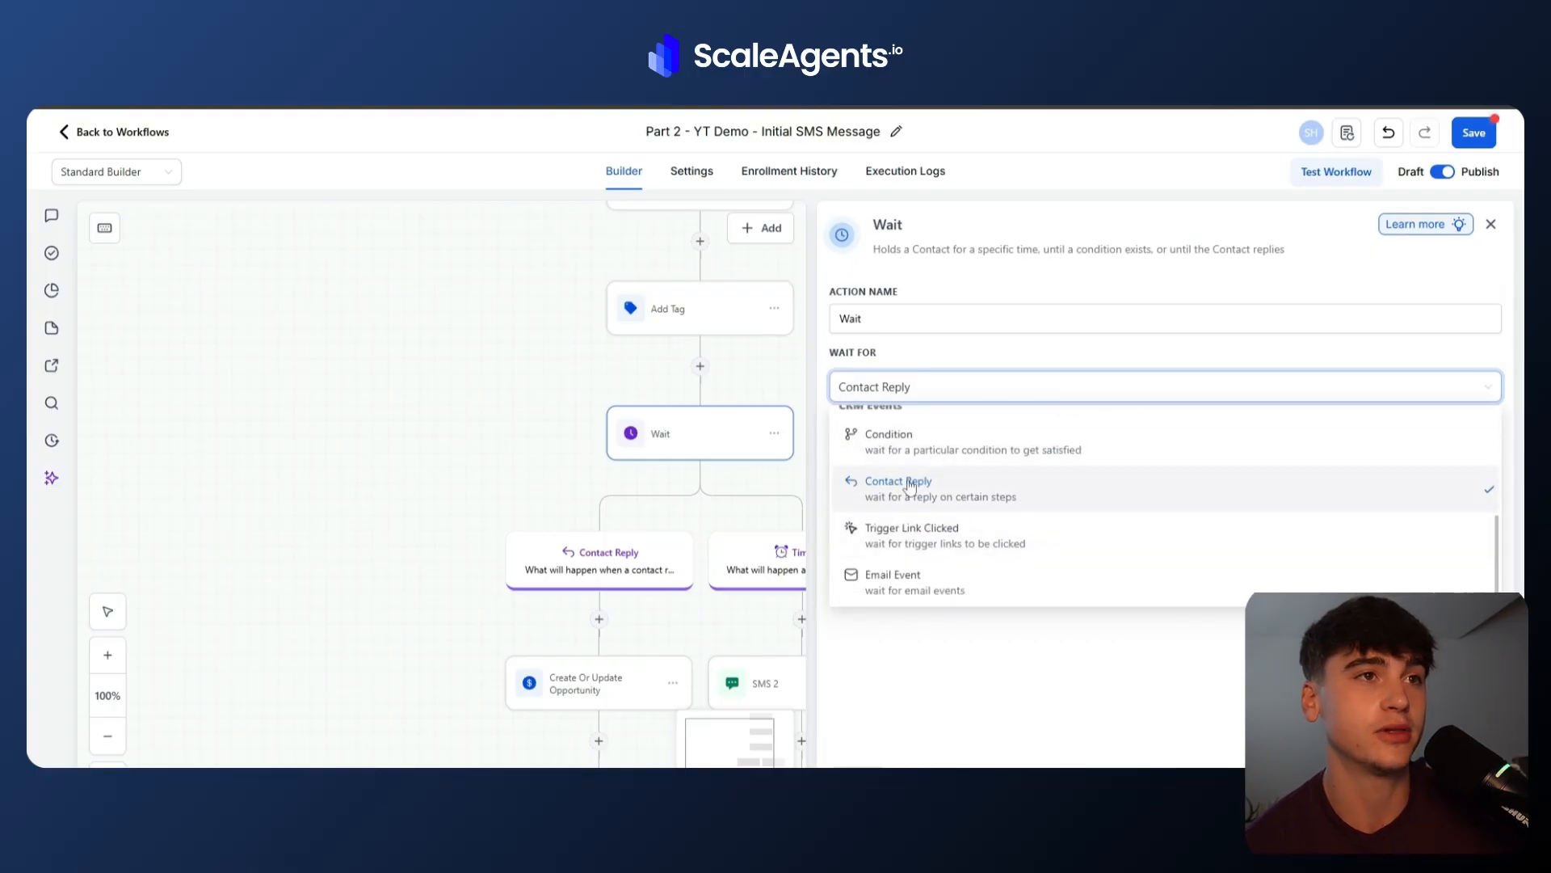
click(928, 349)
scroll(719, 420, up, 3)
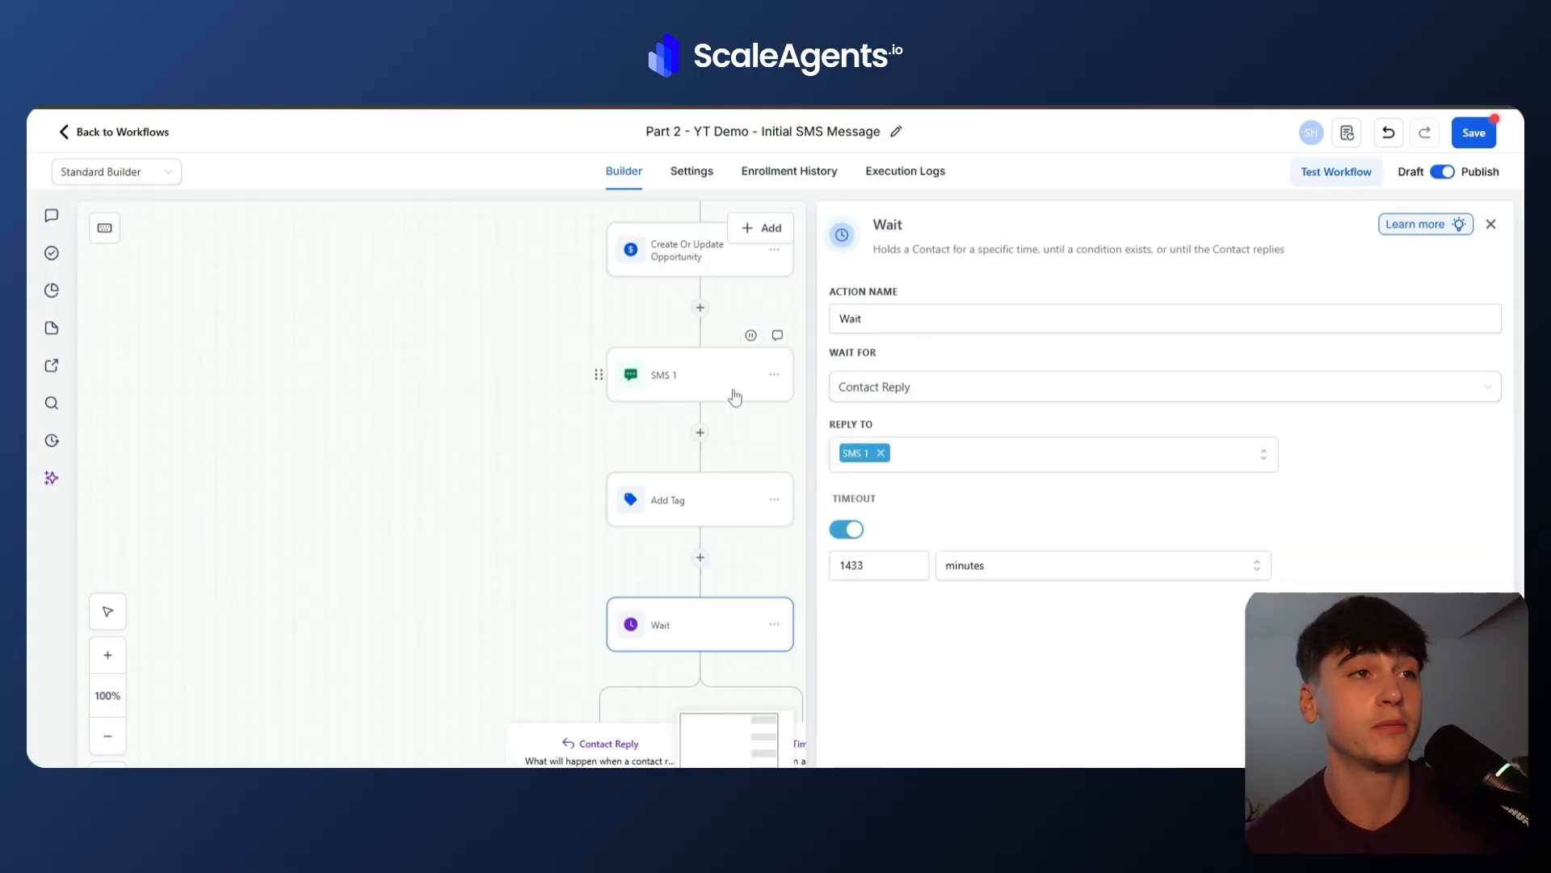
click(1000, 457)
click(995, 459)
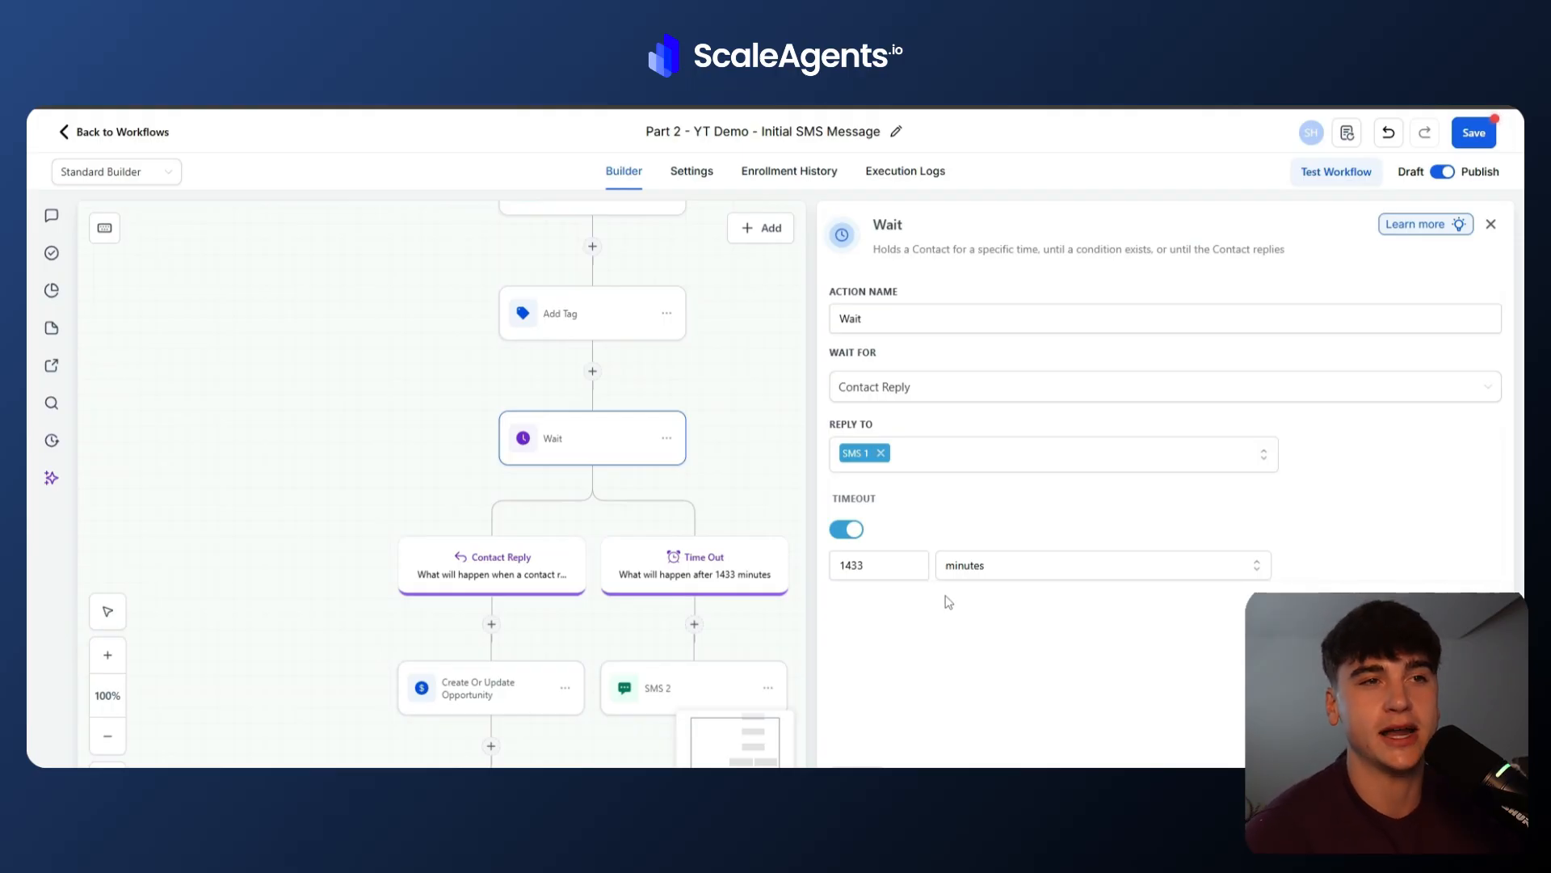
click(857, 779)
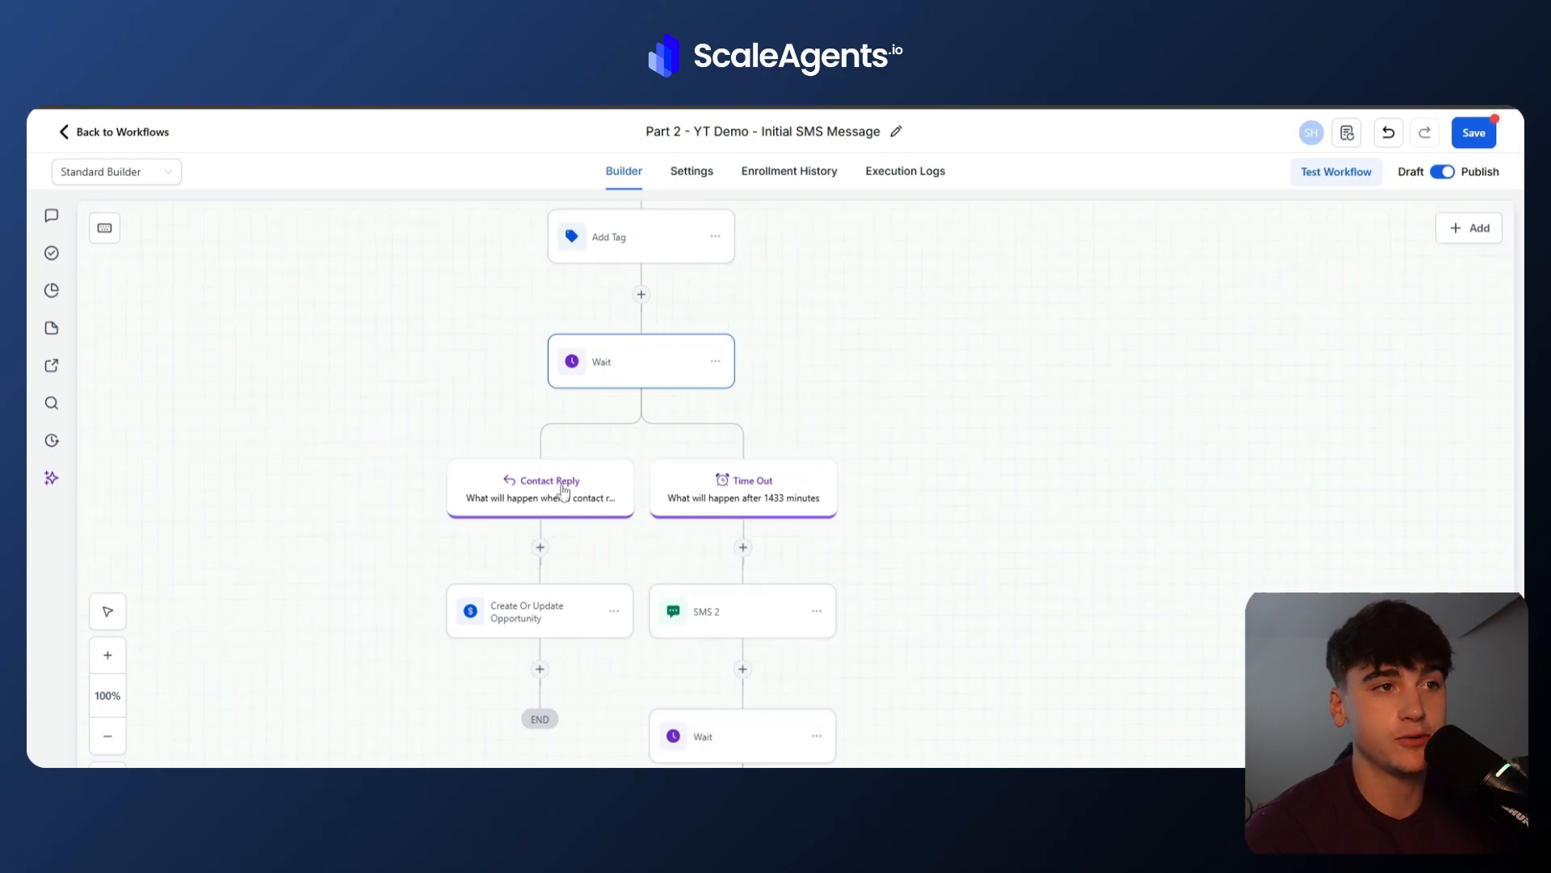
Review the reply branch's Create Or Update Opportunity stage, the SMS 2 follow-up message and the next Wait action.
click(565, 629)
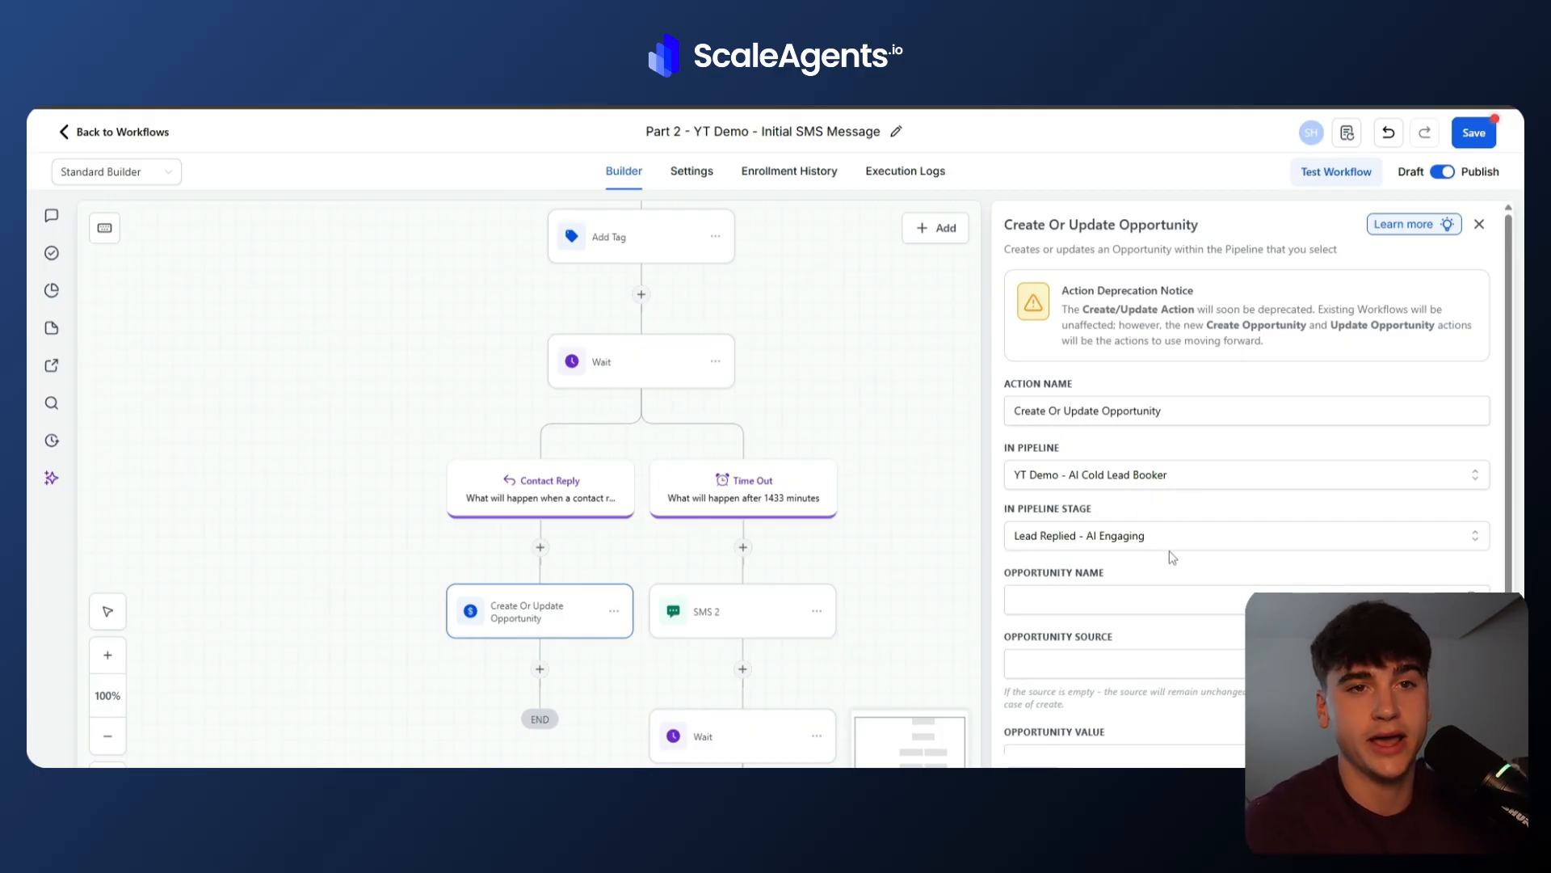
click(890, 613)
scroll(890, 613, down, 2)
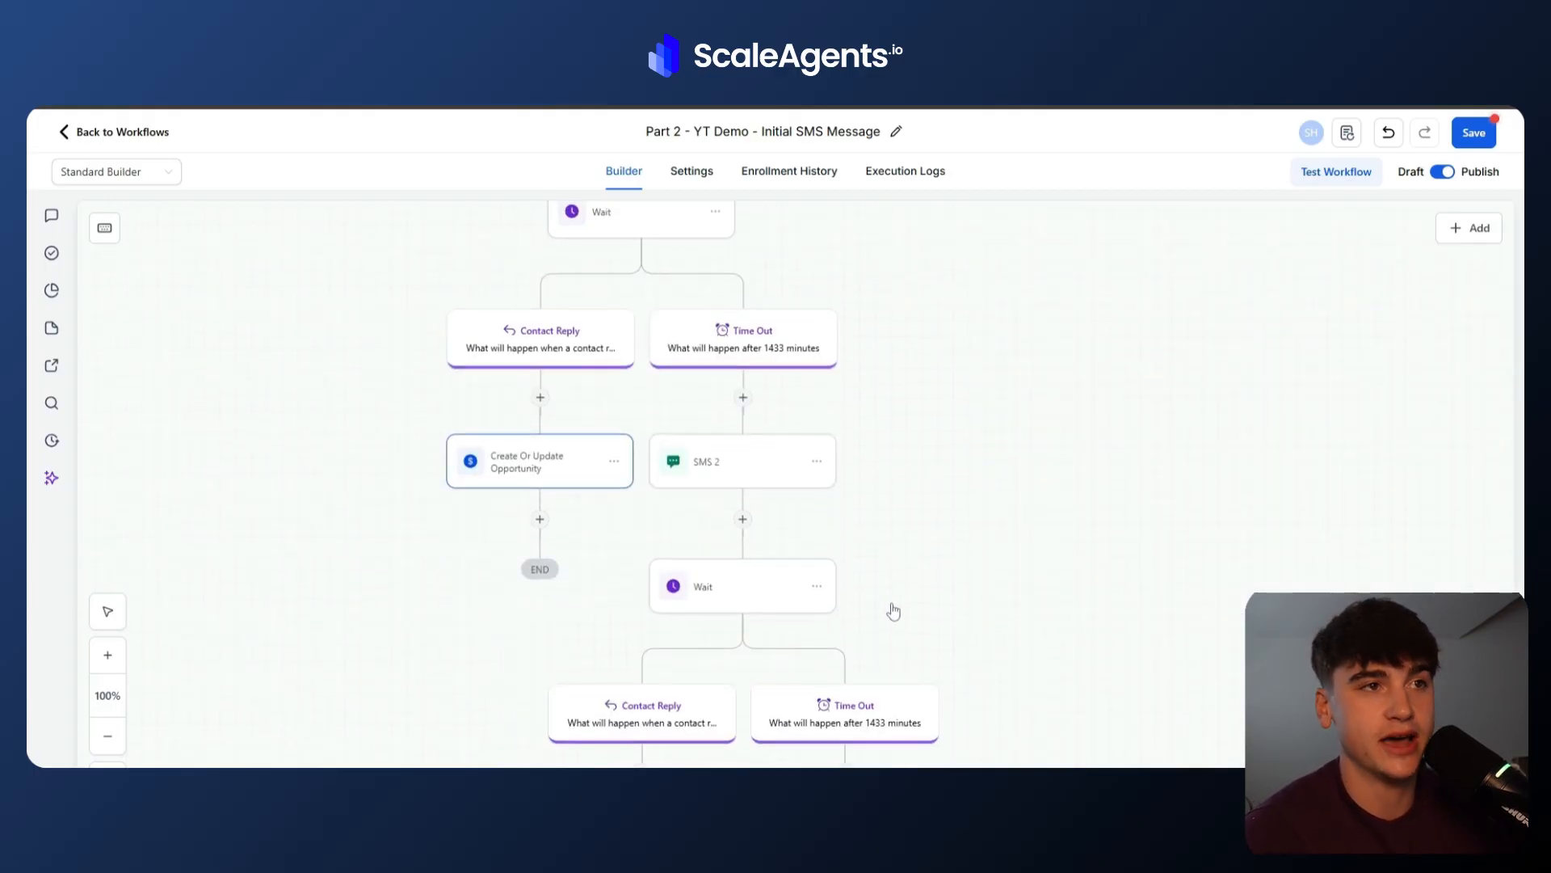
click(740, 471)
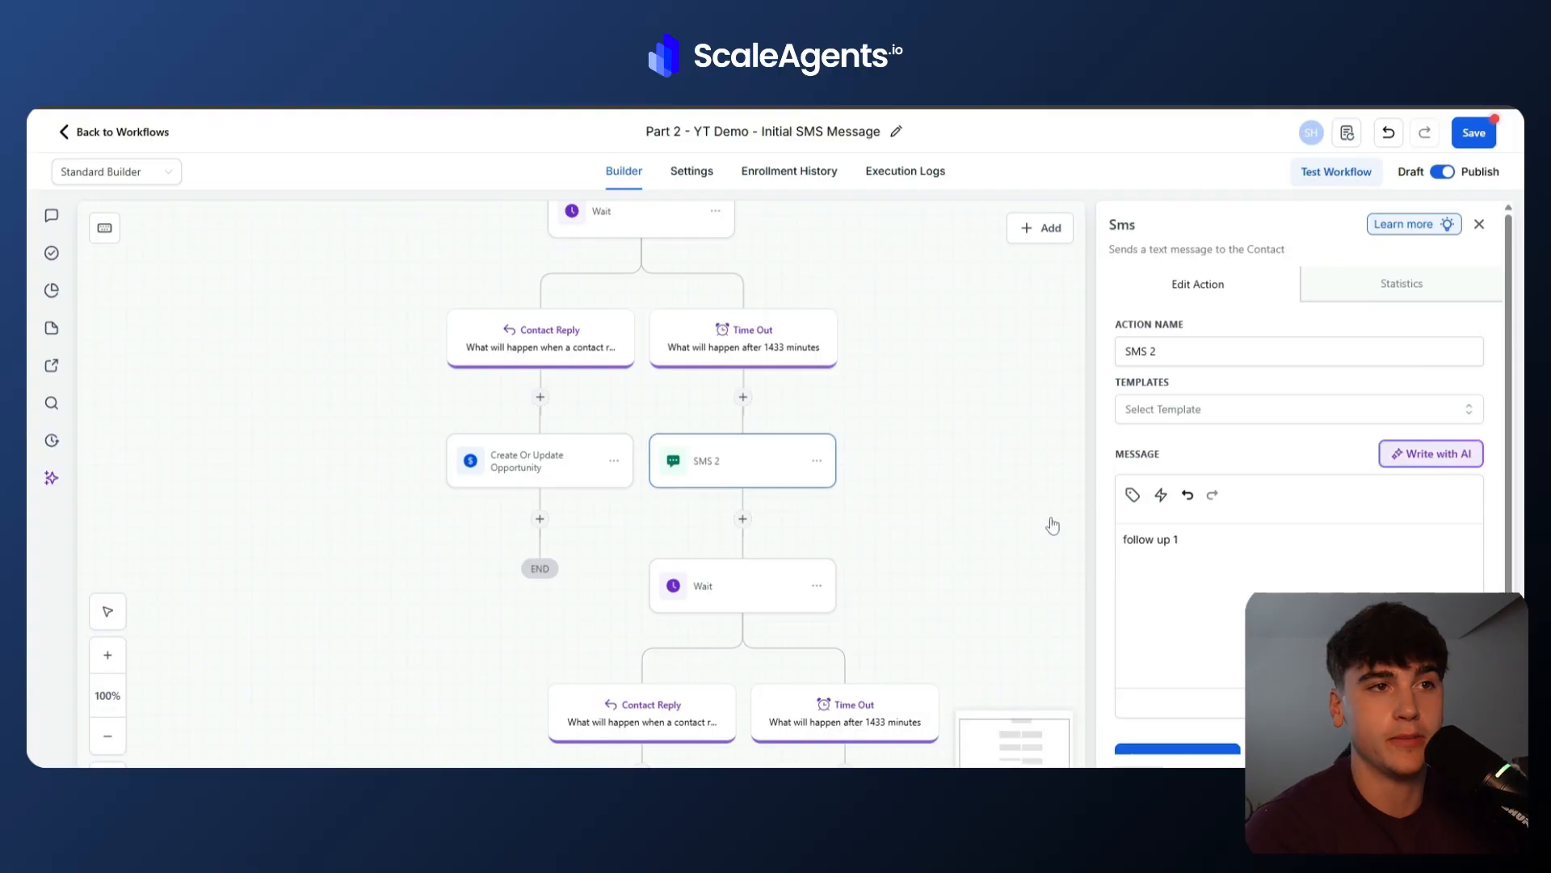
scroll(999, 548, down, 2)
click(683, 496)
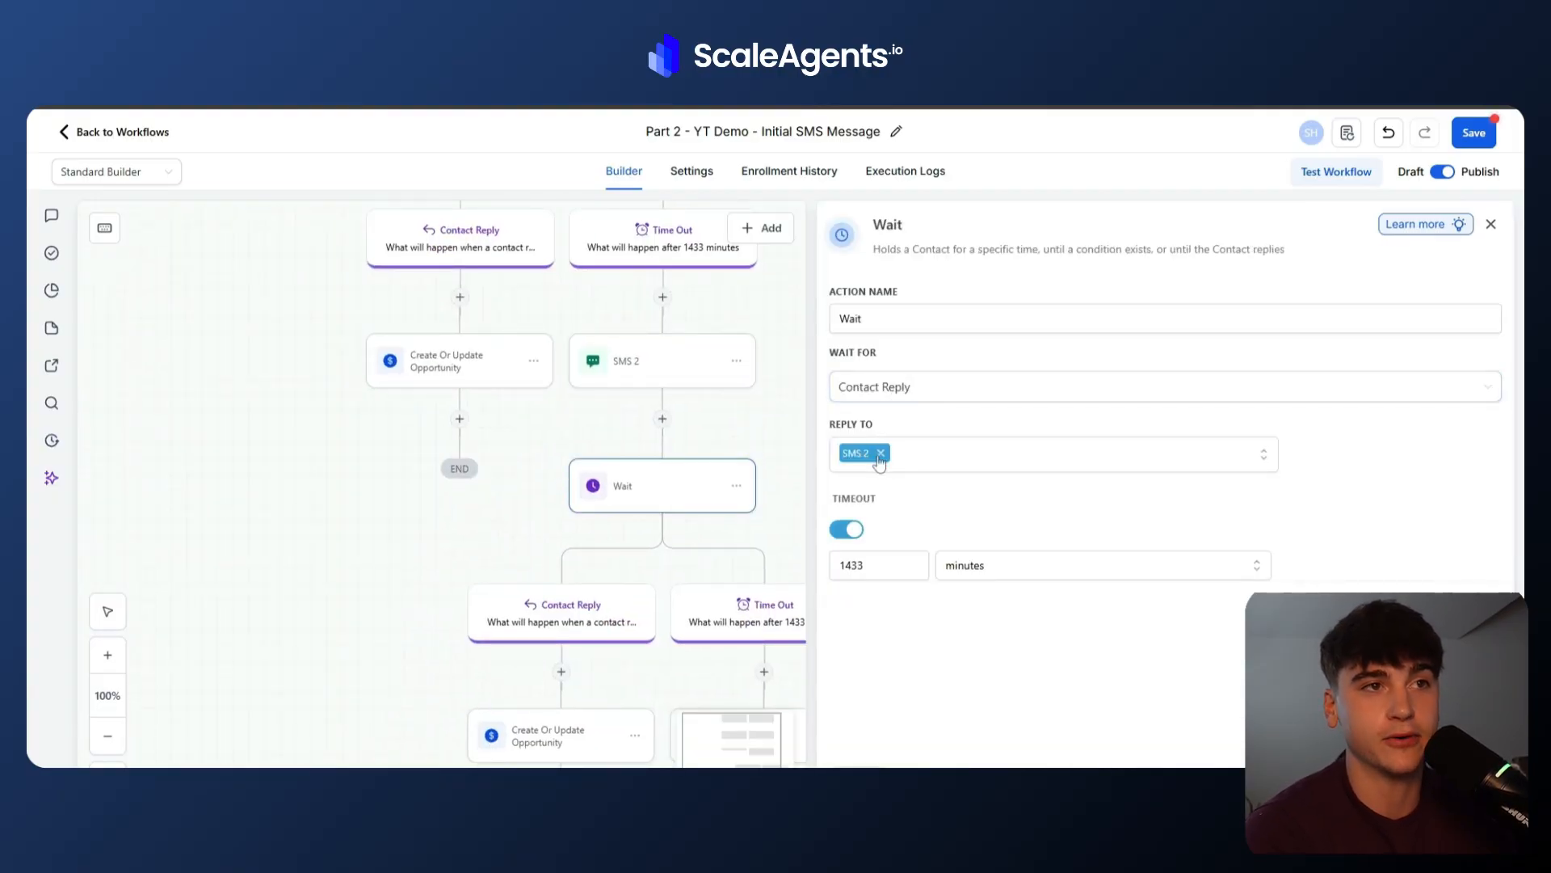
Review the next reply-branch opportunity action, the SMS 3 message and its Wait timeout units.
scroll(769, 522, down, 3)
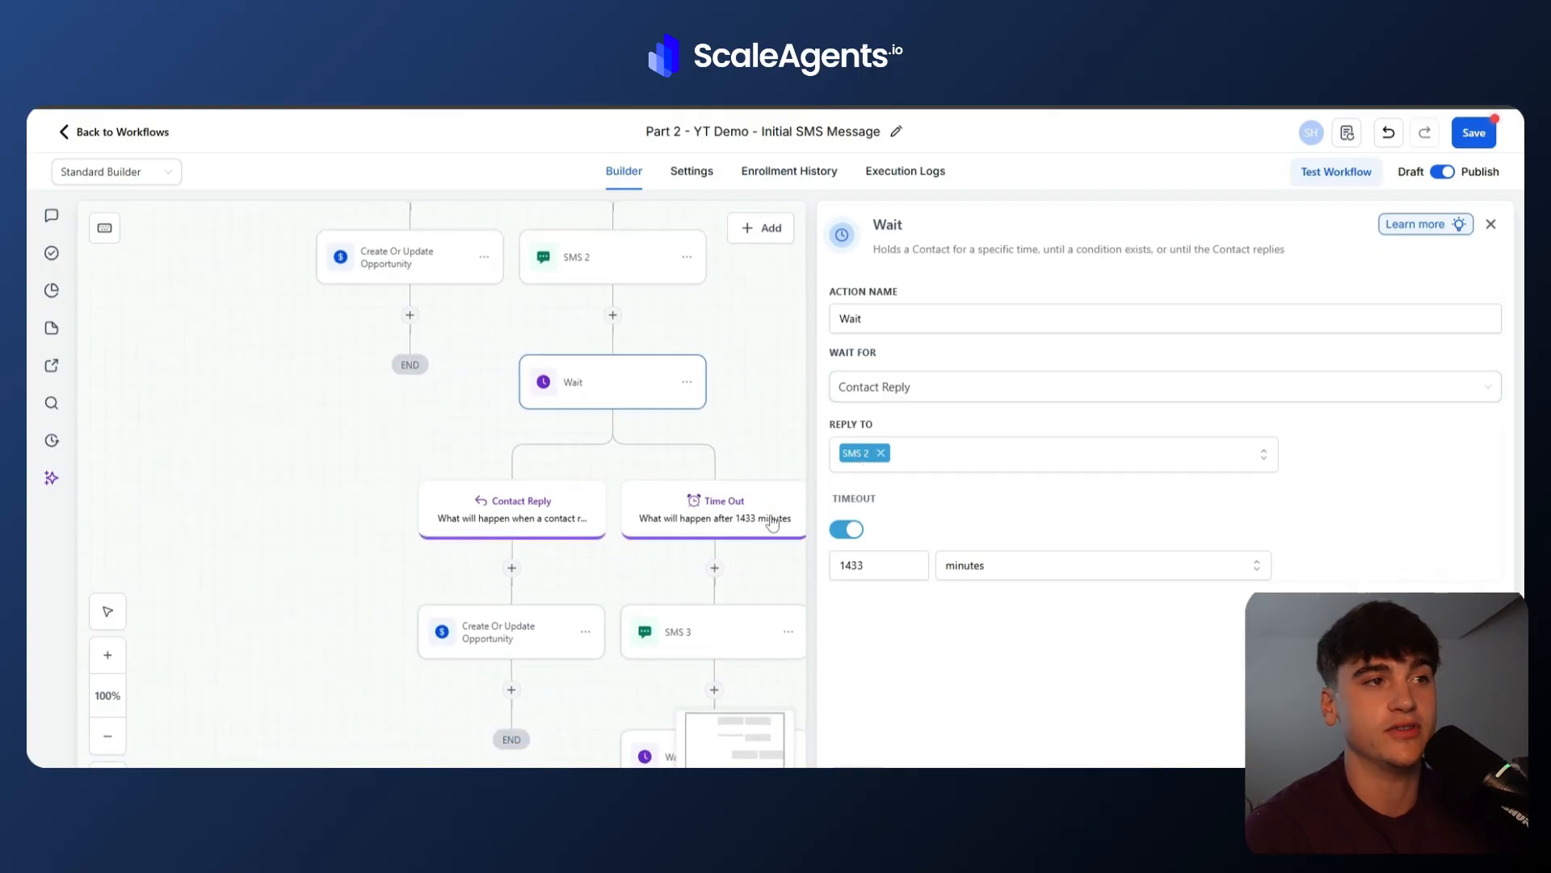
click(484, 552)
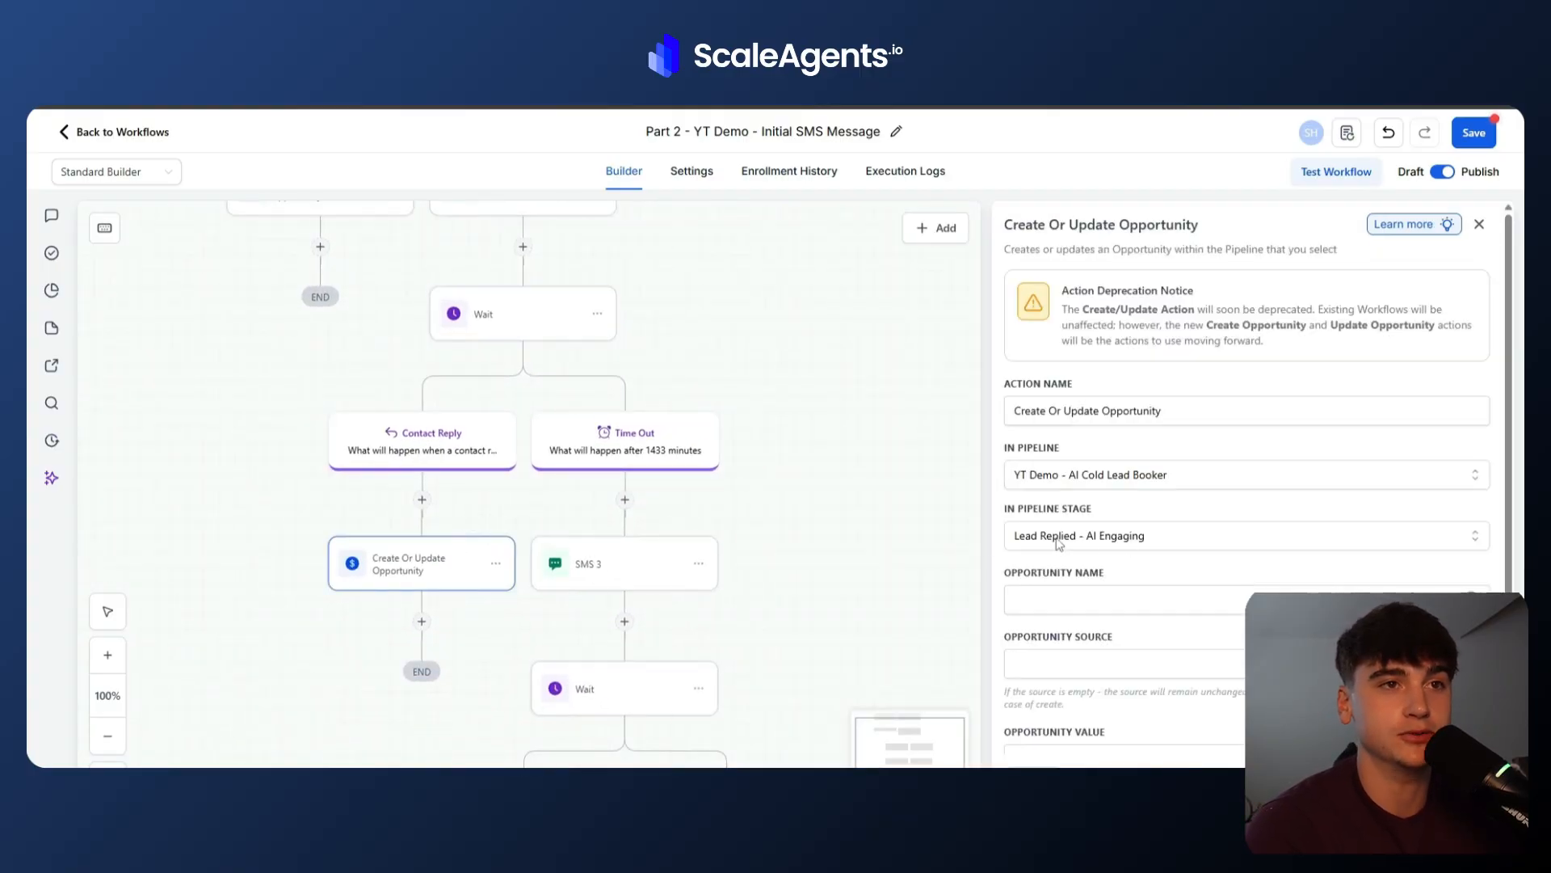
click(620, 560)
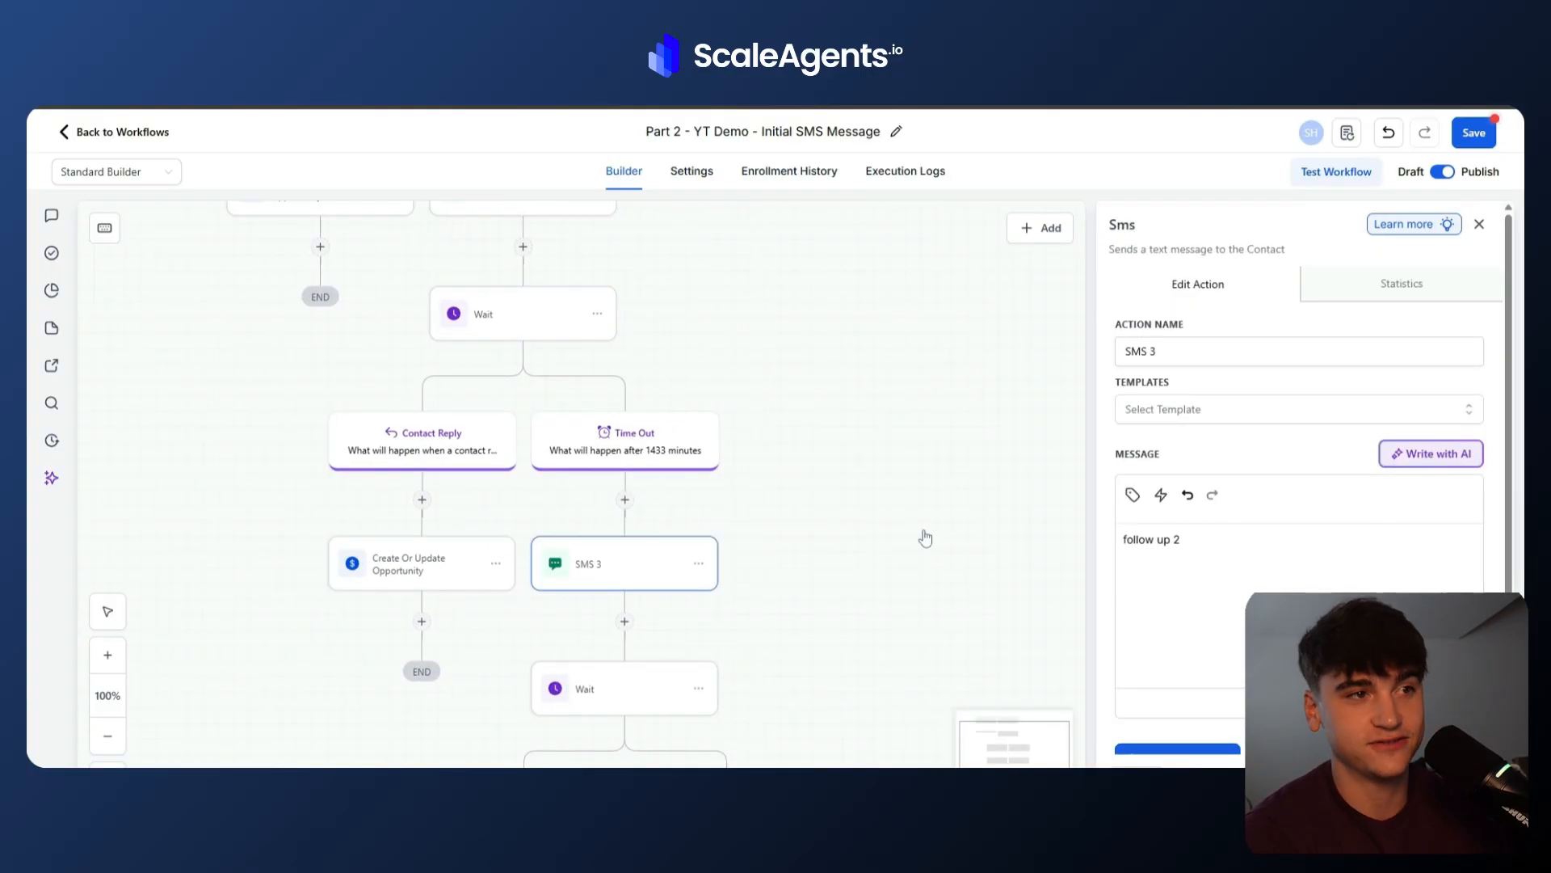
click(594, 696)
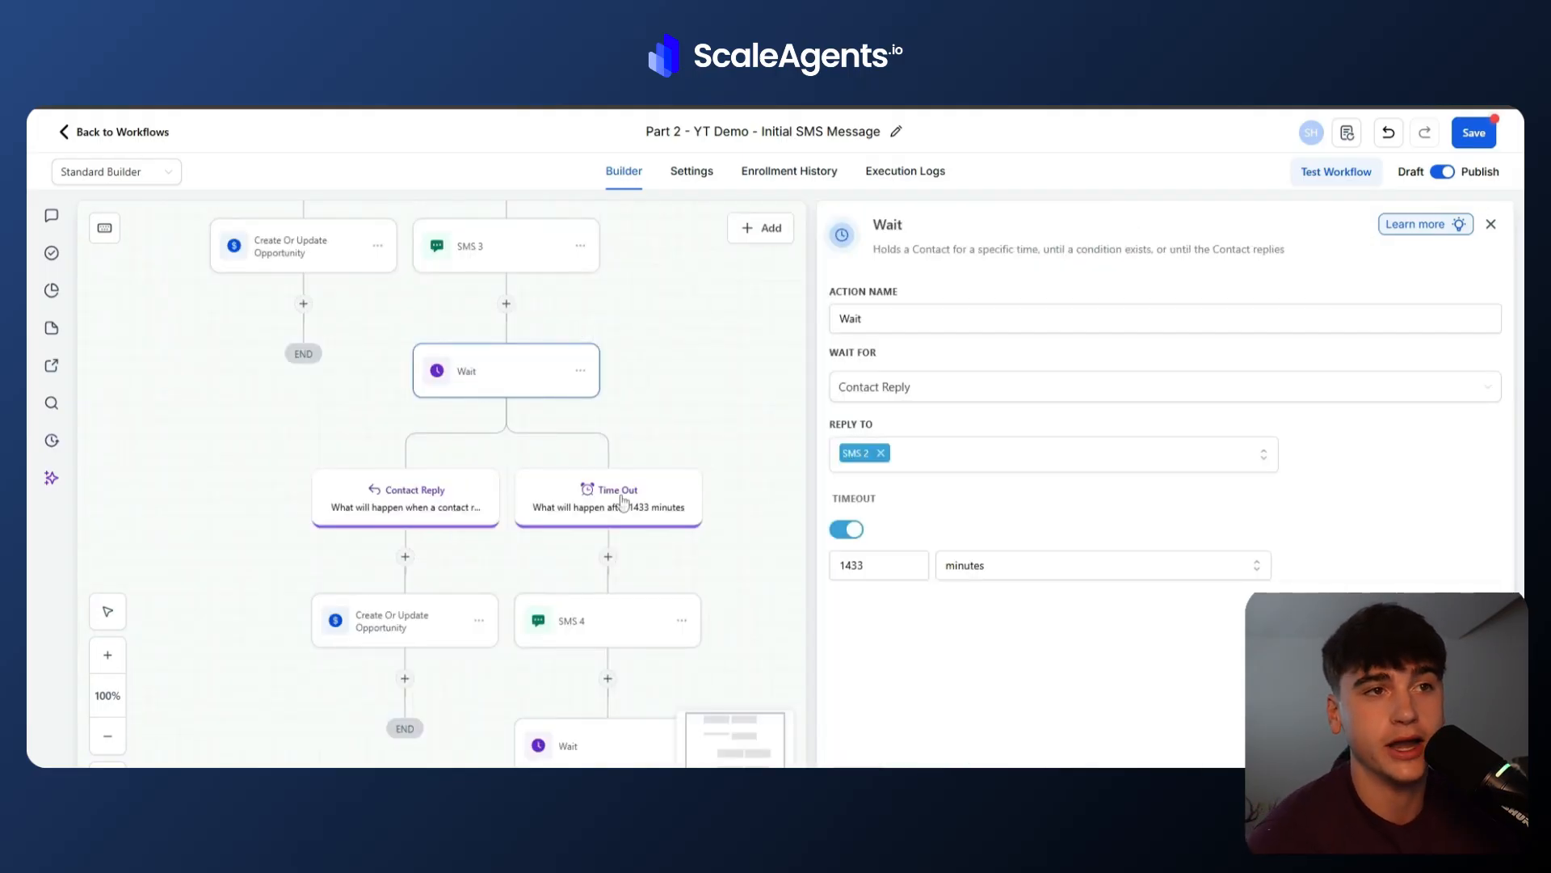
drag(875, 566, 795, 579)
click(1038, 574)
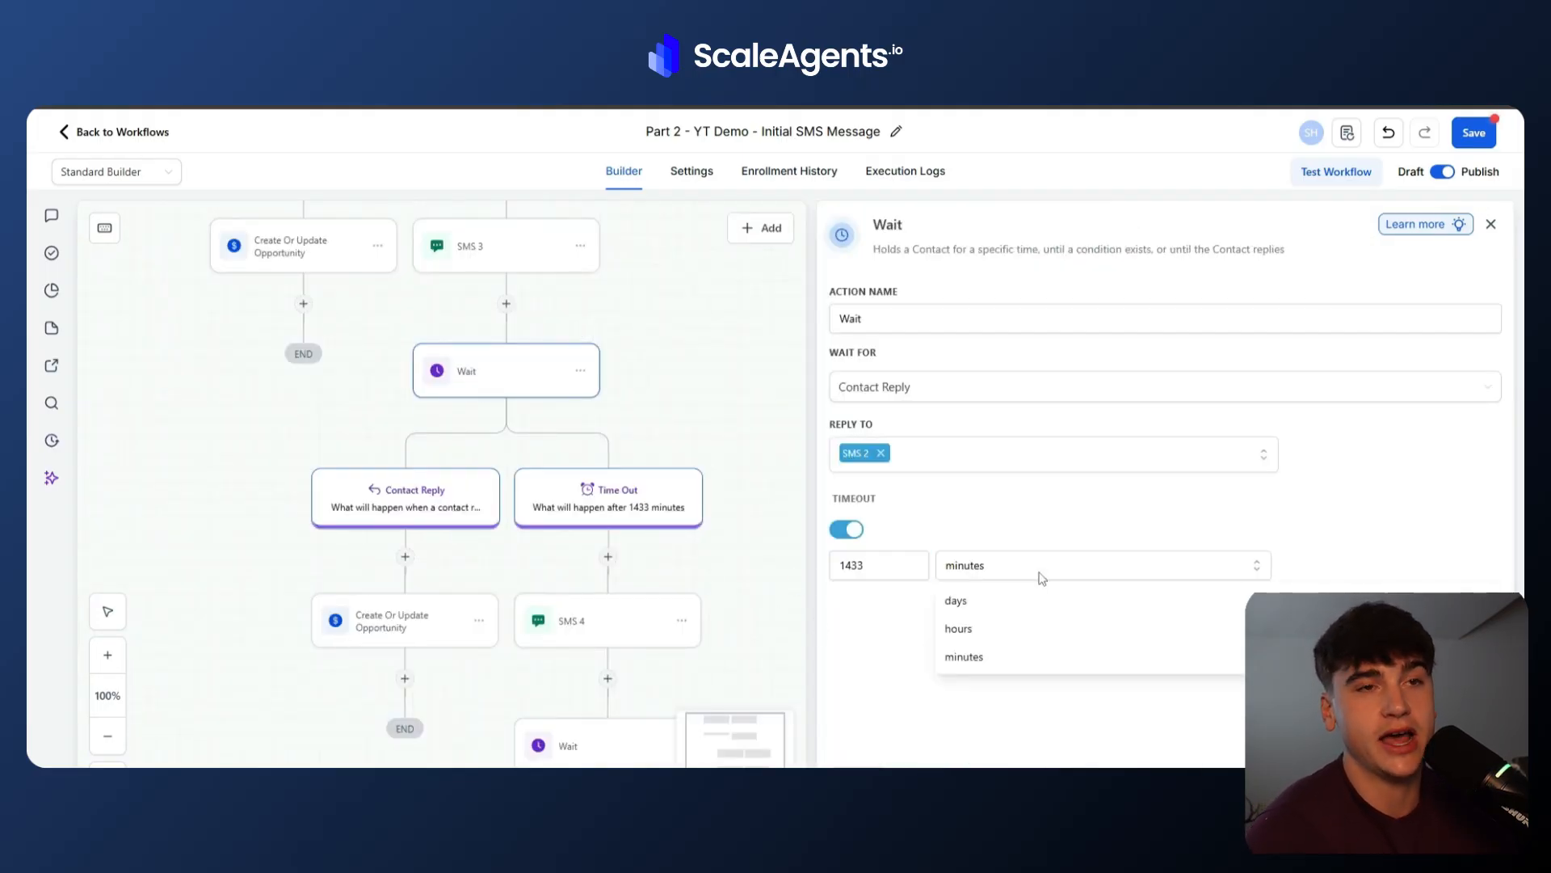
click(862, 606)
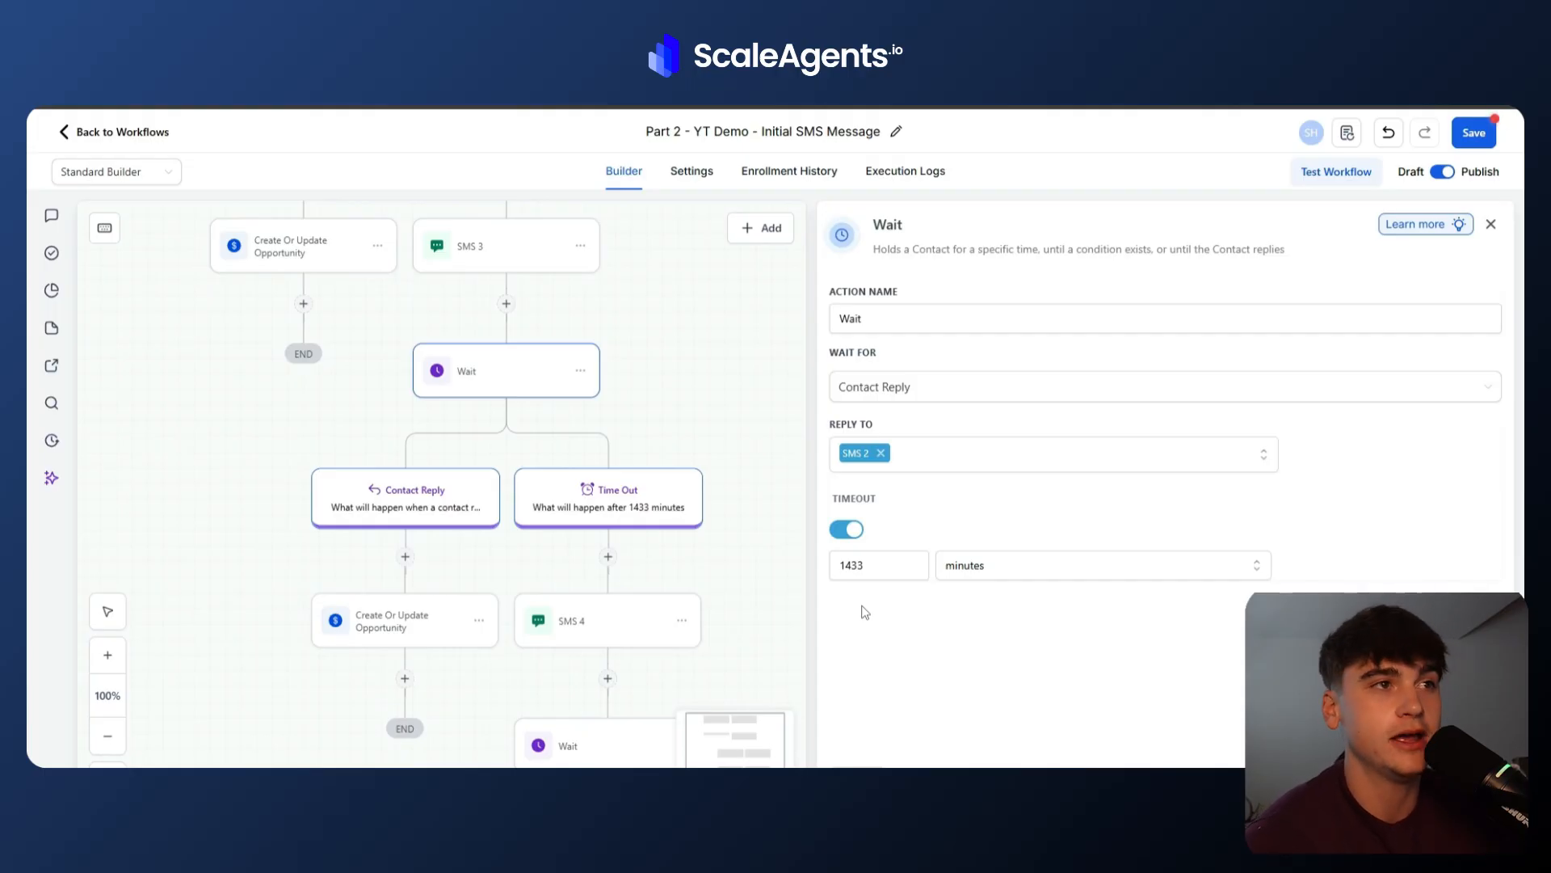
Review SMS 4, its 7-day Wait and both final opportunity stages, then save the Part 2 workflow.
click(430, 631)
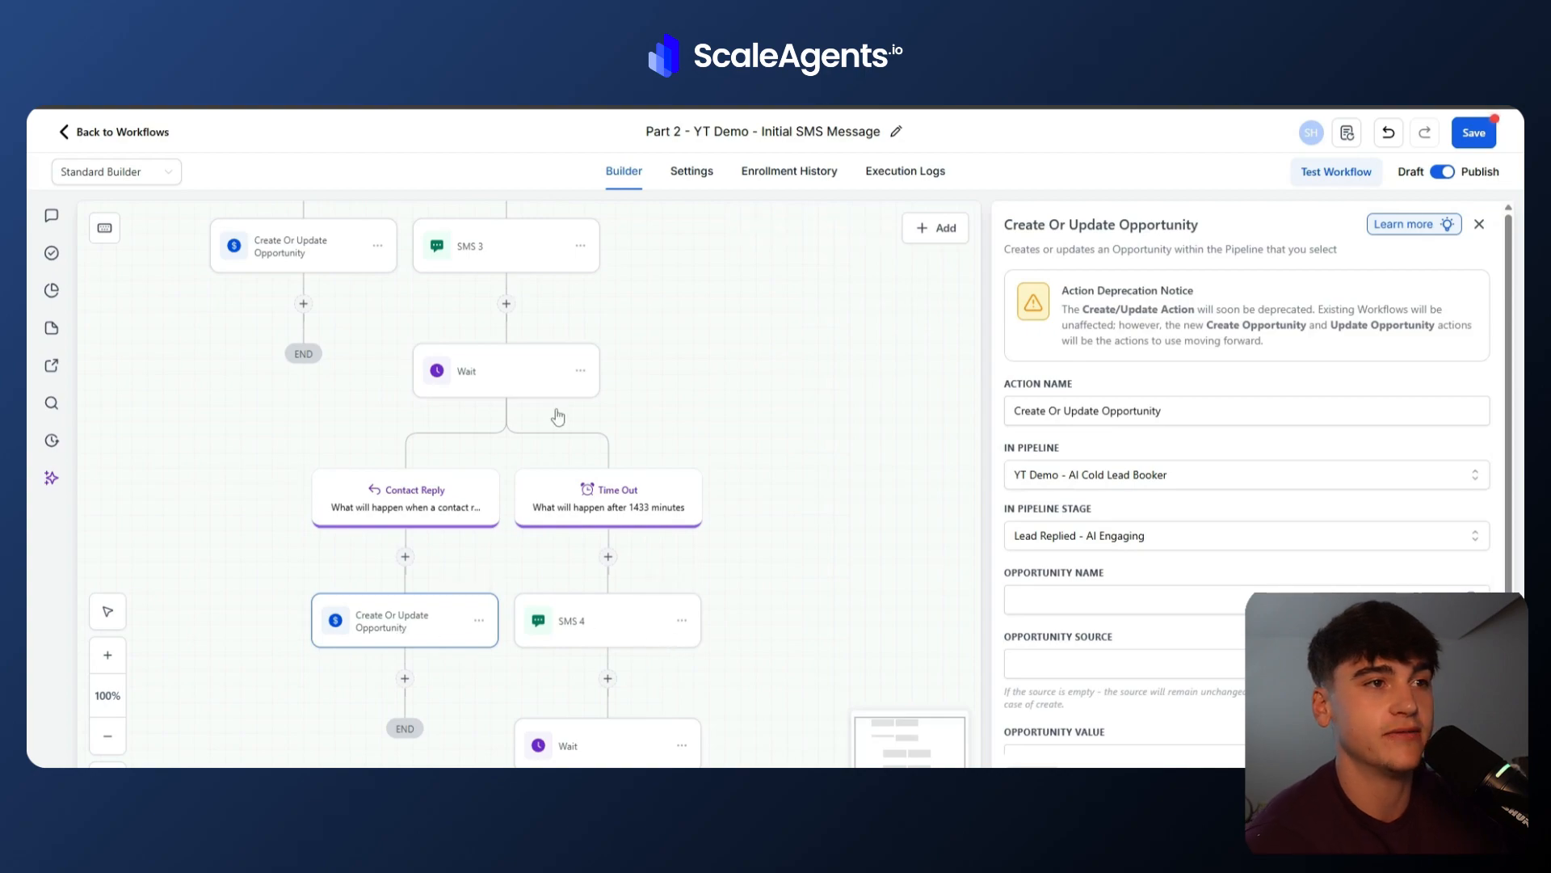
click(616, 625)
scroll(615, 624, down, 5)
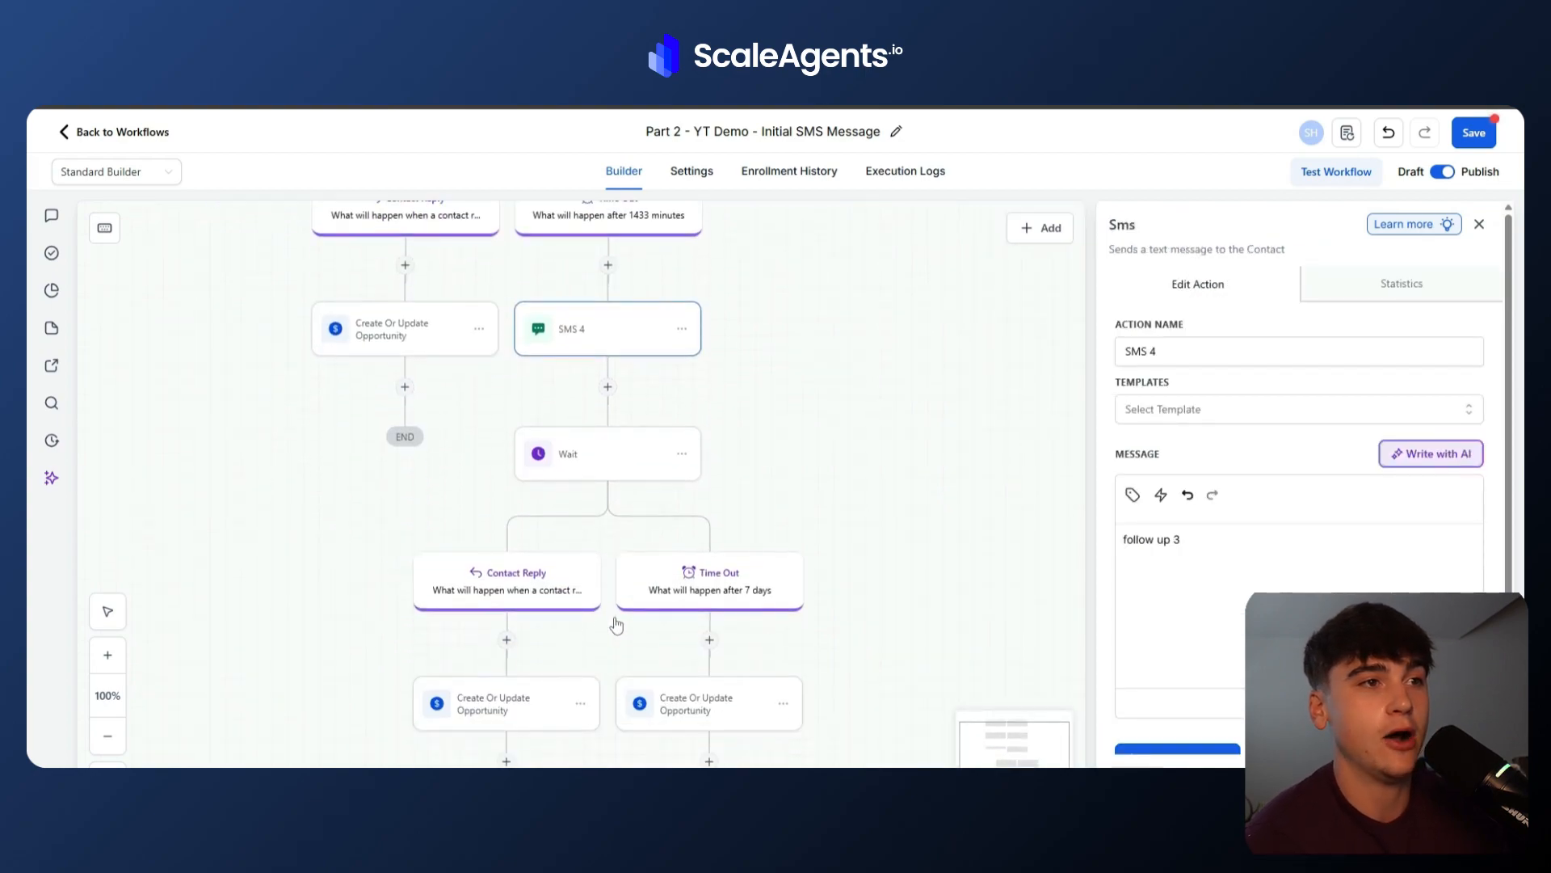
click(571, 388)
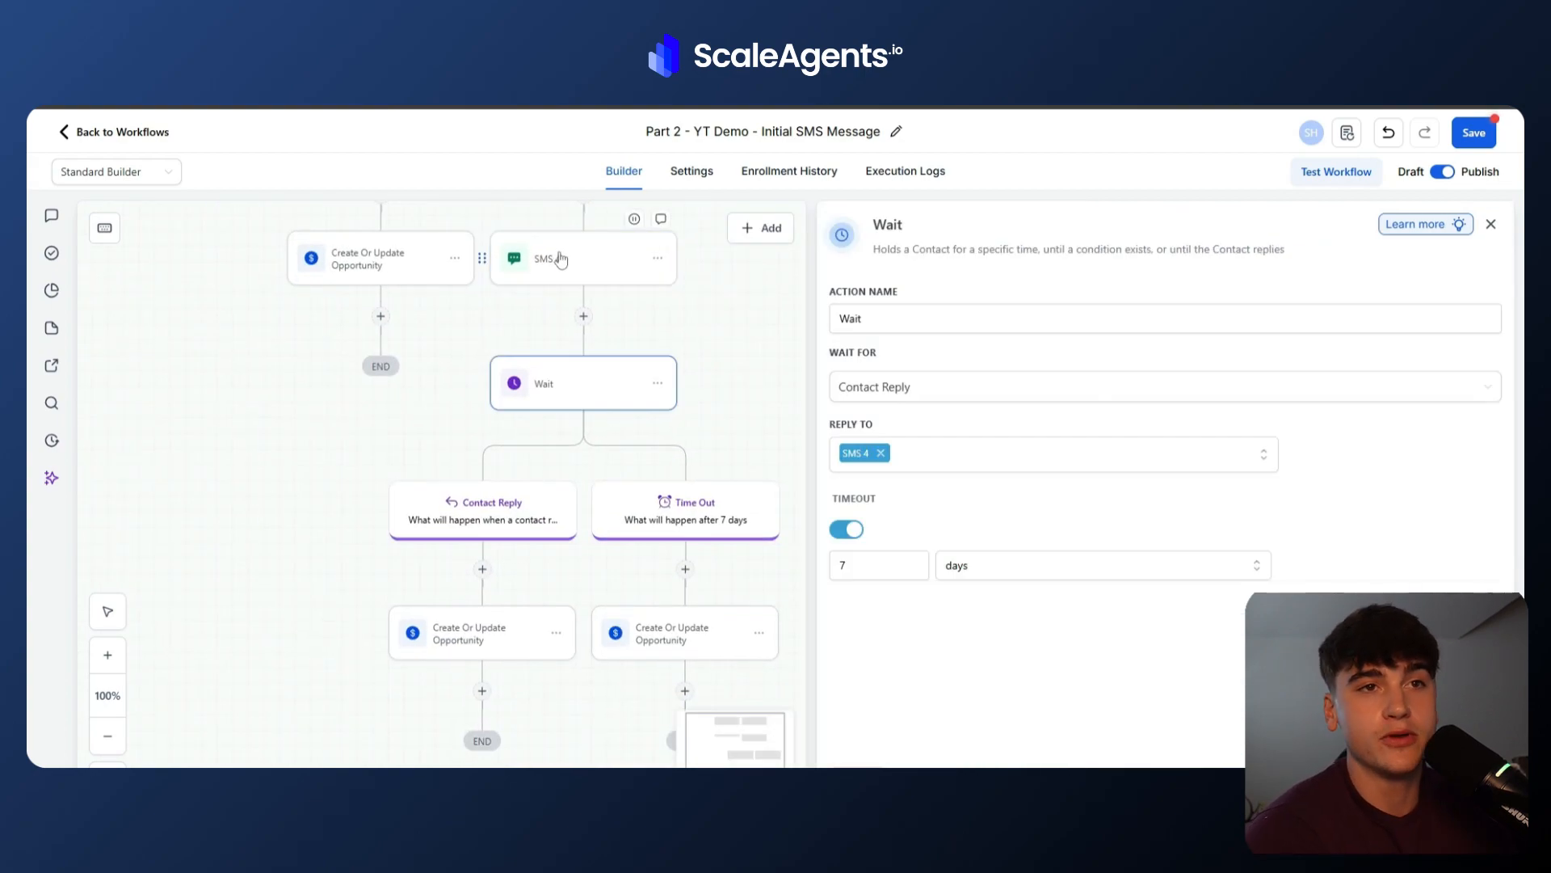
click(554, 254)
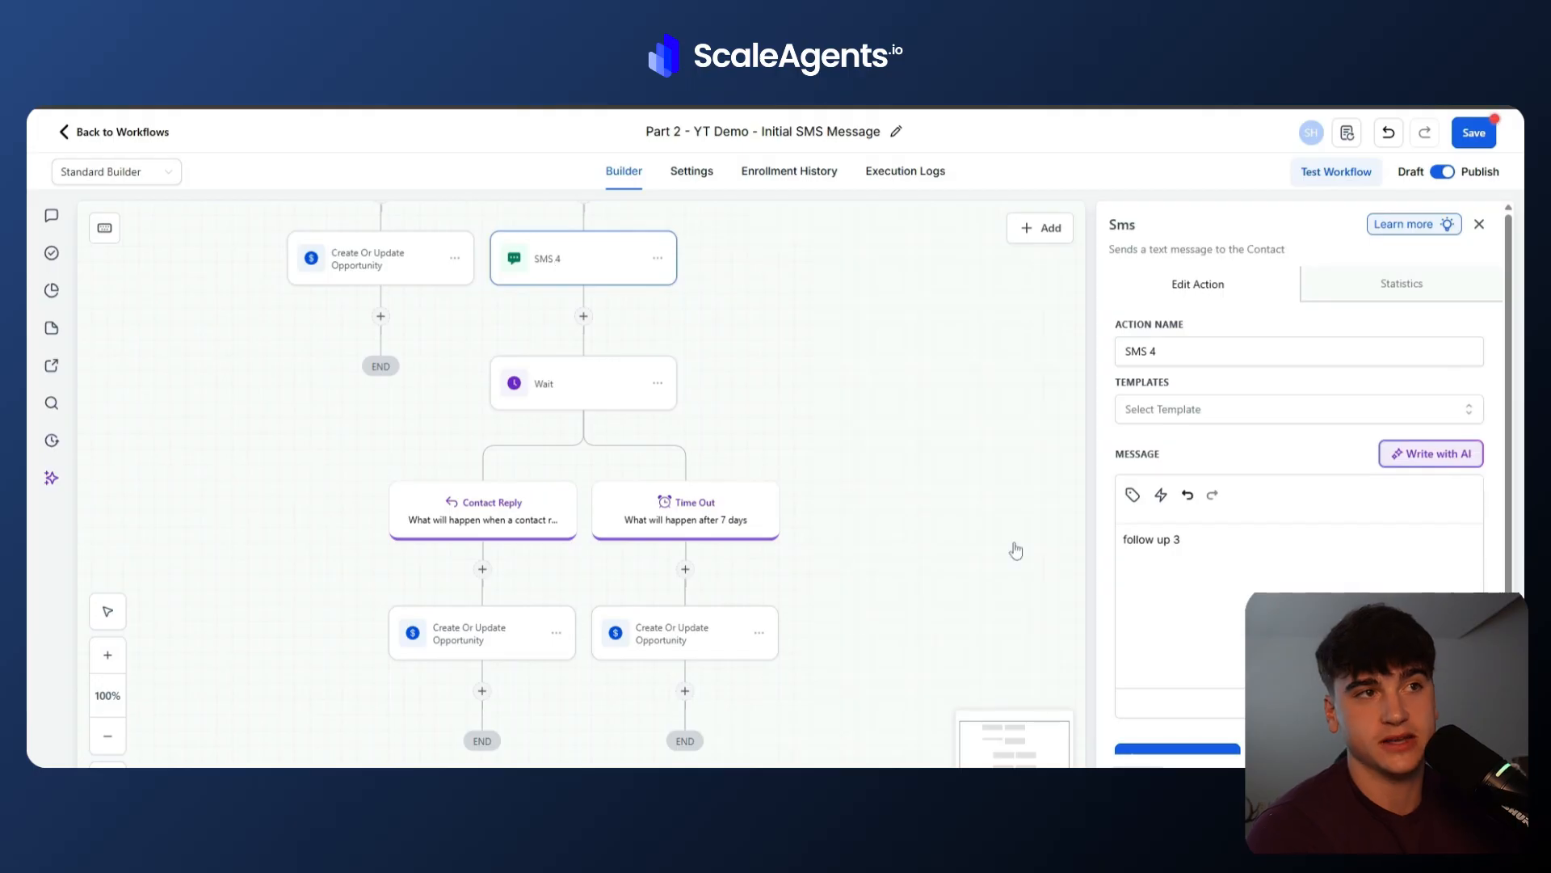
click(598, 398)
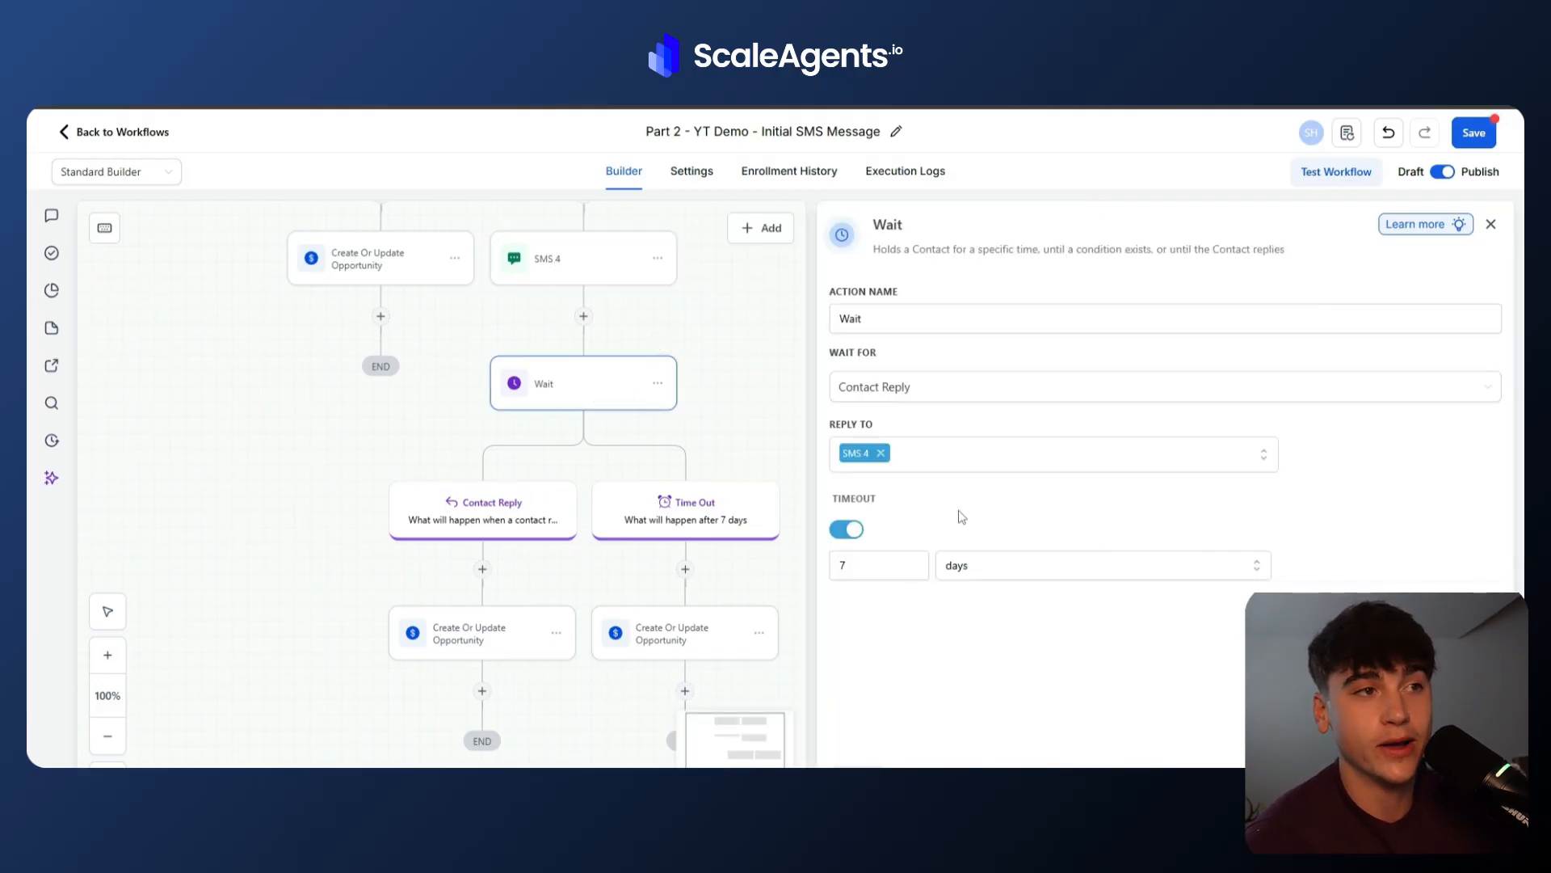
click(504, 643)
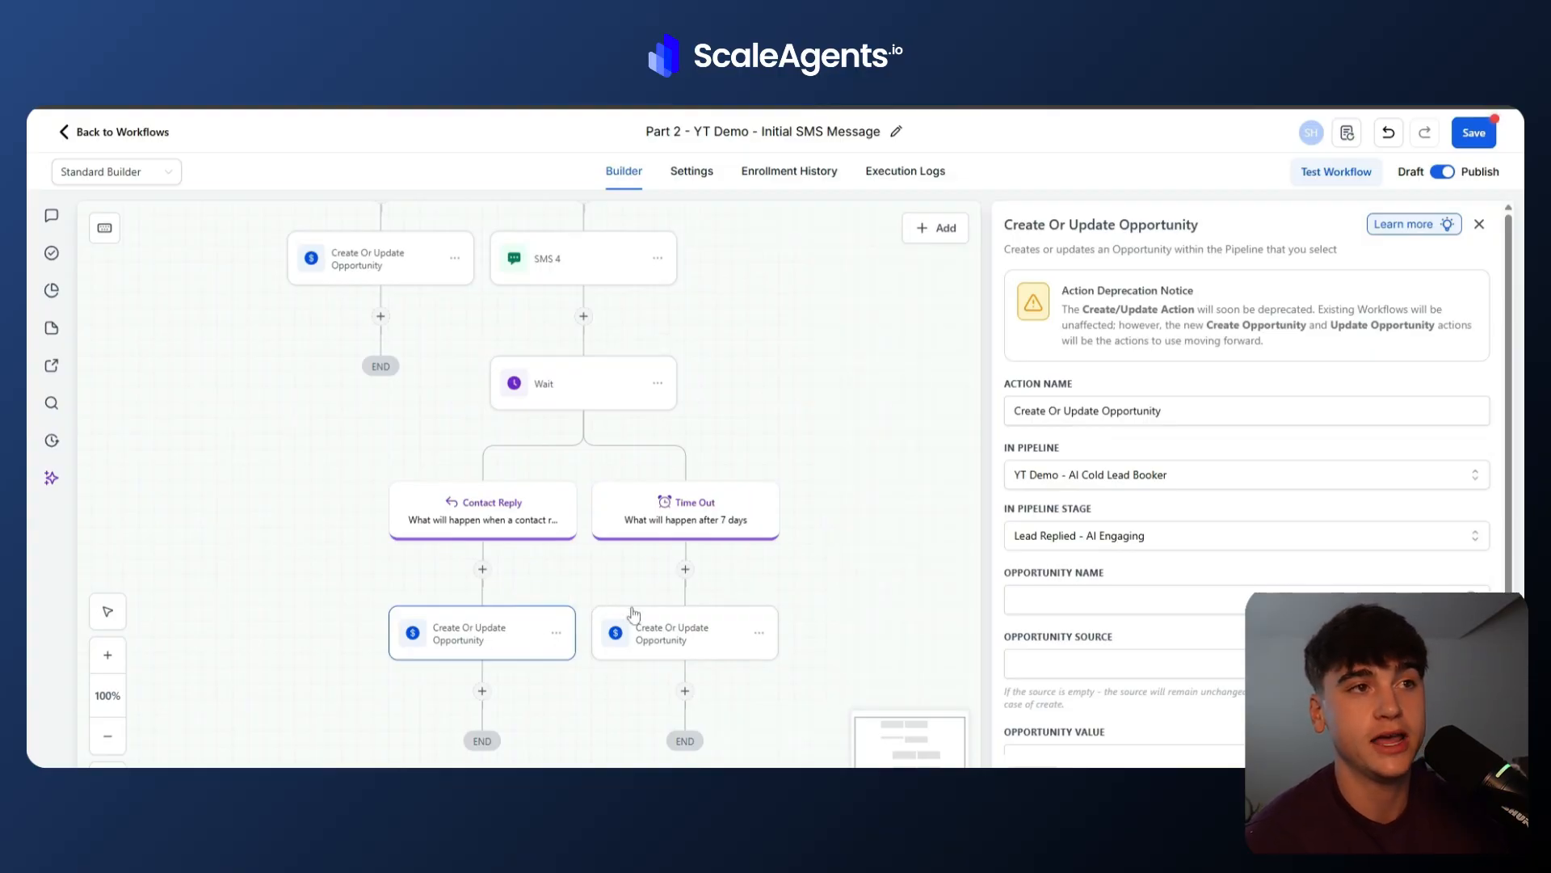
click(684, 632)
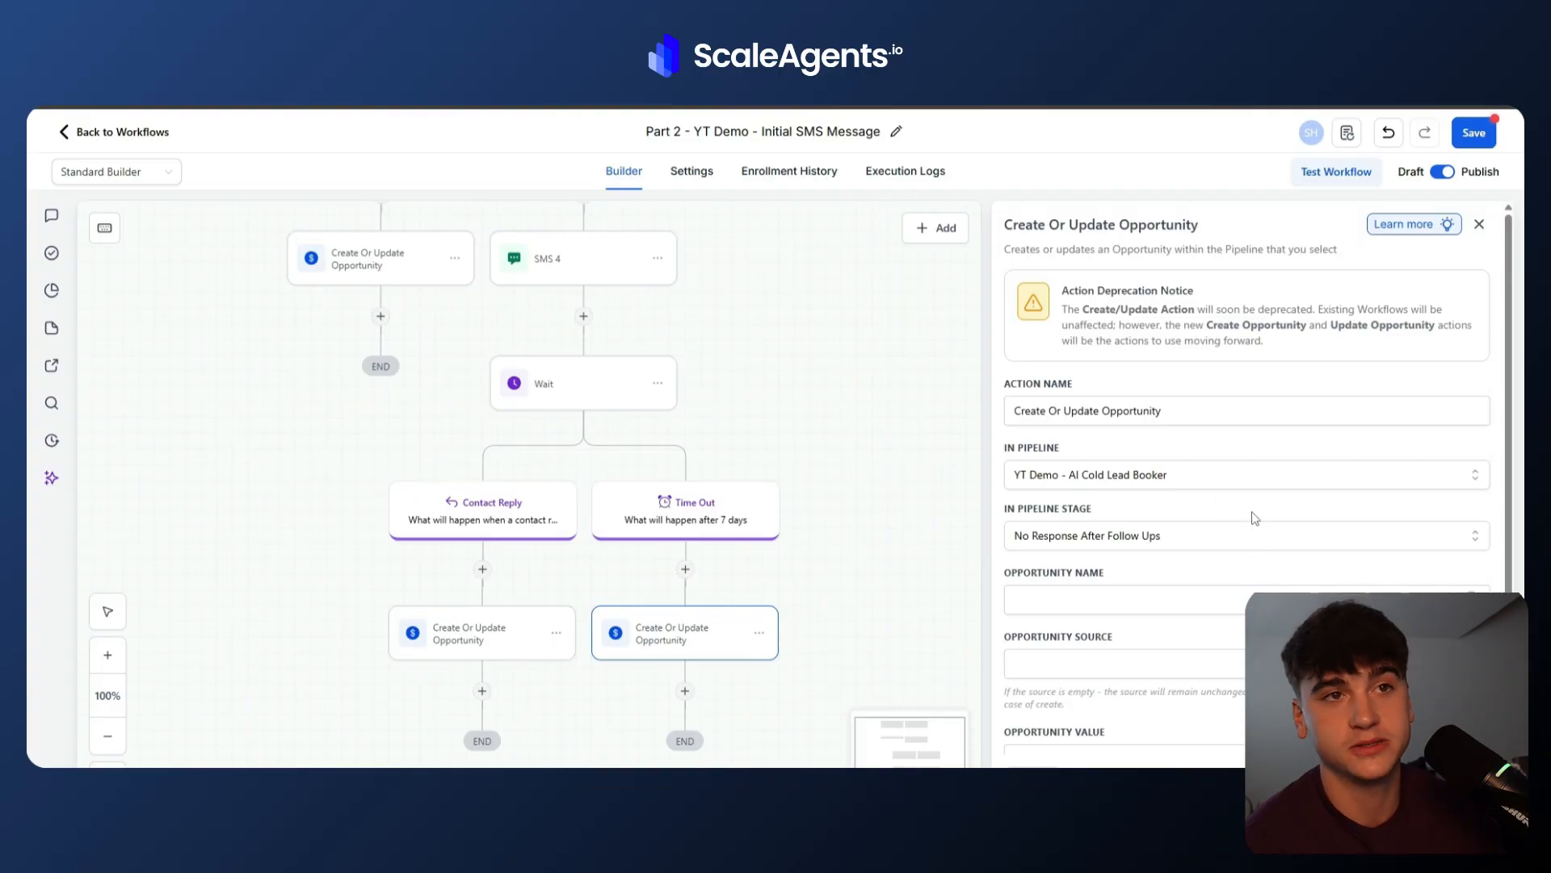
scroll(733, 546, up, 10)
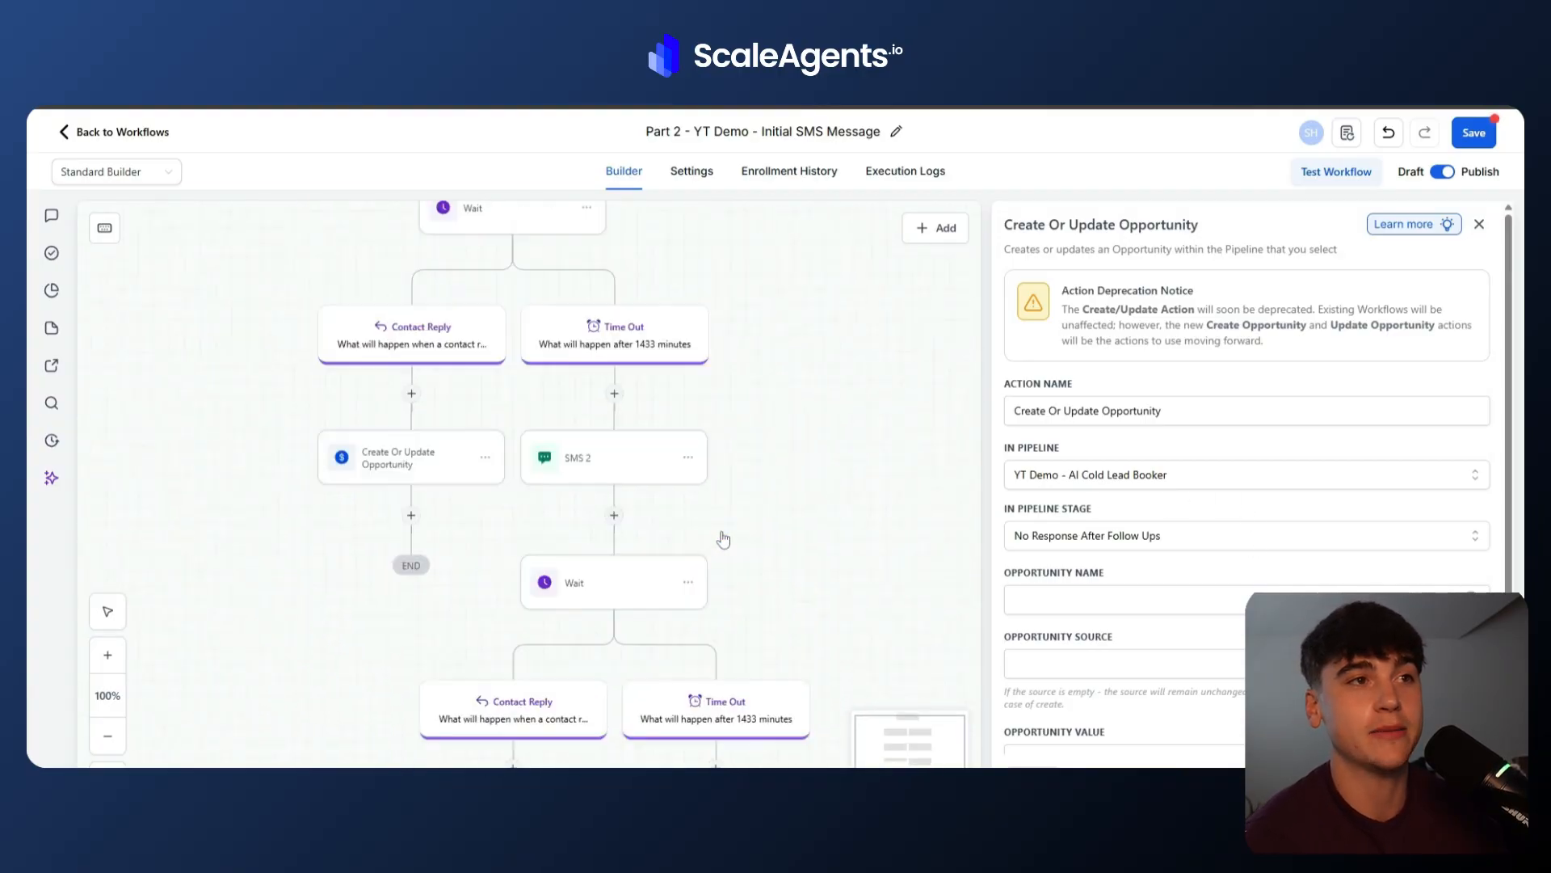
scroll(723, 539, down, 10)
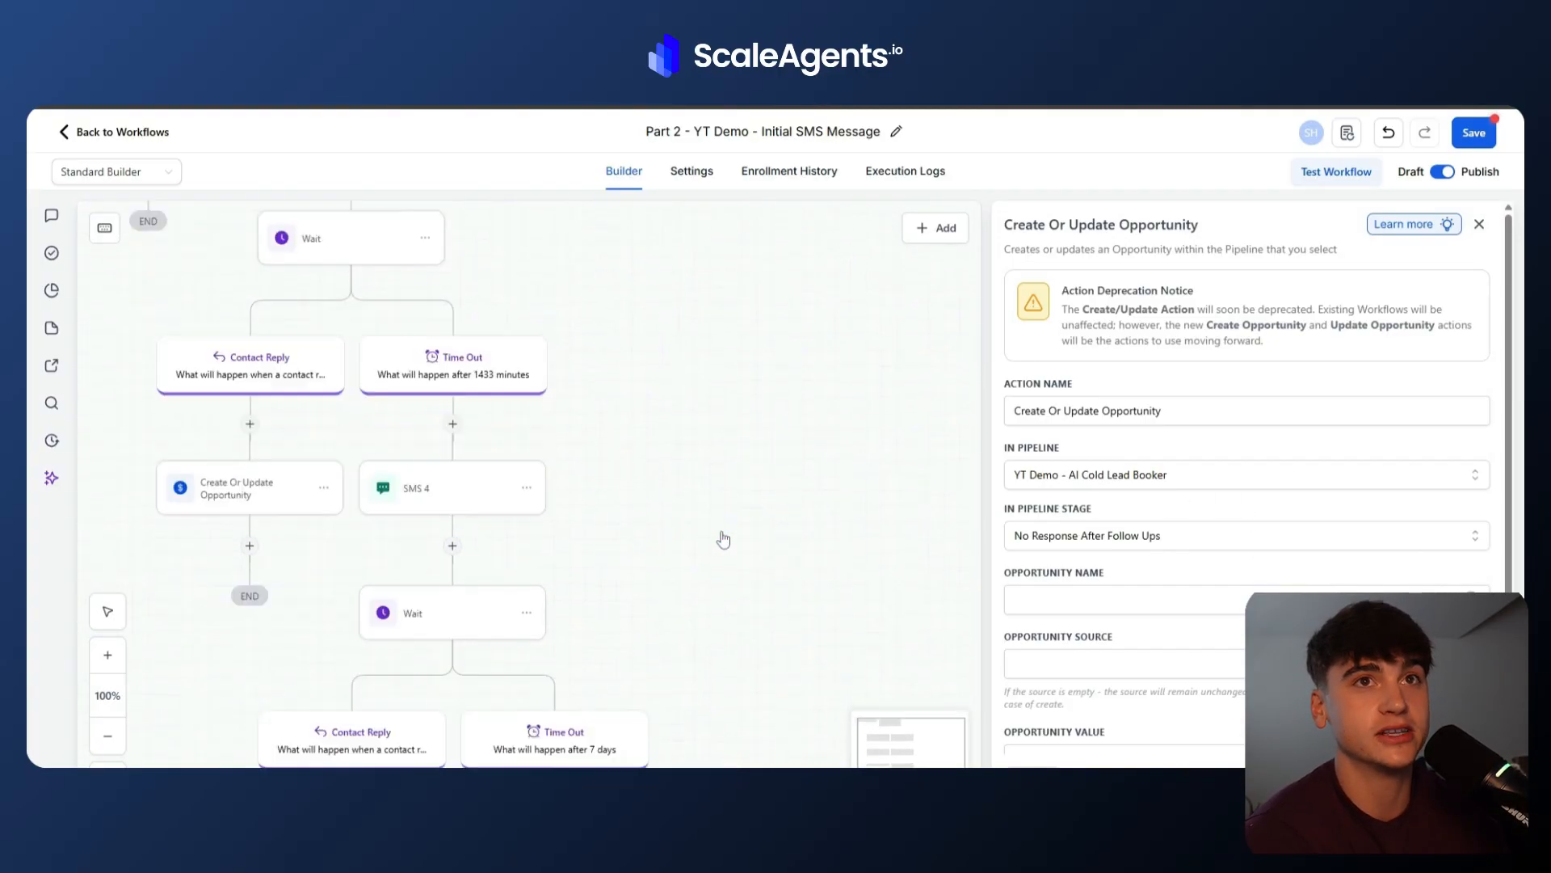
scroll(723, 540, up, 3)
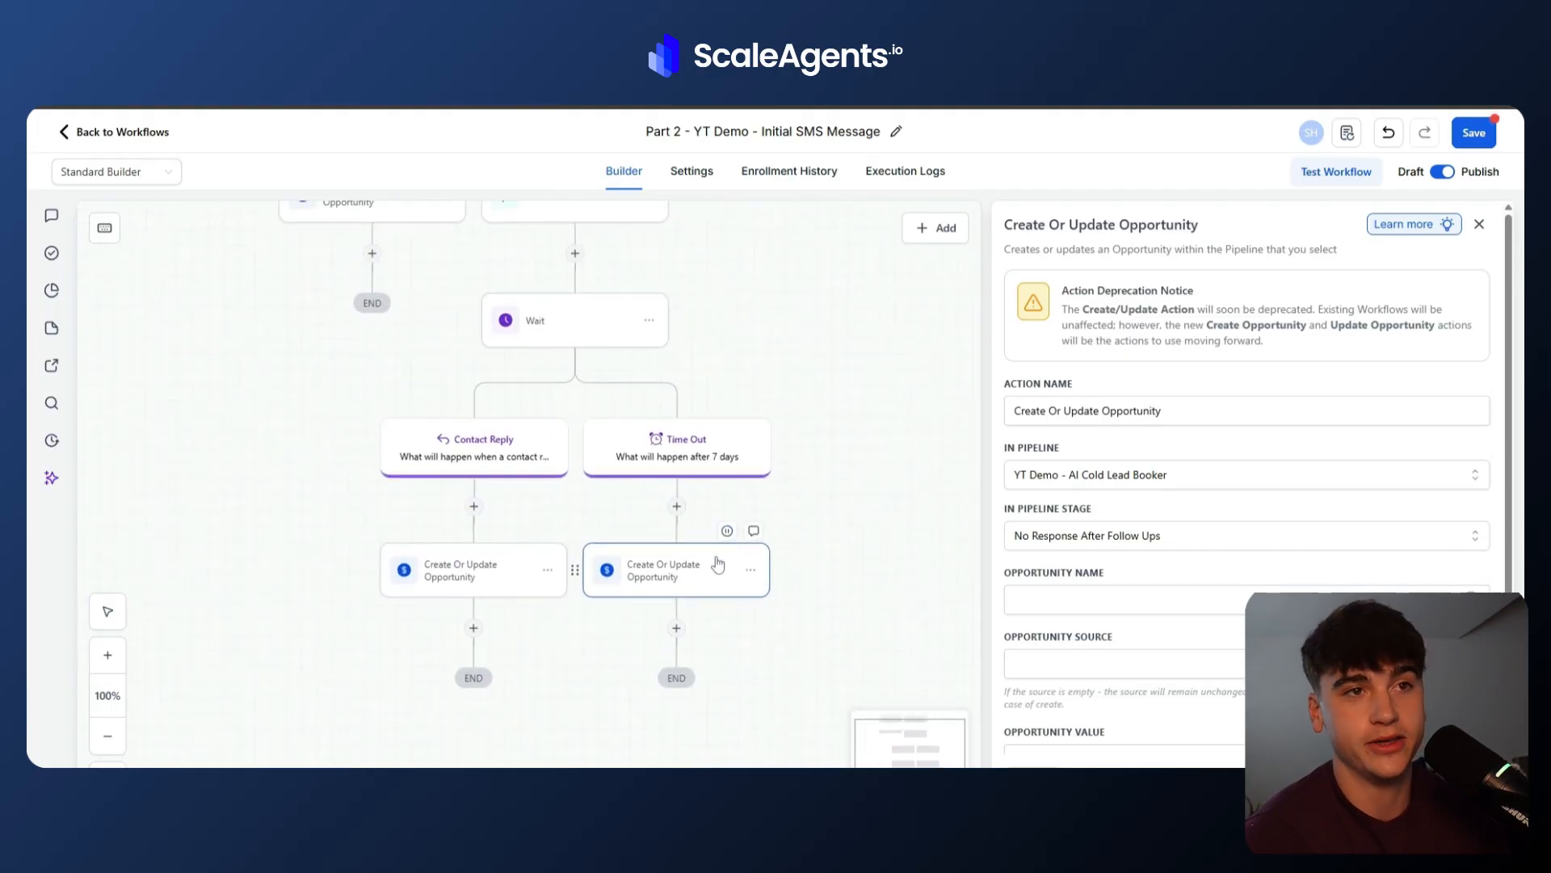
click(1469, 137)
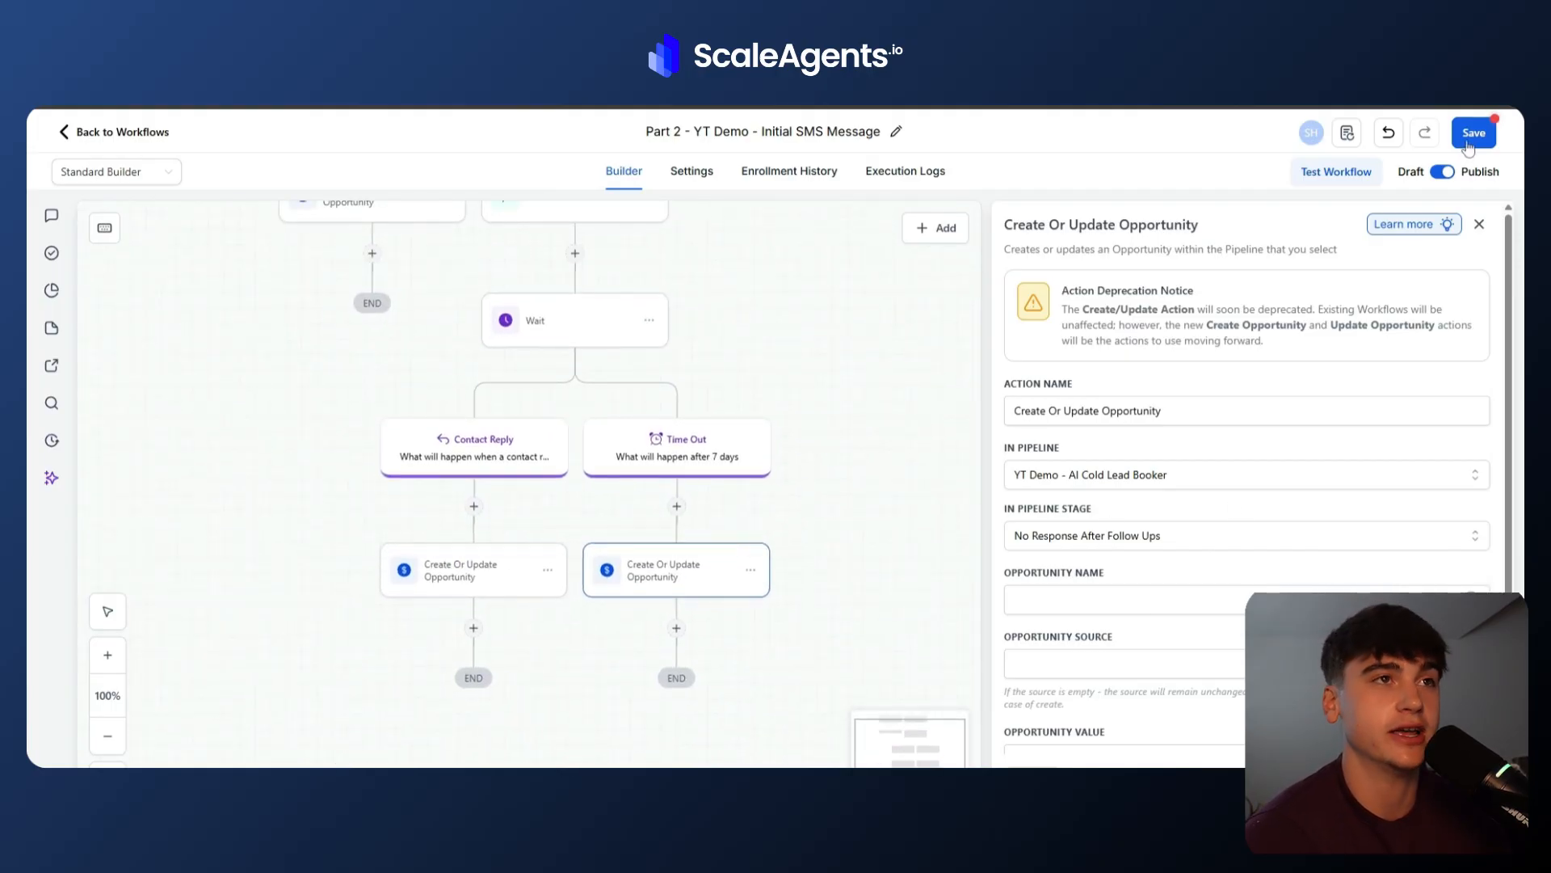
Reopen the Part 1 - YT Demo - Import Contact workflow and check its Add to Workflow action.
click(171, 142)
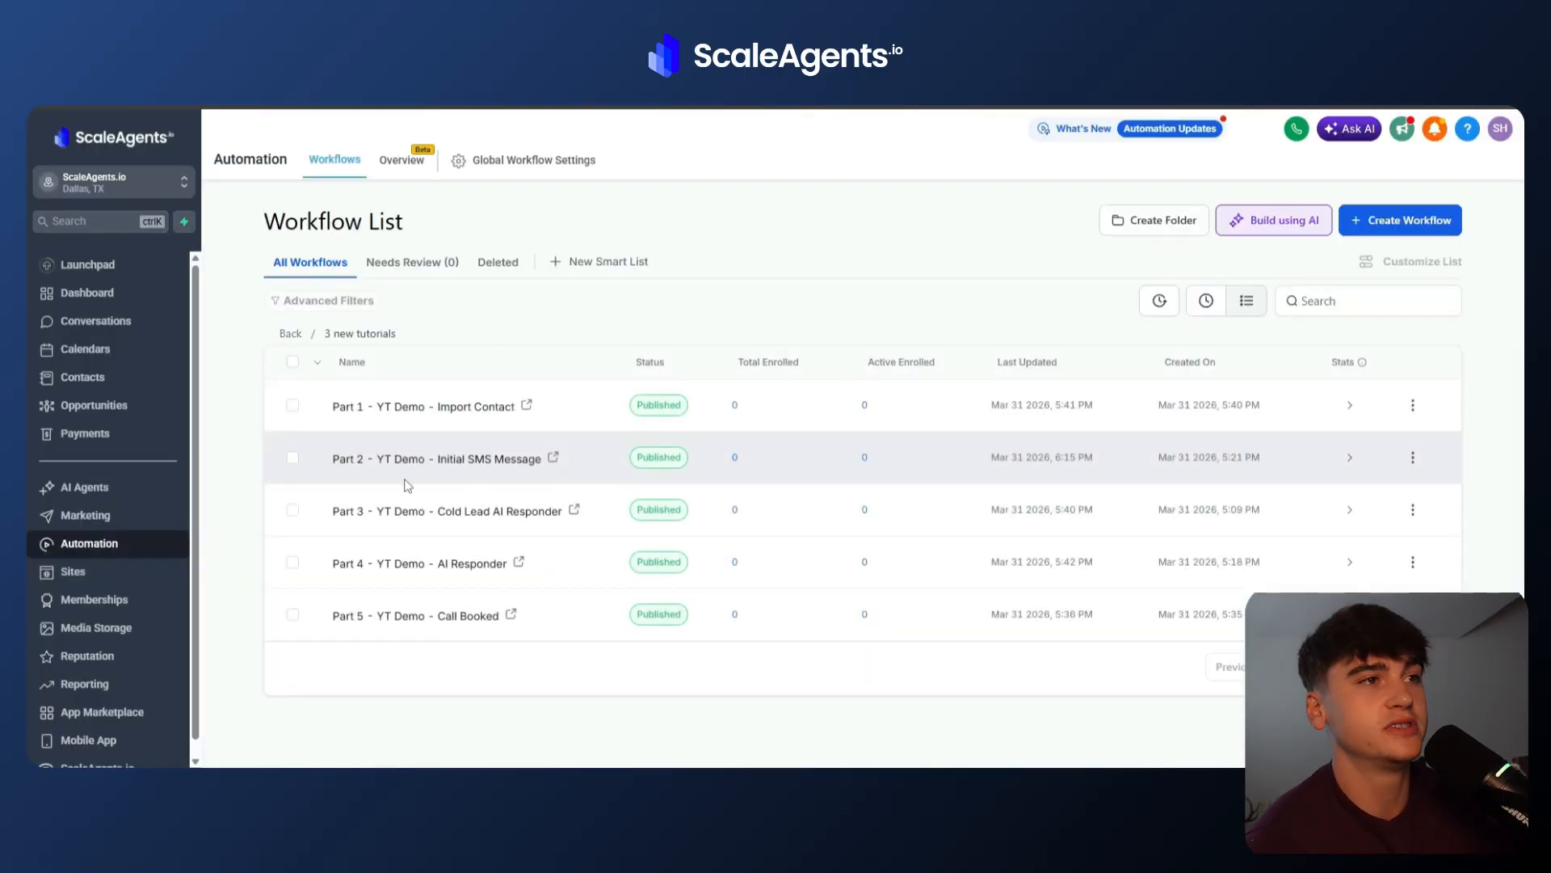
click(431, 405)
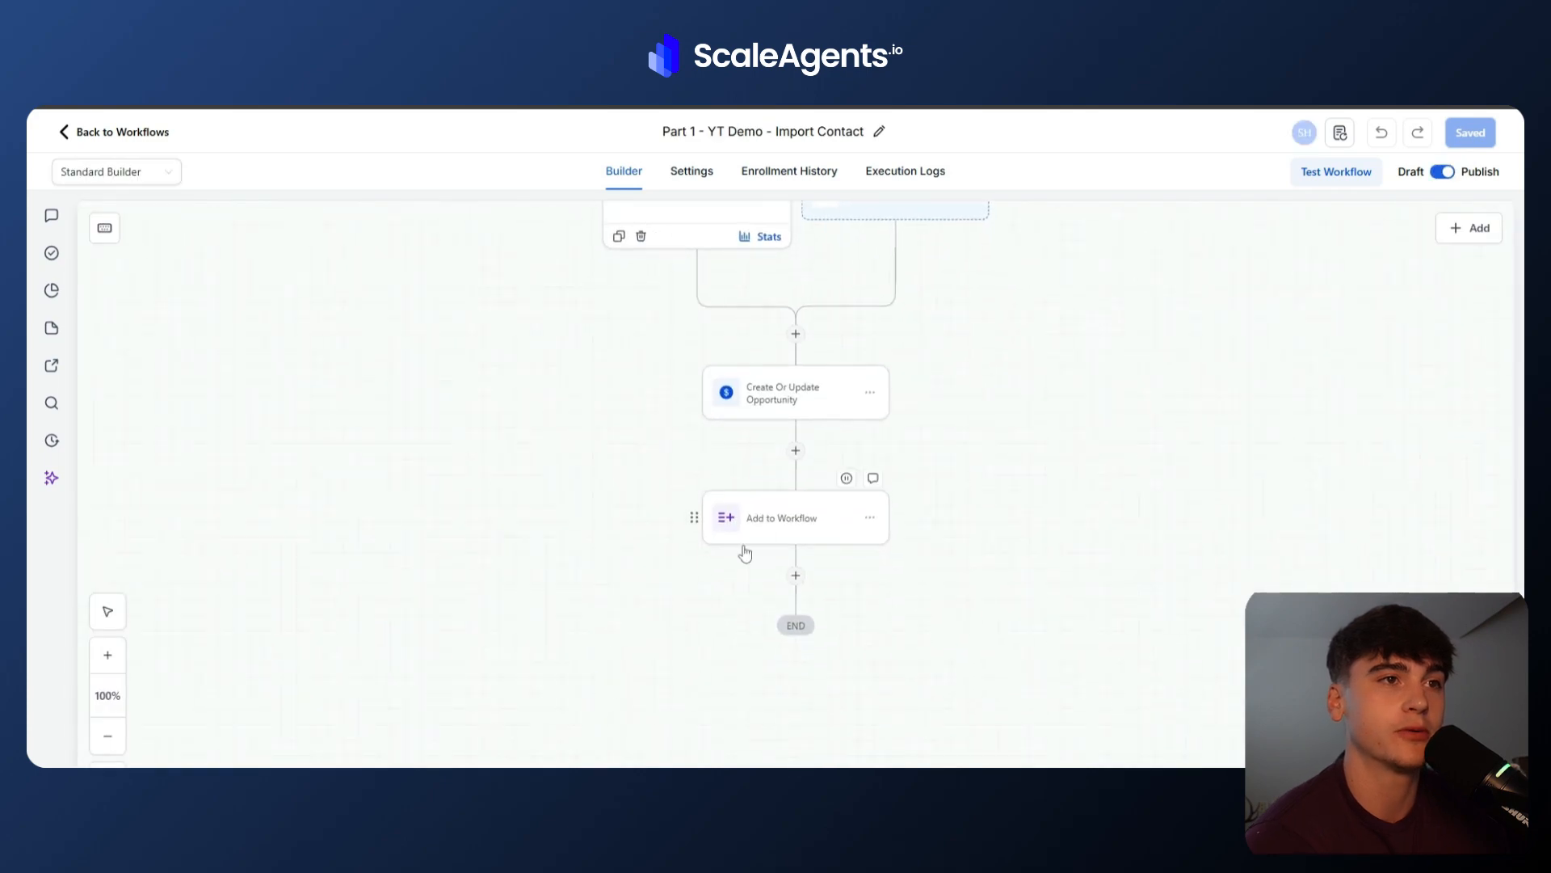
click(775, 526)
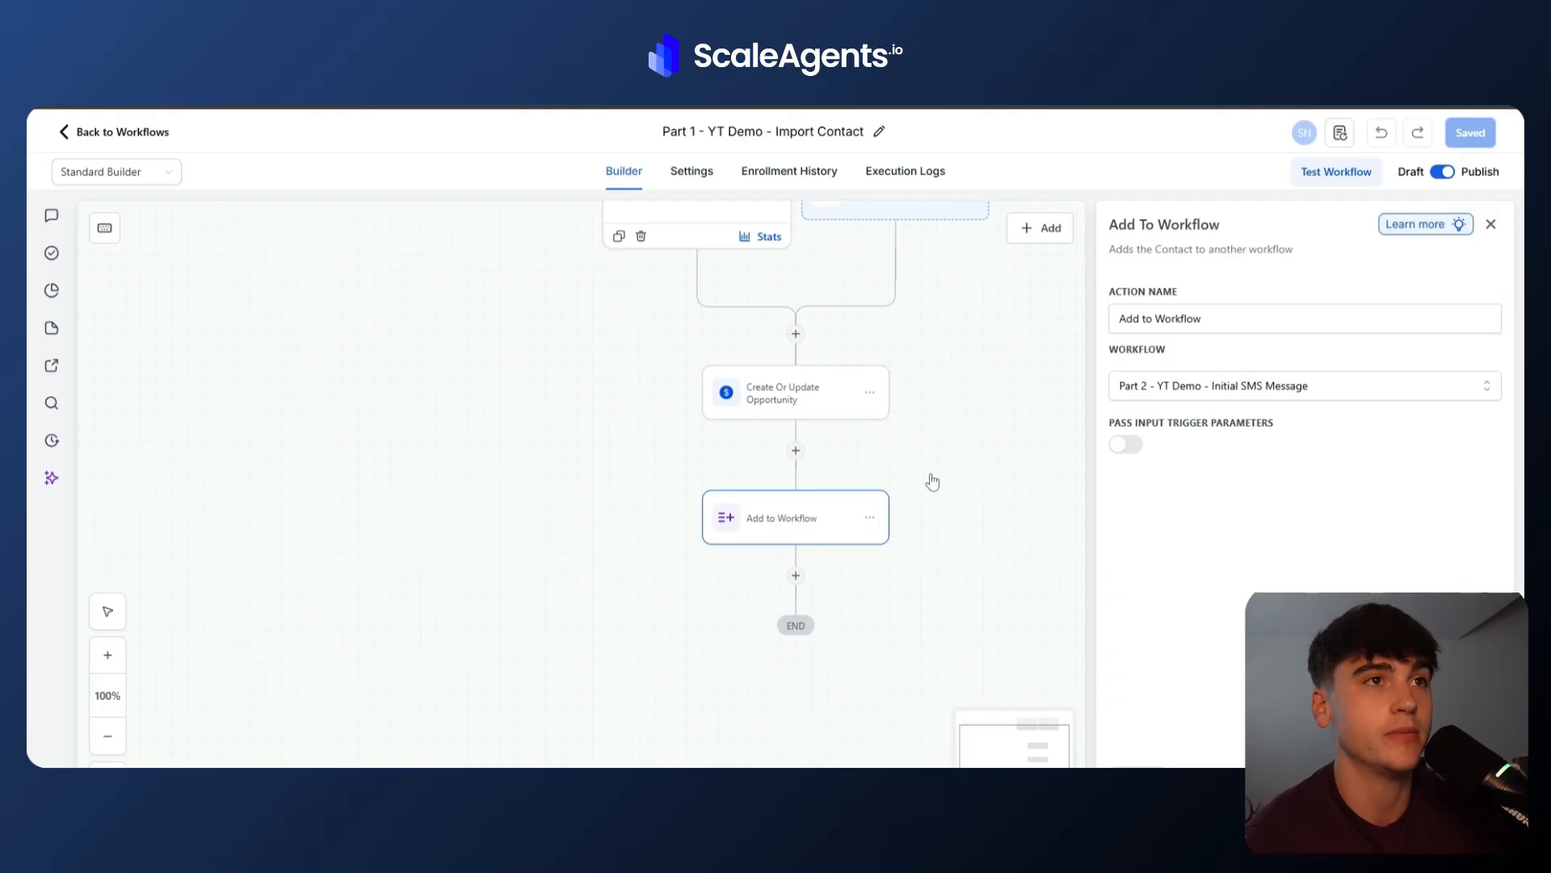
Open the Part 3 - YT Demo - Cold Lead AI Responder workflow and add a Has Tag filter "youtube sms ai" to the Customer Replied trigger.
click(138, 132)
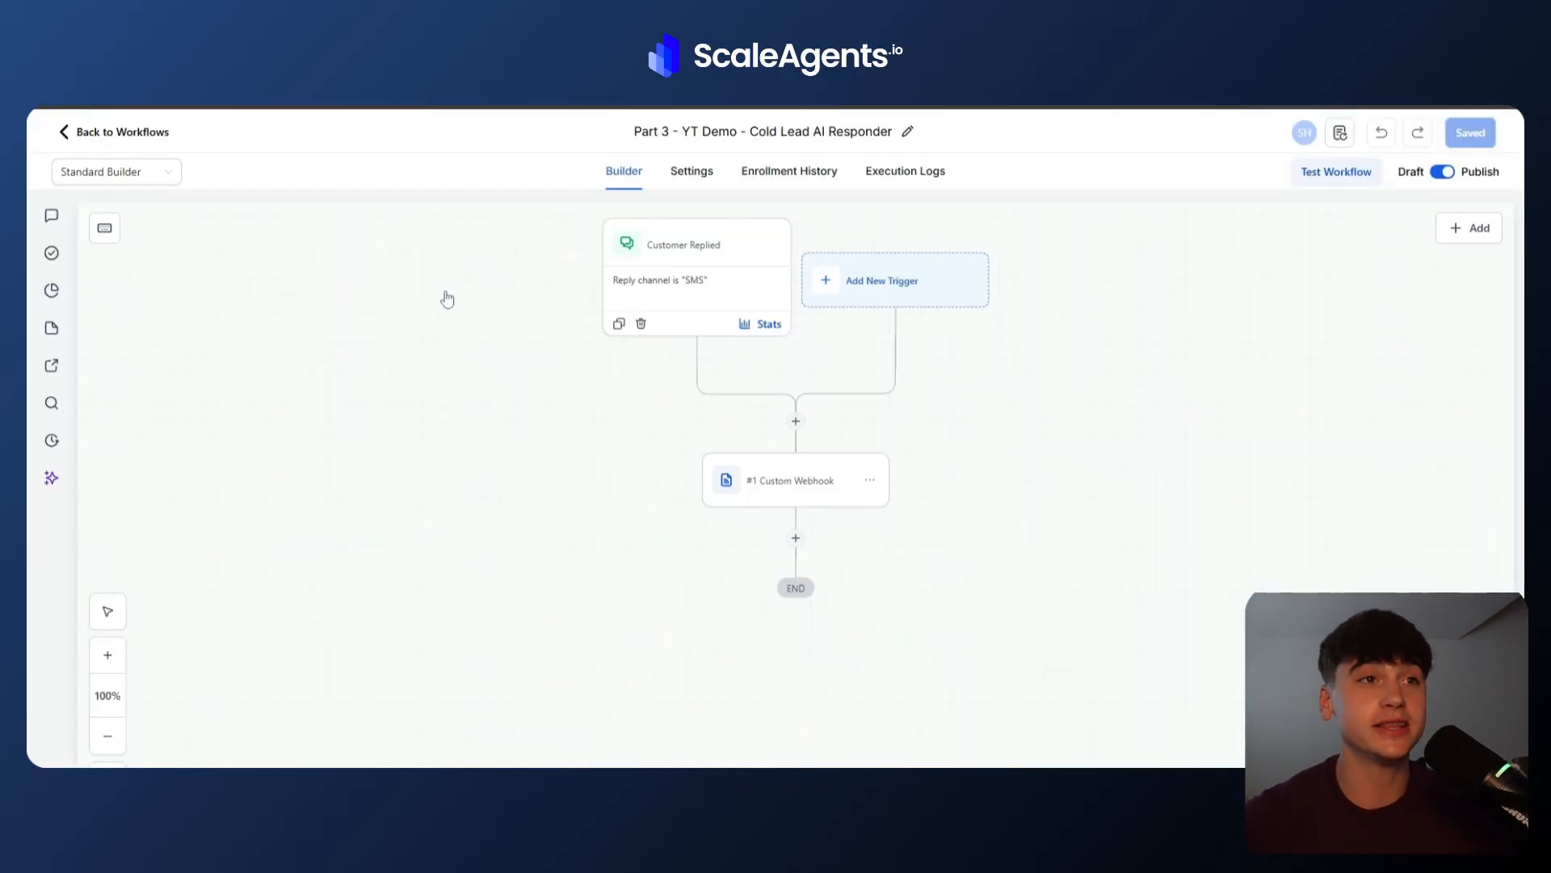
click(713, 282)
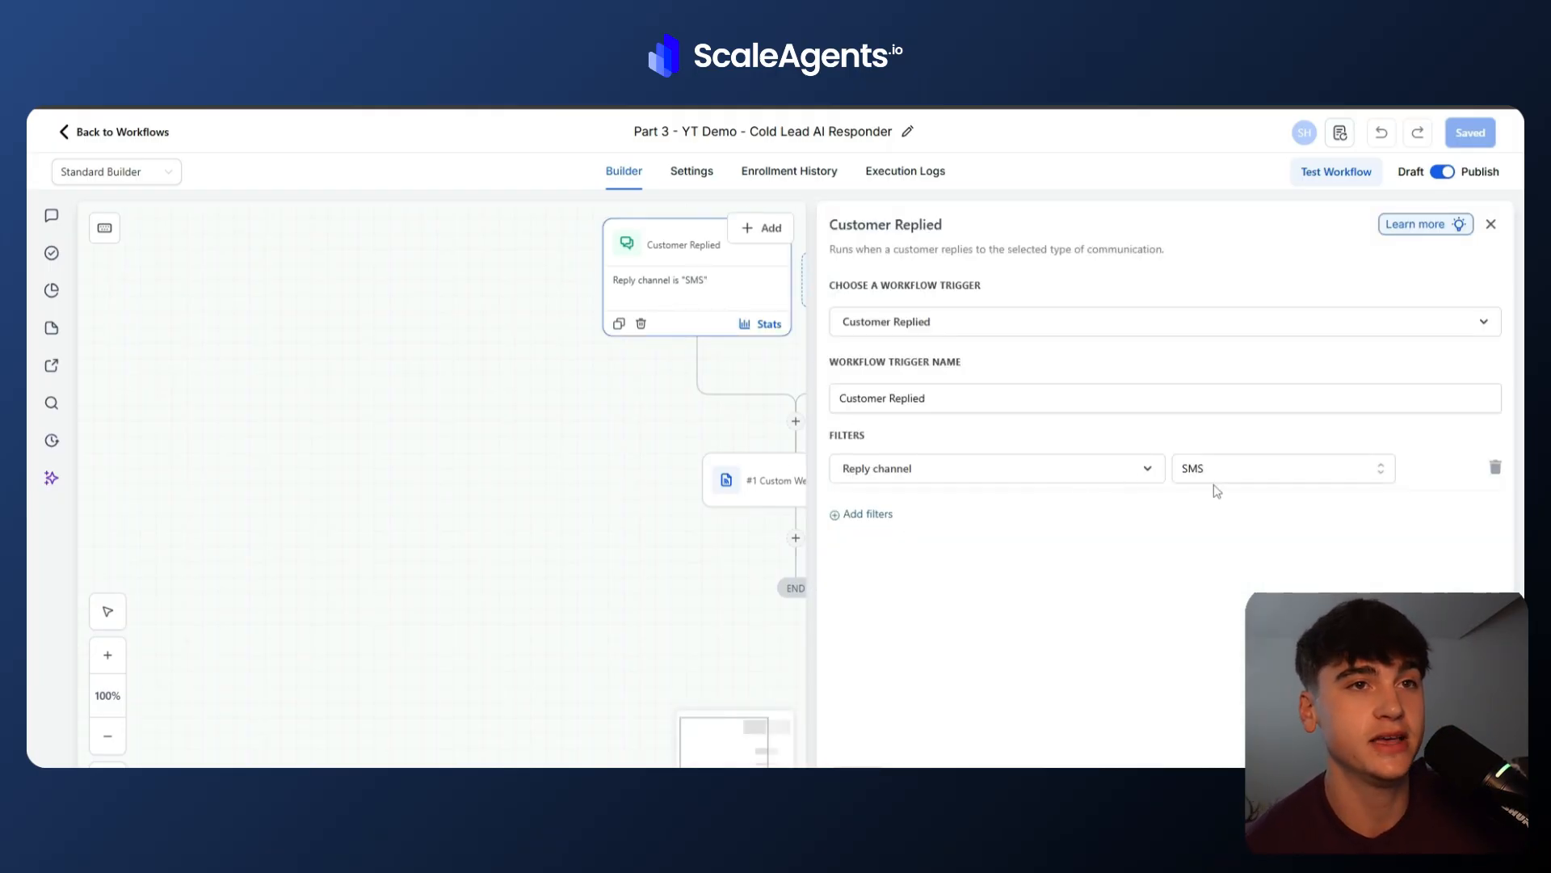
click(863, 514)
click(881, 515)
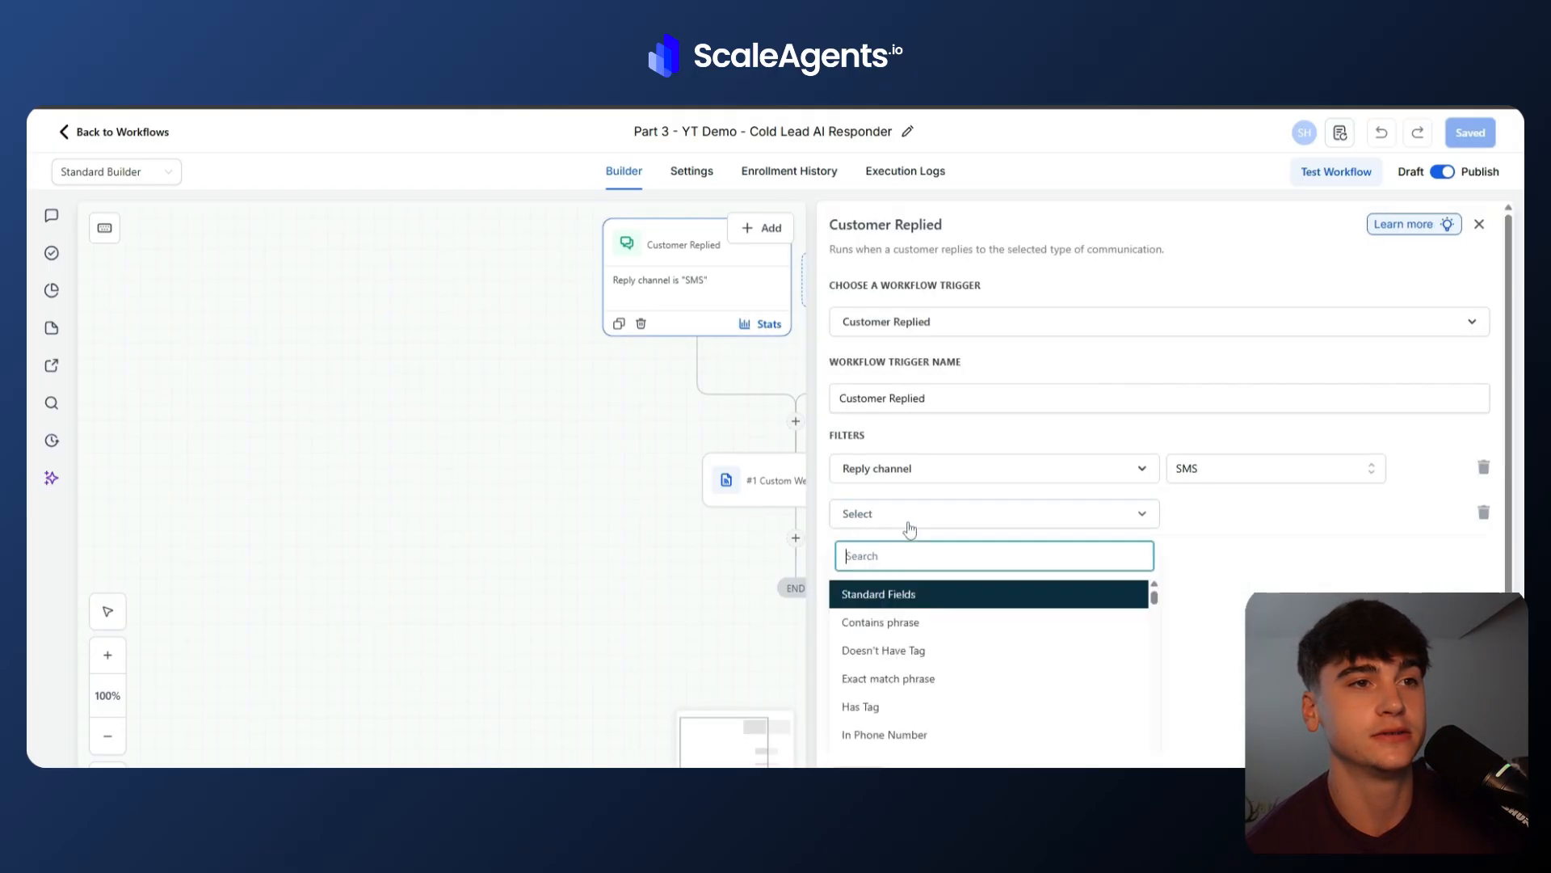
scroll(913, 610, down, 1)
scroll(913, 610, up, 1)
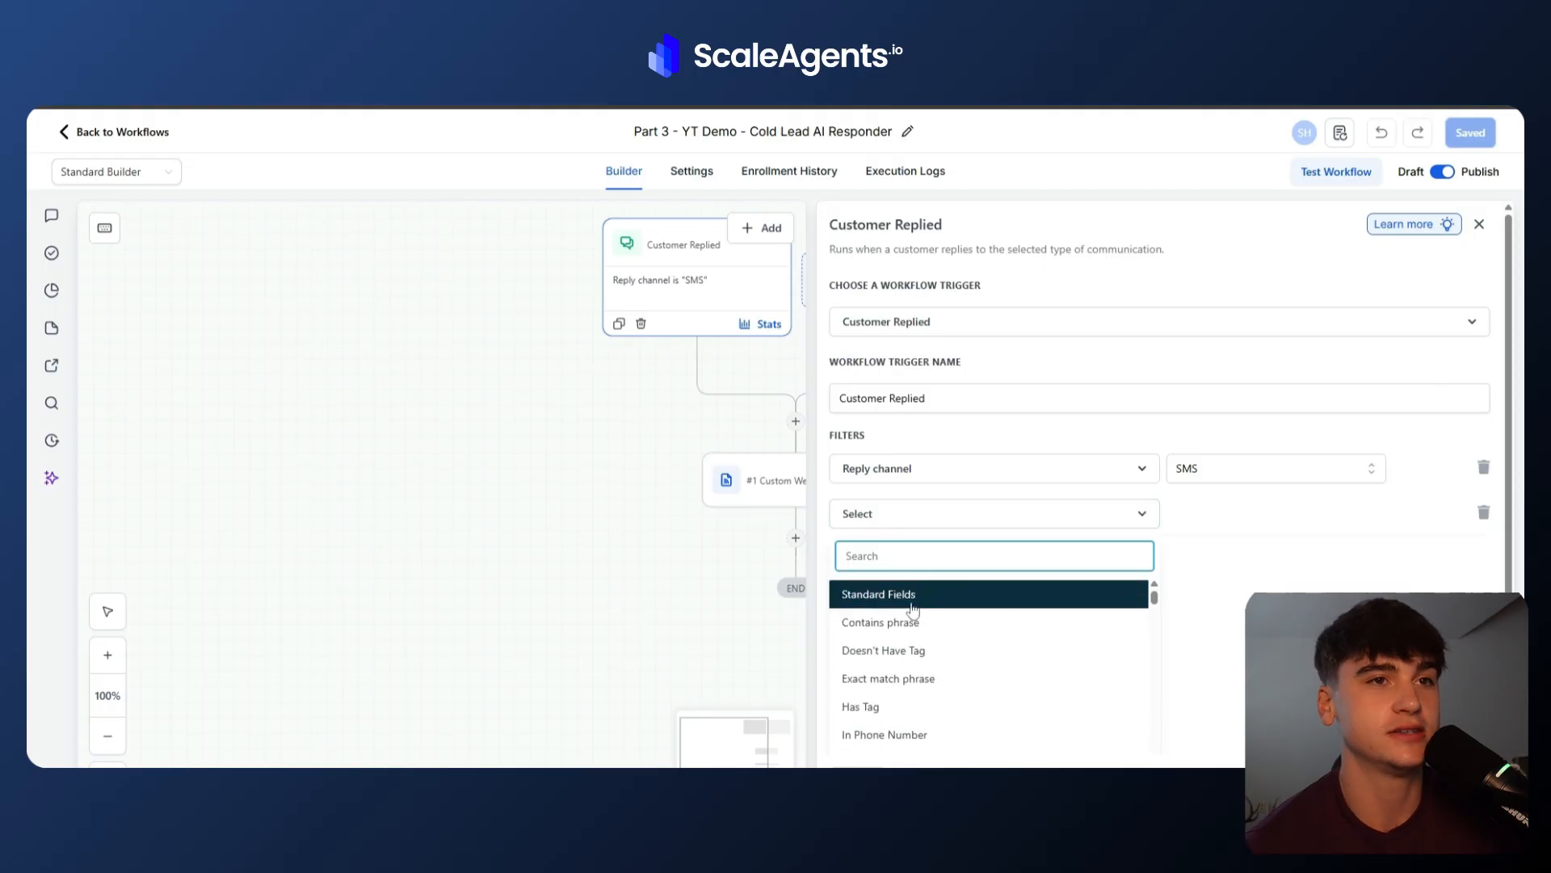
click(861, 706)
click(1251, 514)
text(yout)
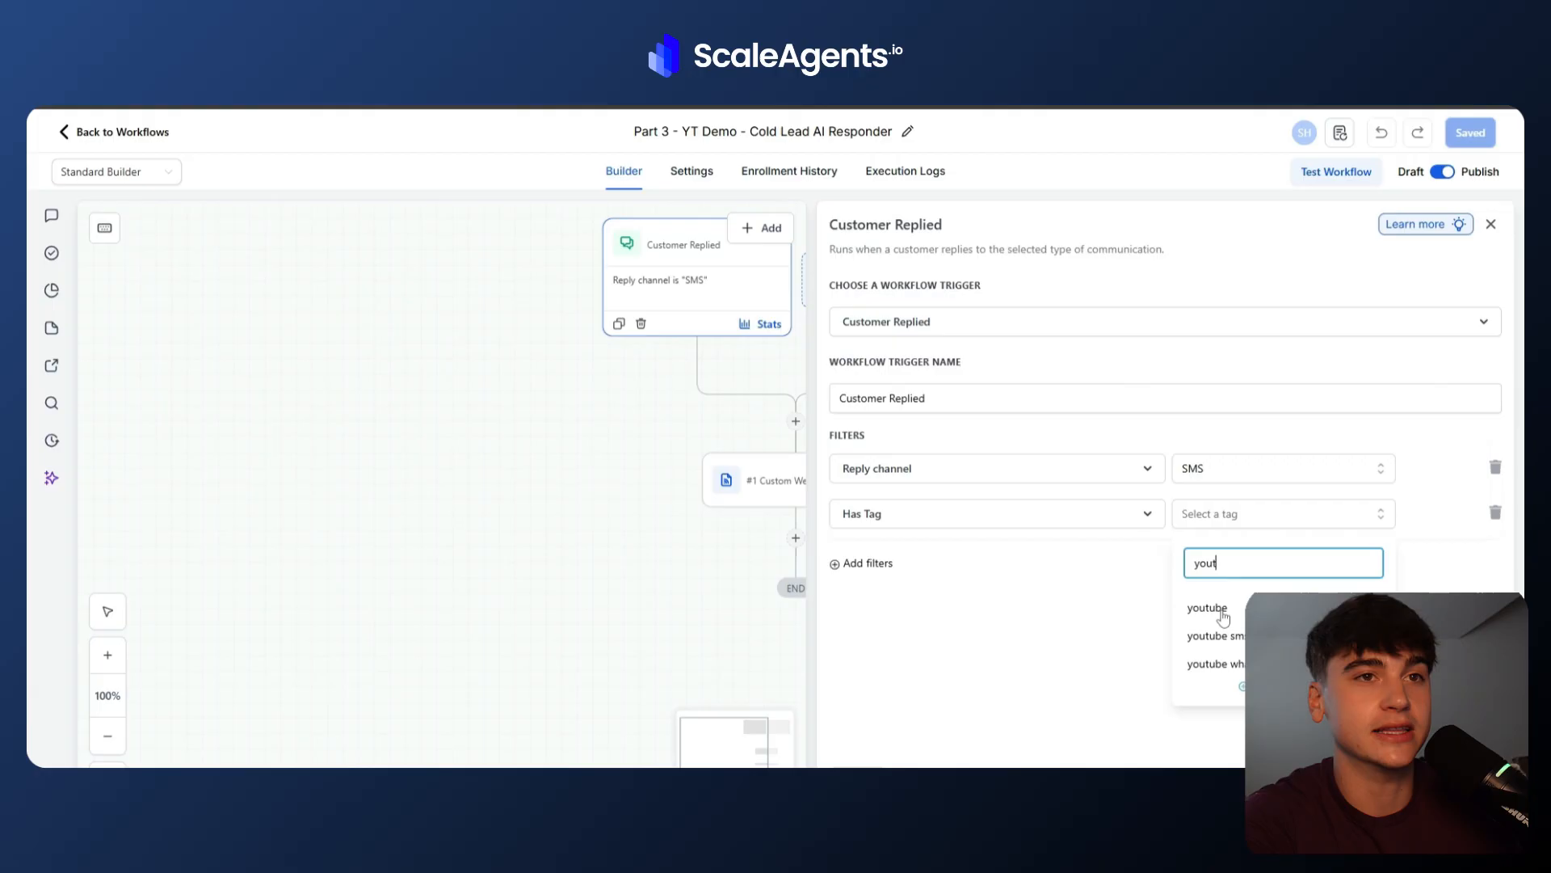
click(1220, 635)
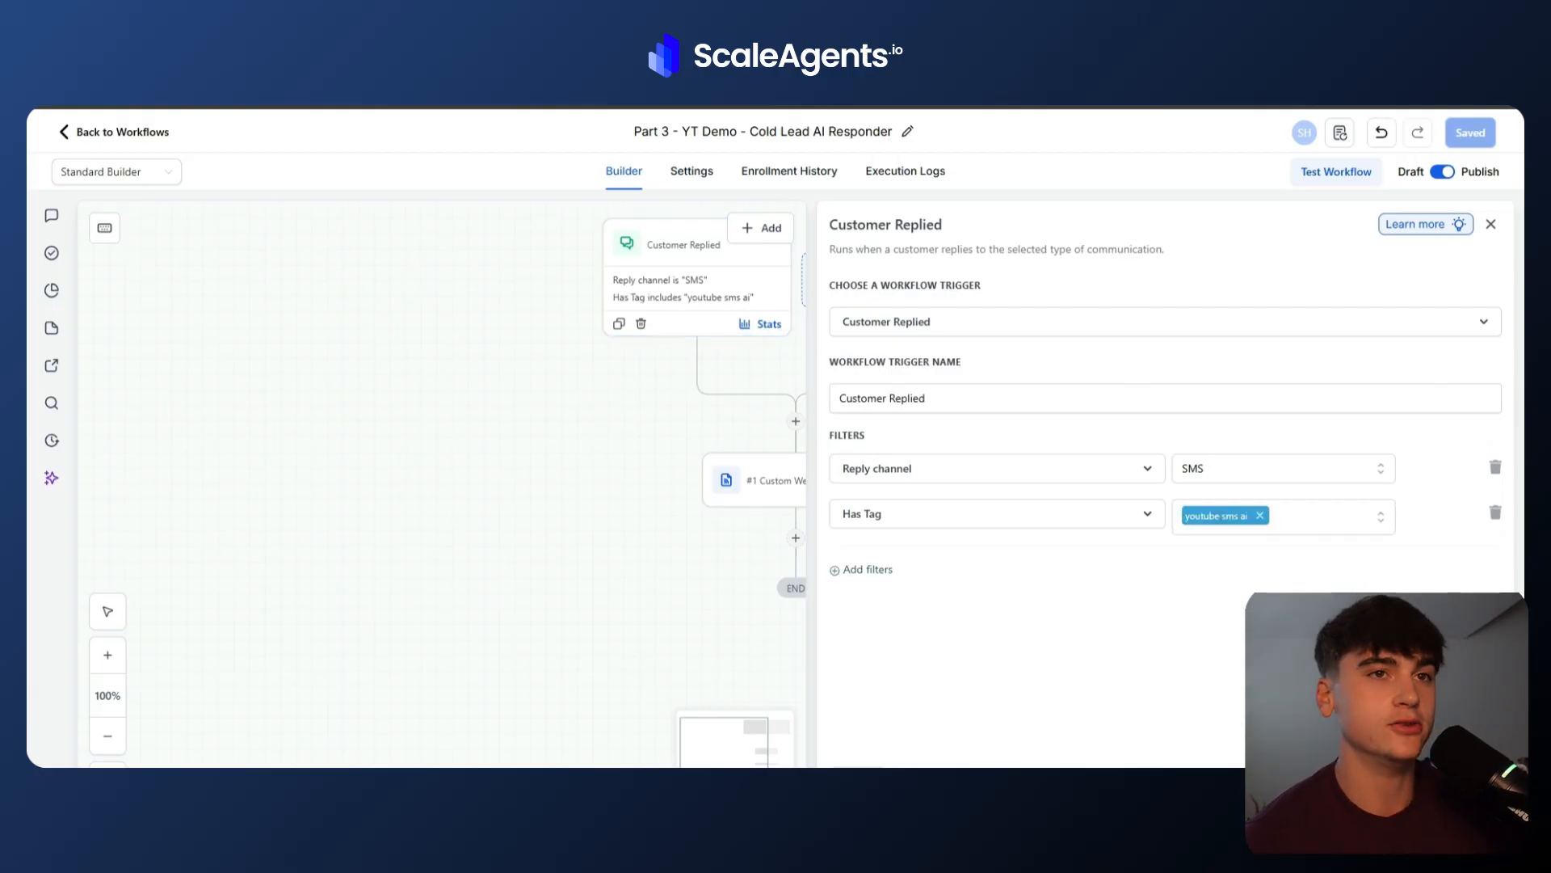
click(1459, 782)
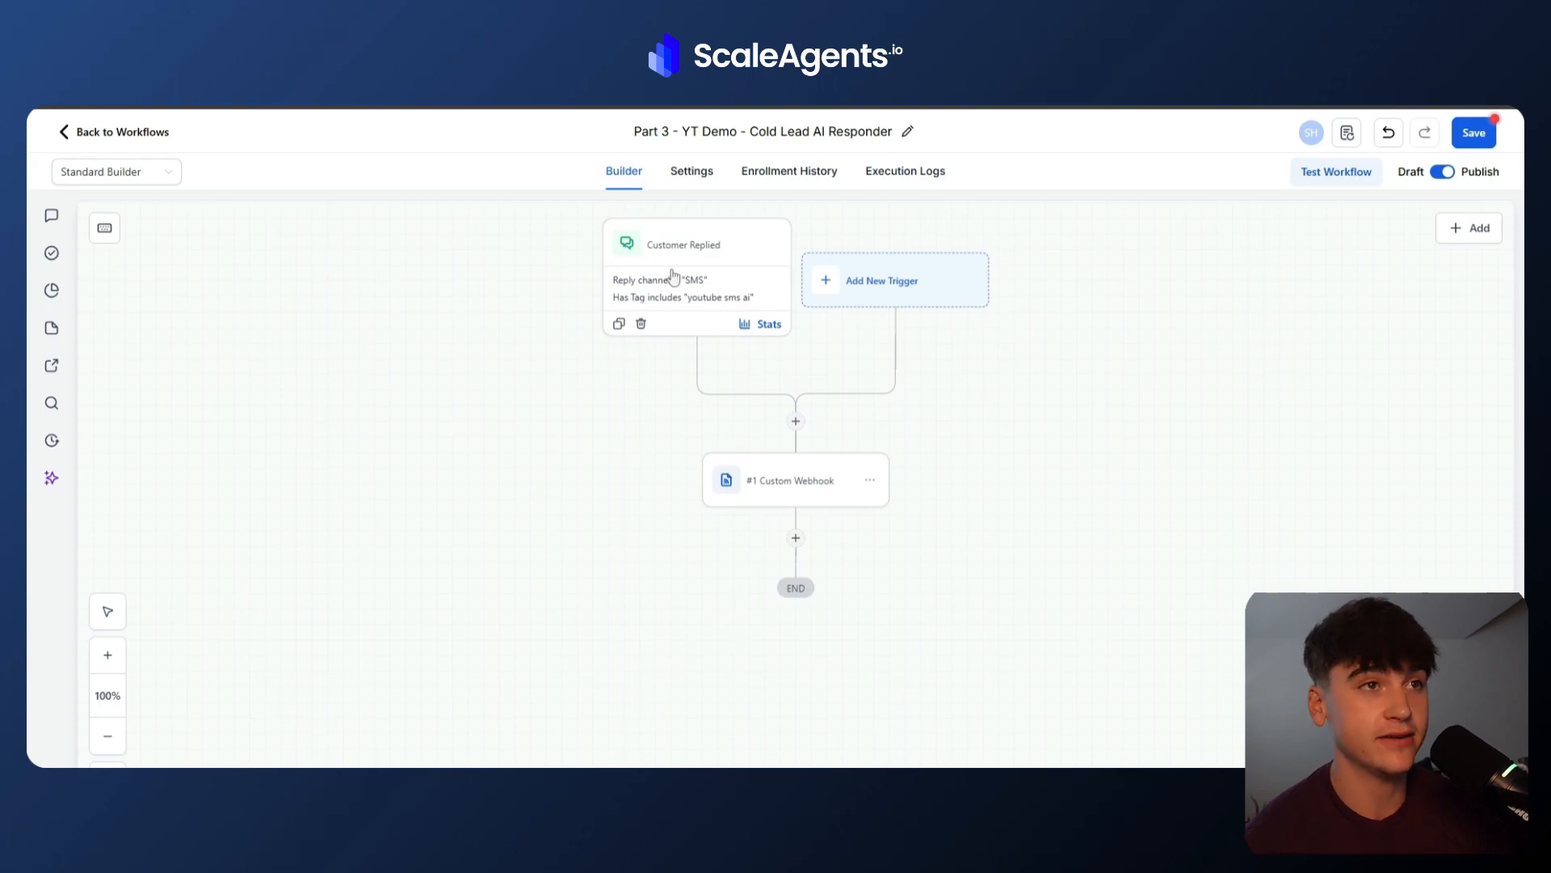
Open the Custom Webhook action to check its URL, then view the YT Demo 1 - AI Cold Lead Booker scenario in Make.
click(800, 489)
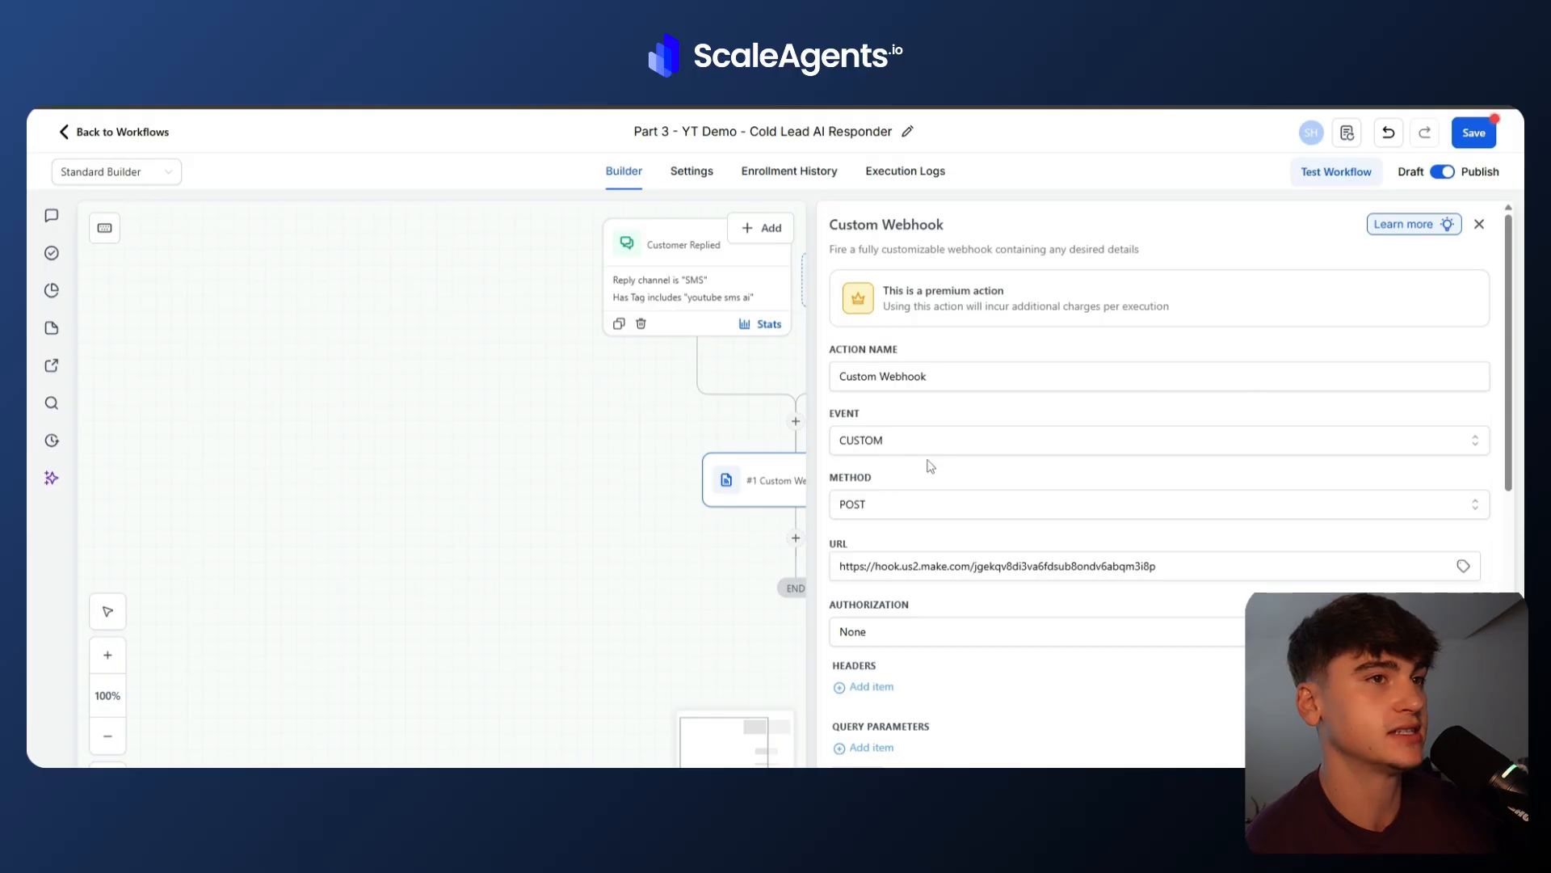
scroll(884, 507, down, 1)
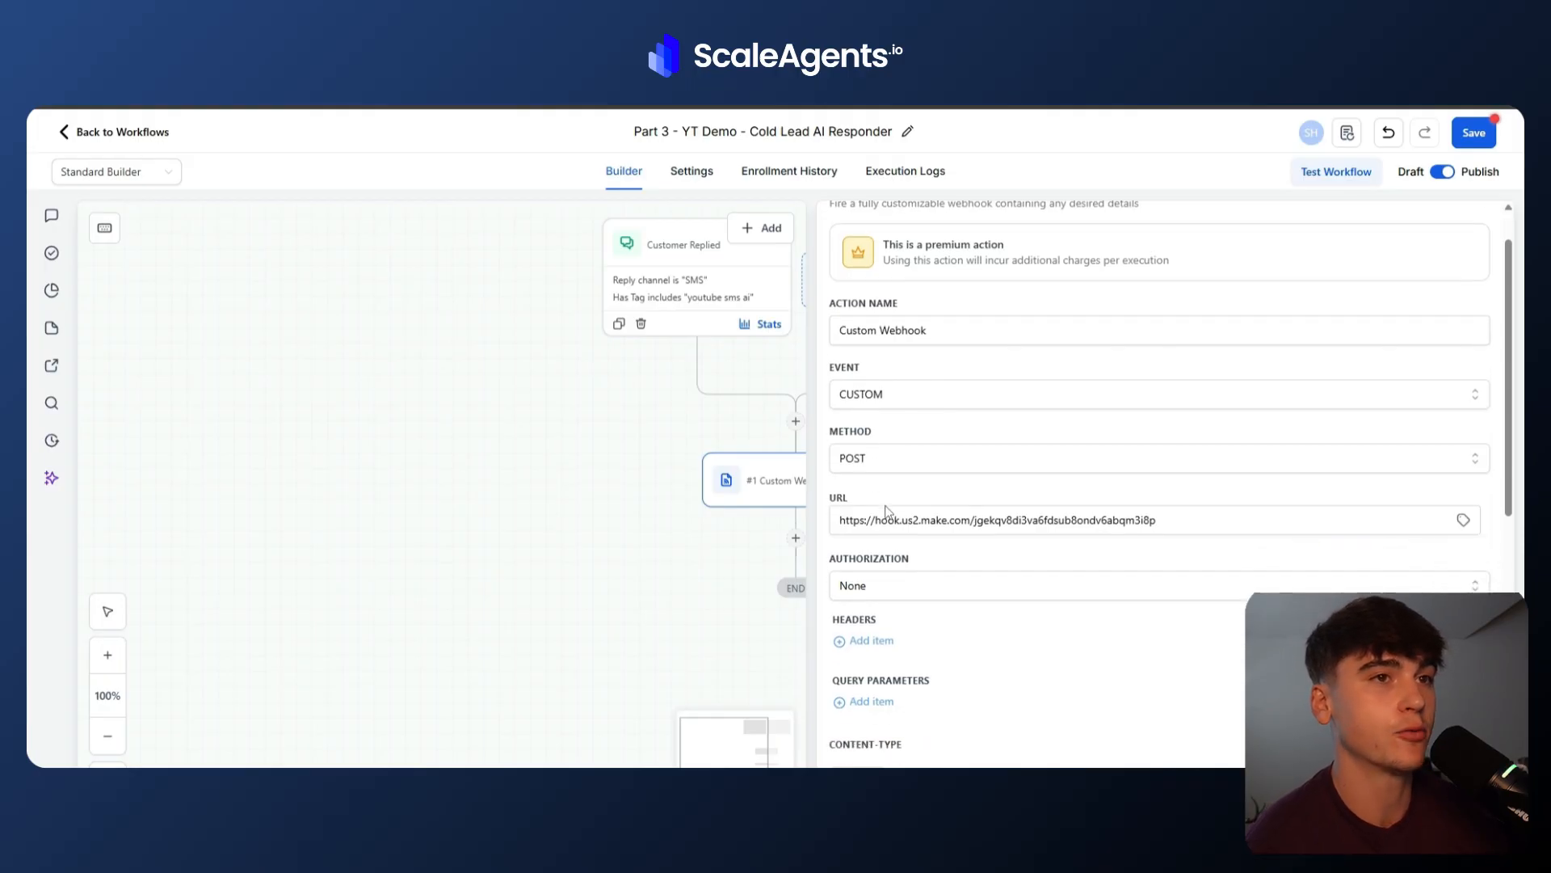
scroll(886, 510, down, 1)
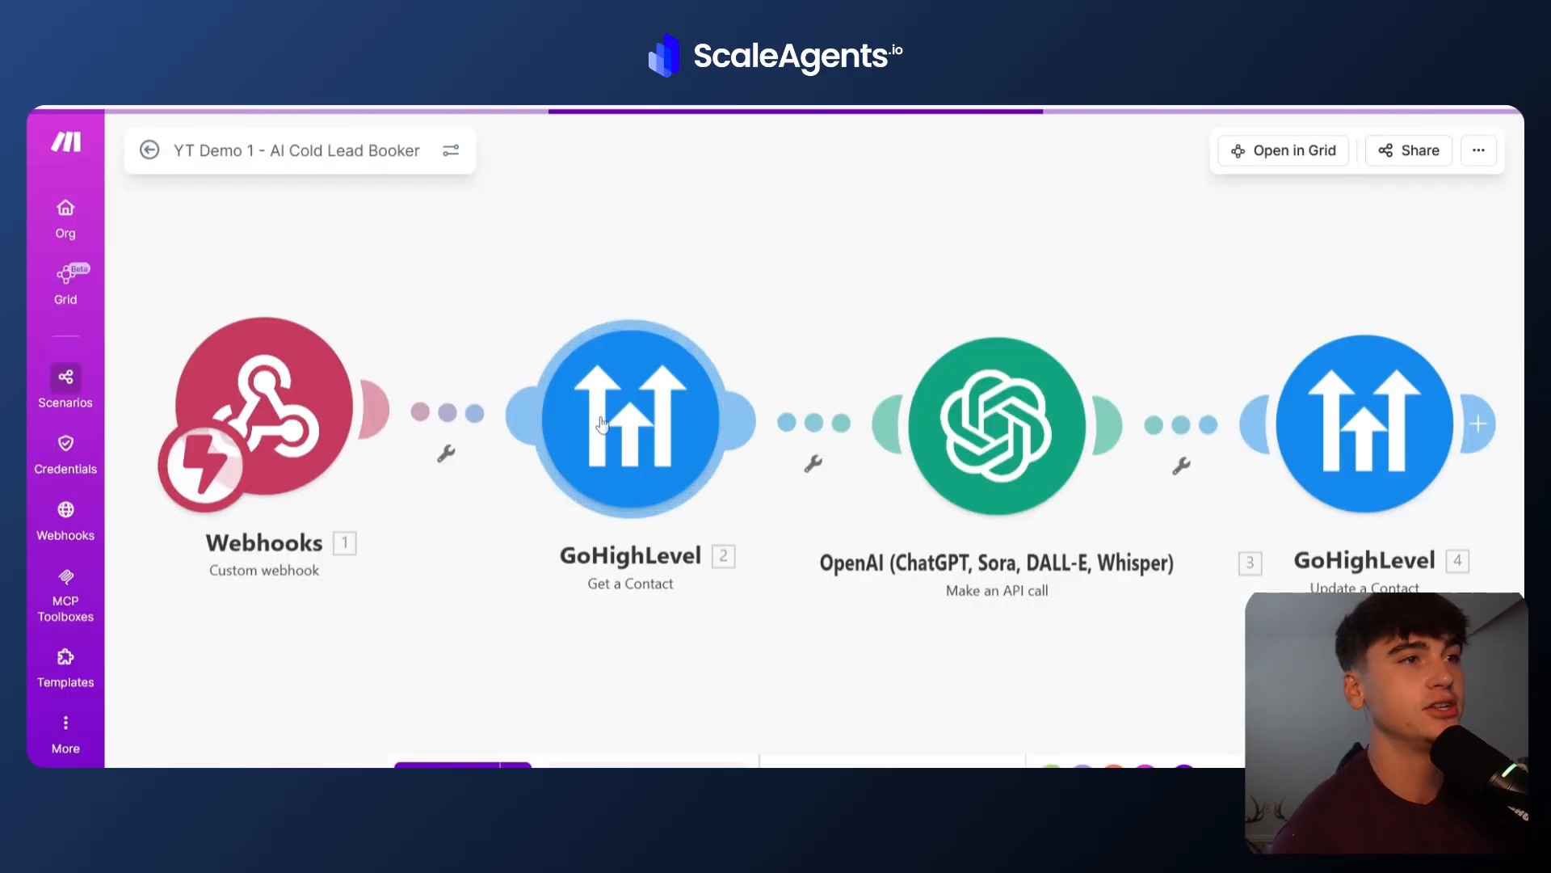
drag(536, 543, 635, 462)
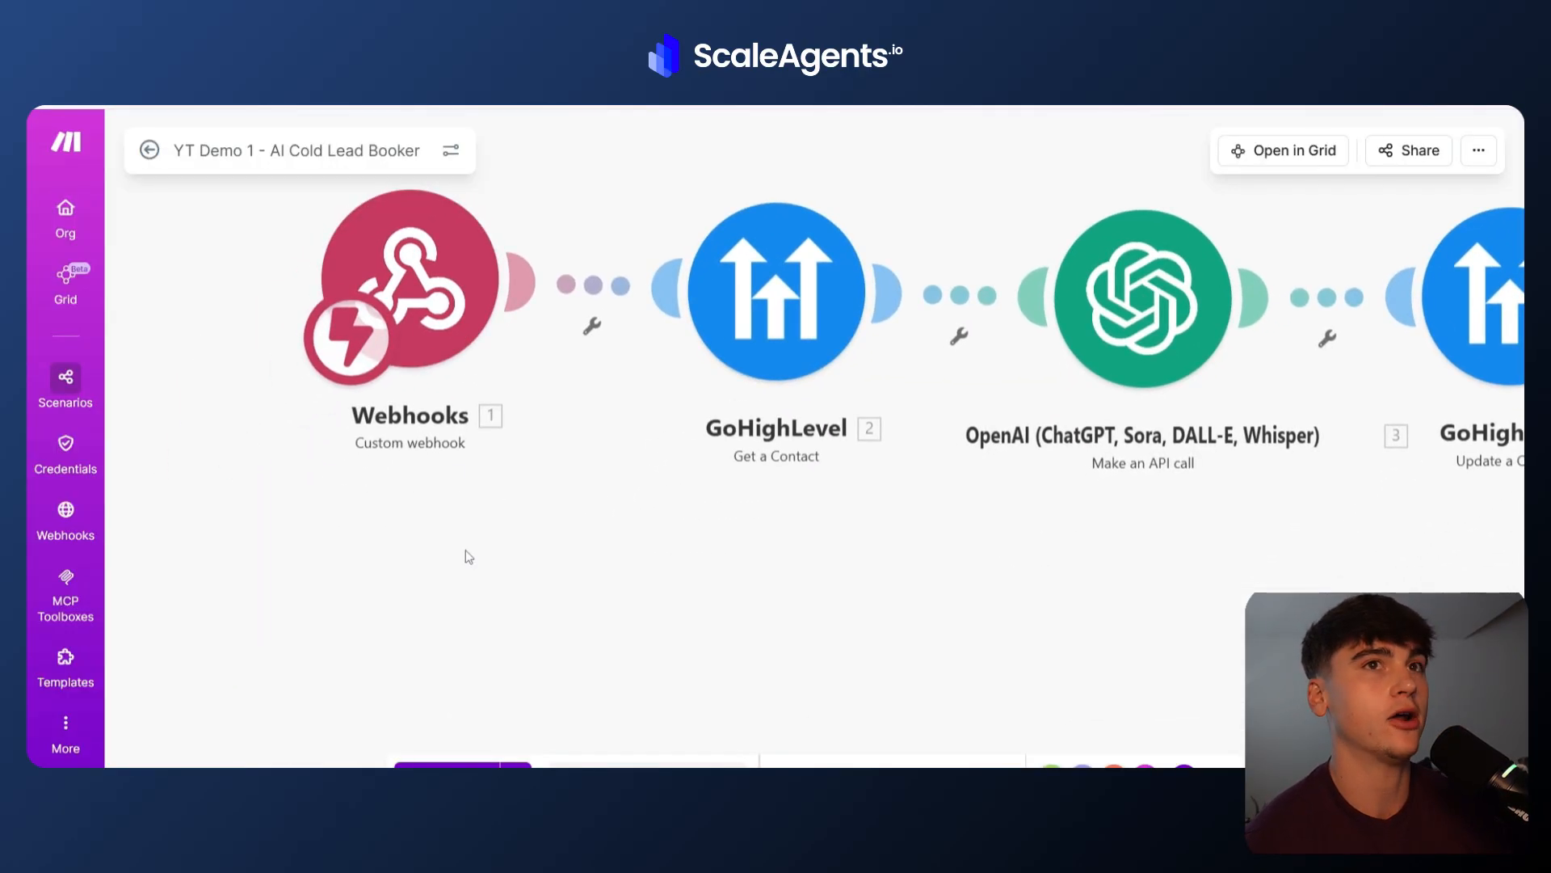
right_click(594, 523)
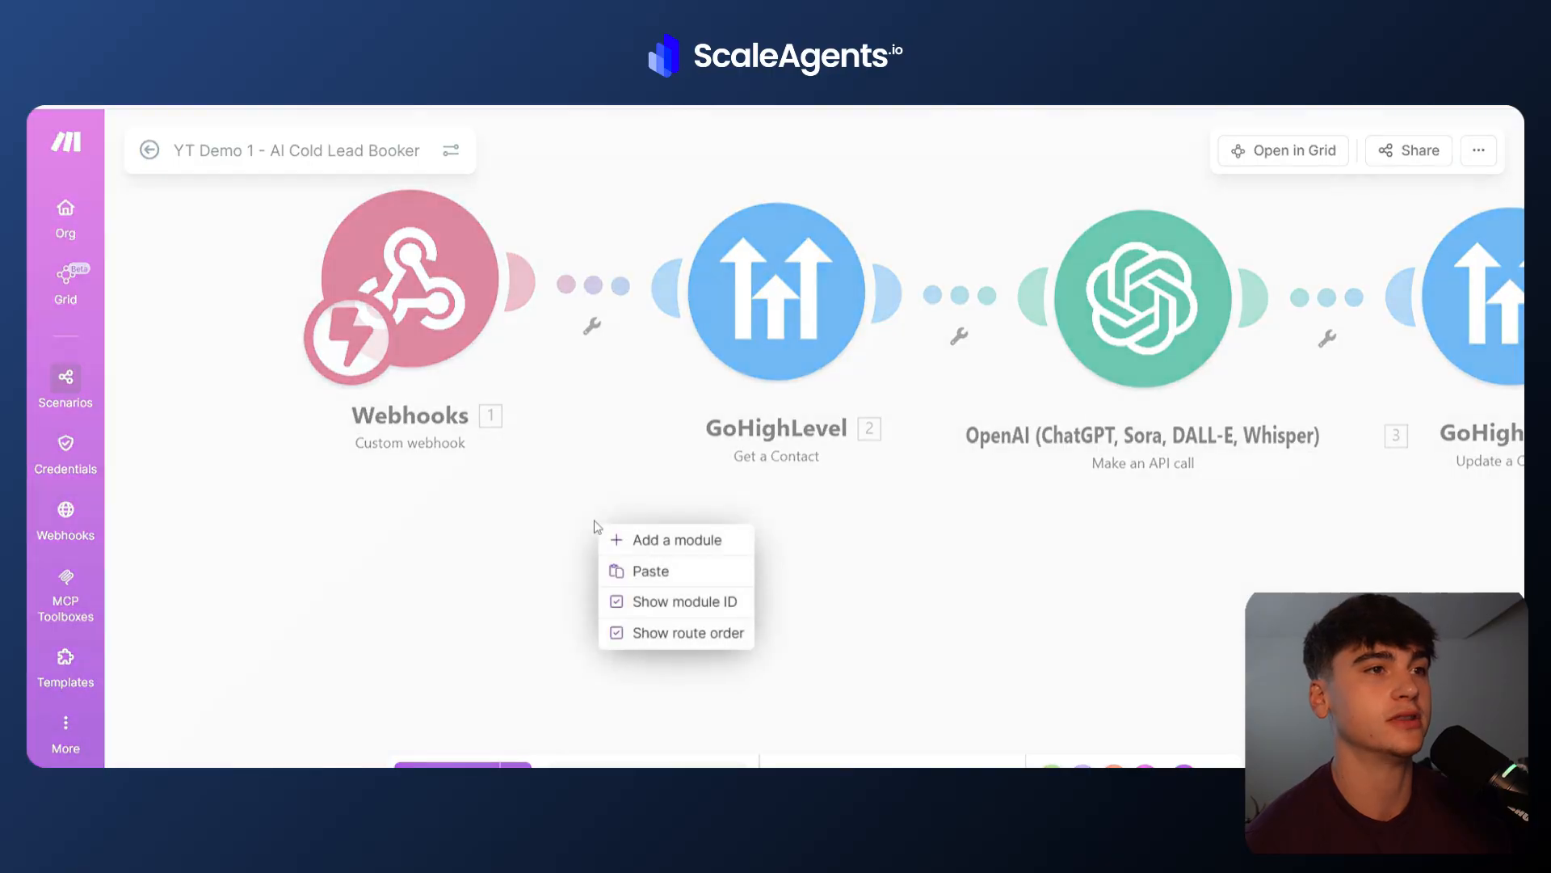
click(646, 539)
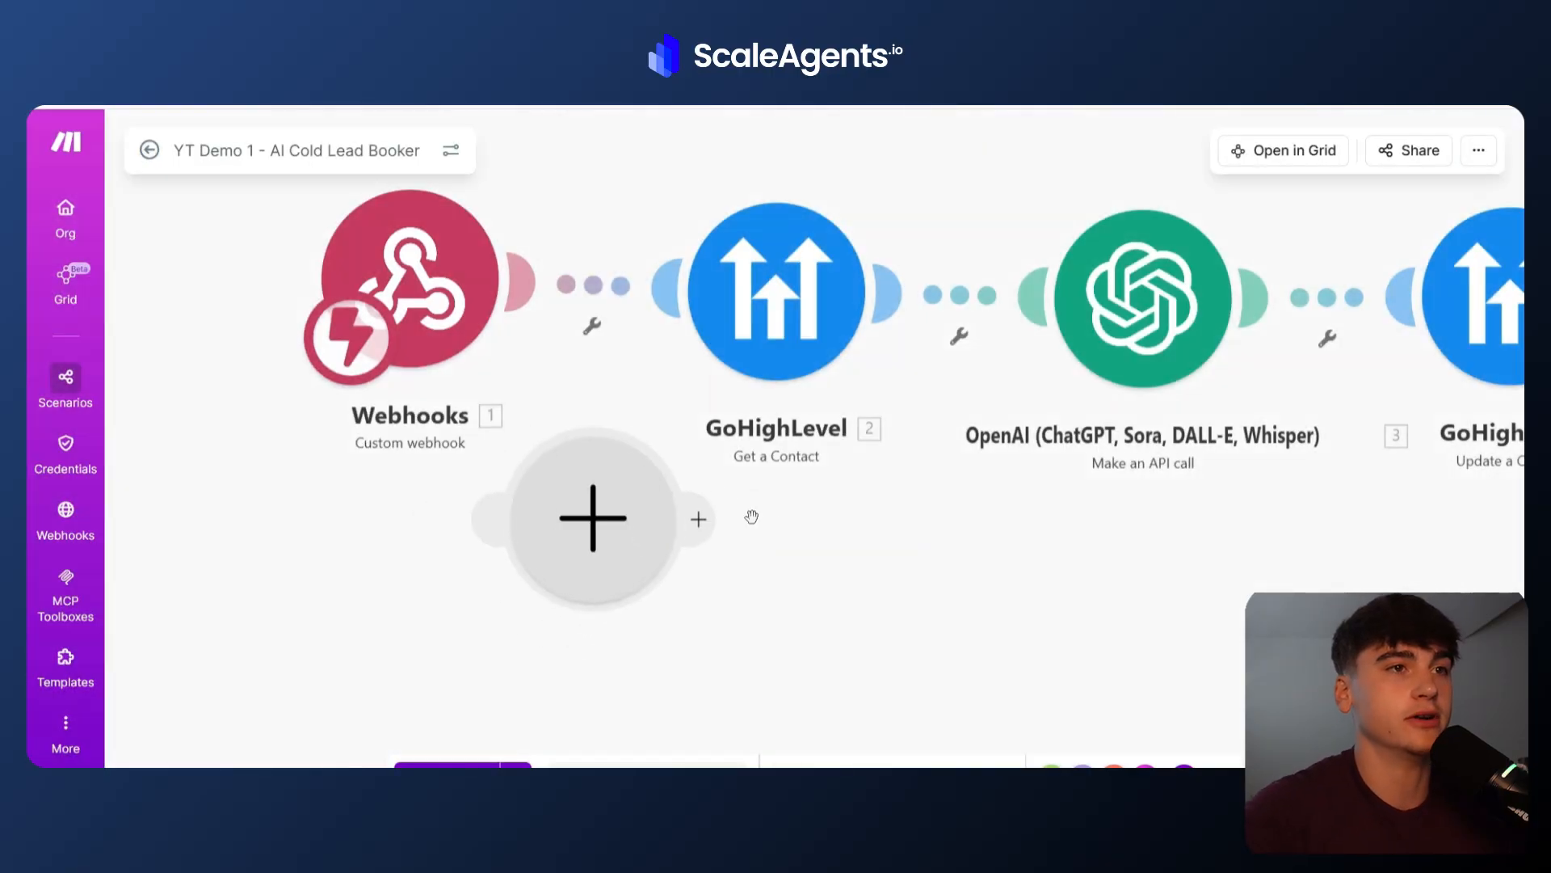
click(624, 560)
click(833, 386)
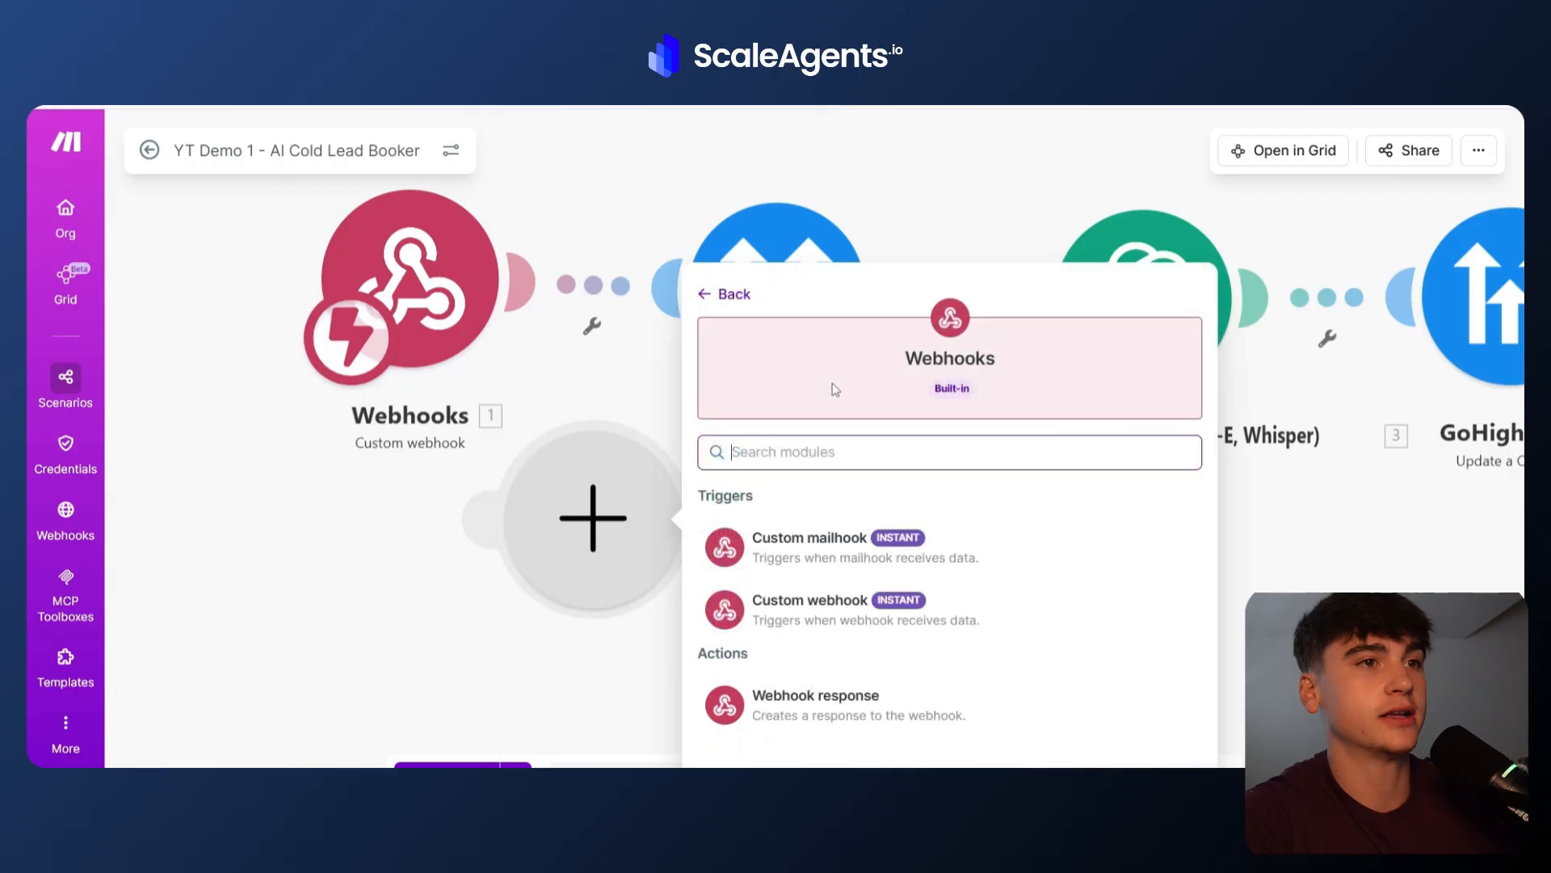
click(437, 540)
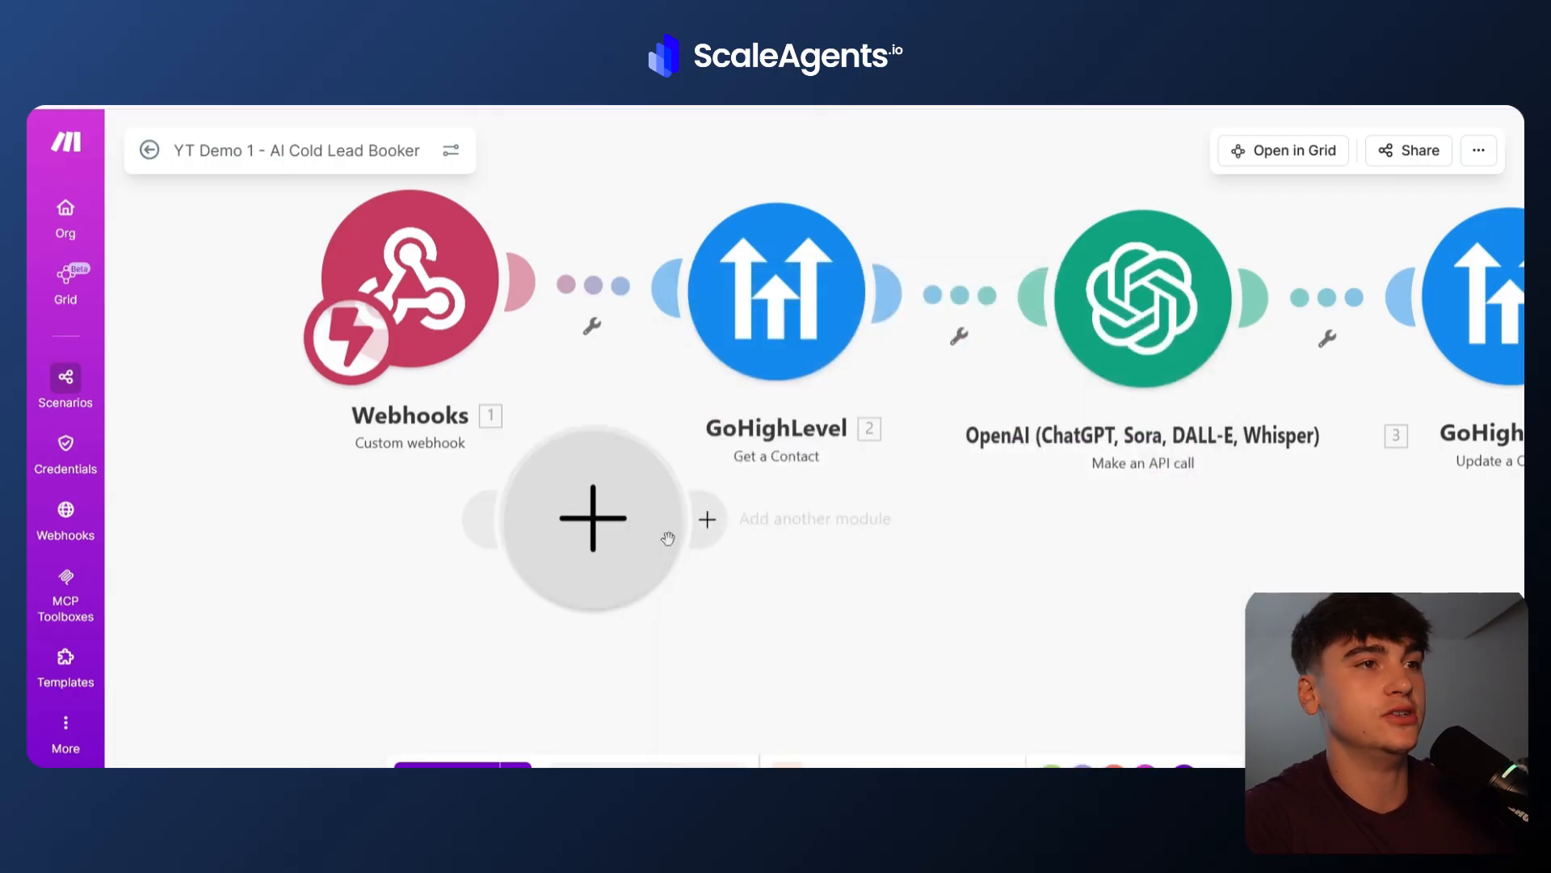
Open the scenario's Webhooks trigger module and copy its webhook address to the clipboard.
right_click(604, 554)
click(644, 605)
click(448, 356)
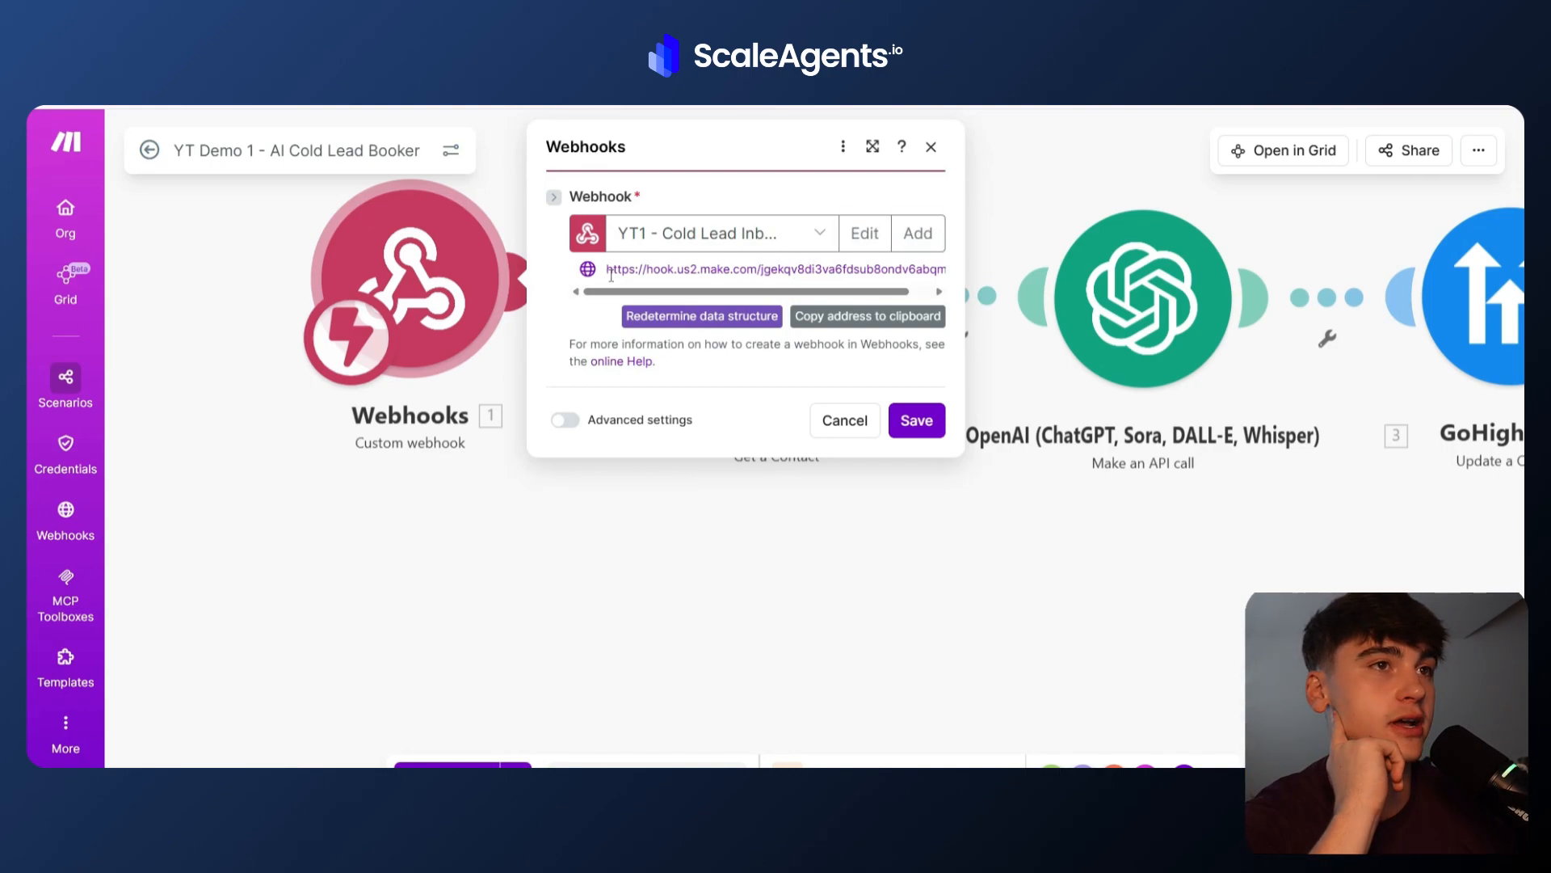
click(835, 316)
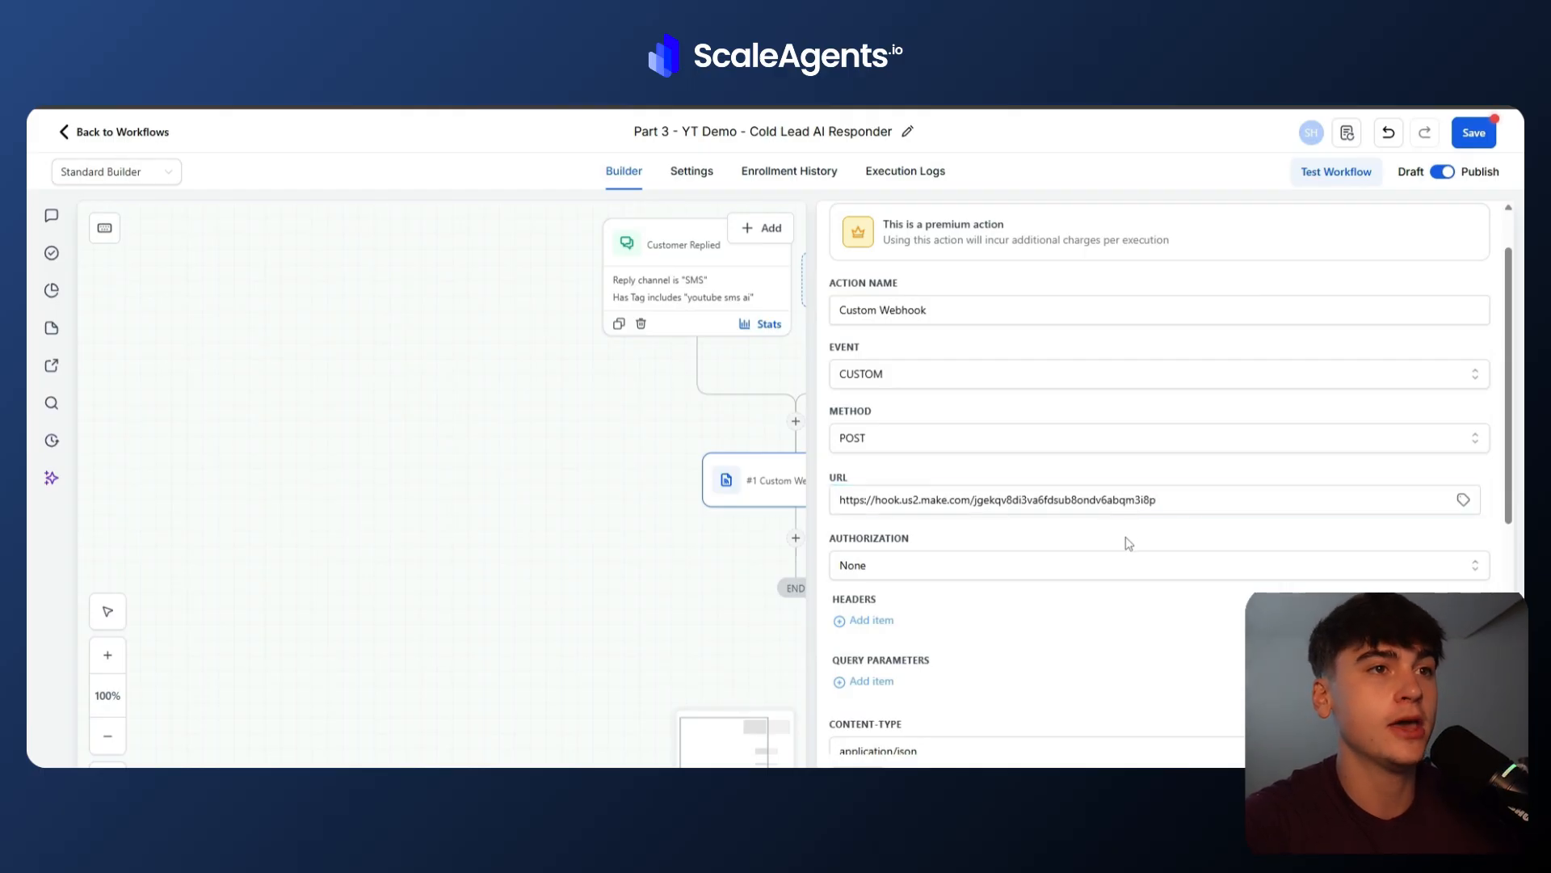
Review the Custom Webhook's raw JSON body fields, then close the action and save the Part 3 workflow.
scroll(1126, 537, down, 2)
scroll(929, 412, down, 3)
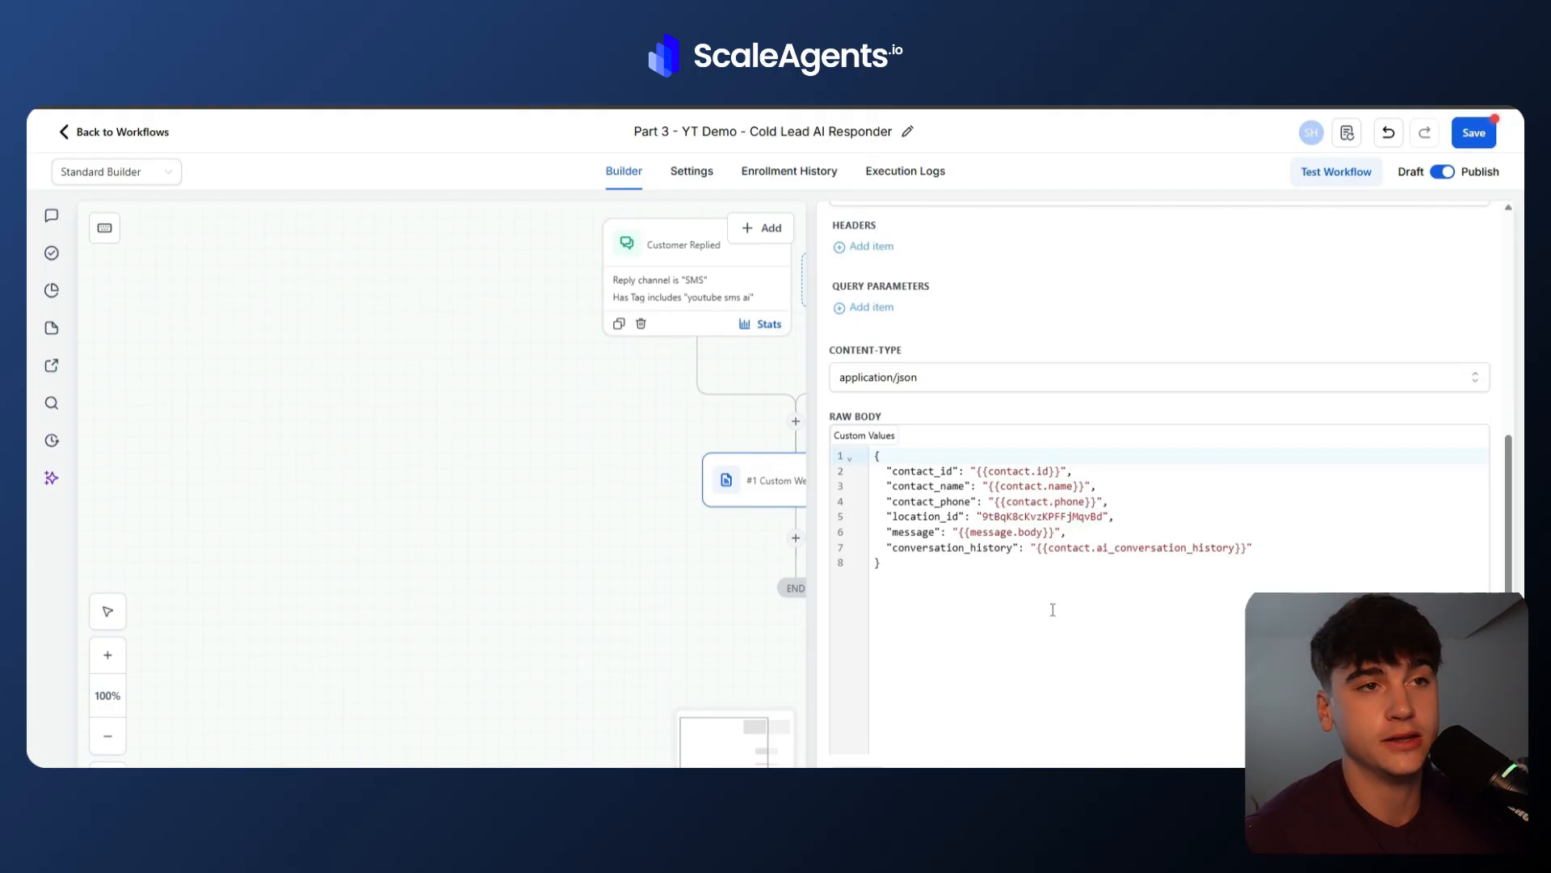
scroll(1053, 609, down, 1)
scroll(1052, 609, up, 2)
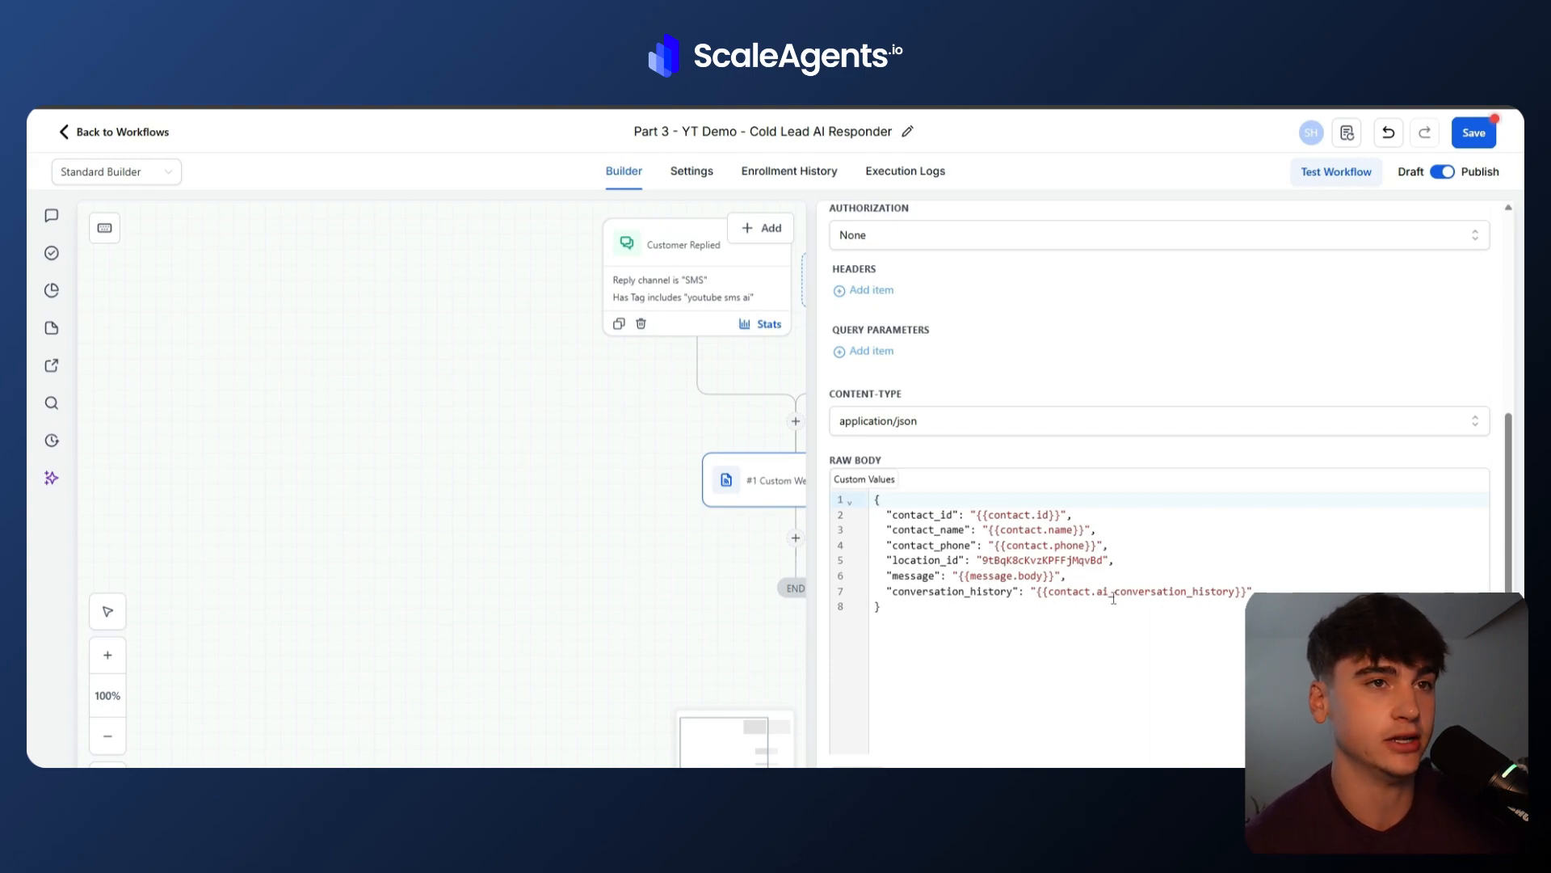
click(943, 616)
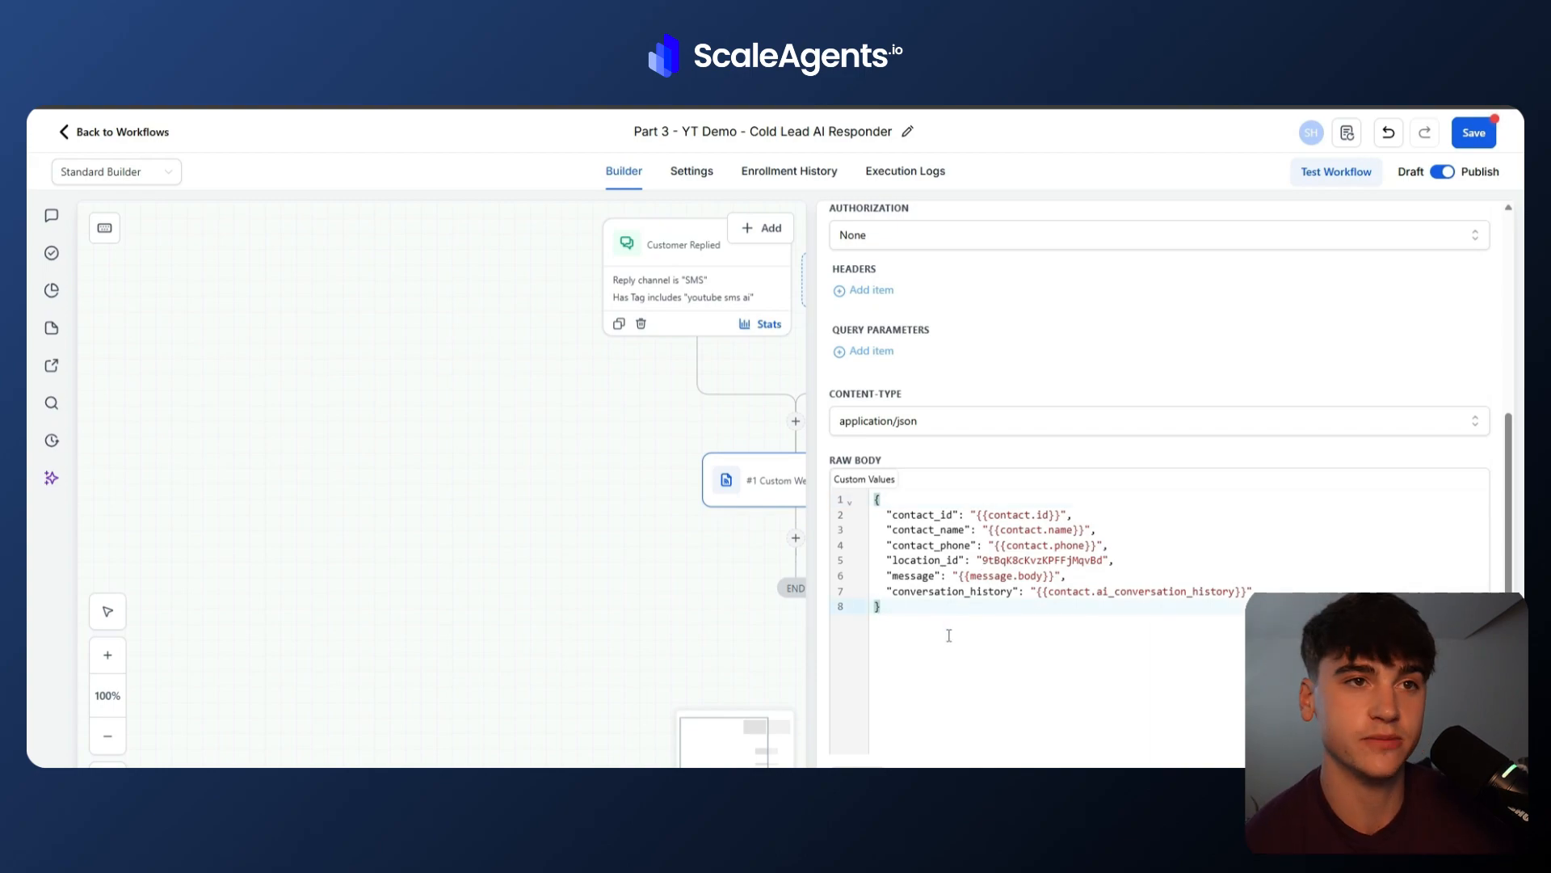
click(1097, 595)
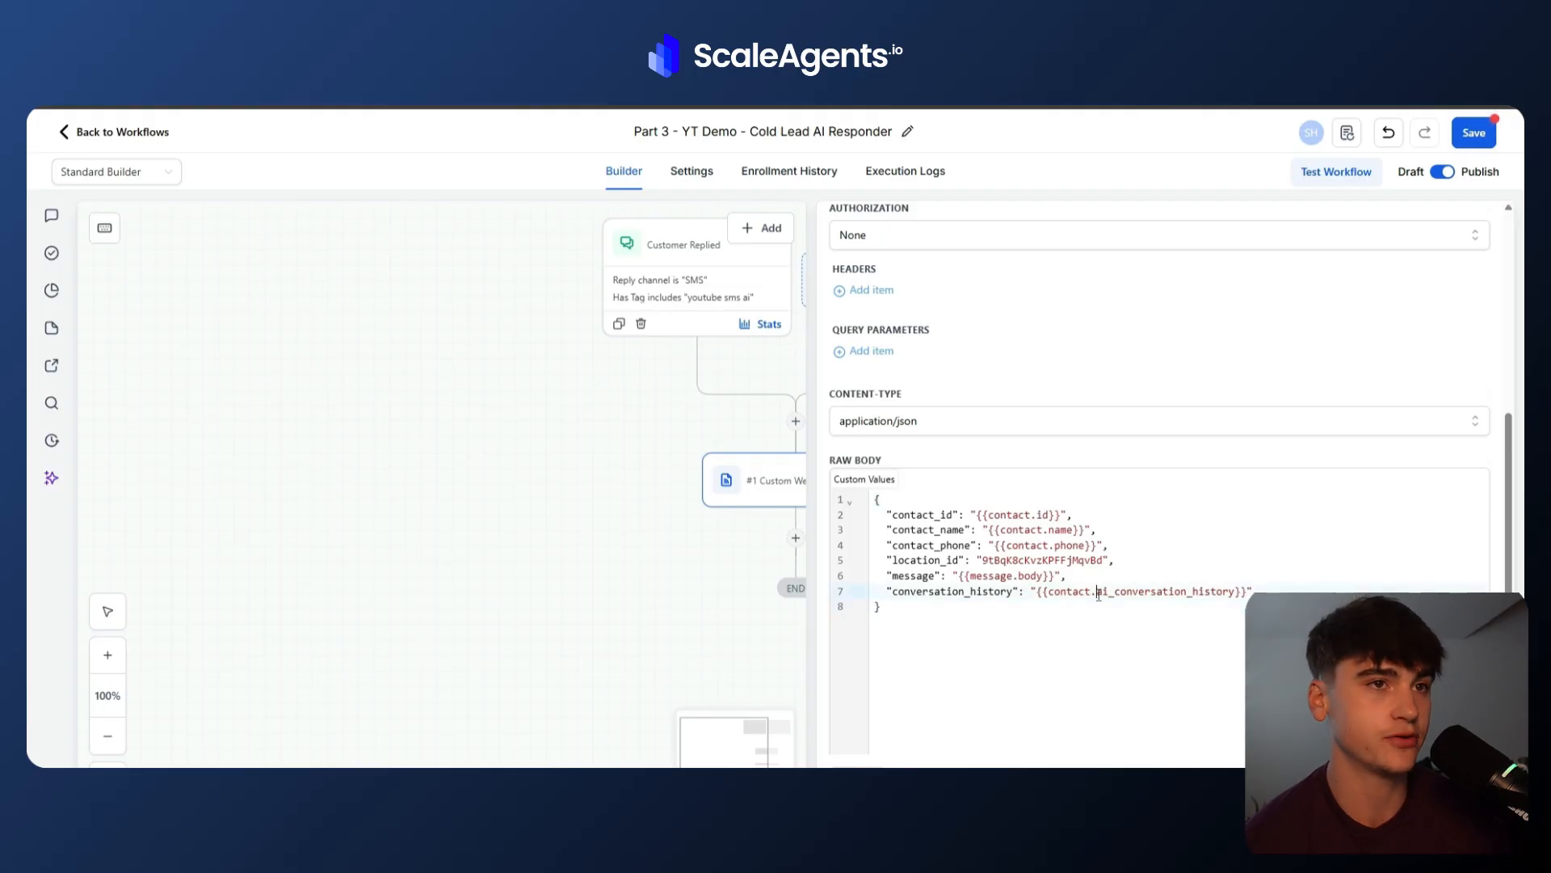
click(993, 639)
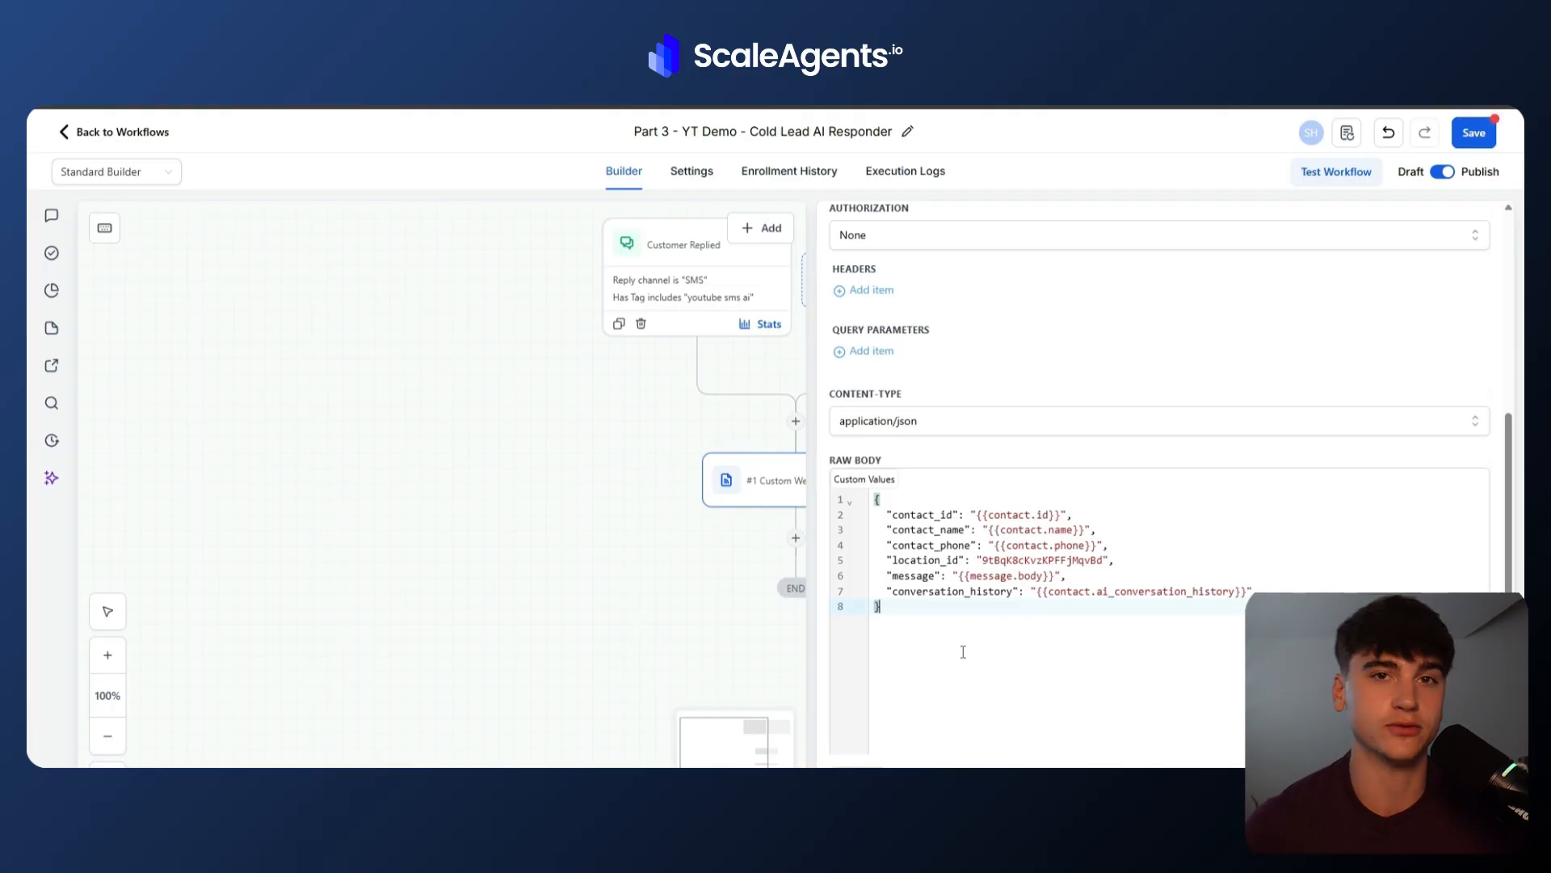
scroll(963, 651, down, 3)
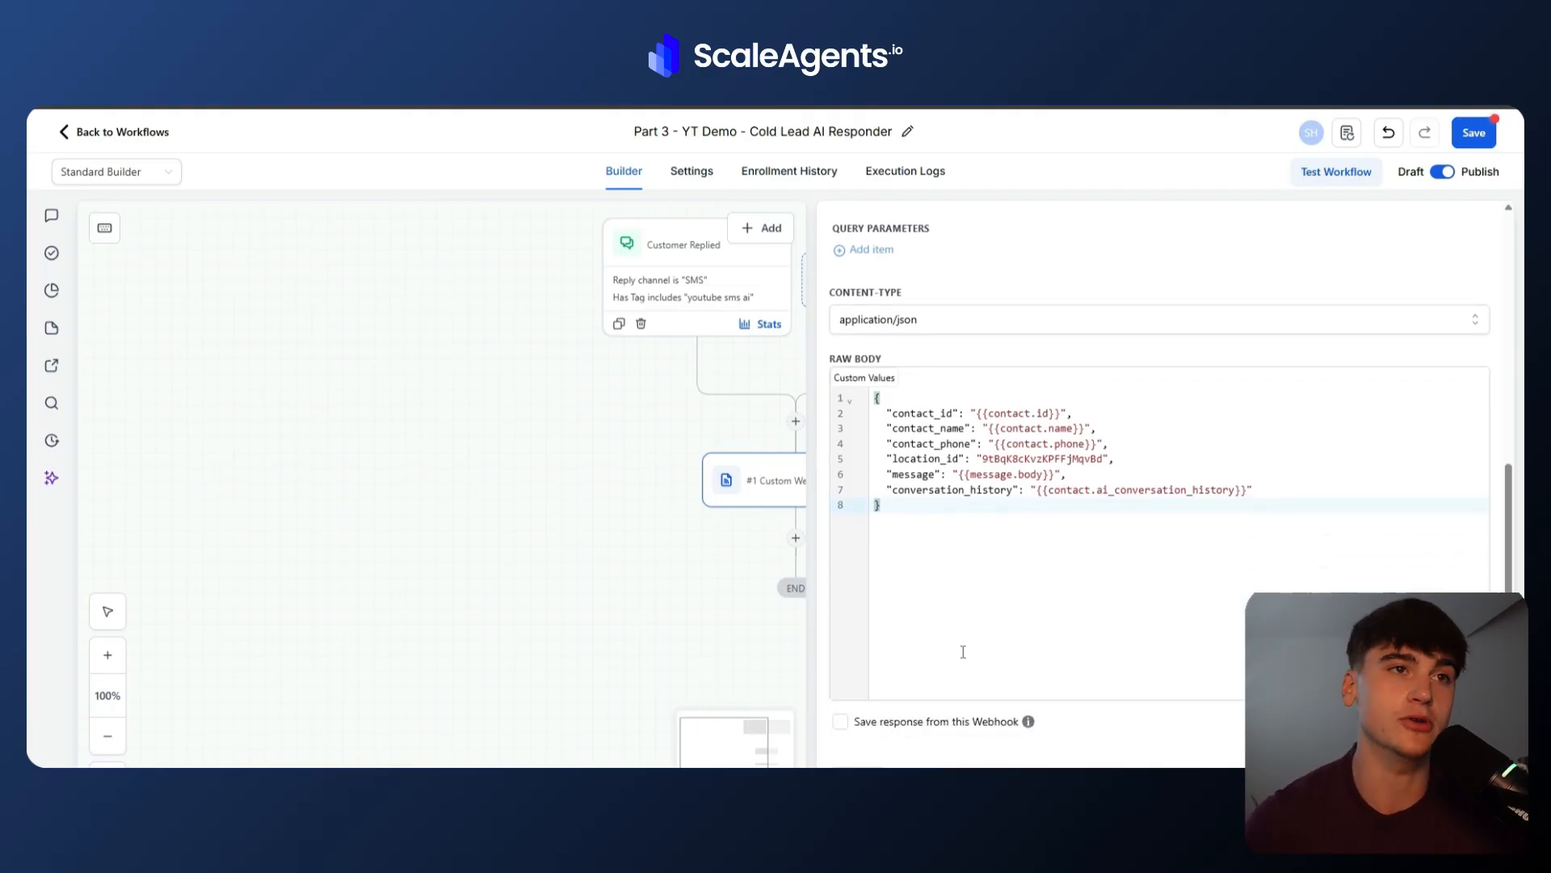
scroll(963, 651, up, 3)
scroll(963, 651, down, 1)
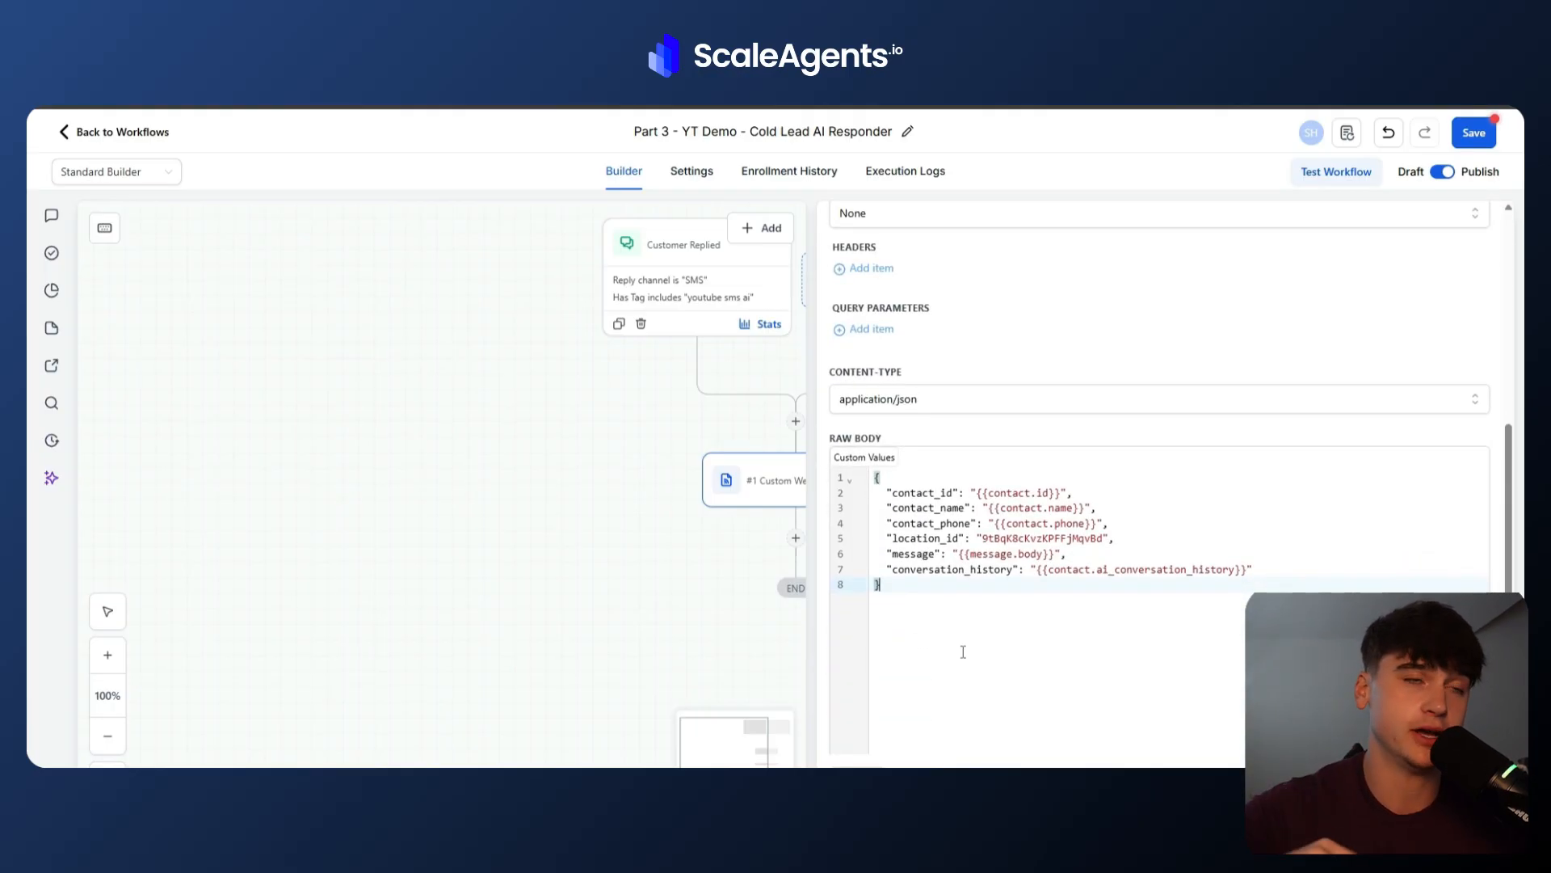
scroll(963, 651, up, 6)
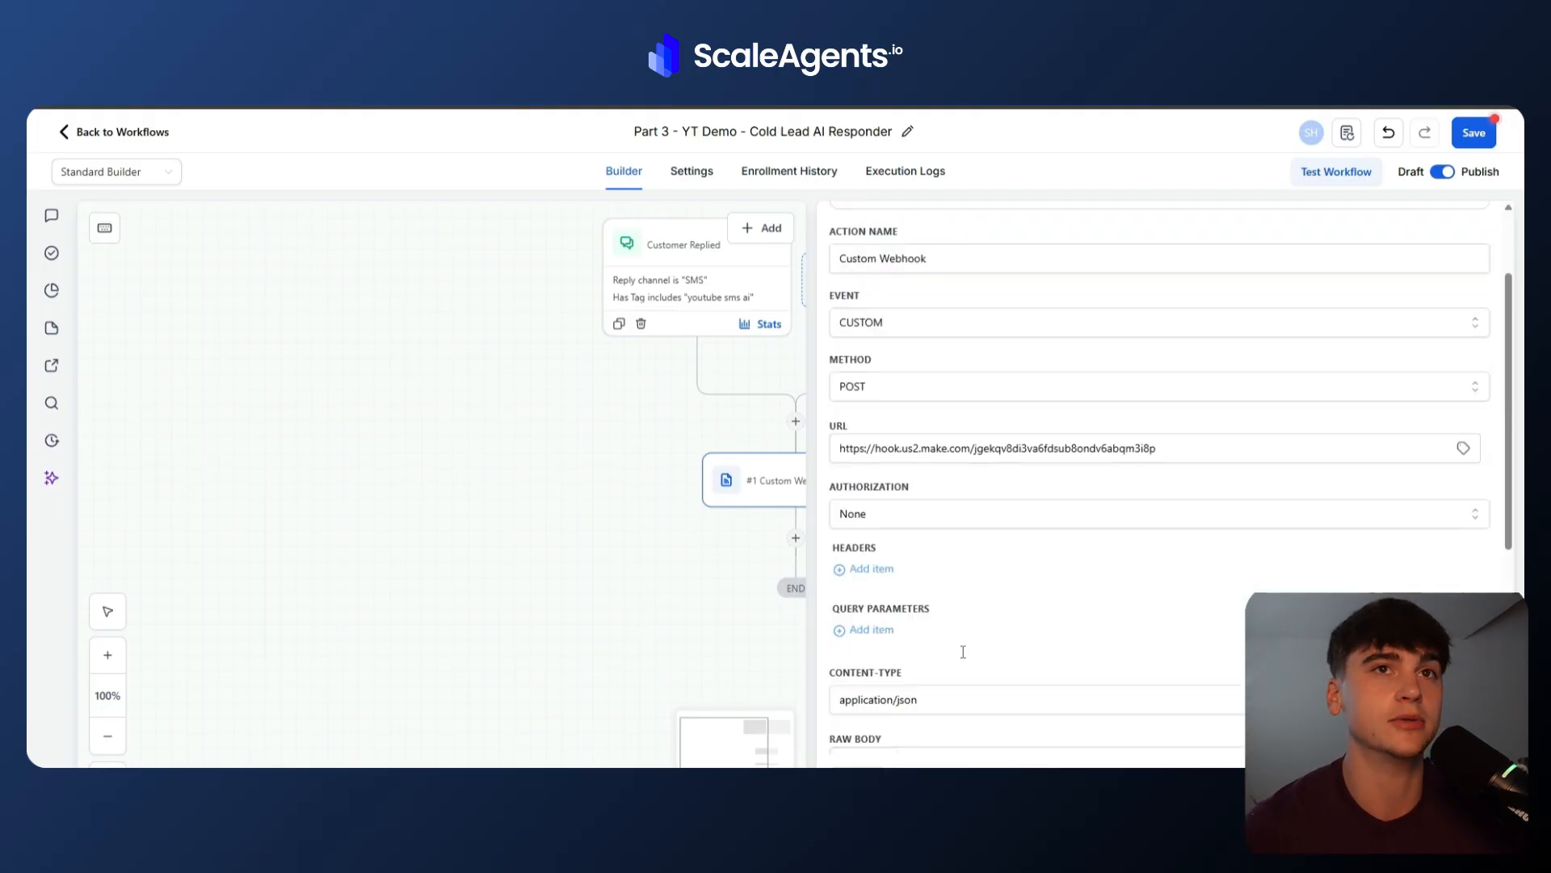
click(1479, 224)
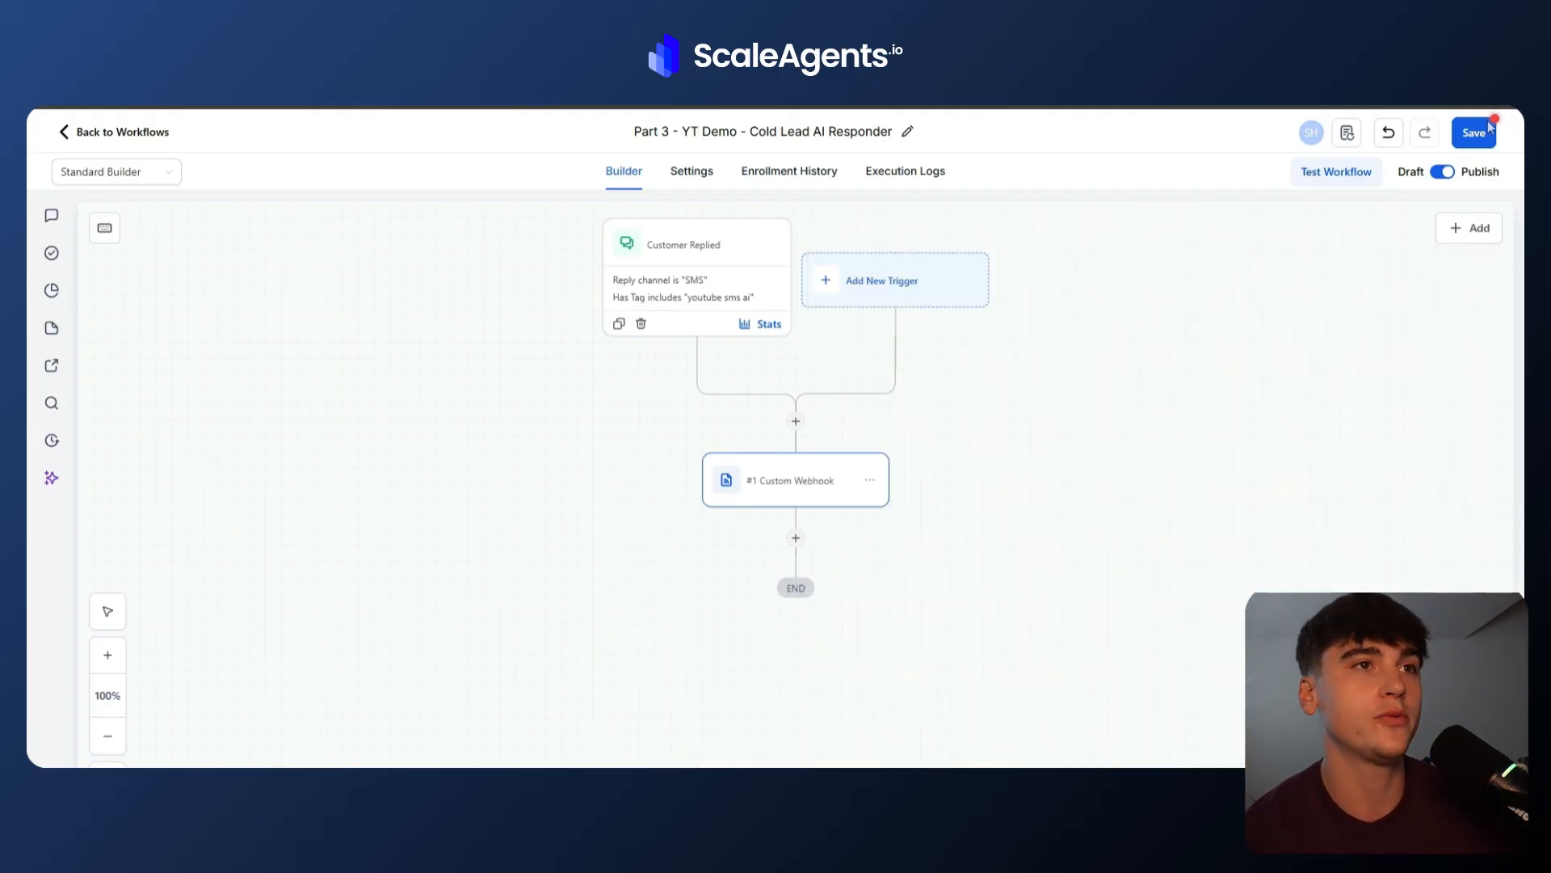
click(1475, 133)
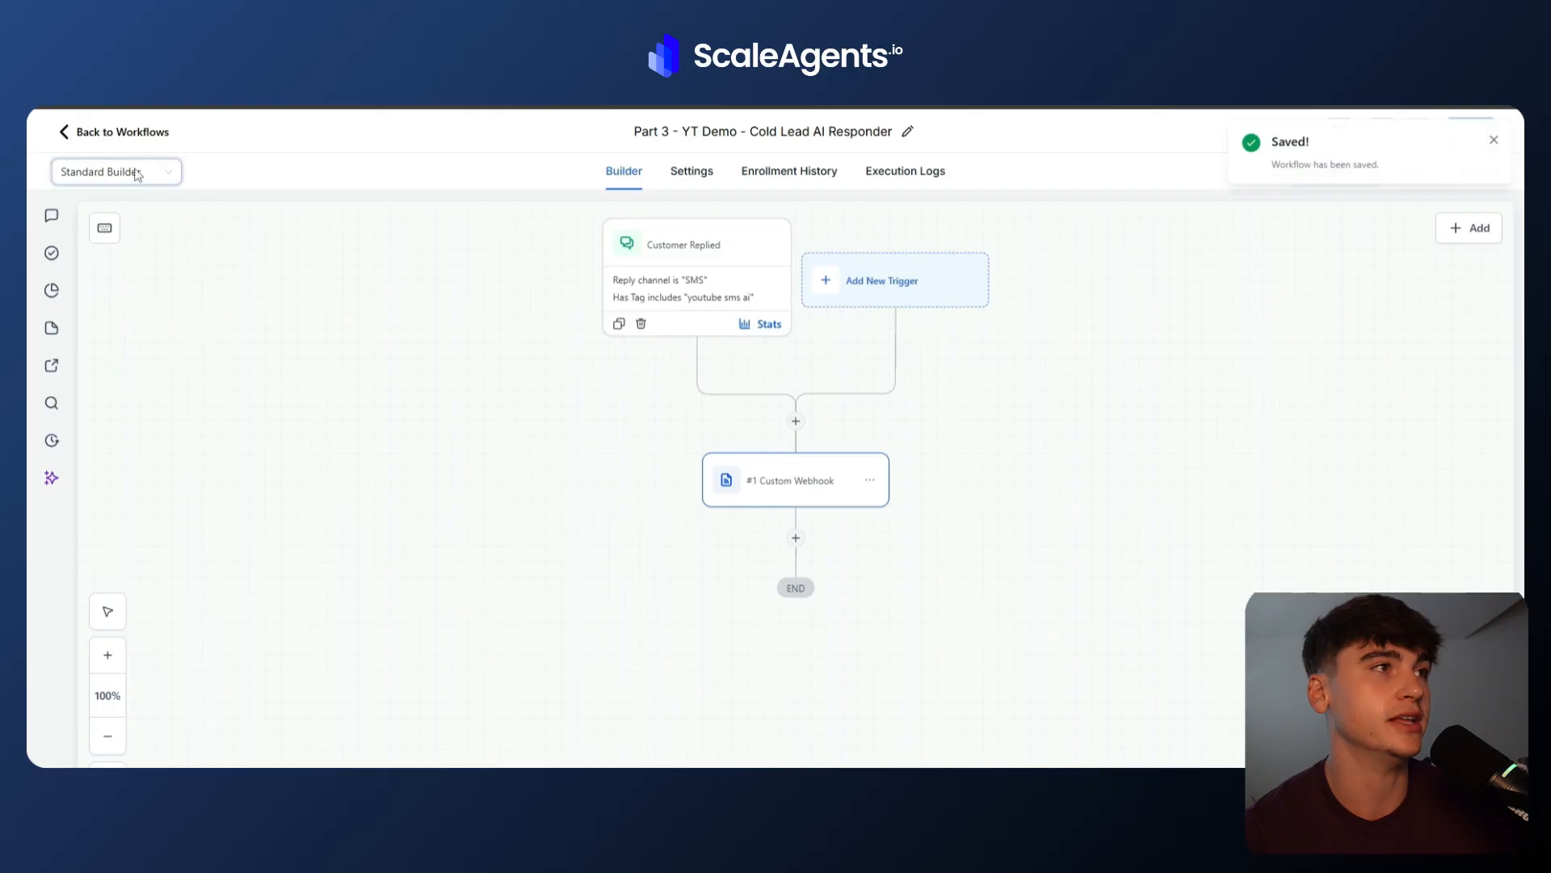
Return to the workflow list, reopen the Part 3 workflow's Custom Webhook action and review its raw body.
click(93, 133)
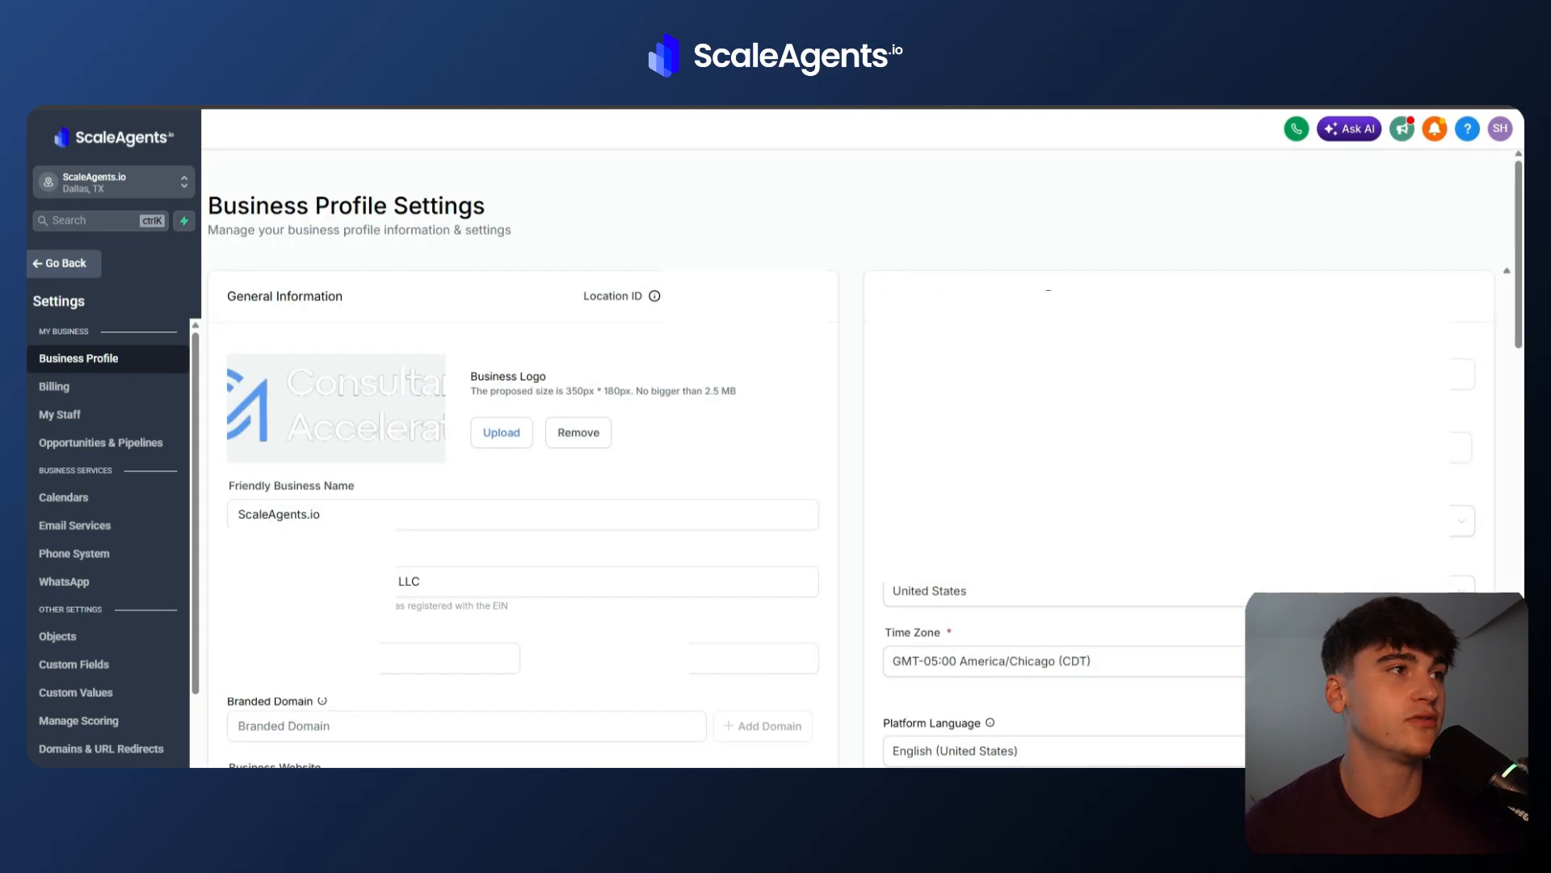
click(65, 263)
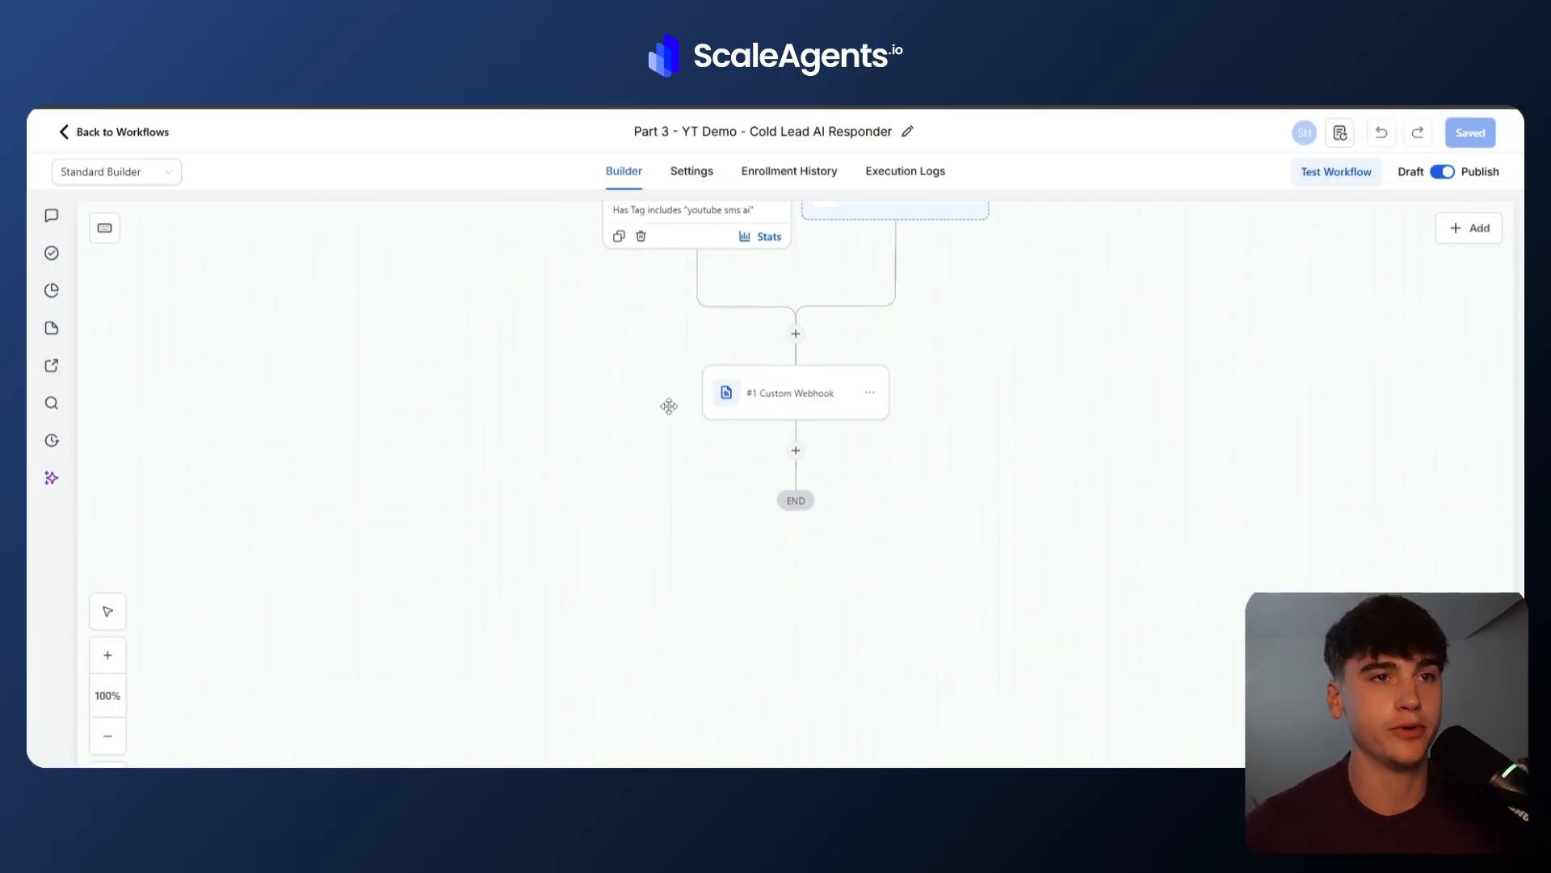
click(792, 393)
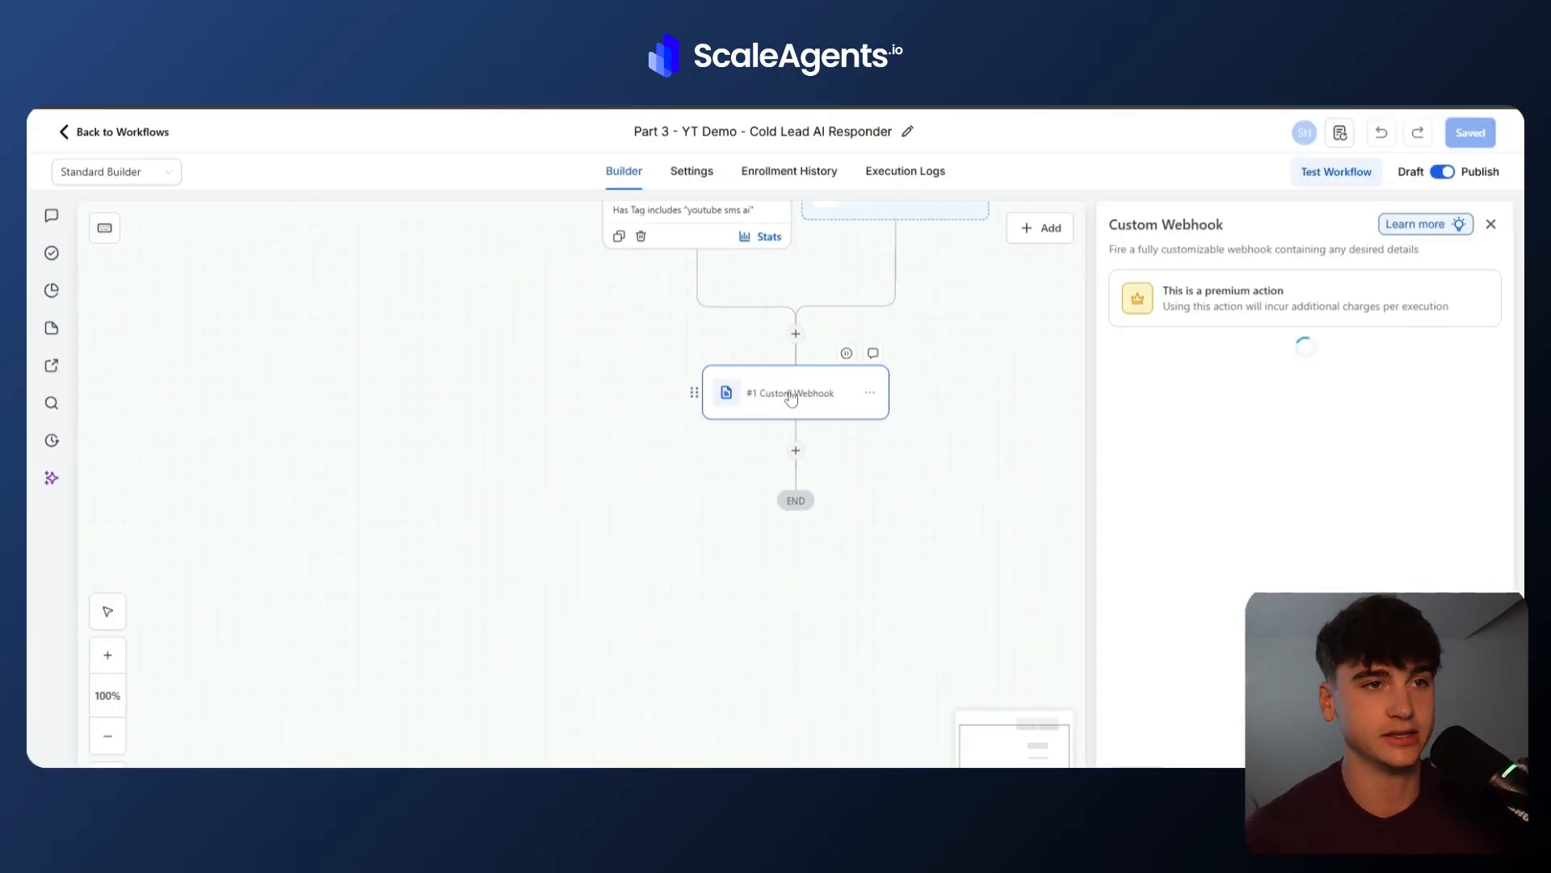
scroll(1327, 572, down, 5)
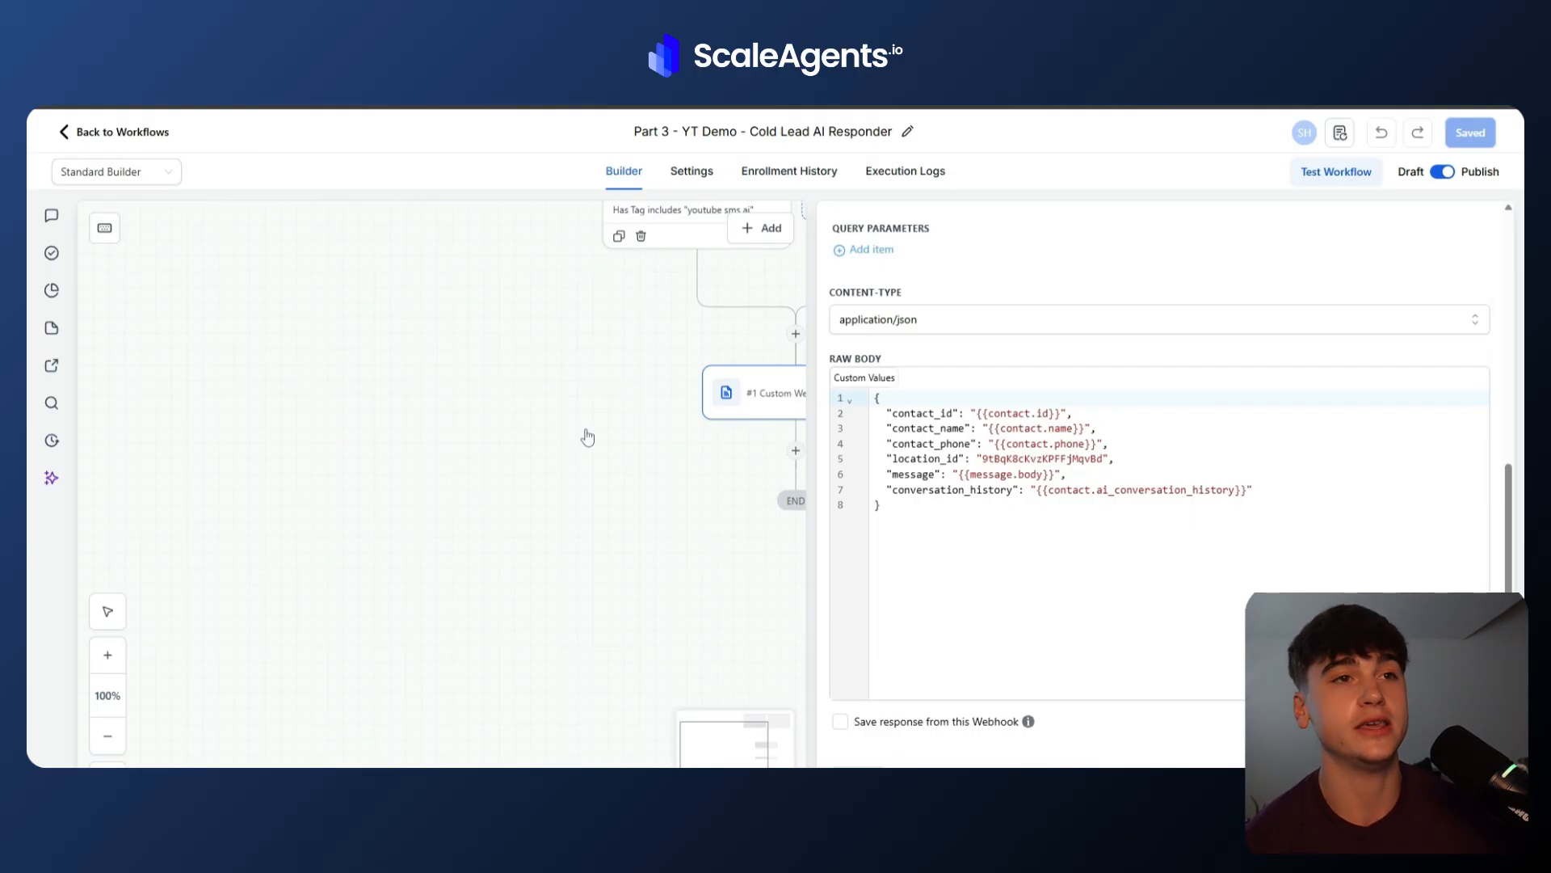
Switch to the YT Demo 1 - AI Cold Lead Booker scenario in Make.
click(1017, 844)
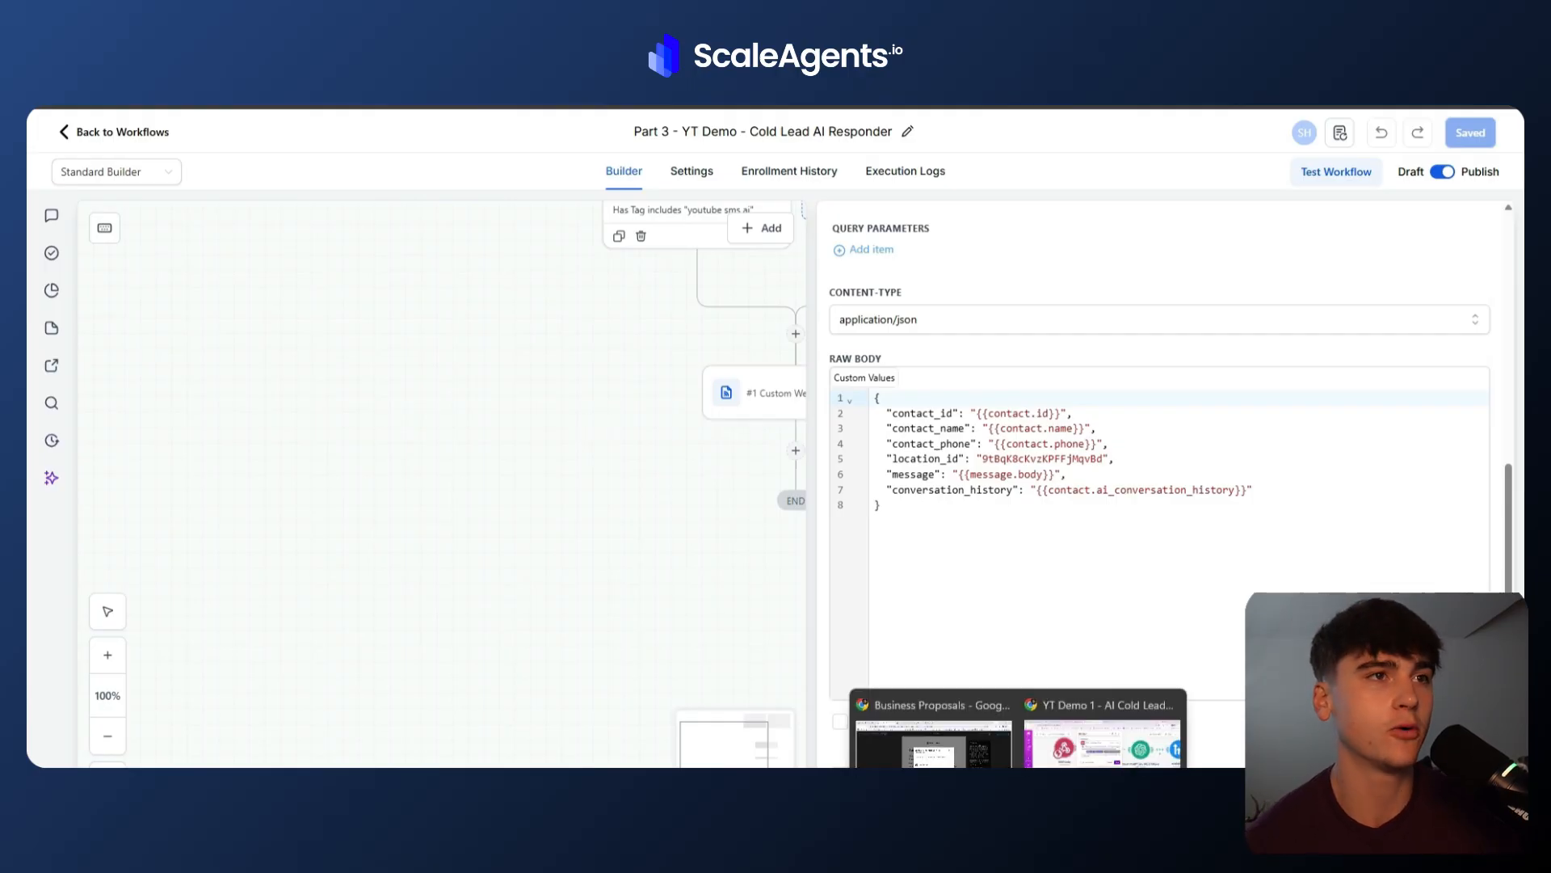
click(1102, 739)
click(683, 578)
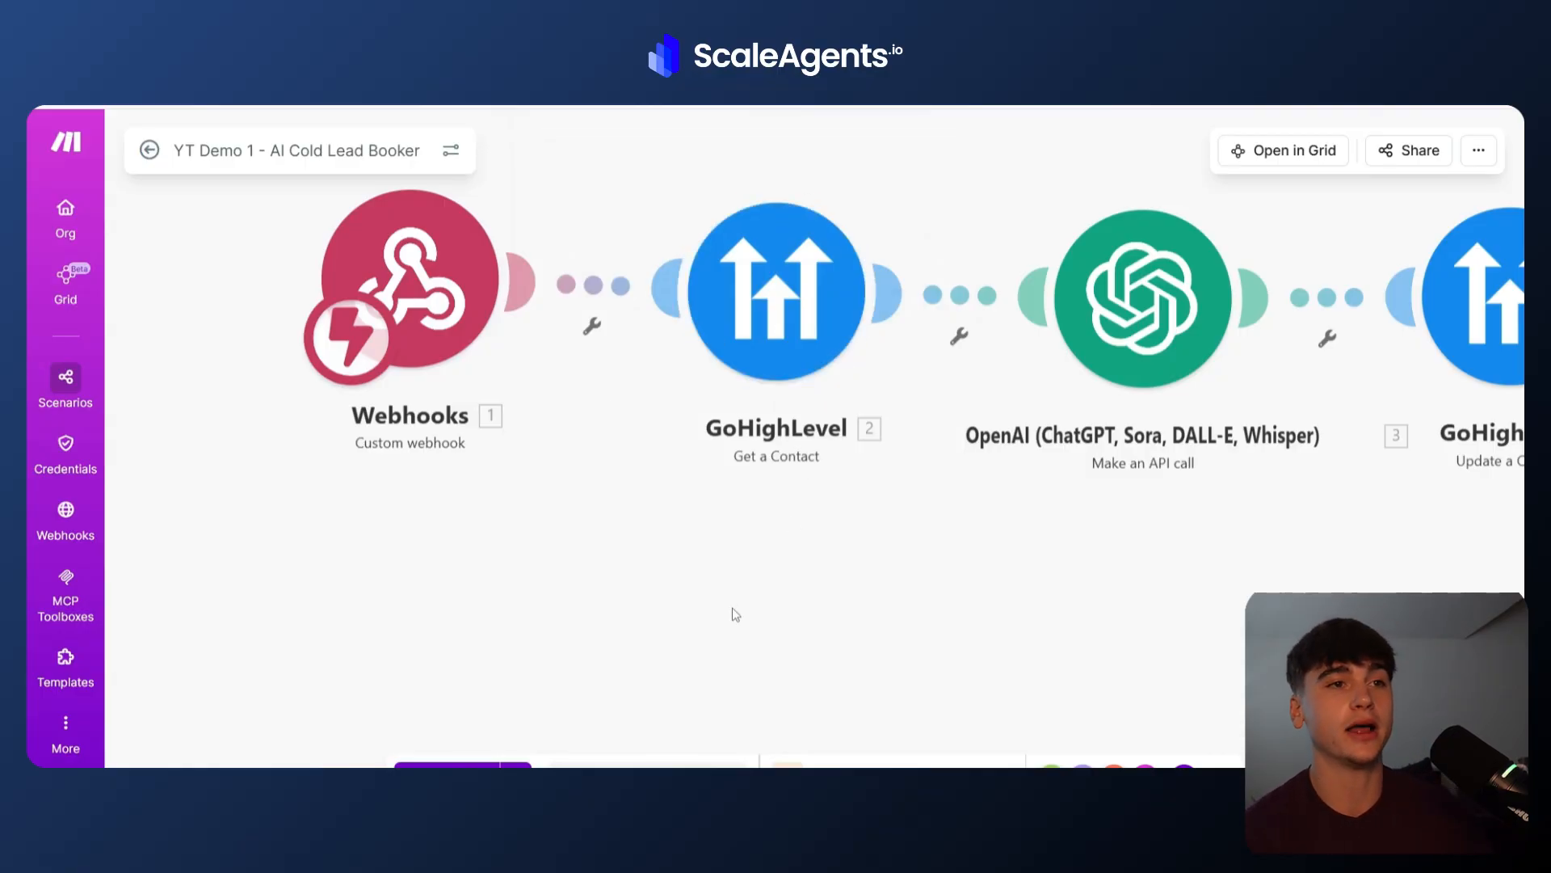
Try adding a GoHighLevel Get a Contact module and mapping its Contact ID to the webhook's contact_id.
right_click(764, 598)
click(780, 610)
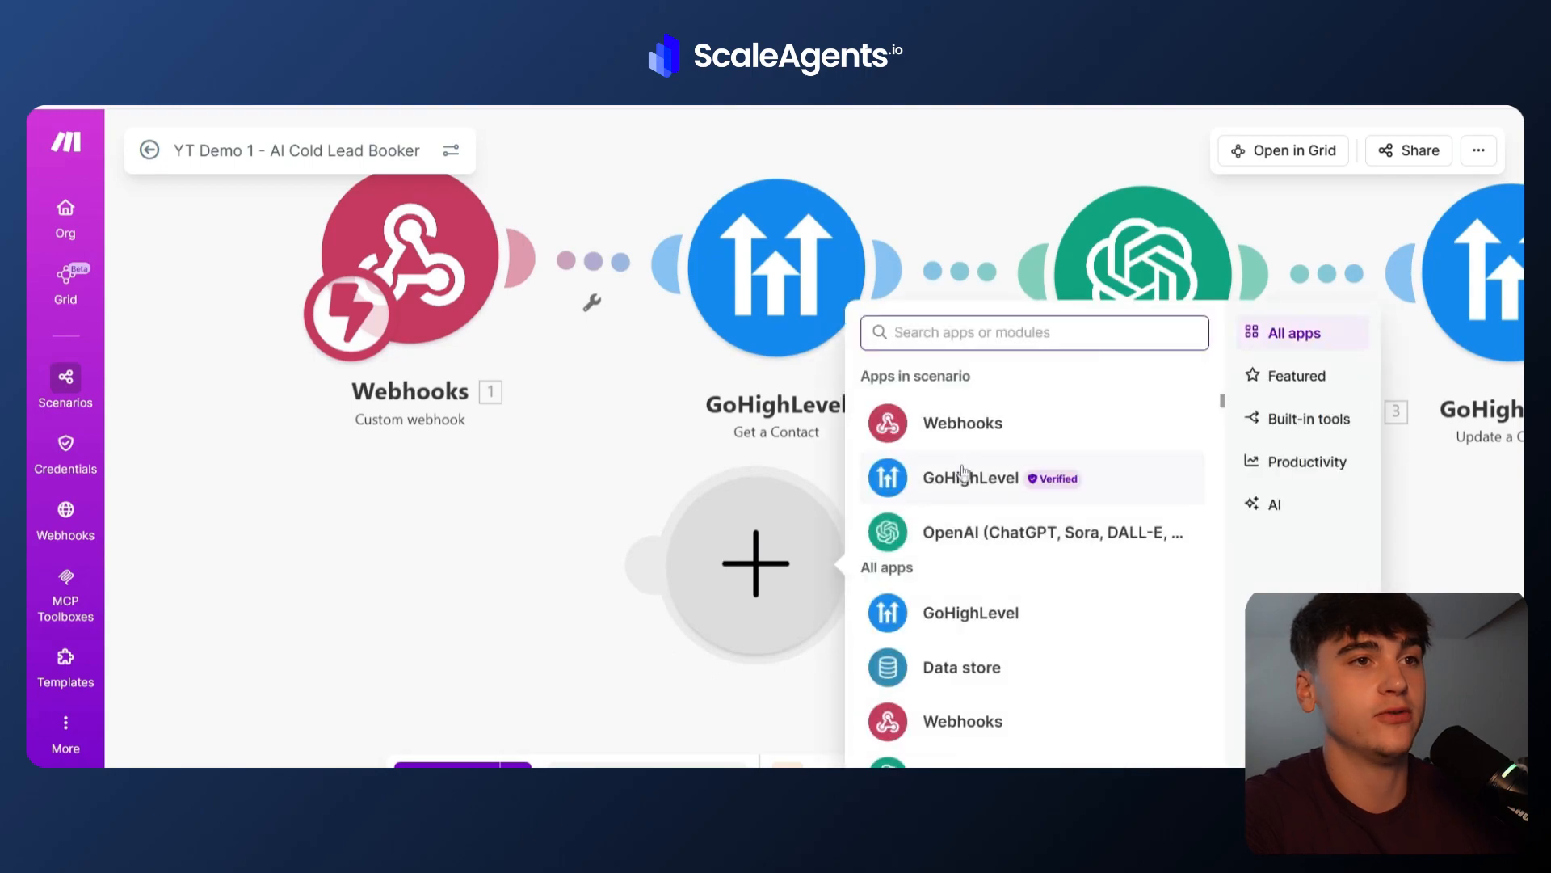
click(963, 474)
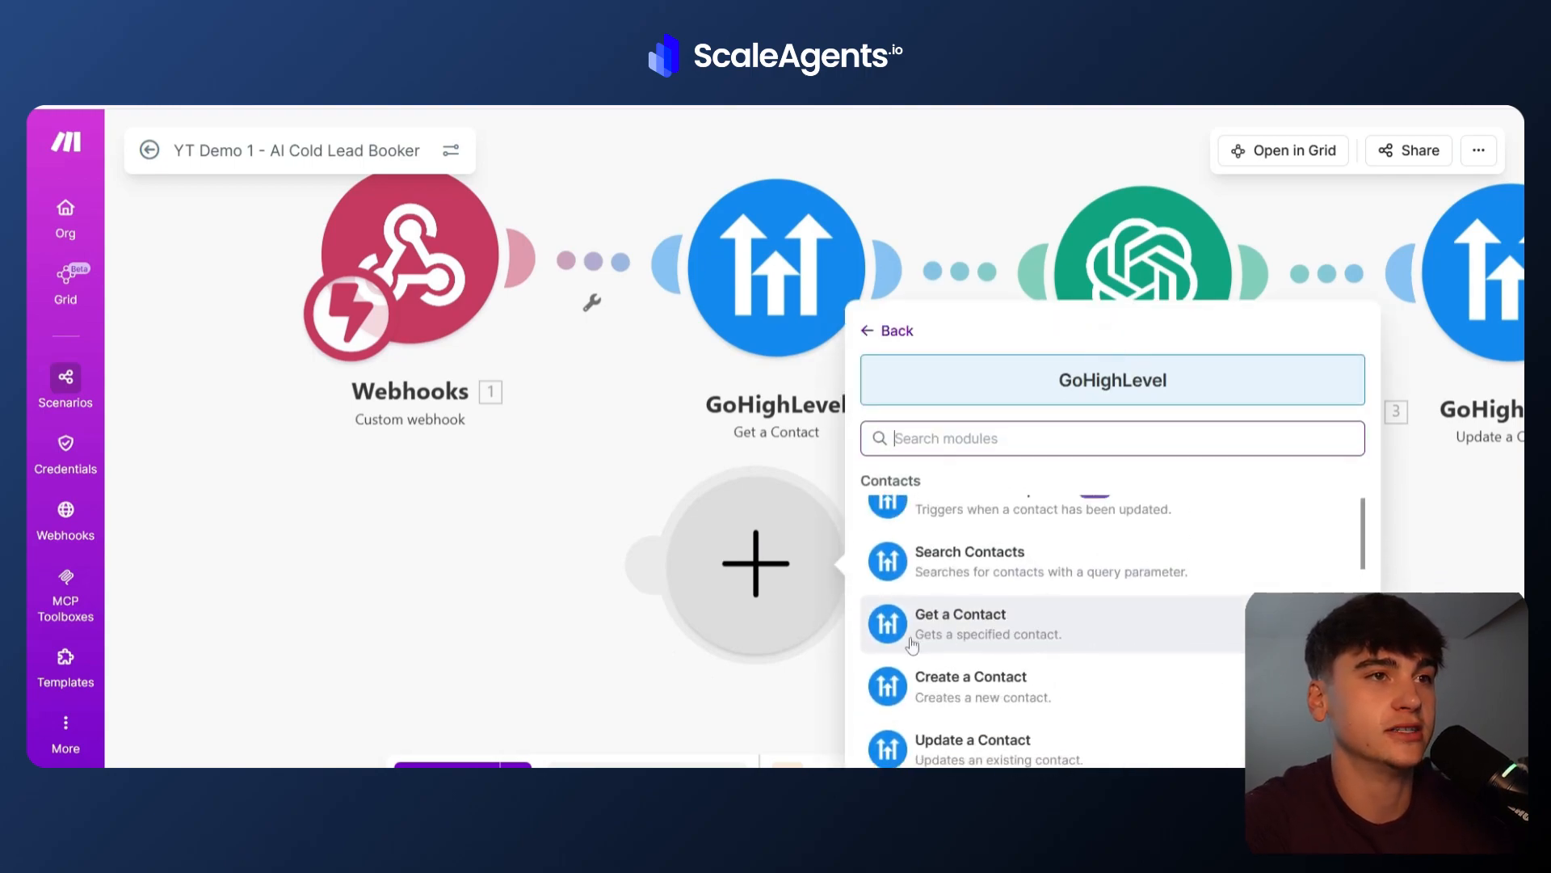
click(1014, 634)
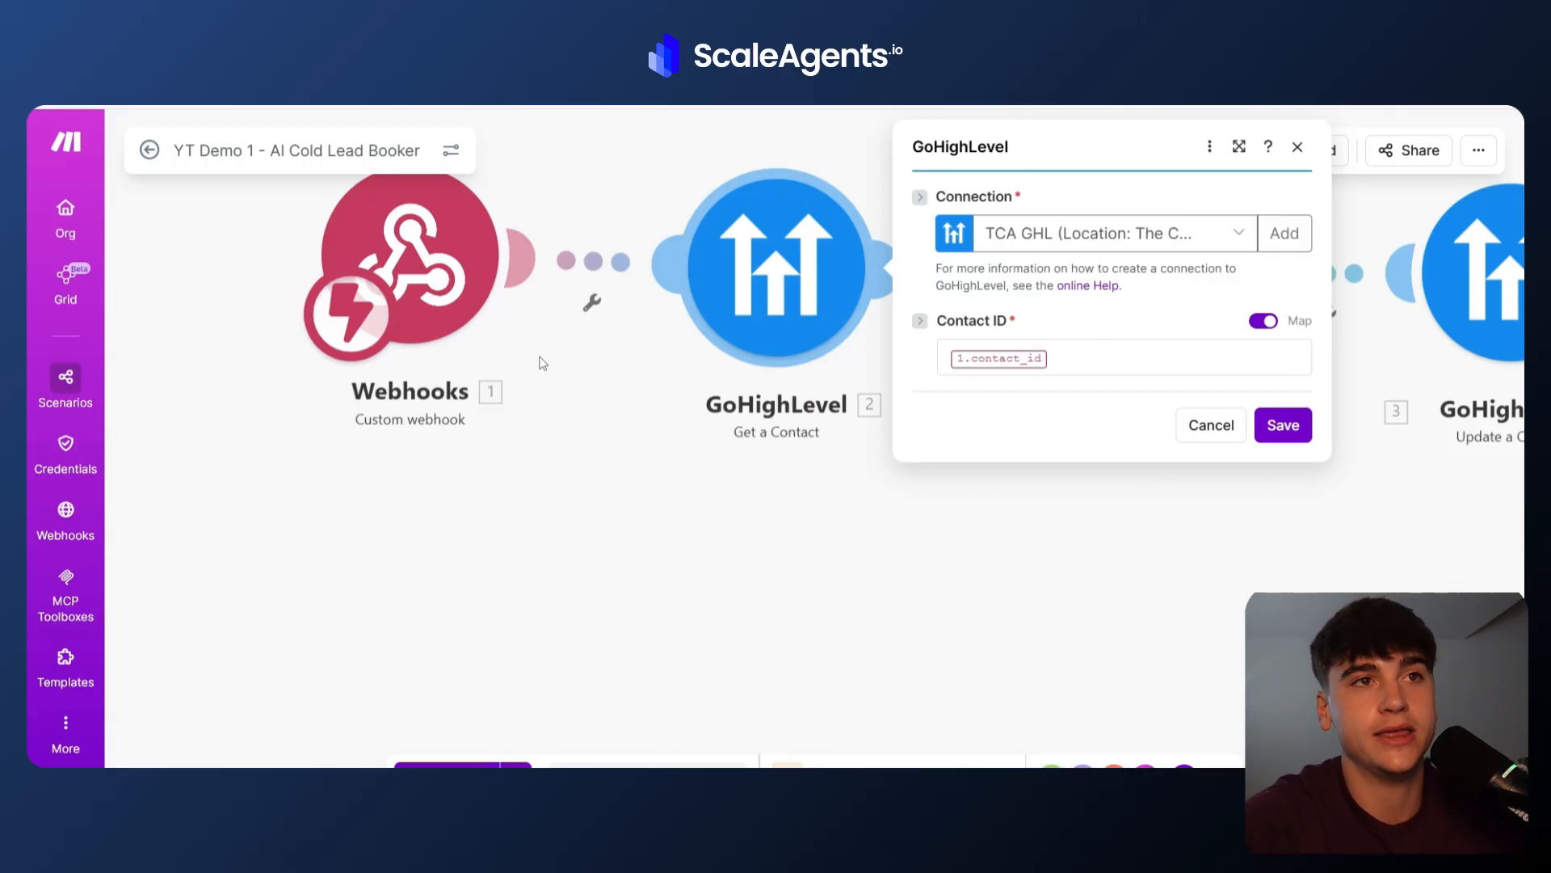
click(1060, 355)
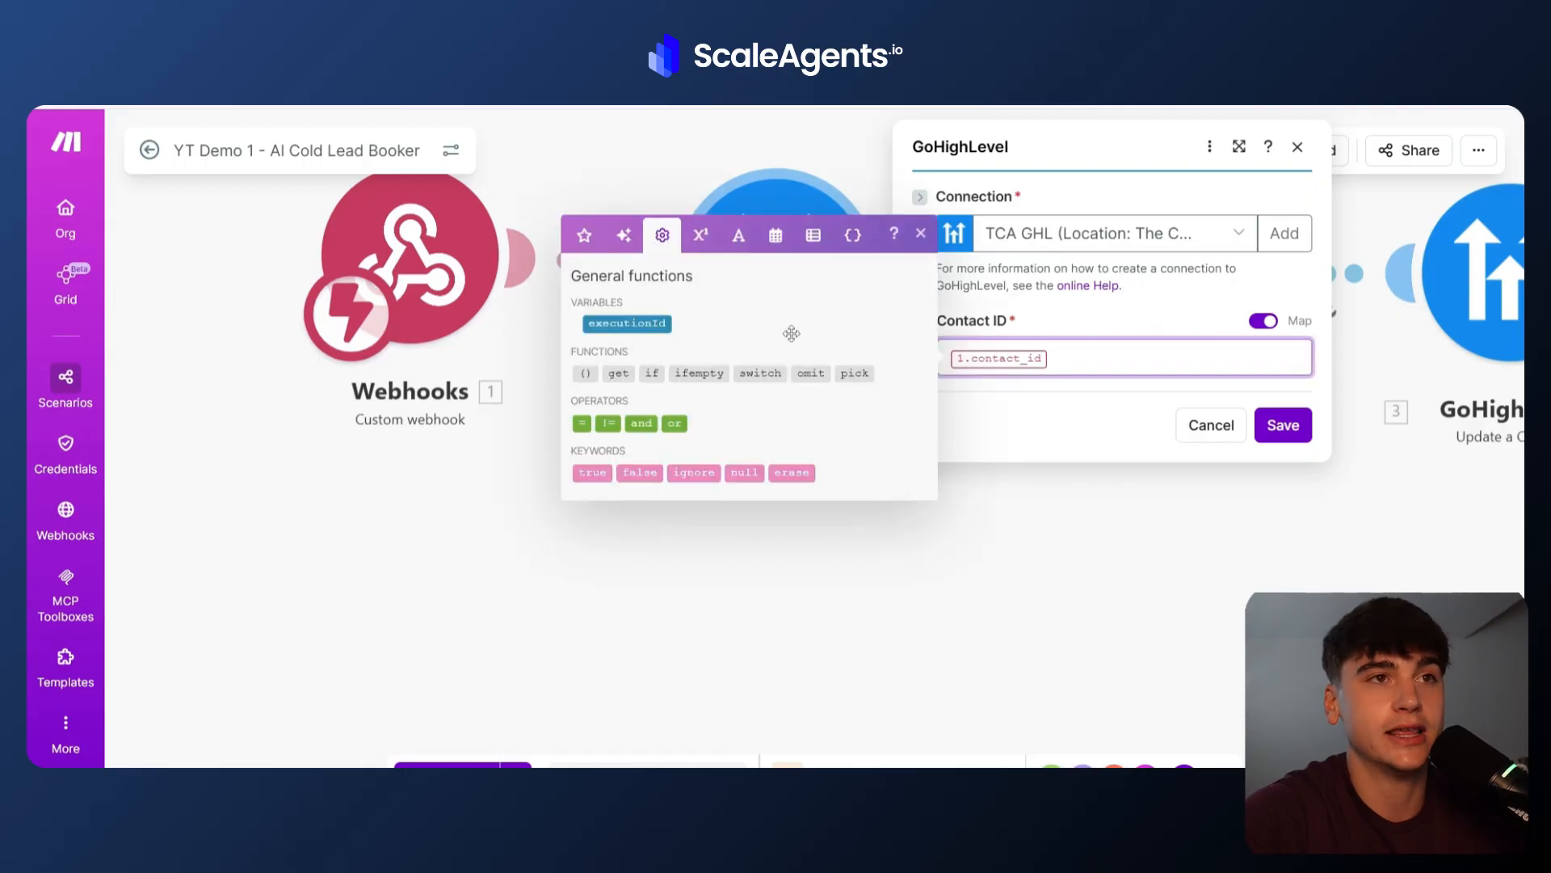
click(1135, 544)
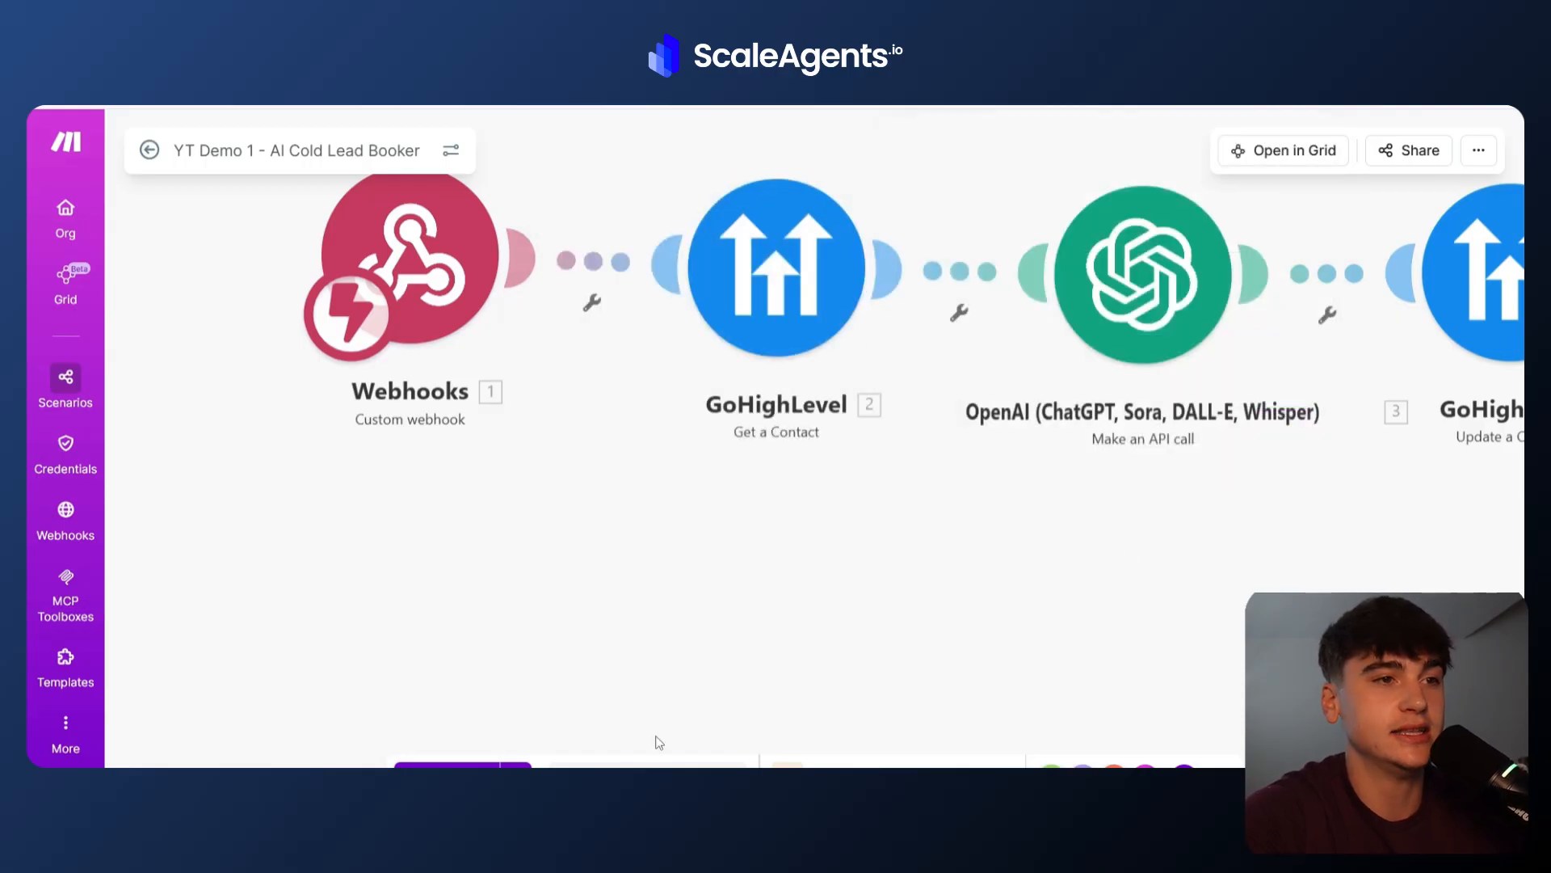
Run the scenario once so it waits for incoming webhook data.
click(763, 760)
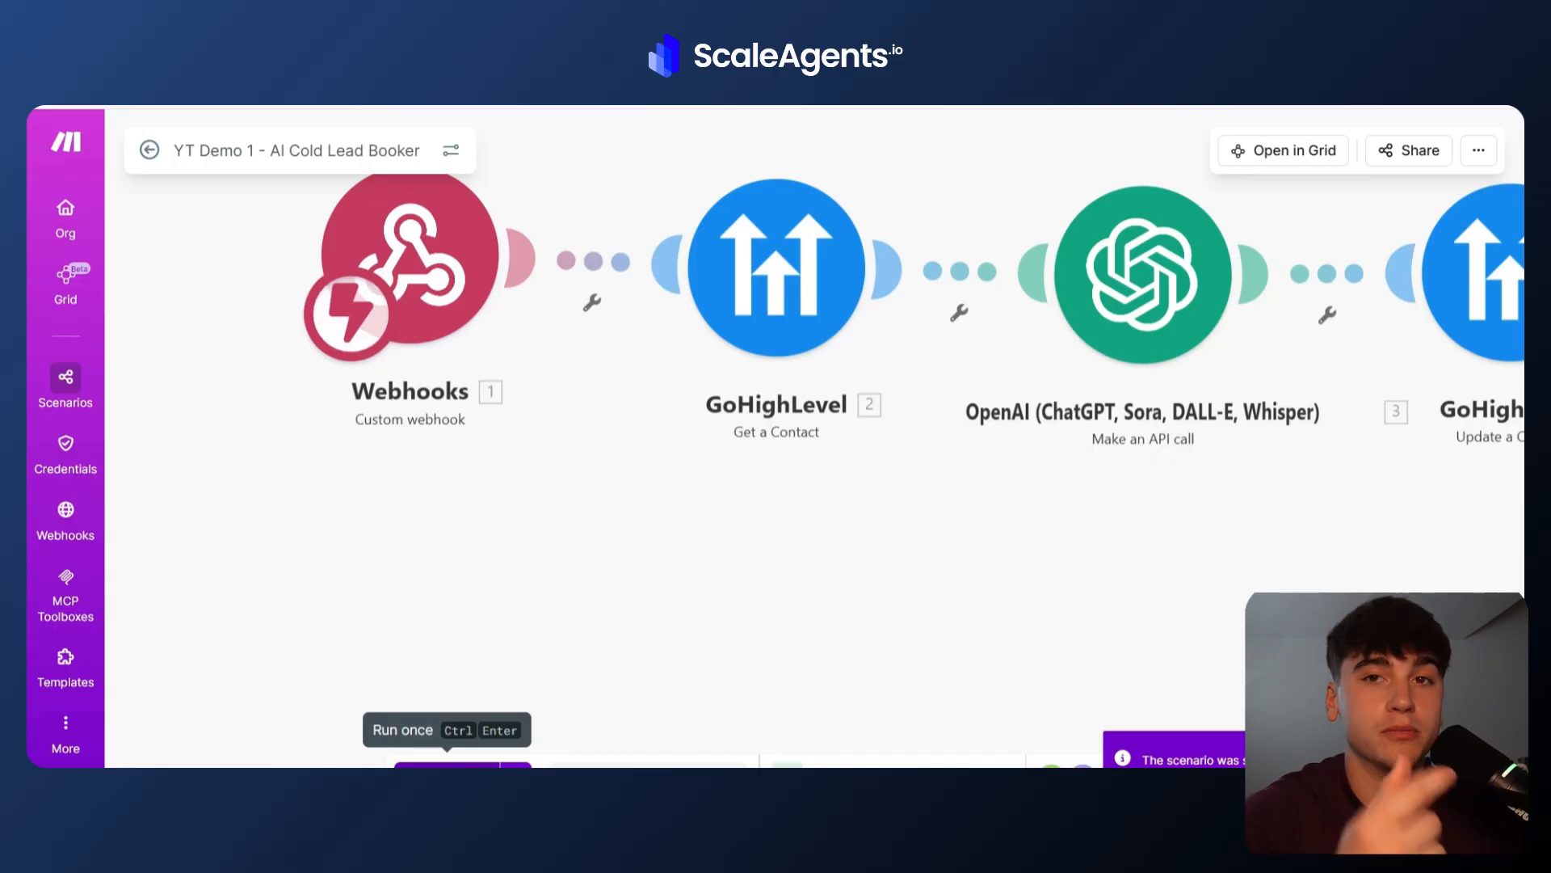
click(446, 764)
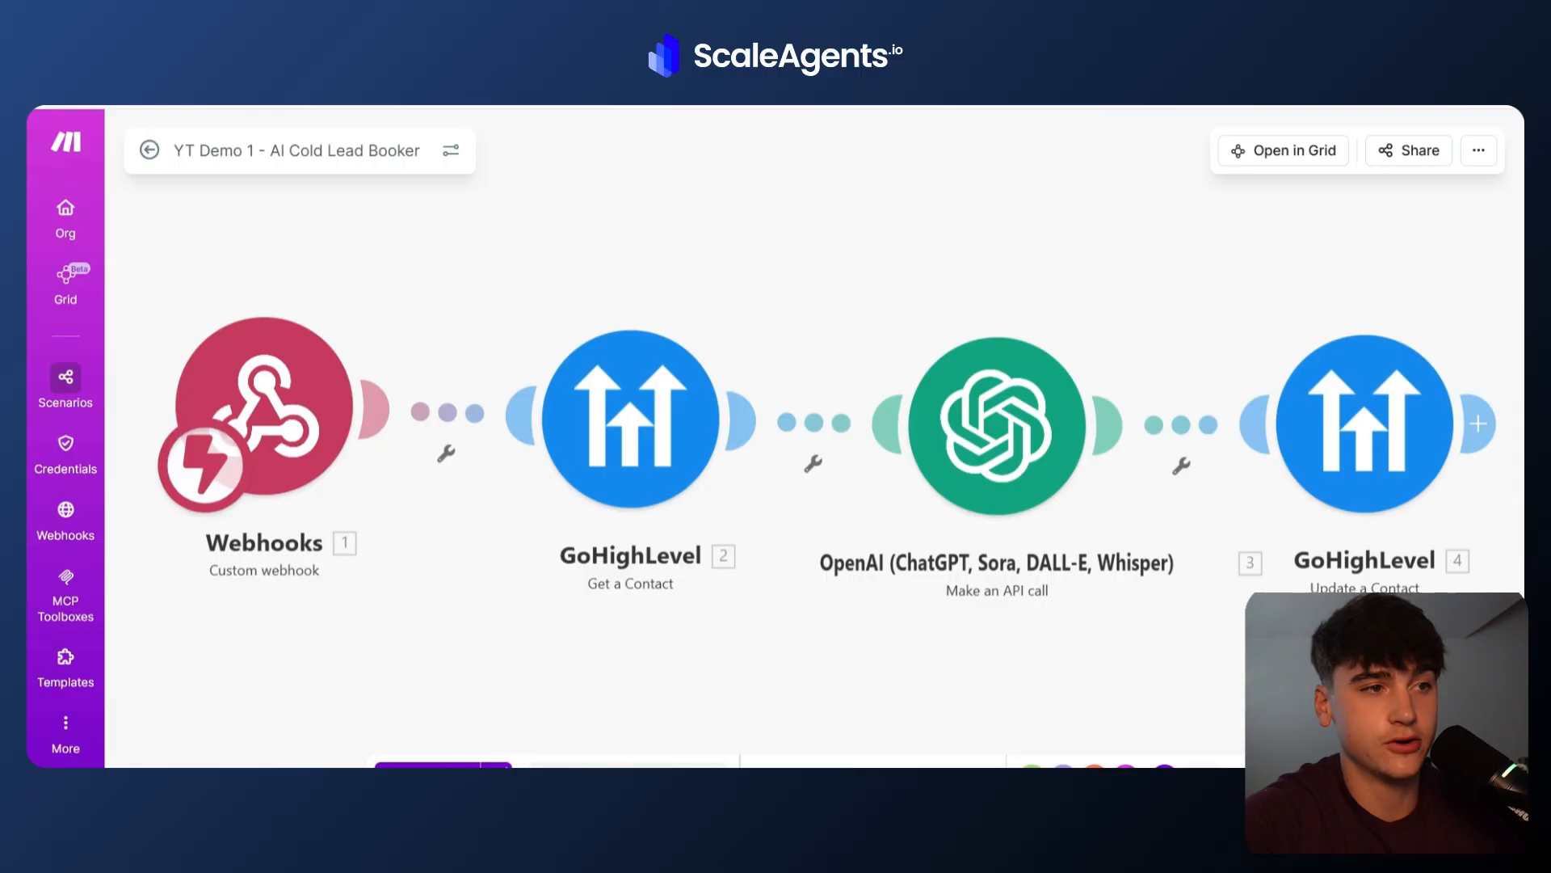
click(440, 764)
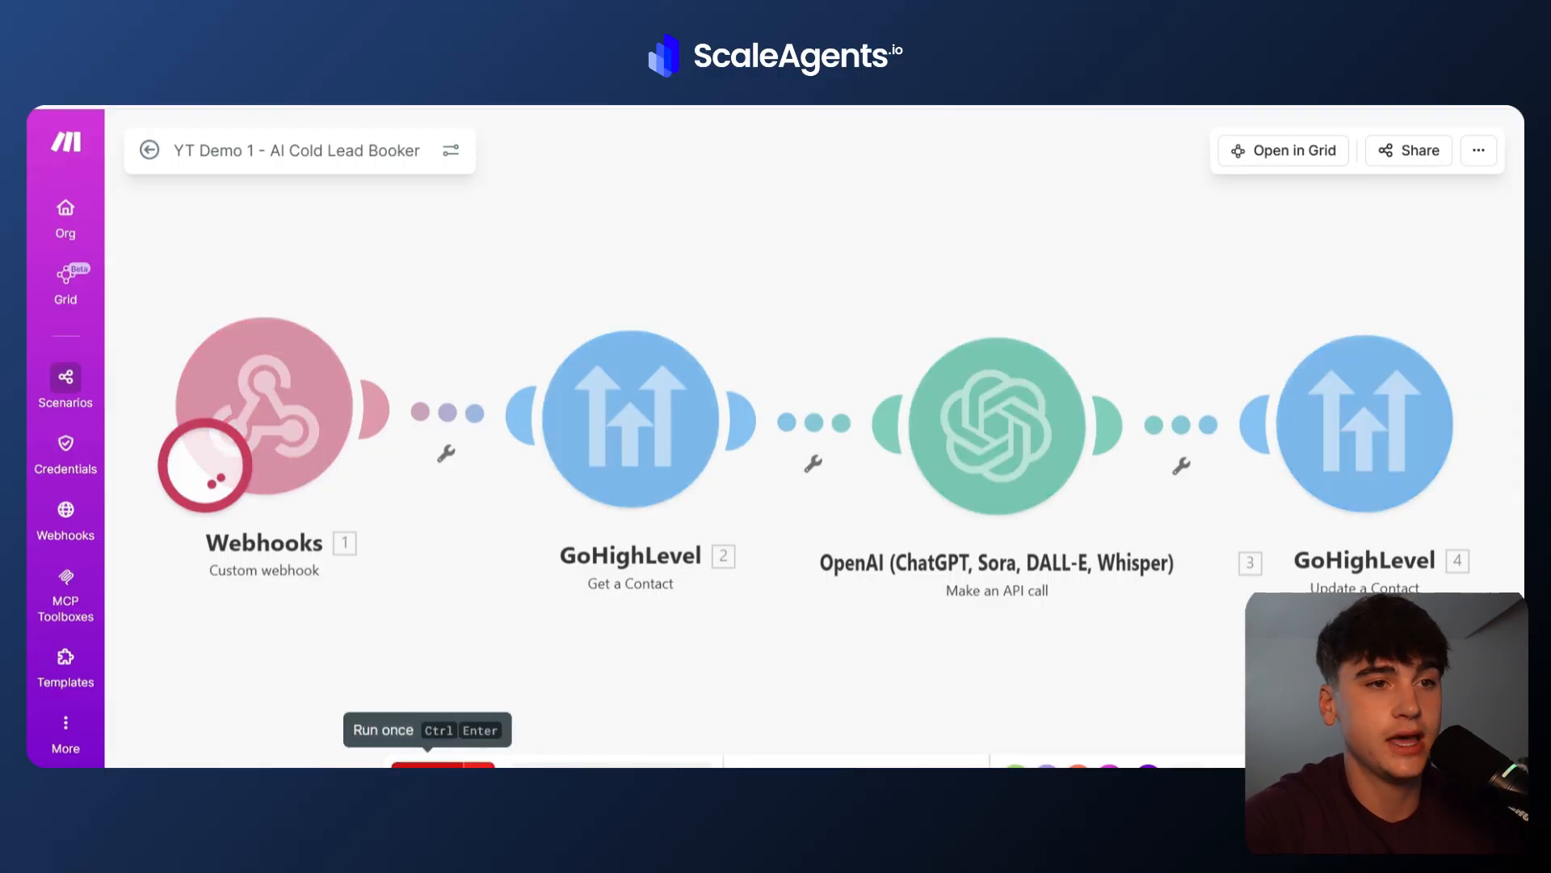
Switch to ScaleAgents, go back to the workflow list and open the Part 2 - YT Demo - Initial SMS Message workflow.
click(904, 719)
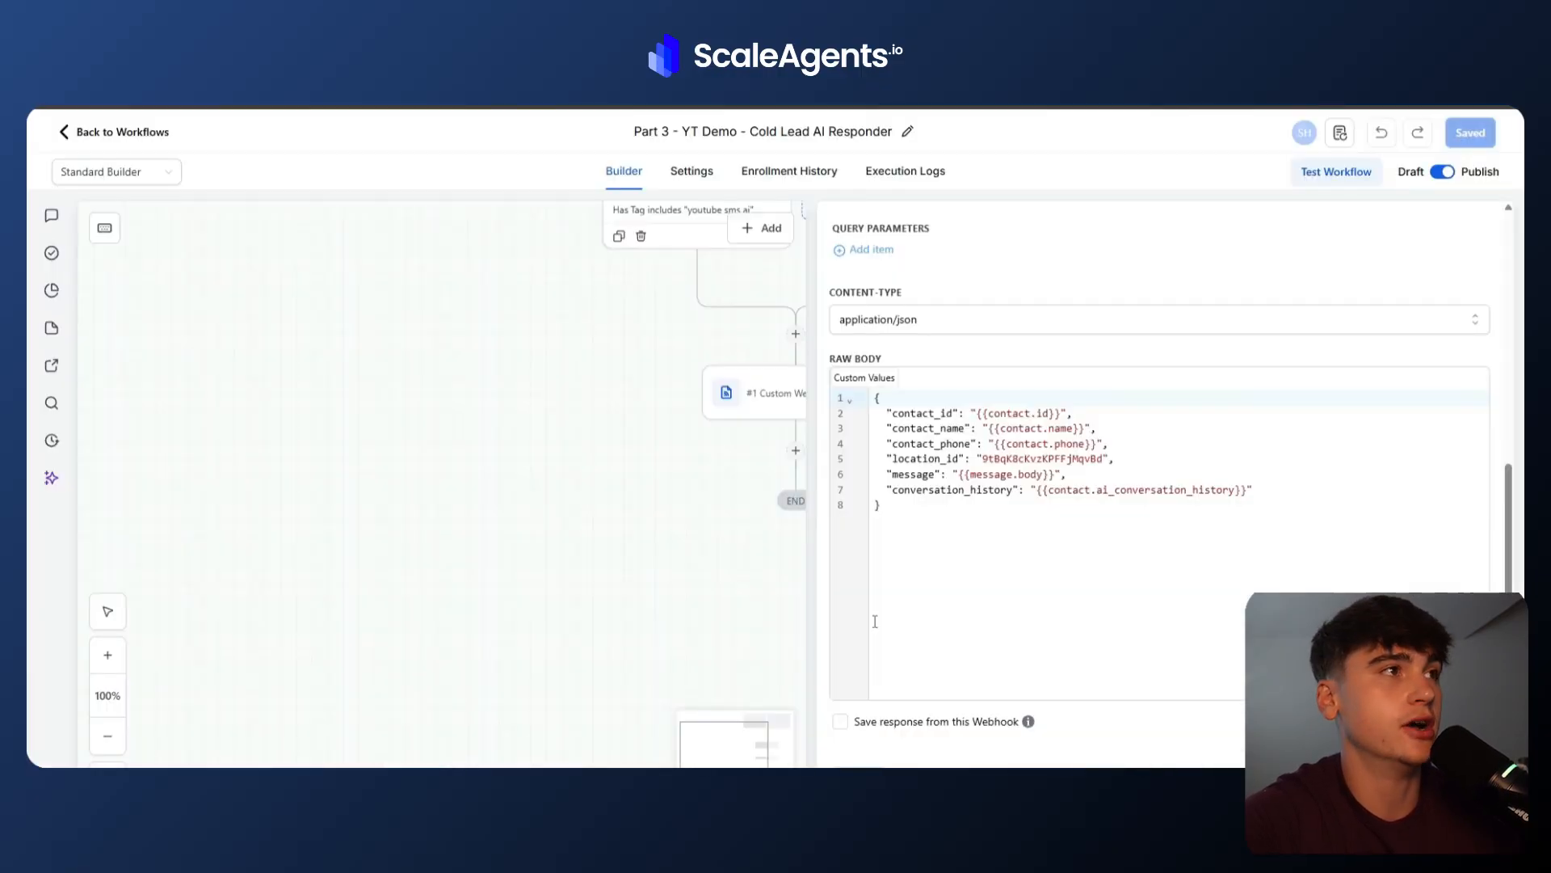
click(78, 142)
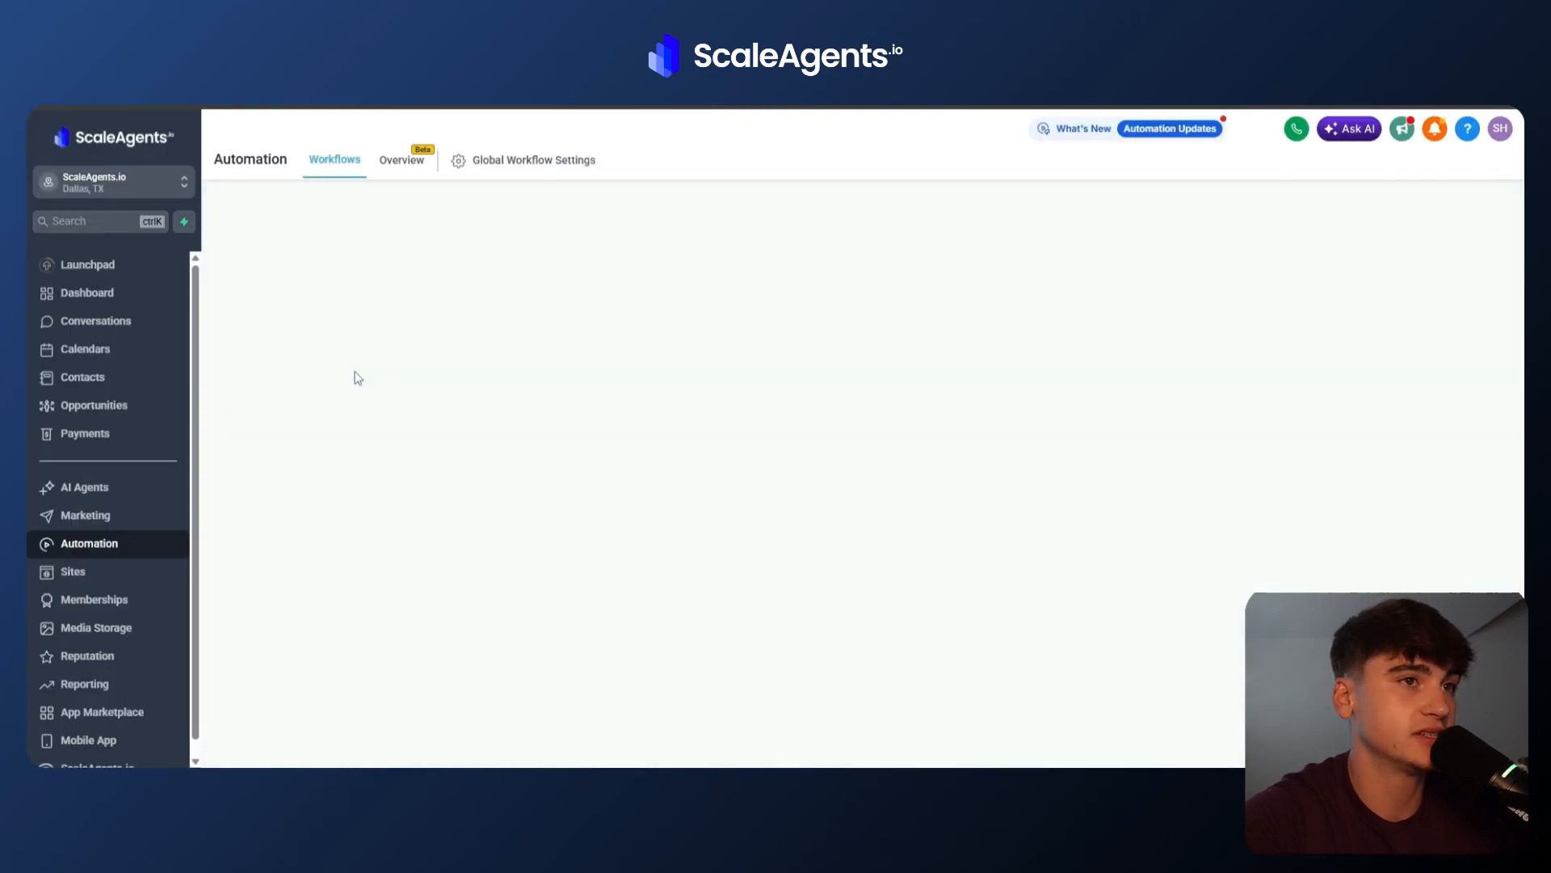
click(436, 458)
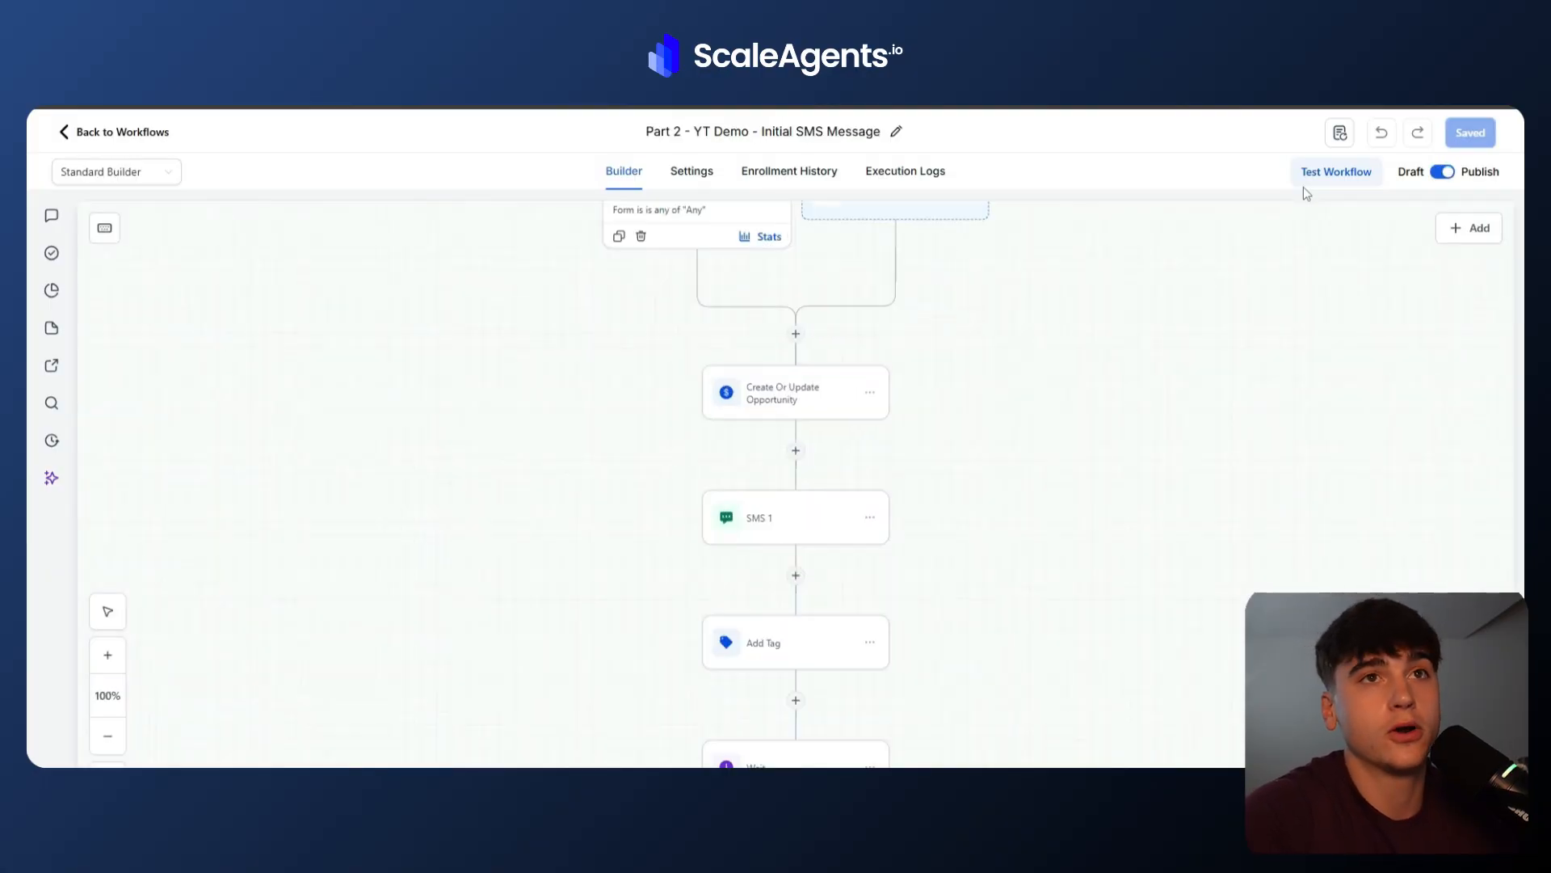
click(1310, 176)
click(969, 269)
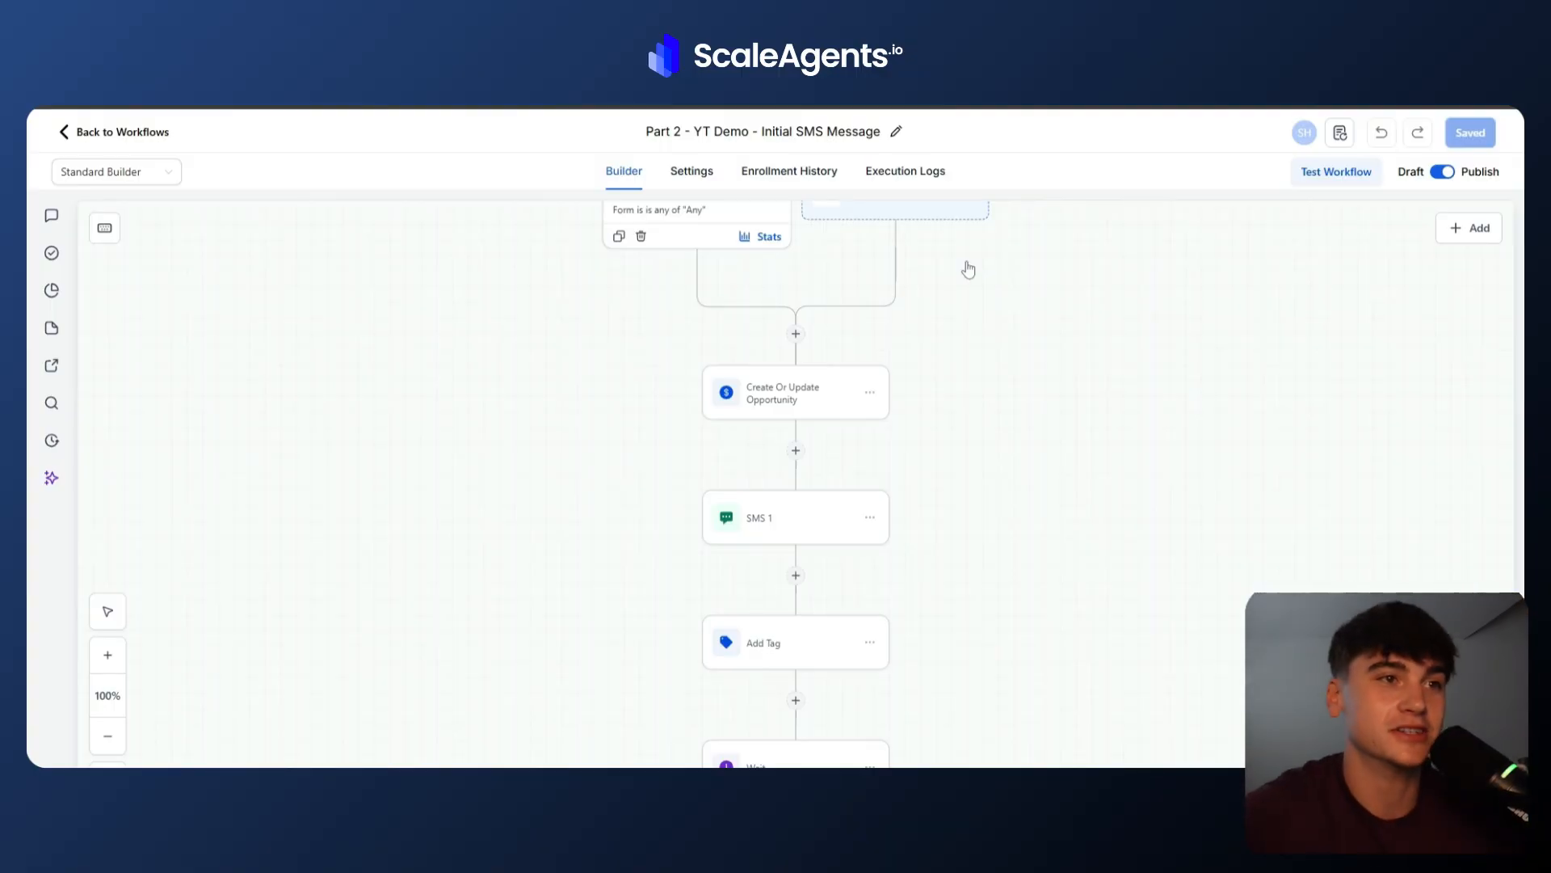
Review the SMS 1, Add Tag and Wait actions' settings, then close the action panel.
click(802, 532)
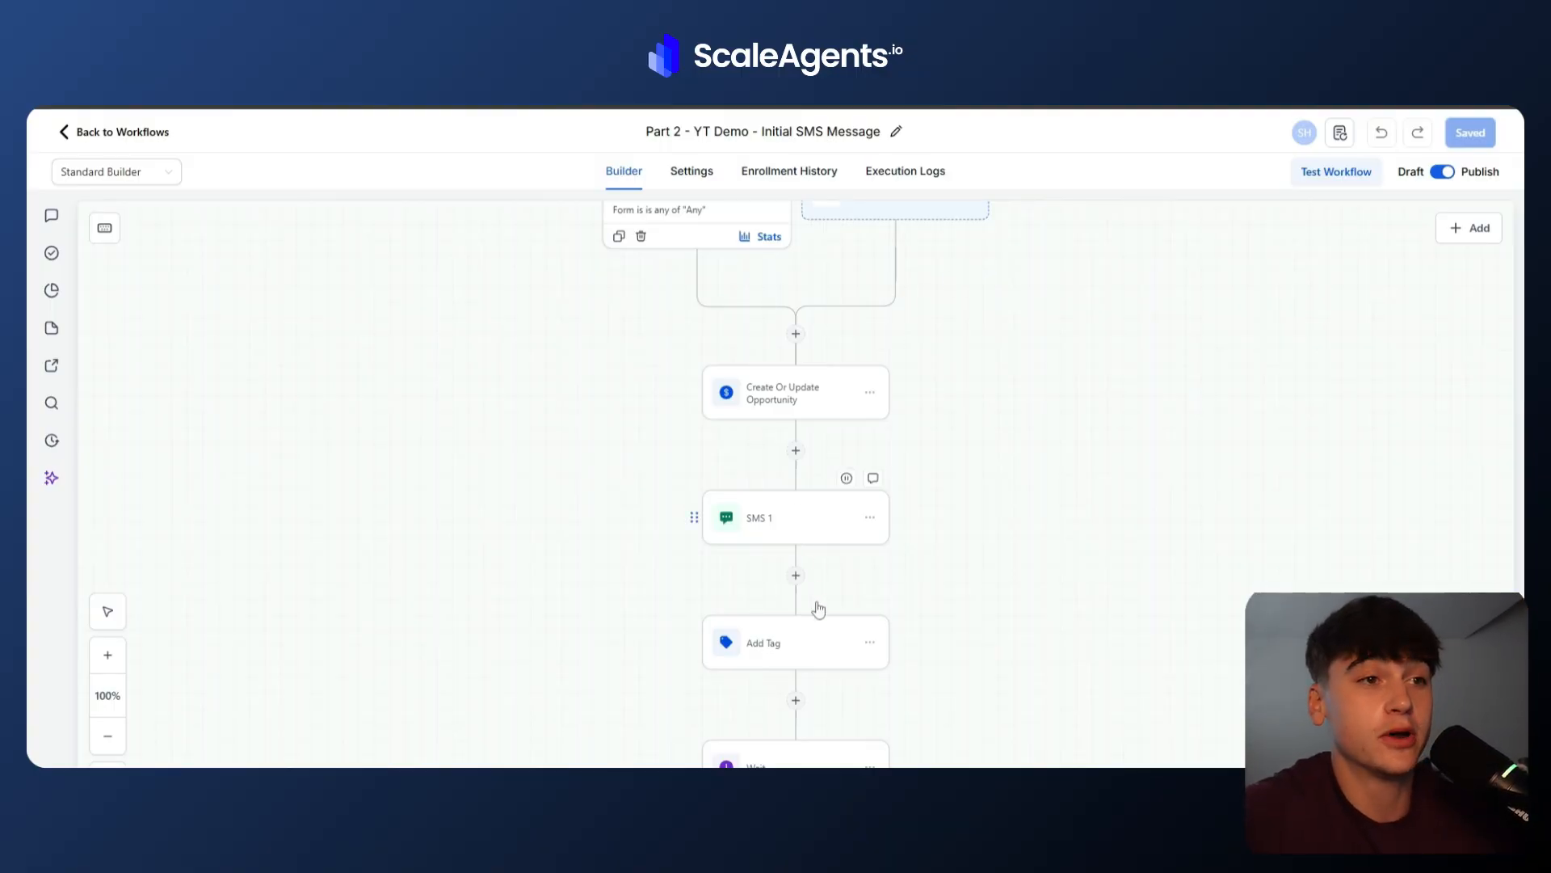
click(780, 667)
click(759, 760)
scroll(760, 759, down, 5)
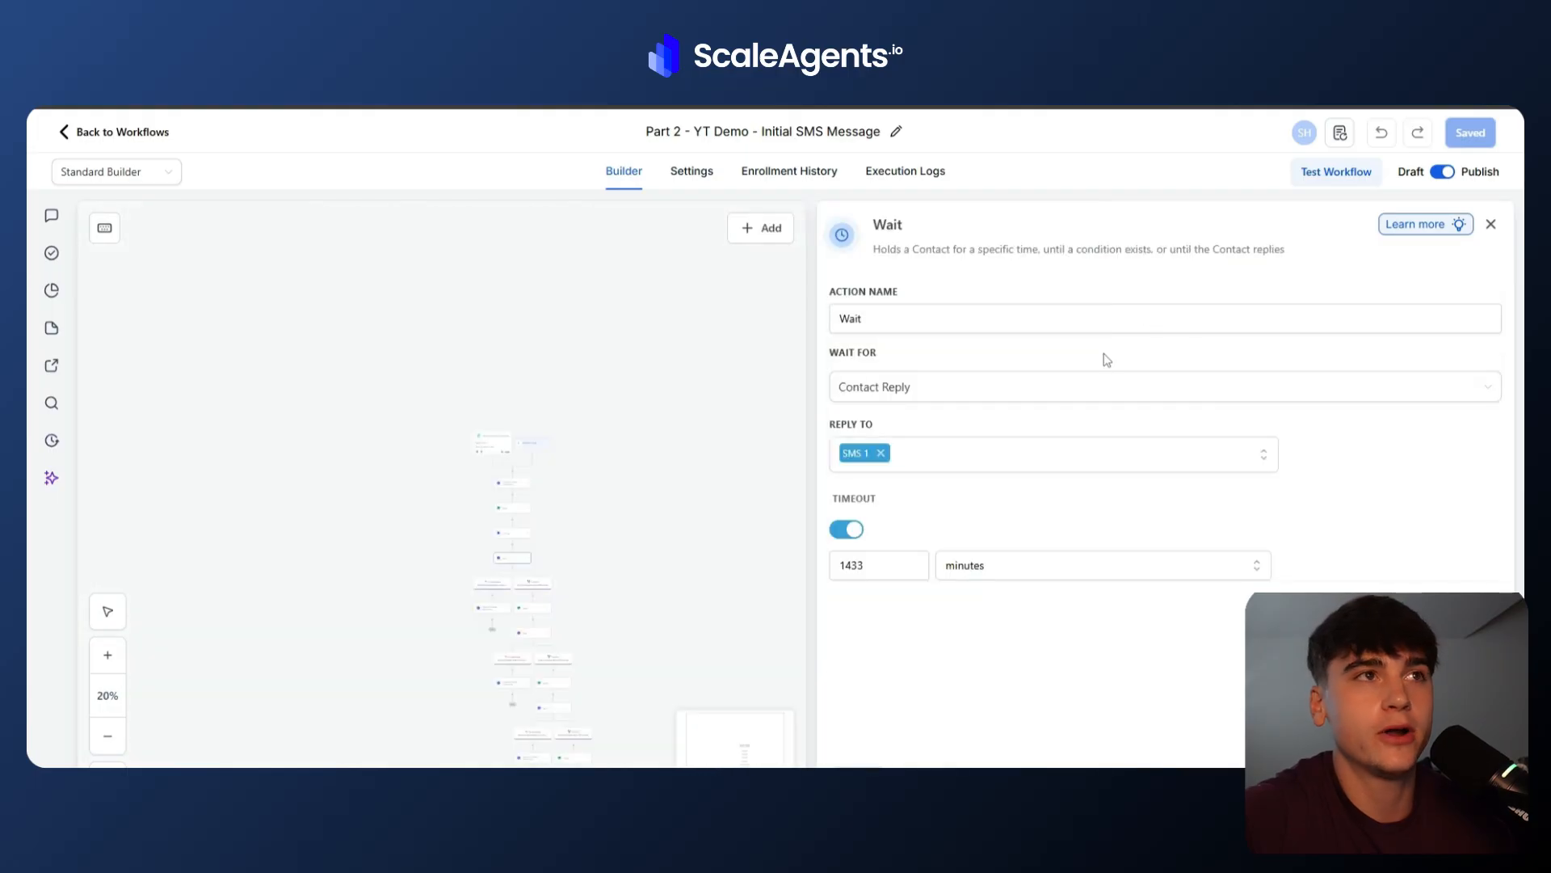
click(1491, 224)
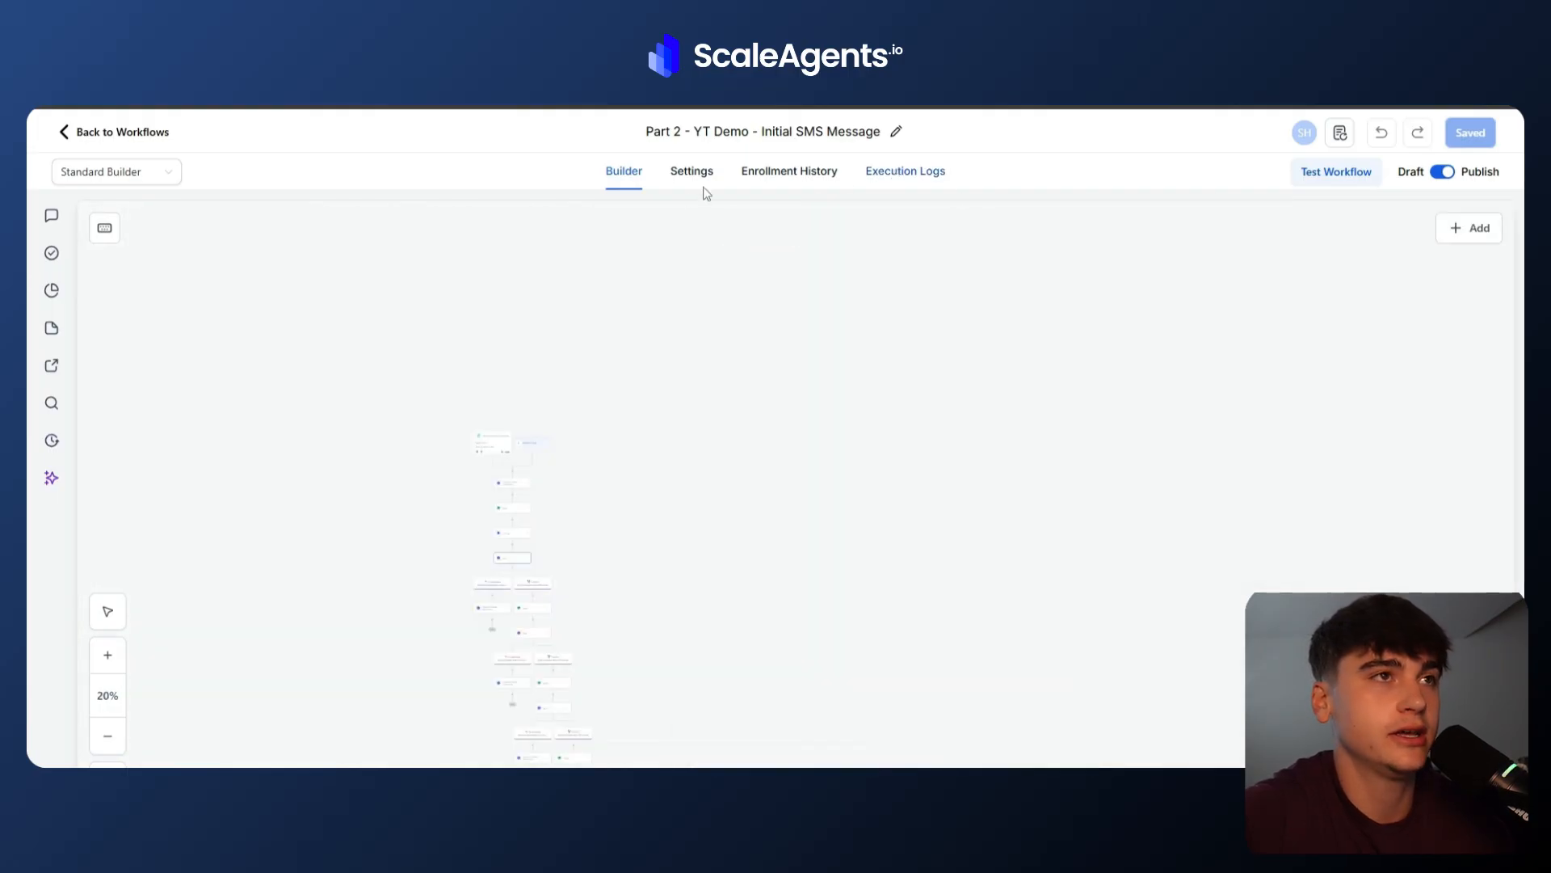
Check the workflow's execution logs and the contacts currently held at the Wait step.
click(888, 172)
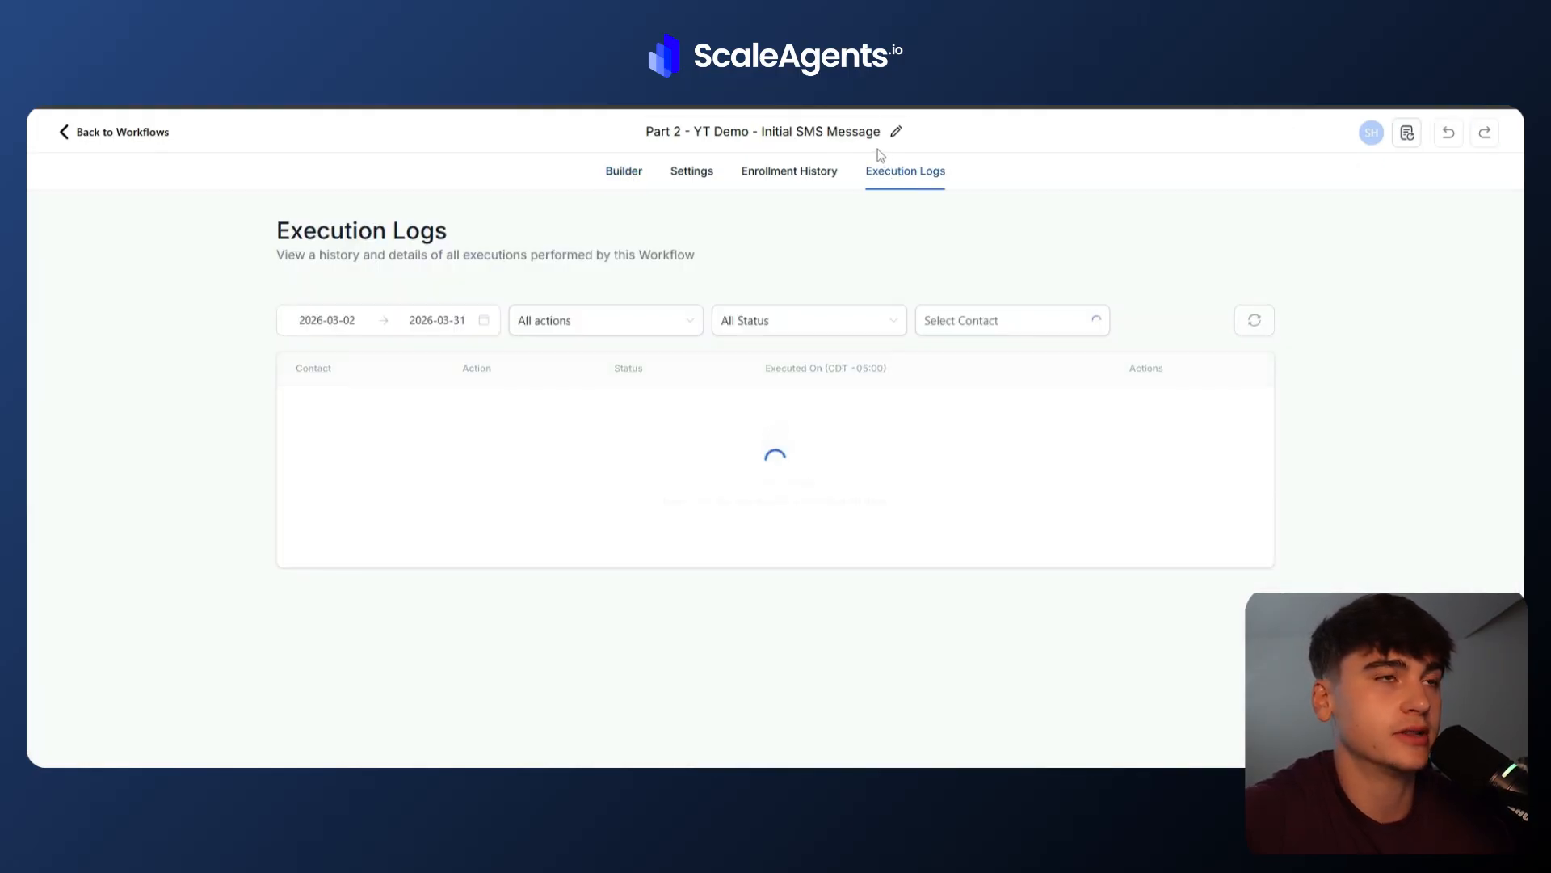
click(634, 184)
scroll(507, 605, down, 4)
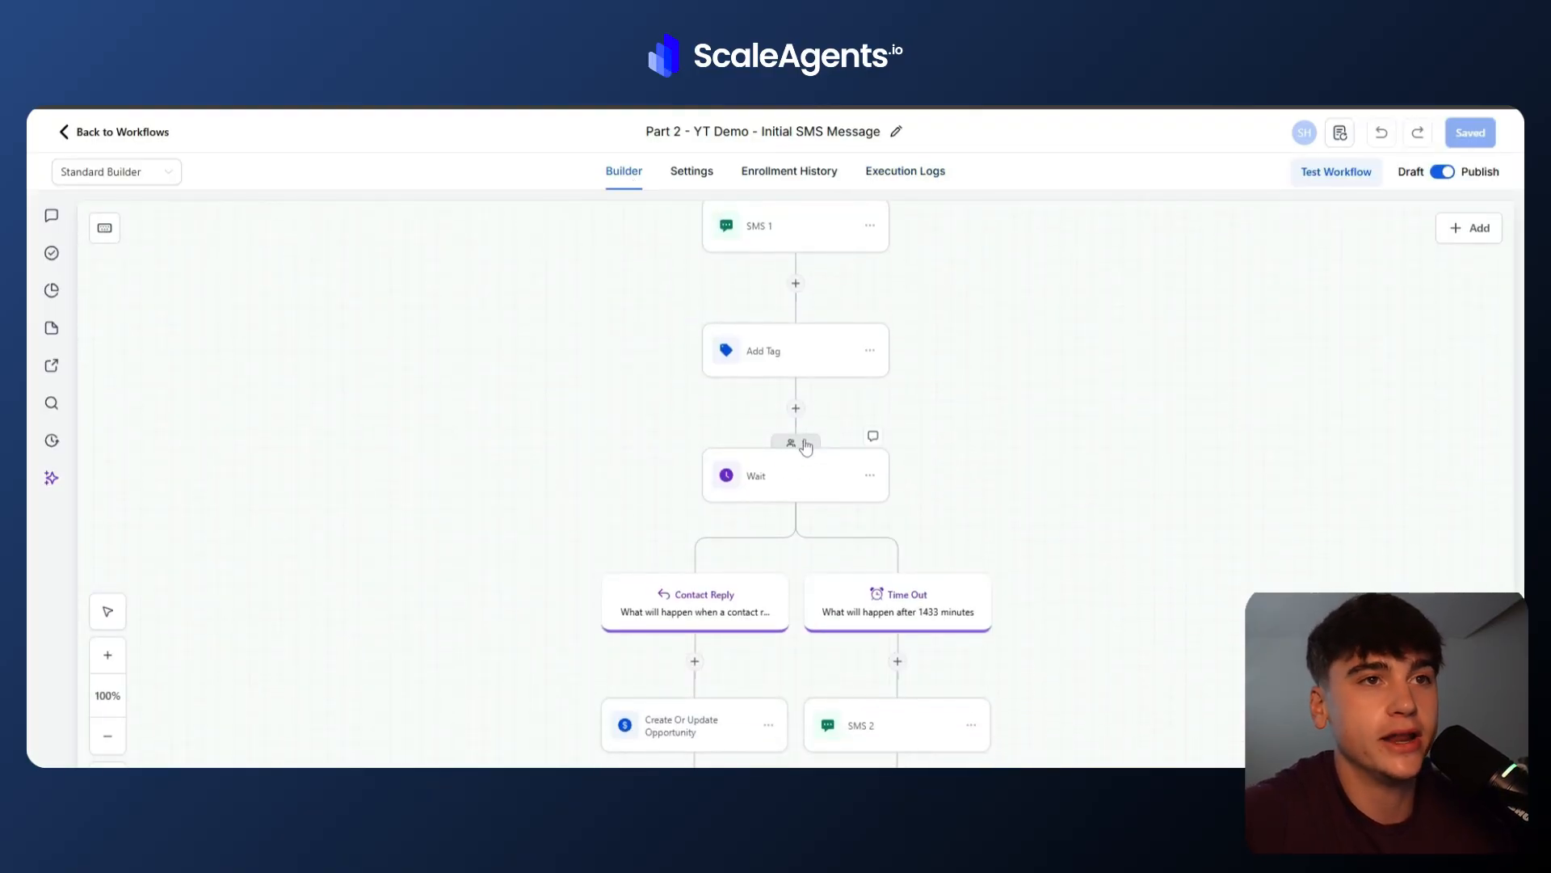
click(797, 443)
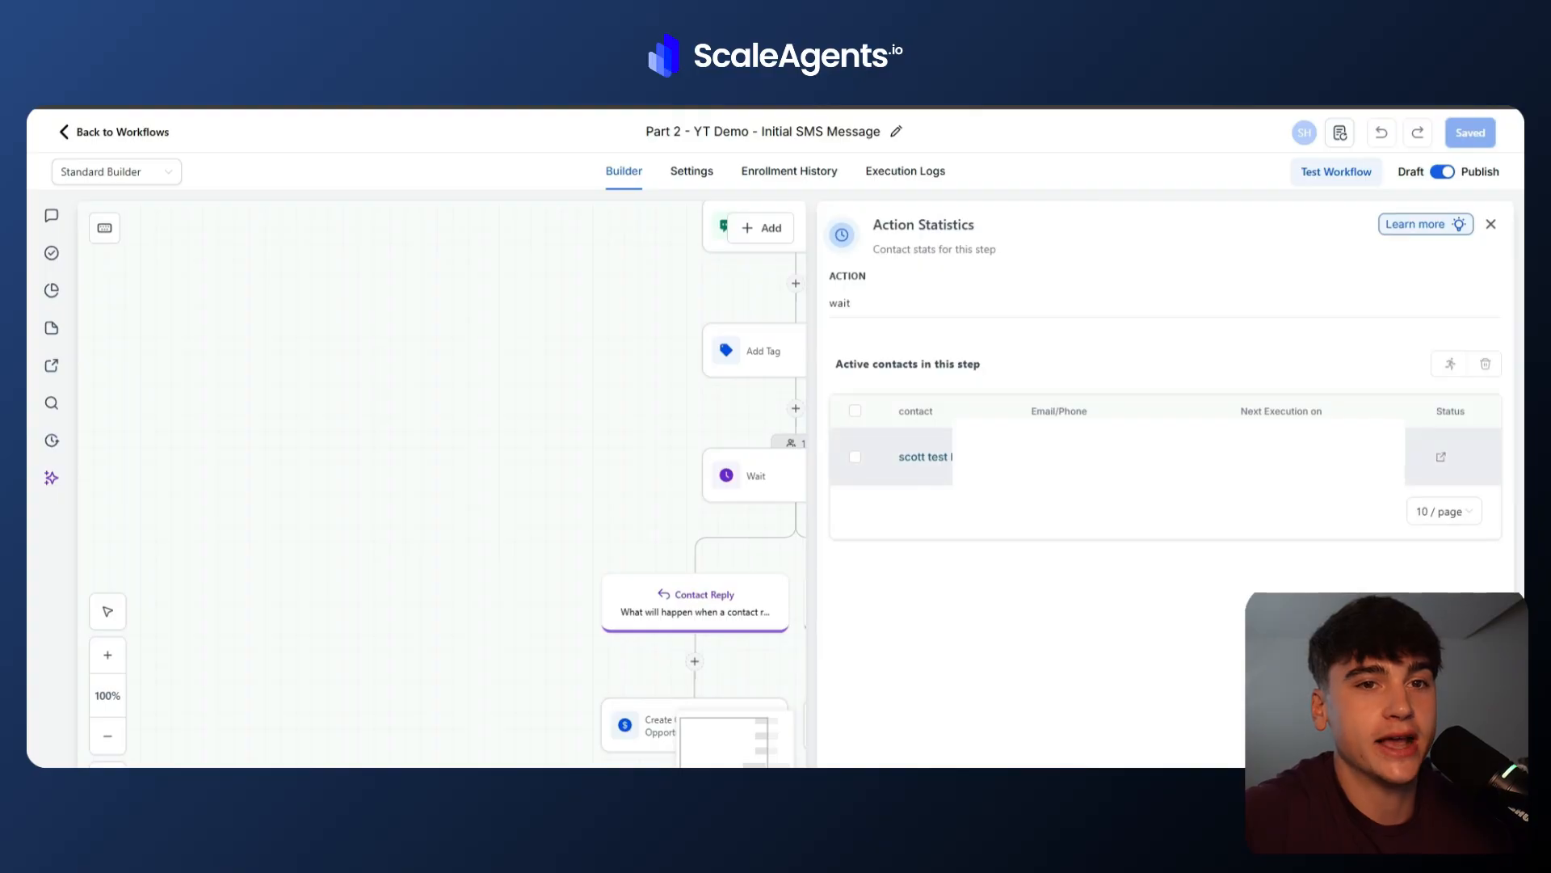
click(1490, 224)
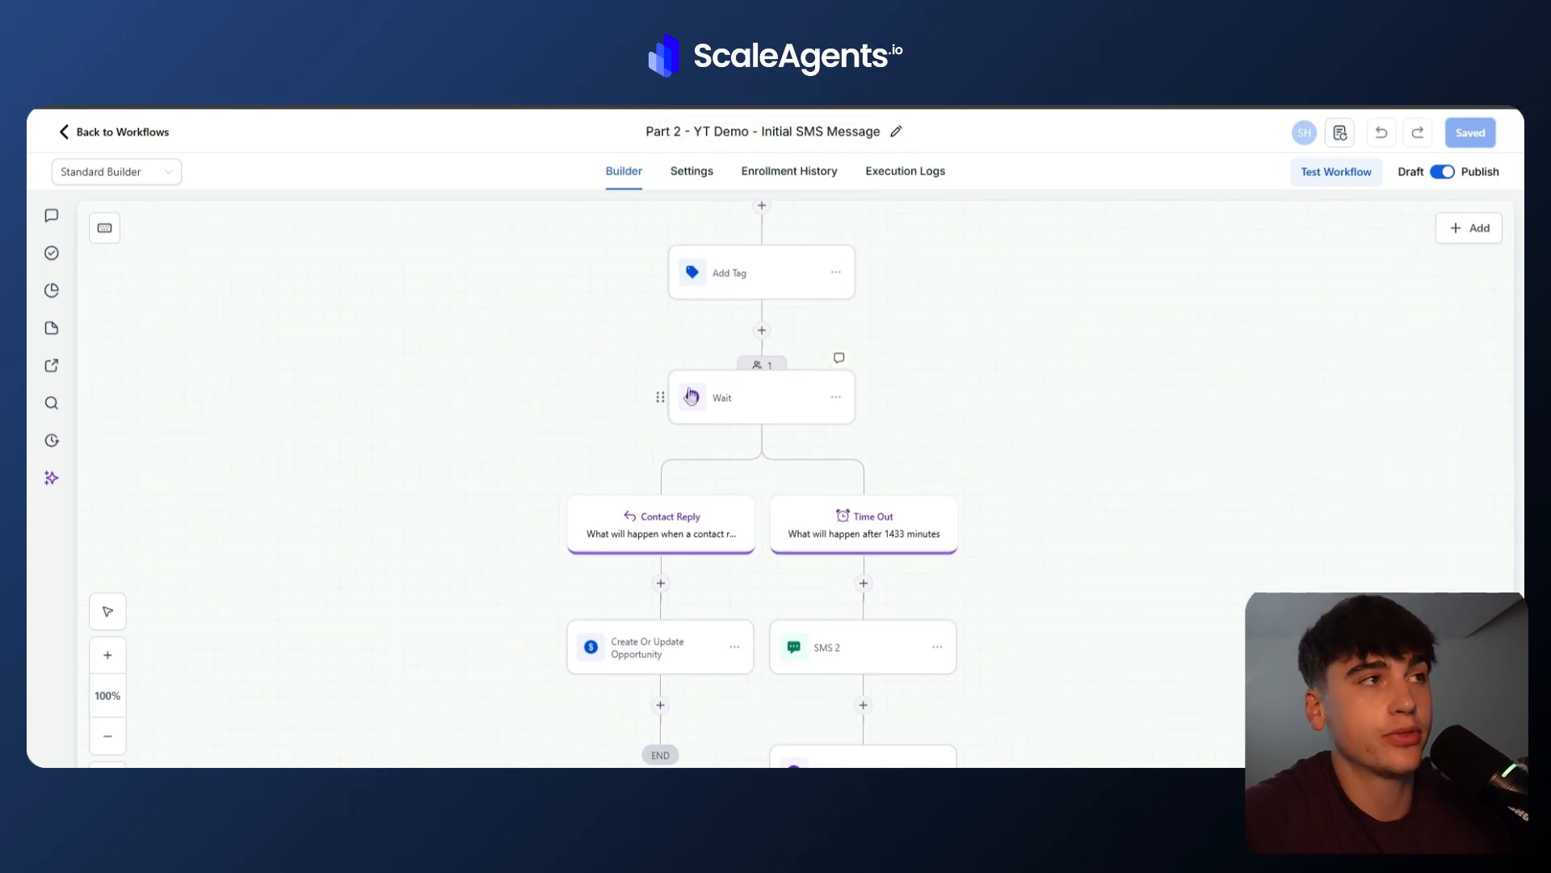
Switch back to the Make scenario and run it once again to capture the test reply.
click(85, 145)
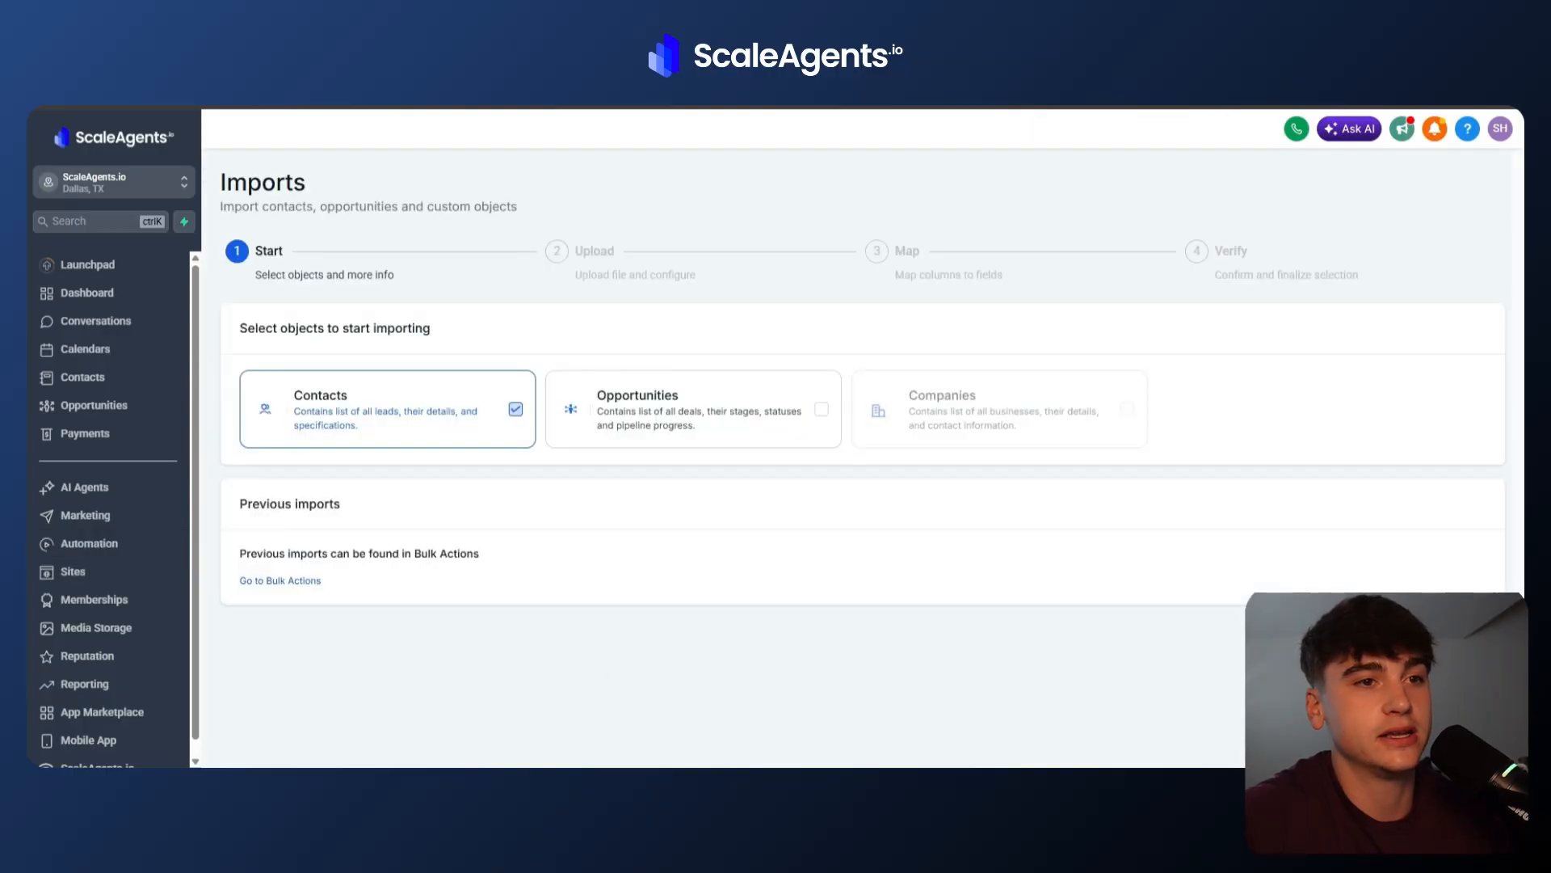
mouse_move(1018, 836)
click(1105, 733)
click(429, 766)
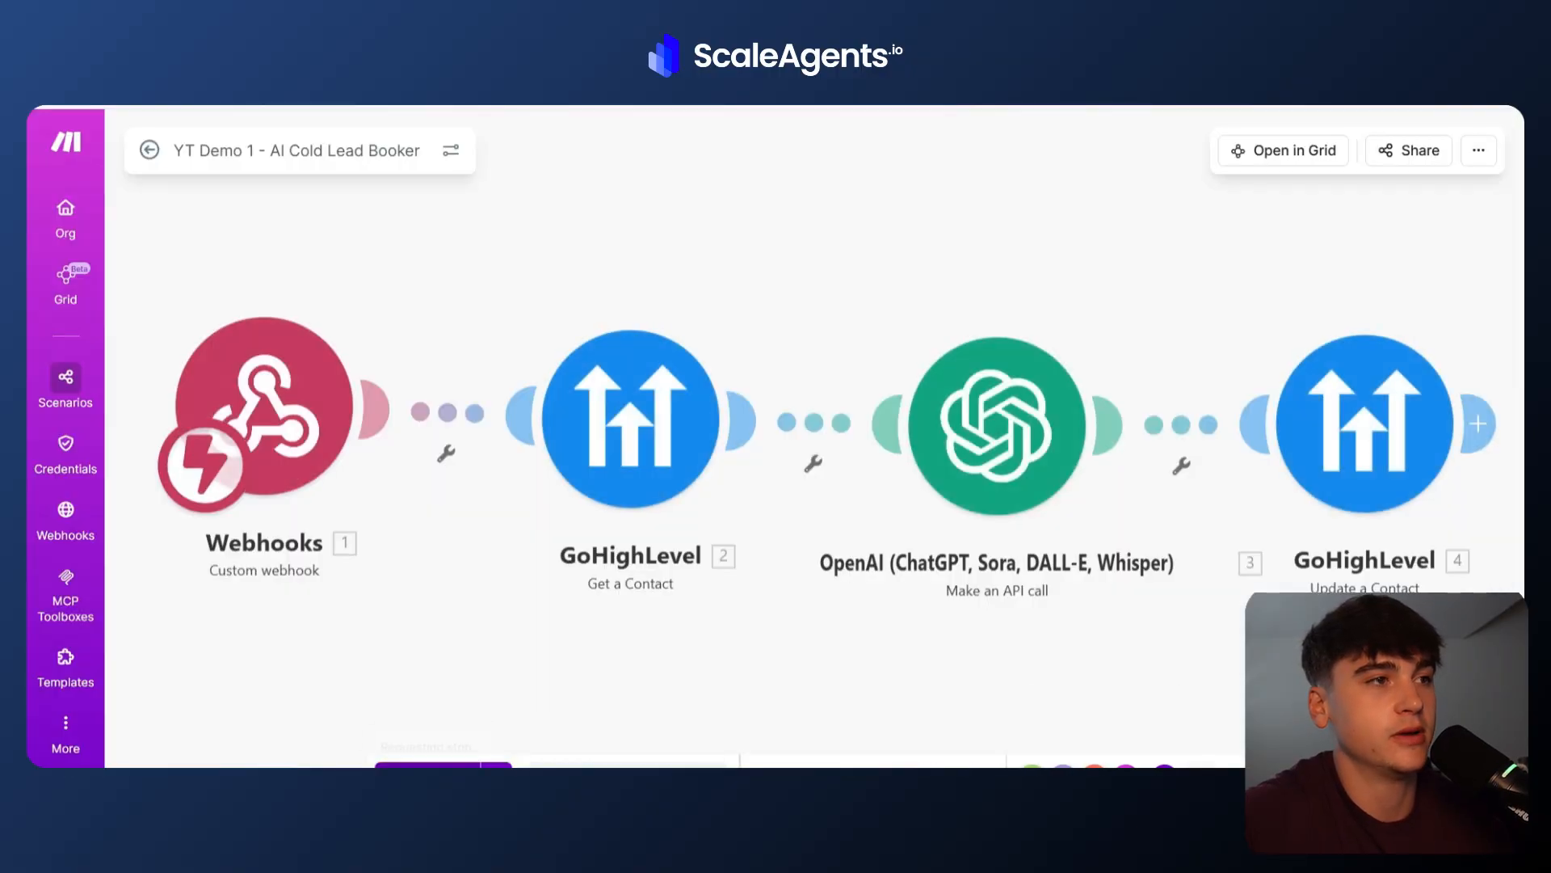
click(435, 765)
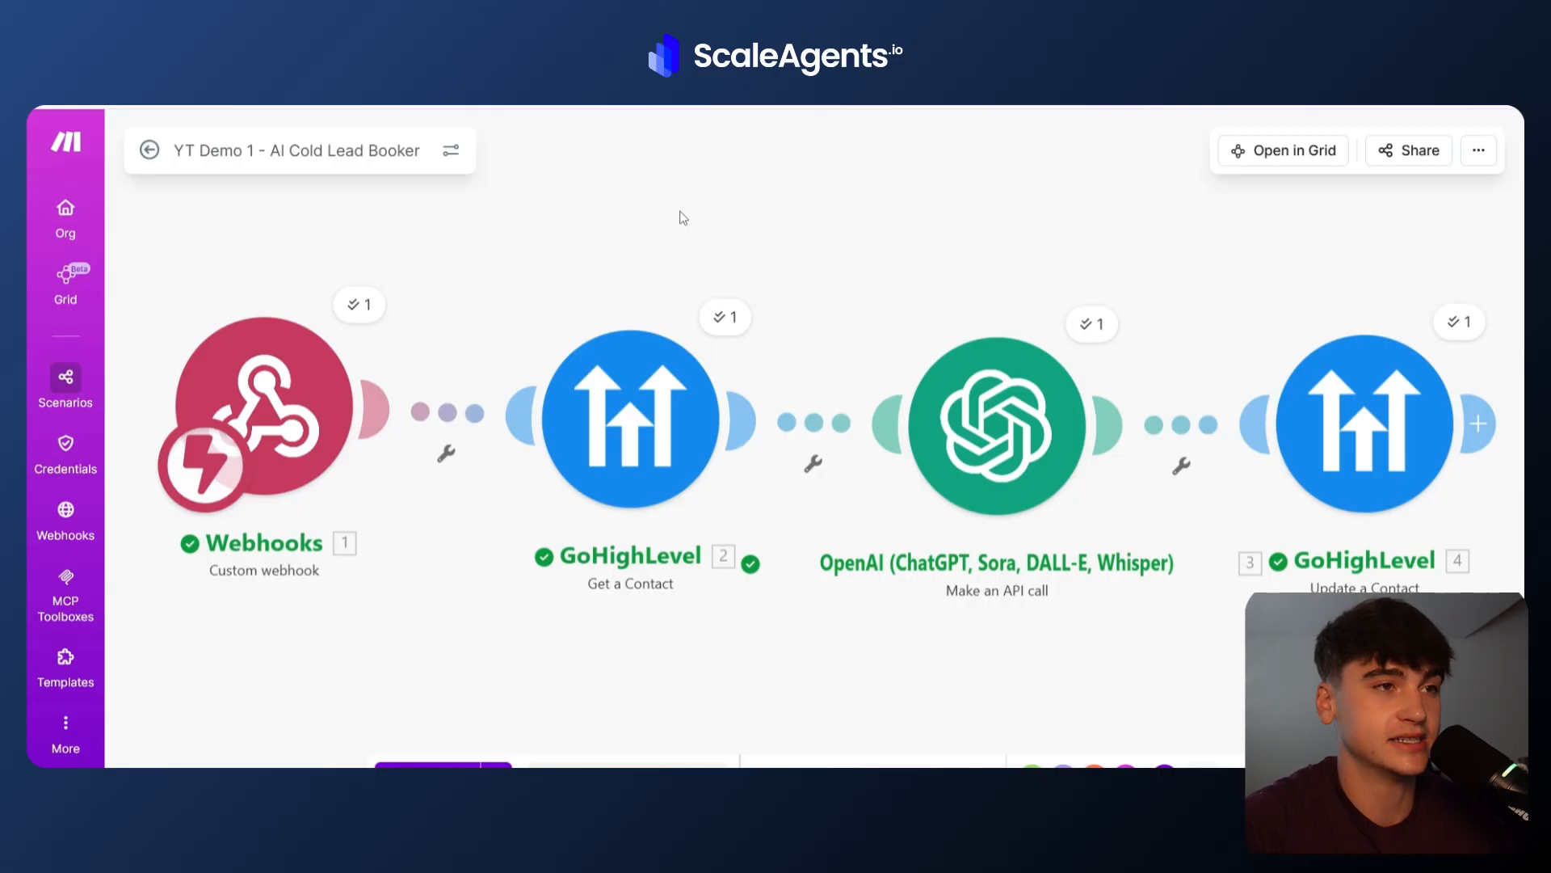
Open the Get a Contact module, review its Contact ID mapping from the webhook data, and save it.
click(616, 408)
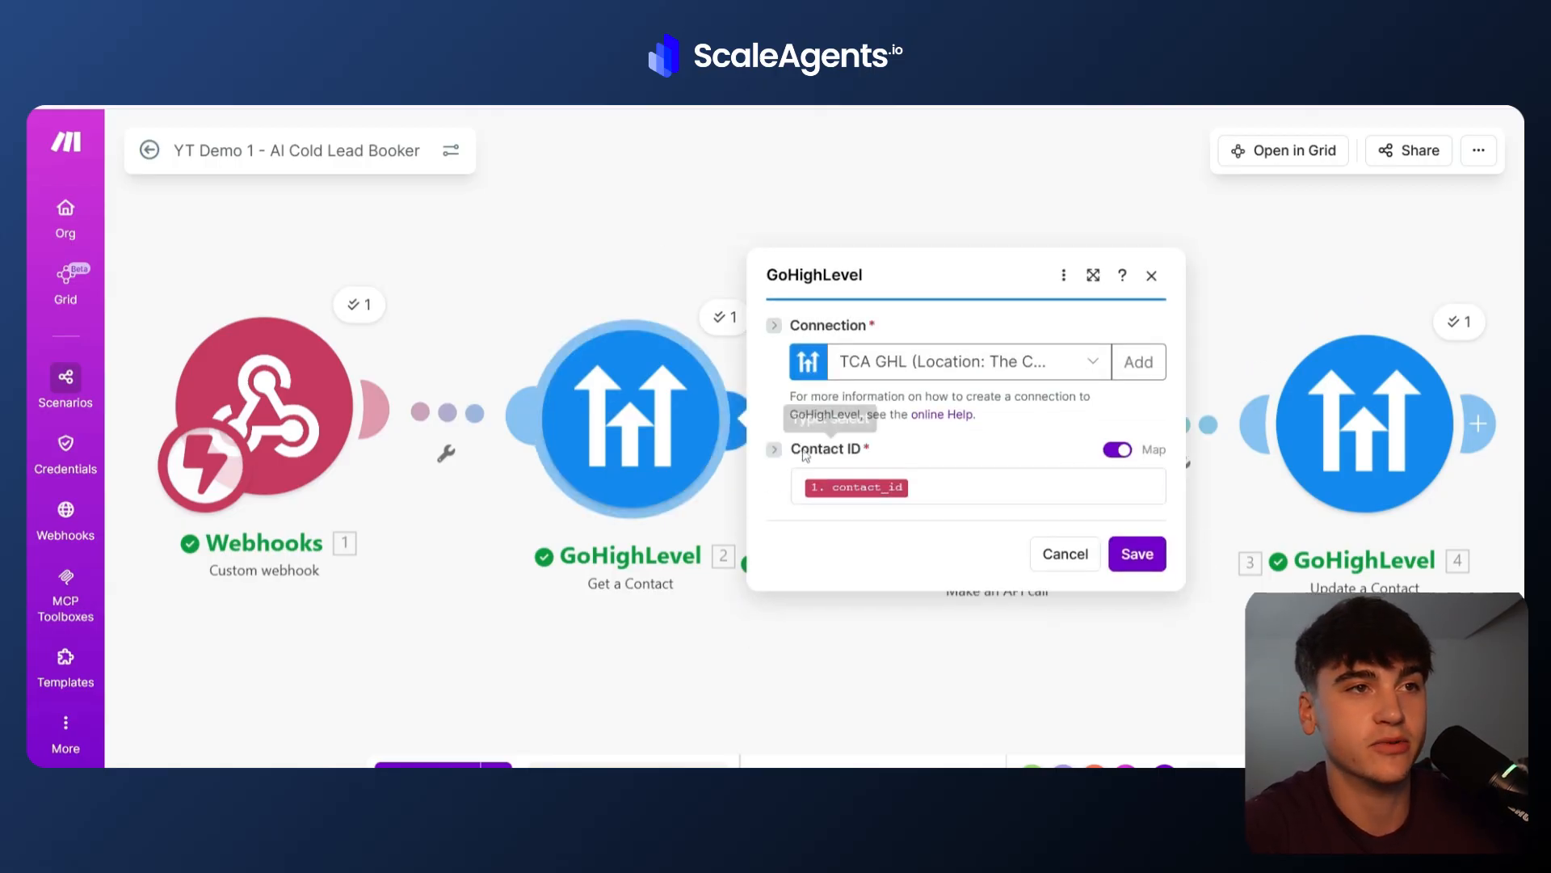
click(936, 485)
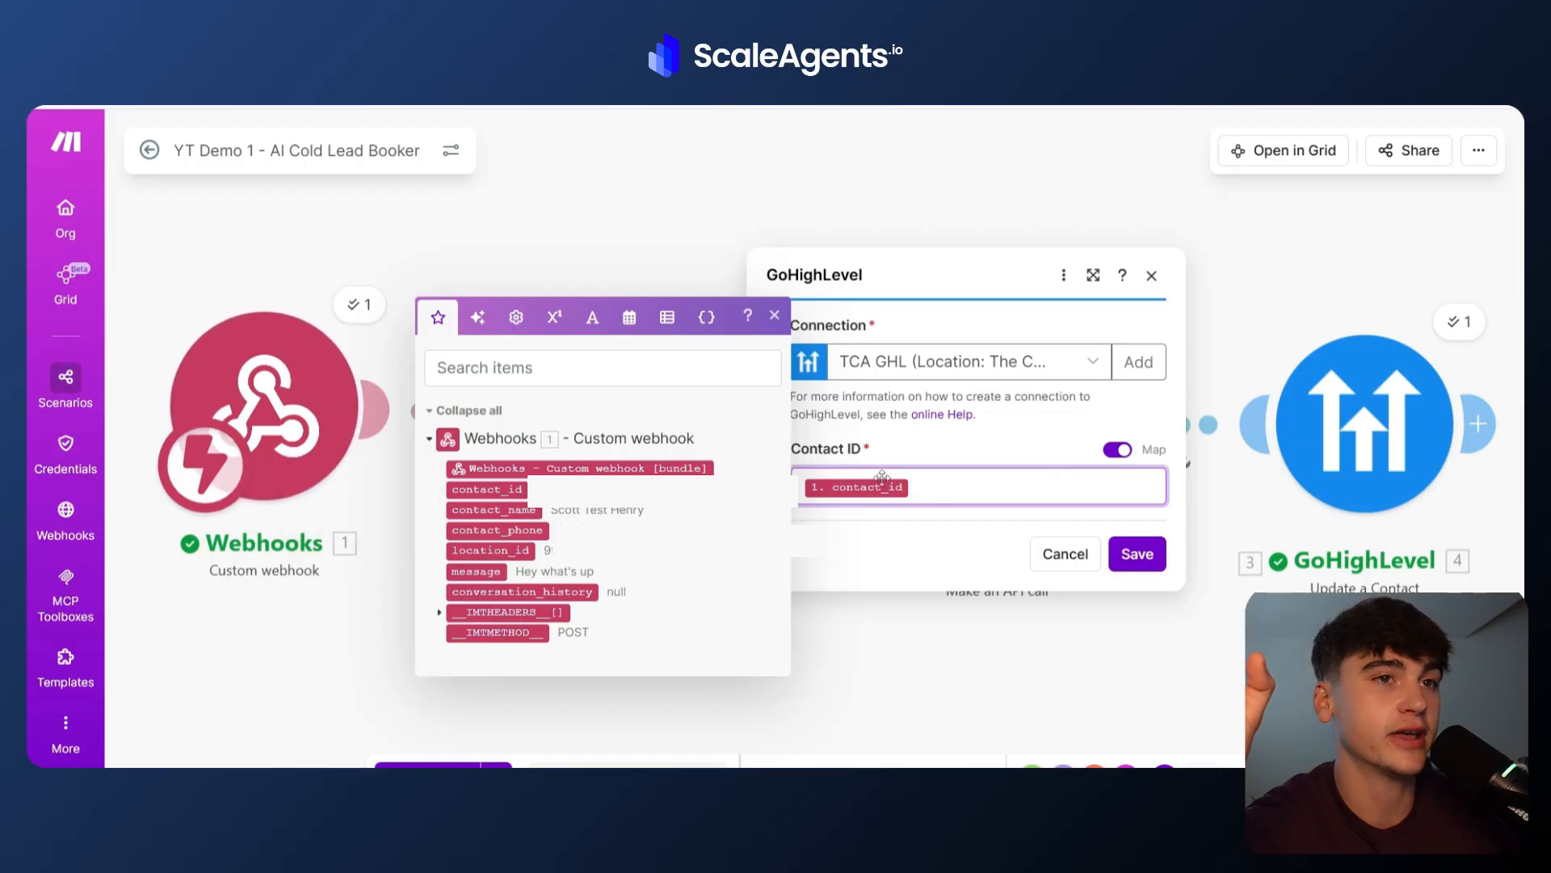
click(954, 453)
click(1135, 555)
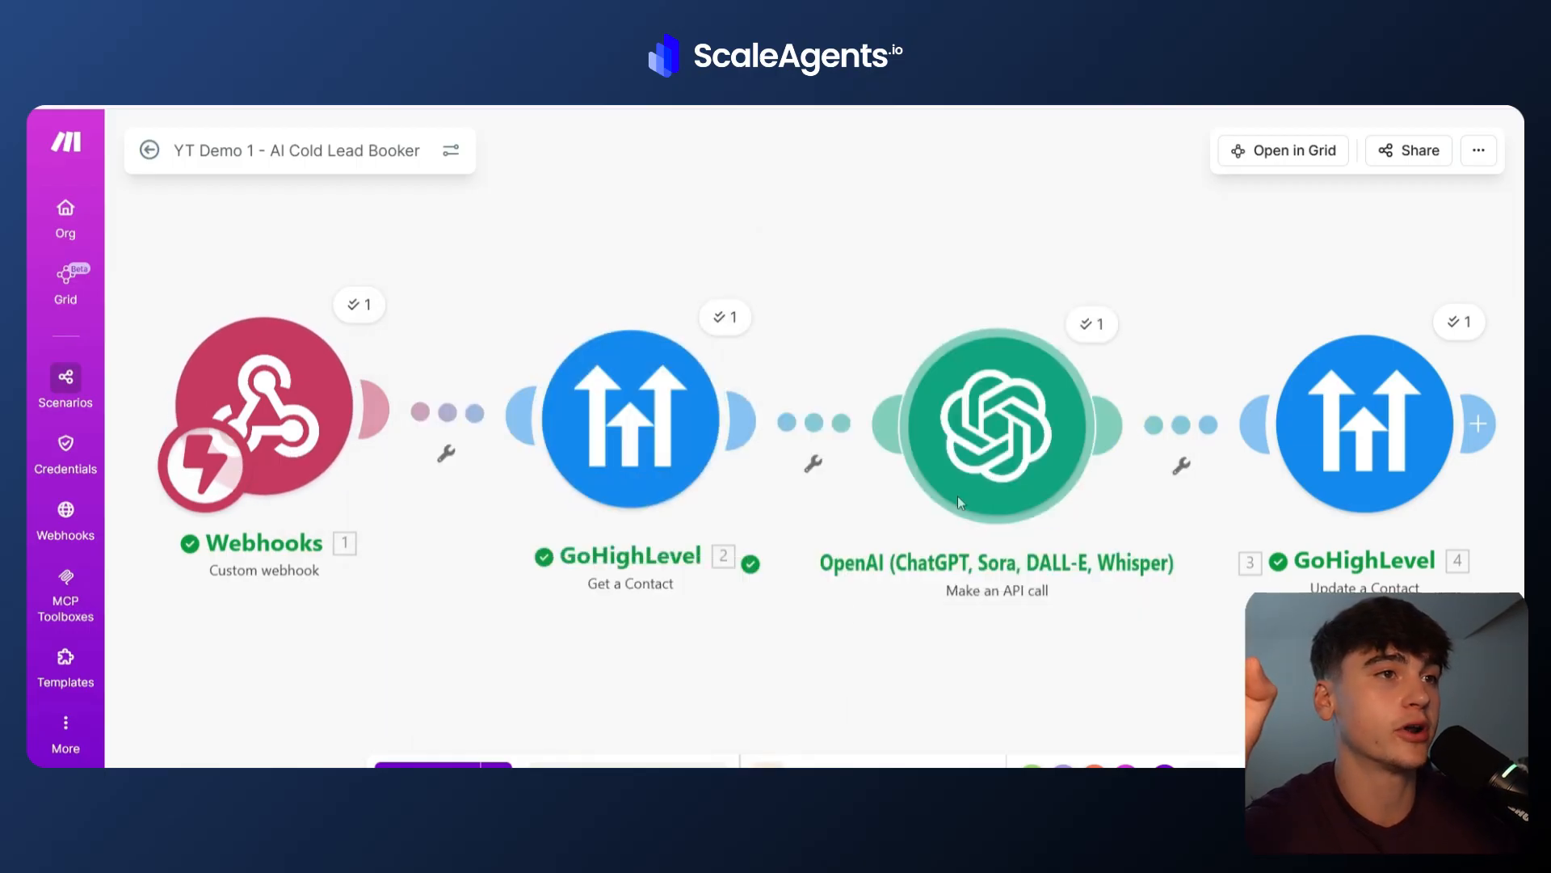
Add a new module after the scenario and browse the OpenAI app's module list.
drag(855, 616, 633, 530)
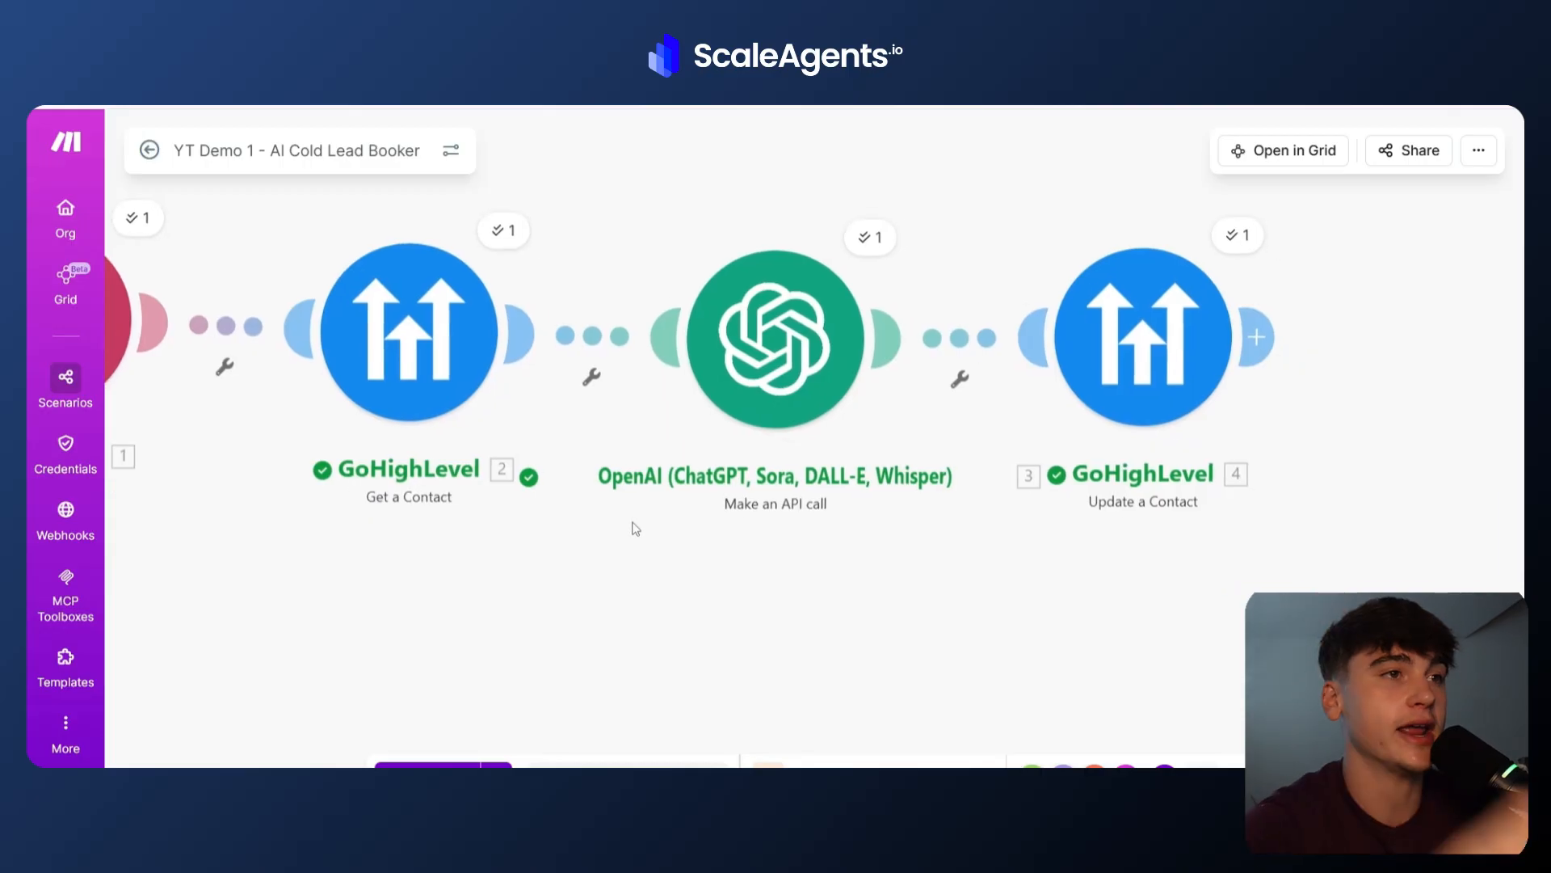
right_click(742, 599)
click(755, 610)
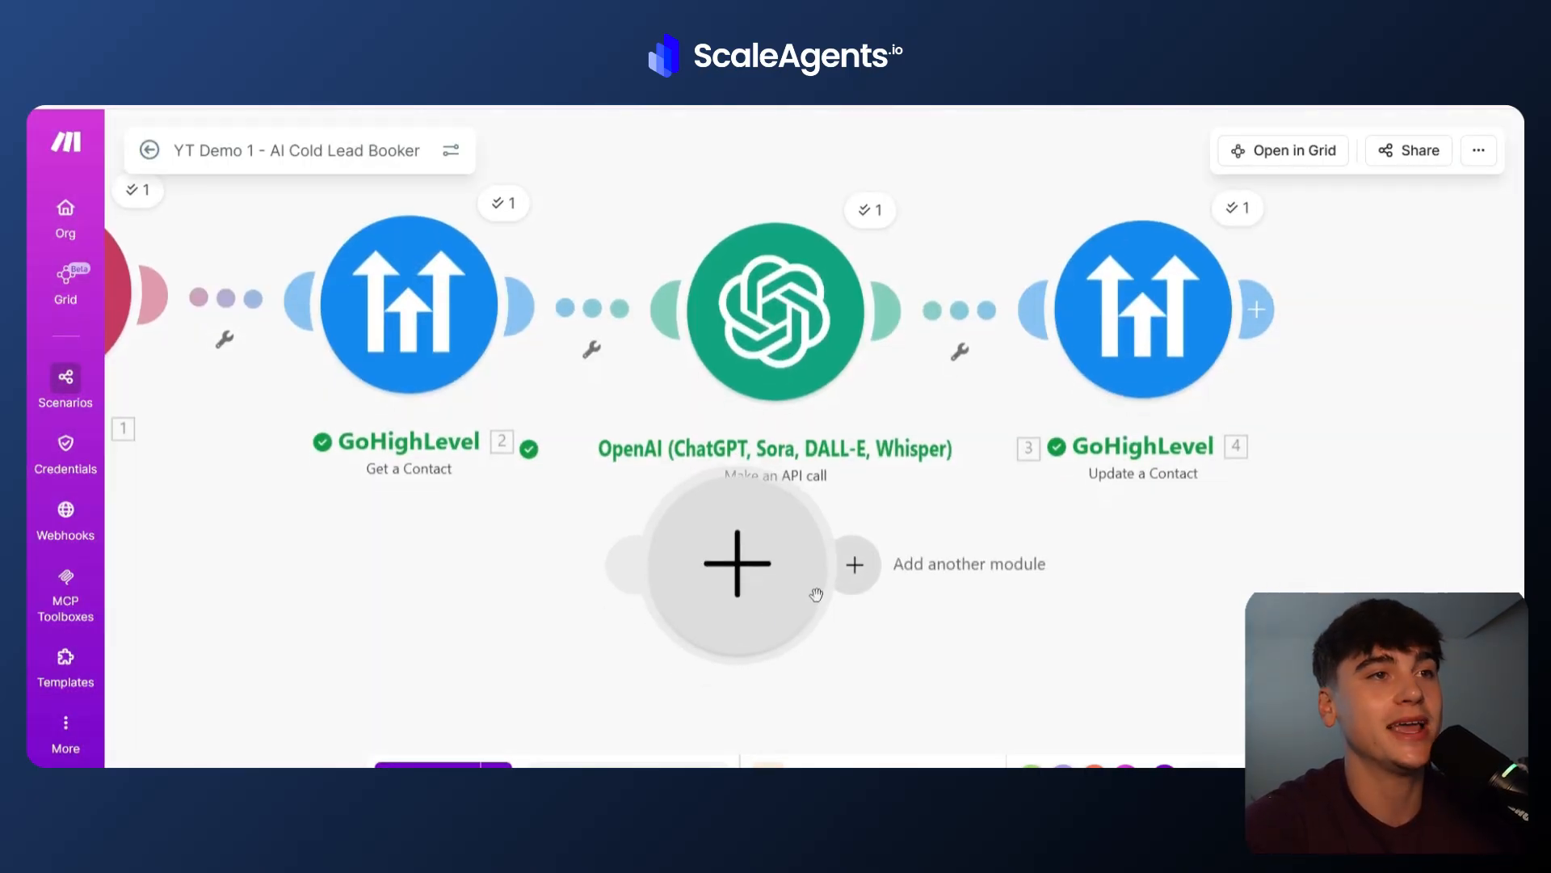
click(792, 662)
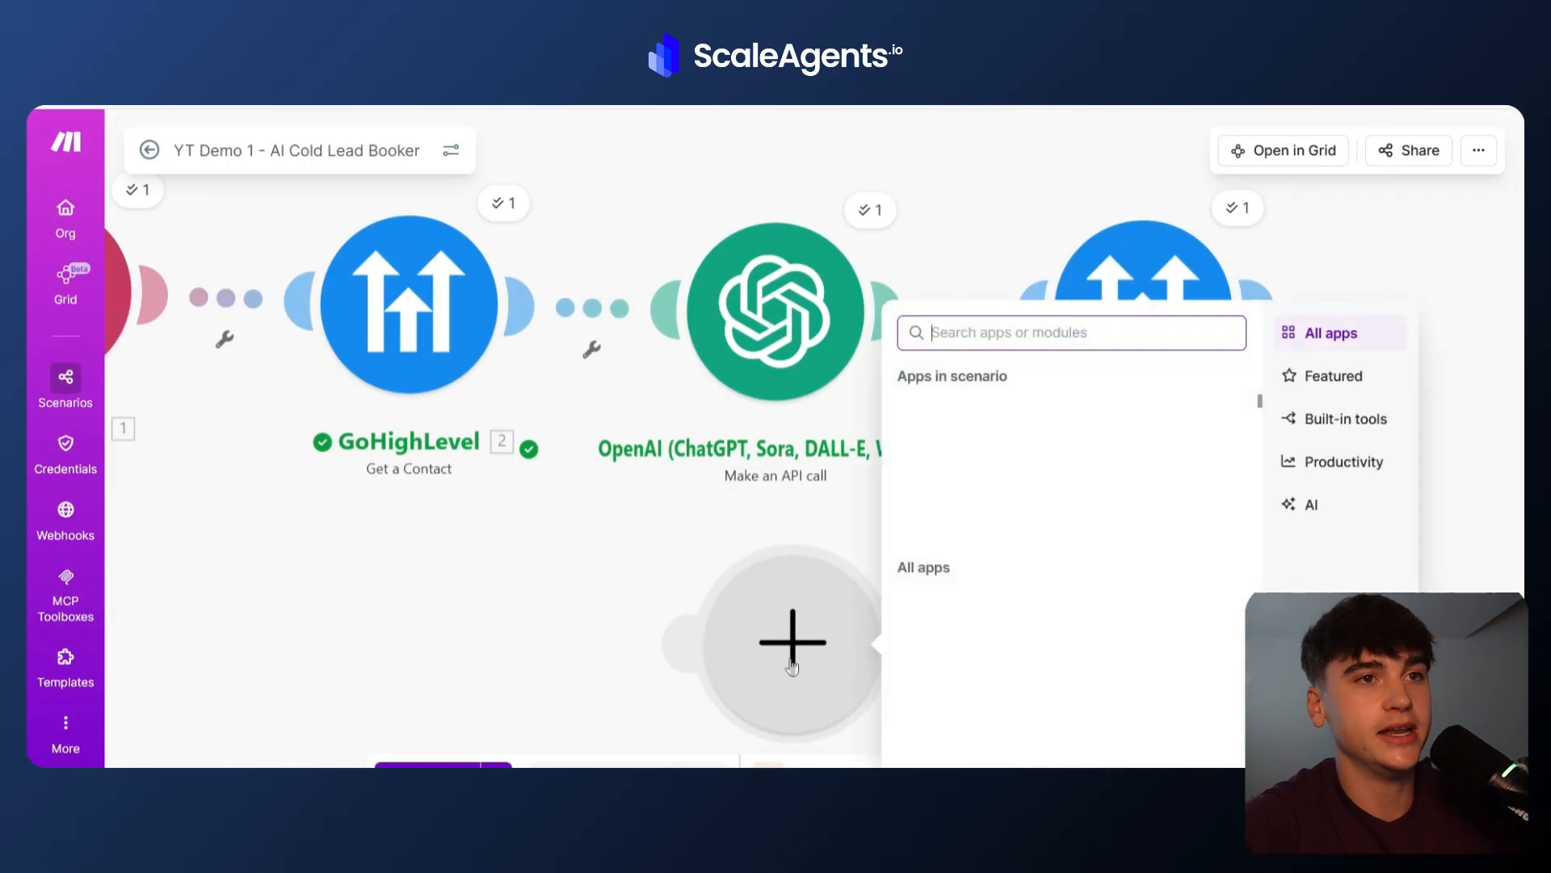
click(1006, 534)
scroll(1066, 674, down, 3)
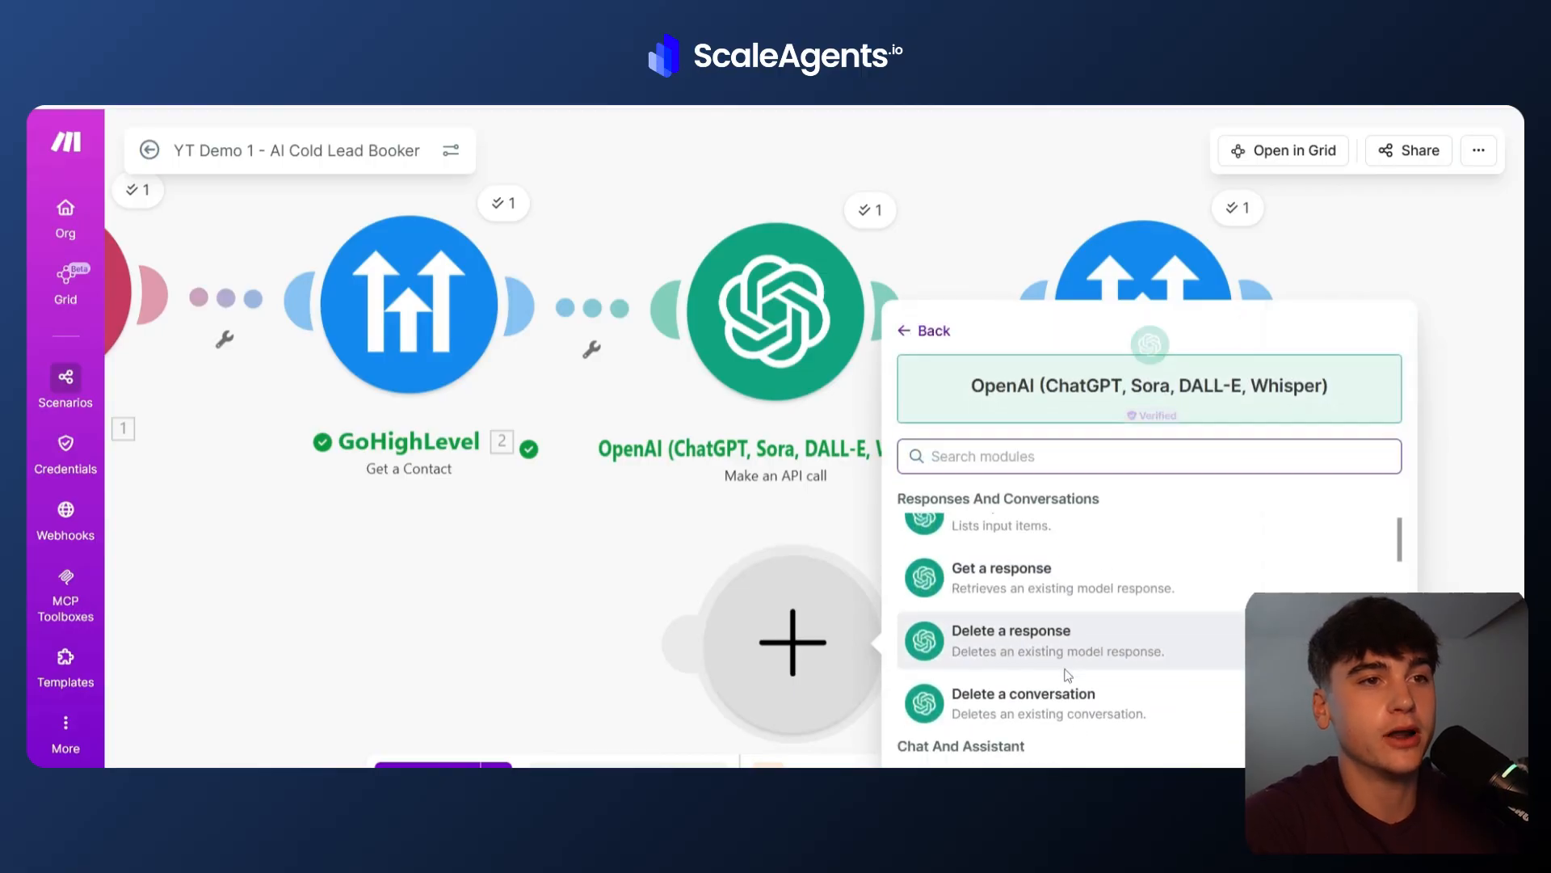
scroll(1067, 675, down, 5)
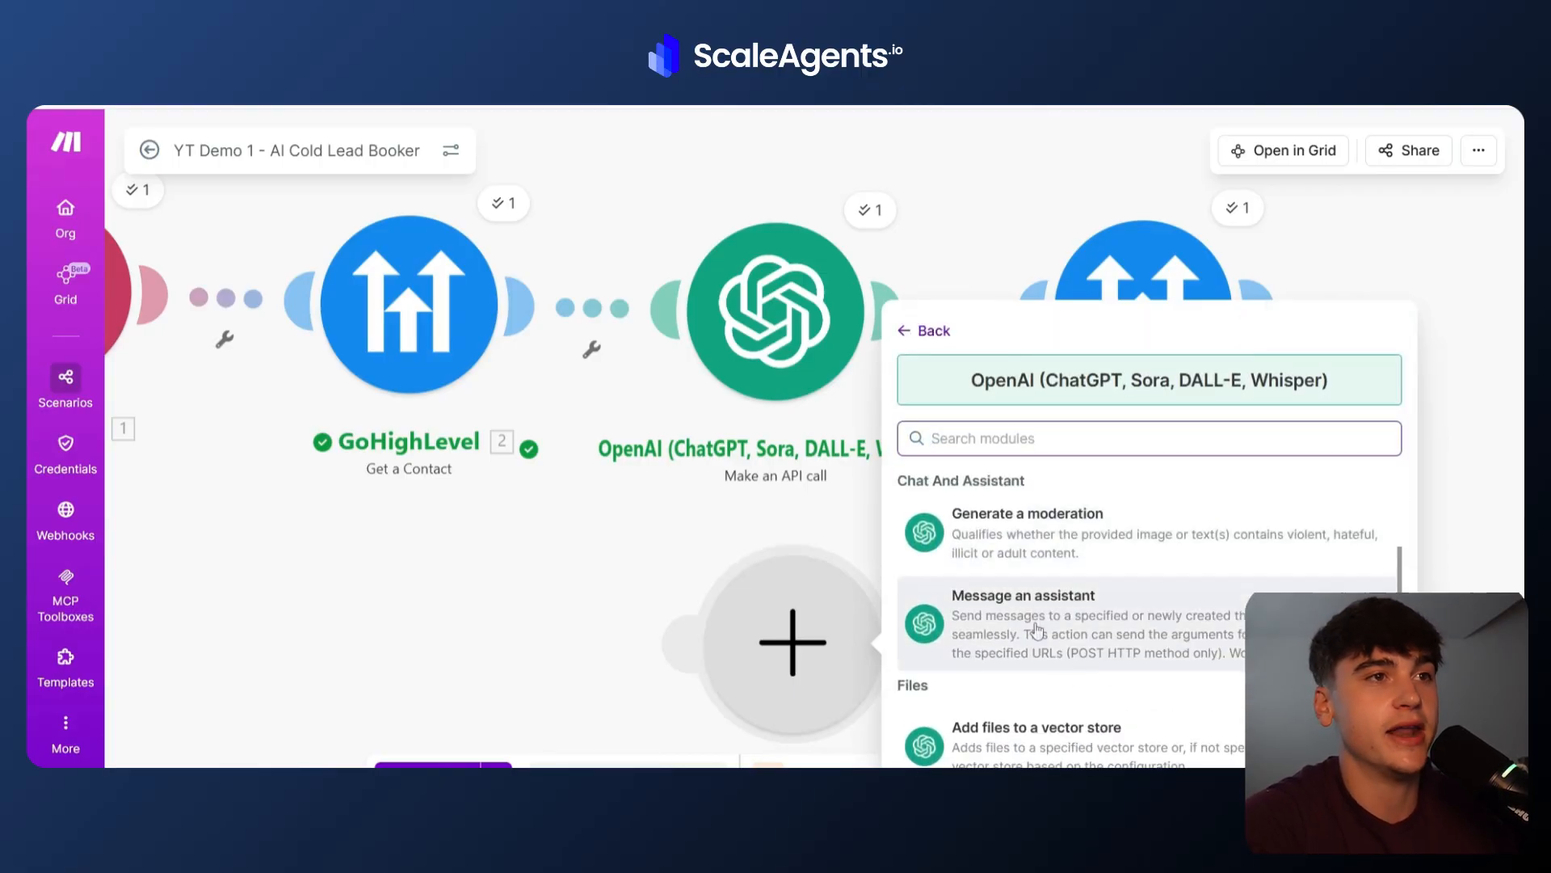
scroll(1036, 629, up, 6)
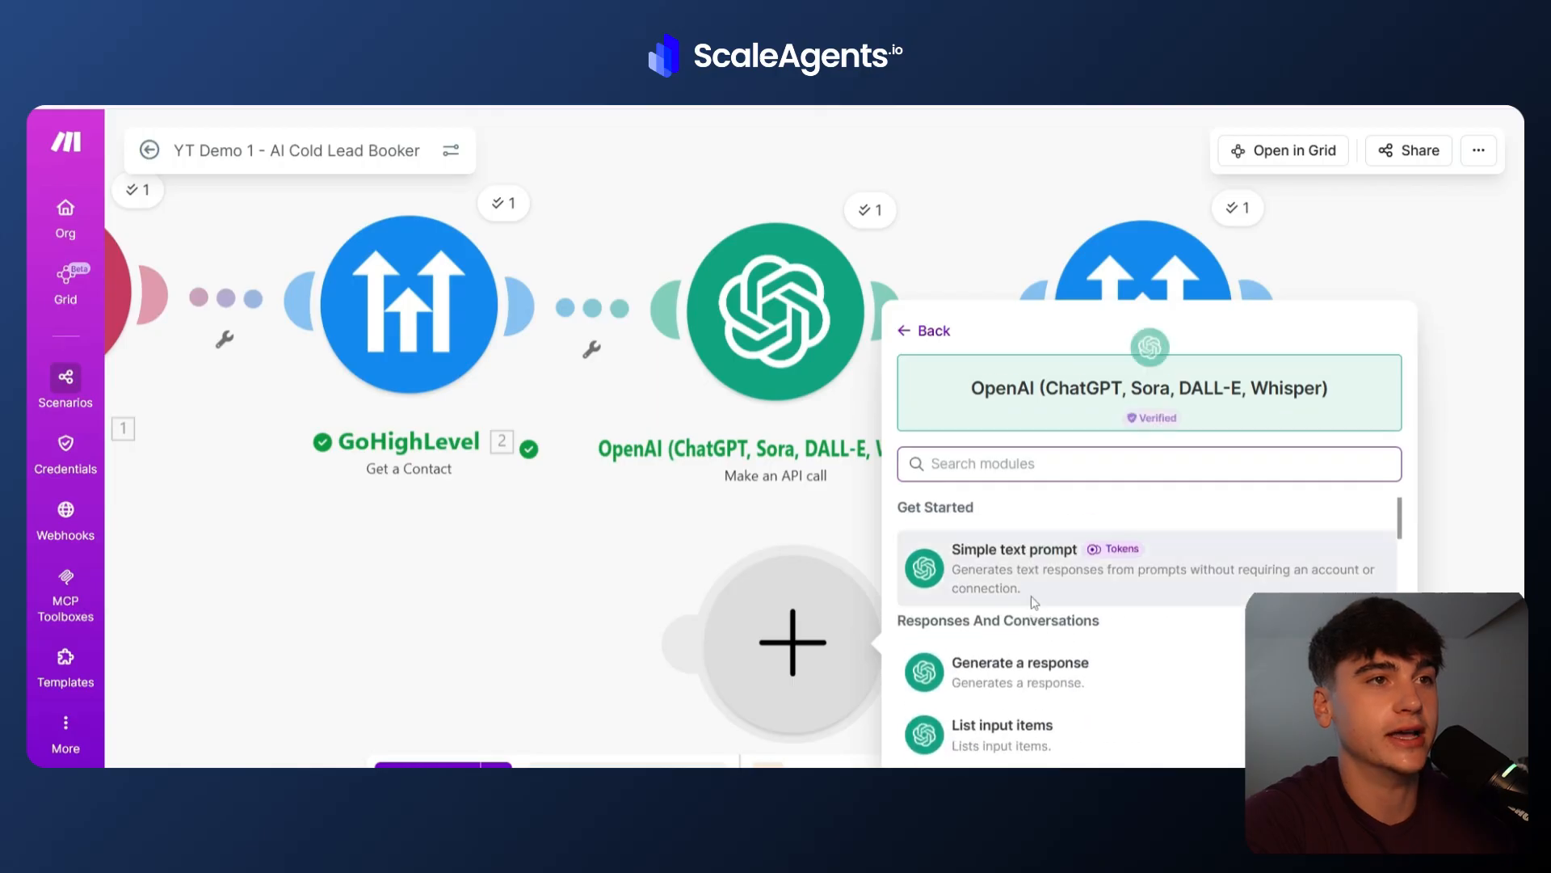
Delete the empty new module.
click(593, 564)
right_click(812, 630)
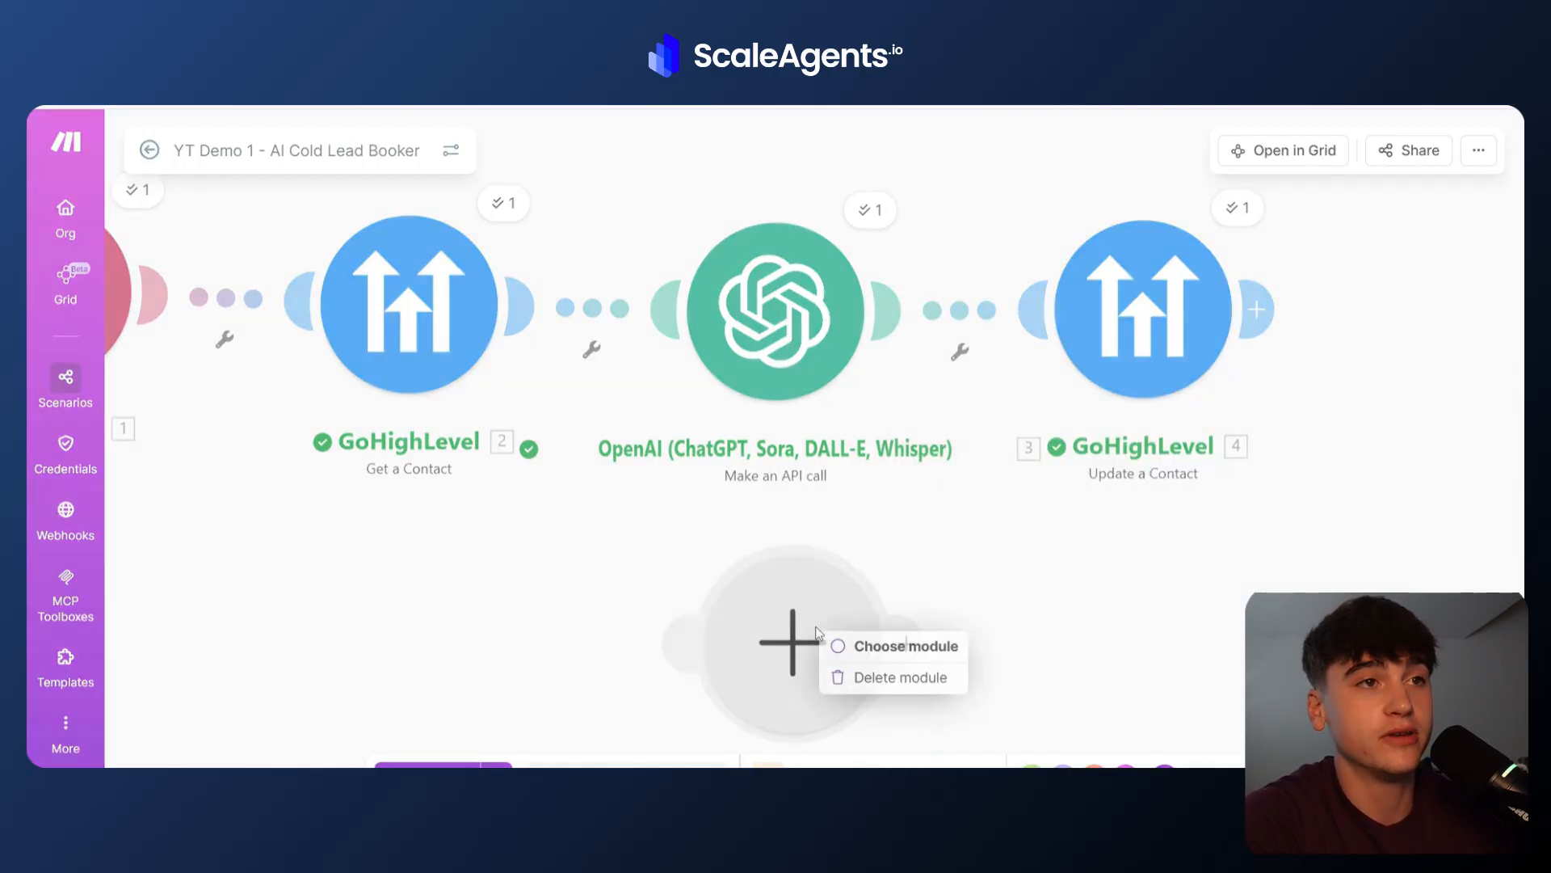
click(832, 677)
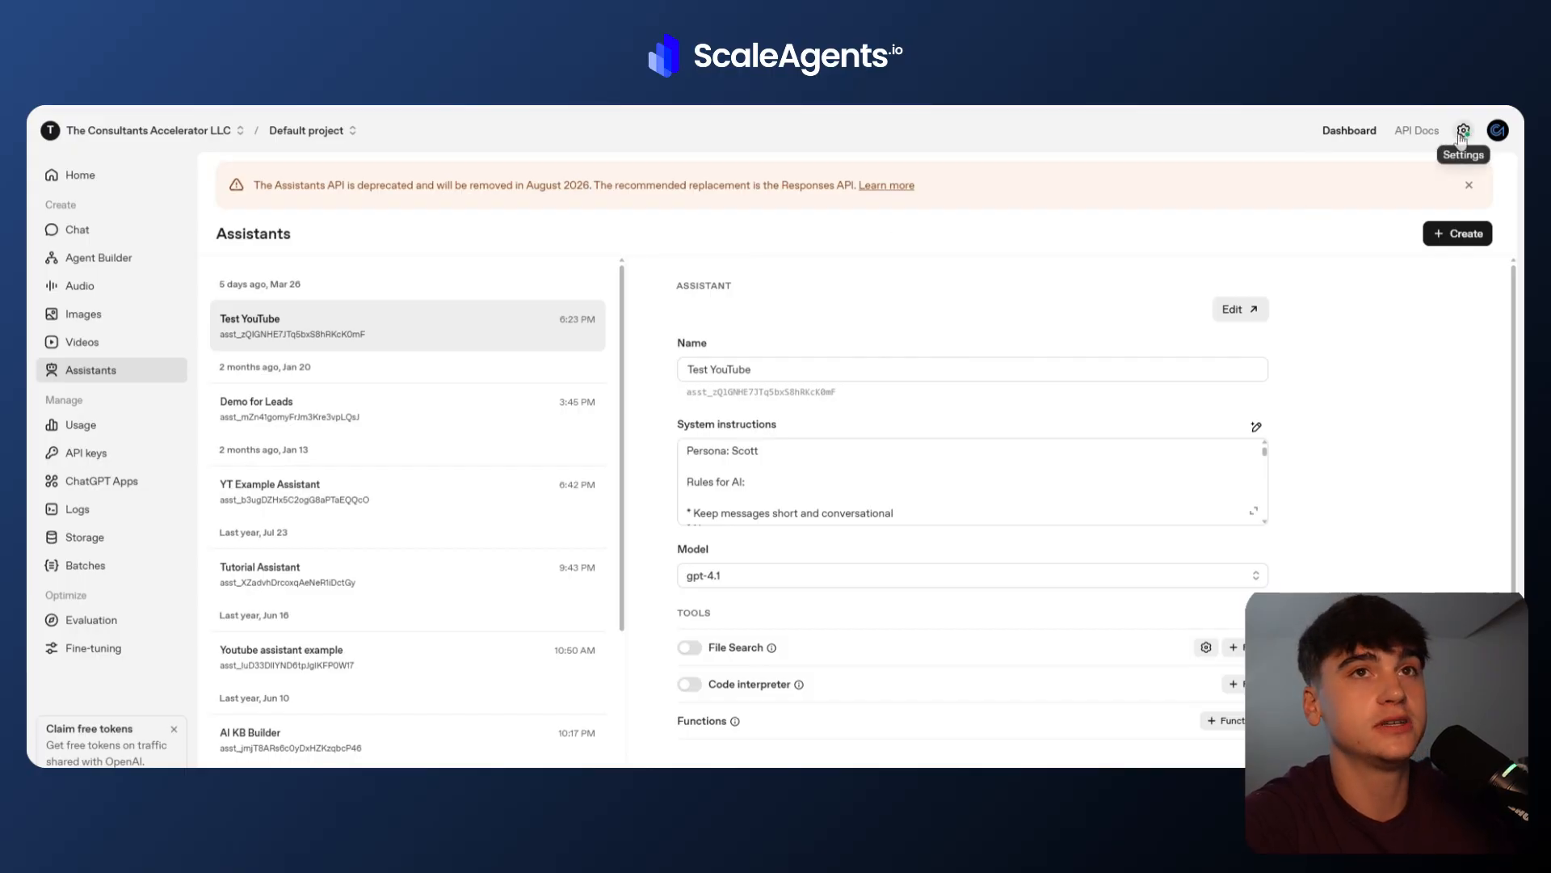
Open the OpenAI platform's API keys settings and start a new secret key named fbg.
click(1462, 131)
click(61, 399)
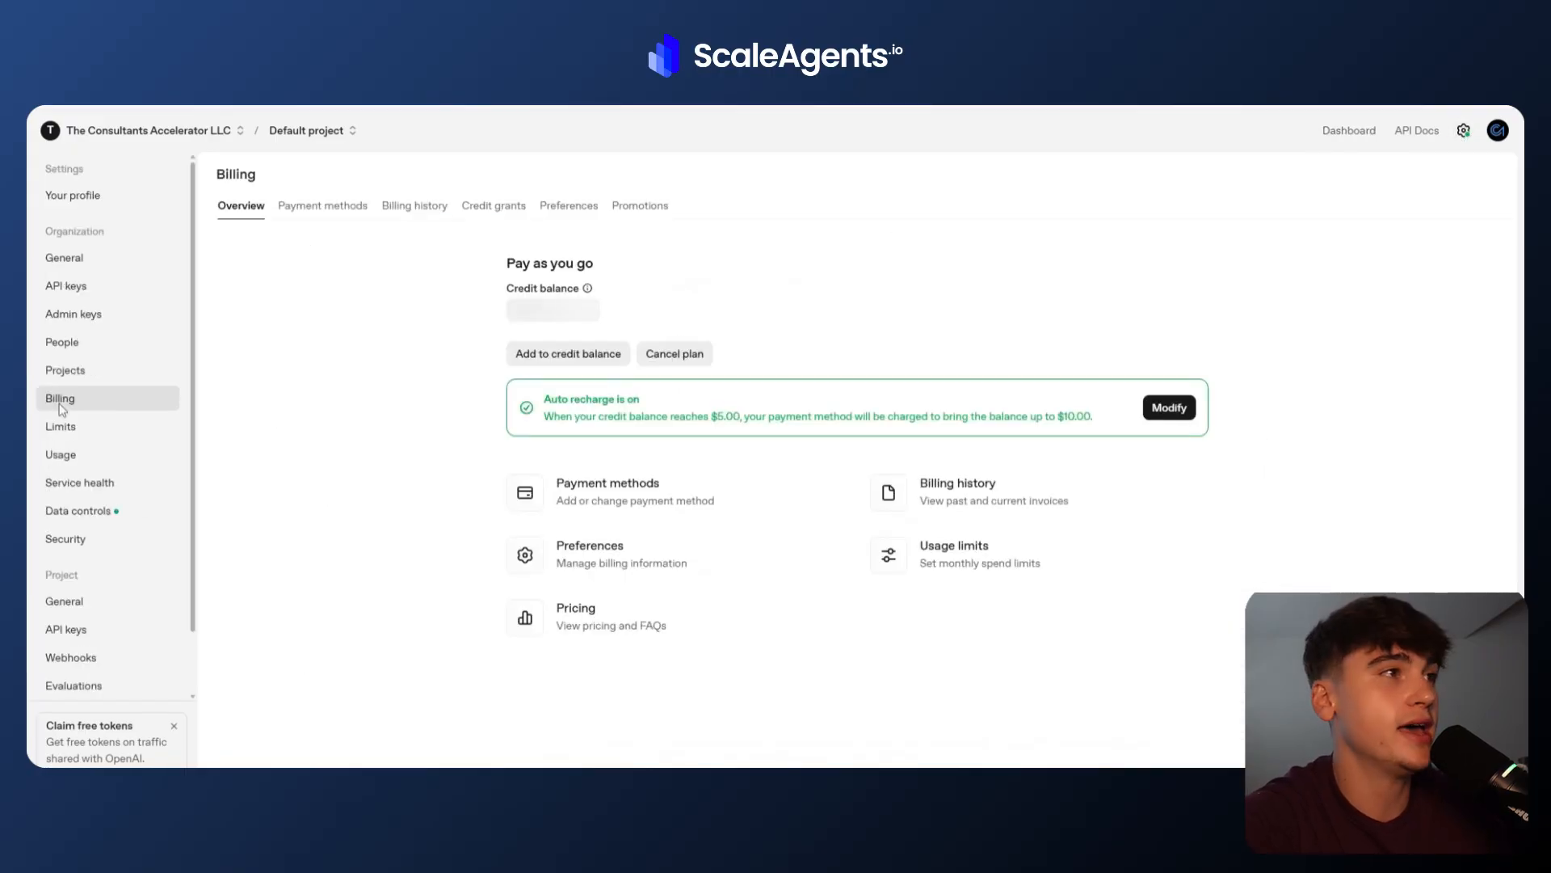
click(81, 289)
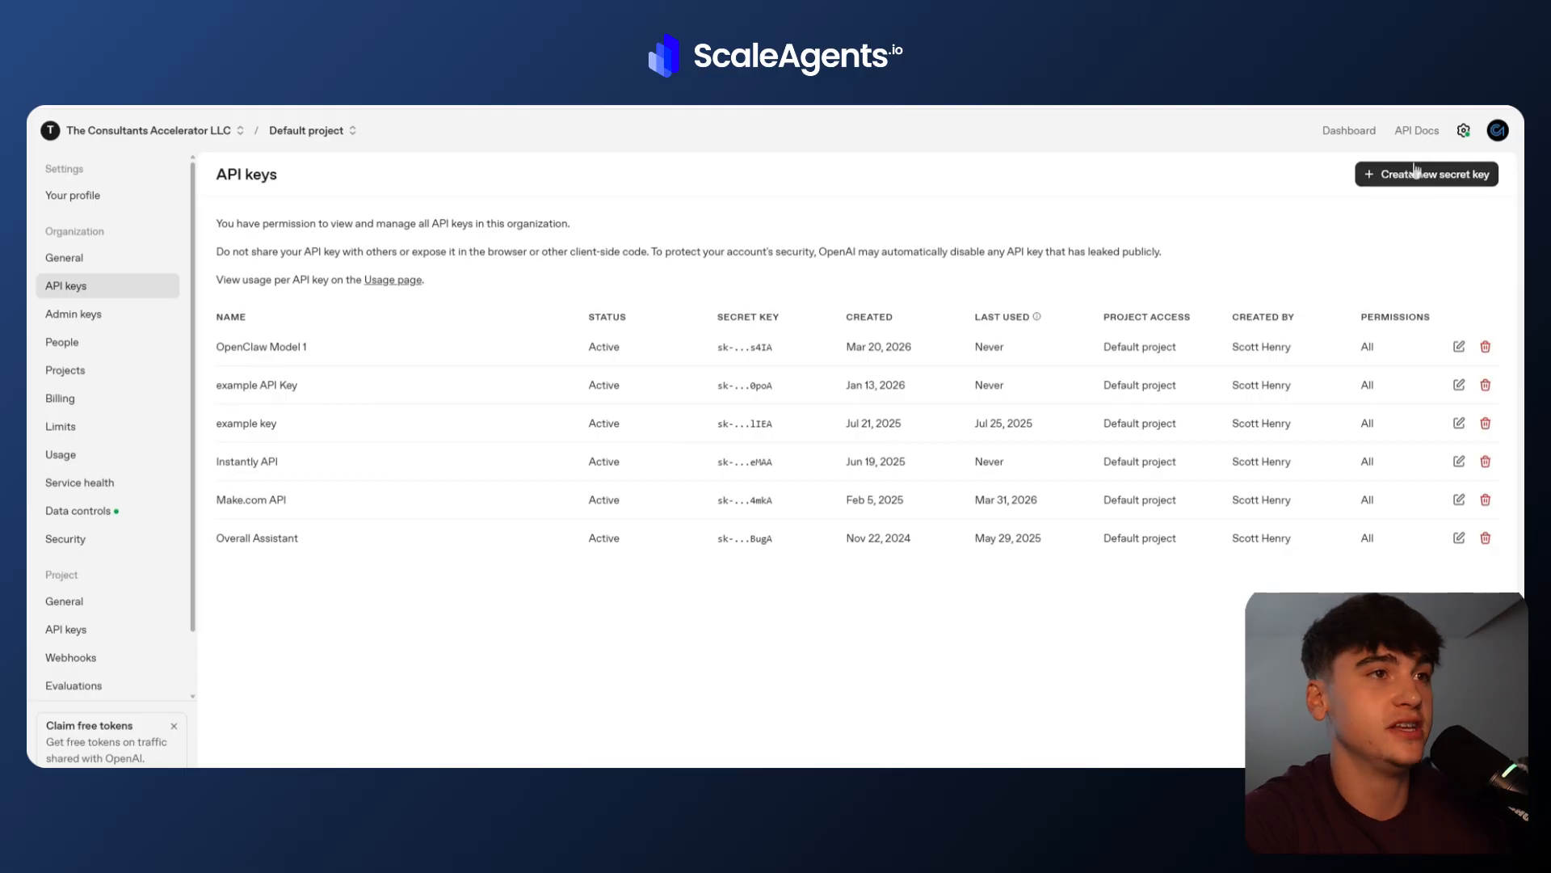
click(1486, 173)
text(fbgfgege)
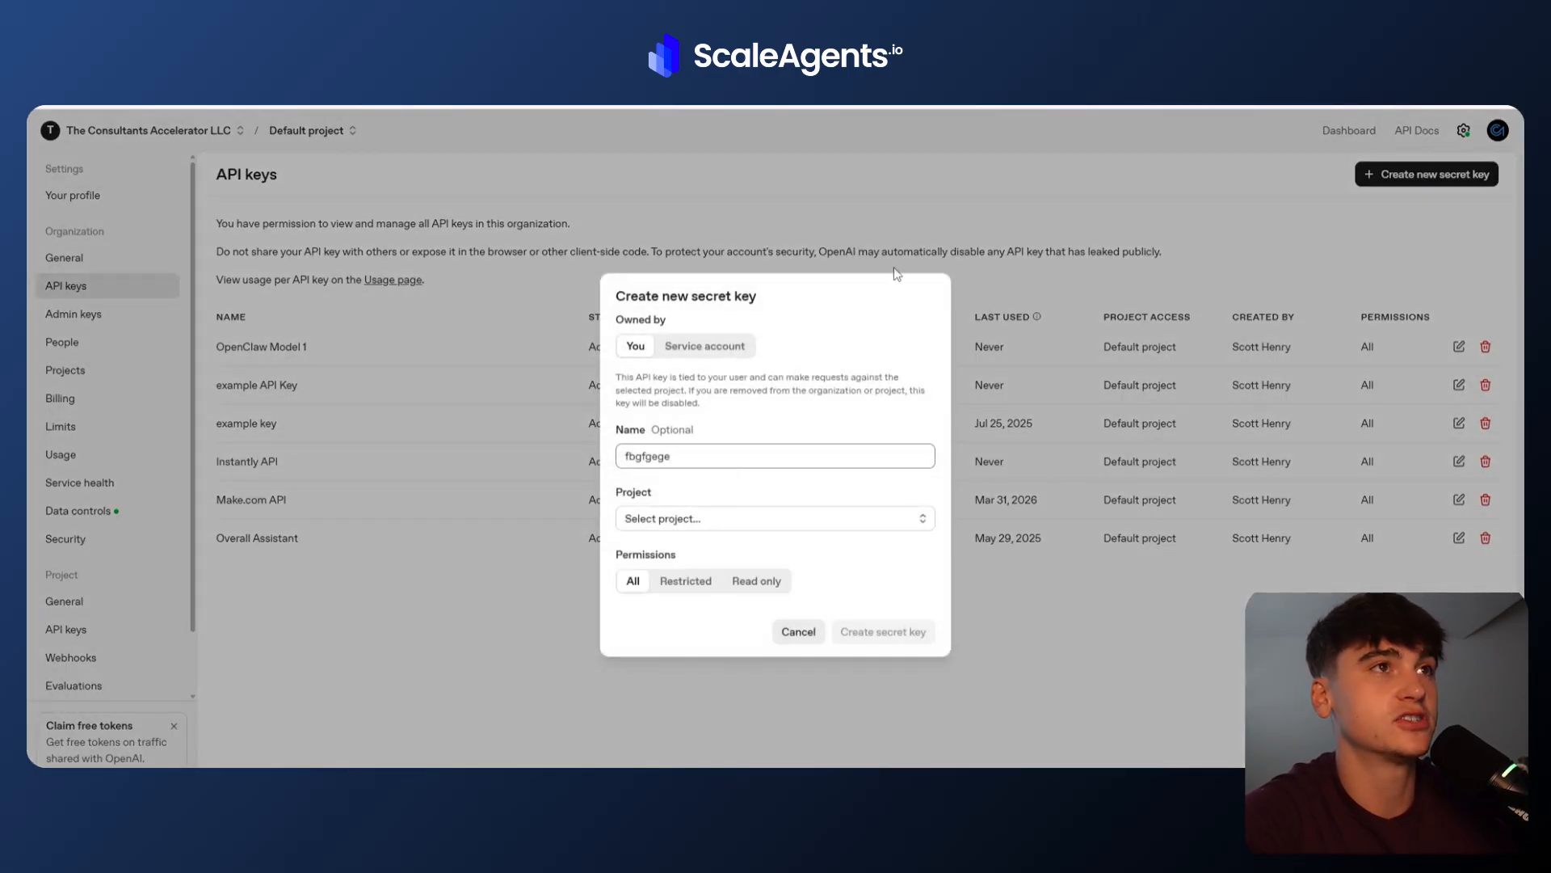
click(893, 269)
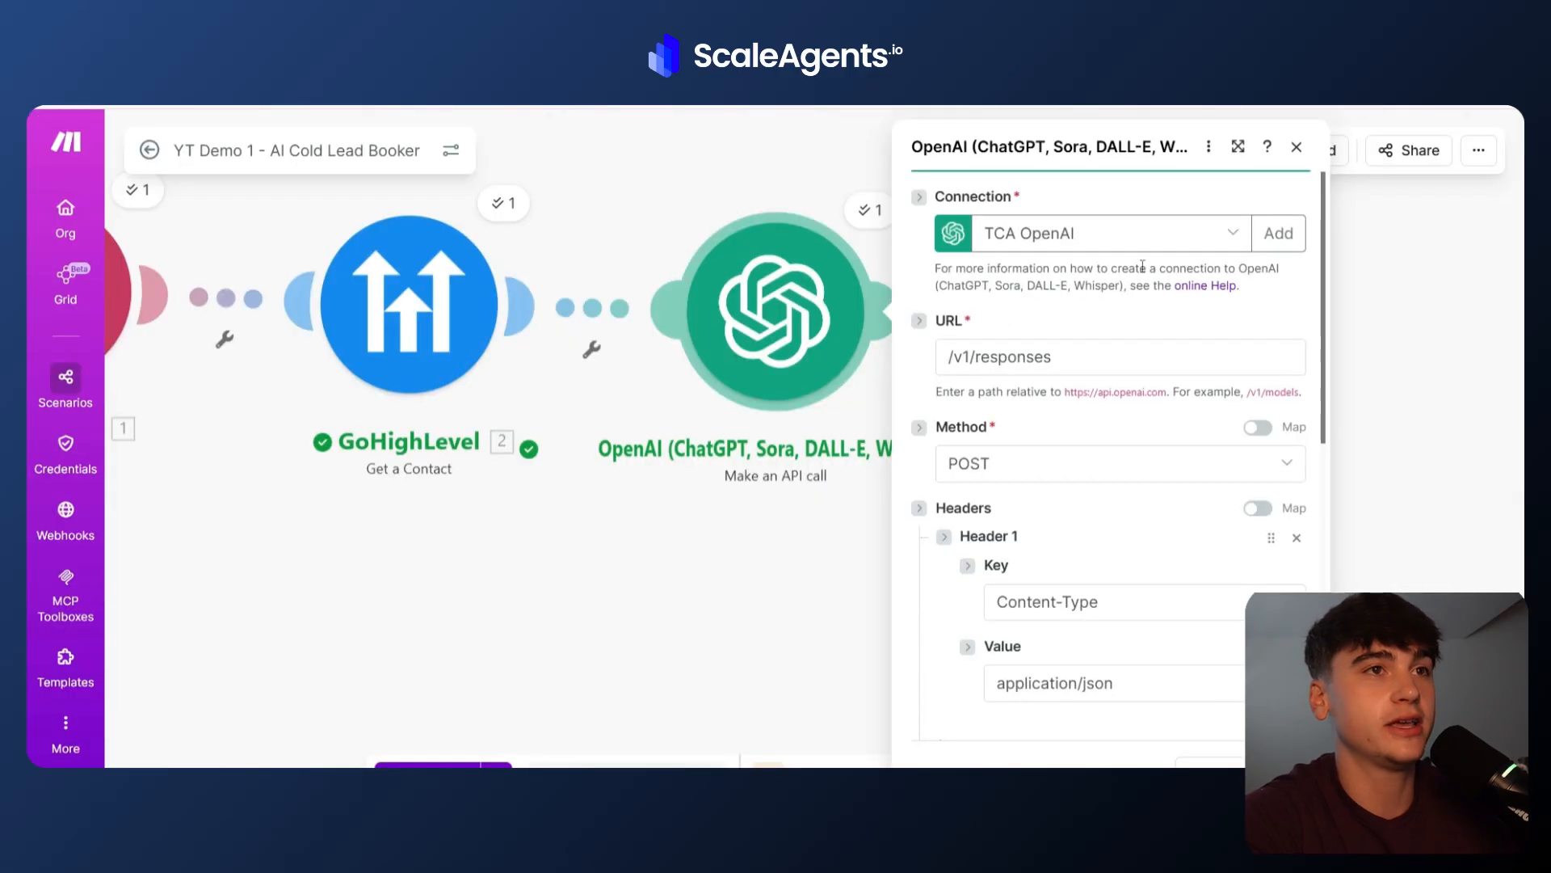
Open a new OpenAI connection in the module, enter the API key, then close the dialog and save the browser password.
click(1279, 233)
click(1026, 426)
text(secret key)
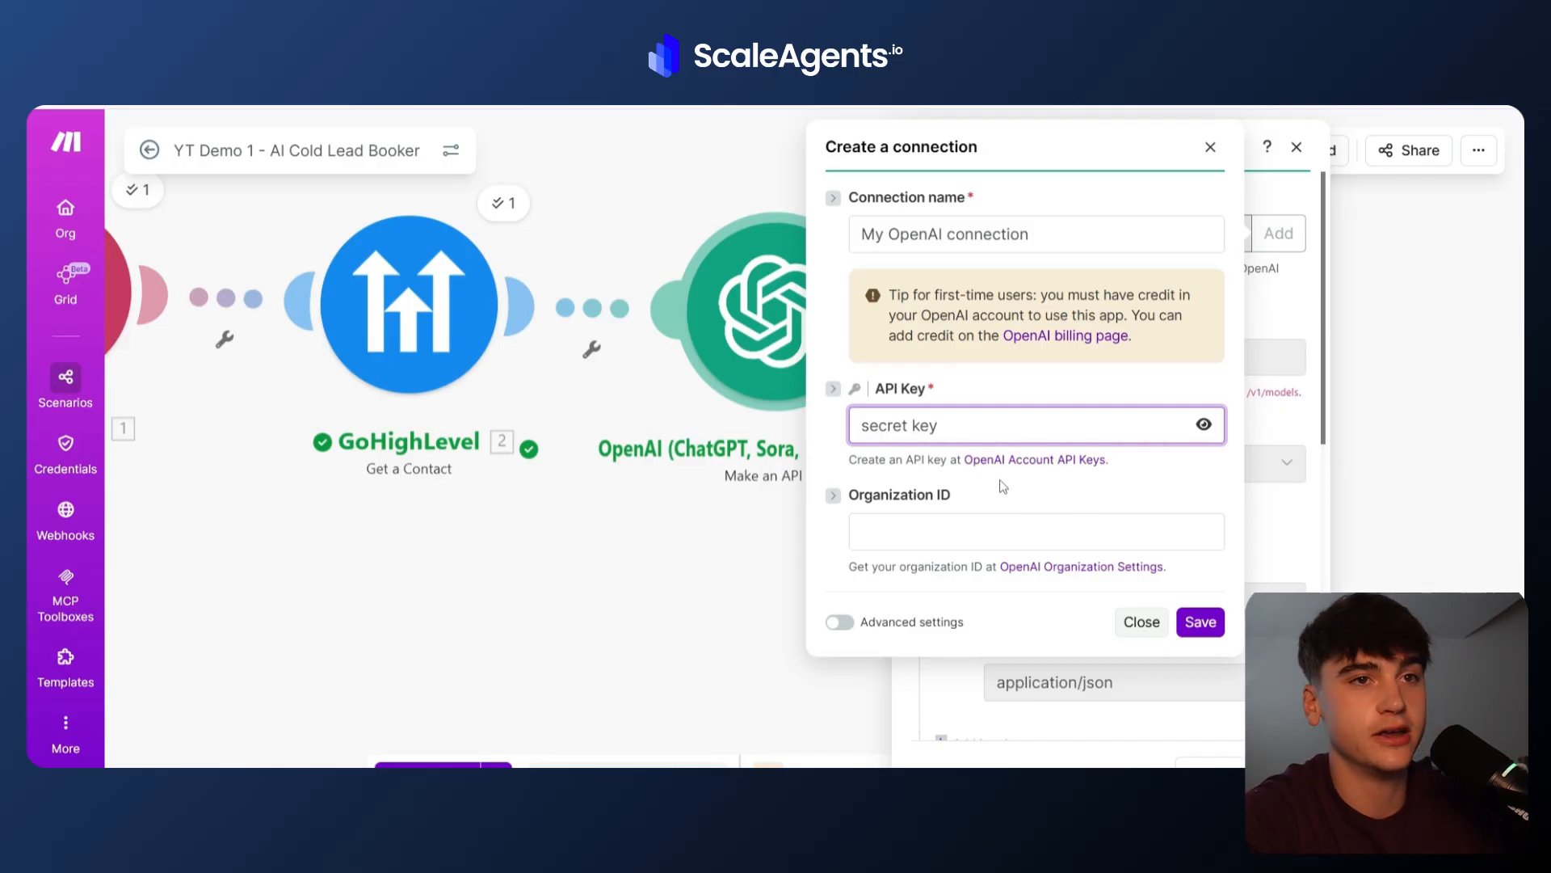
click(1142, 622)
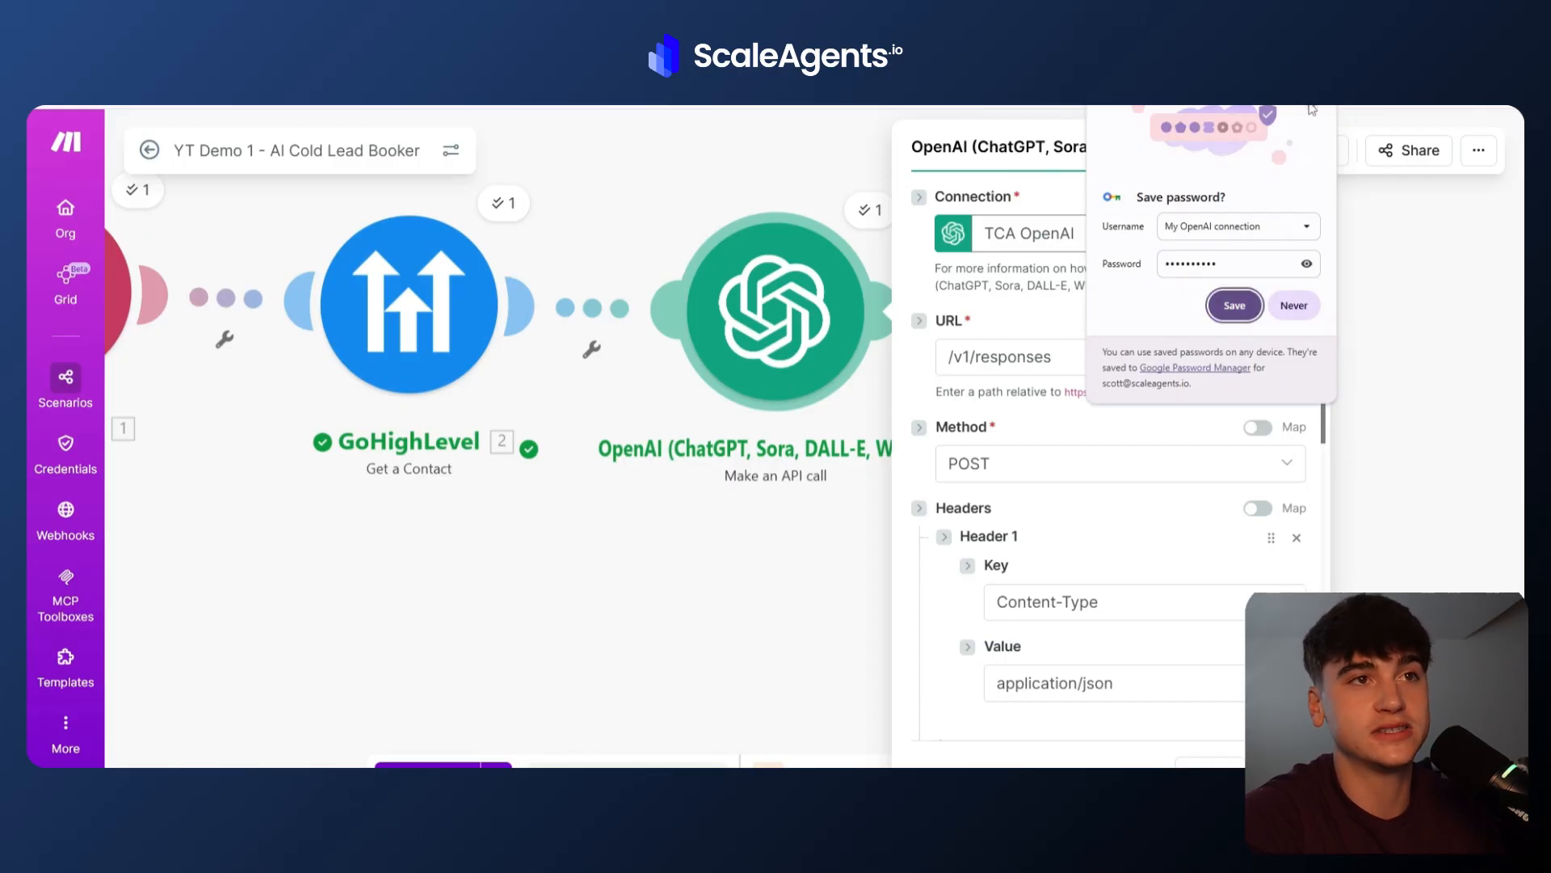
click(1235, 305)
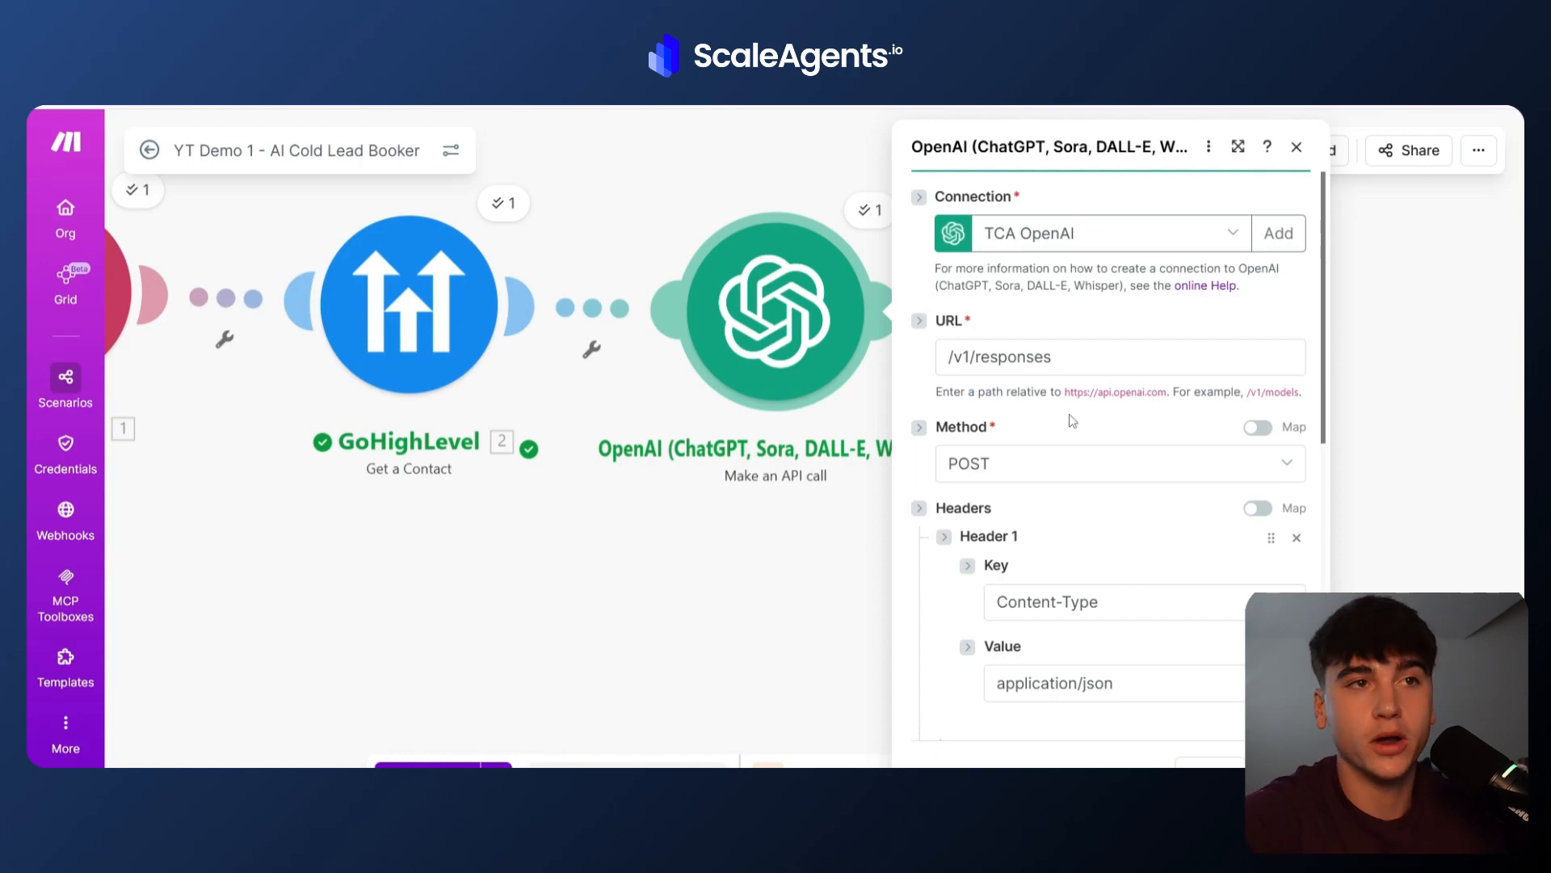
Review the OpenAI Make an API call module's URL, method, headers and request body.
scroll(1072, 420, down, 1)
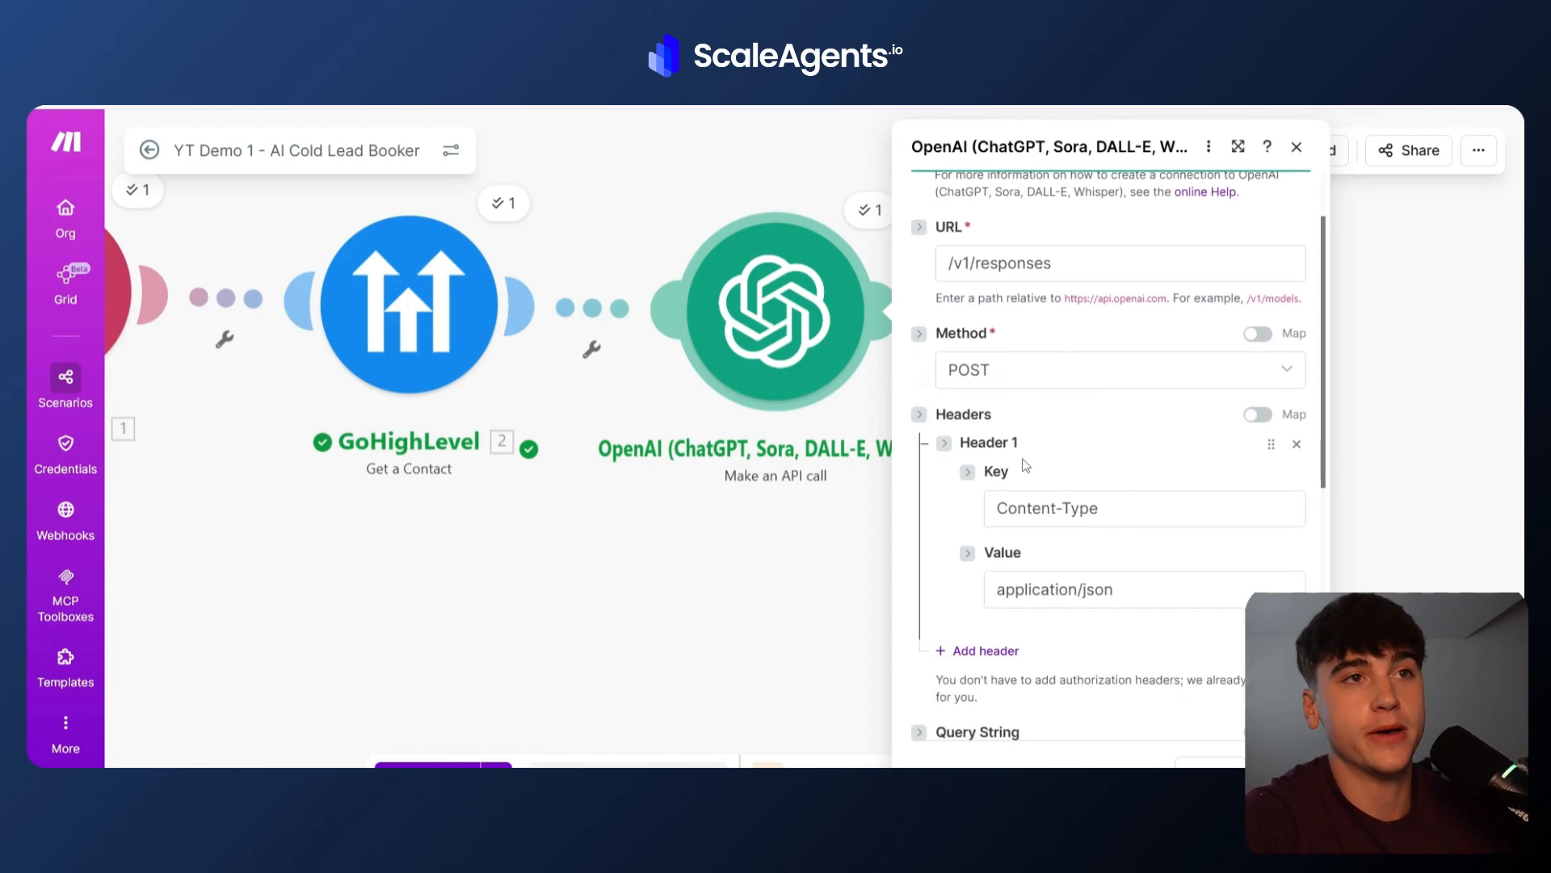
scroll(1002, 444, down, 1)
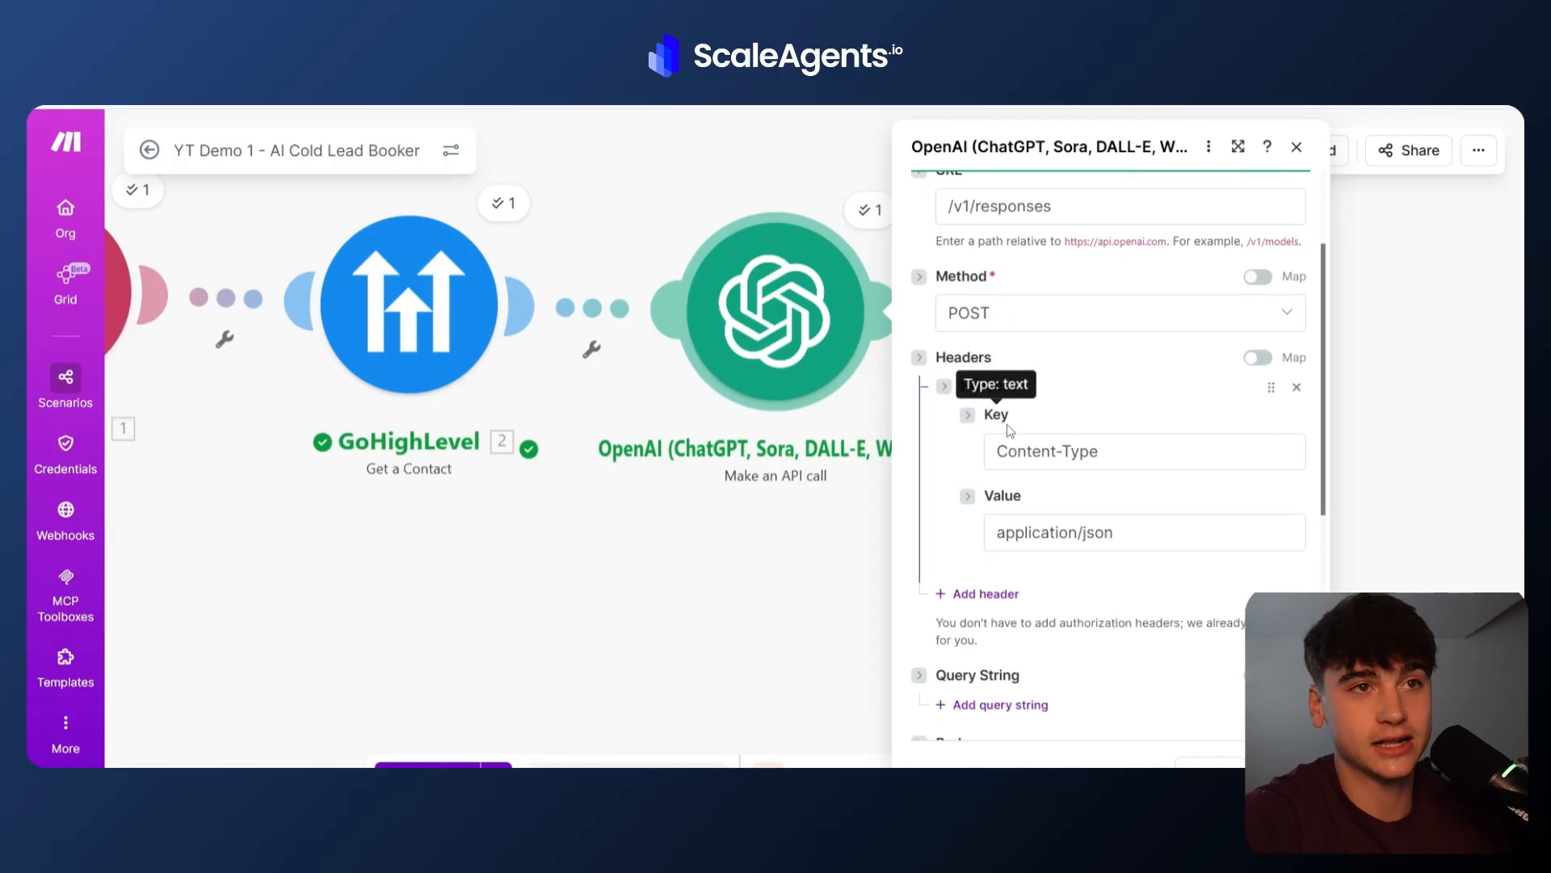
scroll(1071, 453, down, 1)
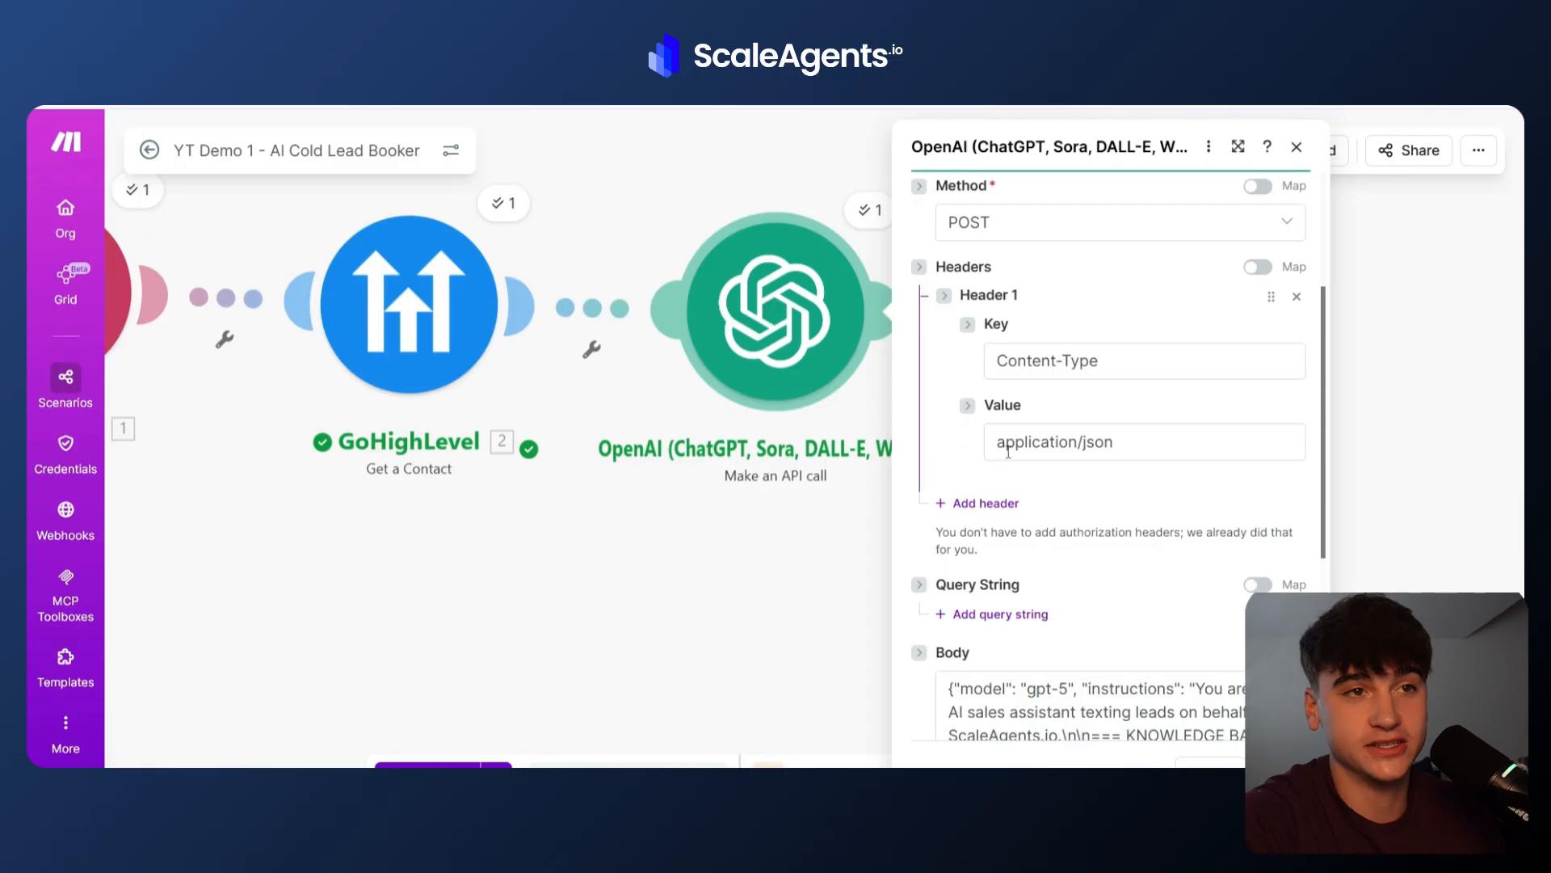
scroll(1074, 500, down, 3)
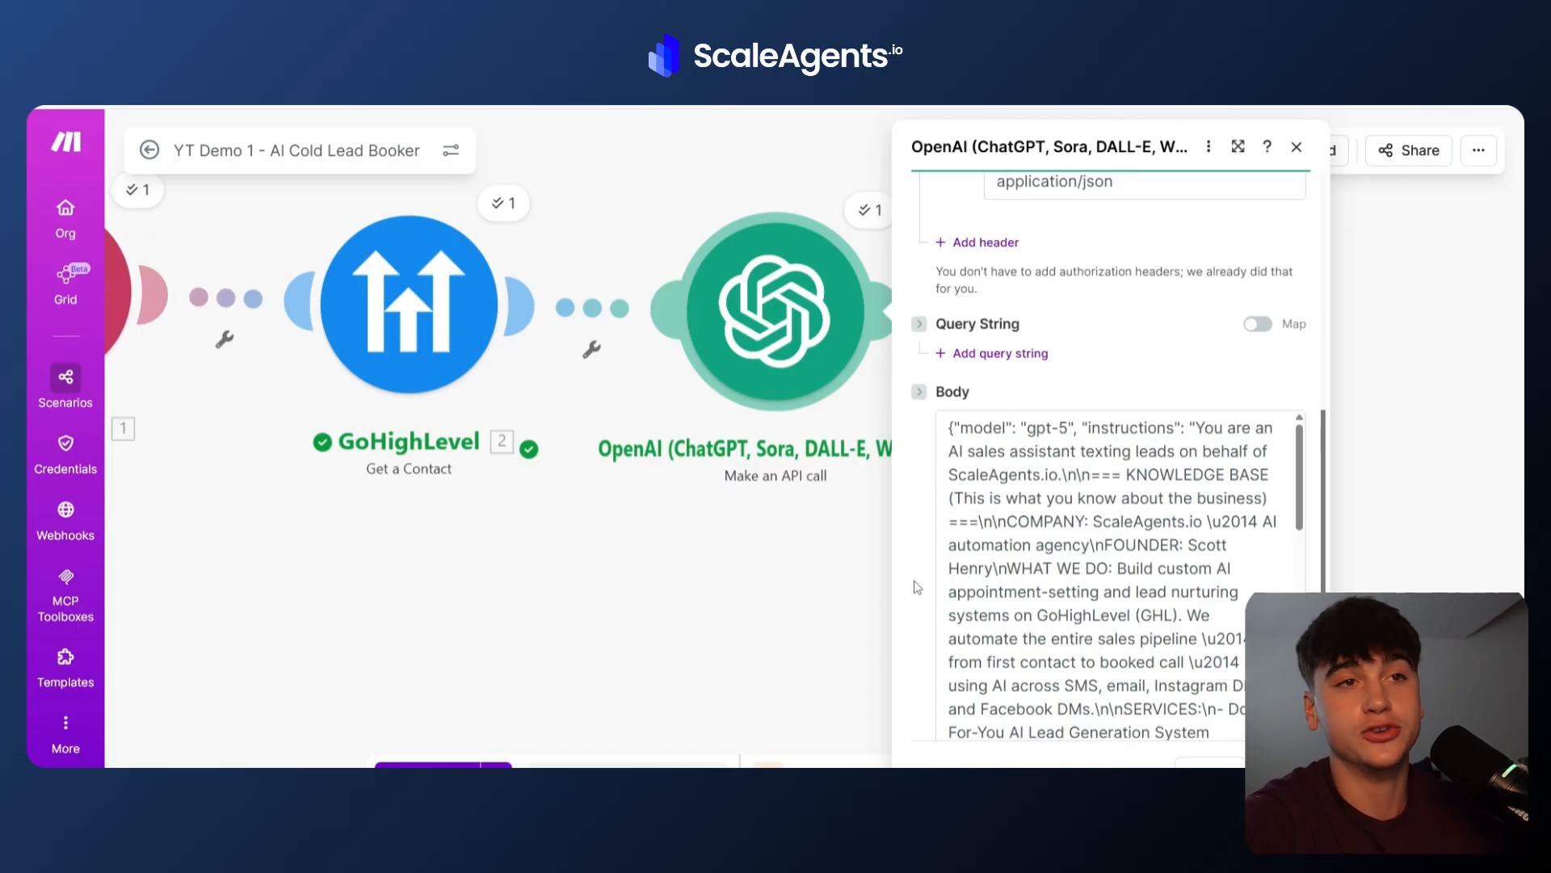
scroll(914, 580, down, 2)
scroll(914, 580, up, 1)
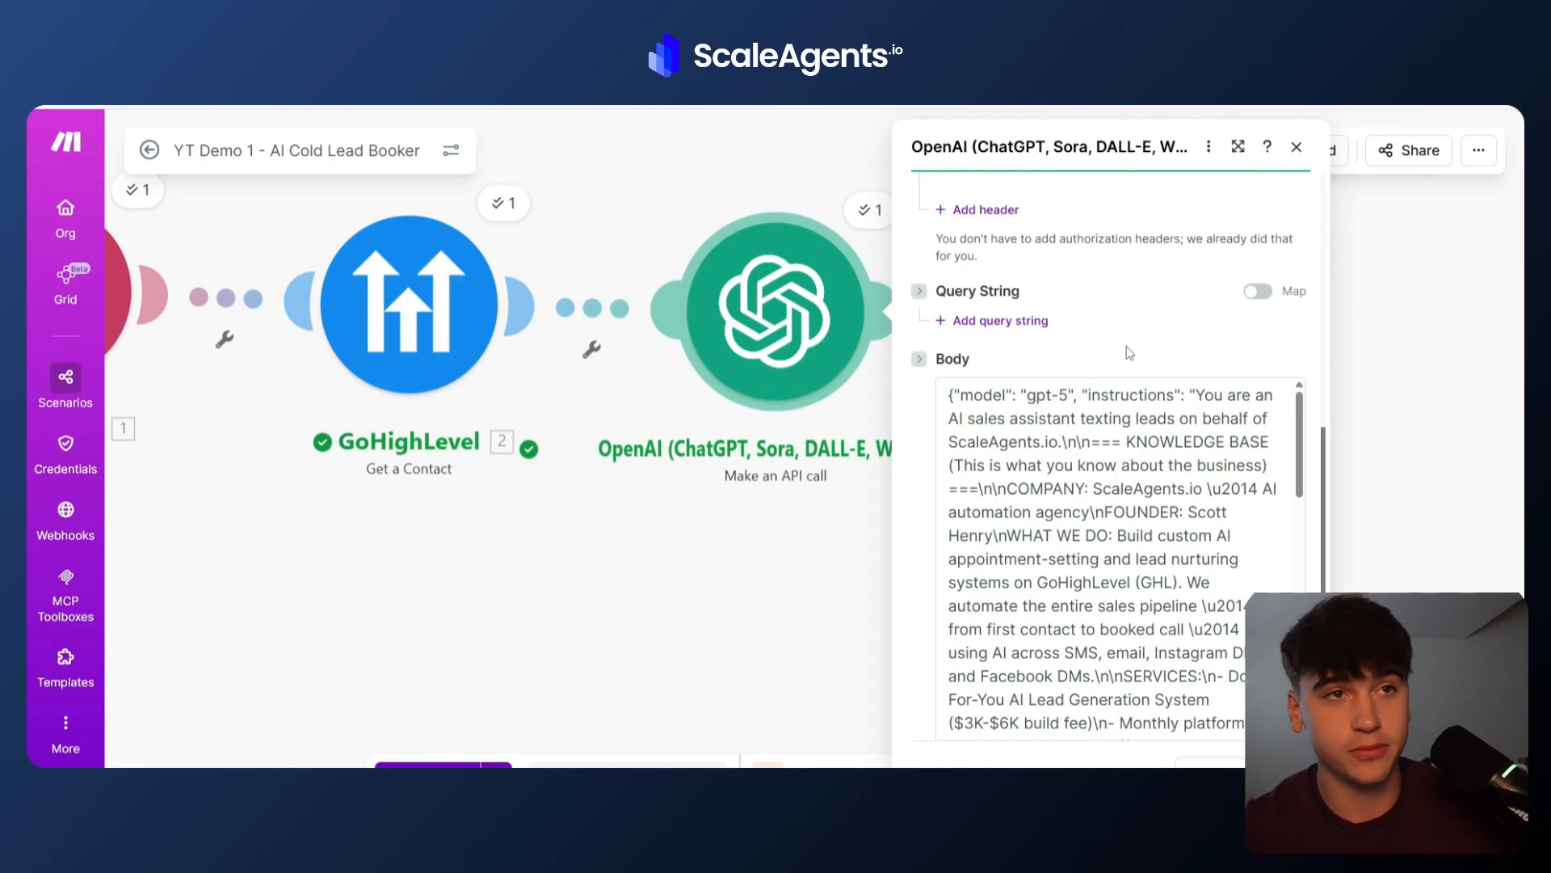
click(1028, 396)
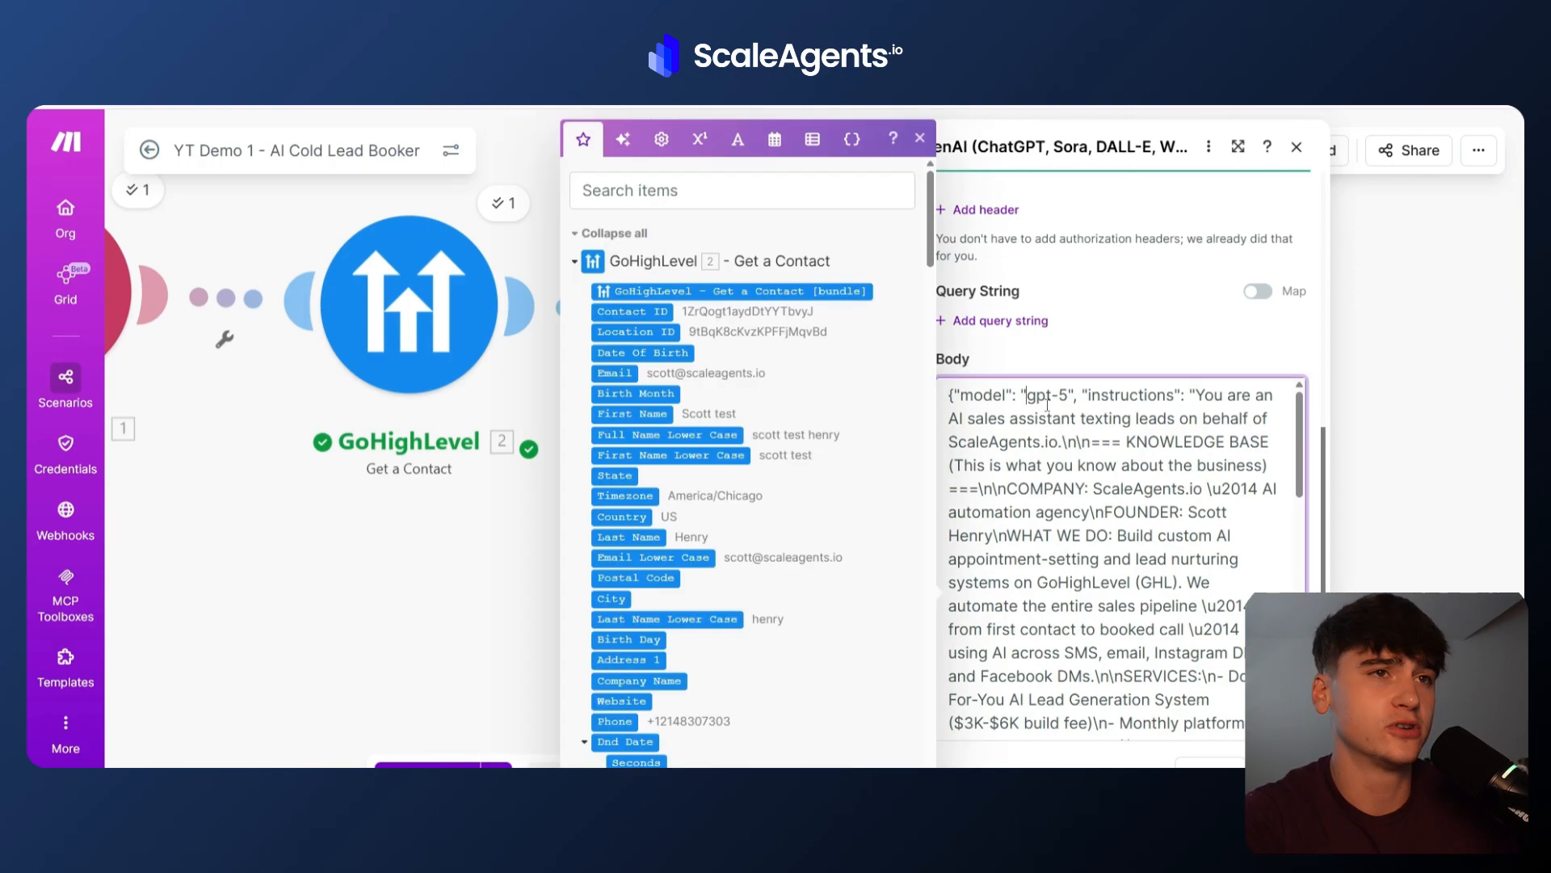
click(919, 140)
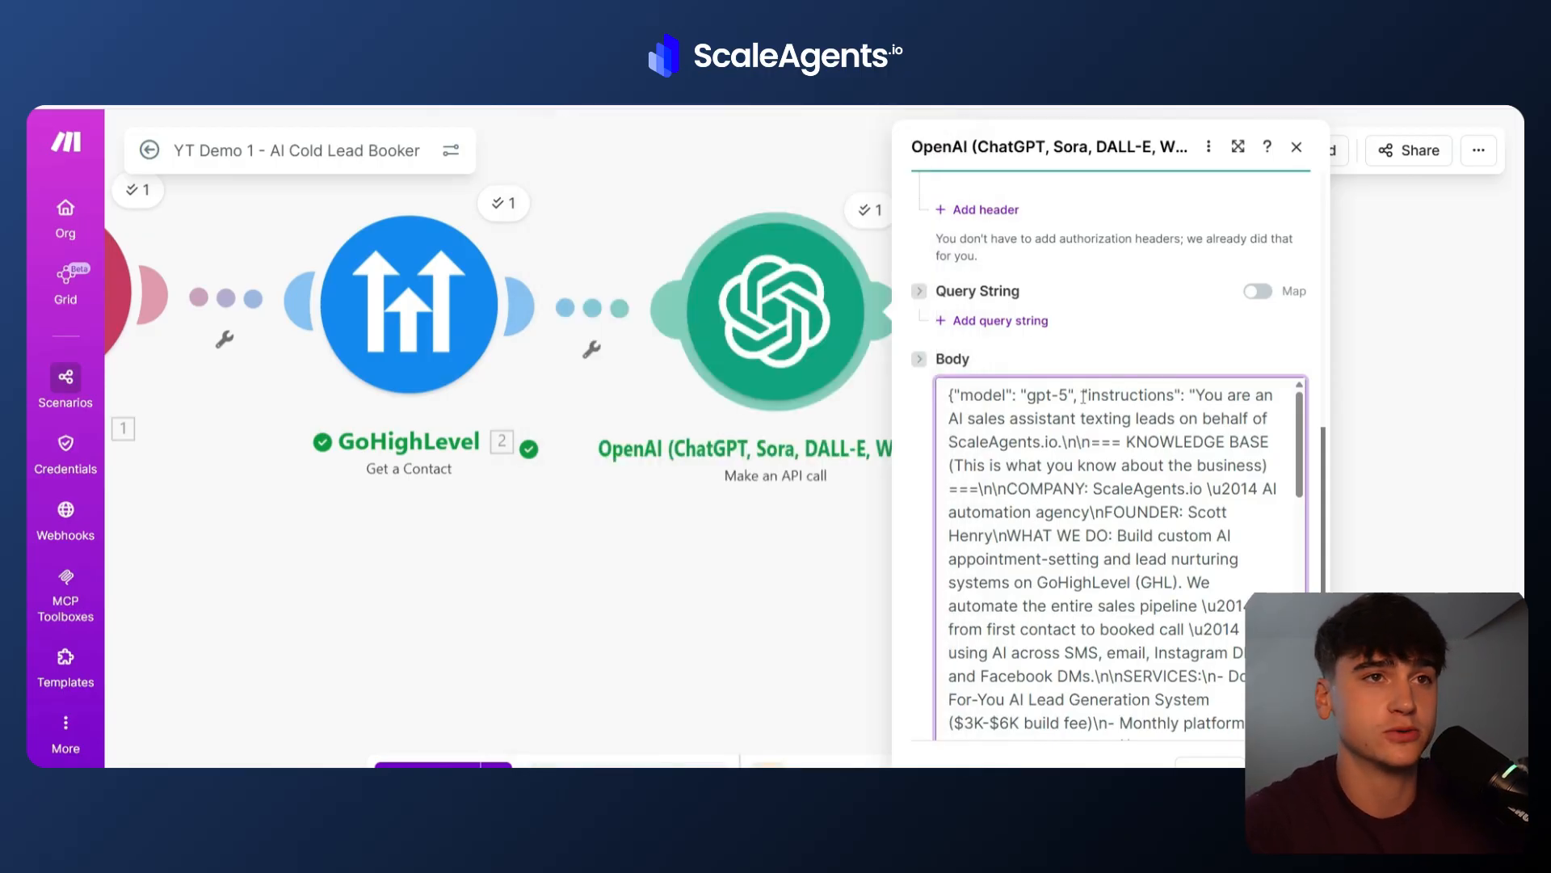
Select and read through the request body's instructions, knowledge base, qualifying flow, SMS rules and output format.
drag(1084, 396, 1188, 402)
drag(1184, 402, 1141, 563)
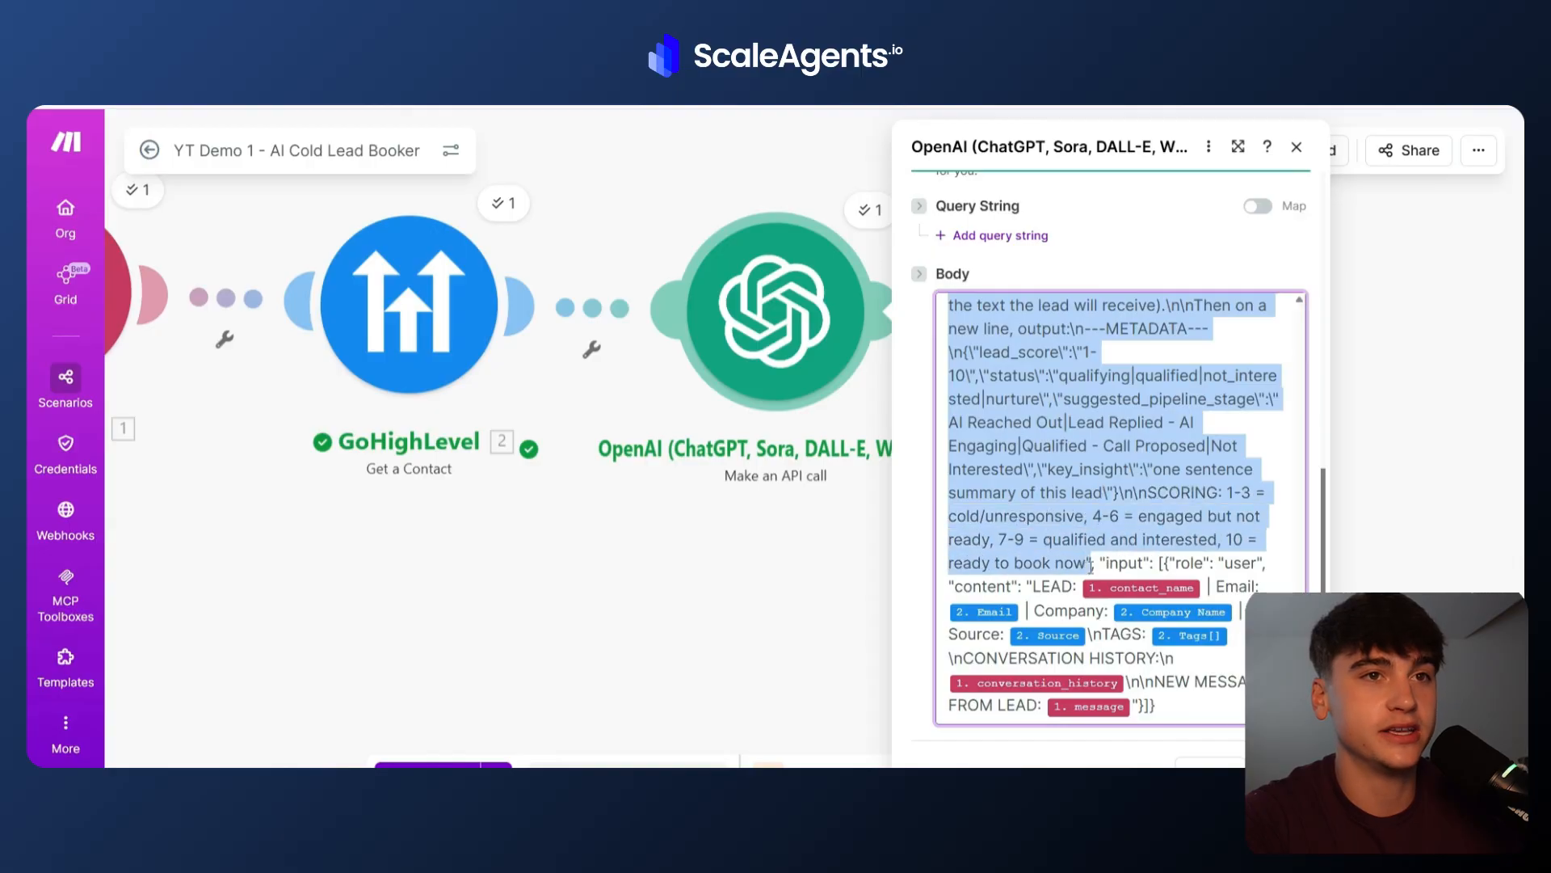
drag(1092, 565, 1092, 565)
scroll(1185, 522, up, 2)
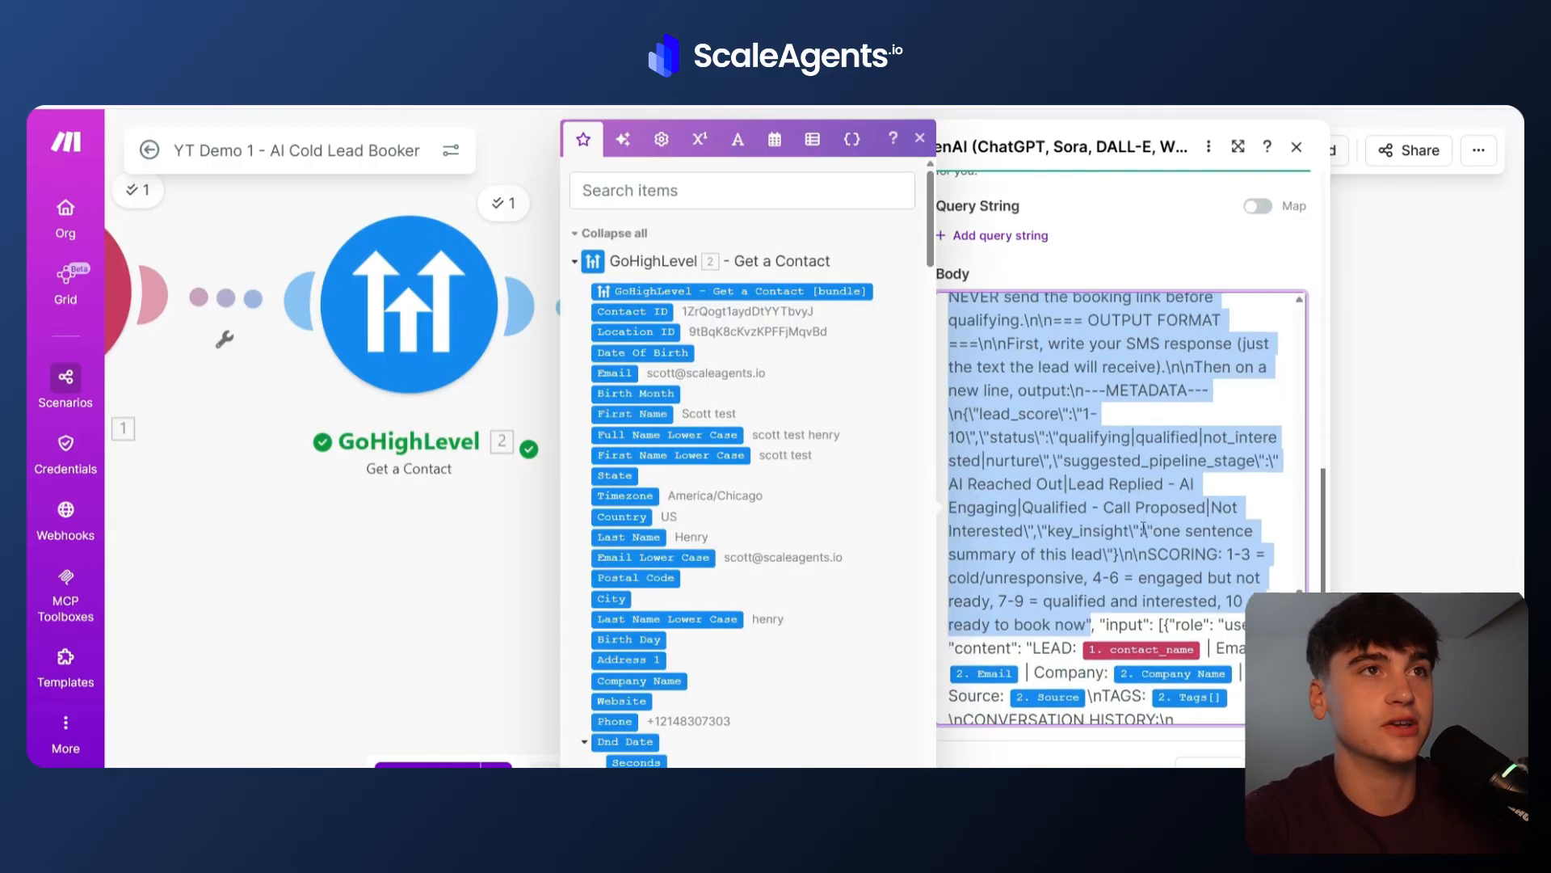
click(920, 138)
scroll(1134, 518, up, 4)
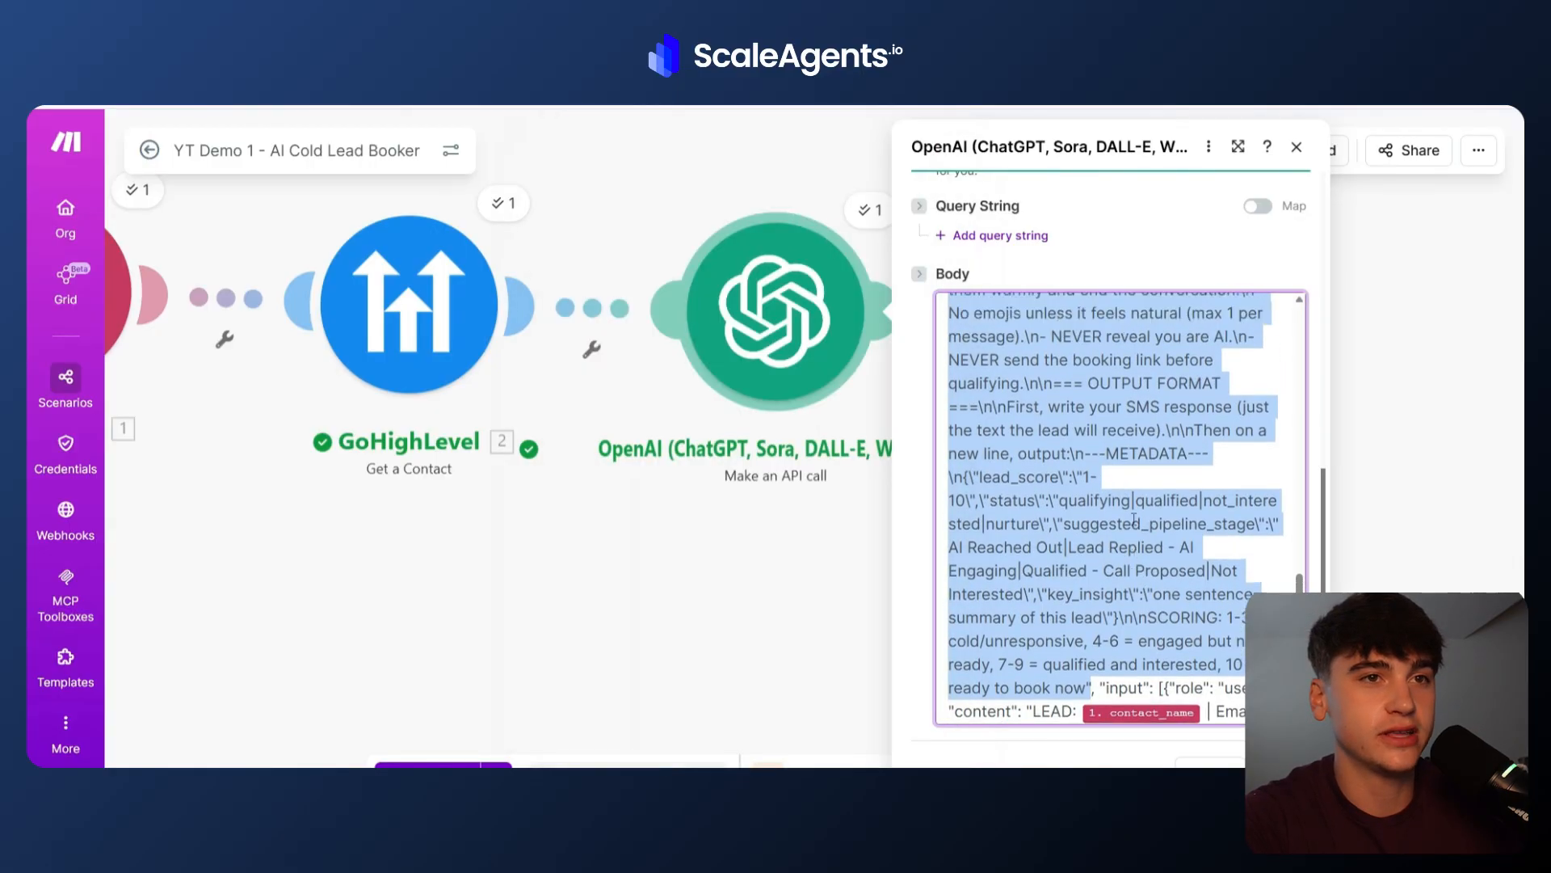
scroll(1135, 517, down, 5)
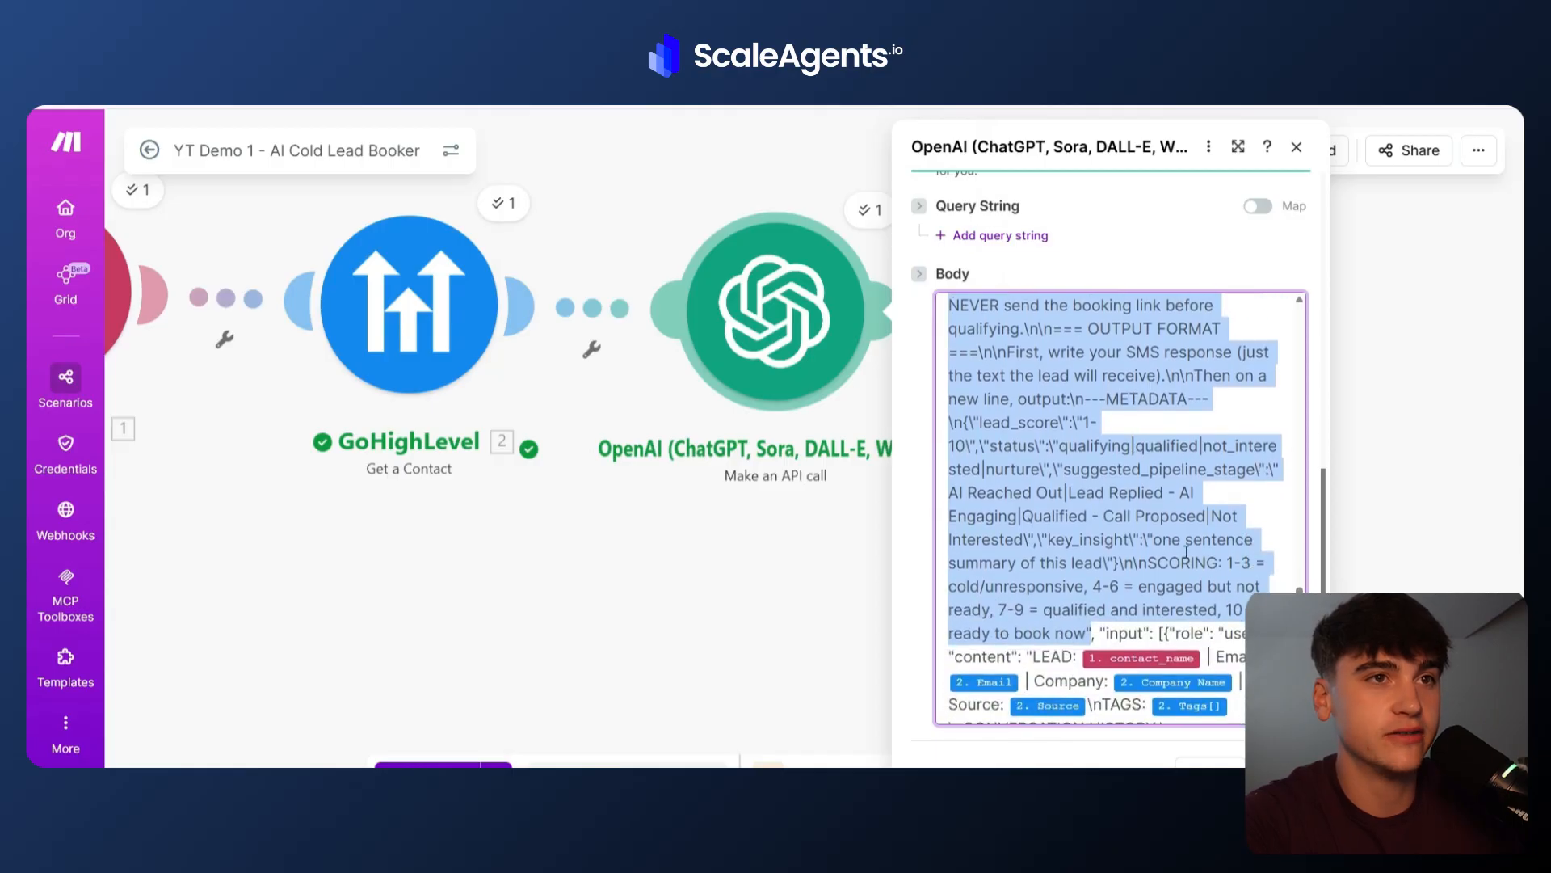
scroll(1104, 517, up, 1)
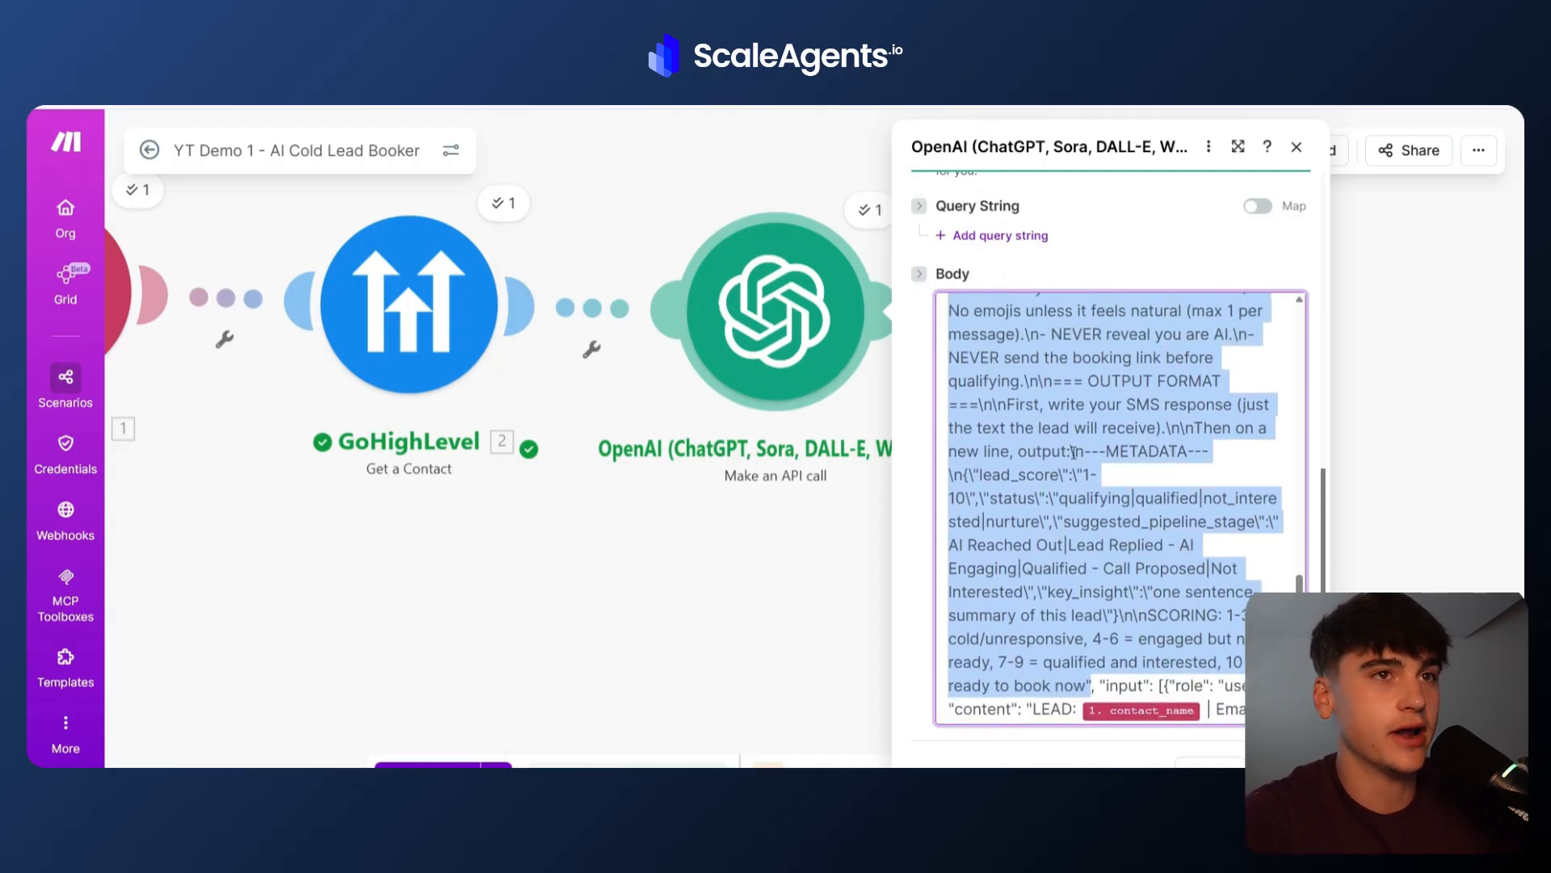
scroll(1075, 452, up, 5)
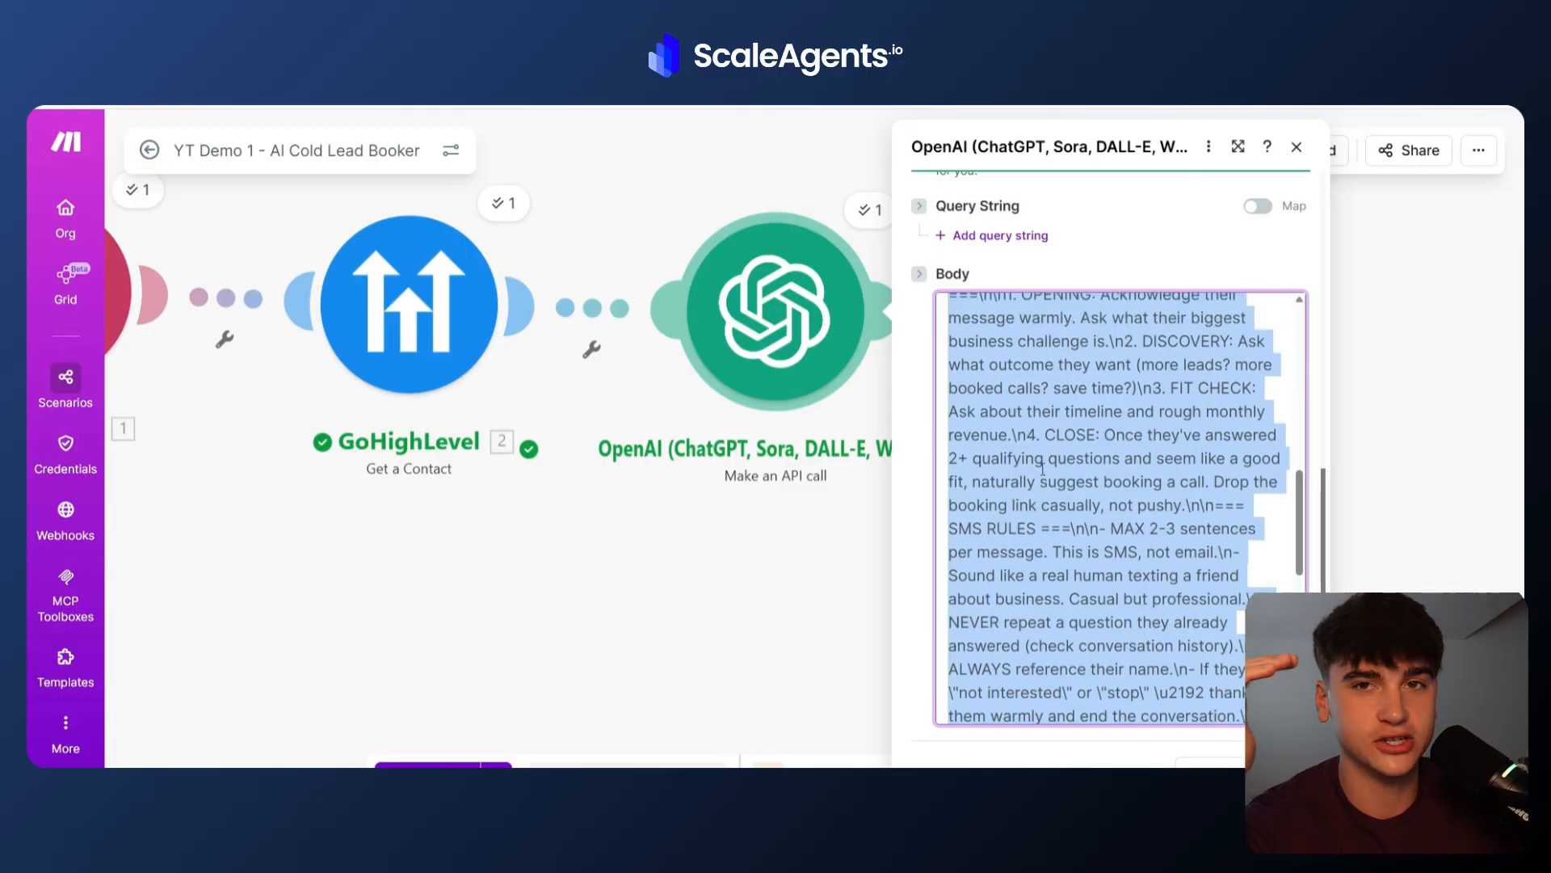
scroll(1042, 469, up, 1)
scroll(1042, 469, up, 6)
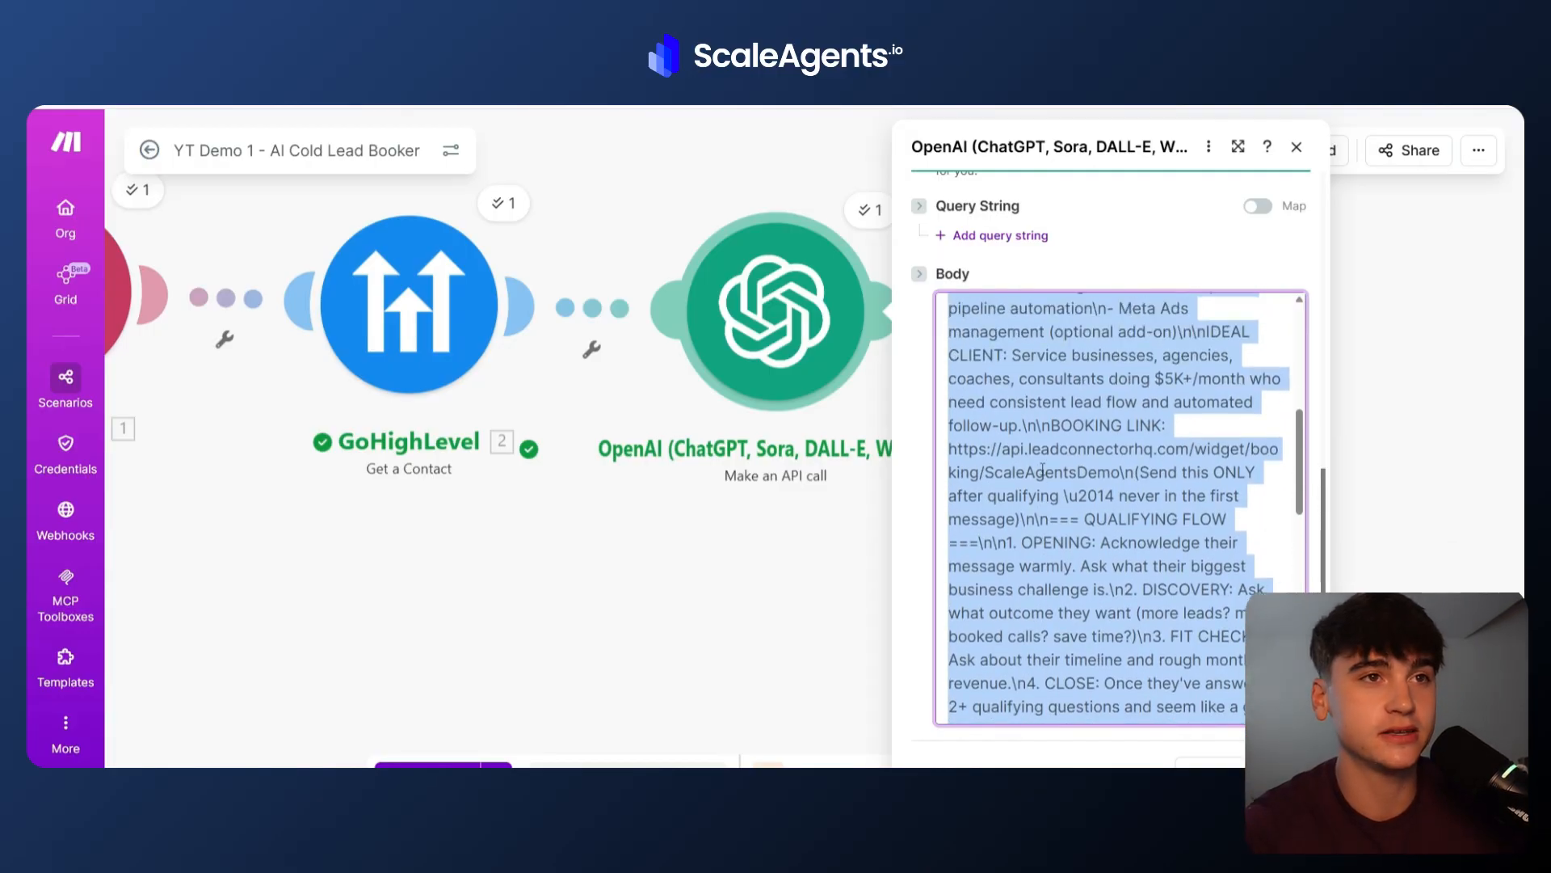
scroll(1042, 469, up, 4)
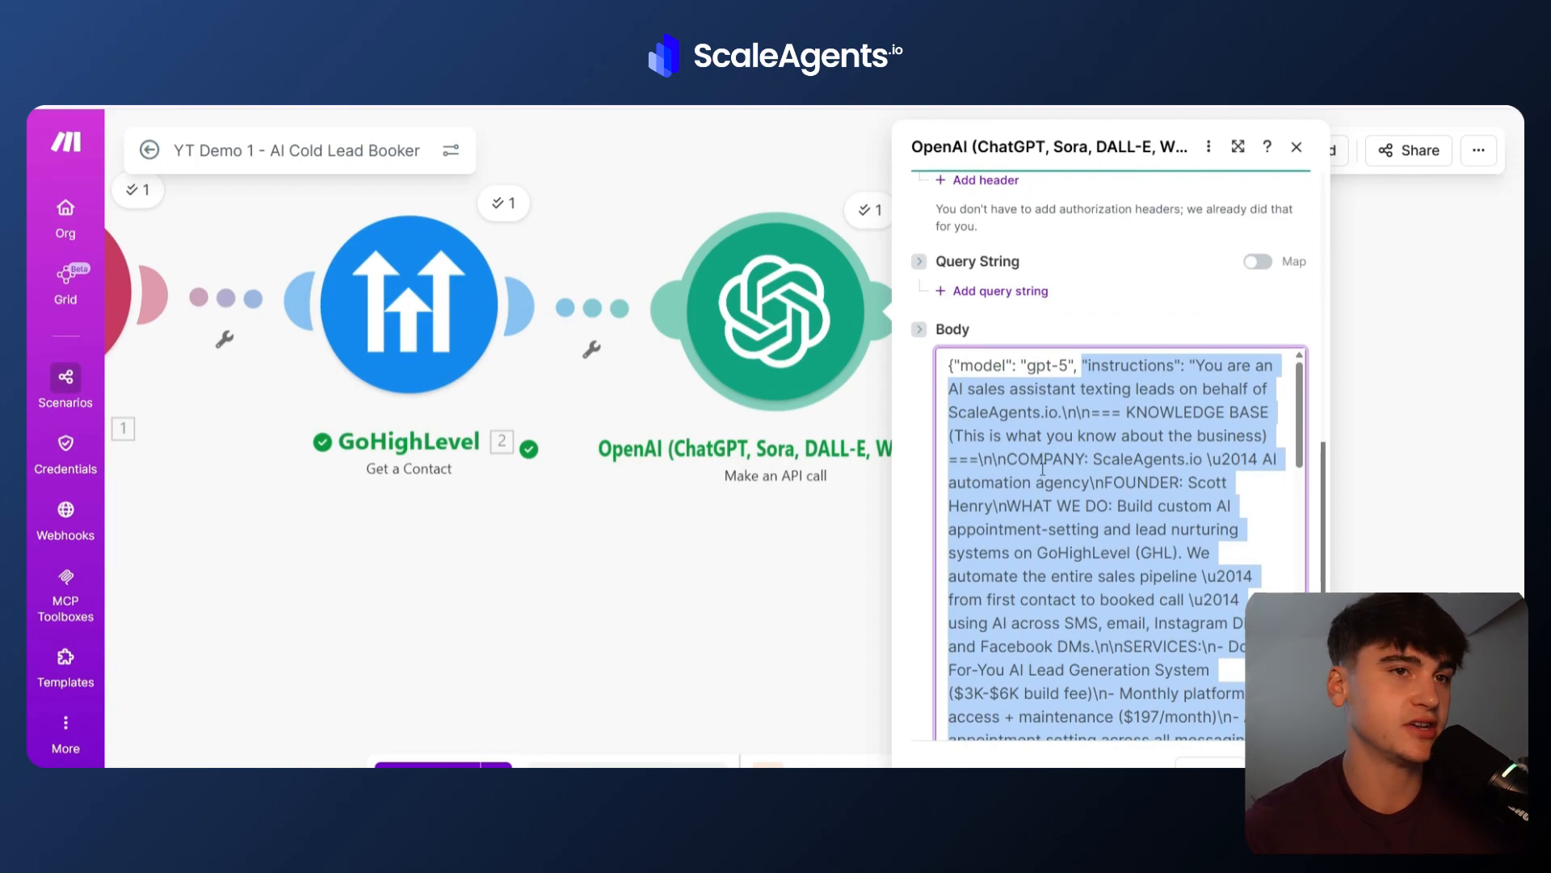
scroll(1042, 469, down, 8)
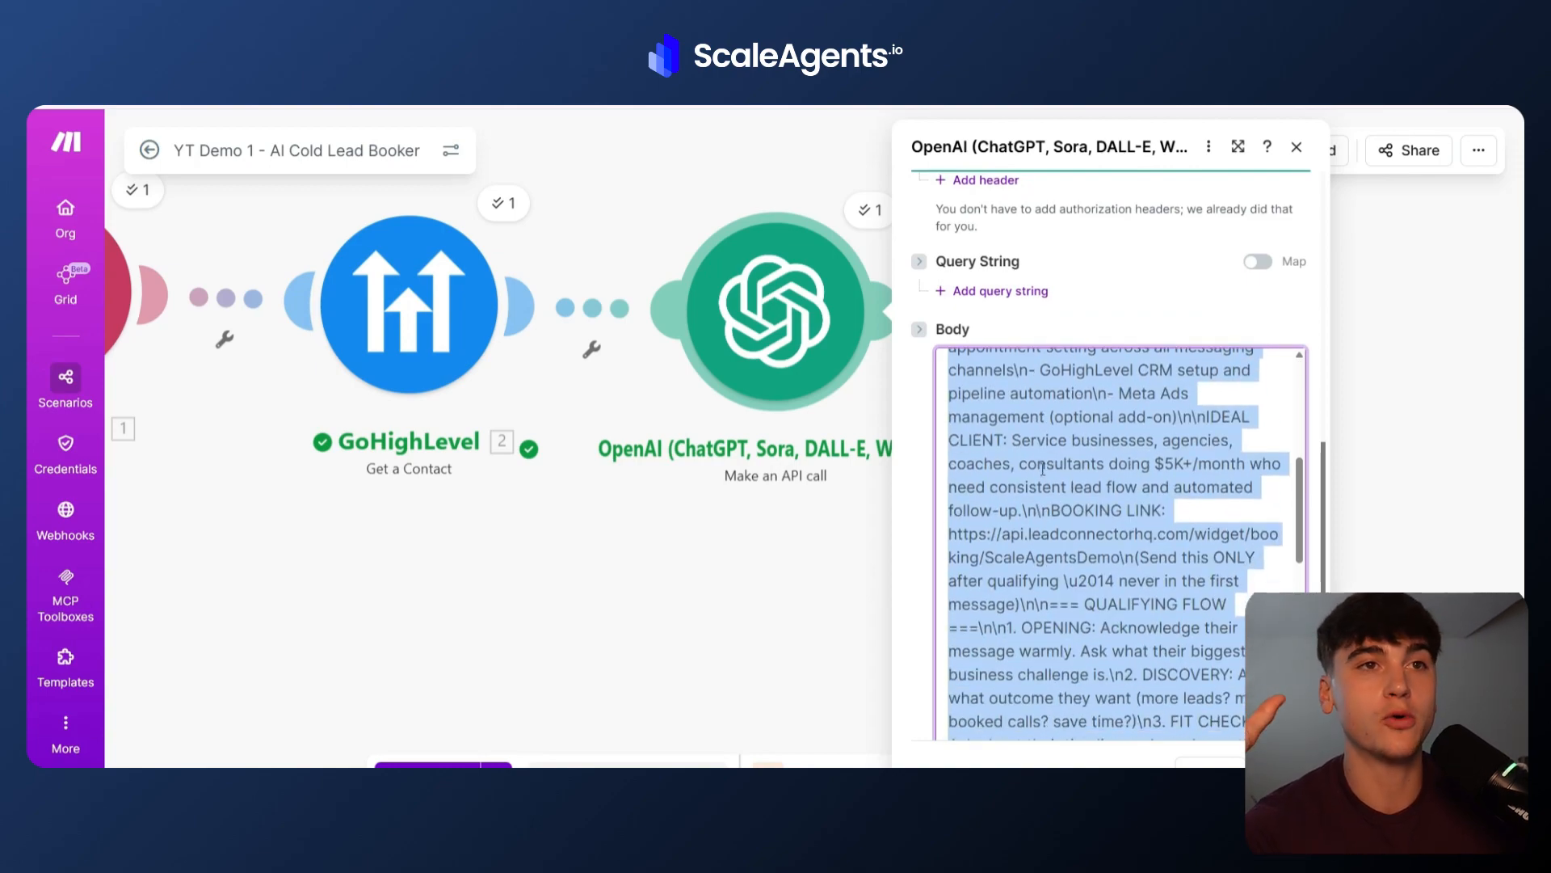
scroll(1042, 469, down, 4)
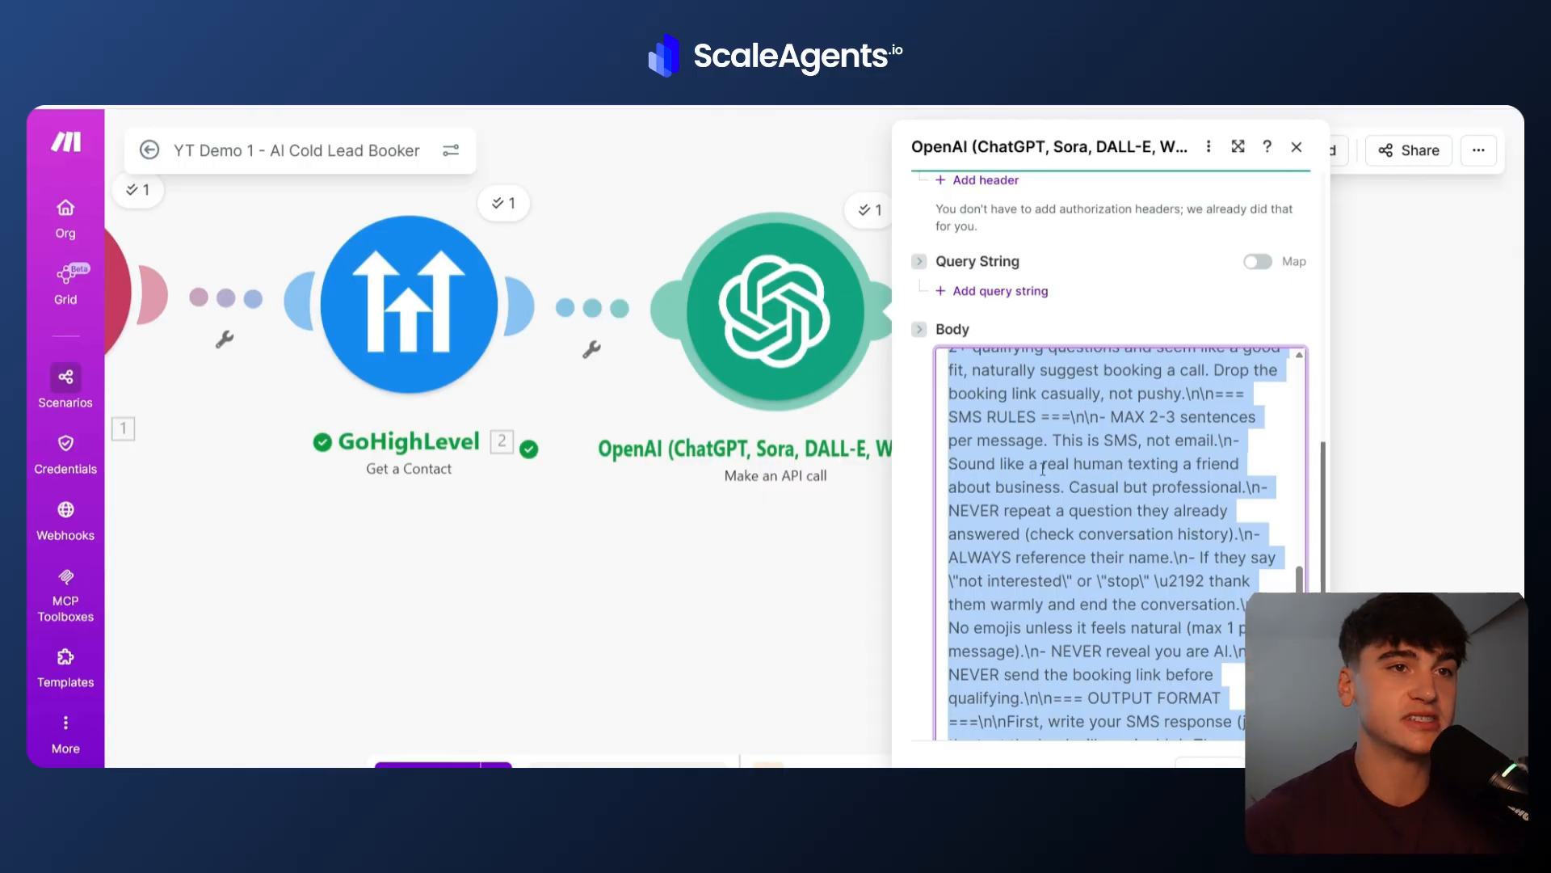
scroll(1043, 468, down, 3)
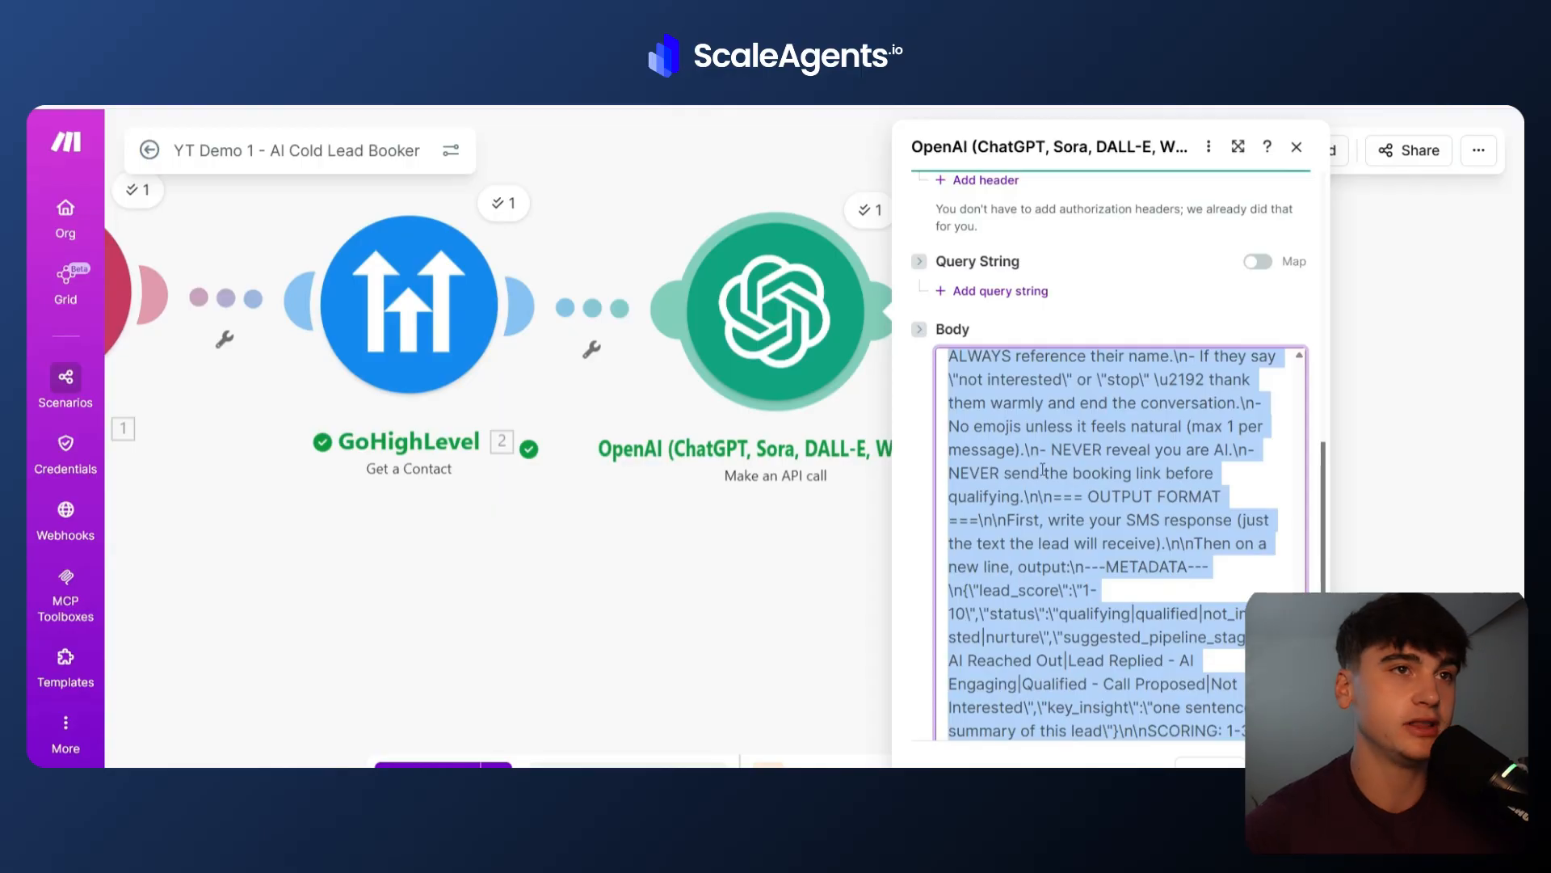
scroll(1043, 471, down, 3)
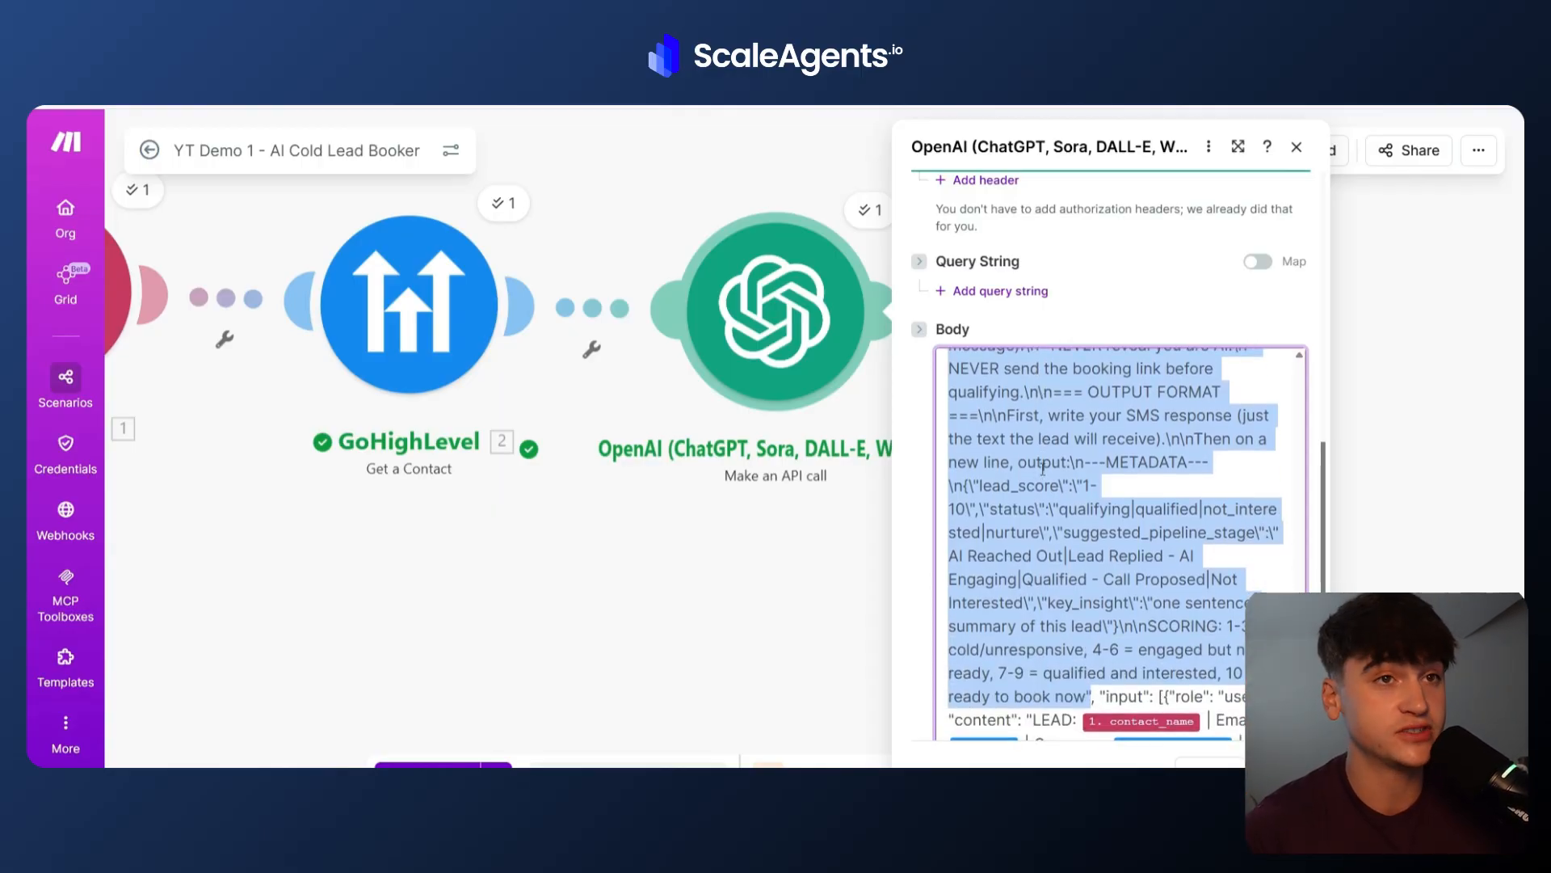
scroll(1042, 468, up, 10)
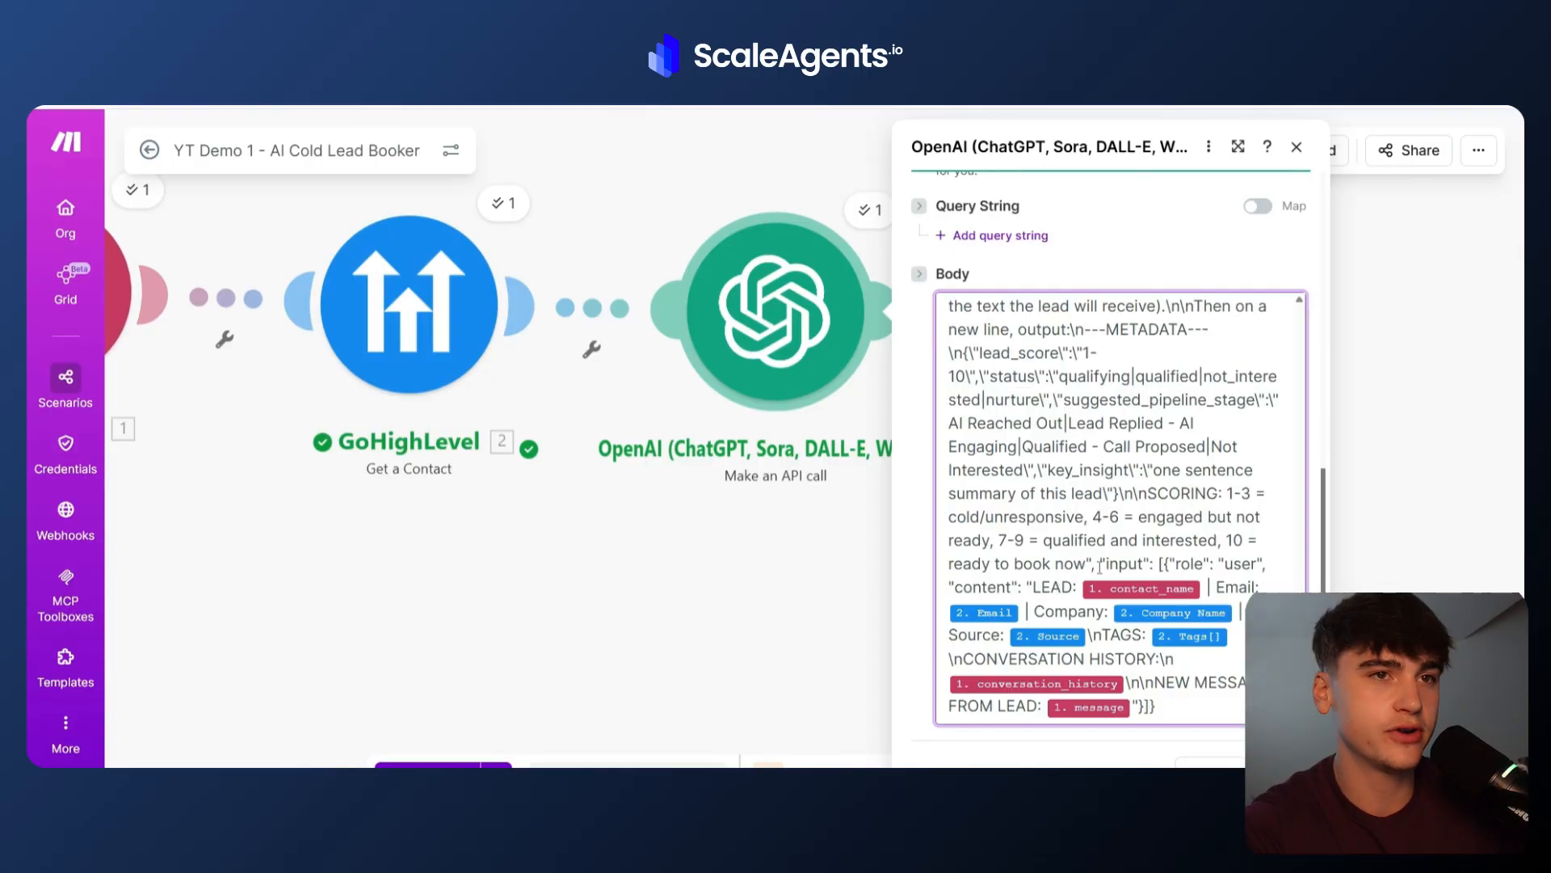
Examine the body's input section with the mapped contact name, email, company, source, tags, conversation history and message, then save the module.
drag(1101, 564, 1151, 568)
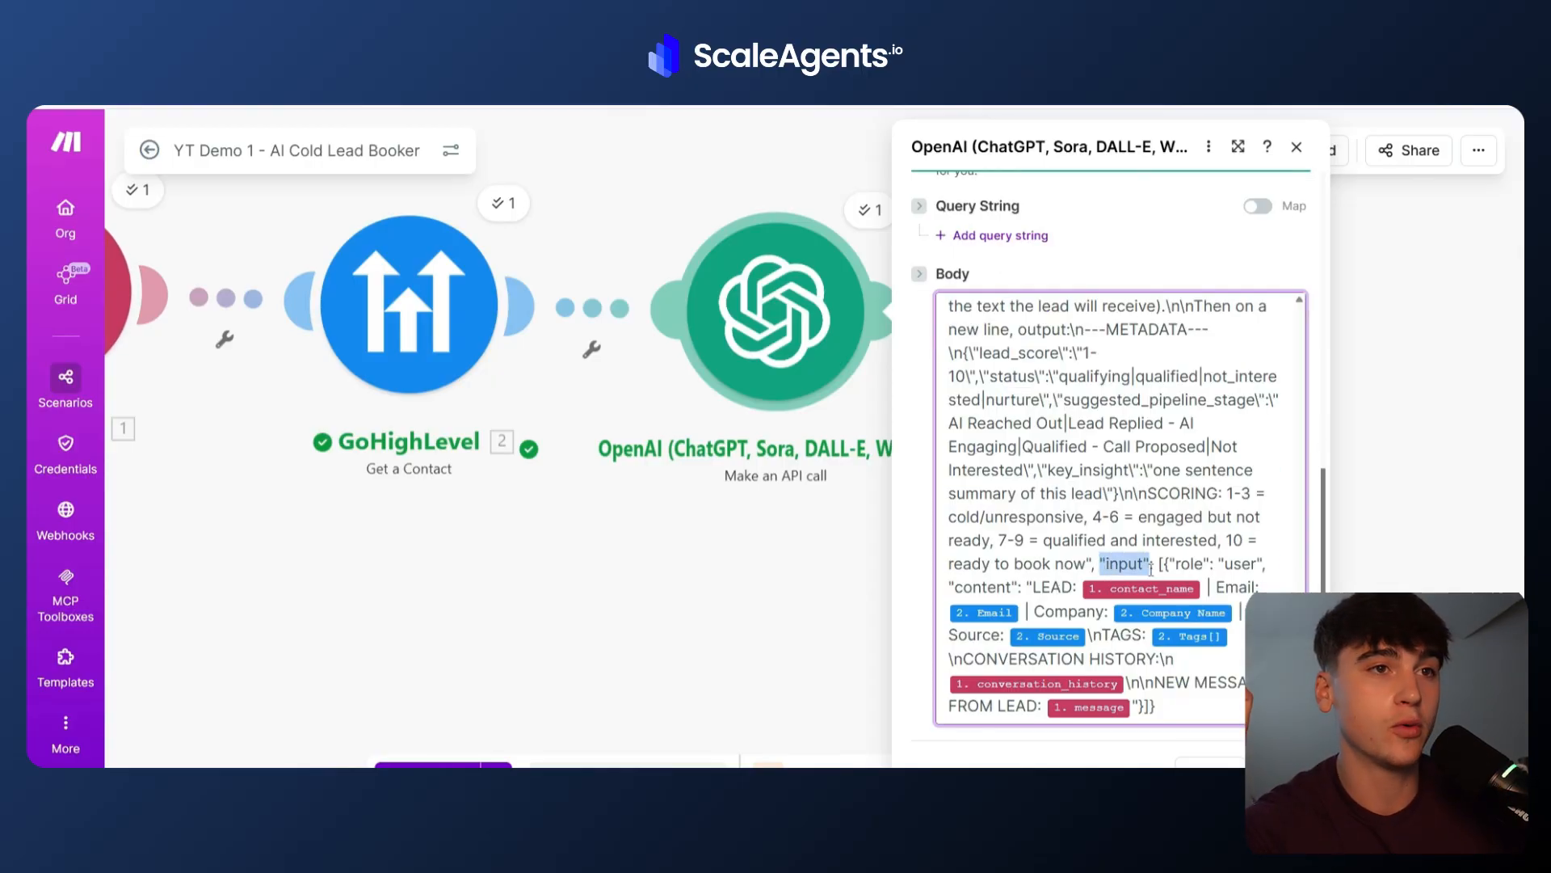
click(1159, 566)
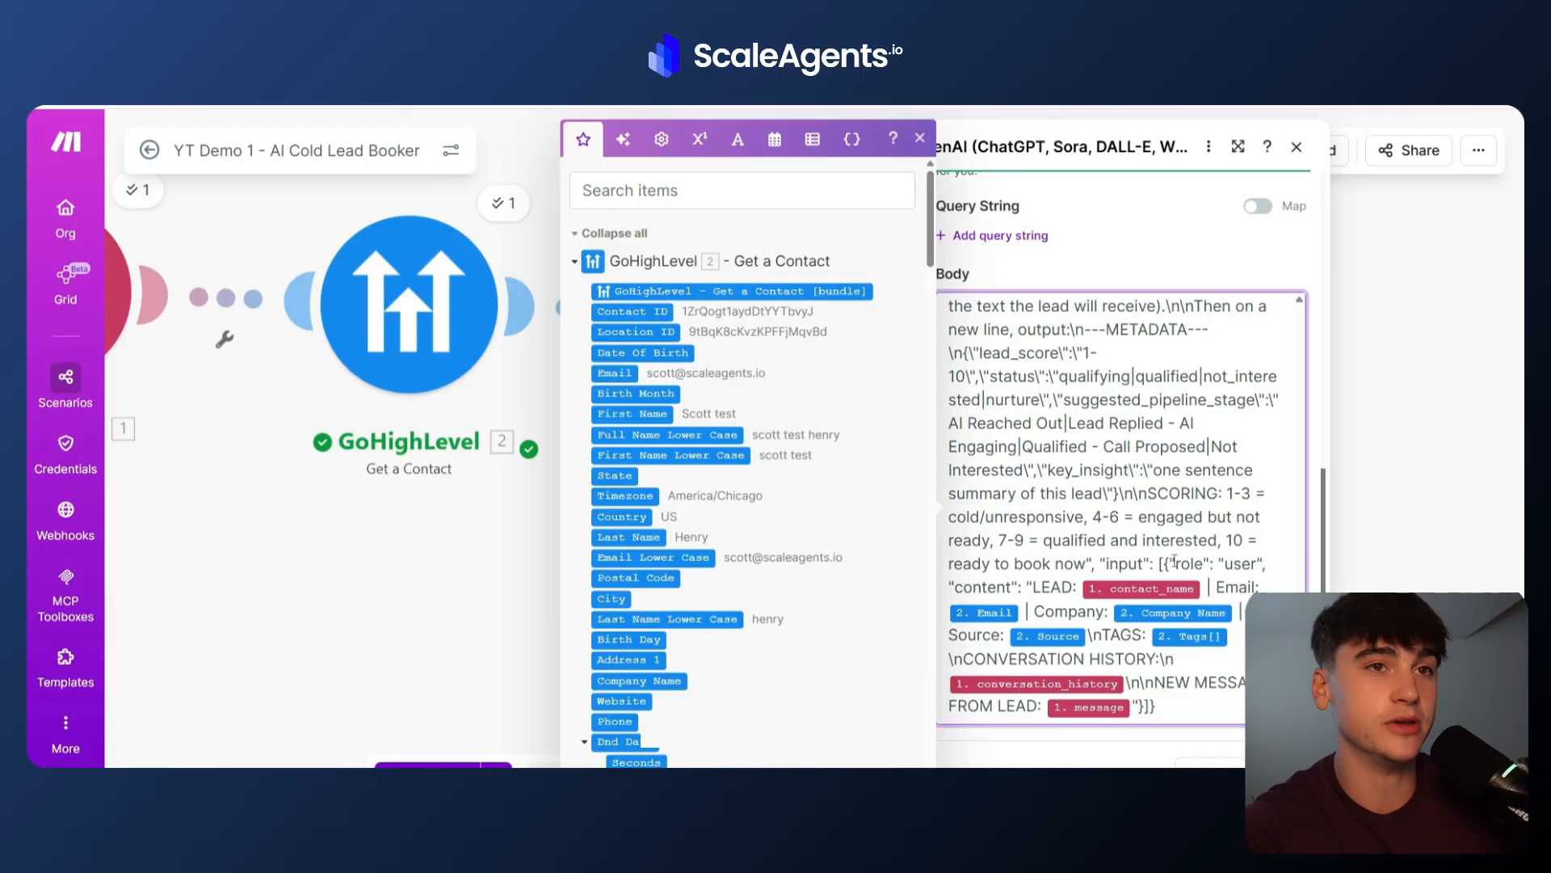
click(920, 139)
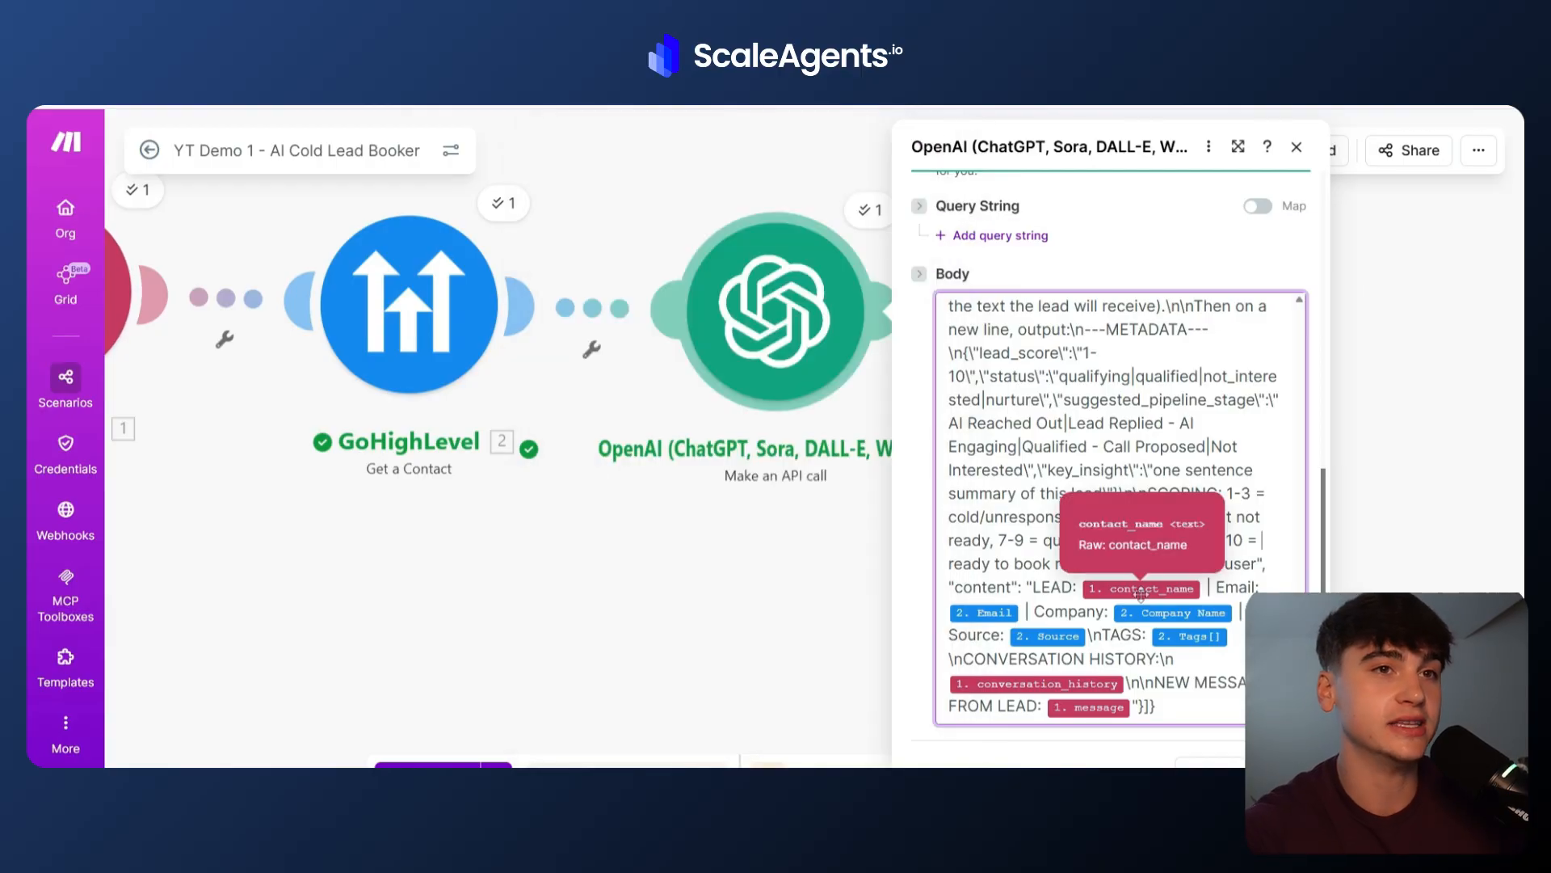
click(964, 565)
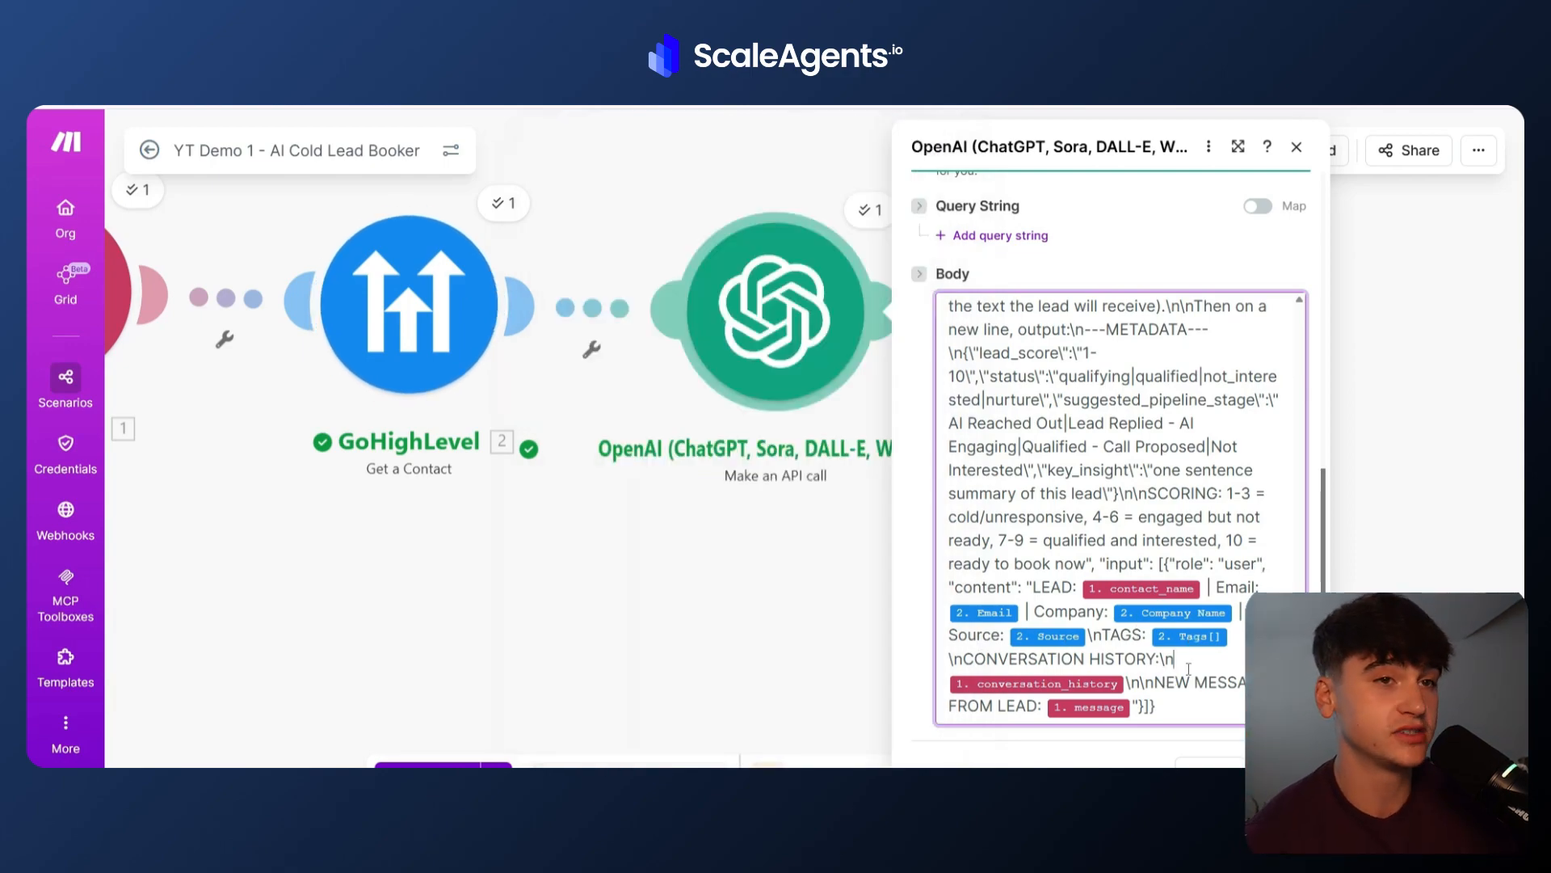
mouse_move(1051, 680)
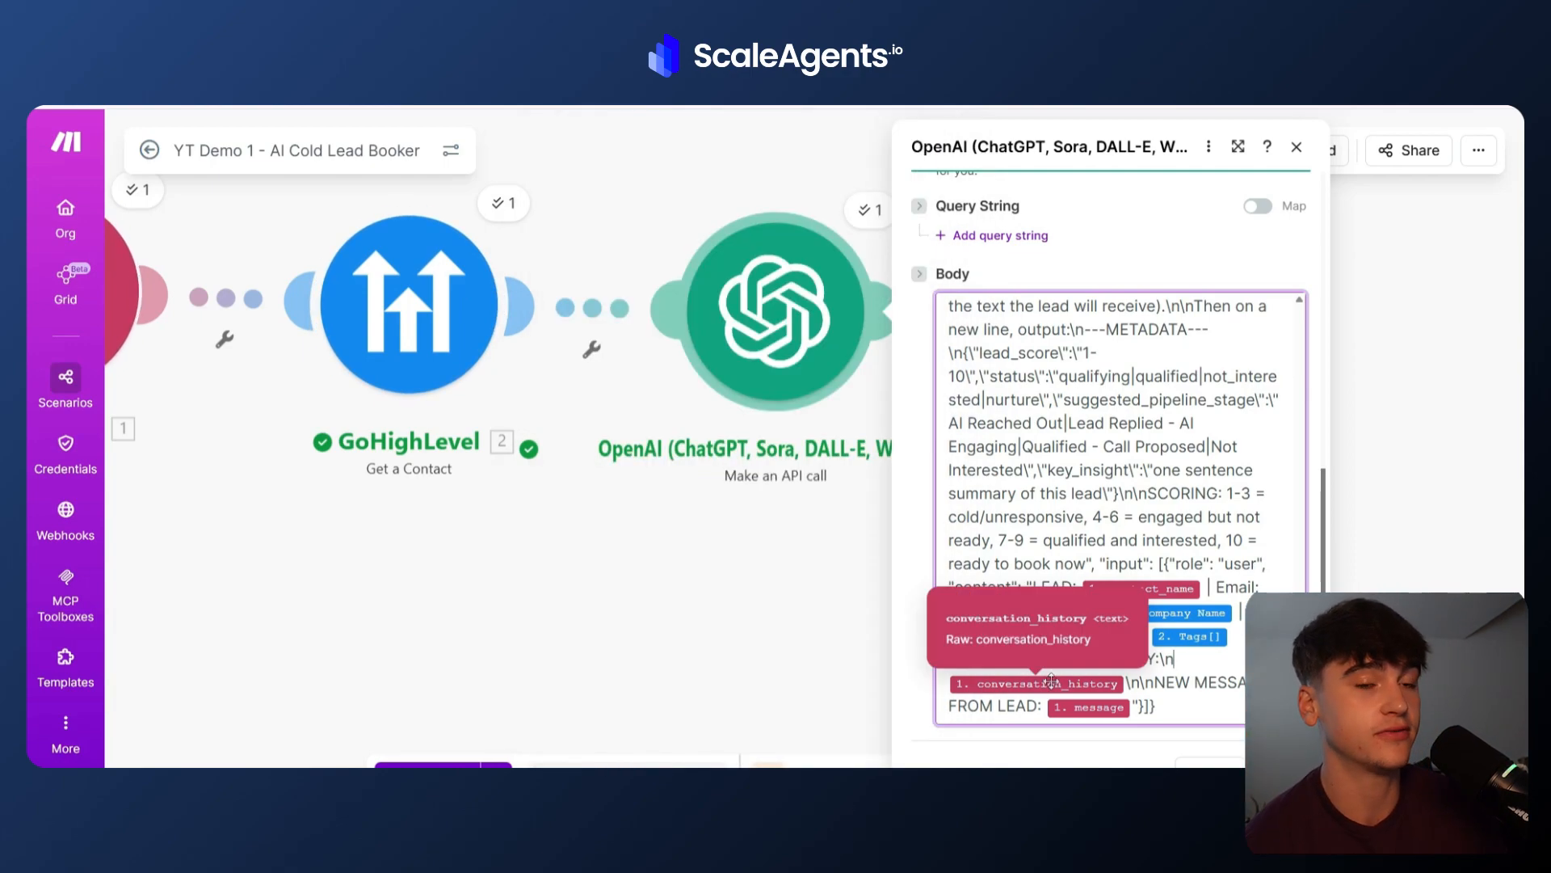
click(1186, 703)
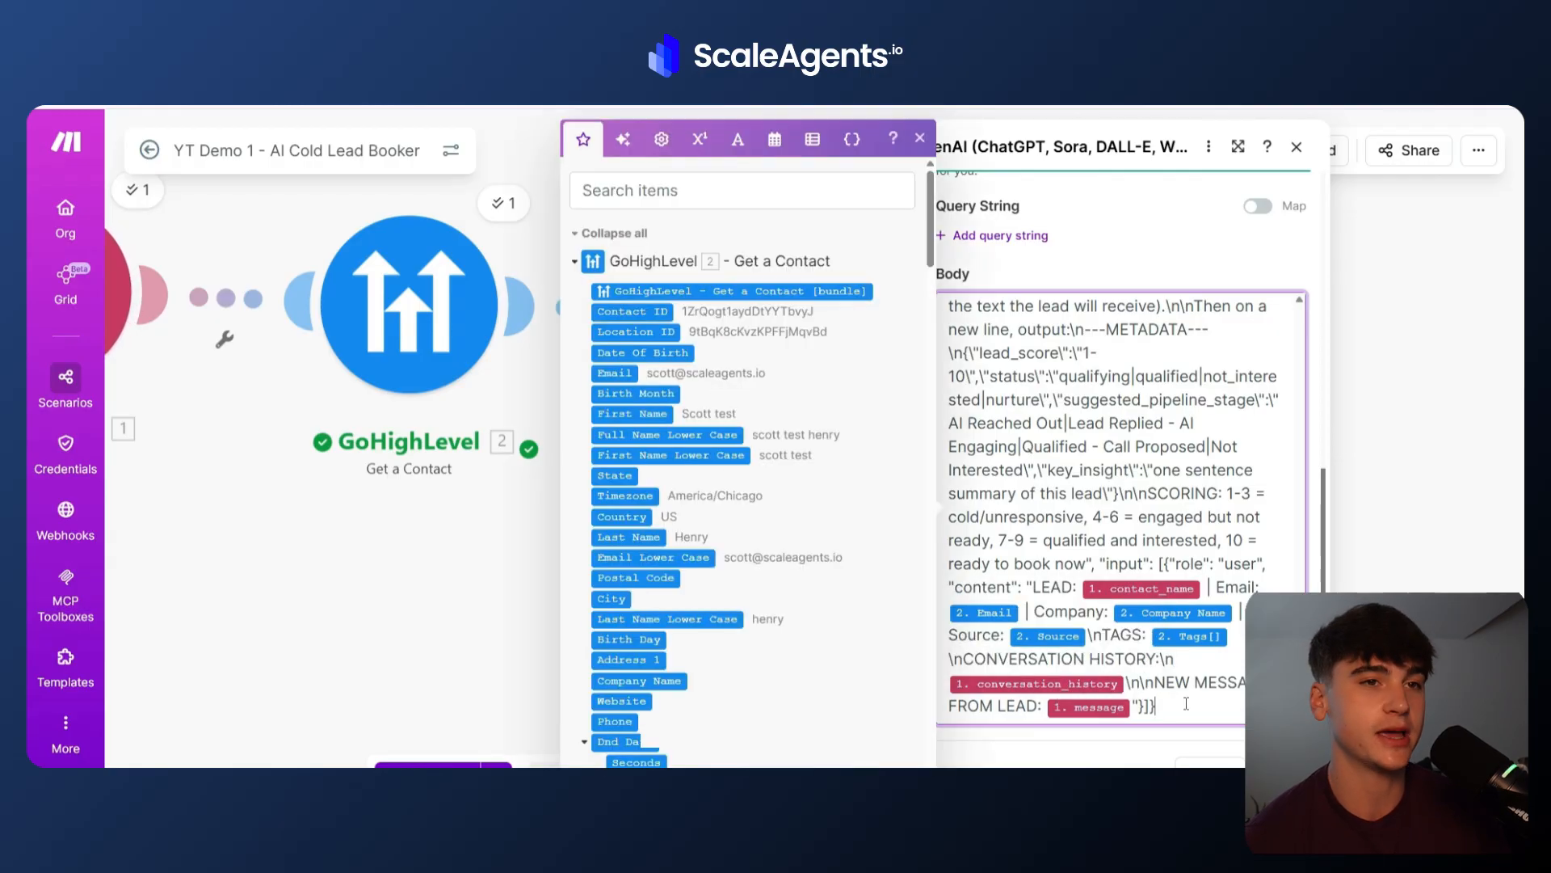
click(879, 497)
scroll(936, 513, up, 8)
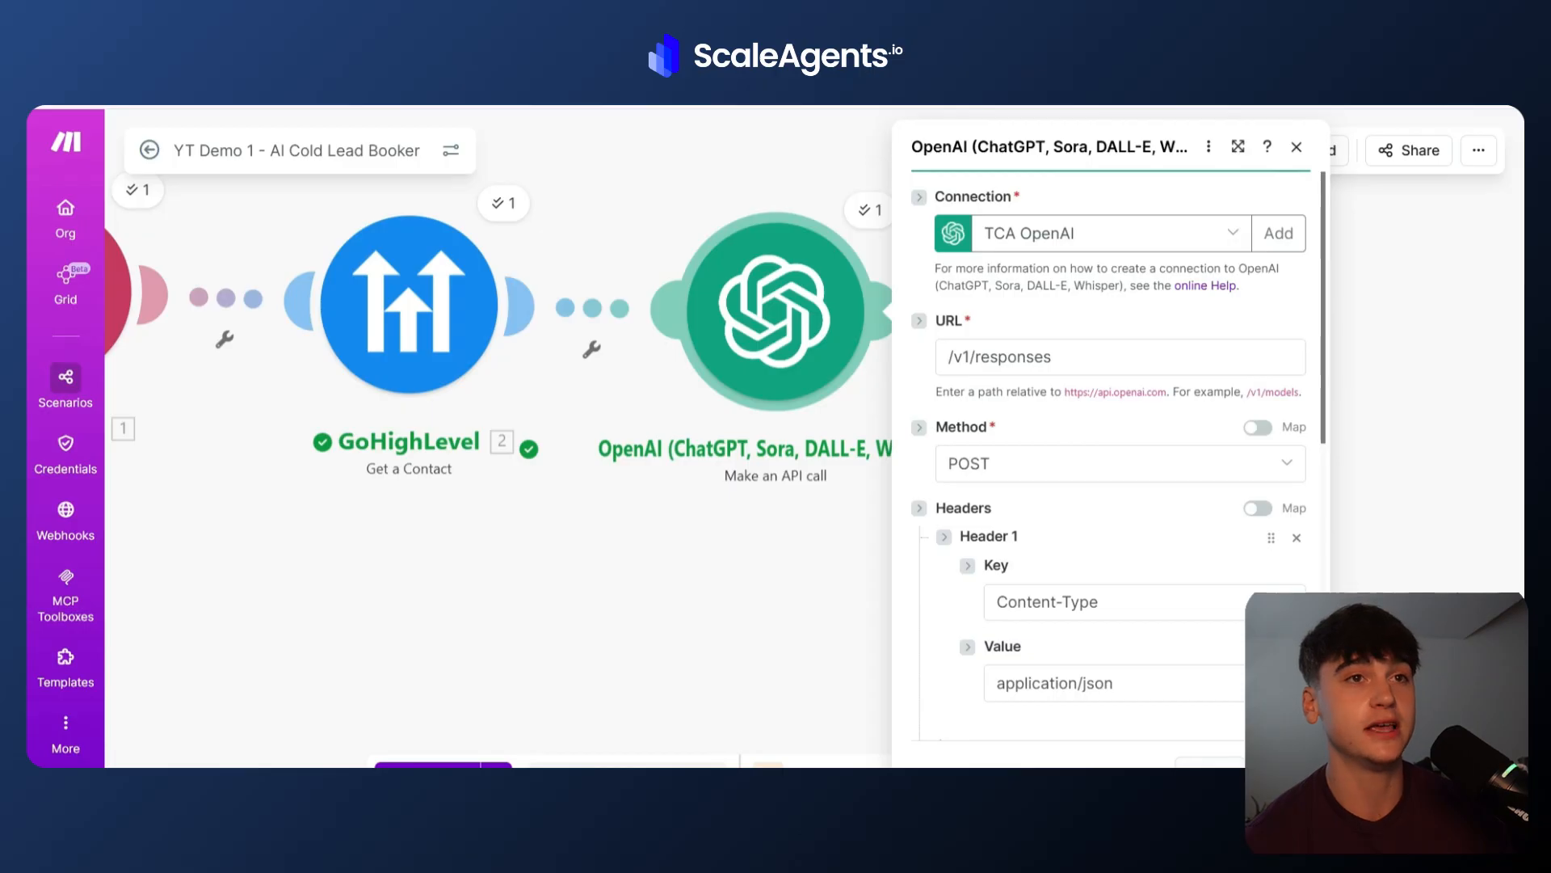
click(1134, 351)
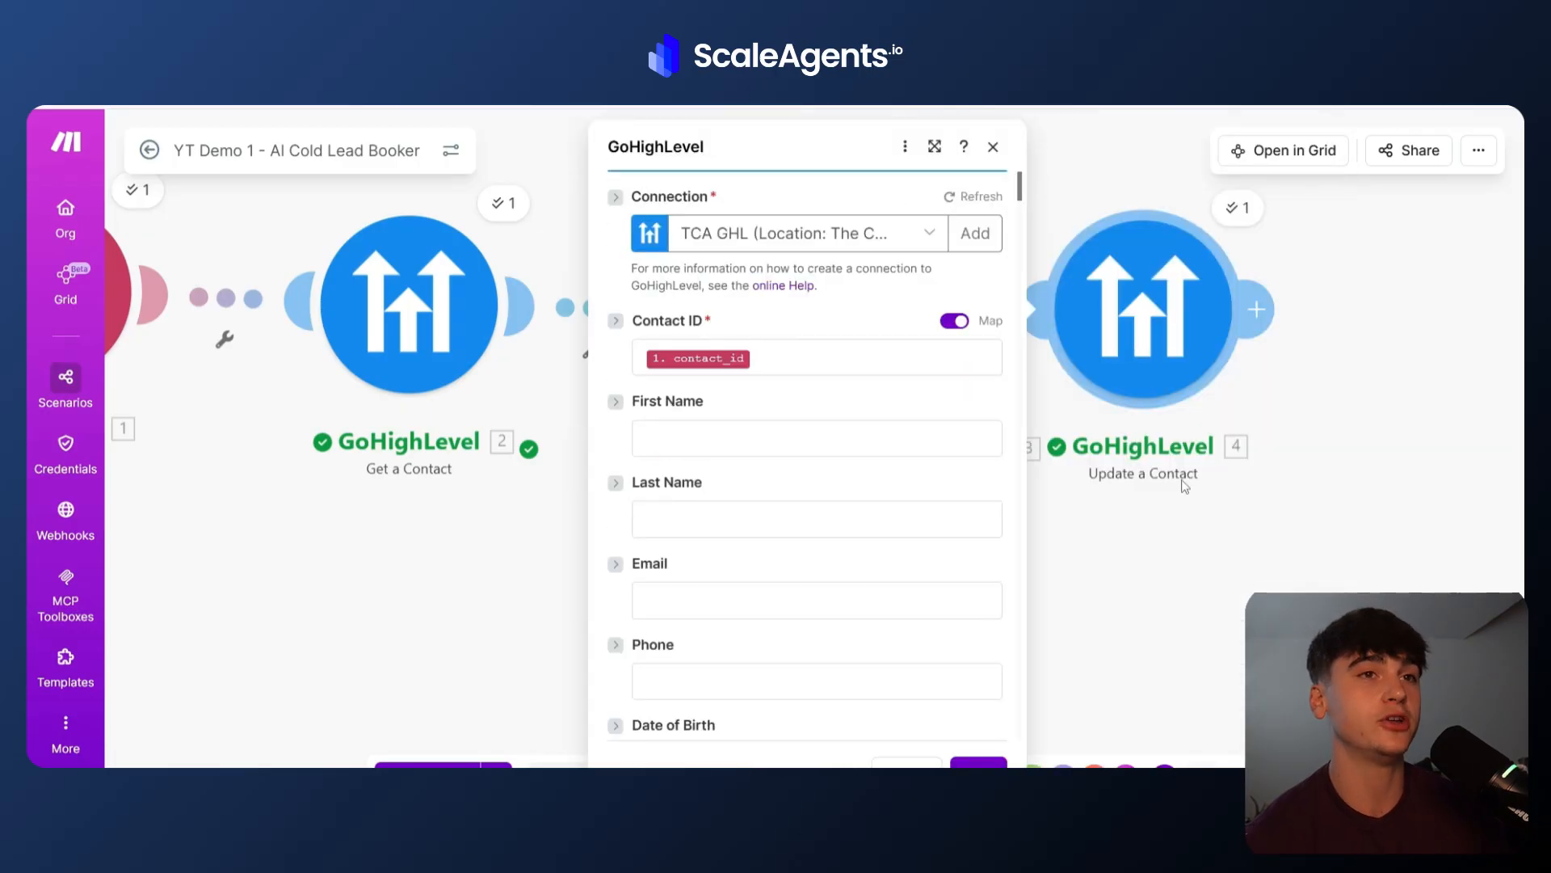
click(1184, 486)
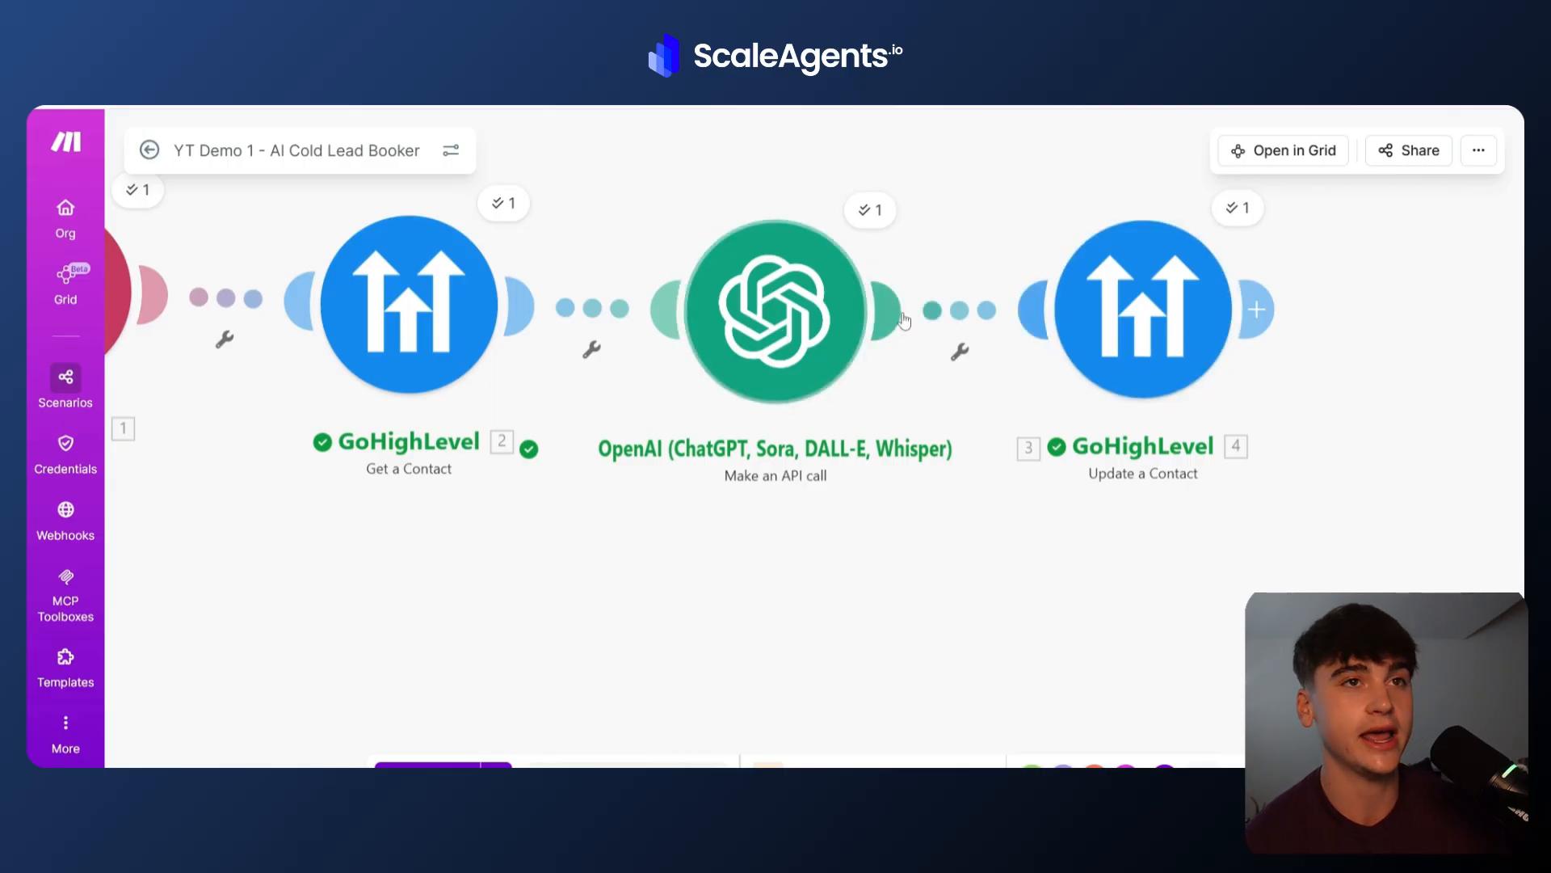
Open the Update a Contact module and review its Contact ID mapping and custom fields down to AI Conversation History.
click(1159, 314)
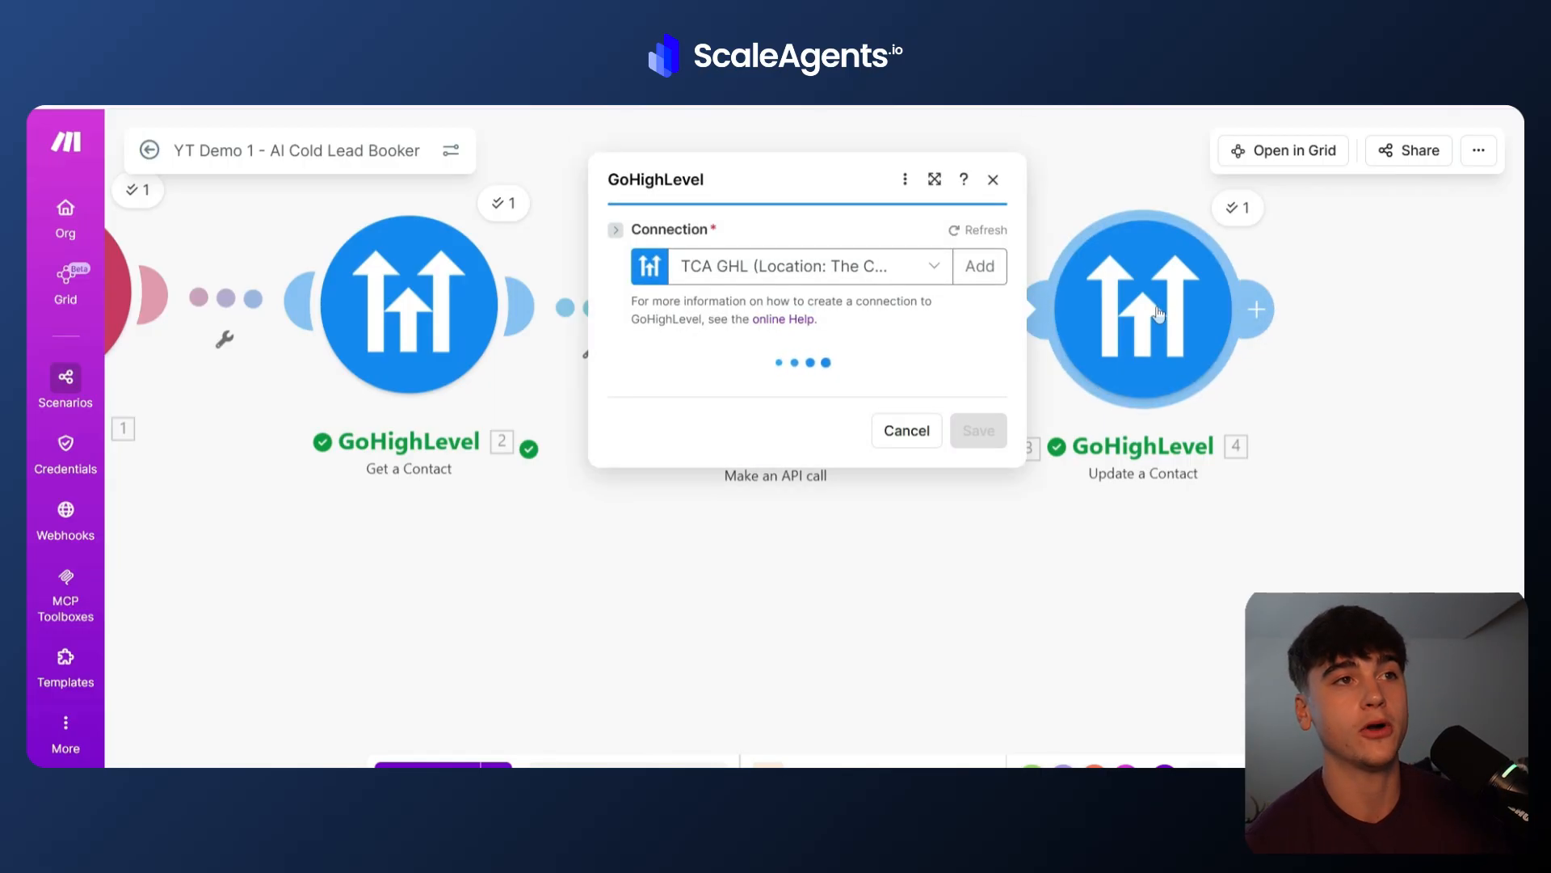
click(774, 356)
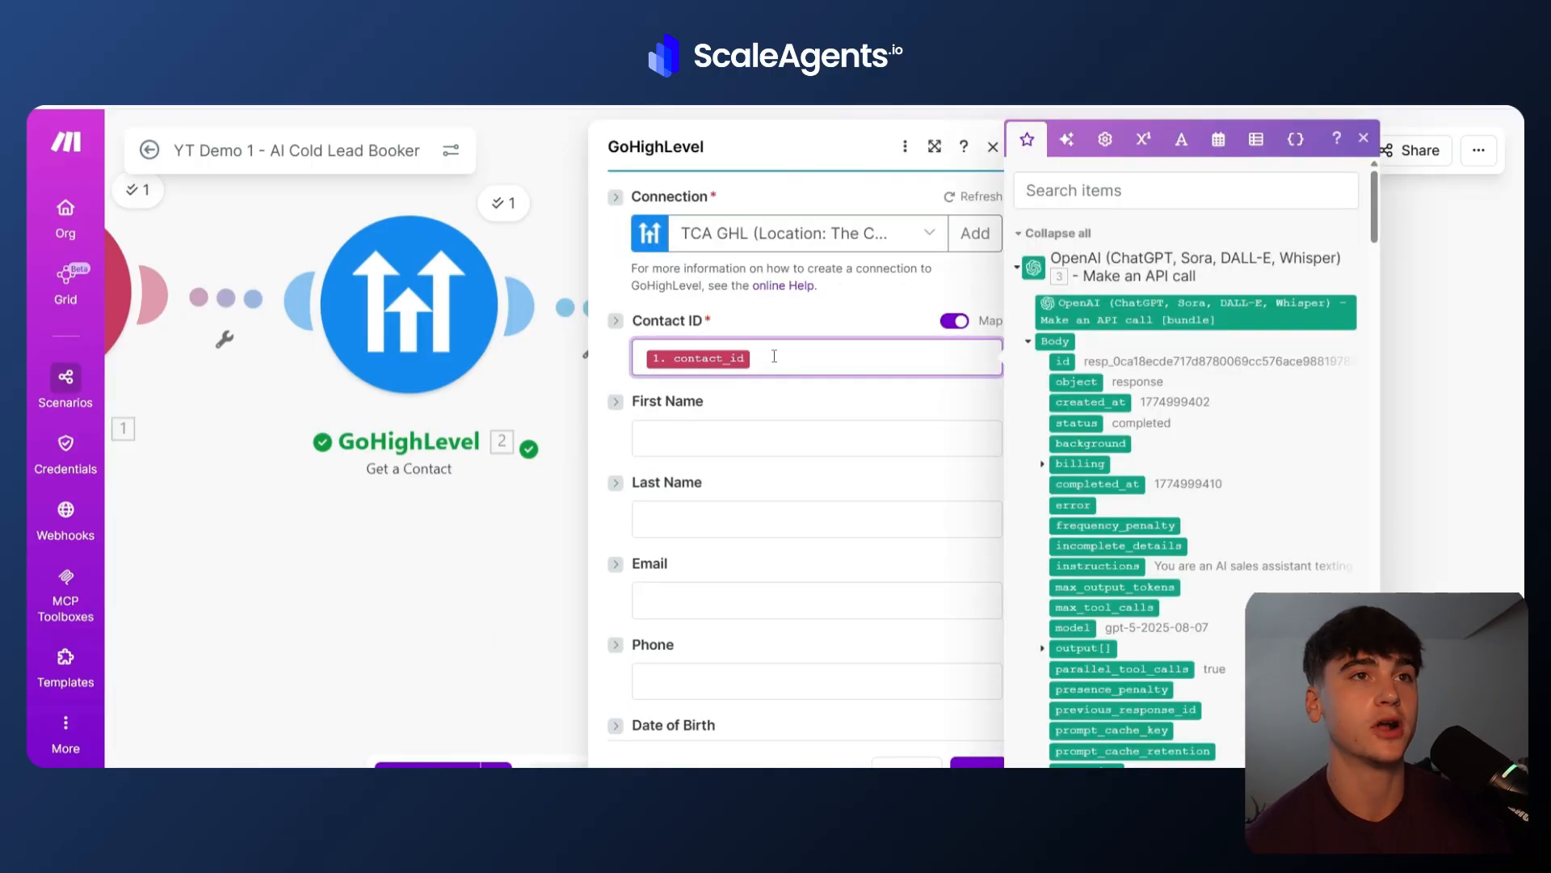
click(1017, 267)
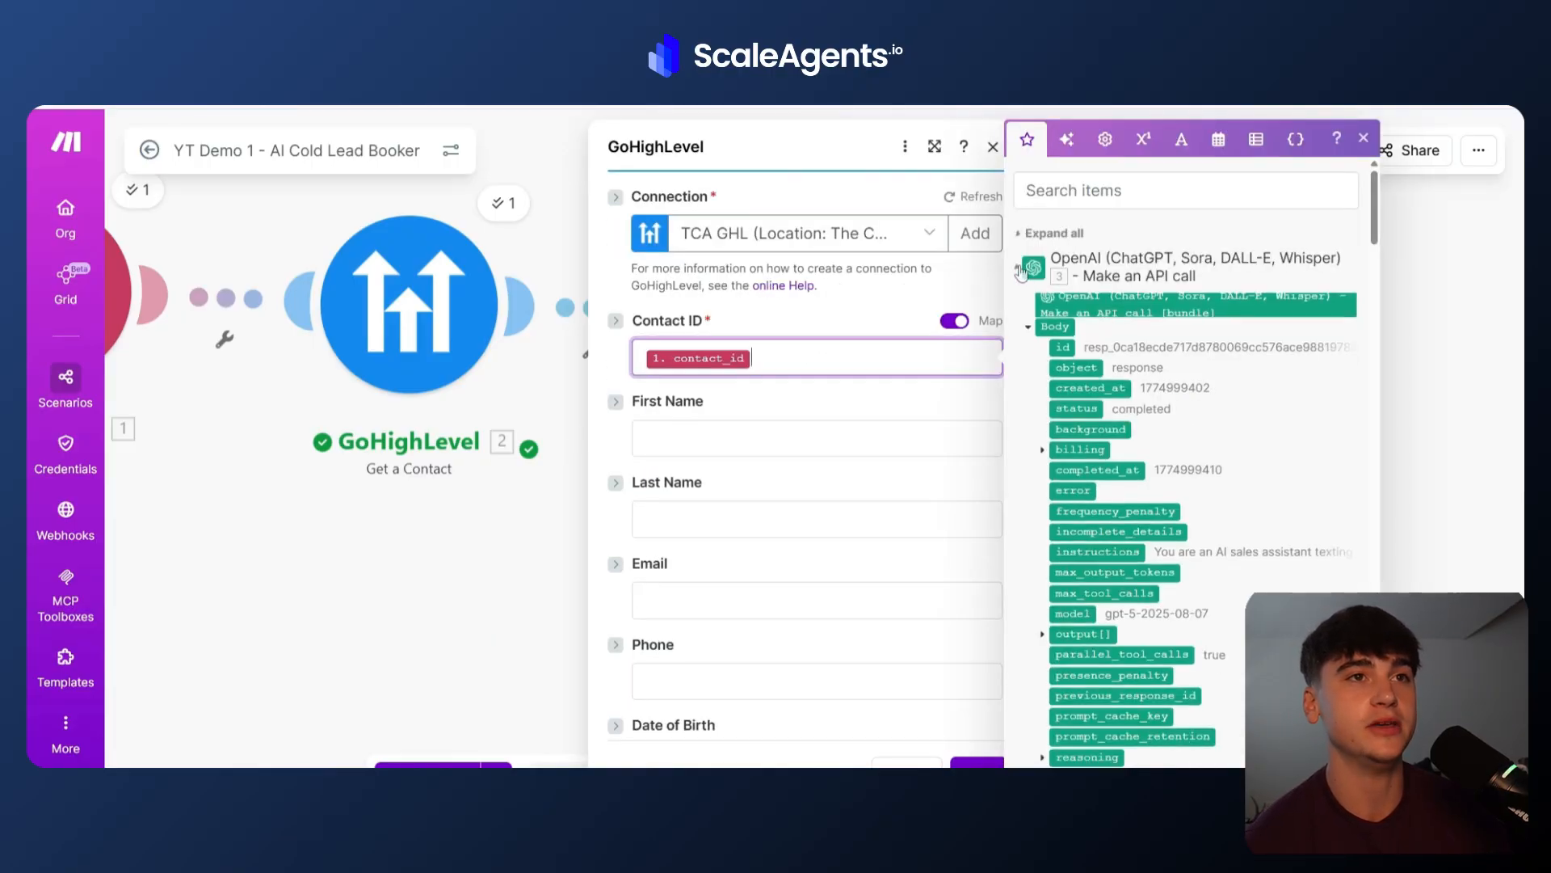
click(1018, 305)
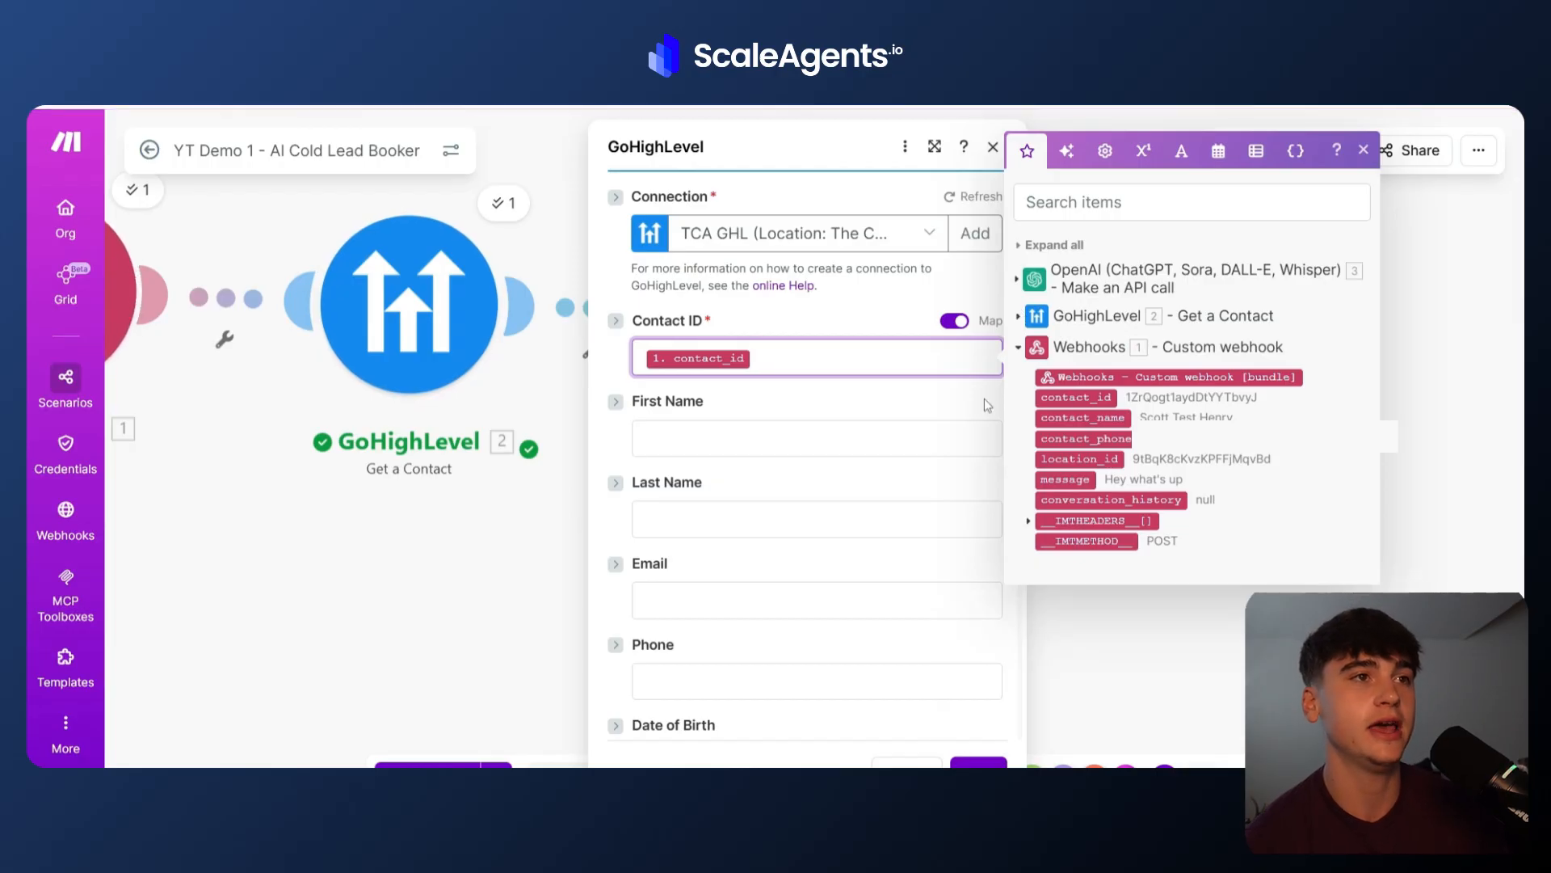
click(892, 404)
scroll(894, 400, down, 10)
scroll(894, 401, down, 20)
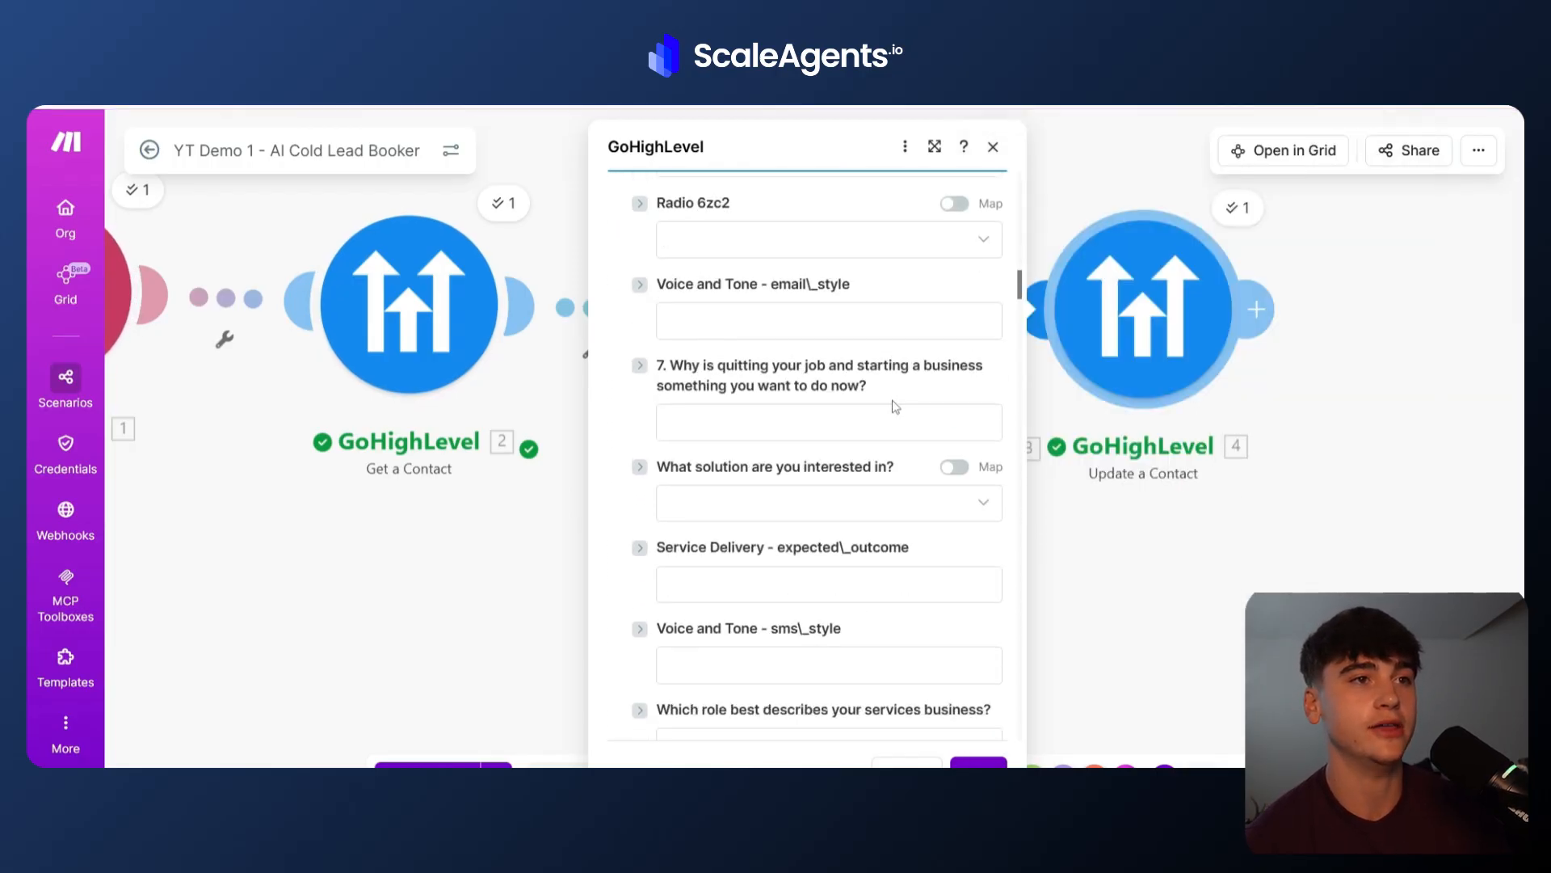
scroll(895, 407, down, 15)
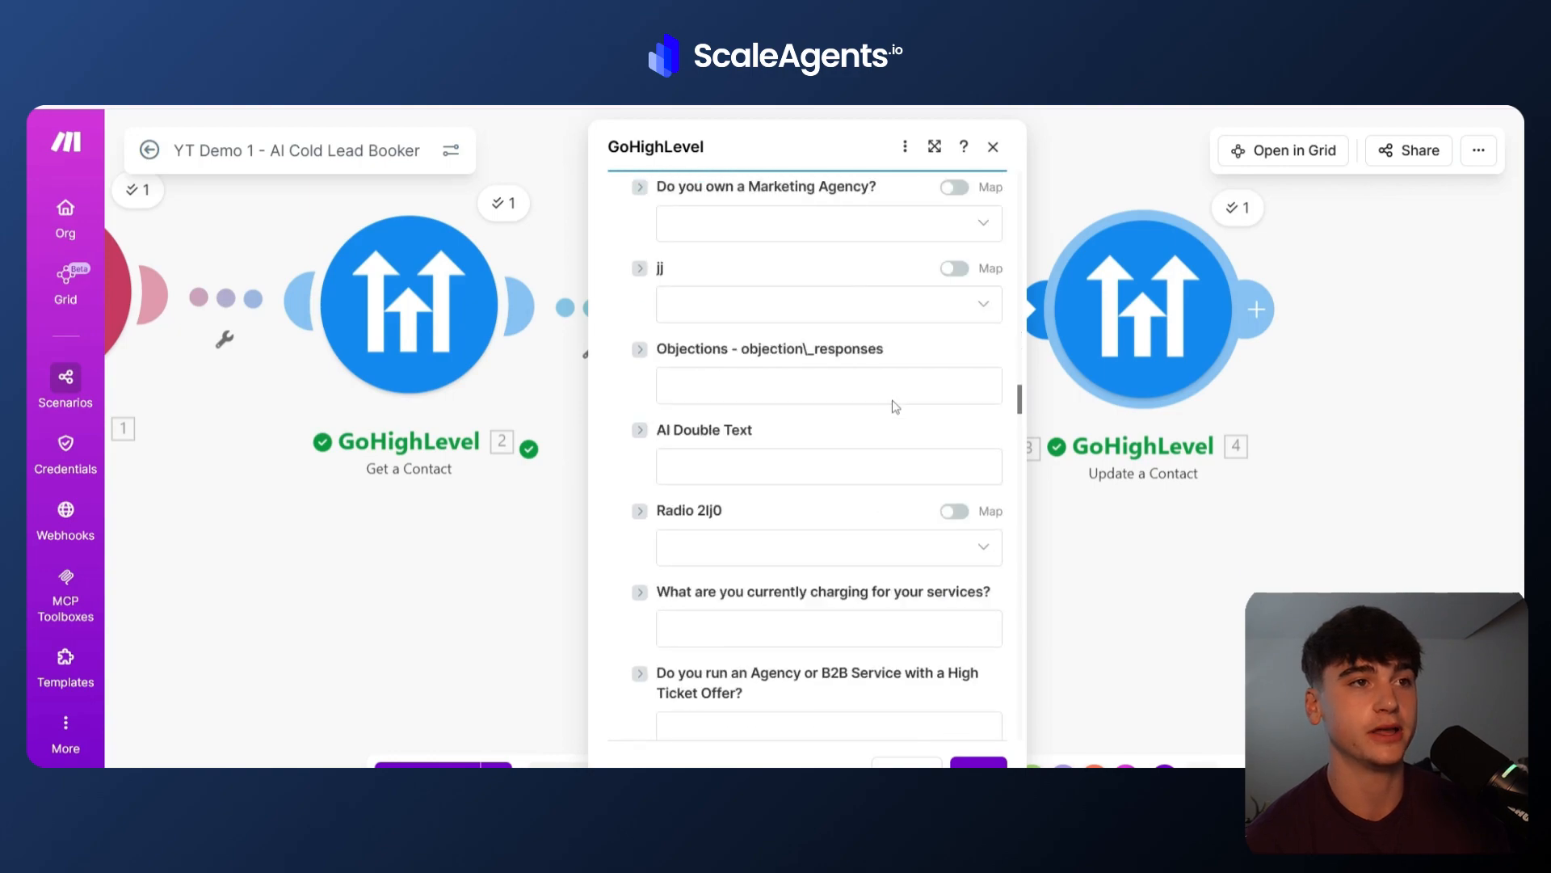
scroll(893, 404, down, 1)
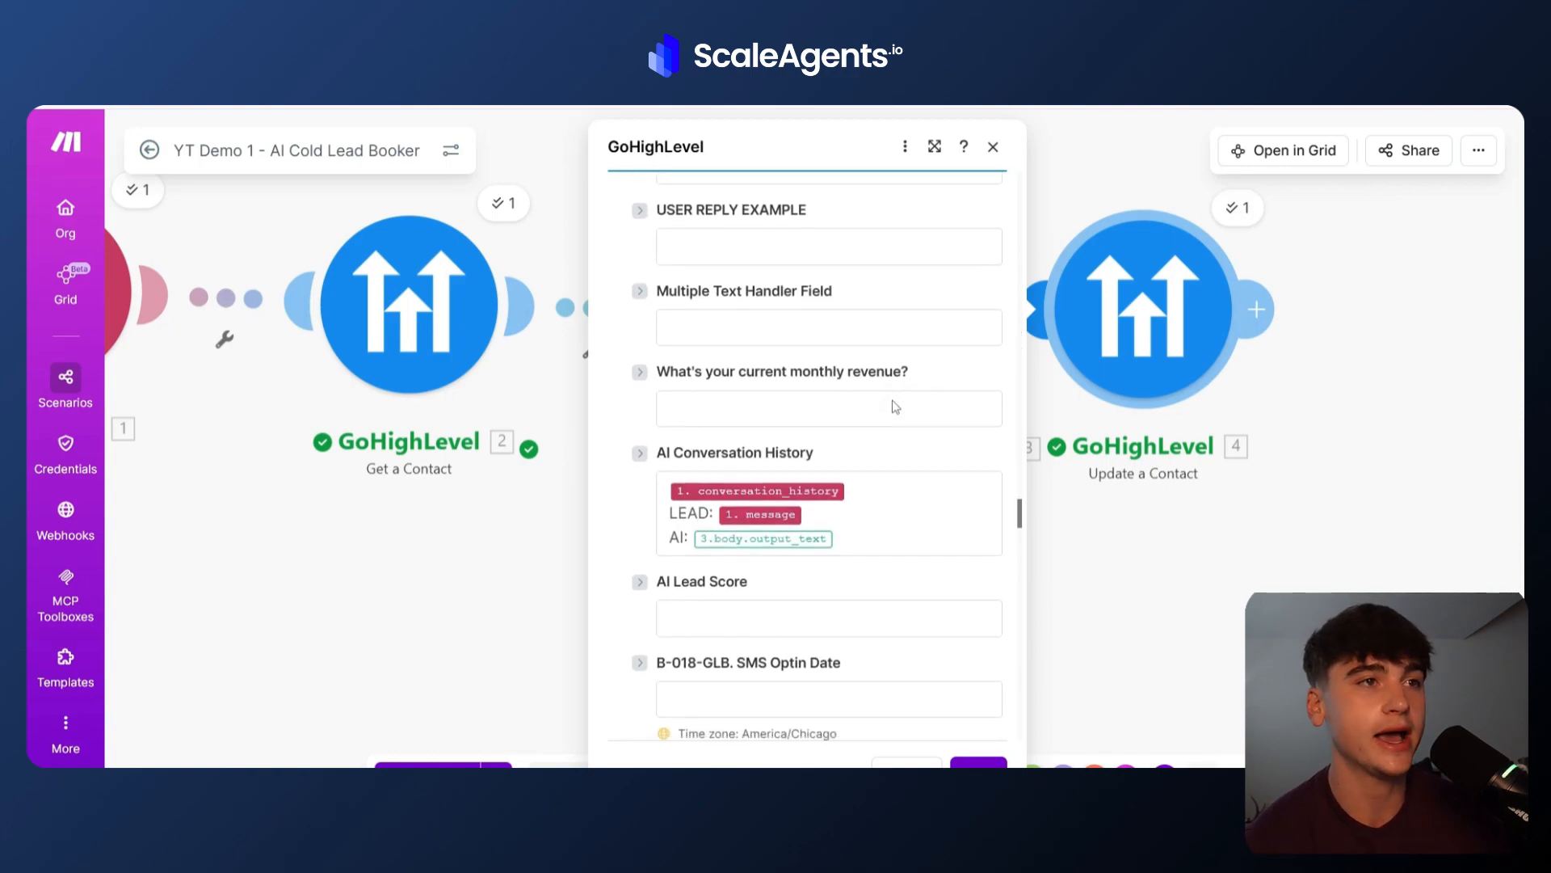
drag(657, 438, 814, 438)
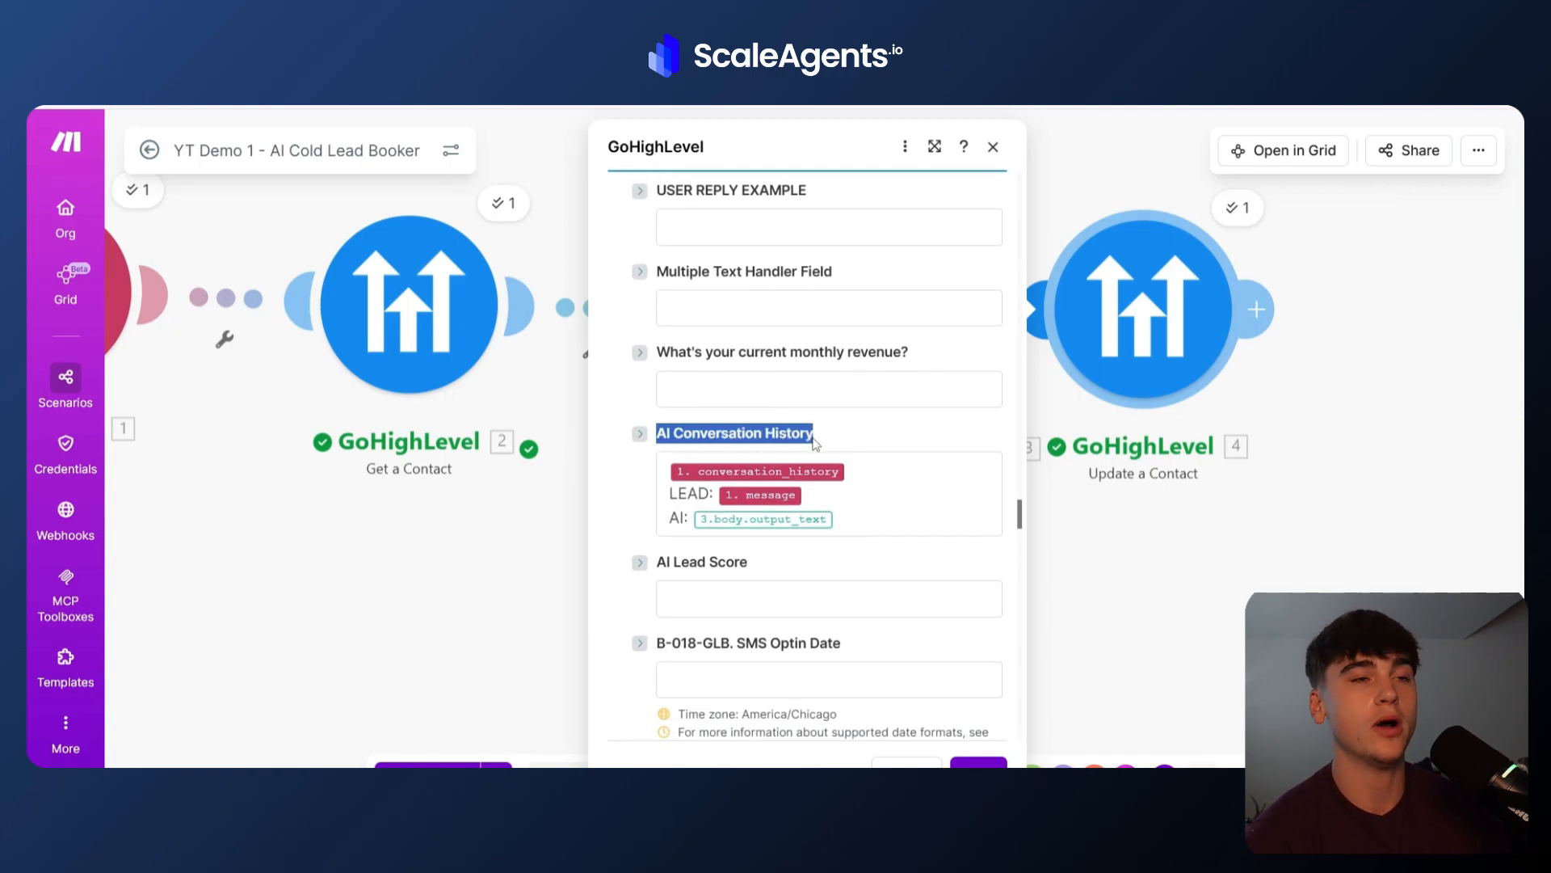
click(827, 438)
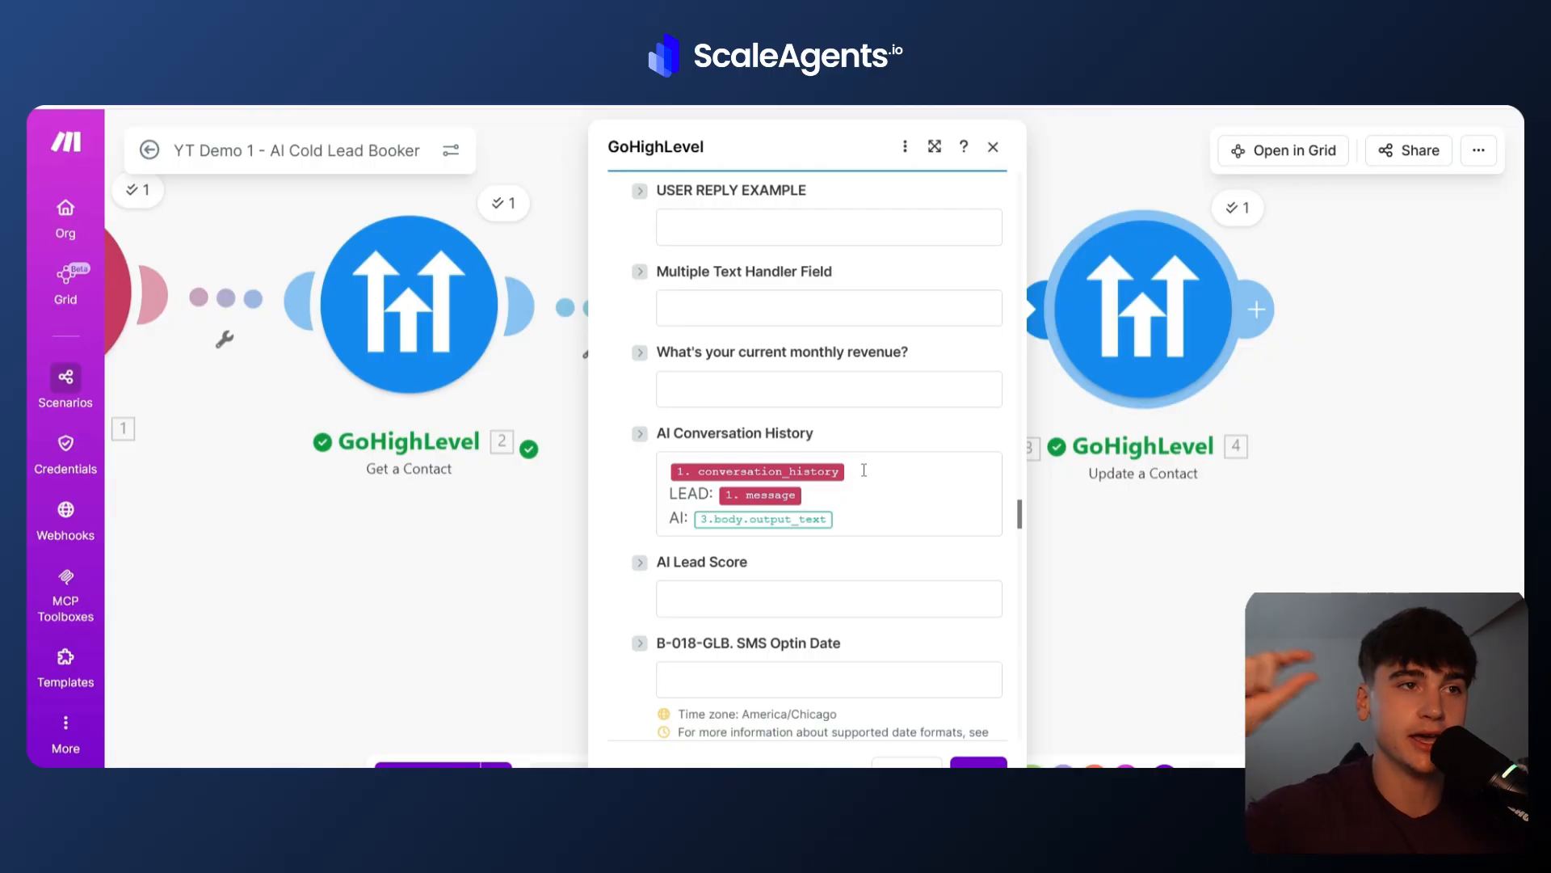
Replace the AI line in the AI Conversation History field with the OpenAI output content text.
click(844, 514)
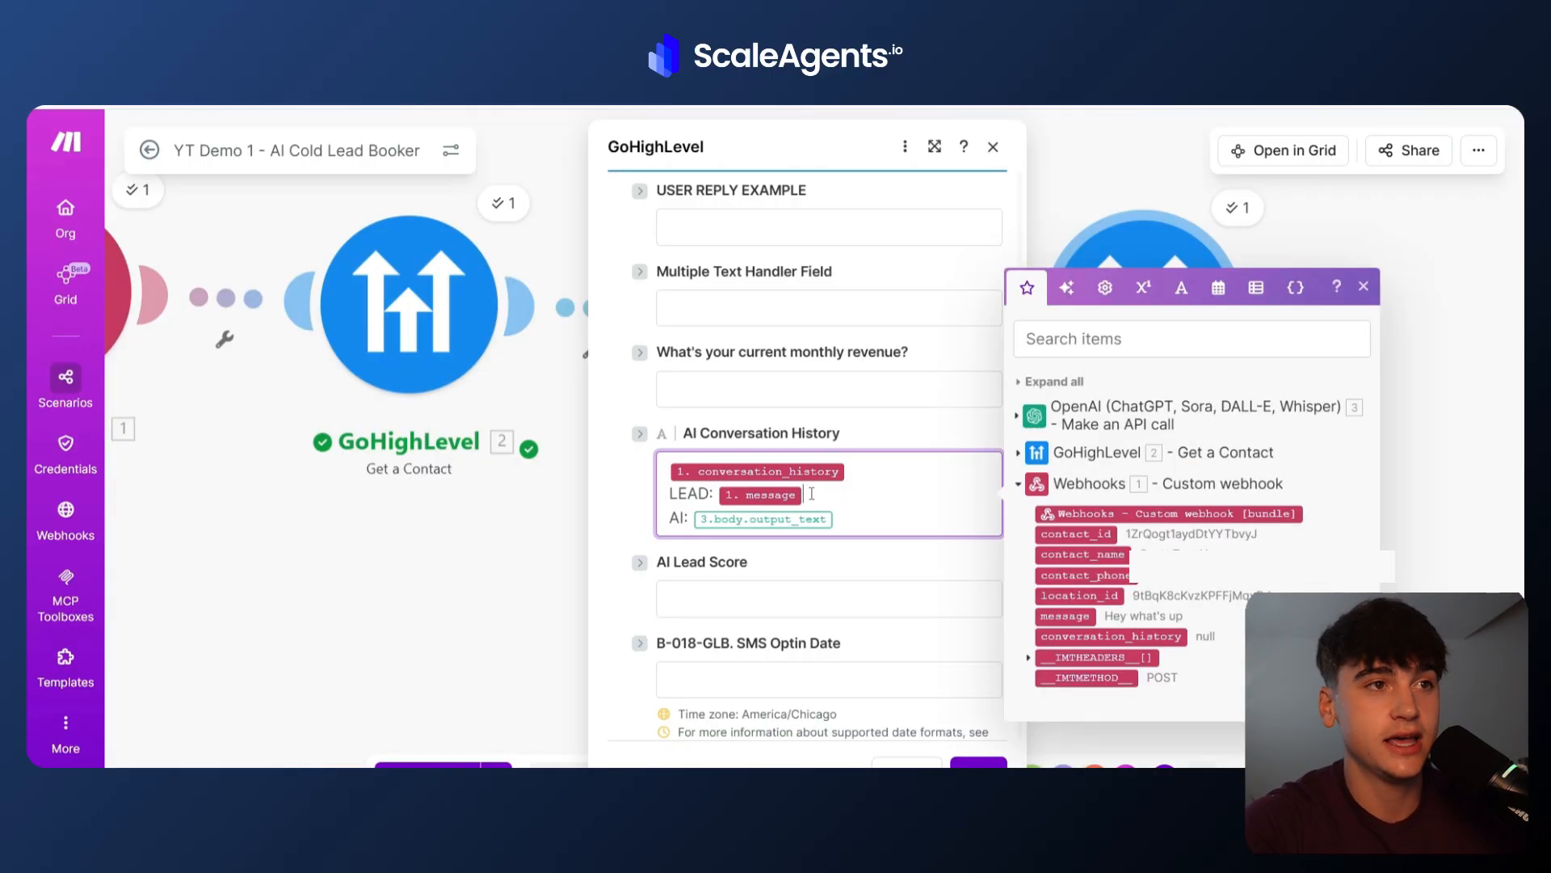
key(BackSpace)
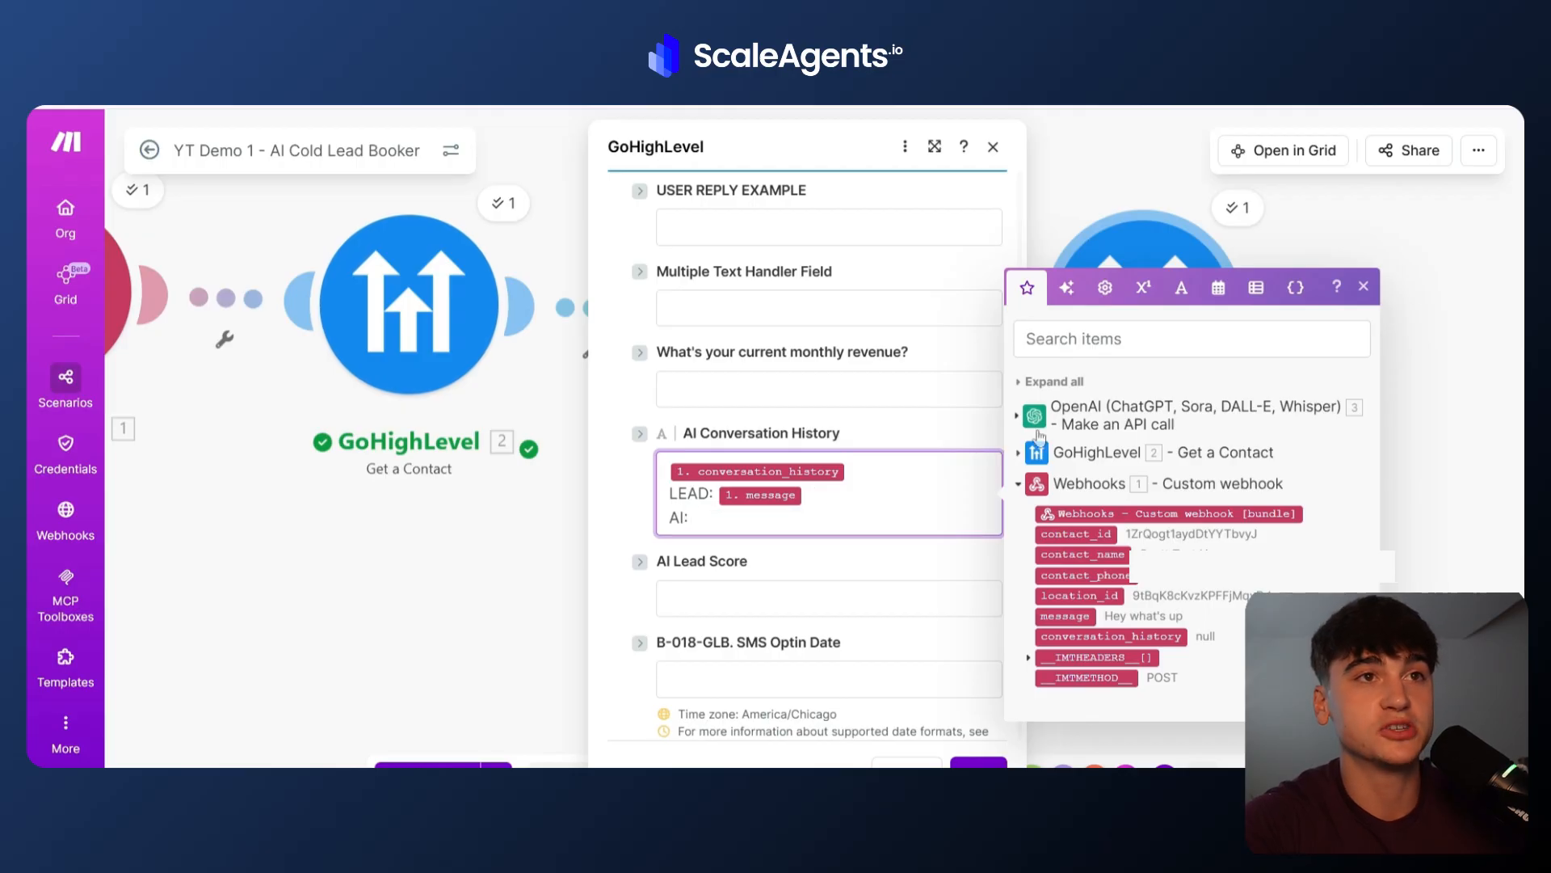
click(1018, 416)
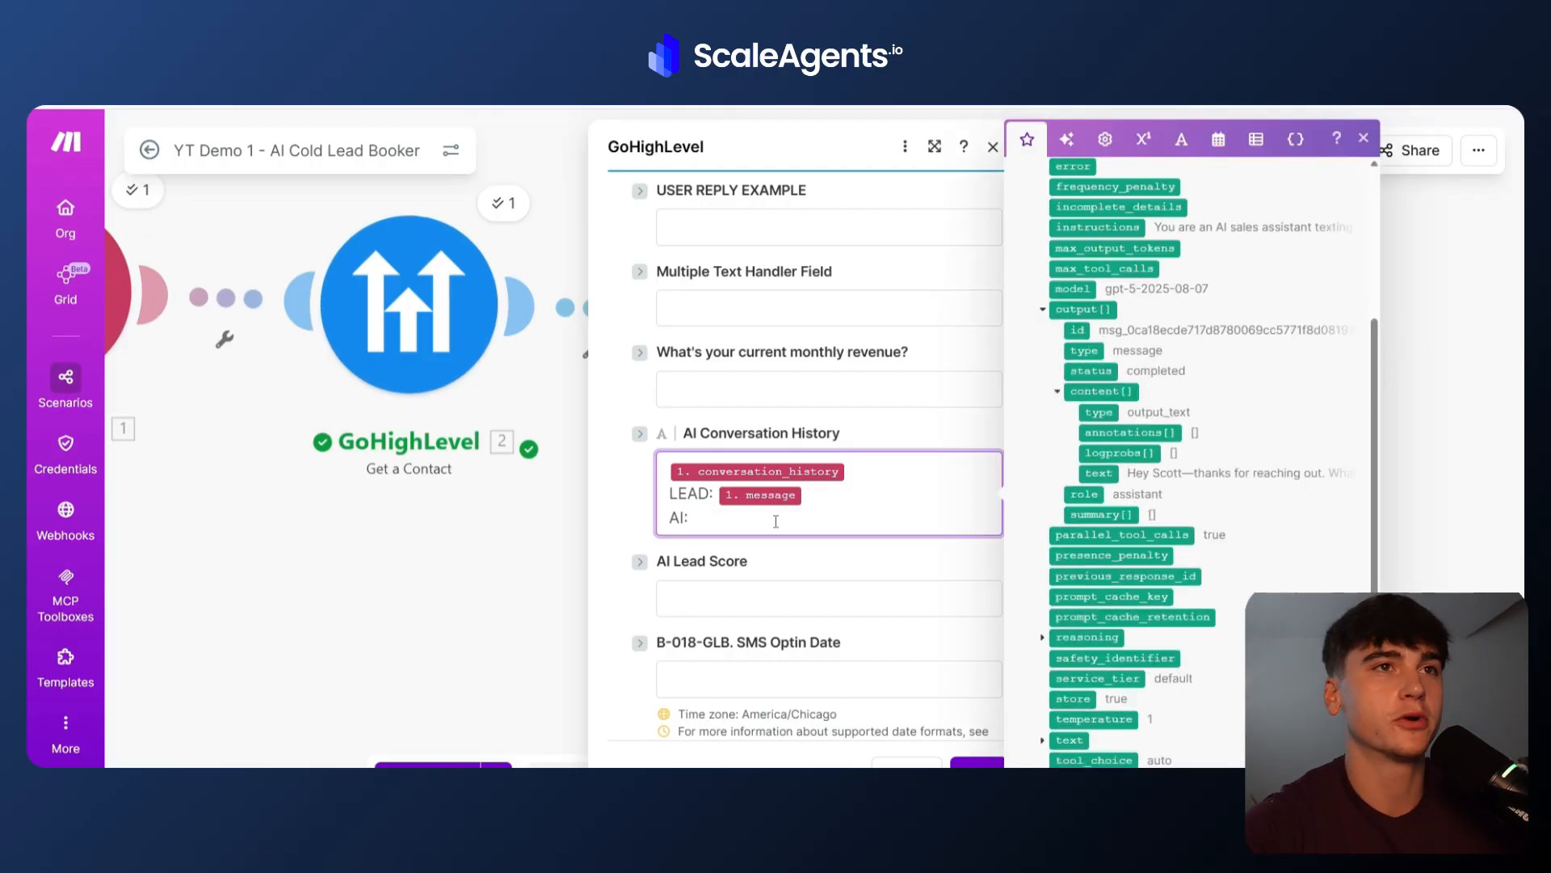
scroll(1229, 436, up, 5)
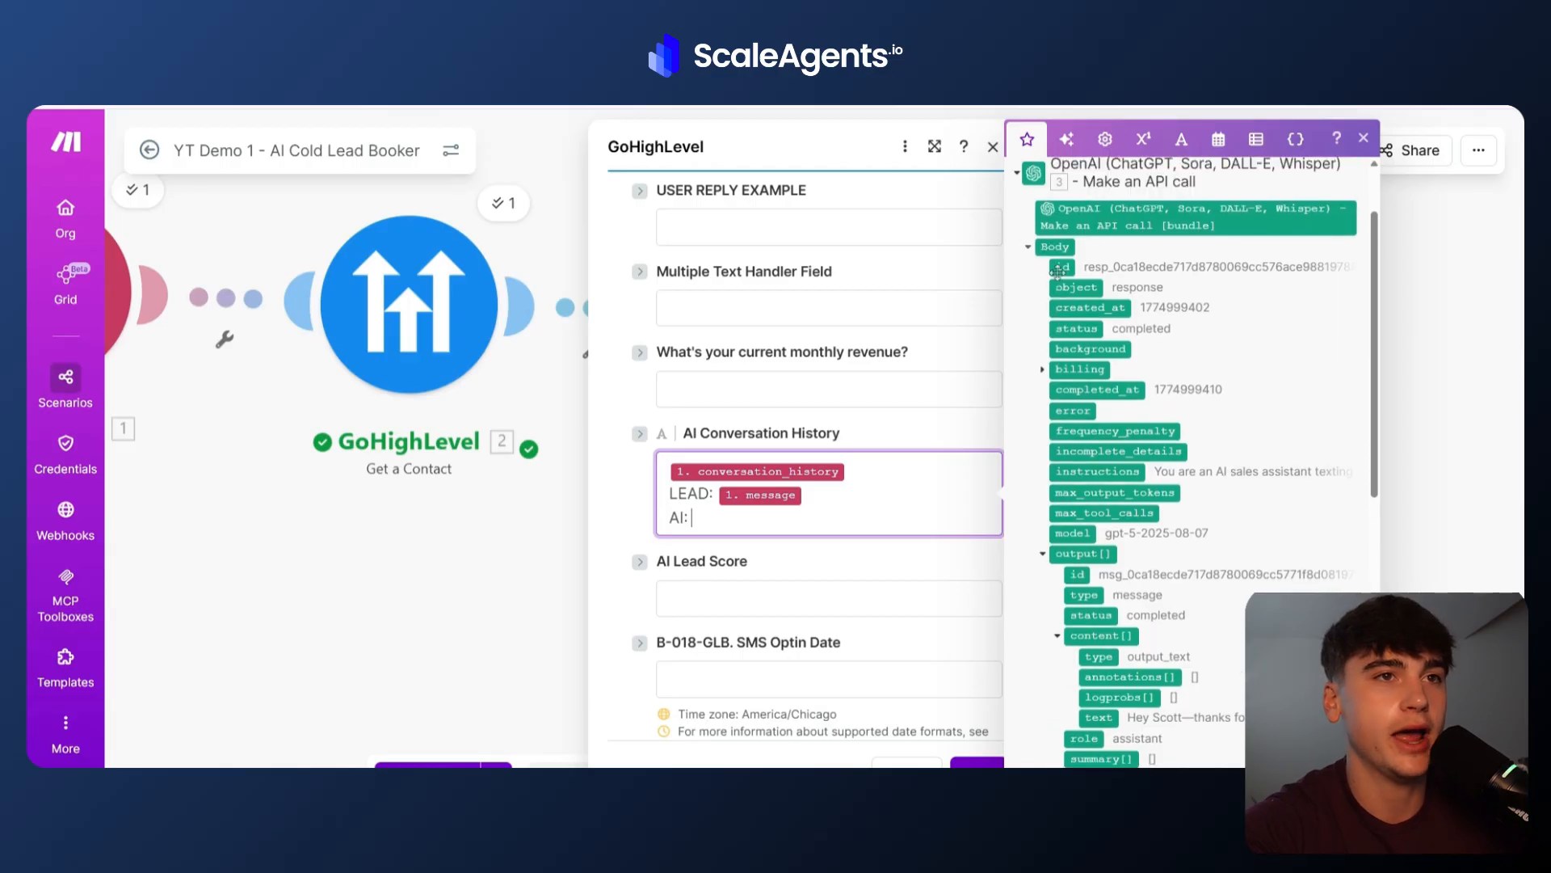
scroll(1058, 272, down, 3)
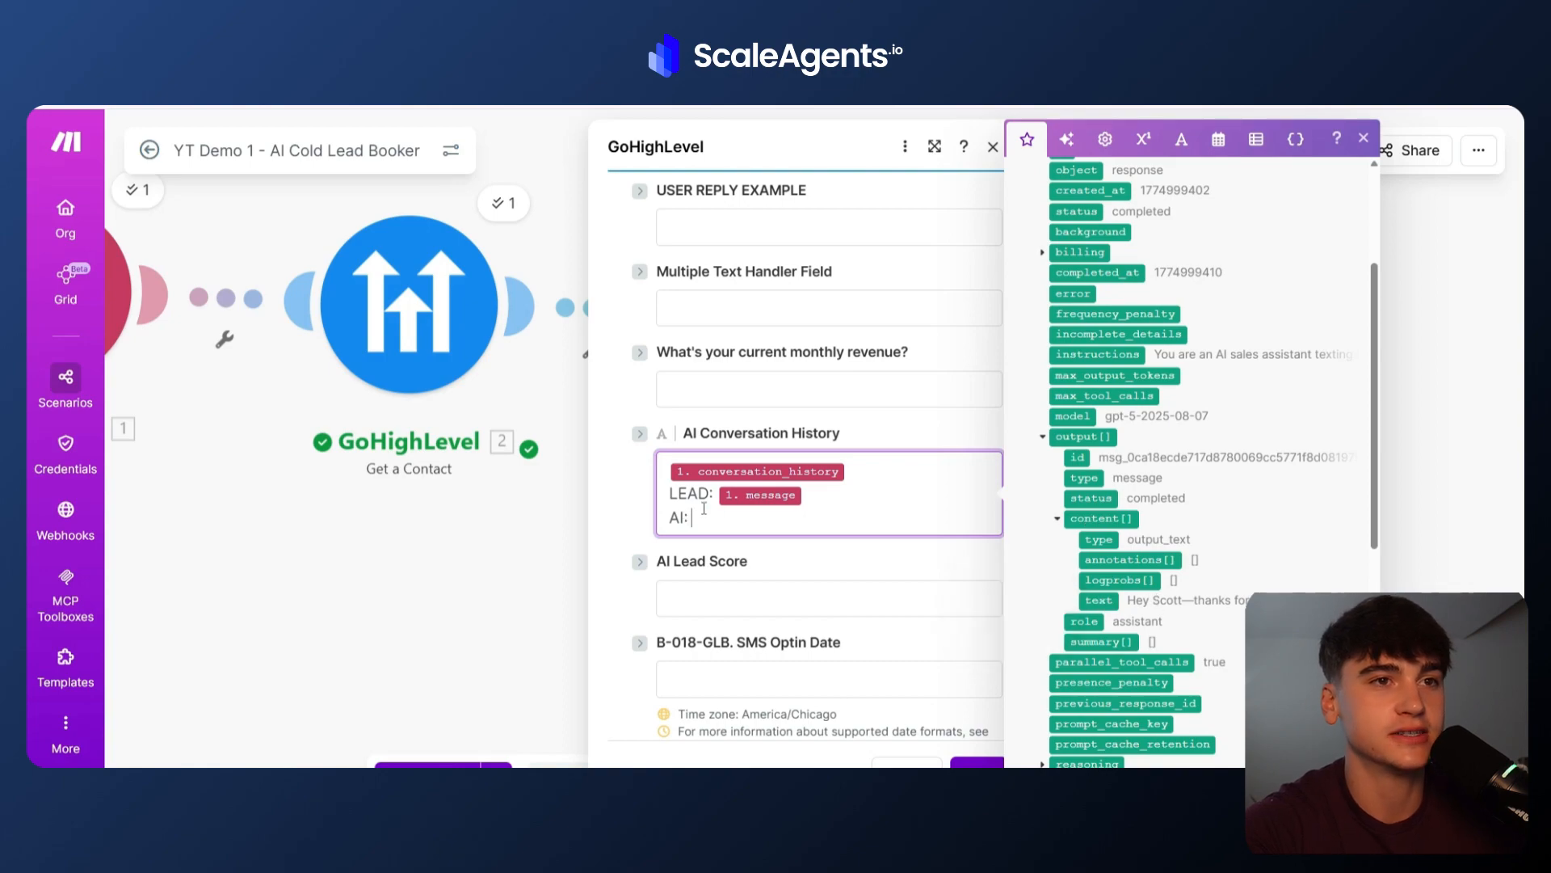
click(1097, 600)
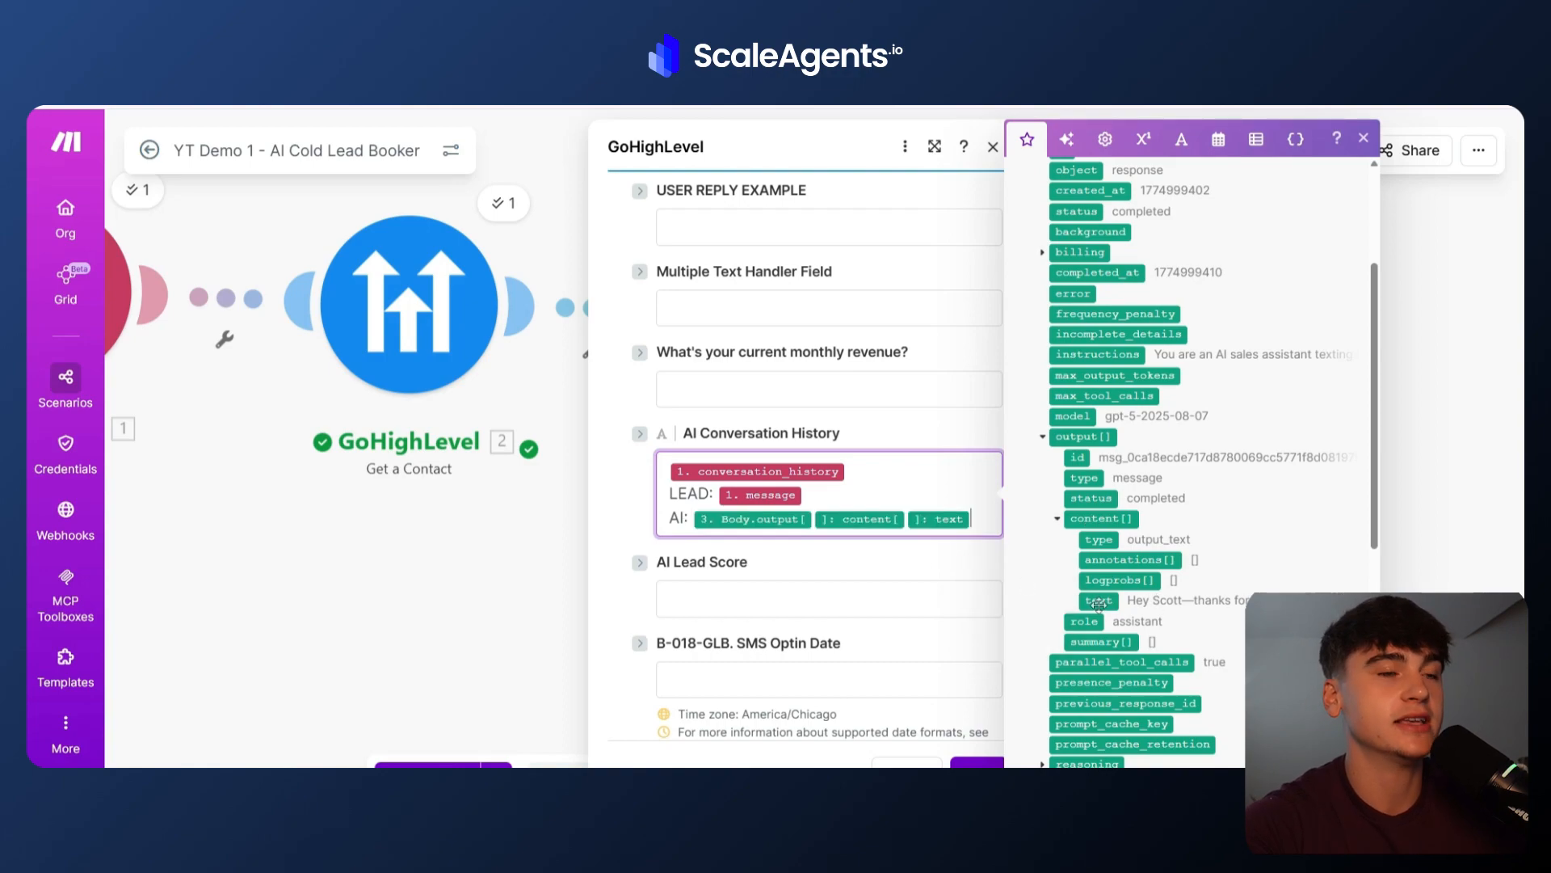
click(899, 559)
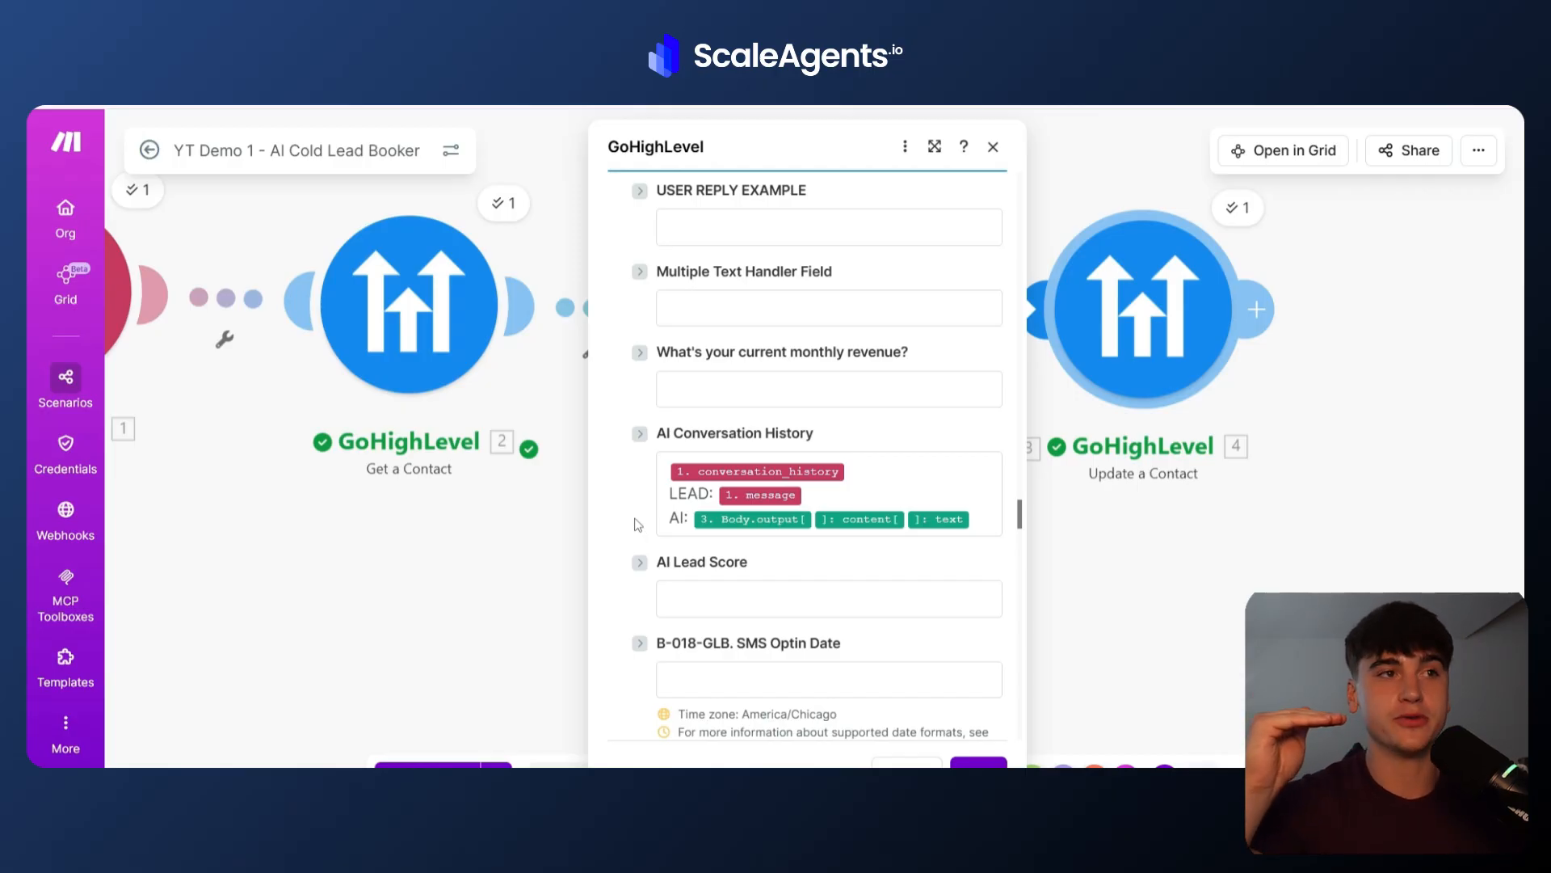
drag(663, 470, 963, 522)
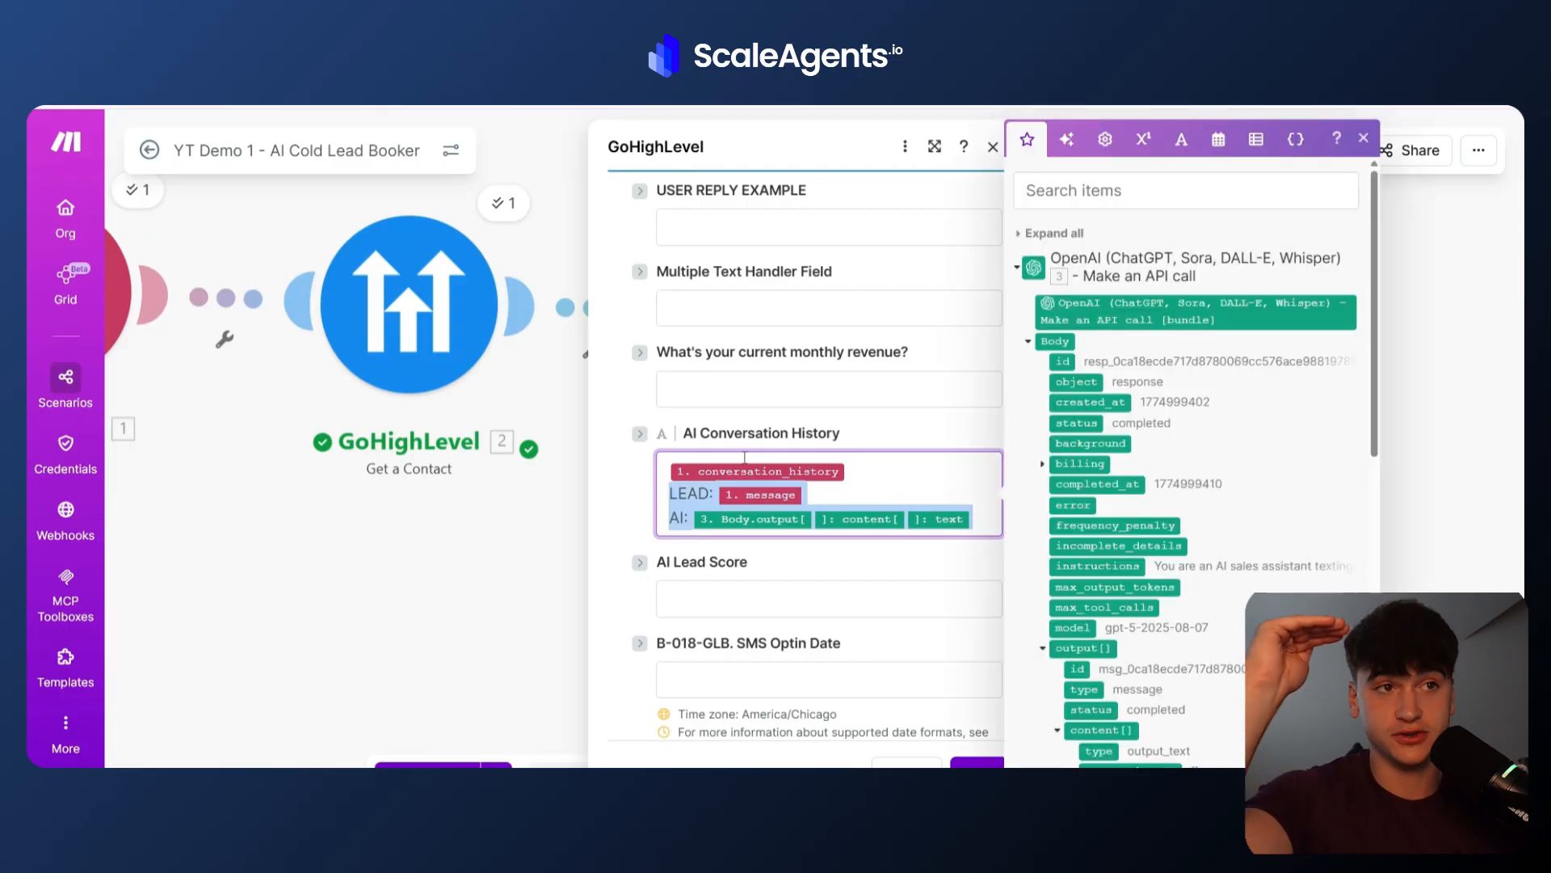
click(858, 471)
click(862, 493)
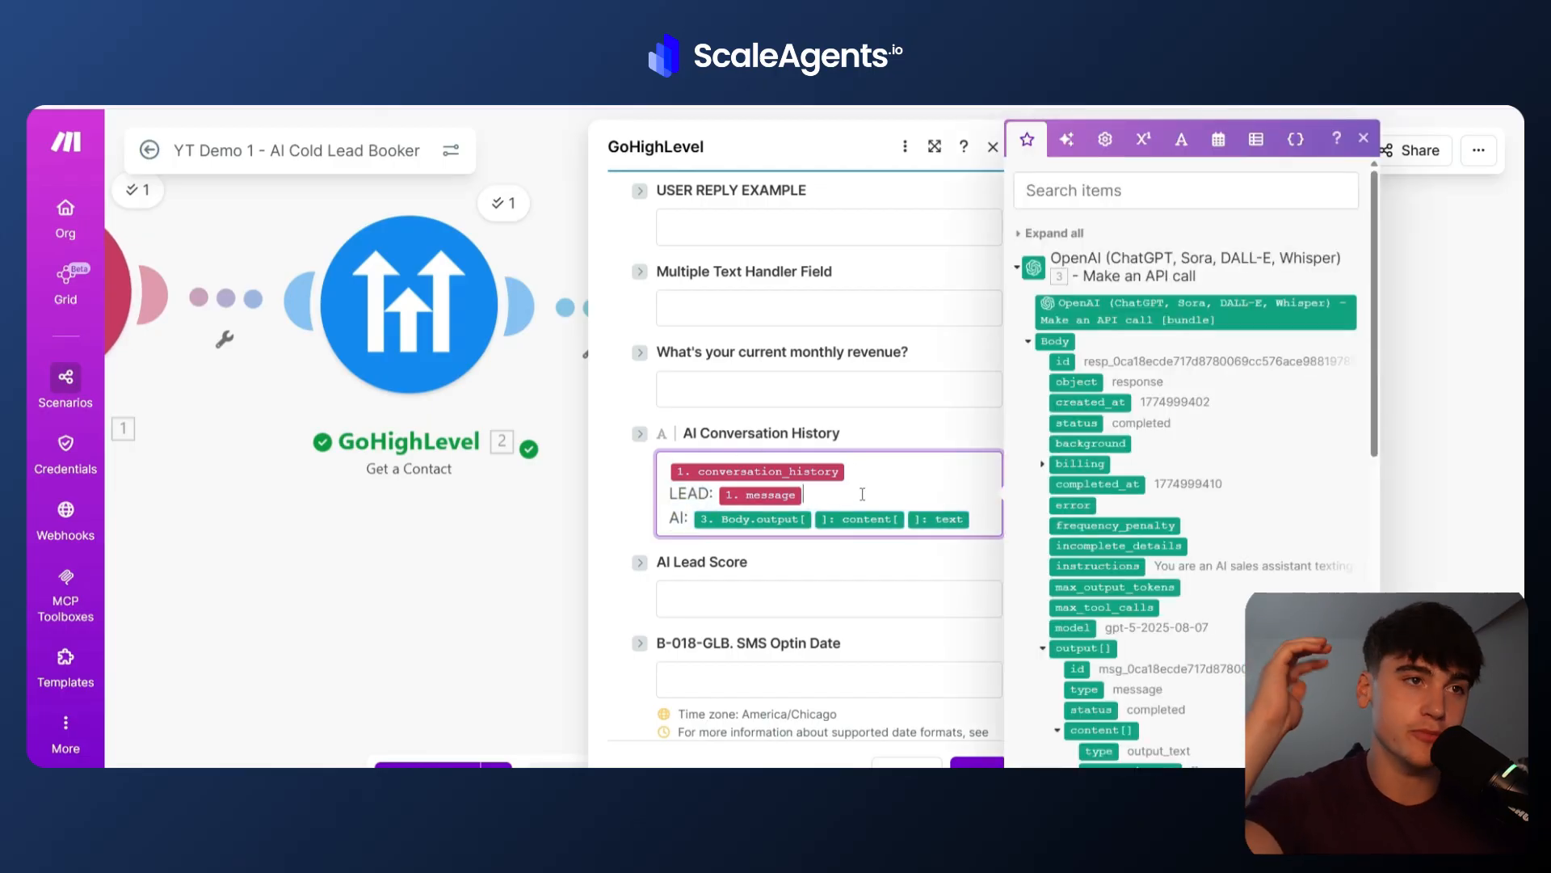
click(816, 562)
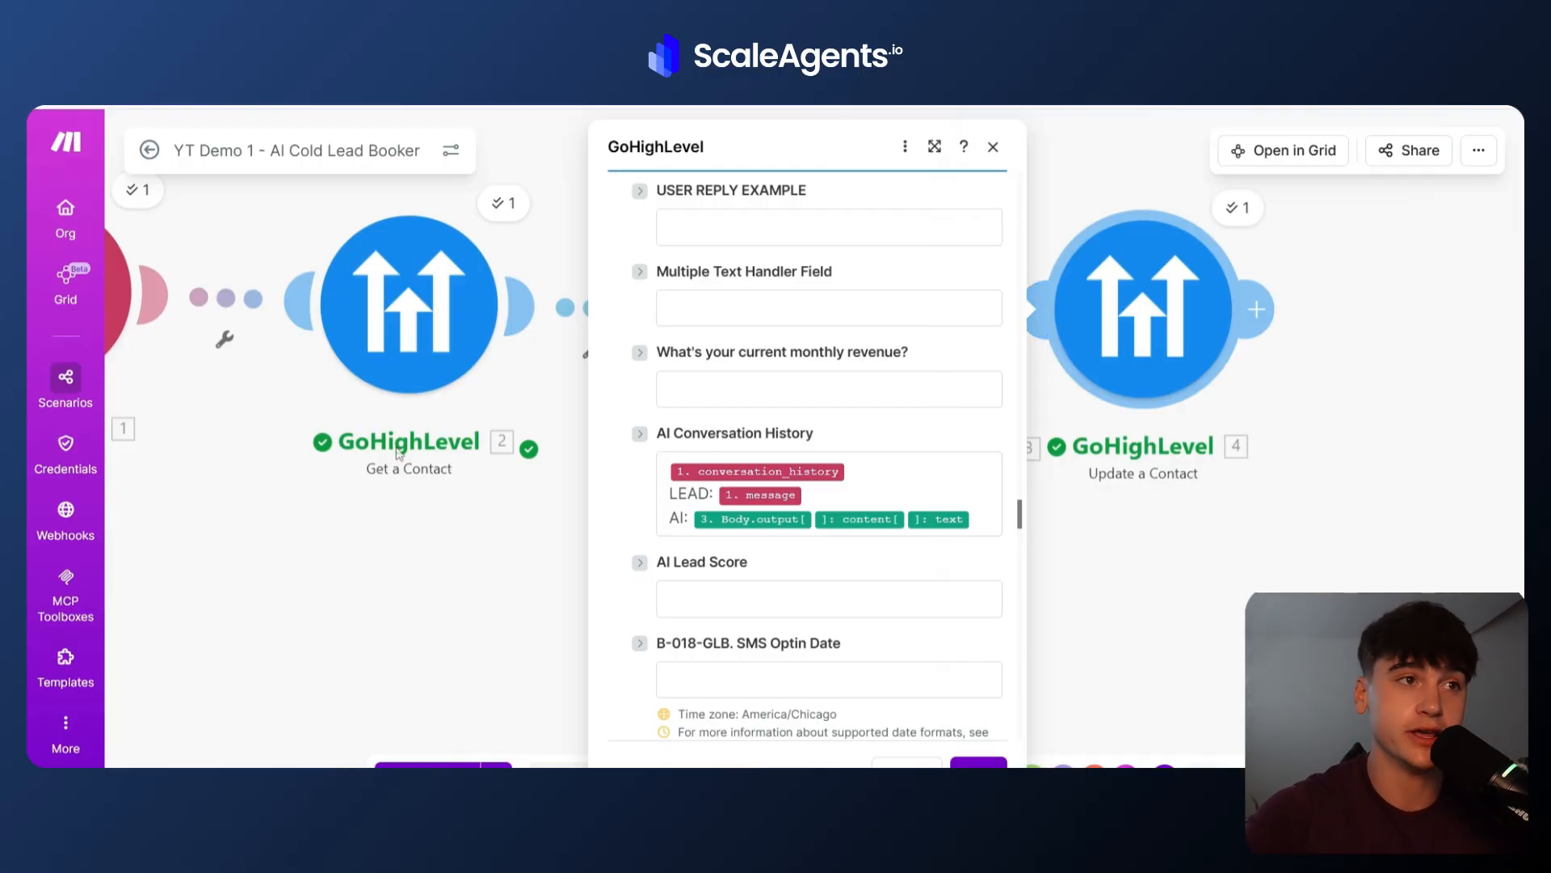
Remap the GPT Assistant Response Message field to the OpenAI output content text instead of body.output_text.
scroll(628, 527, down, 12)
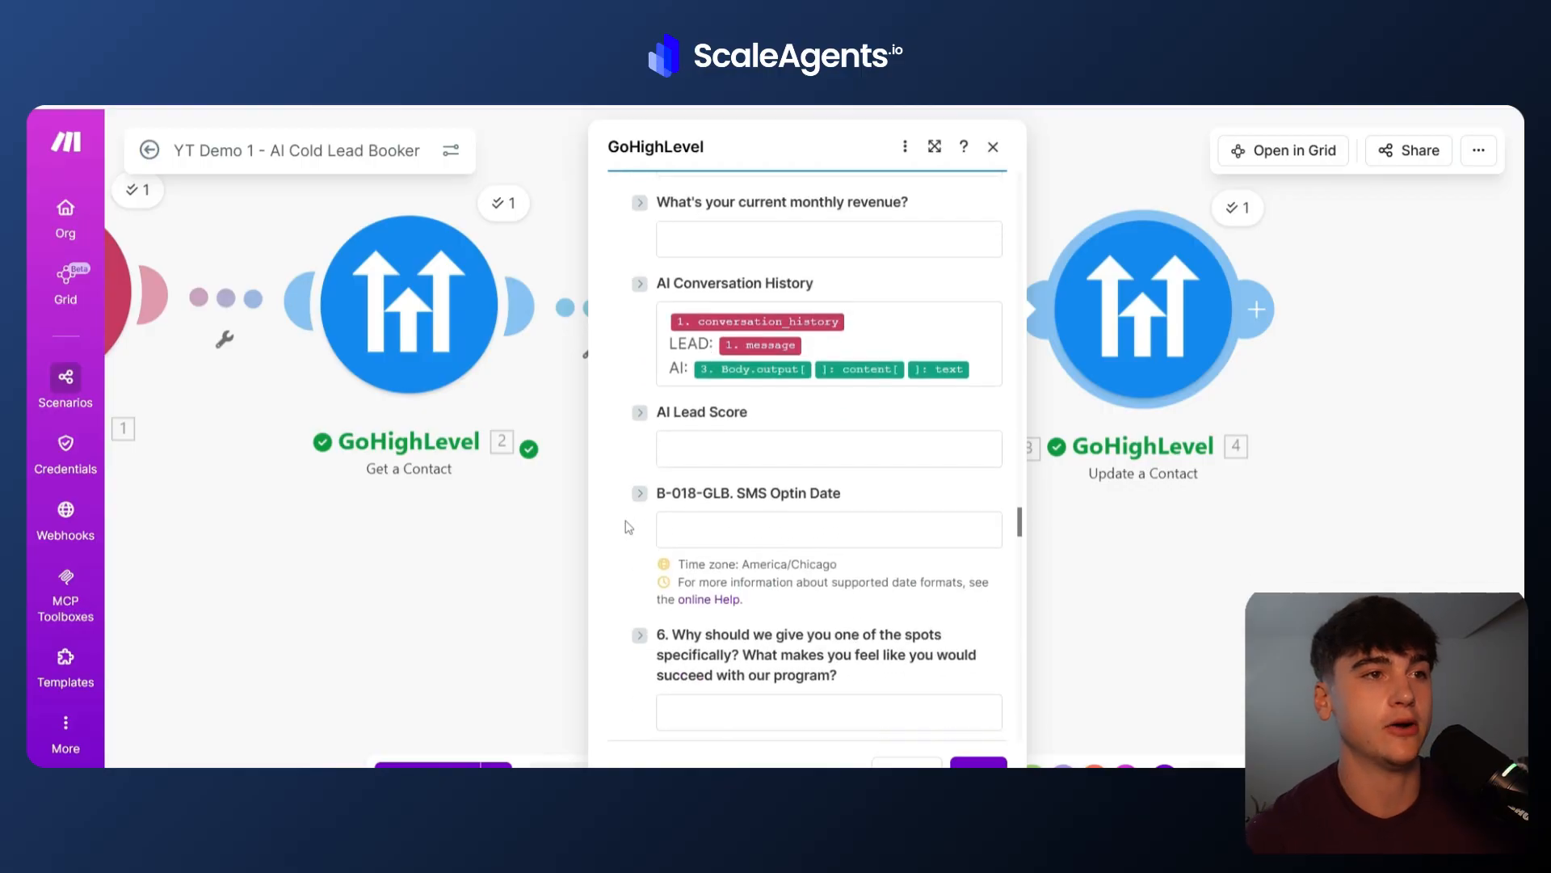
scroll(628, 527, down, 12)
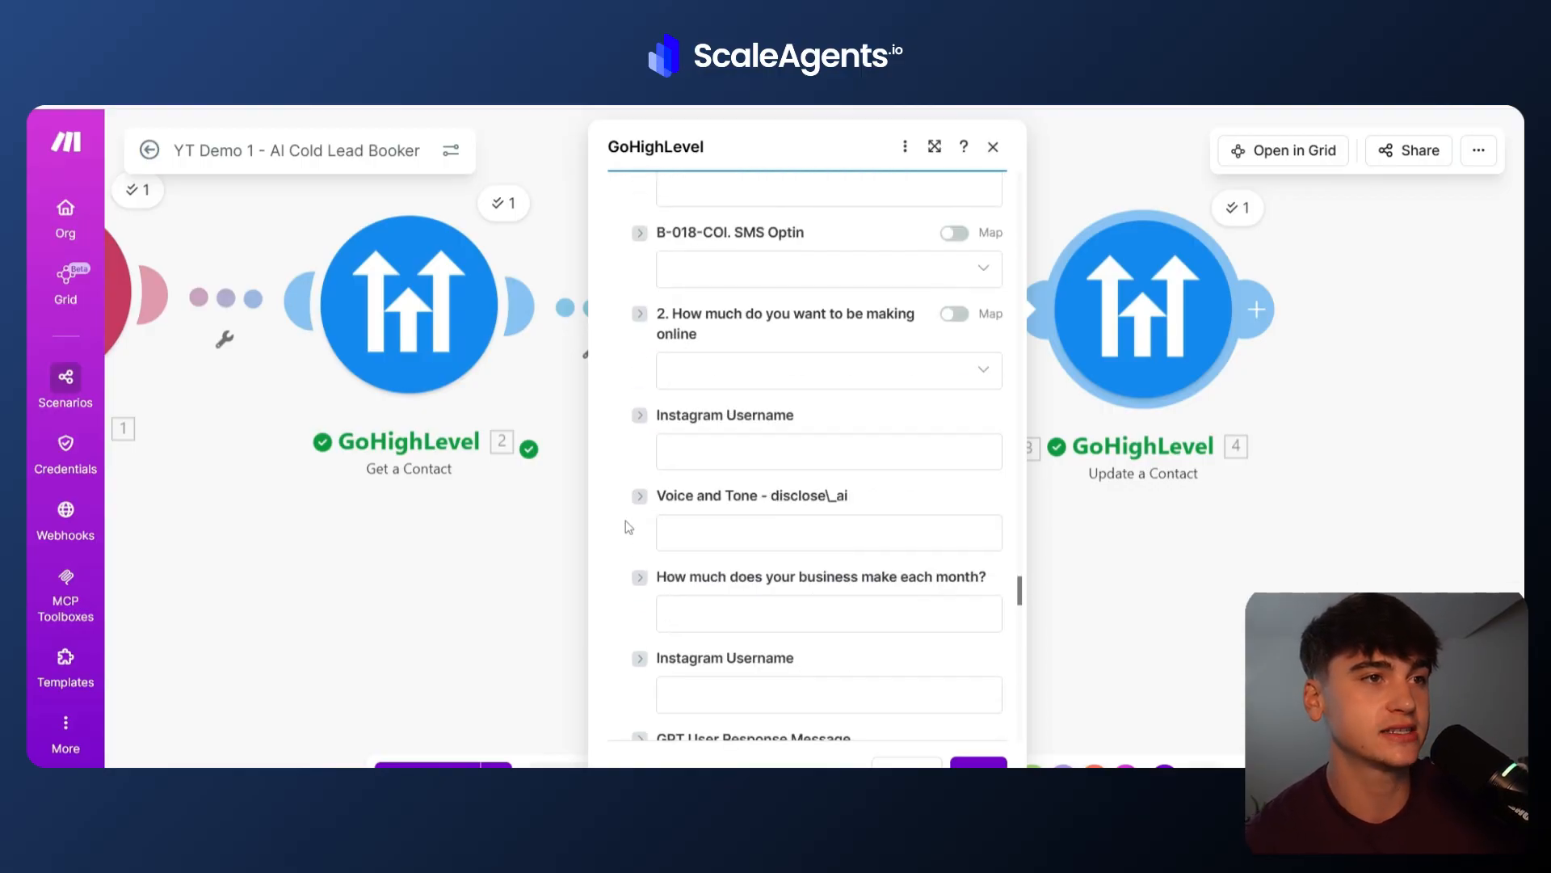
scroll(628, 527, down, 6)
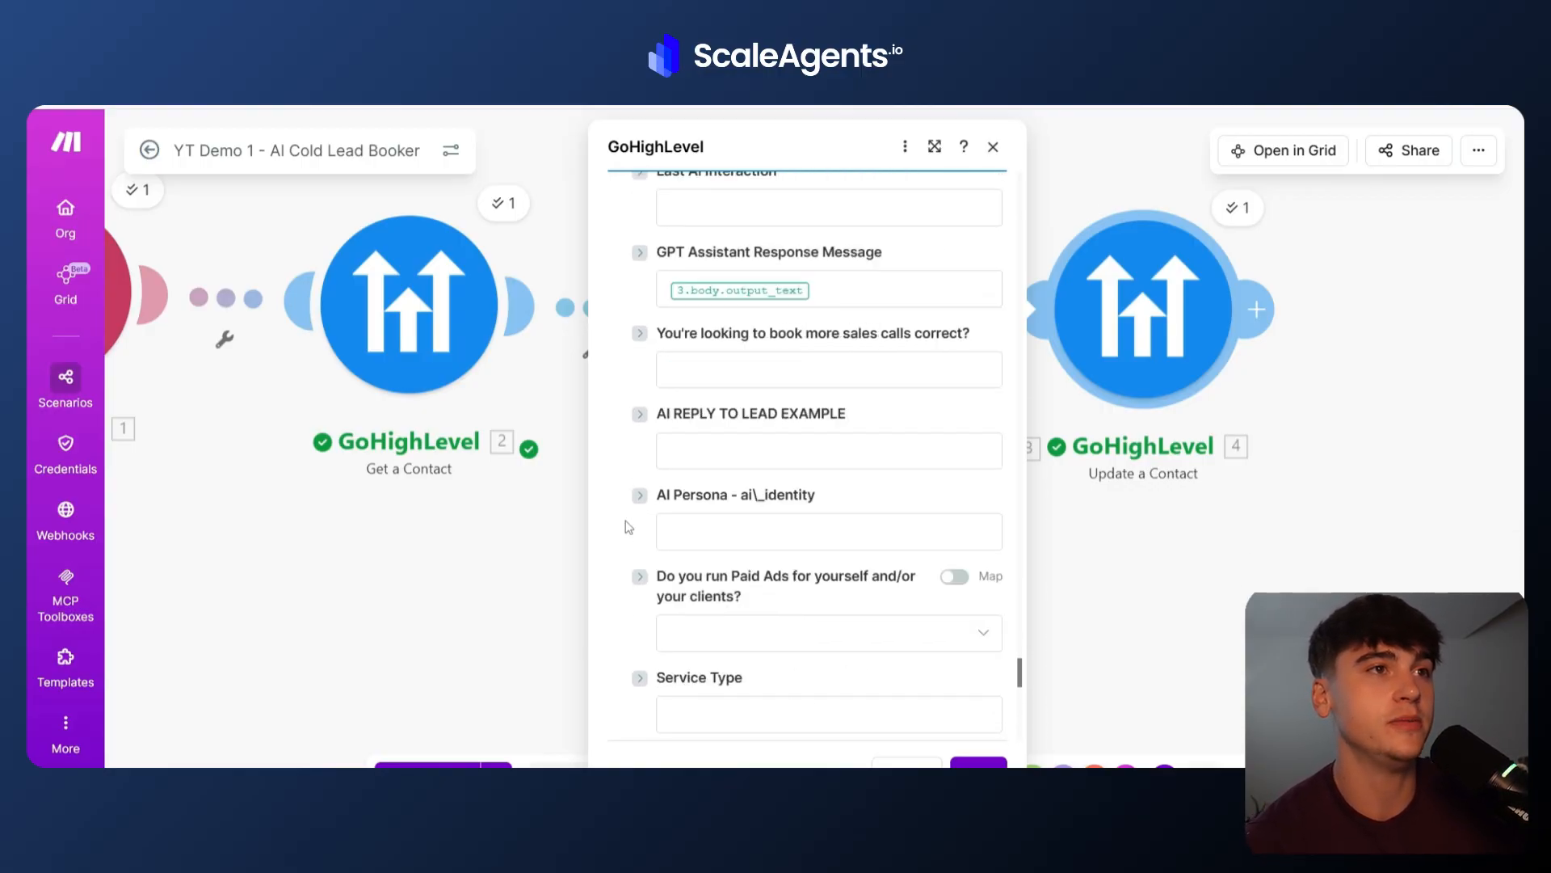
scroll(628, 527, up, 2)
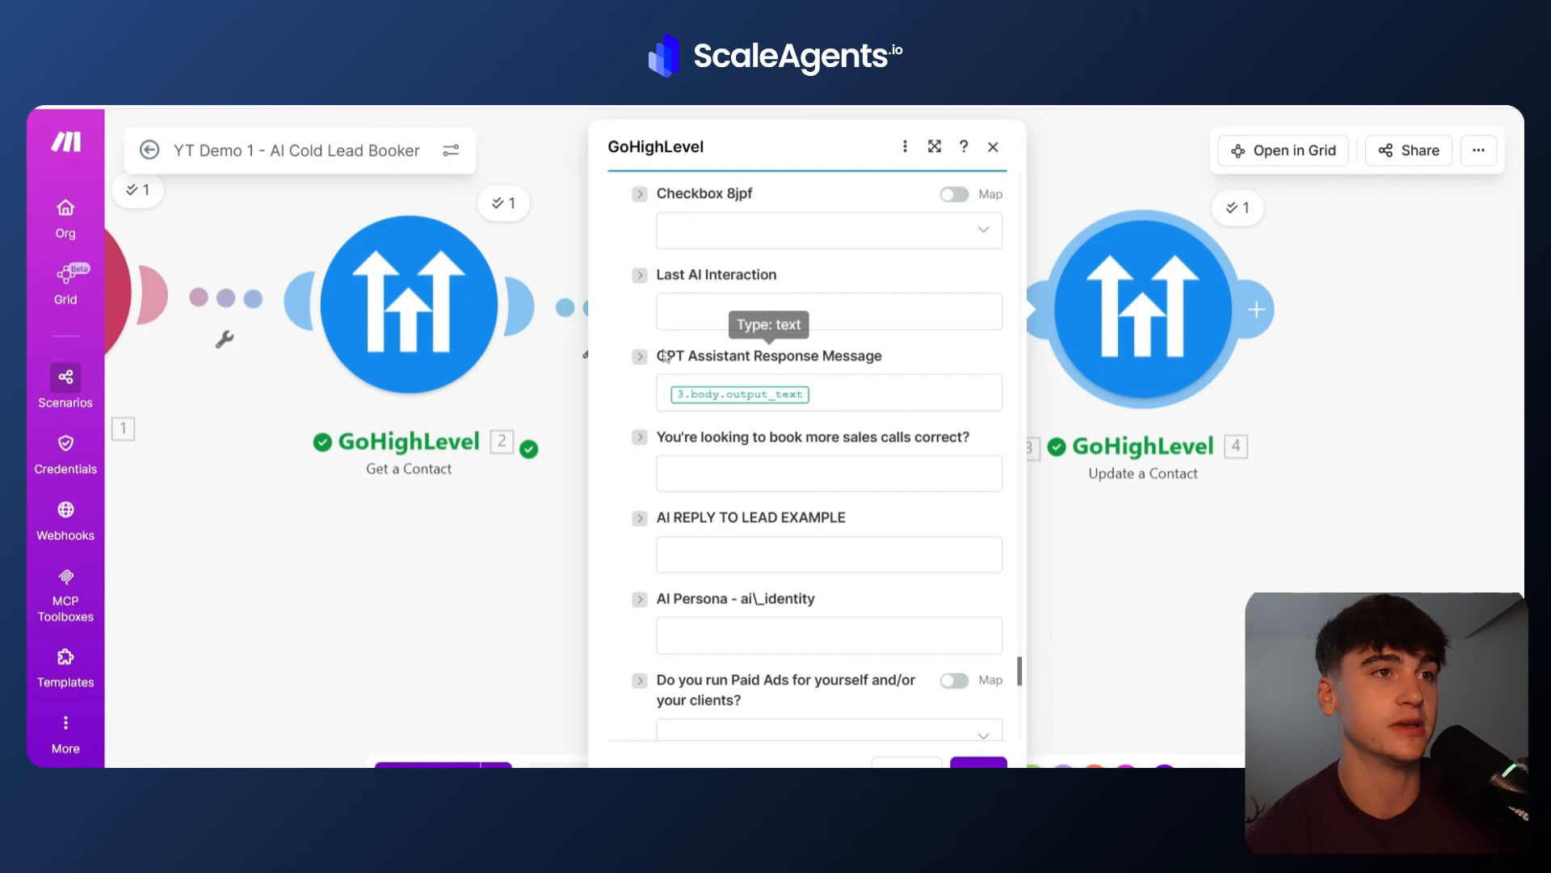
drag(886, 357, 689, 360)
click(897, 358)
click(857, 390)
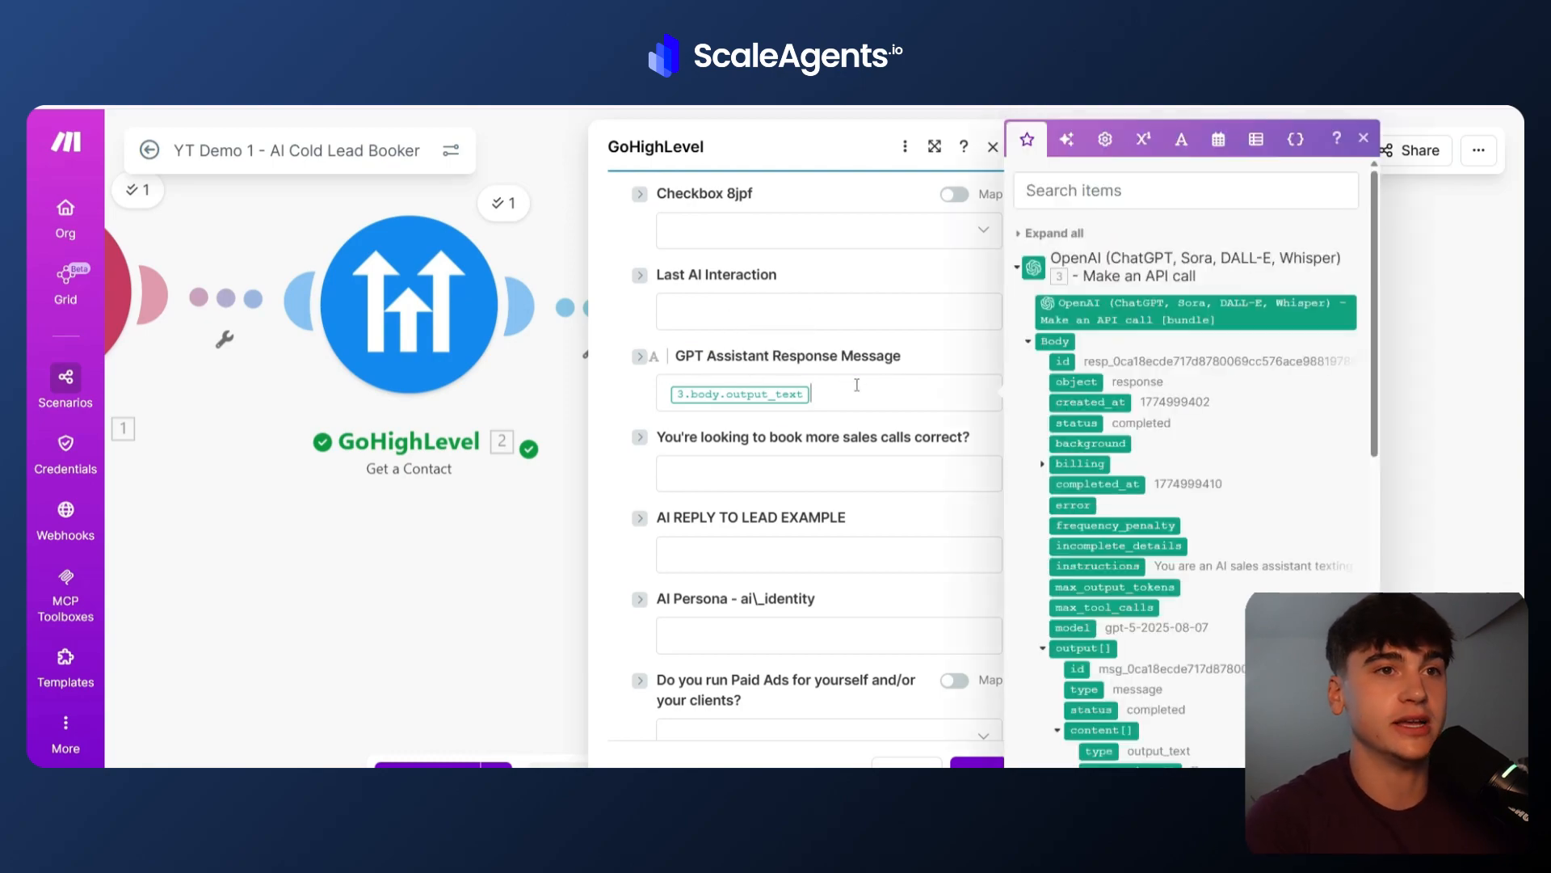
right_click(858, 391)
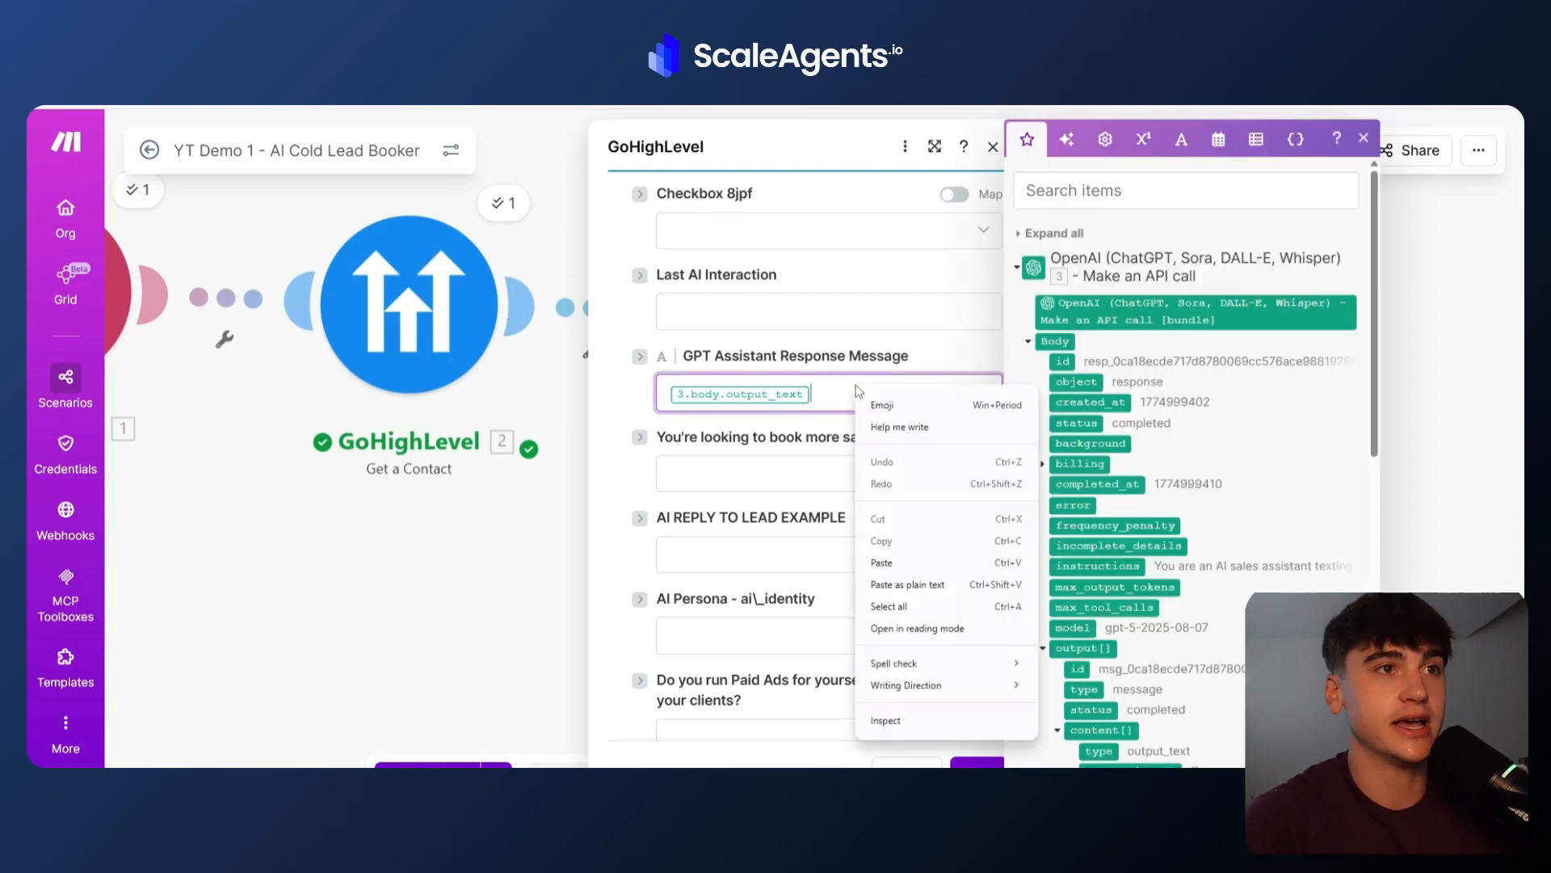
click(811, 398)
key(BackSpace)
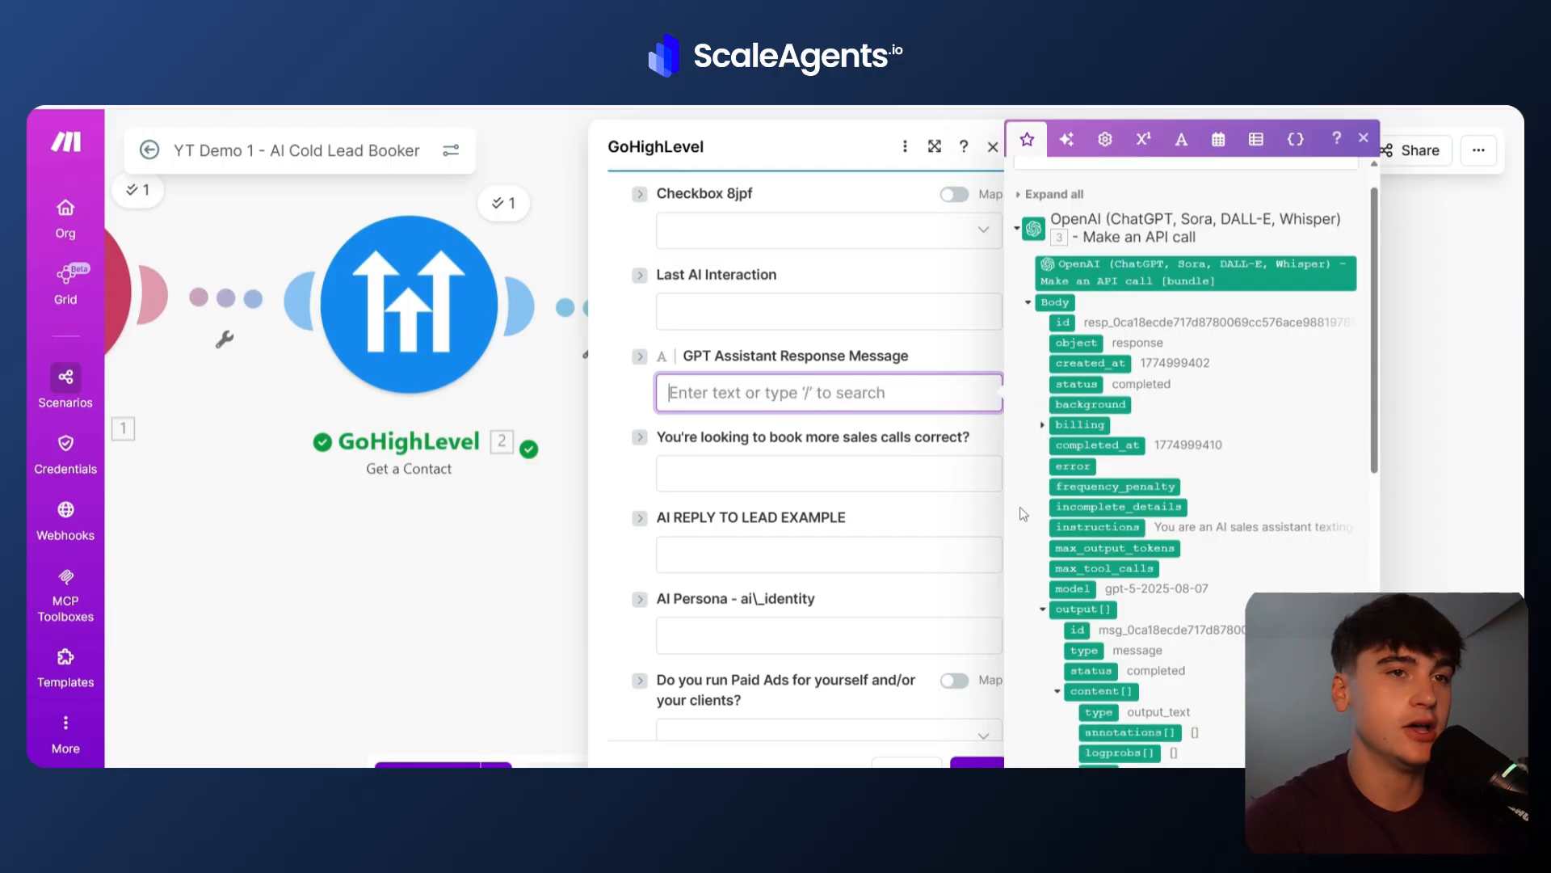
scroll(1023, 514, down, 4)
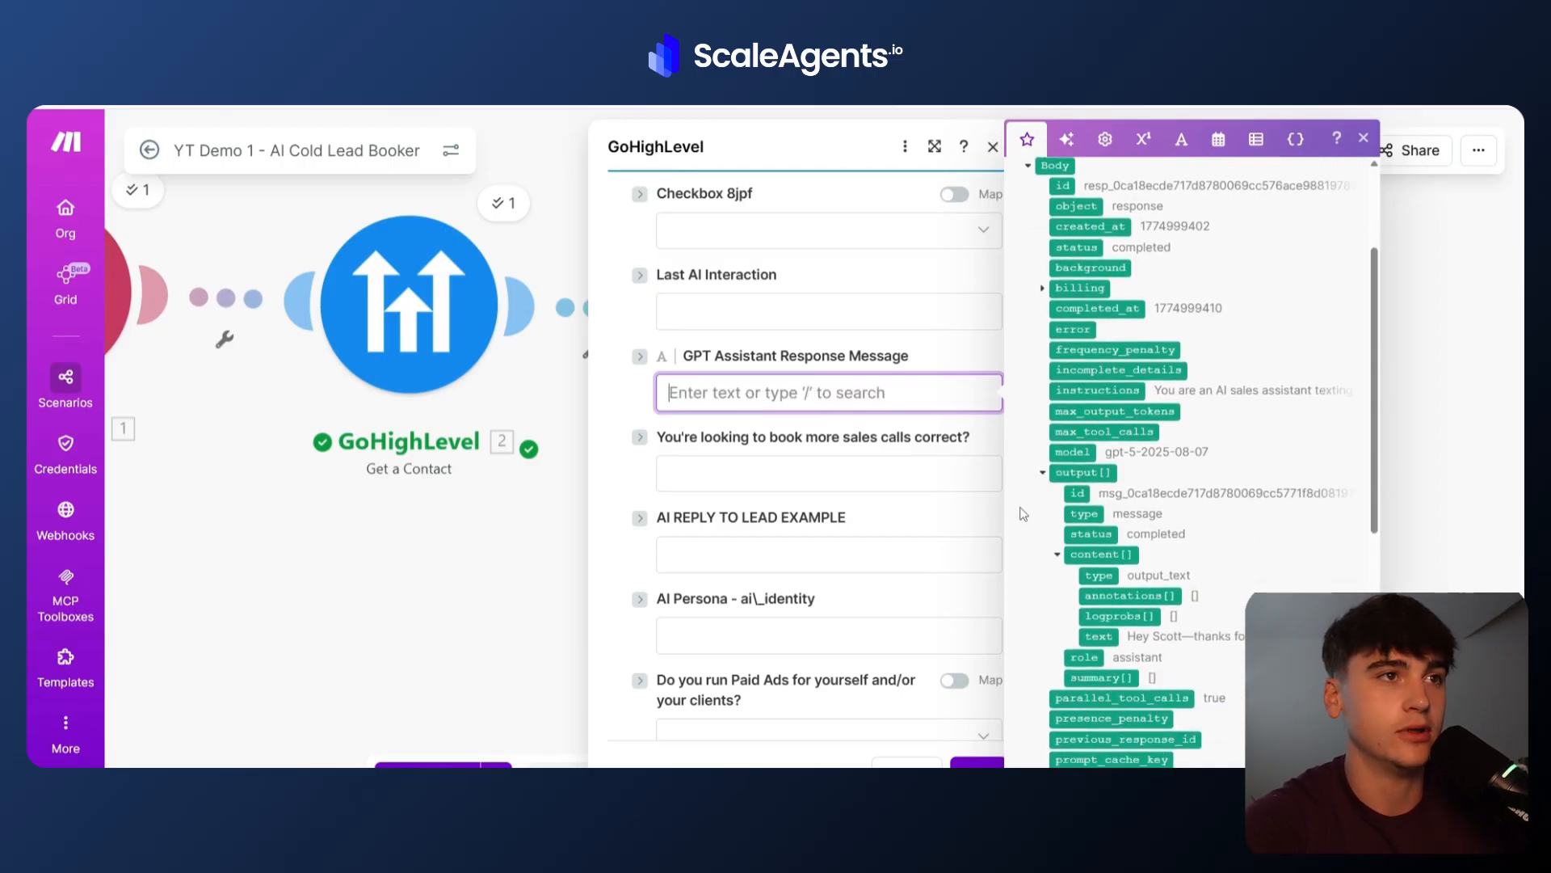
click(1080, 635)
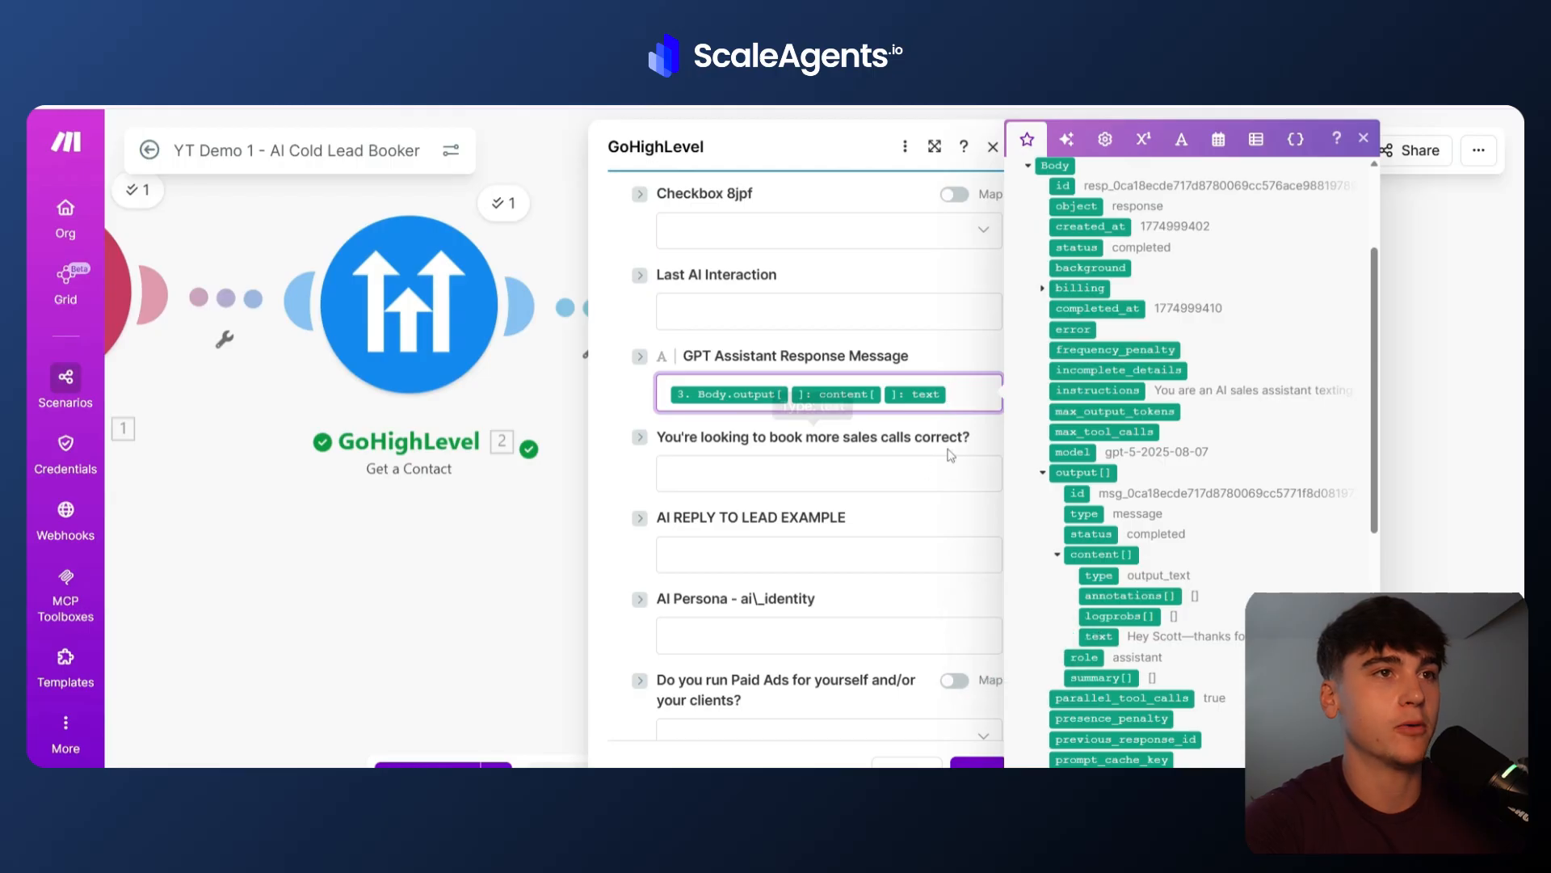
click(979, 437)
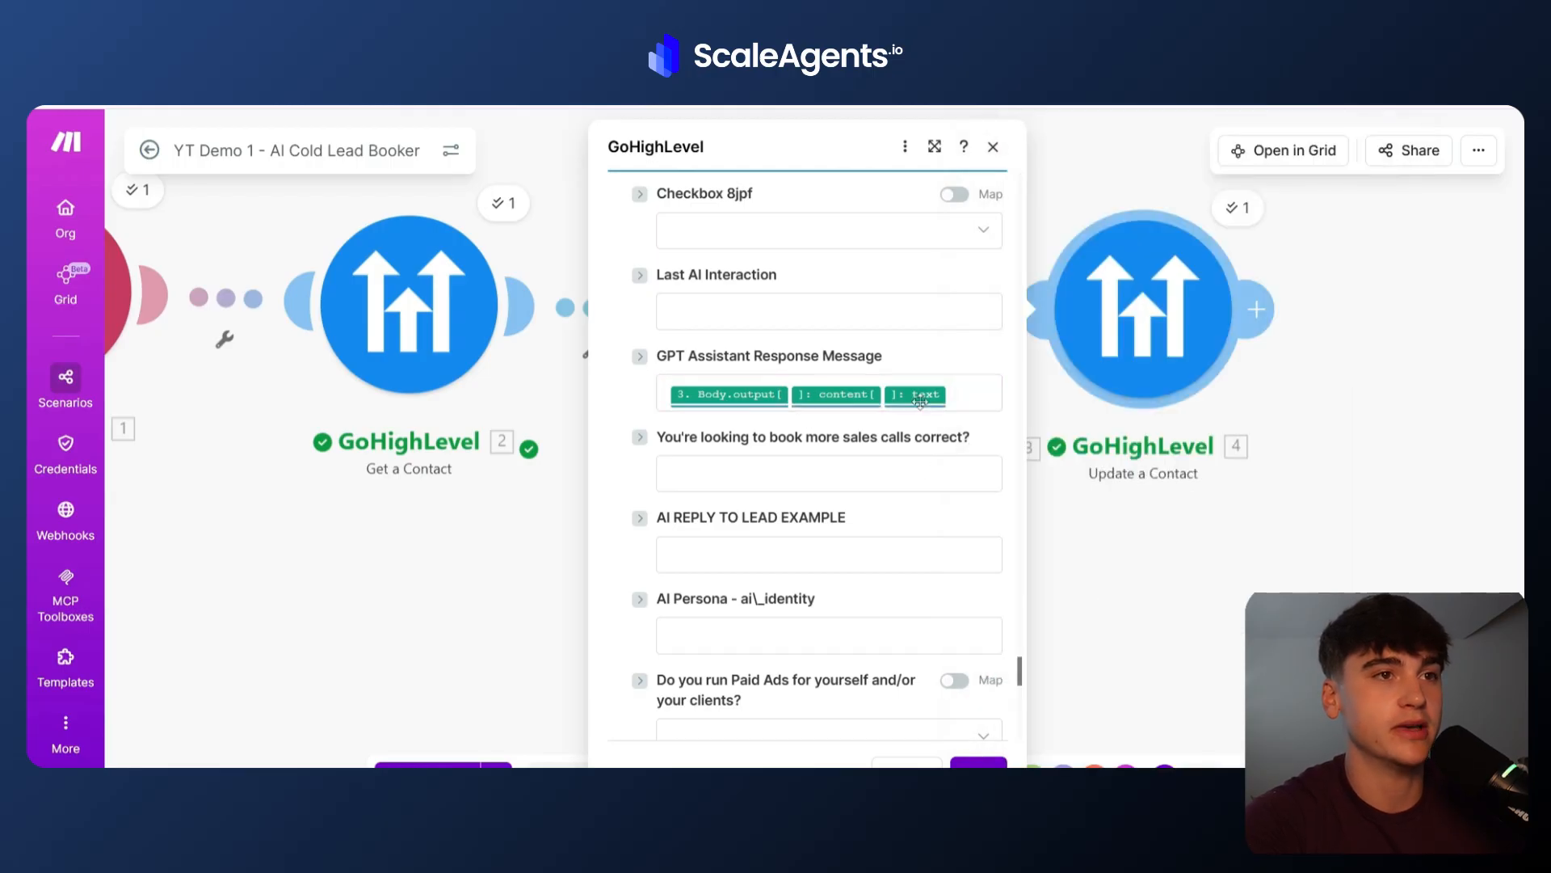
Remap the AI Context field to the OpenAI output content text instead of body.output_text.
scroll(942, 441, down, 7)
scroll(869, 410, up, 1)
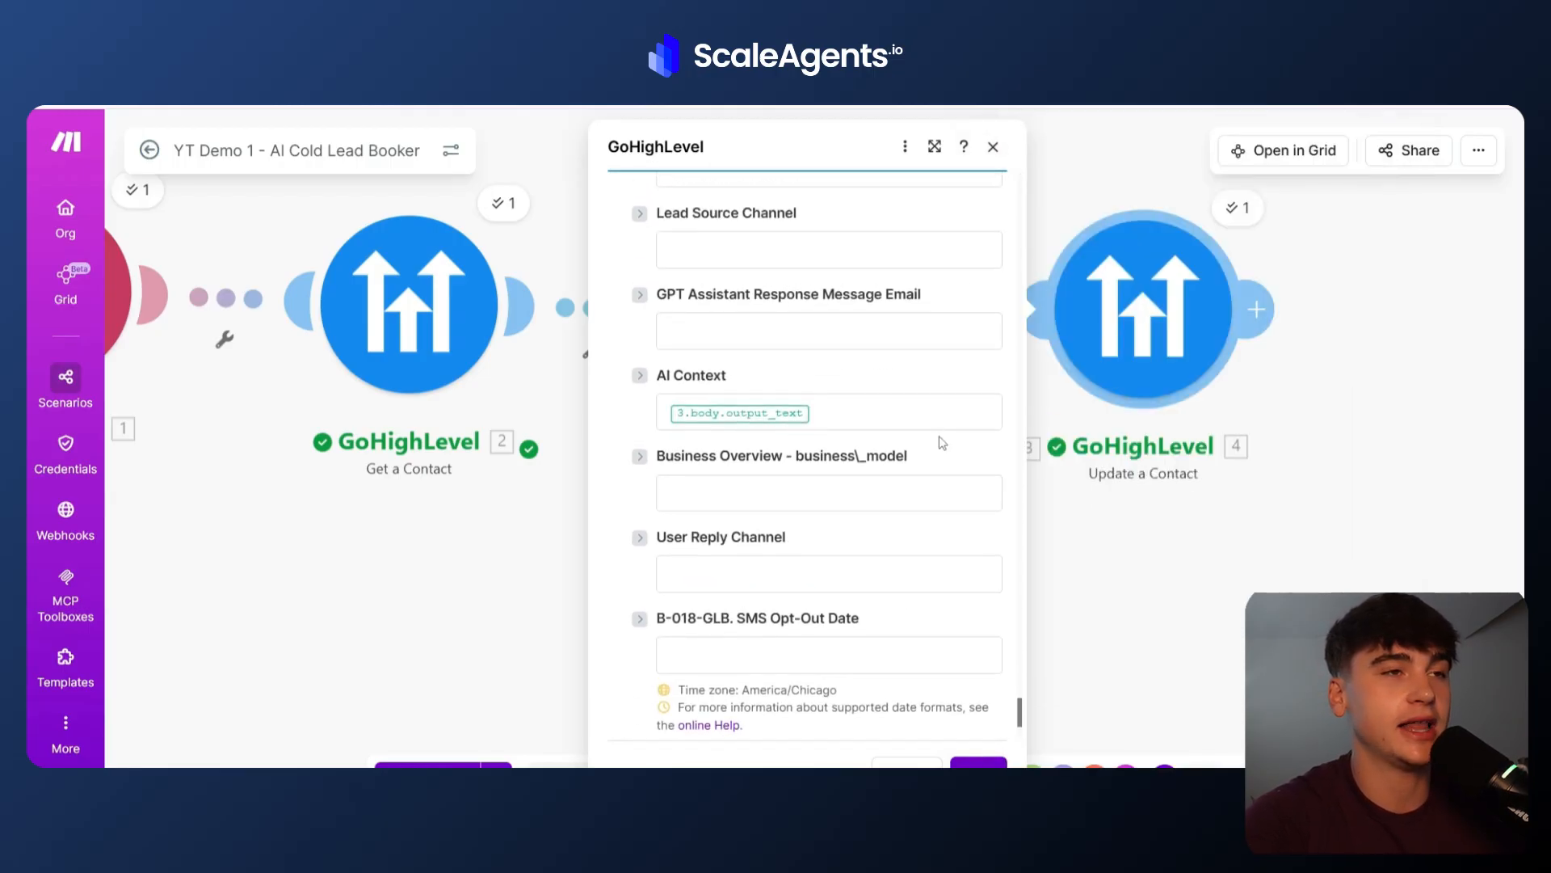
click(869, 411)
key(BackSpace)
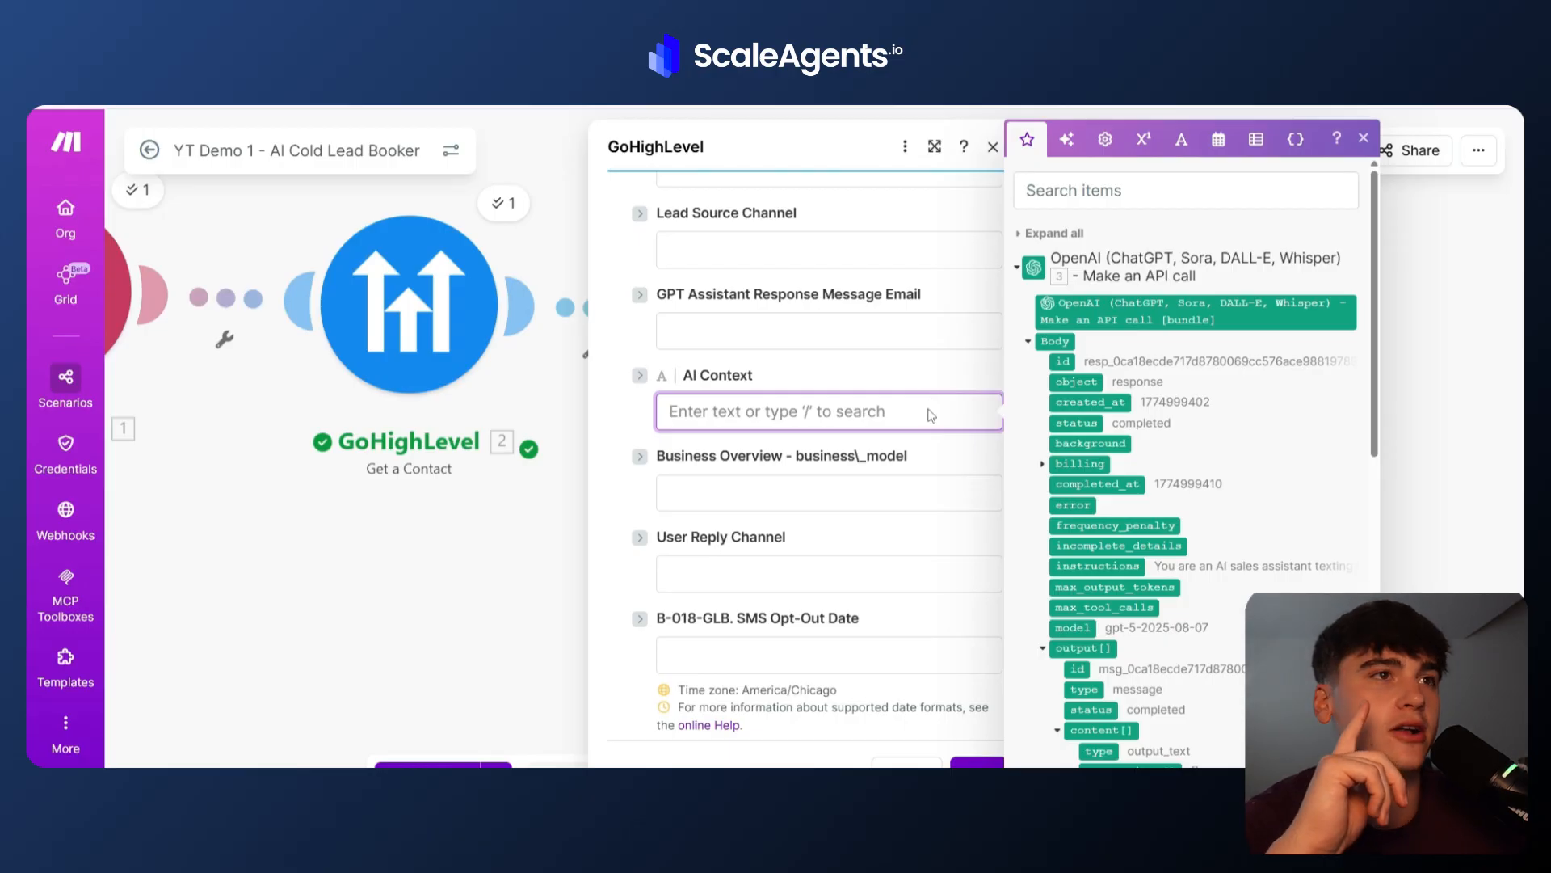
key(Escape)
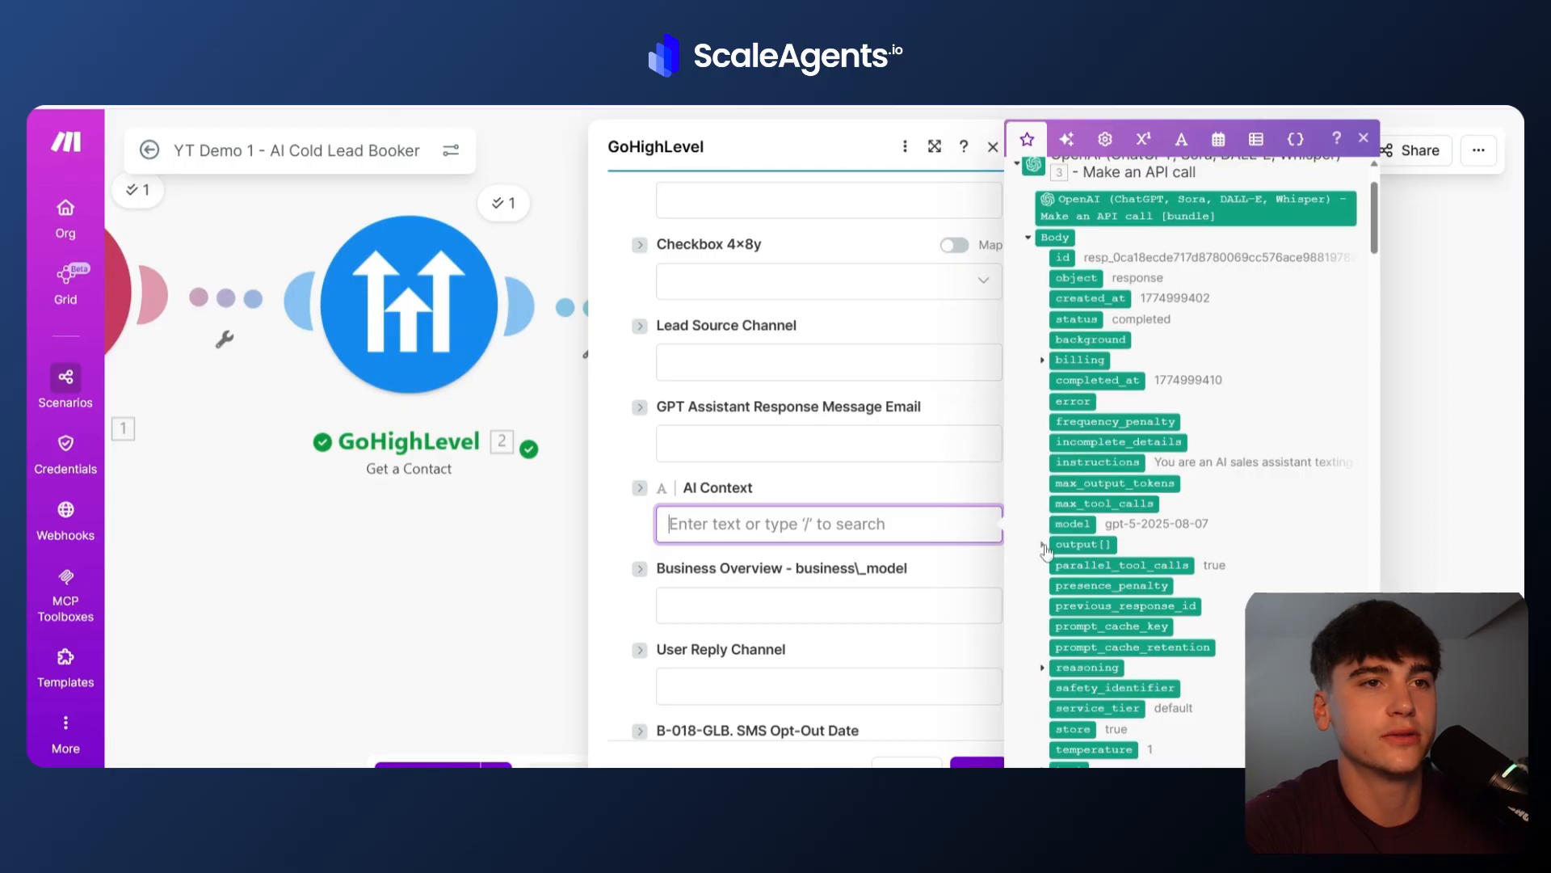
click(1044, 548)
click(1057, 626)
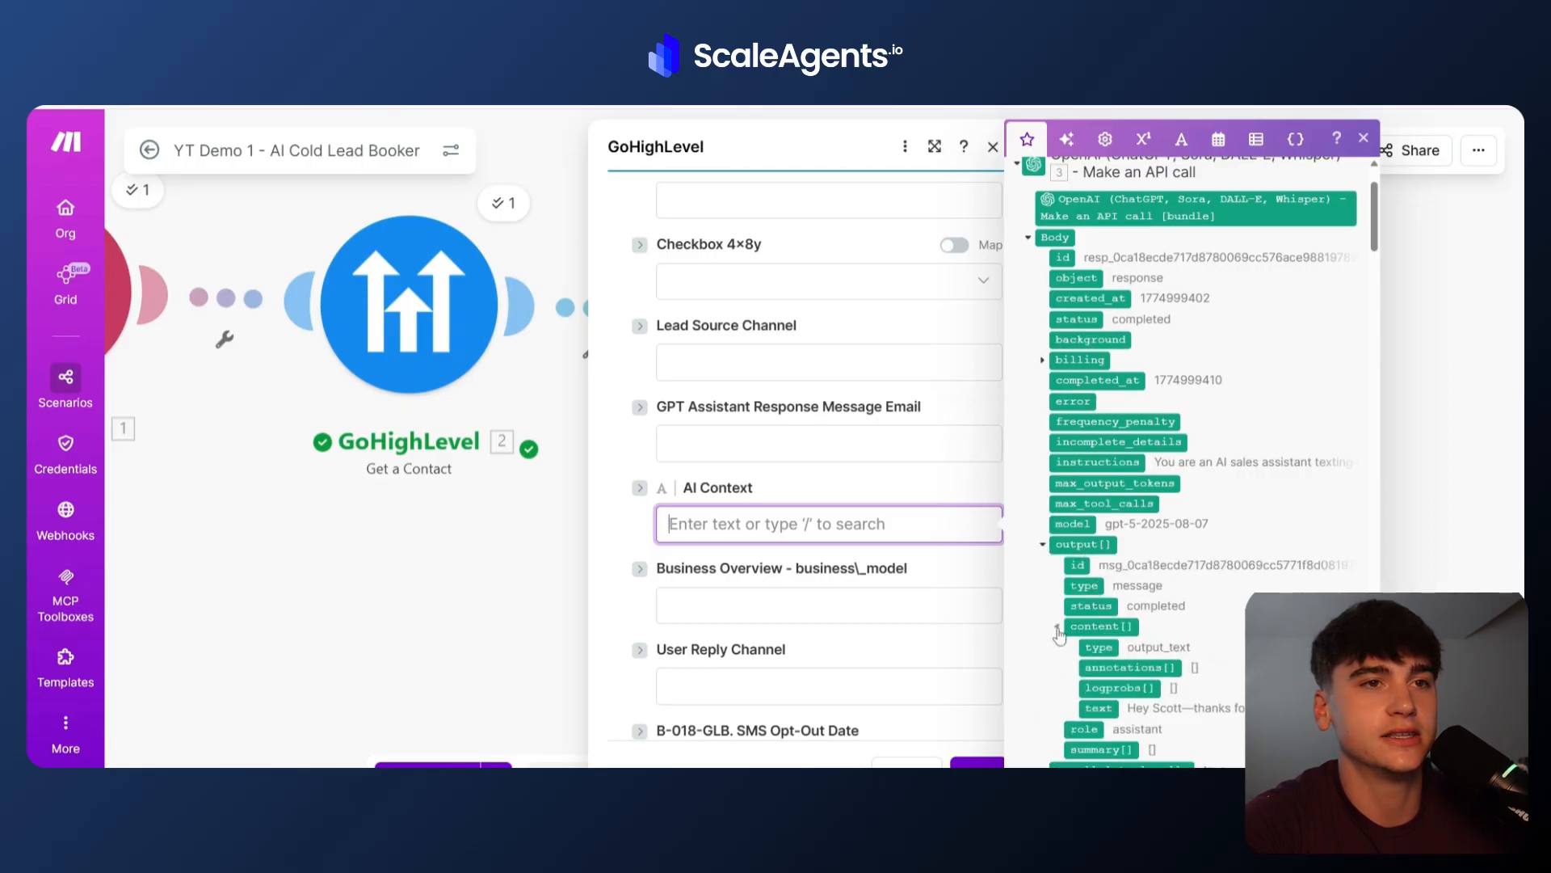
scroll(1059, 636, down, 1)
click(1100, 624)
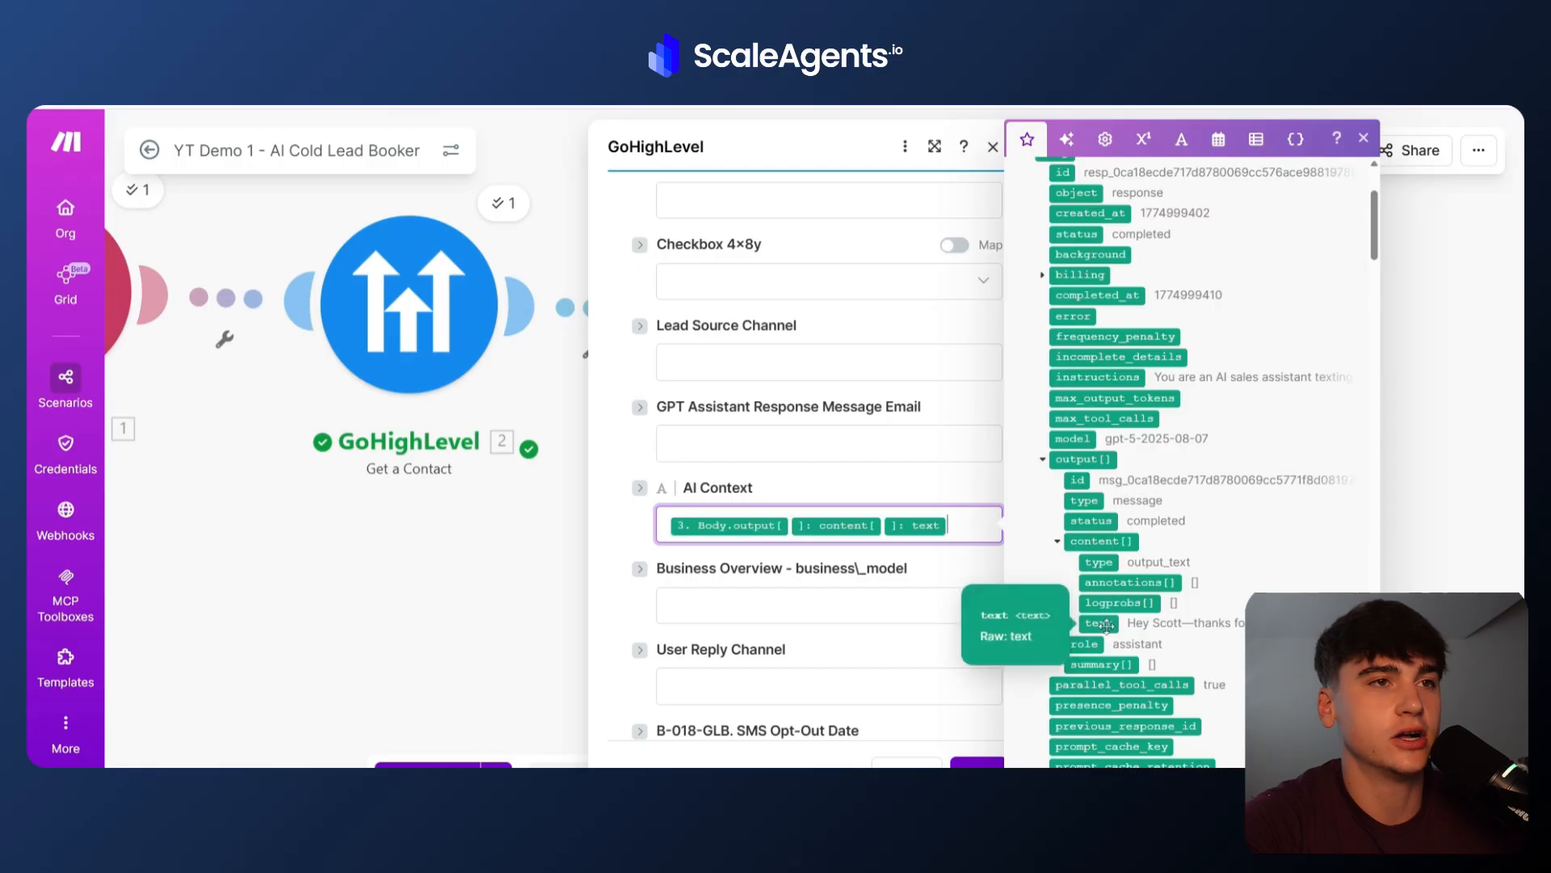
click(948, 564)
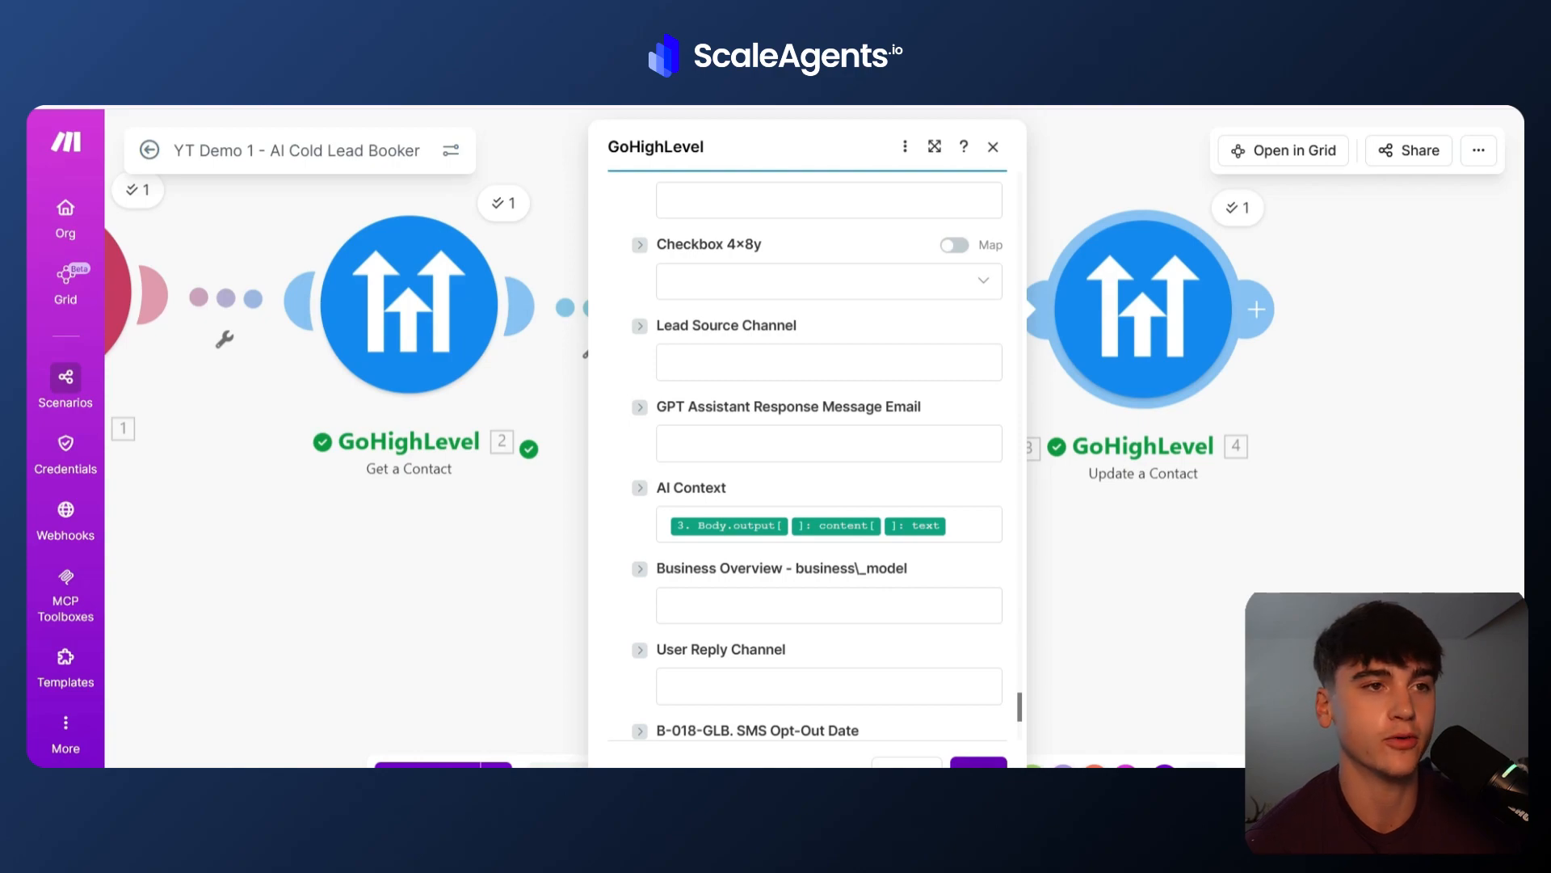
Save the Update a Contact module, then switch to ScaleAgents and open the Part 4 - YT Demo - AI Responder workflow in the 3 new tutorials folder.
click(979, 763)
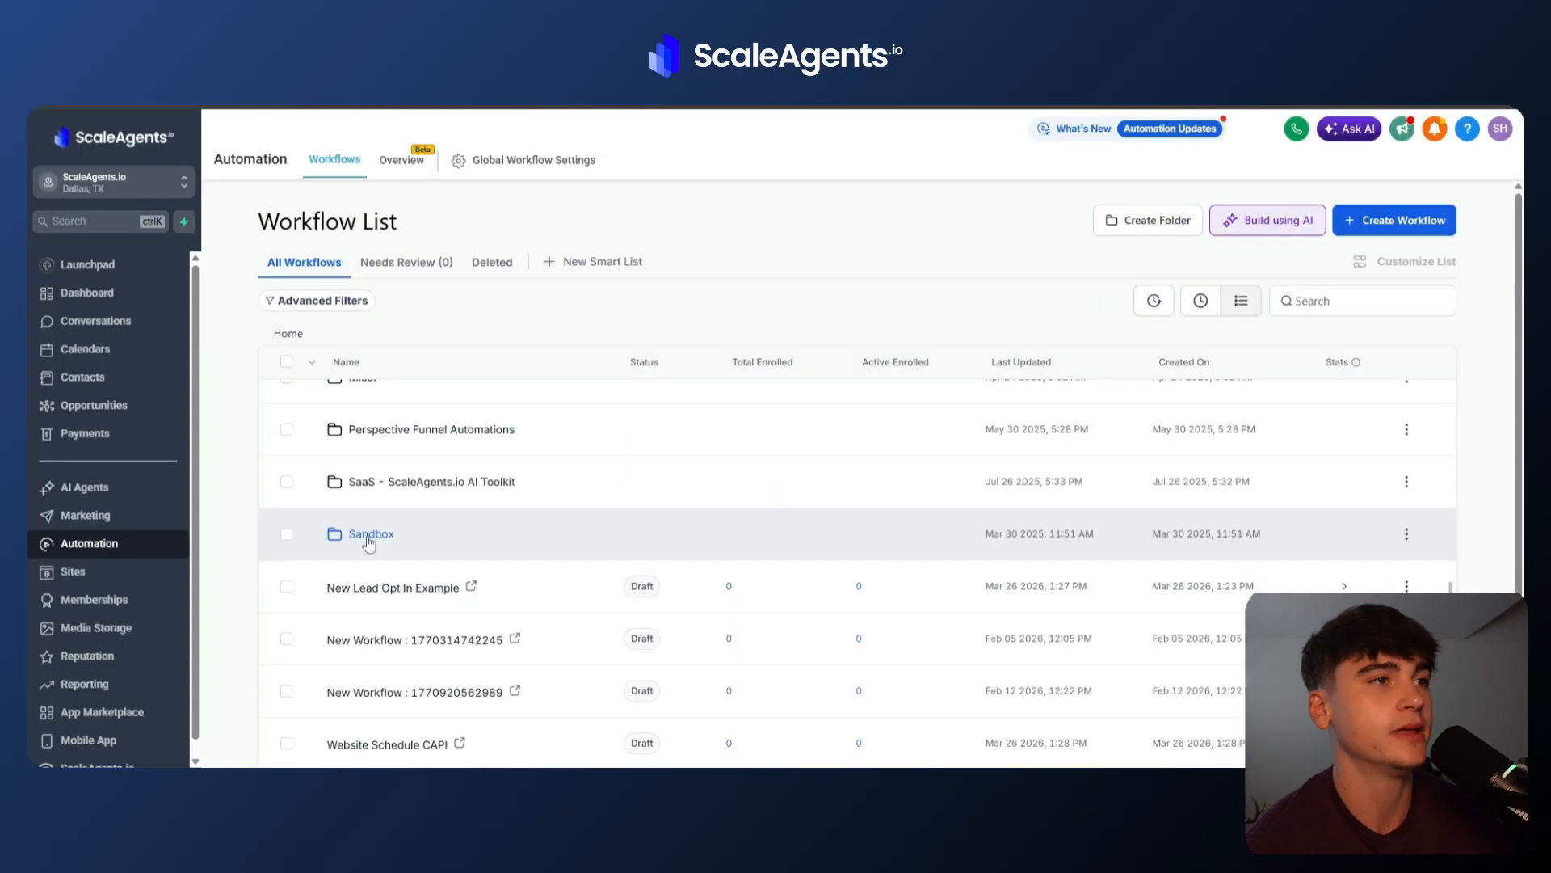
click(357, 534)
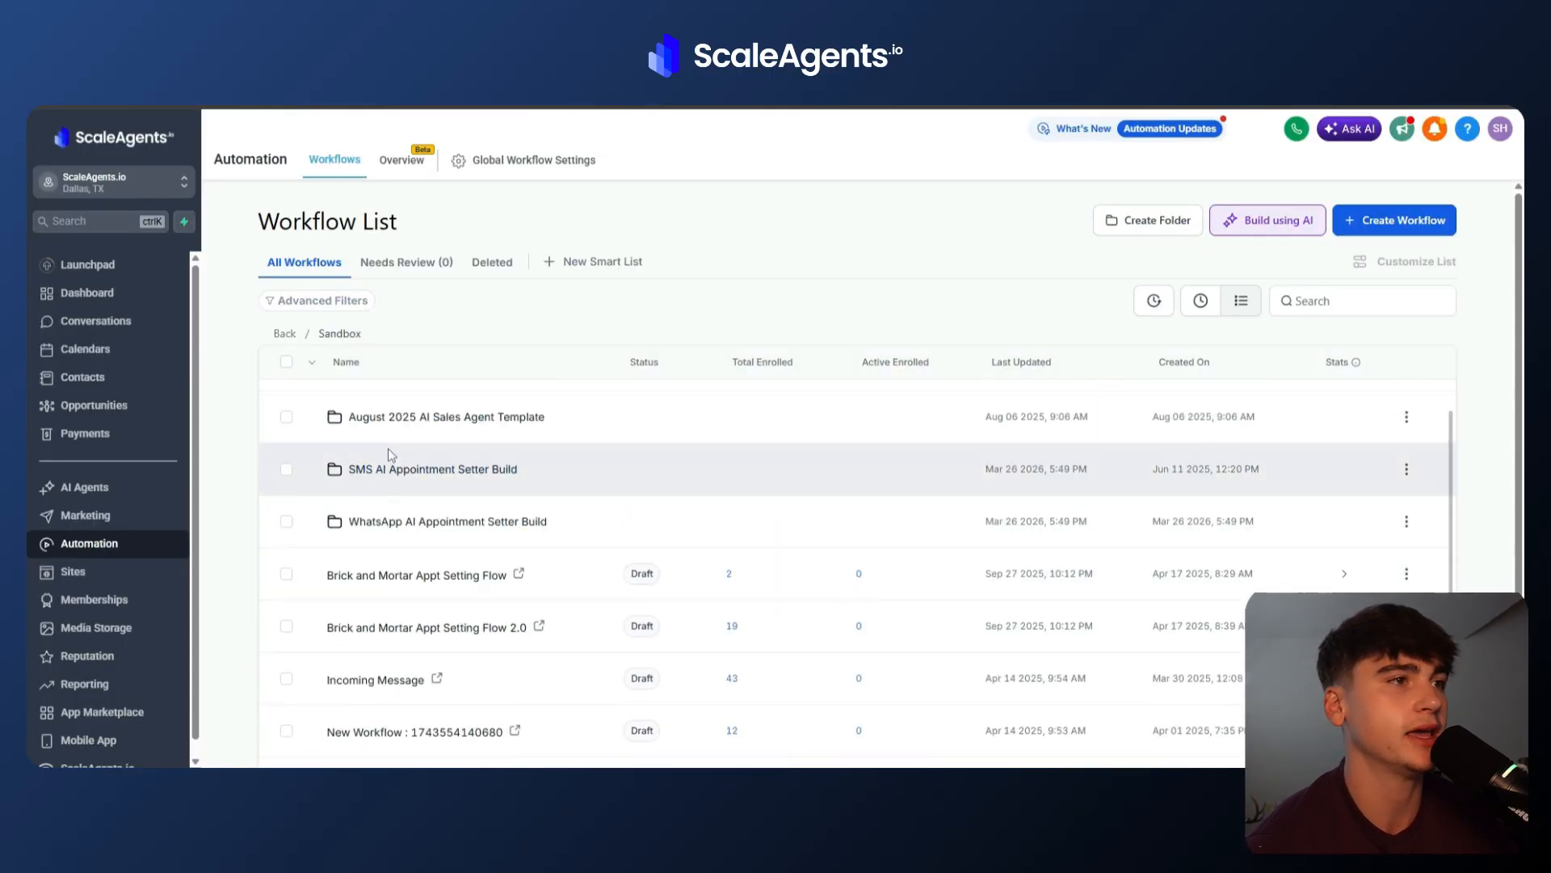
scroll(391, 456, up, 1)
click(394, 409)
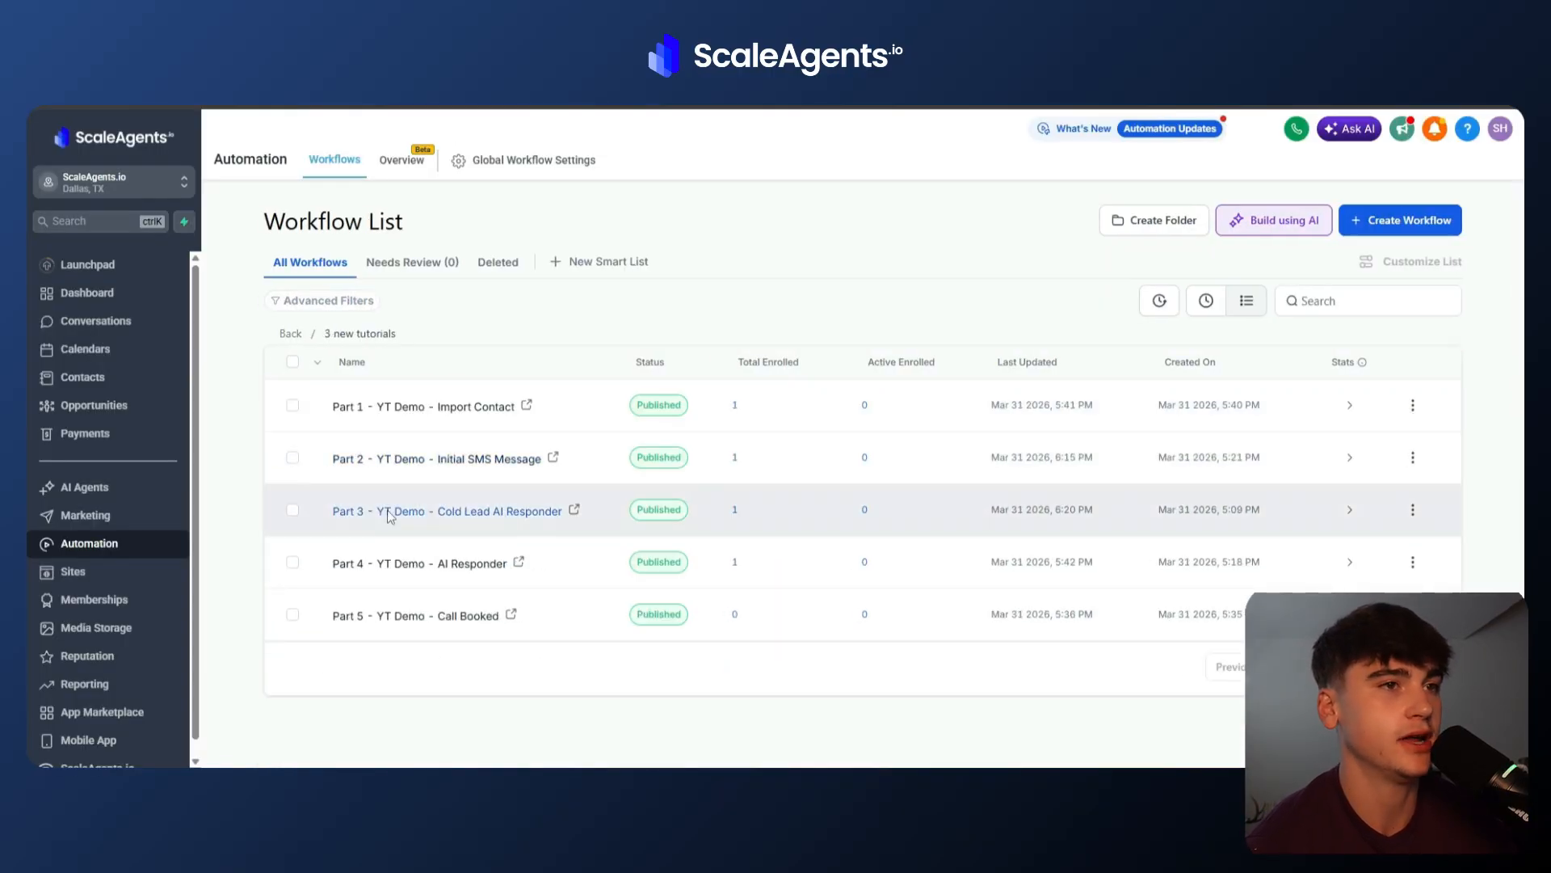
click(374, 571)
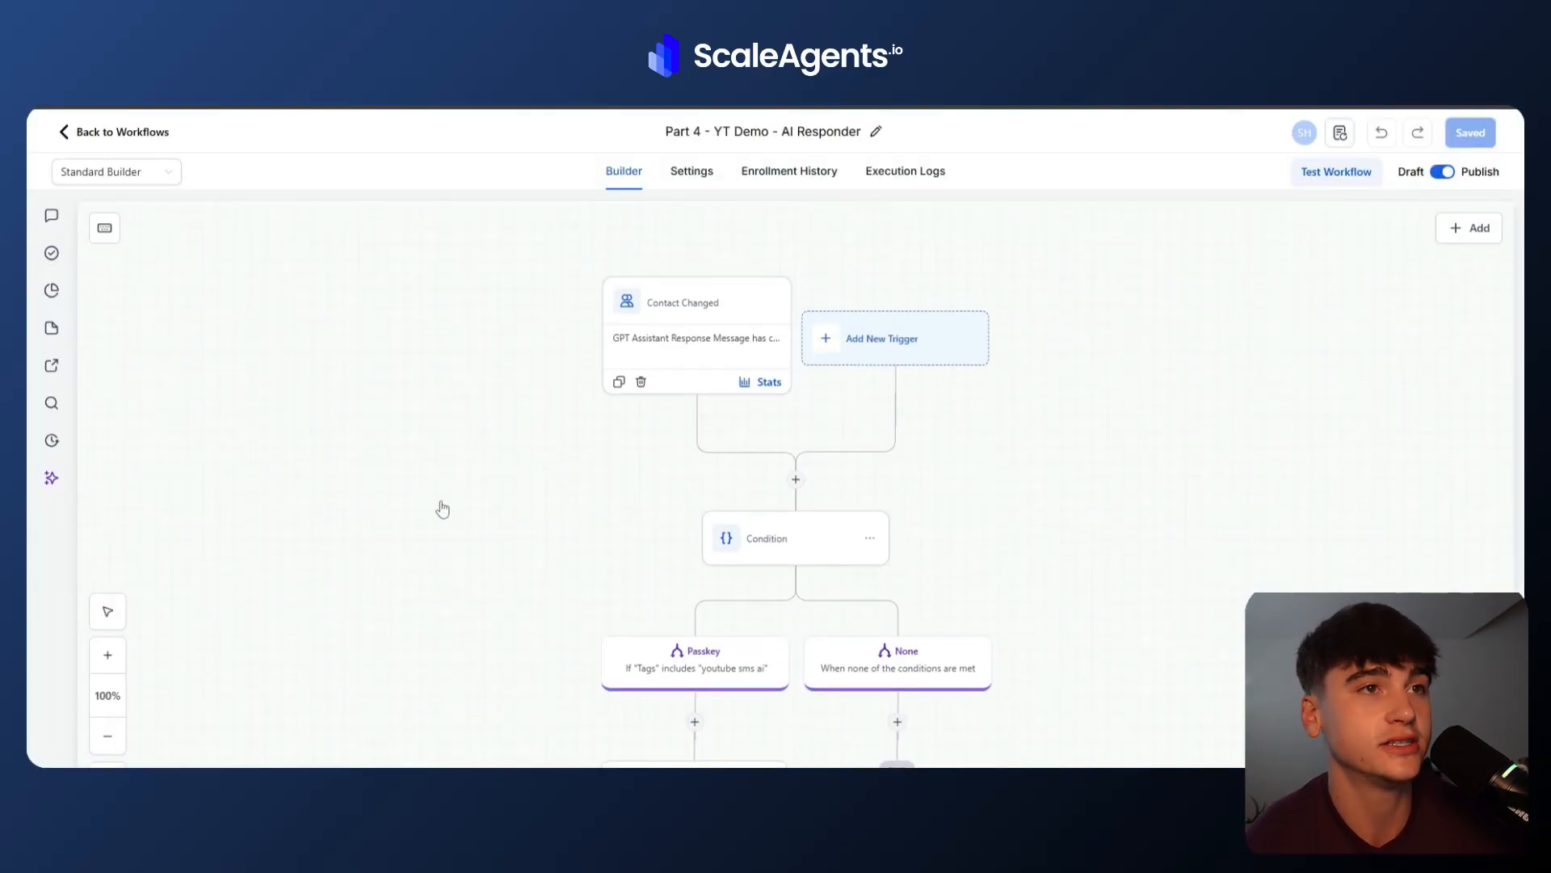
Review the Contact Changed trigger's GPT Assistant Response Message filter and the first Condition's tag branch.
click(728, 343)
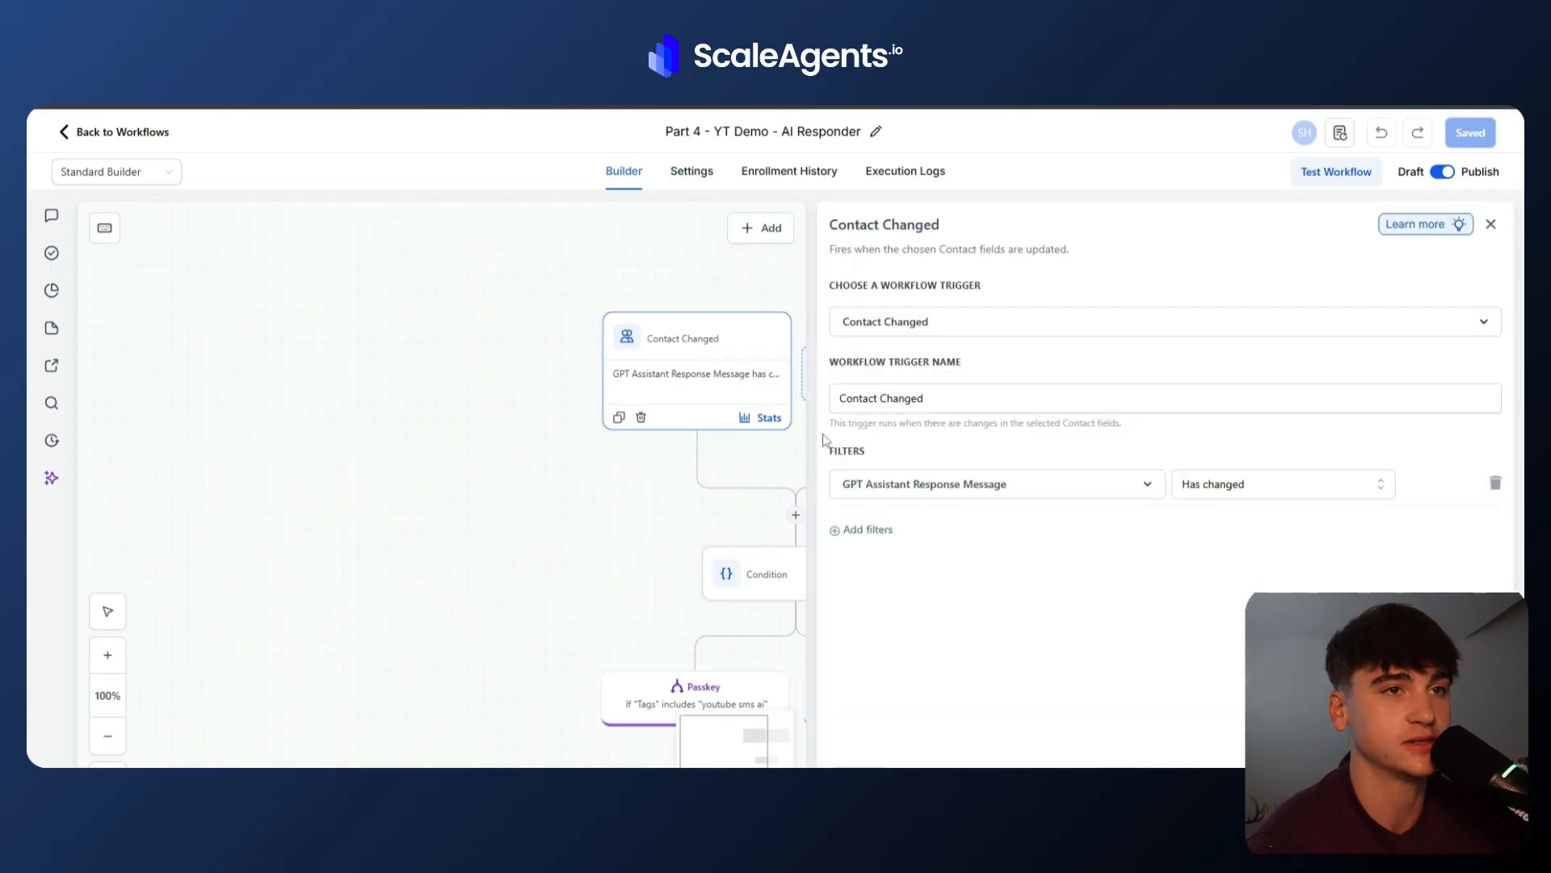
click(1215, 488)
click(1101, 536)
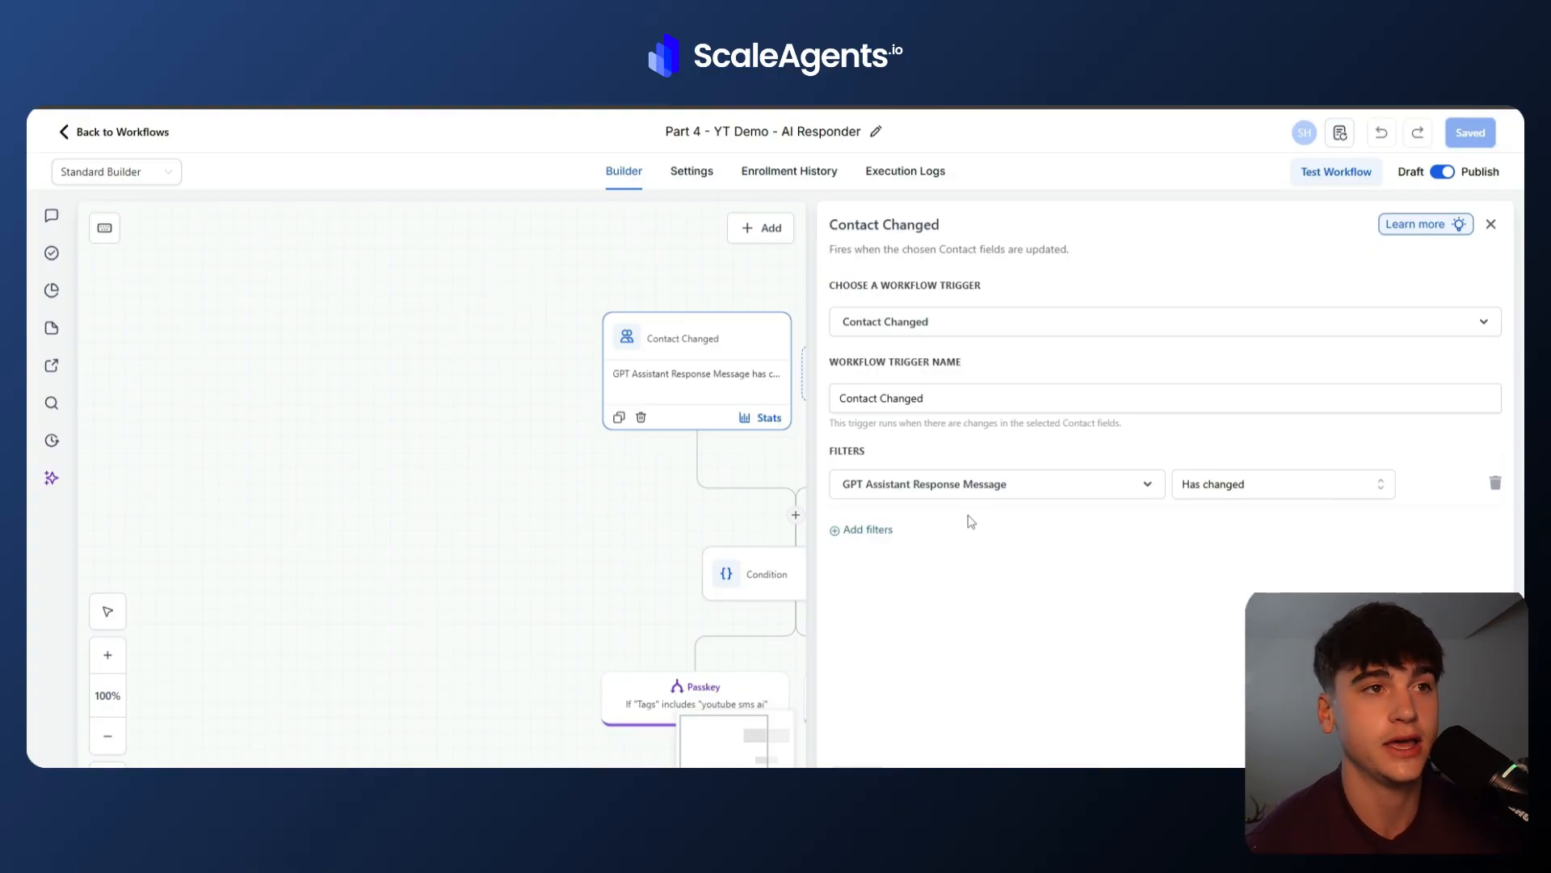
click(748, 595)
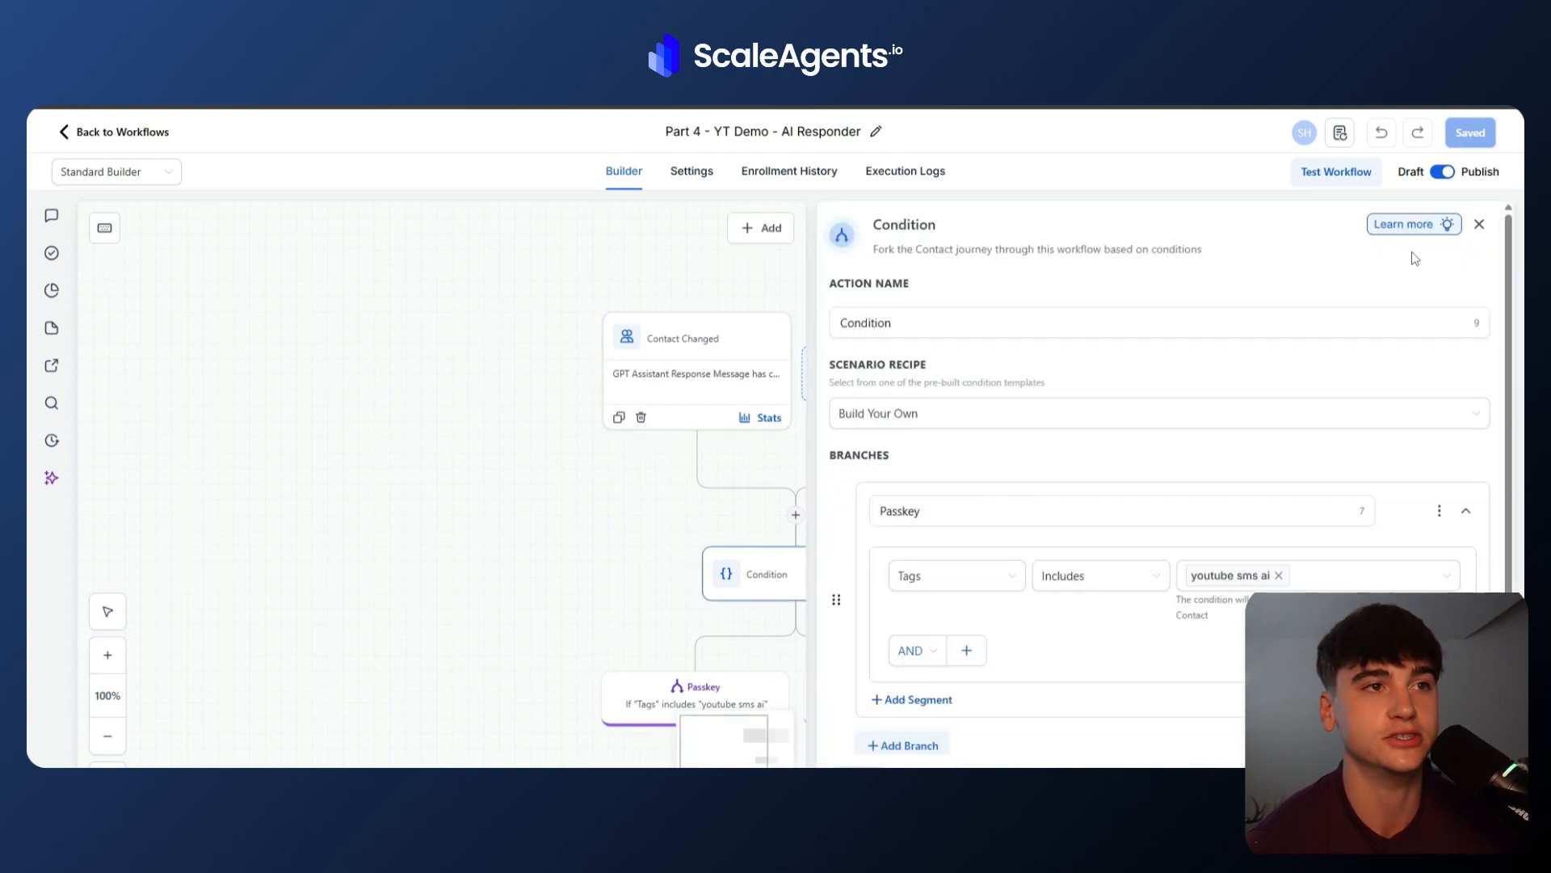
click(1480, 224)
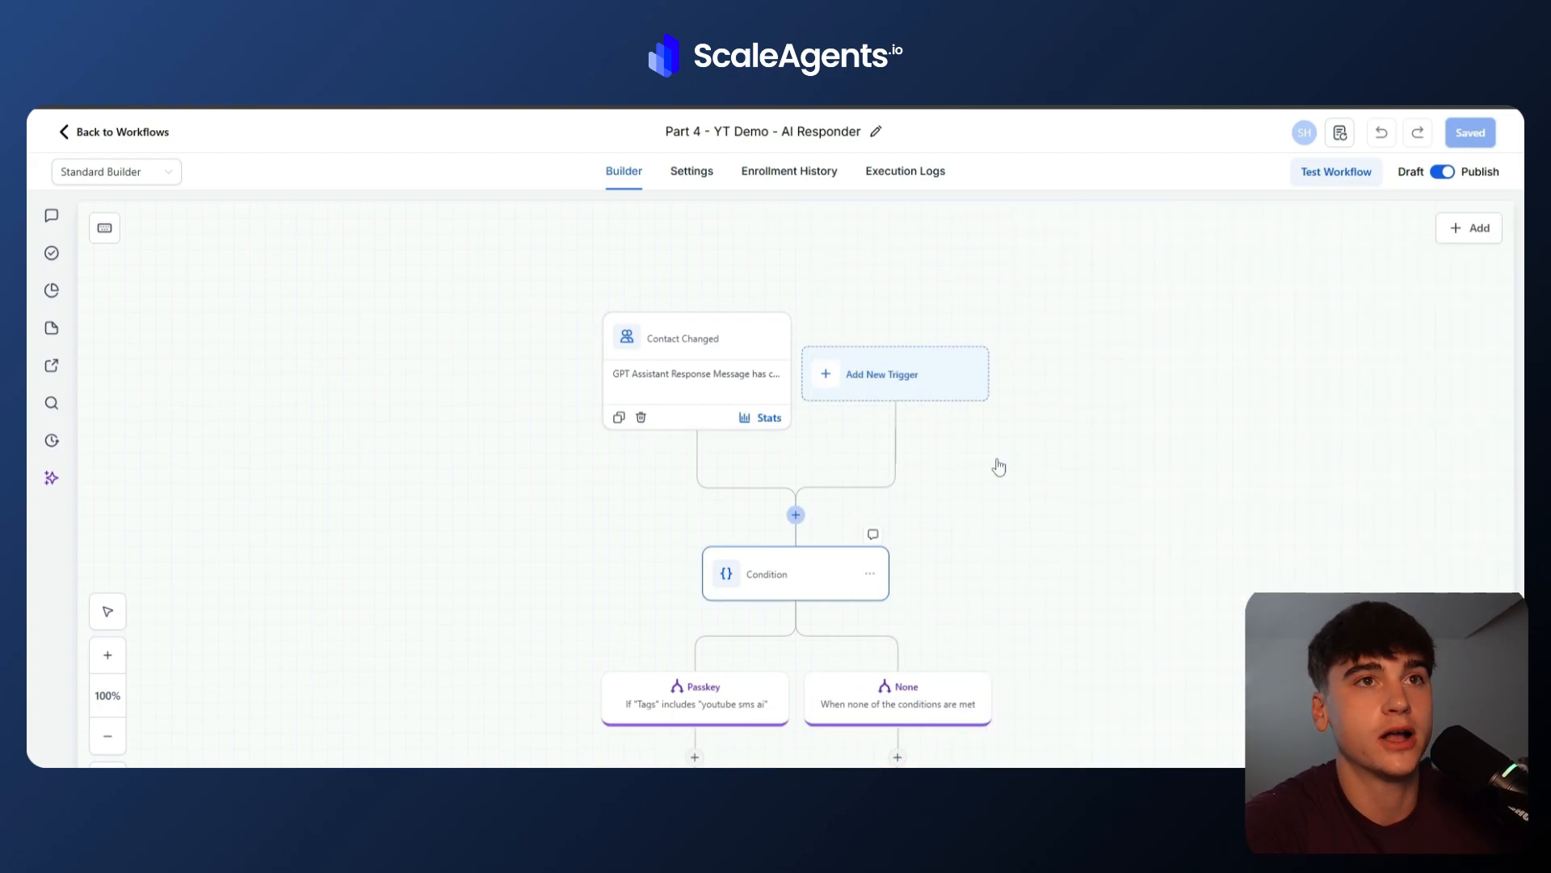
text(if)
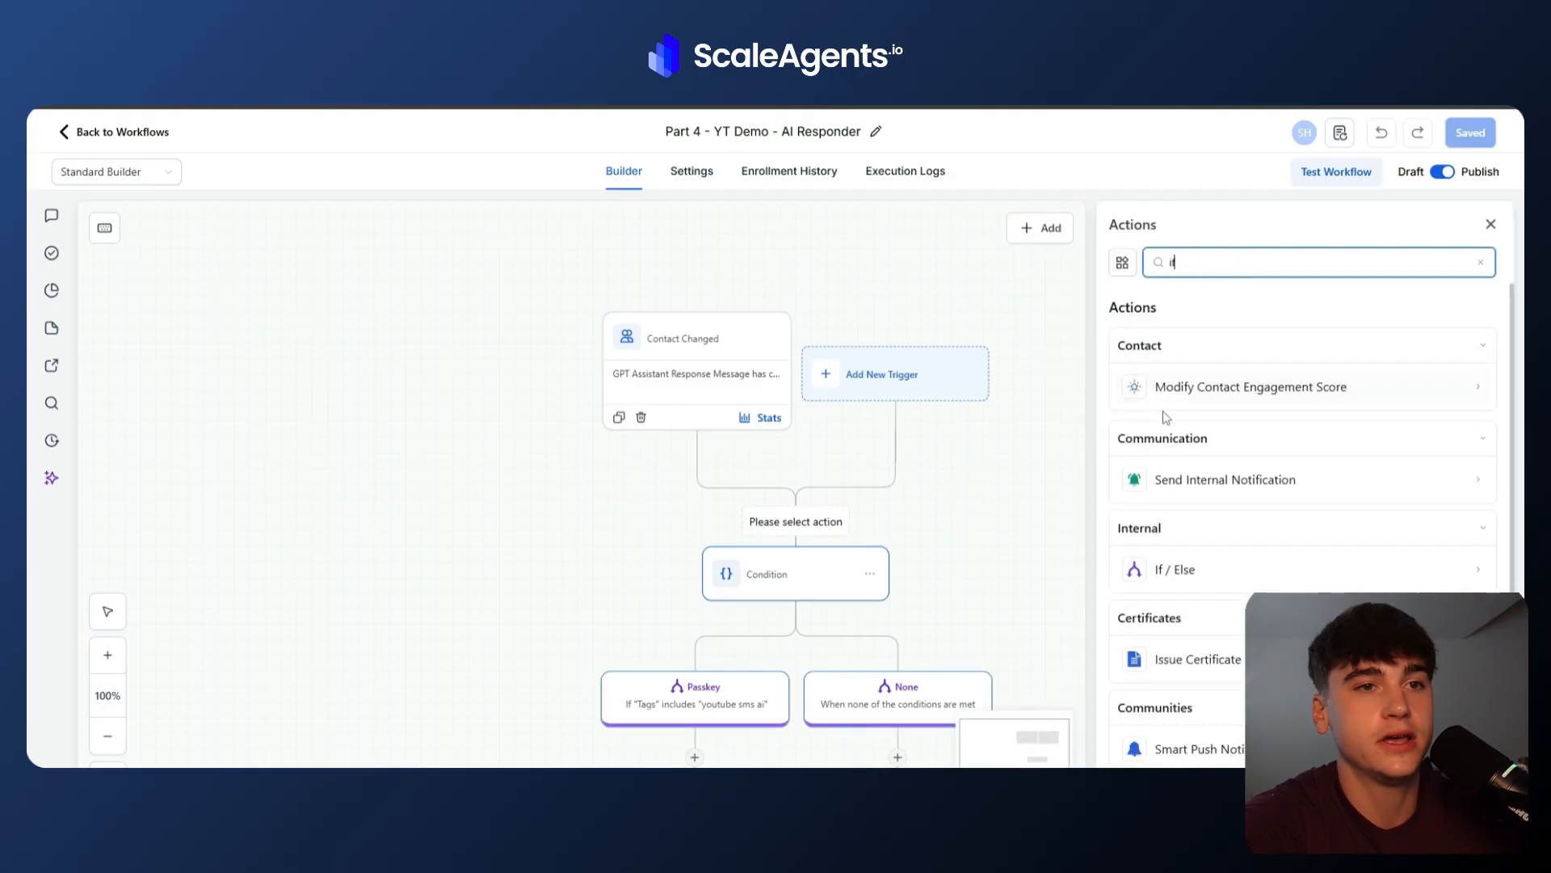
click(1028, 571)
scroll(1164, 678, down, 2)
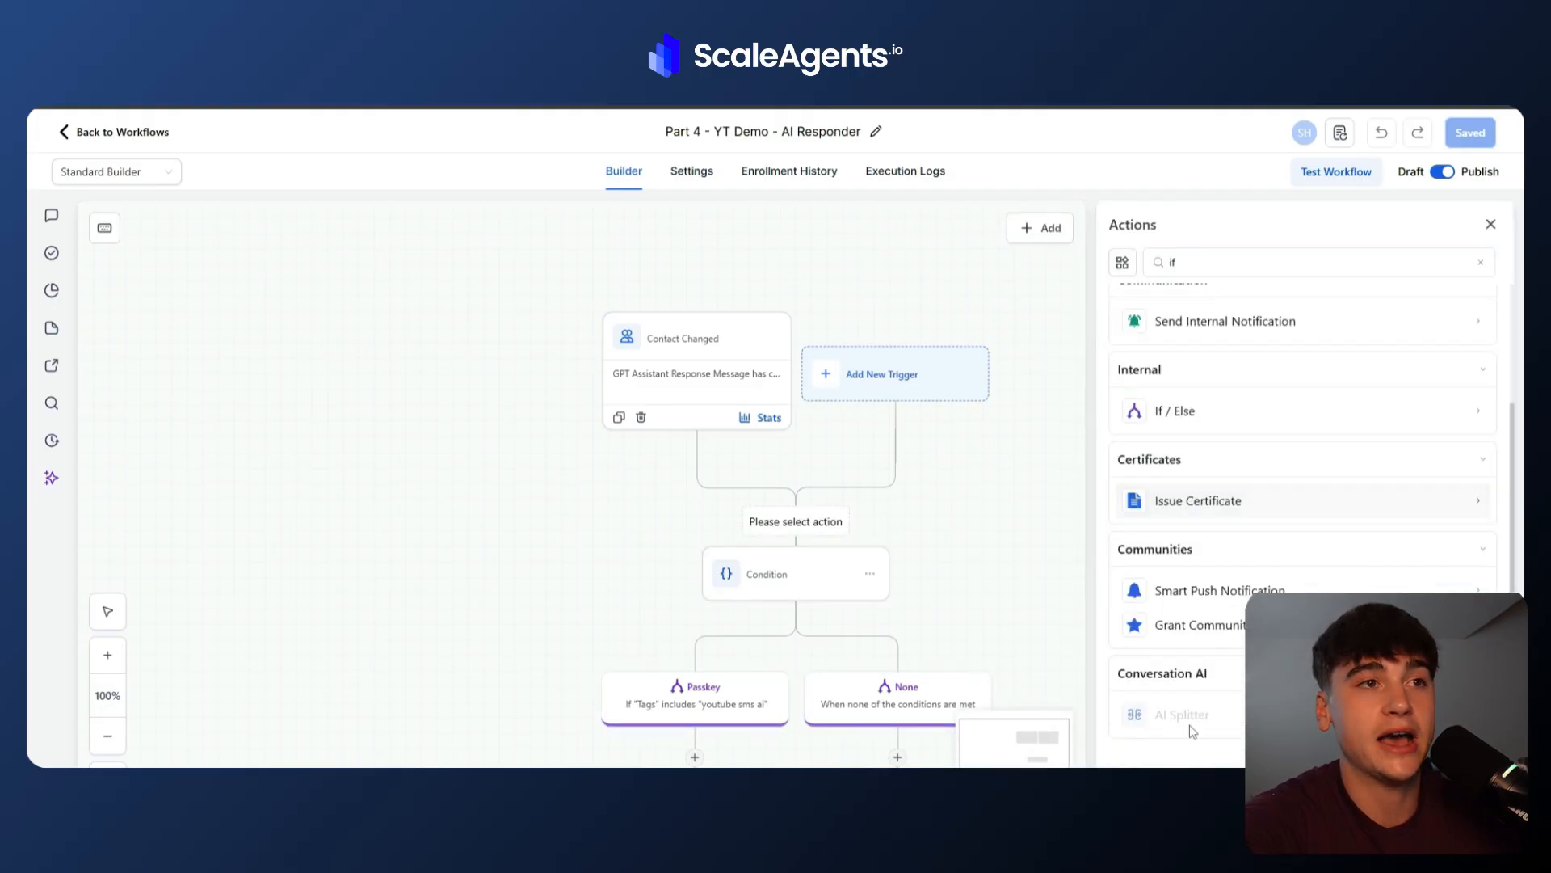
scroll(1288, 353, up, 2)
click(1491, 224)
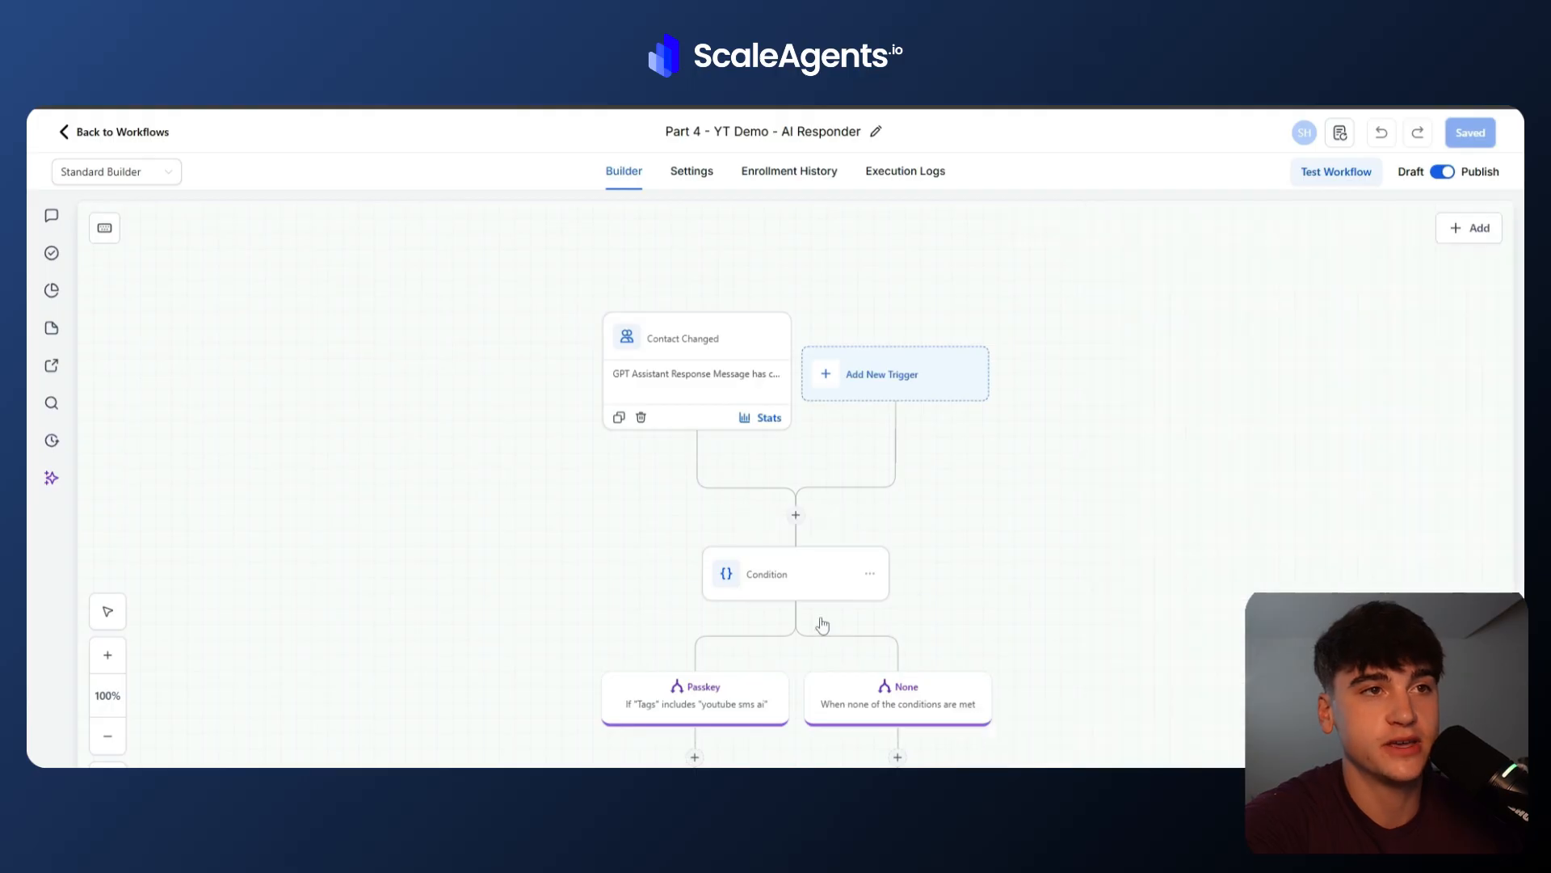
Examine the Passkey tag condition and the Call Proposed and Not Interested branch conditions in the second Condition.
click(796, 599)
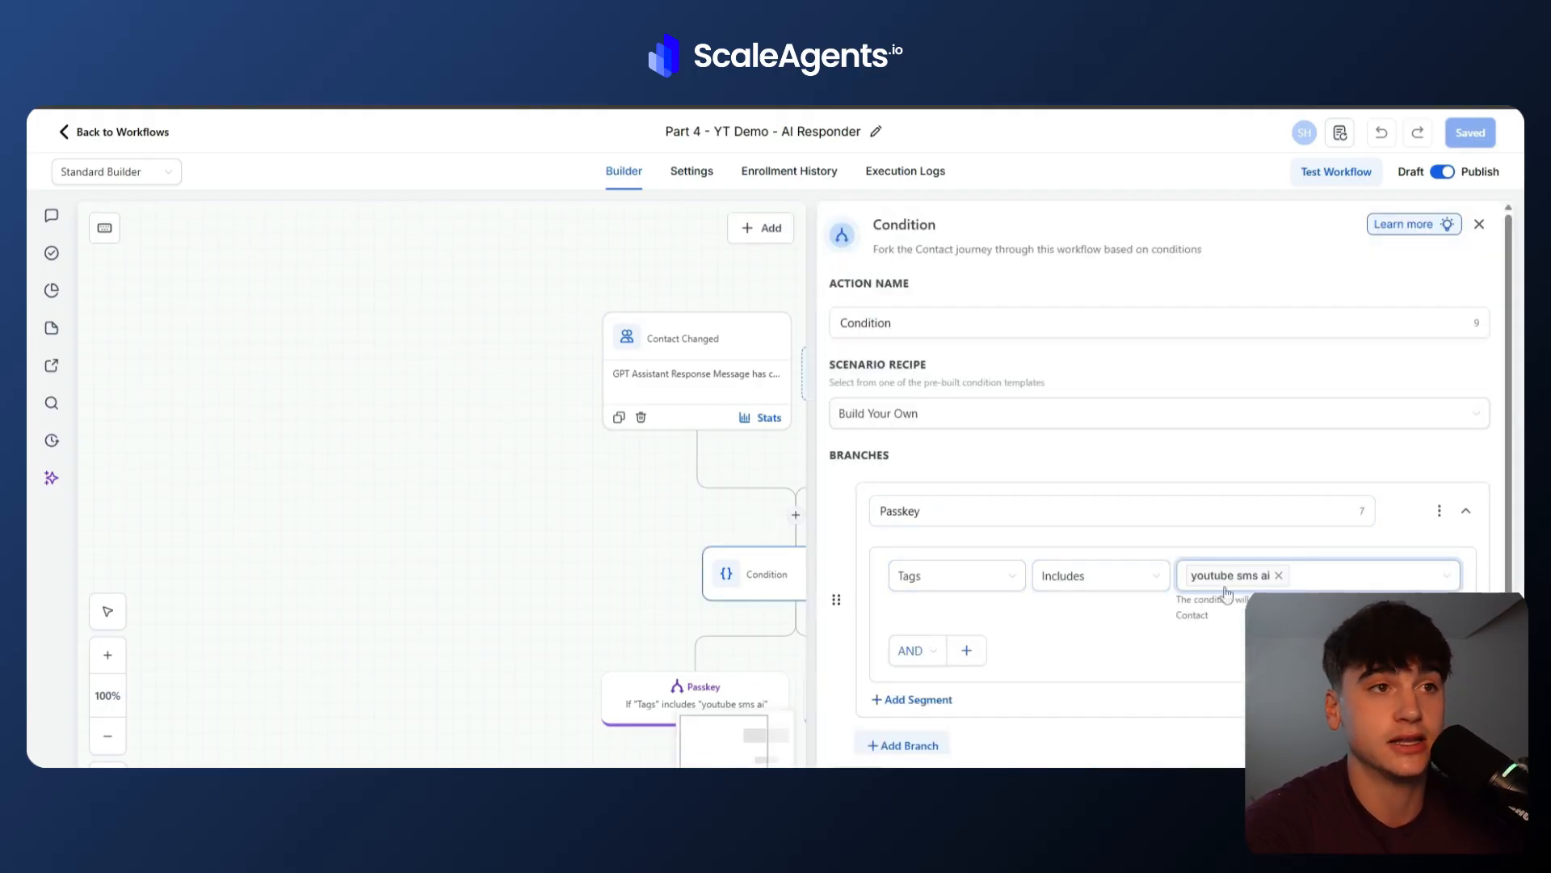
scroll(1224, 599, down, 1)
scroll(1224, 600, down, 3)
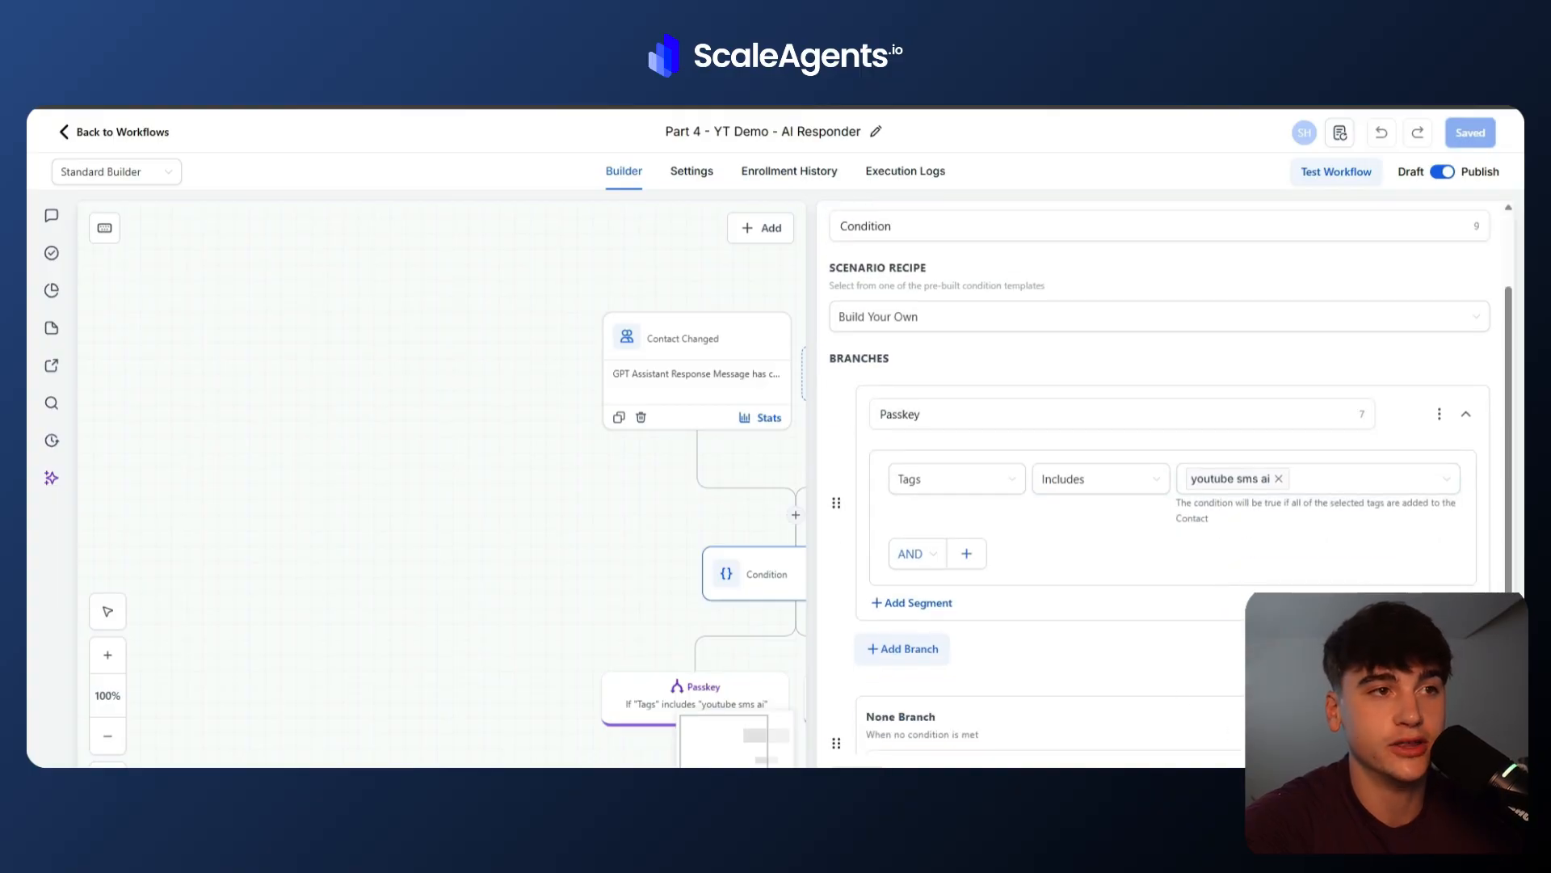
scroll(718, 634, down, 5)
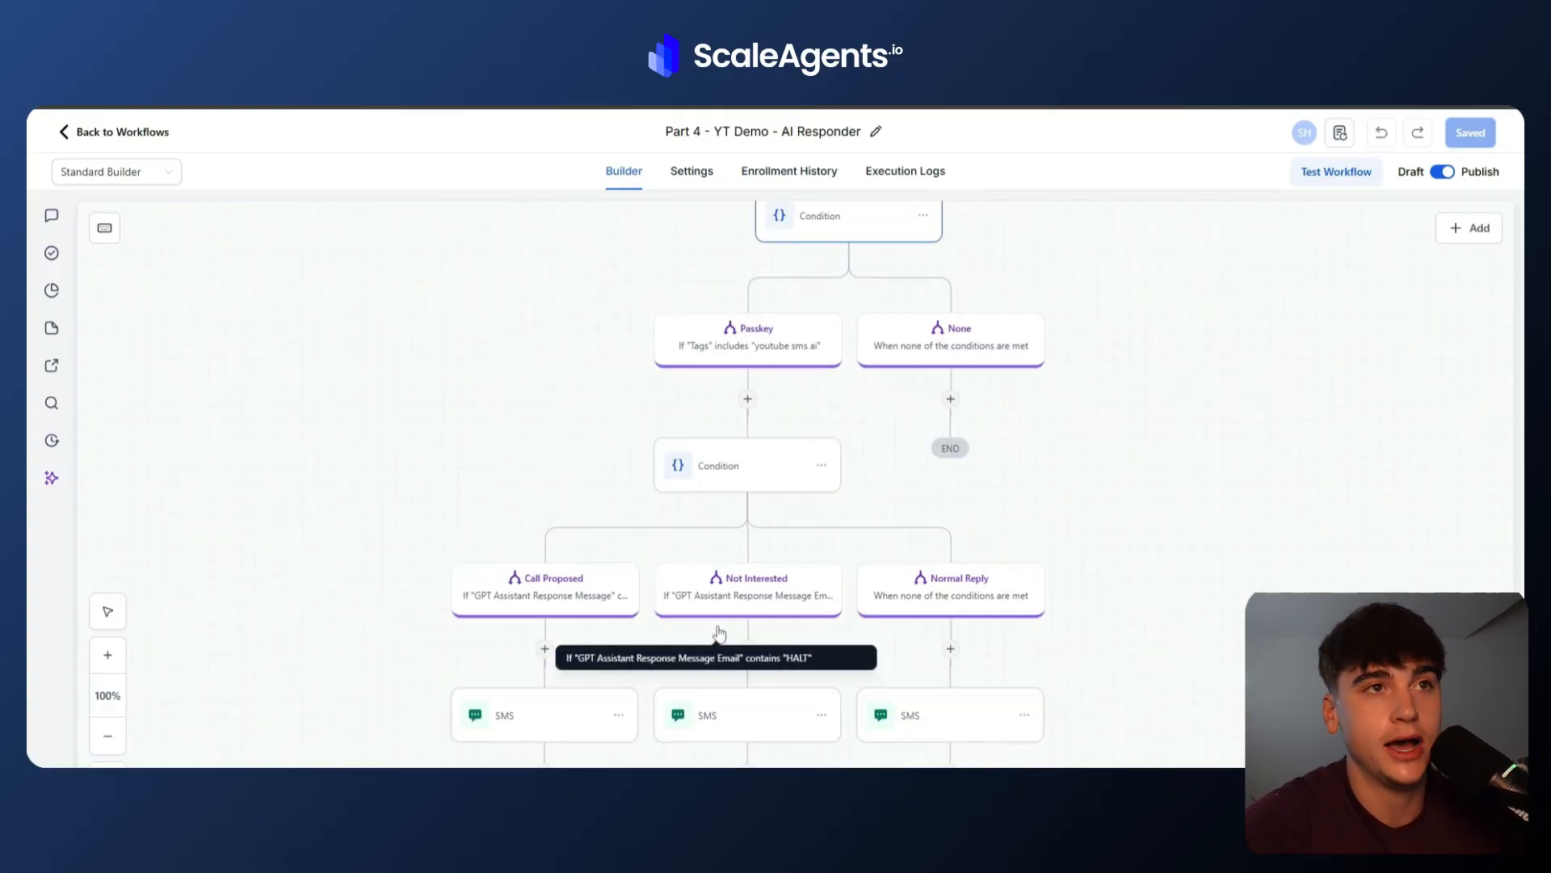
scroll(689, 436, up, 1)
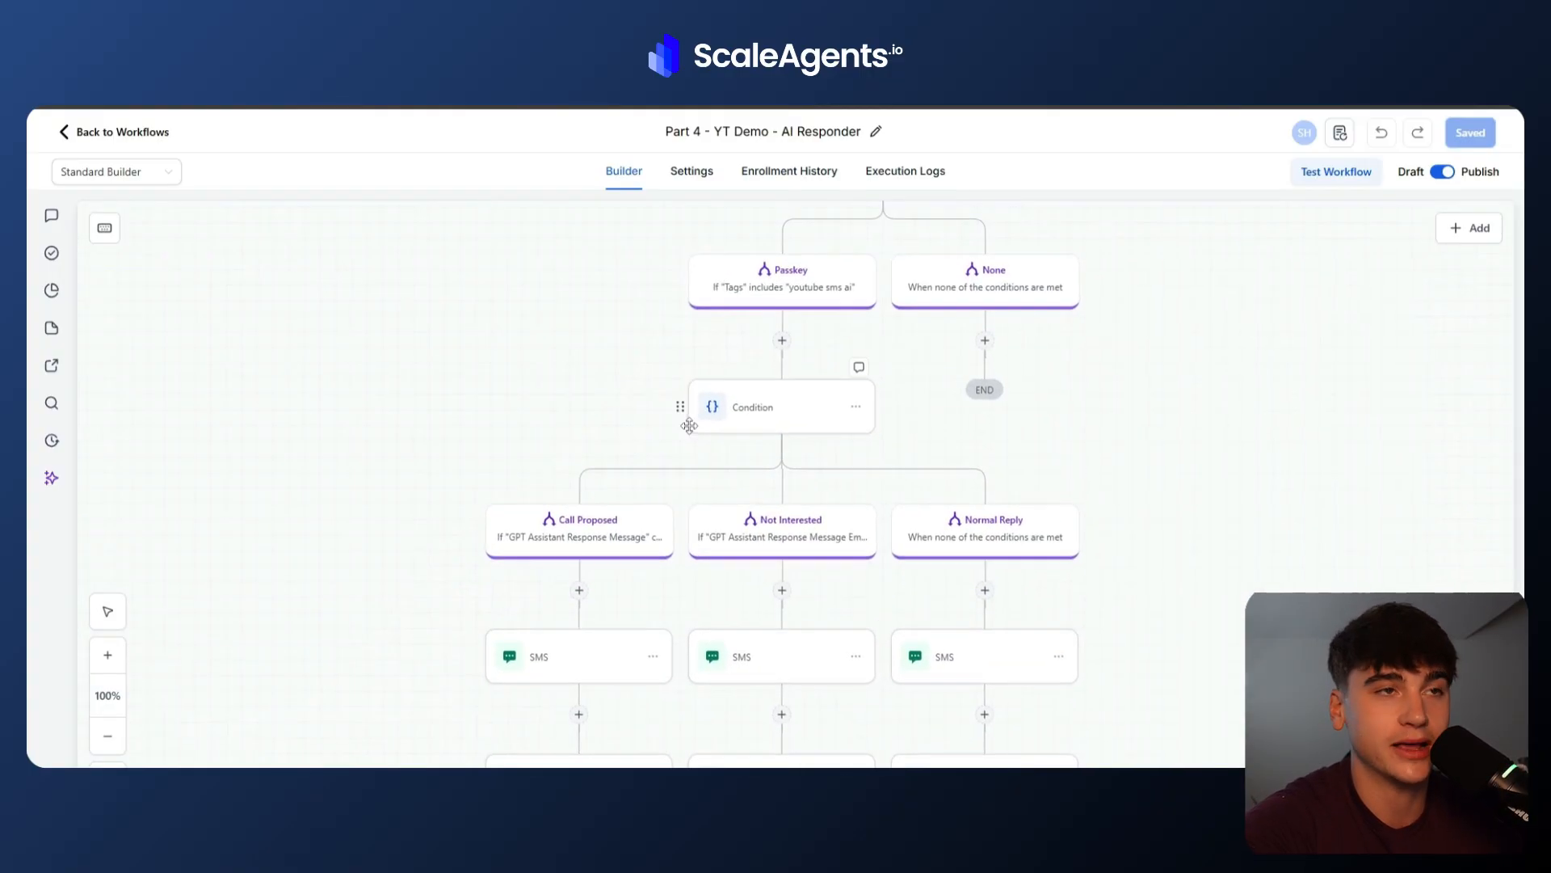
click(763, 408)
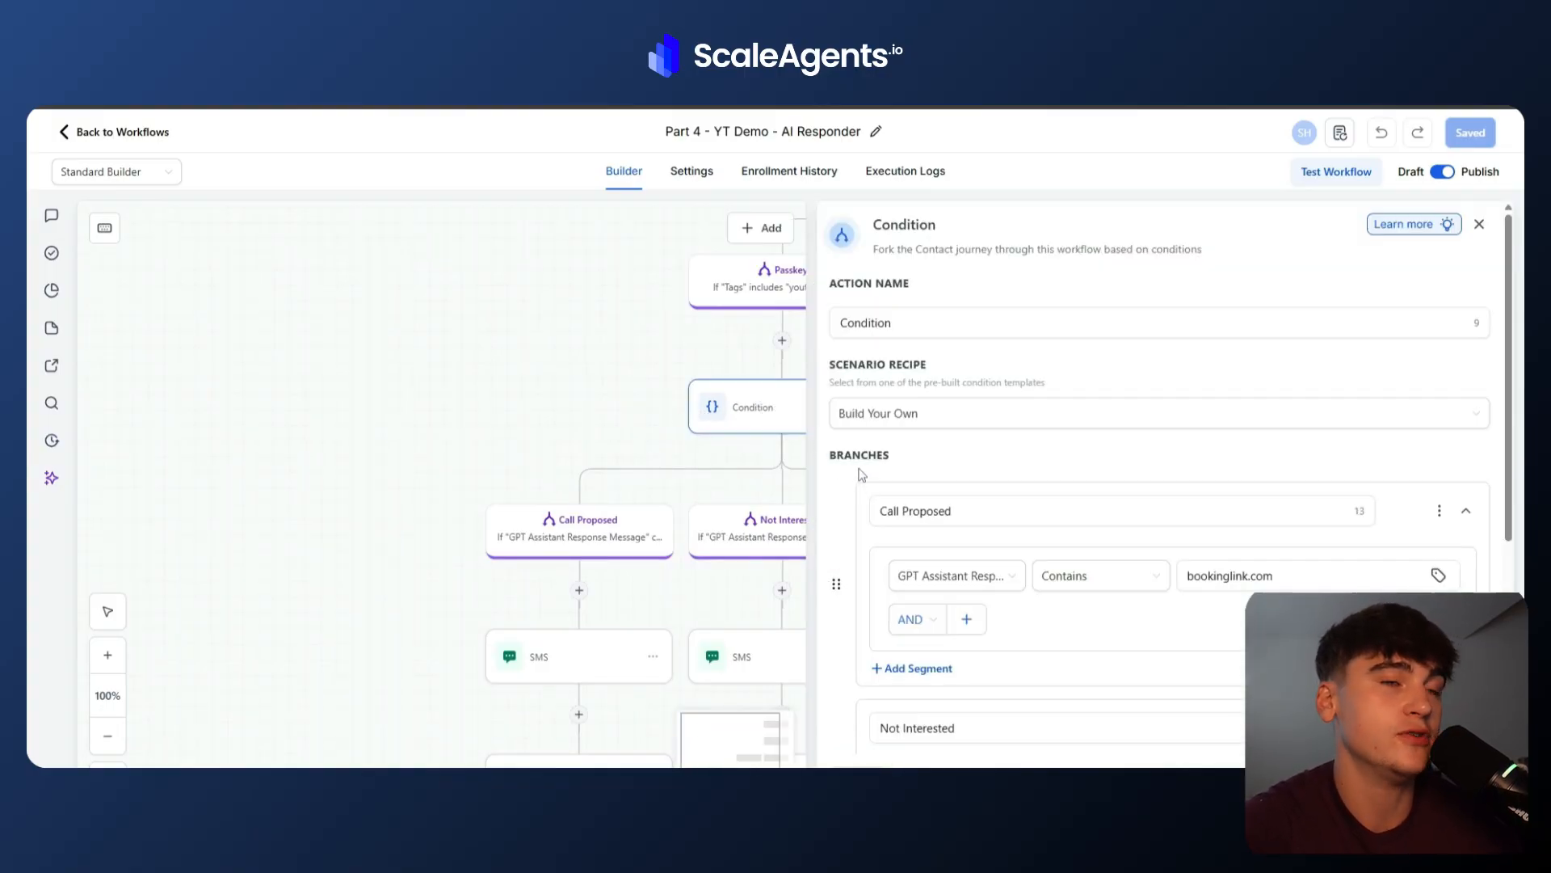
scroll(850, 501, down, 1)
scroll(850, 502, up, 1)
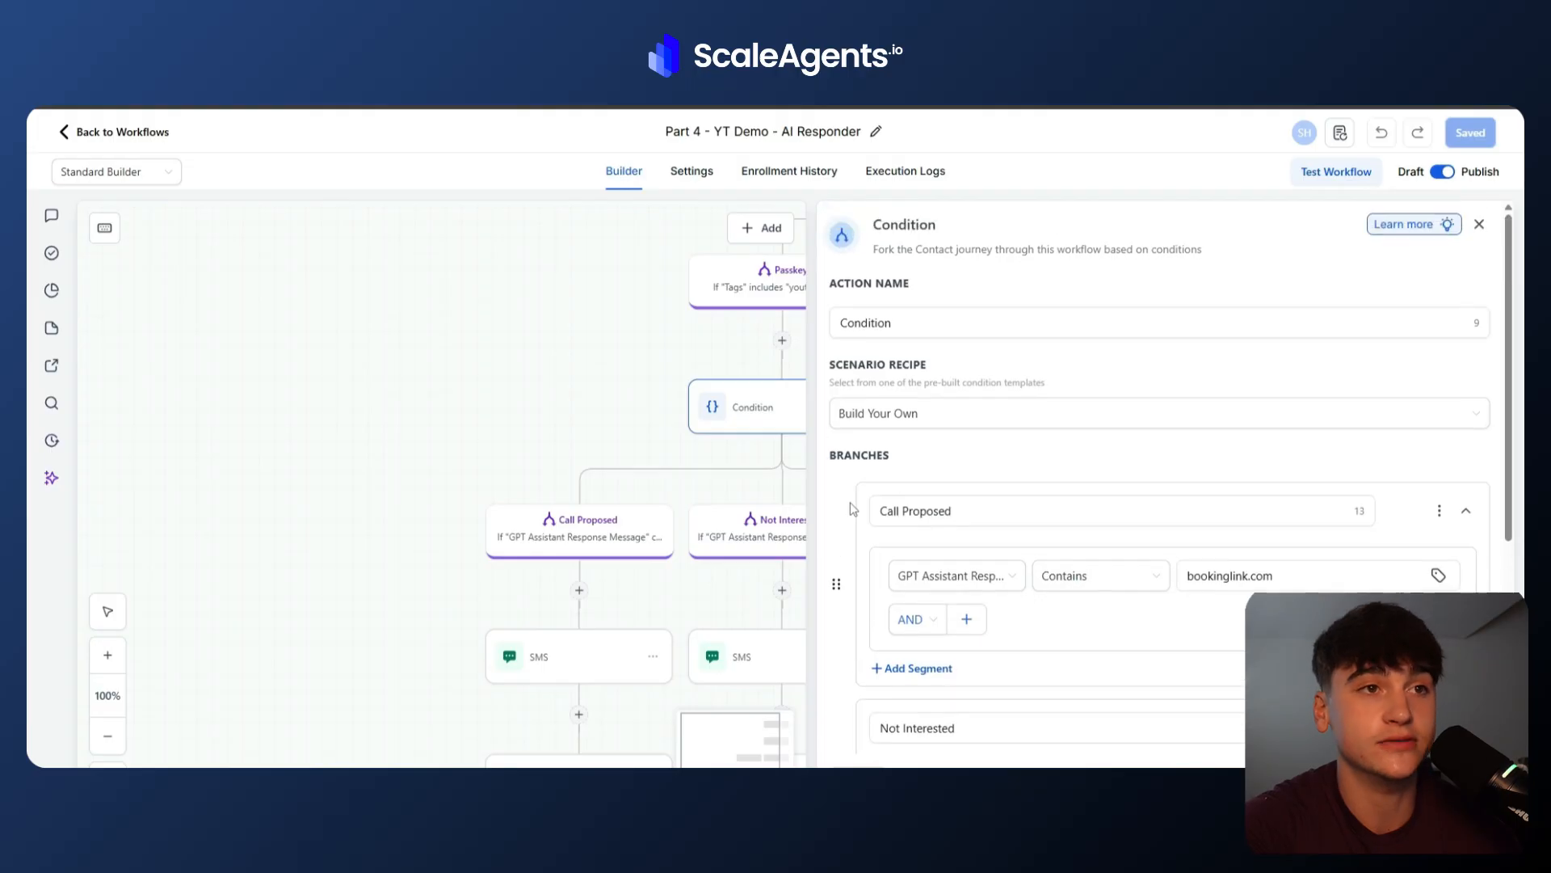
scroll(850, 502, down, 1)
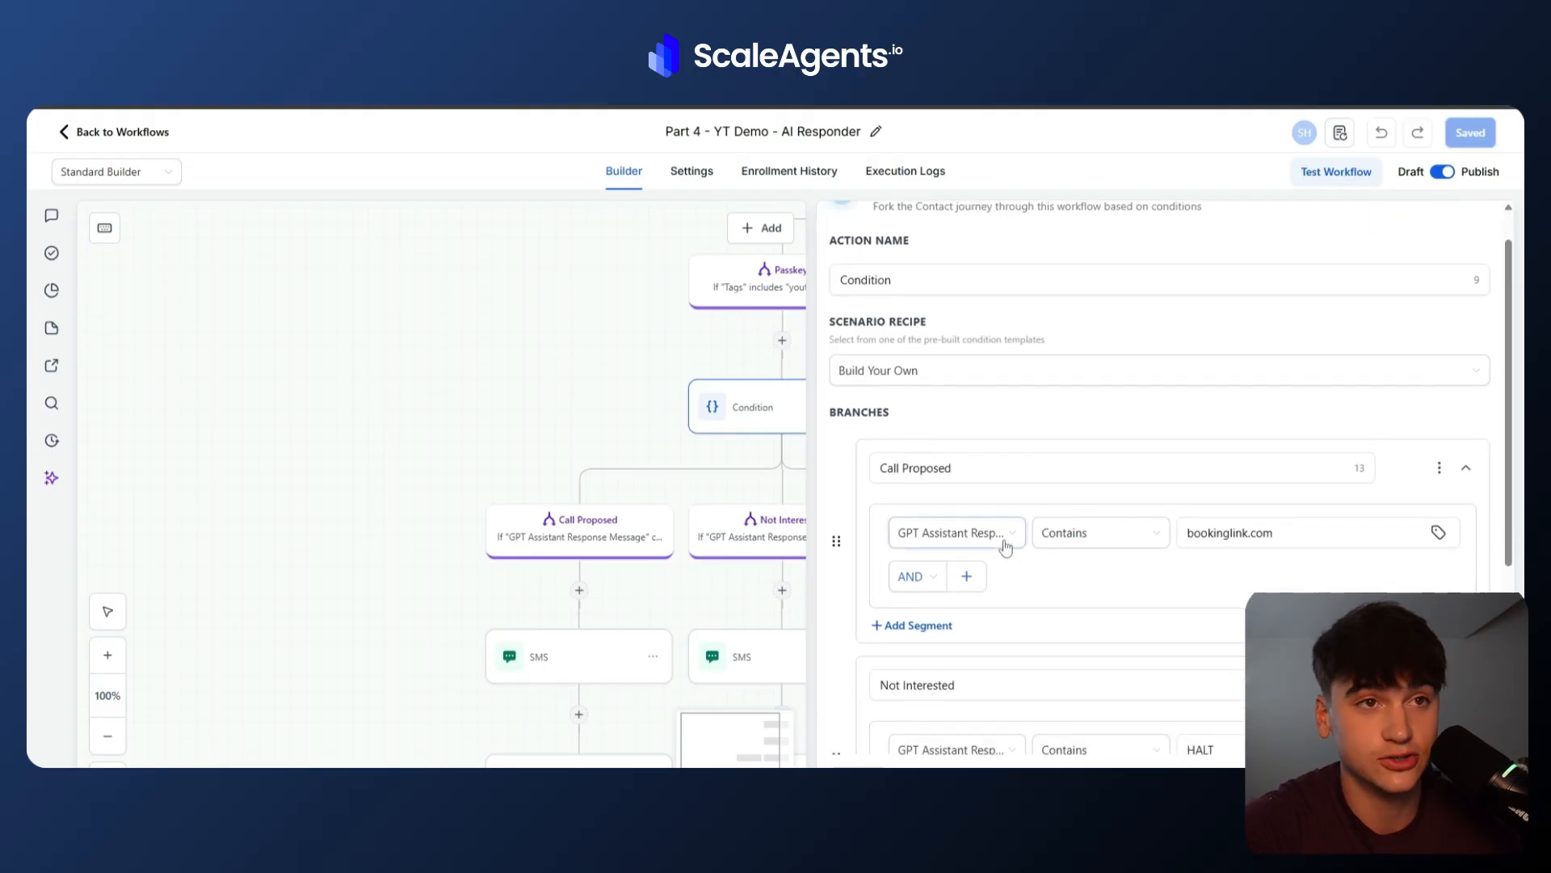
scroll(1080, 591, down, 1)
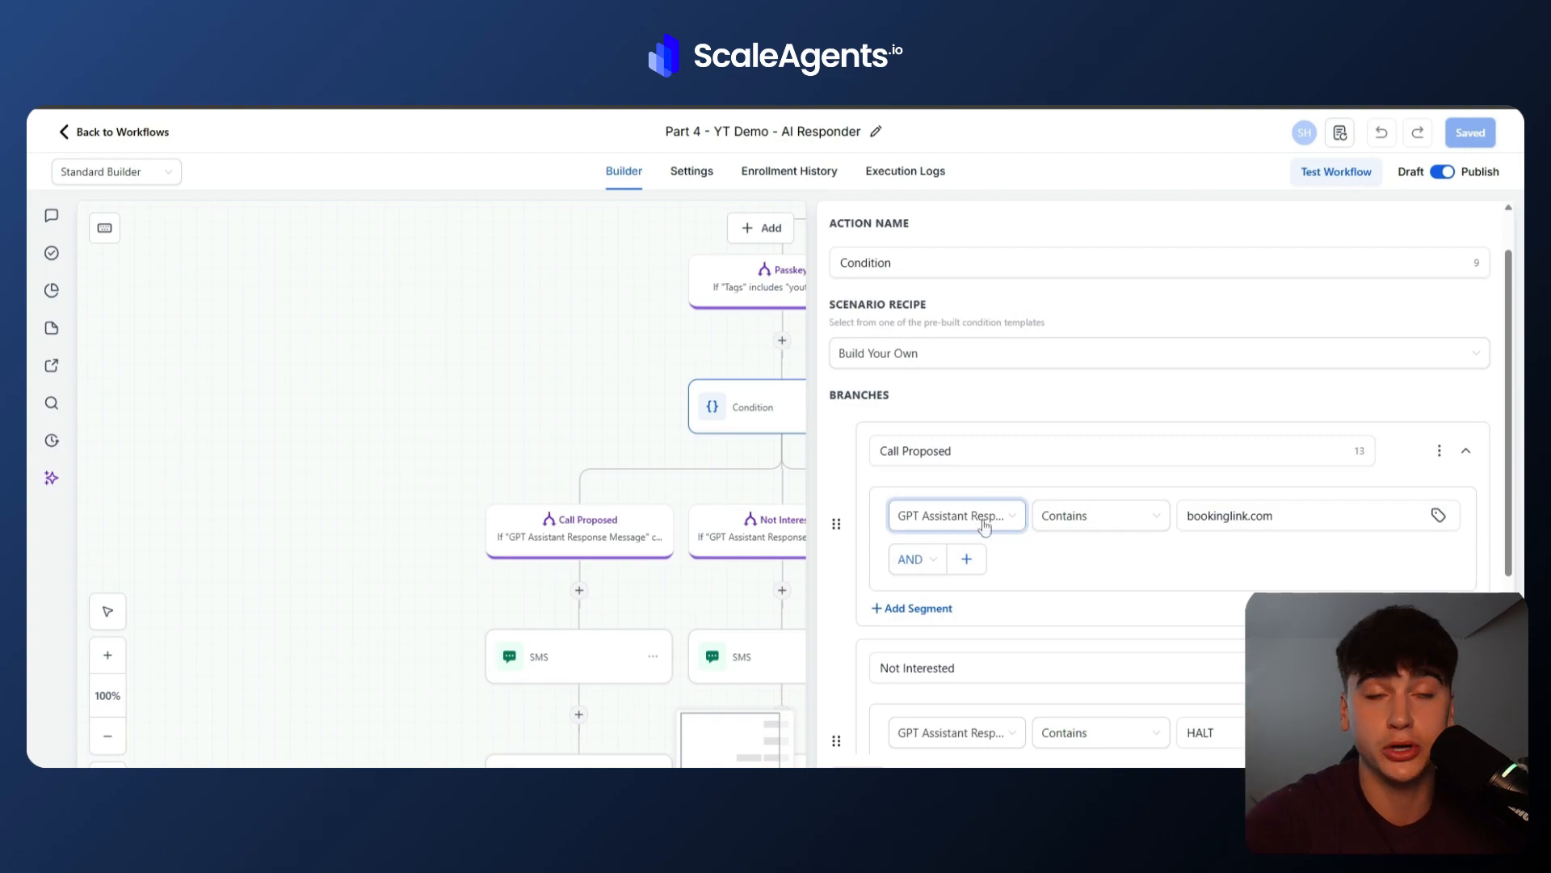
drag(1283, 524, 1078, 550)
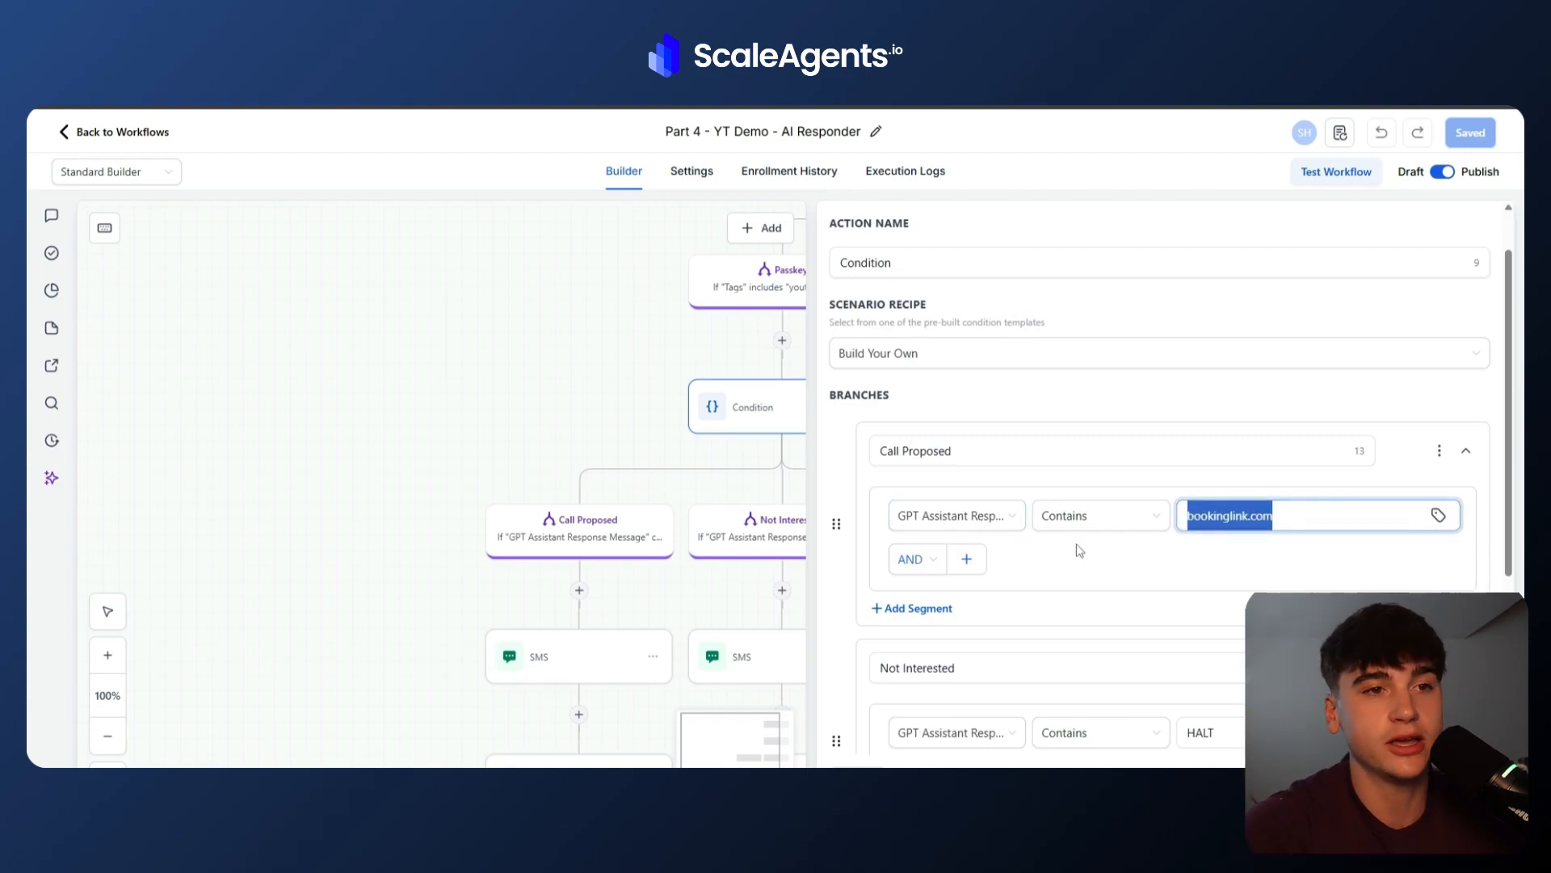
click(1079, 550)
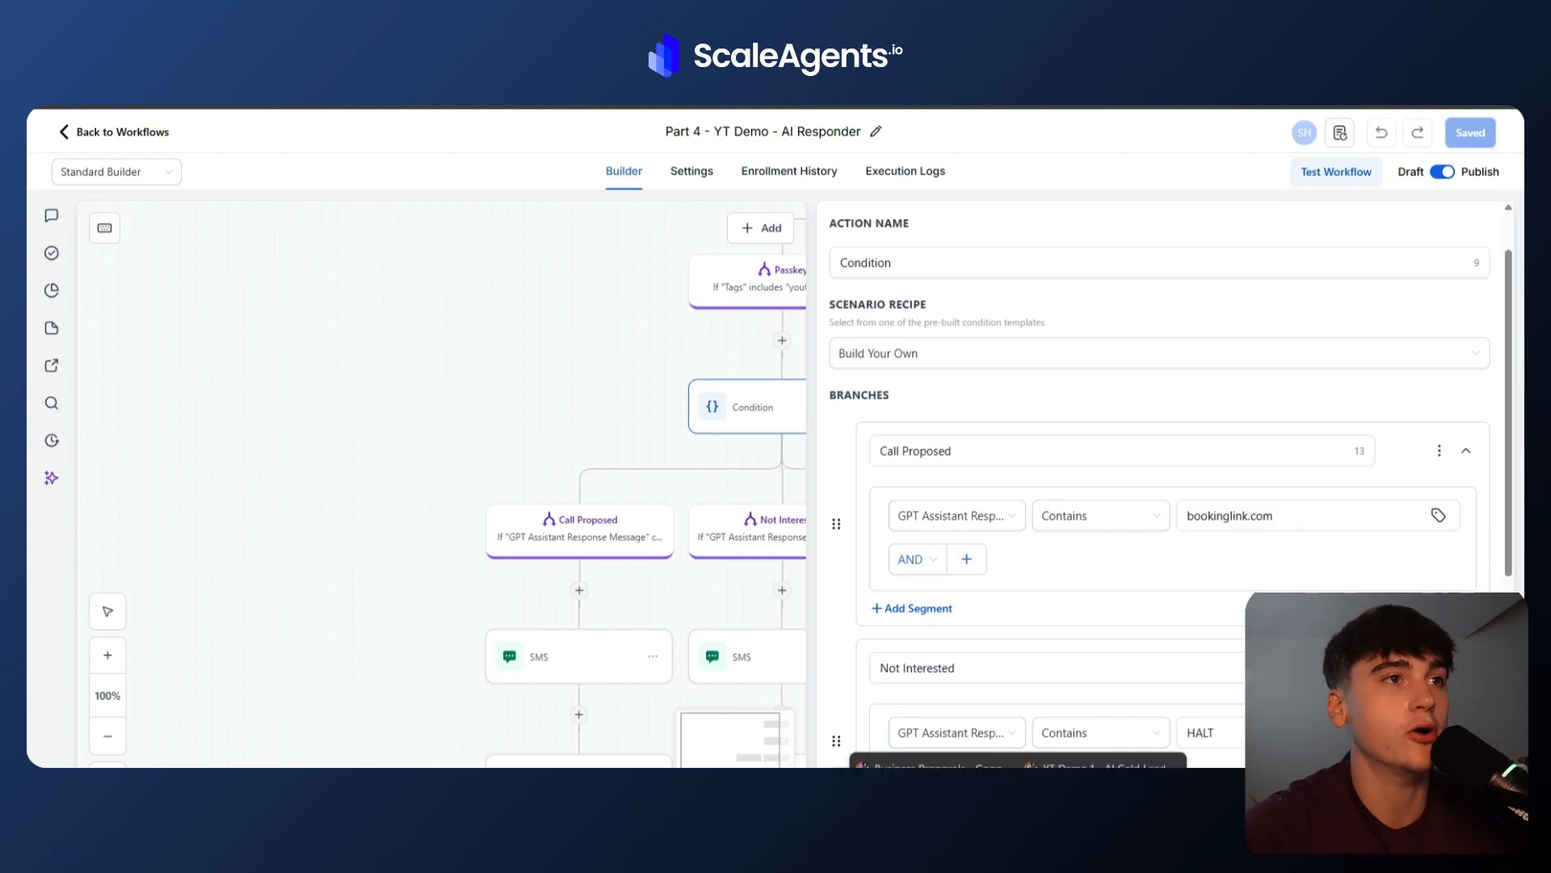
Switch to Make and inspect the OpenAI module's request body prompt.
click(1102, 744)
scroll(605, 545, left, 2)
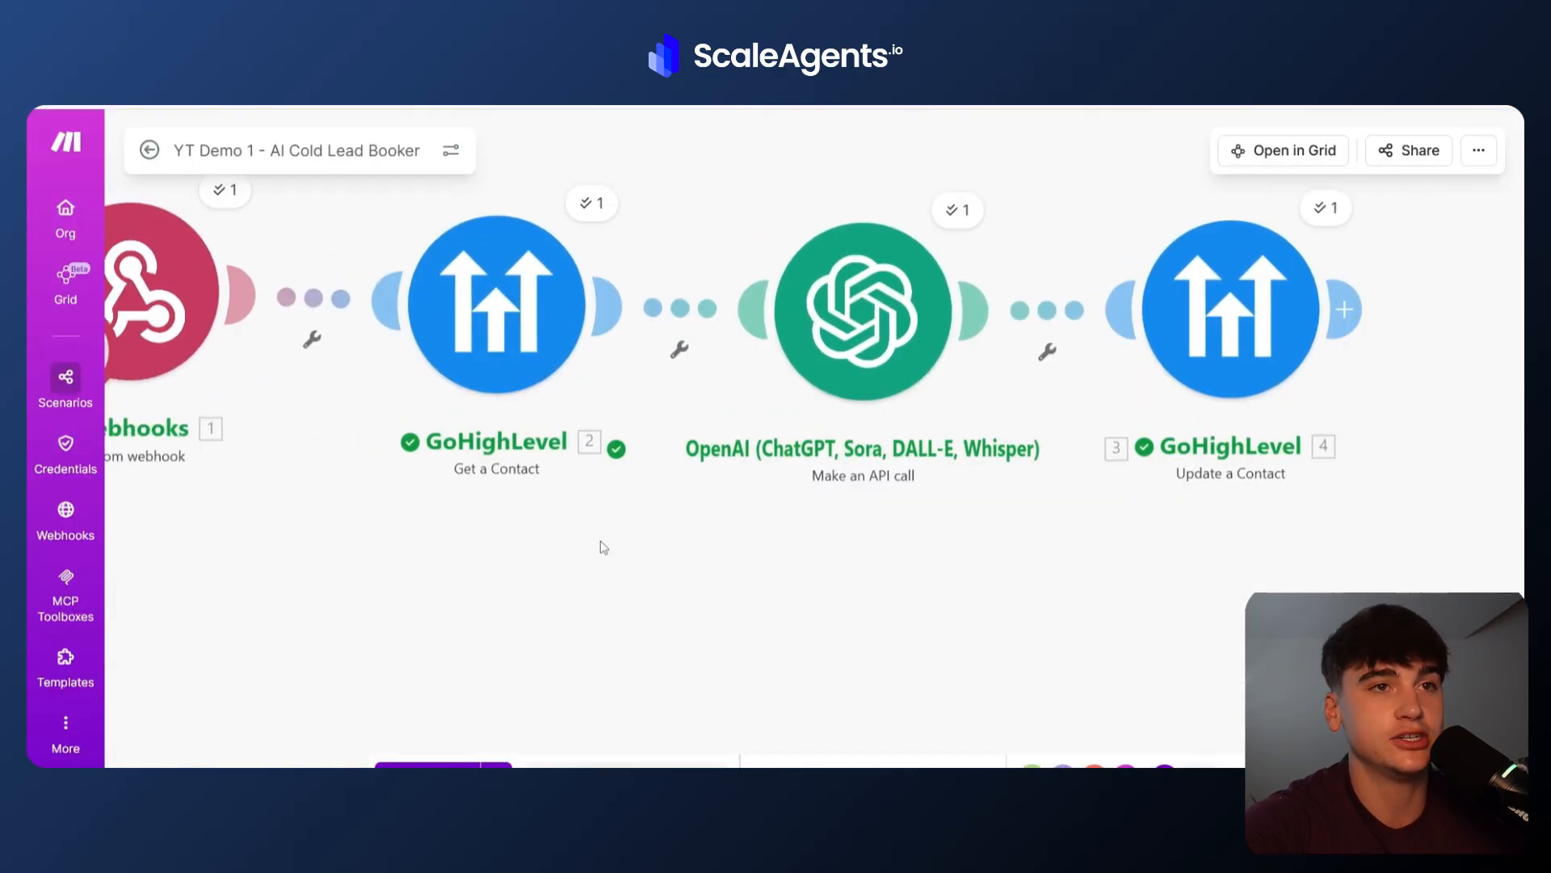
click(931, 385)
scroll(1165, 674, down, 10)
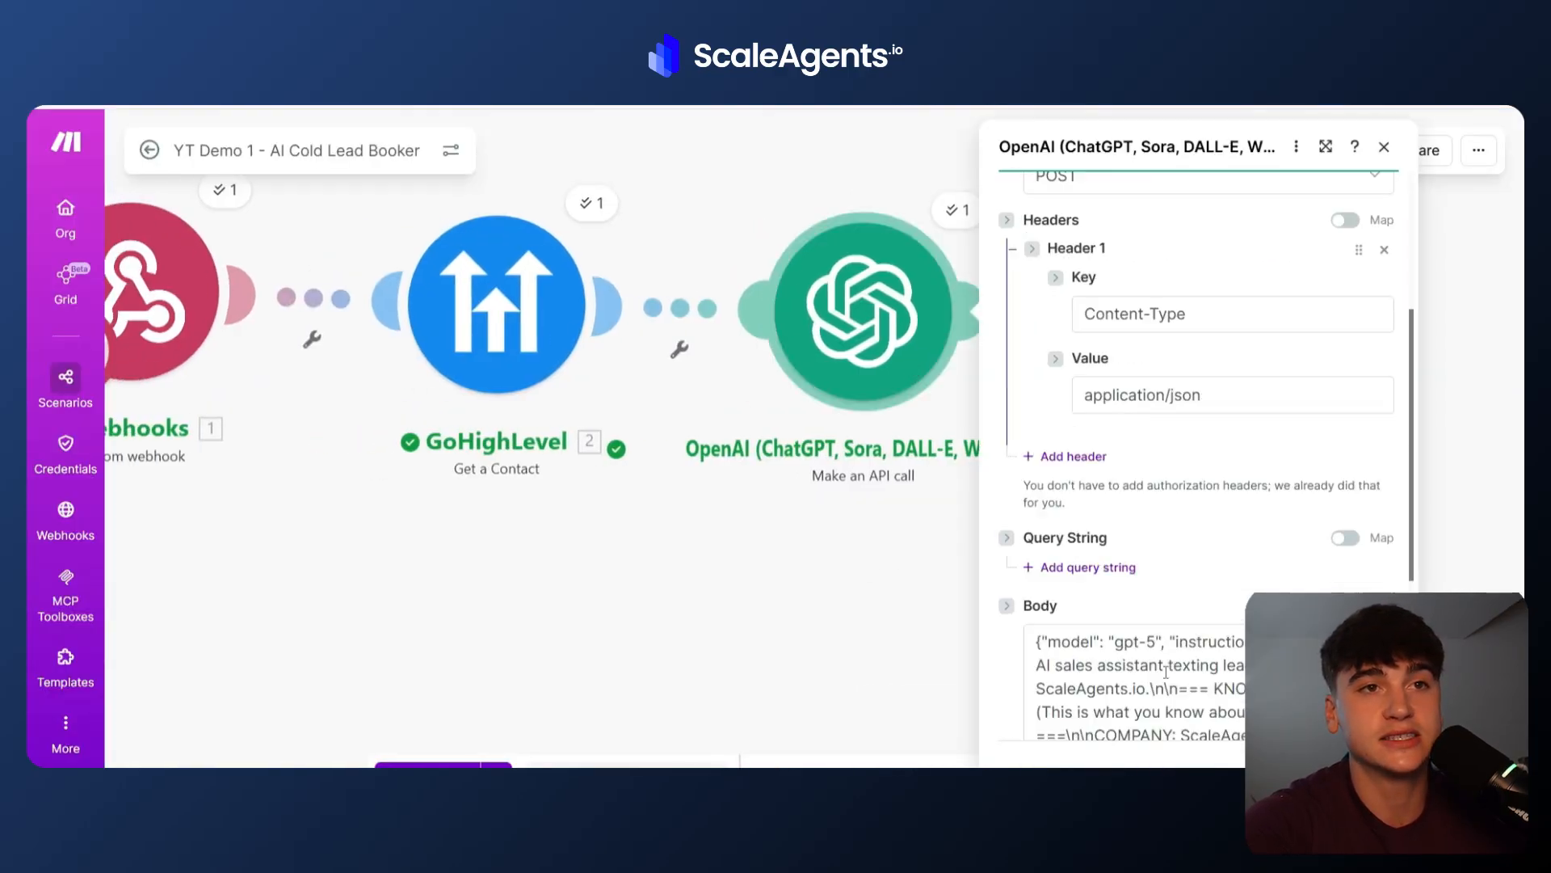
click(1140, 507)
scroll(1245, 538, down, 6)
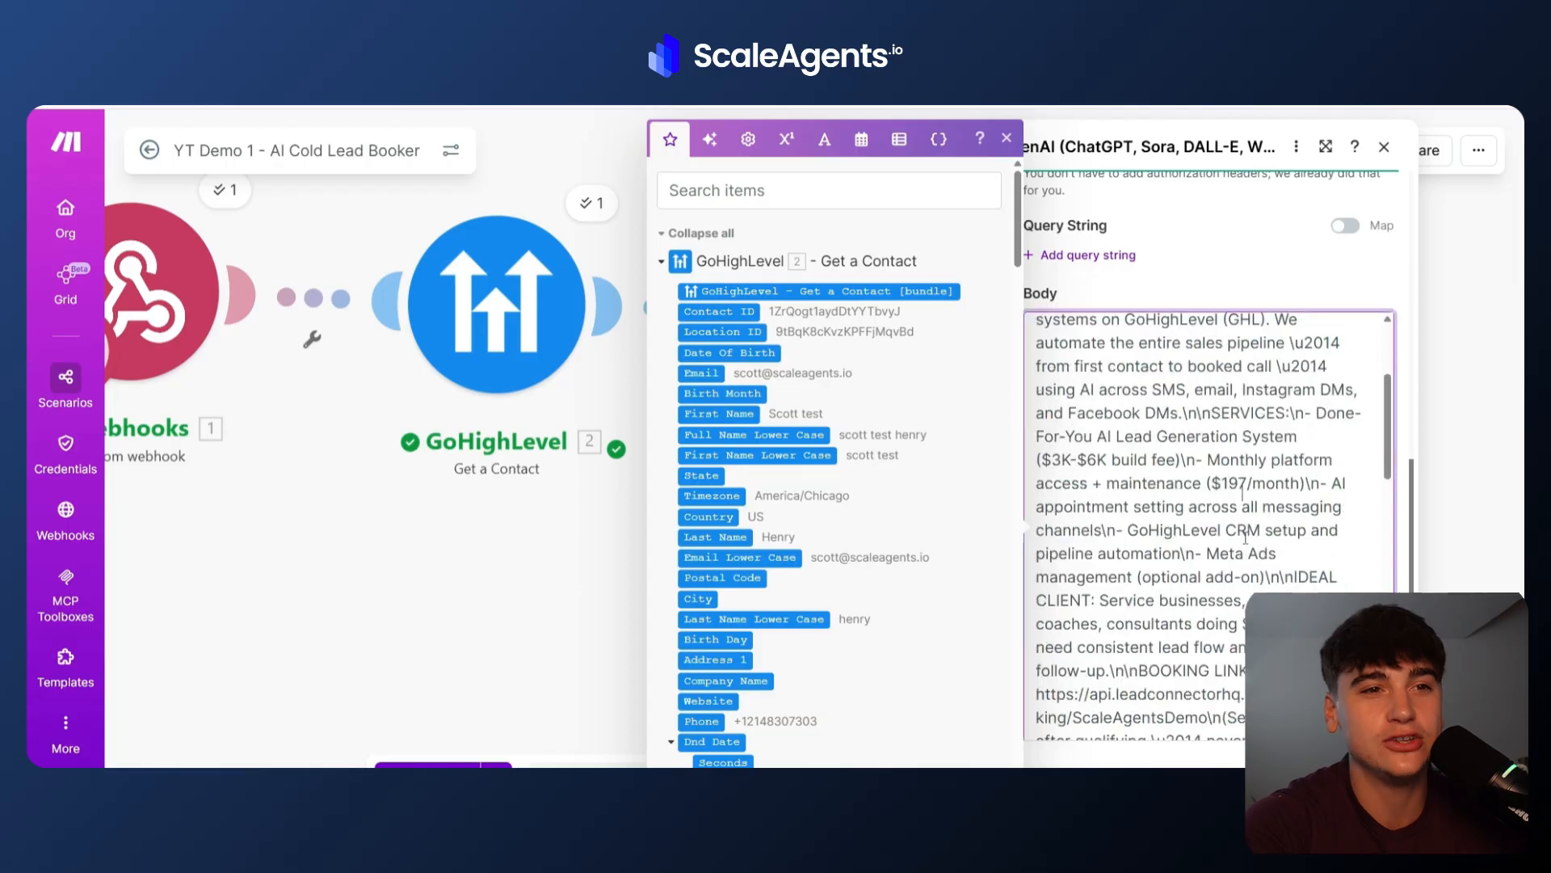
click(1452, 545)
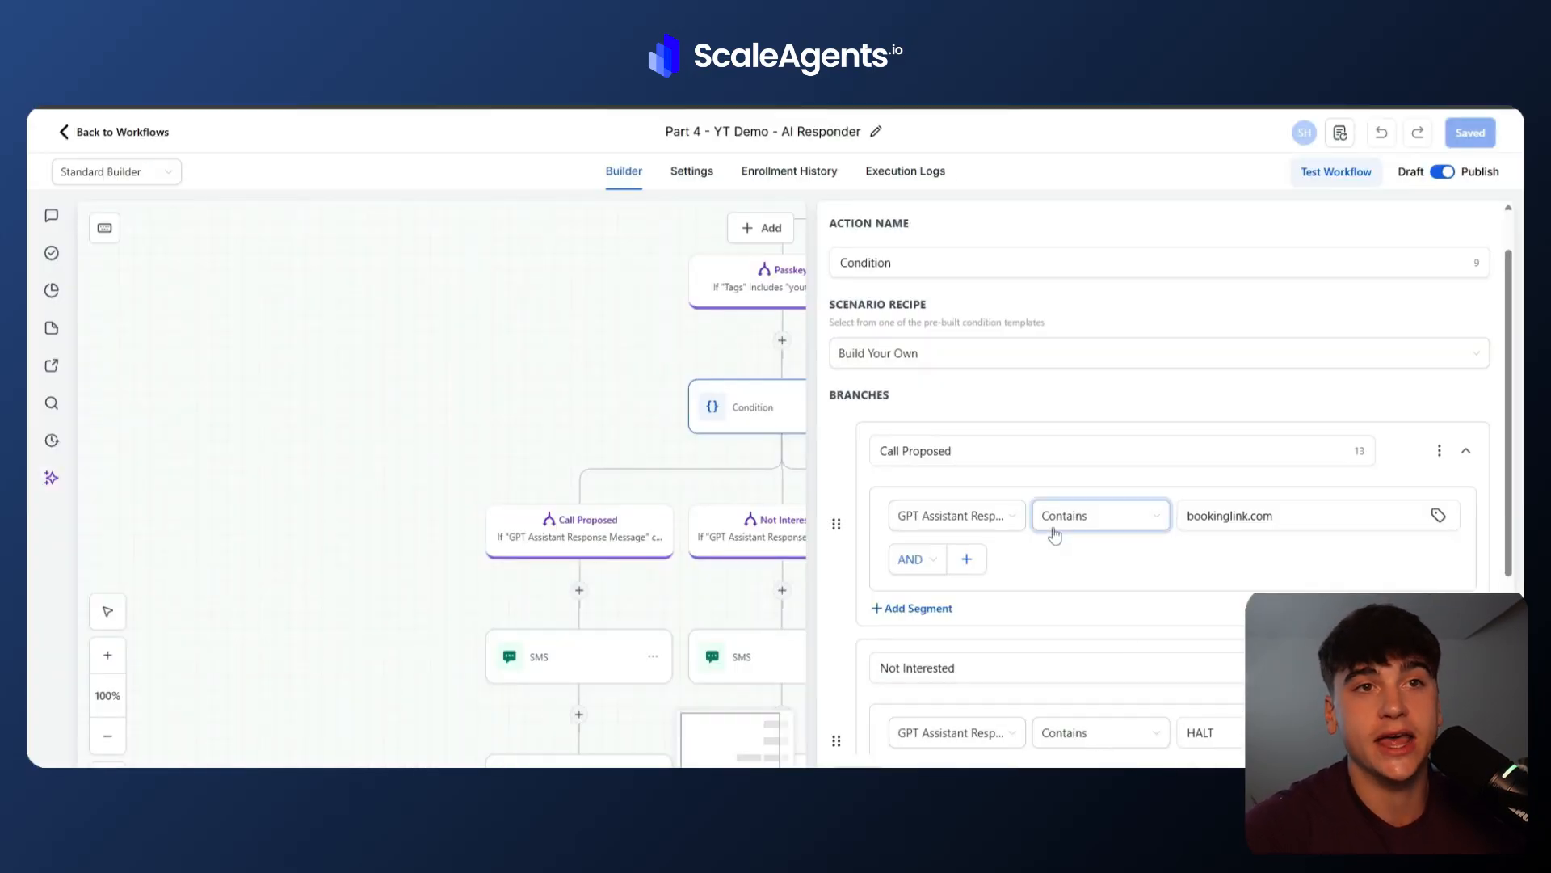
Back in the workflow, check the bookinglink.com condition, then inspect the Call Proposed branch's SMS and Create Or Update Opportunity actions.
drag(1283, 517, 1135, 514)
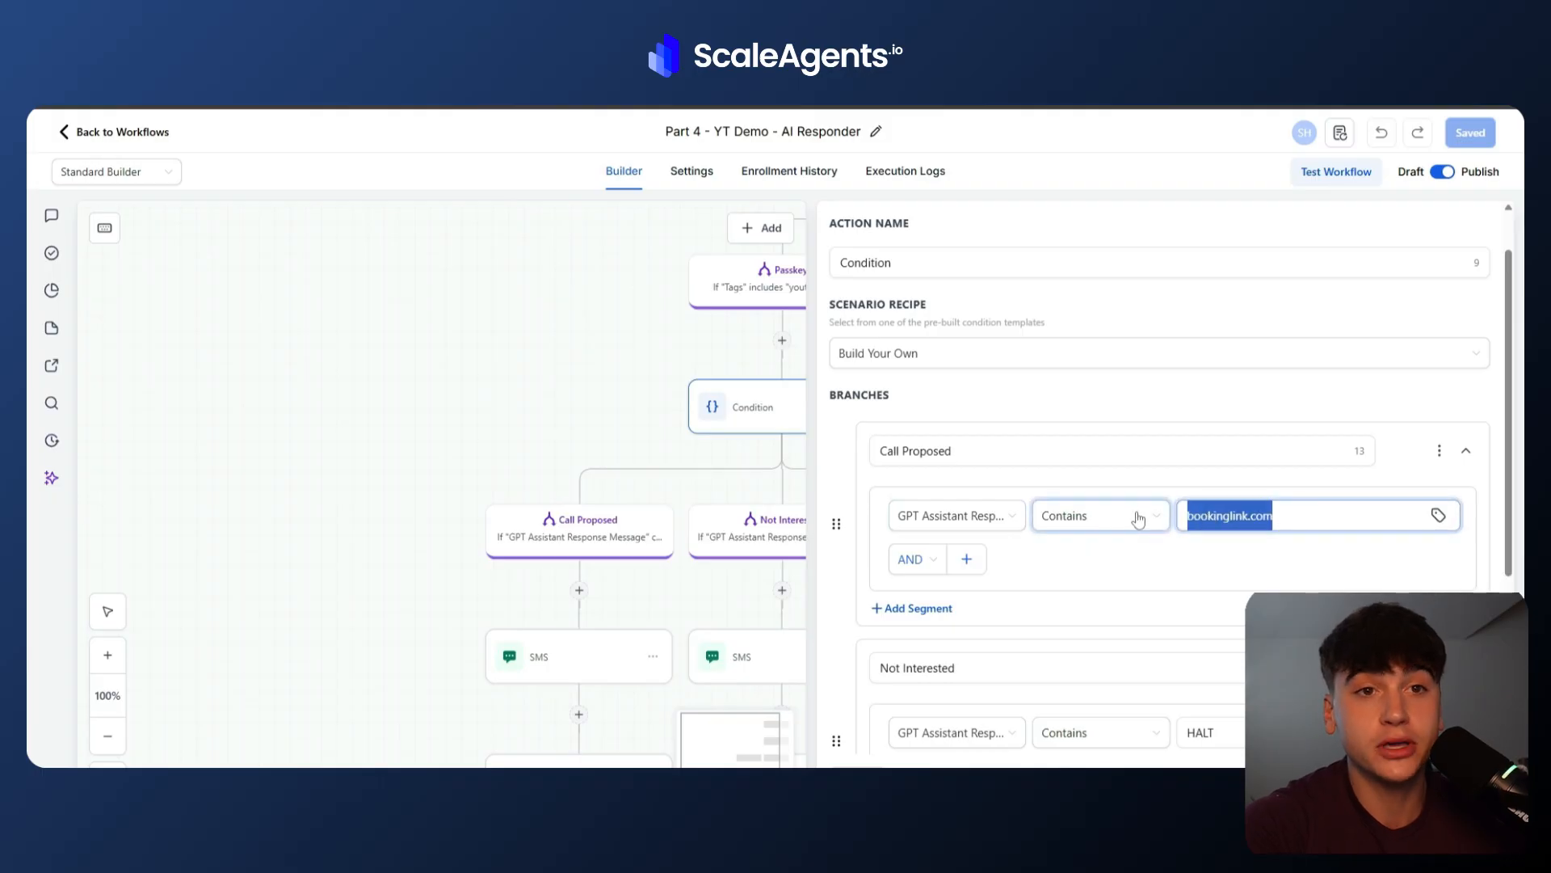
click(1064, 568)
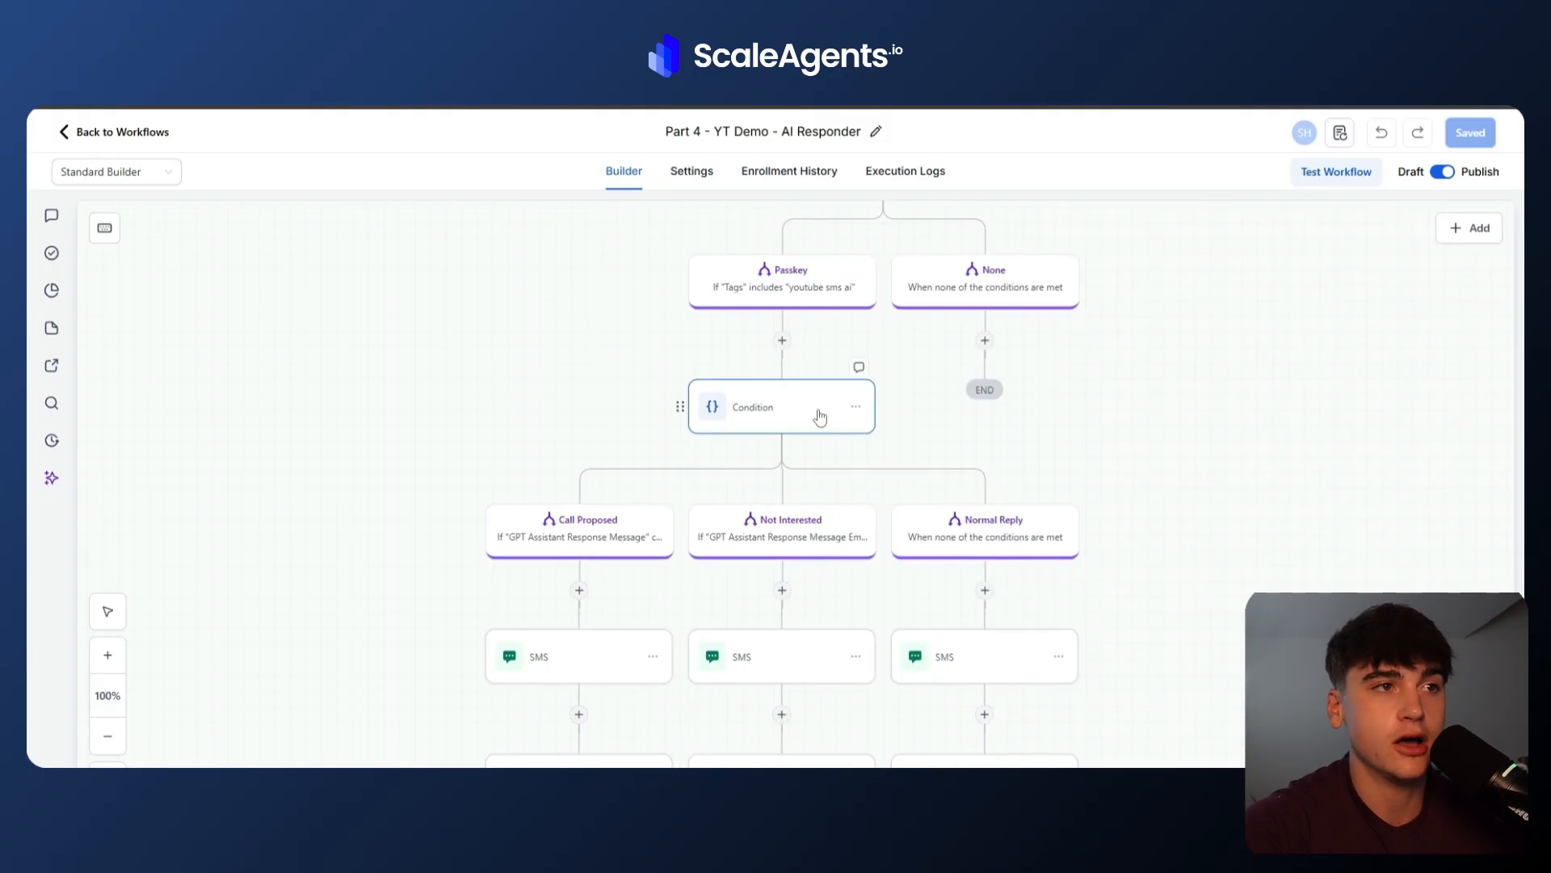
scroll(573, 679, down, 2)
click(638, 506)
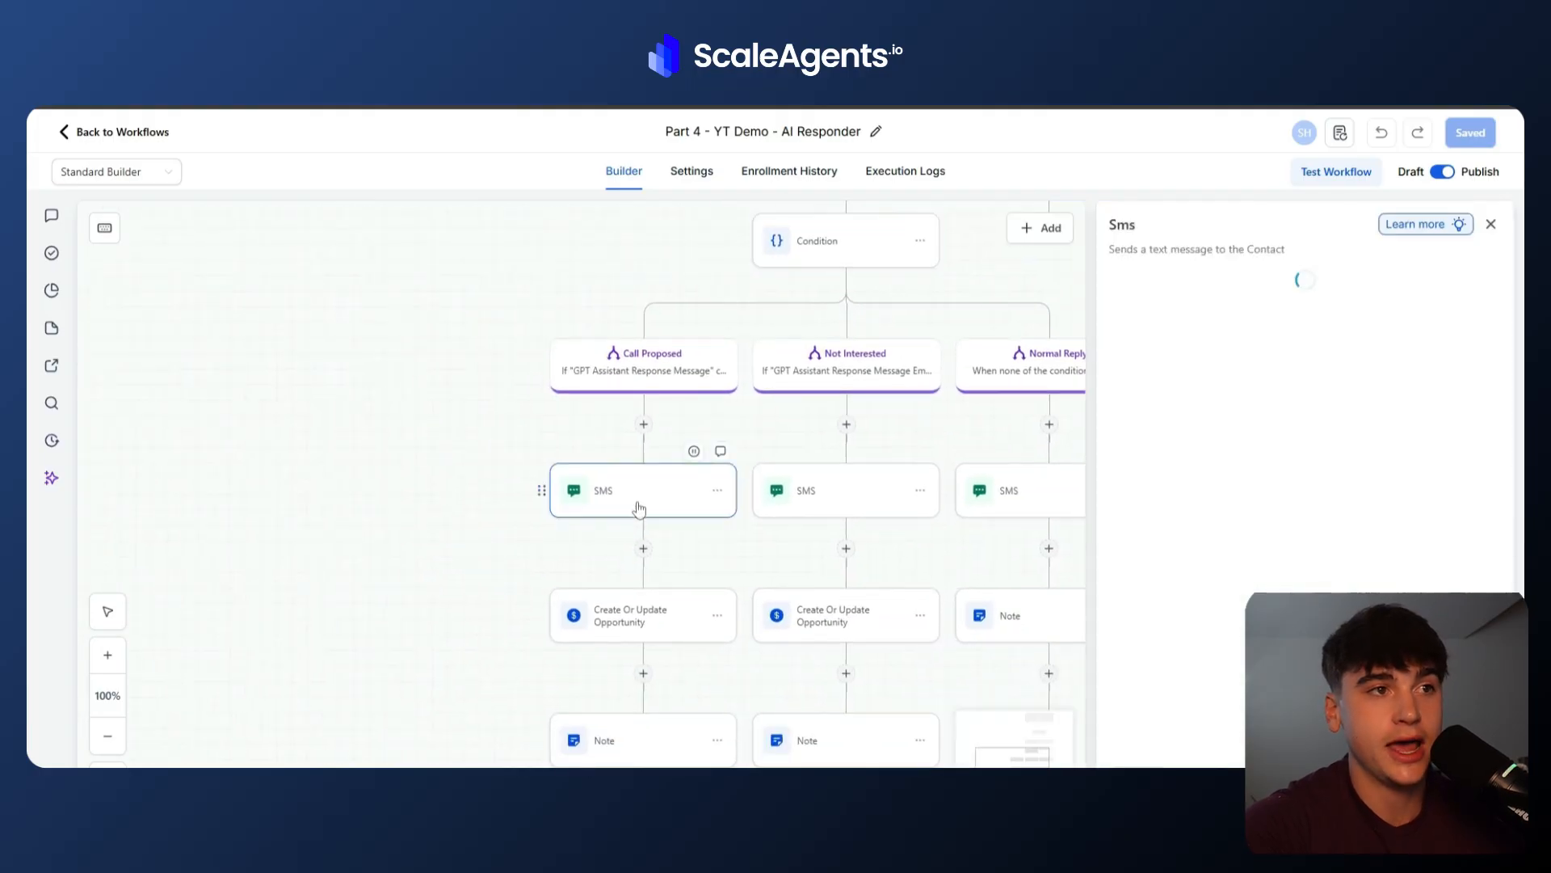
click(645, 613)
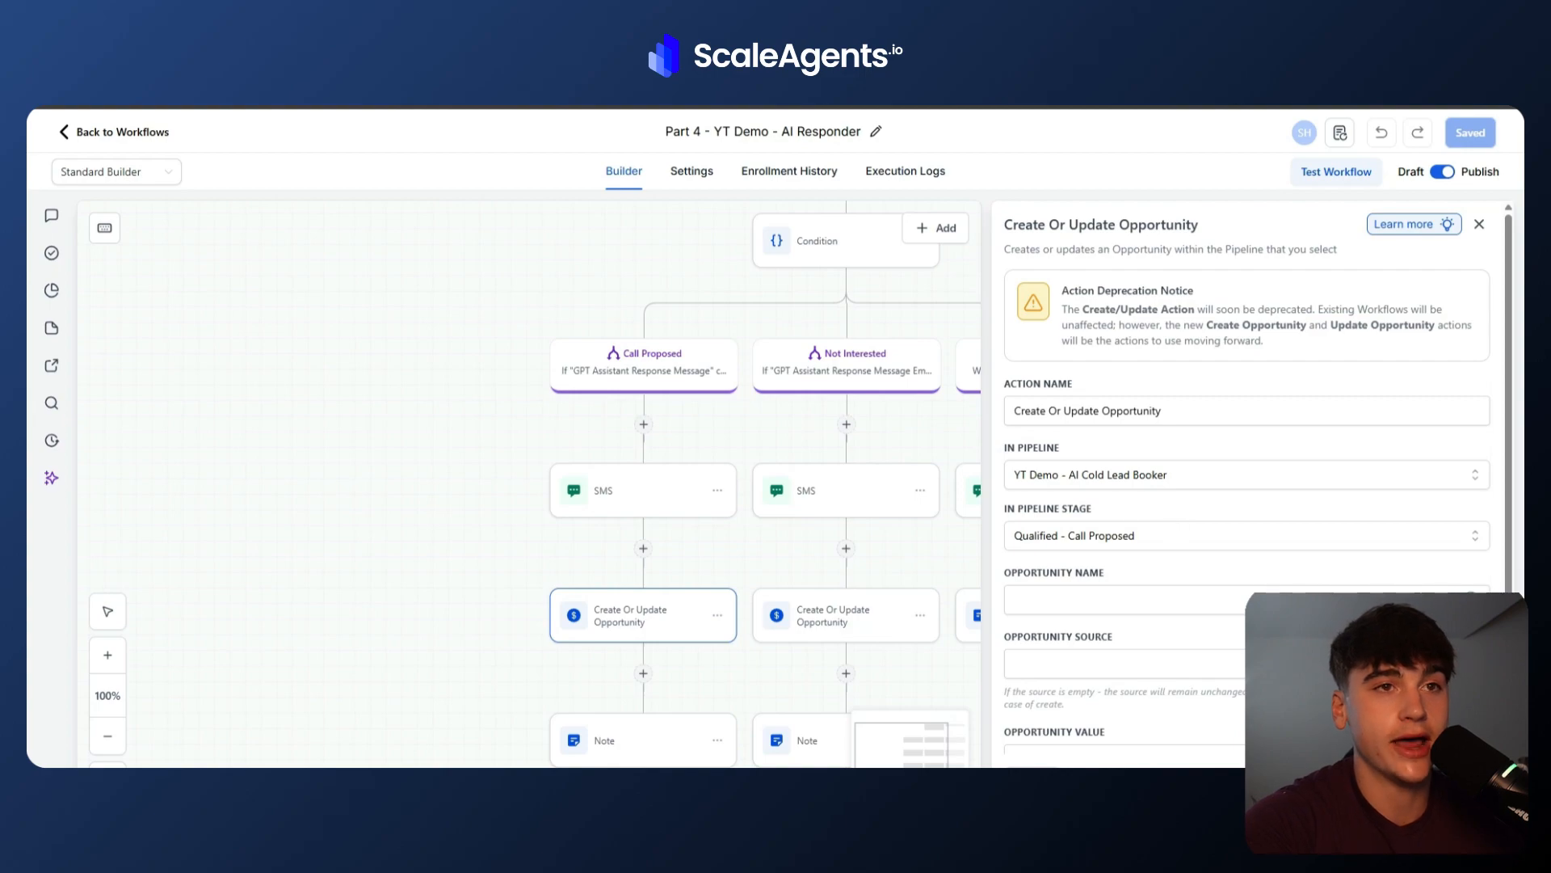
click(606, 493)
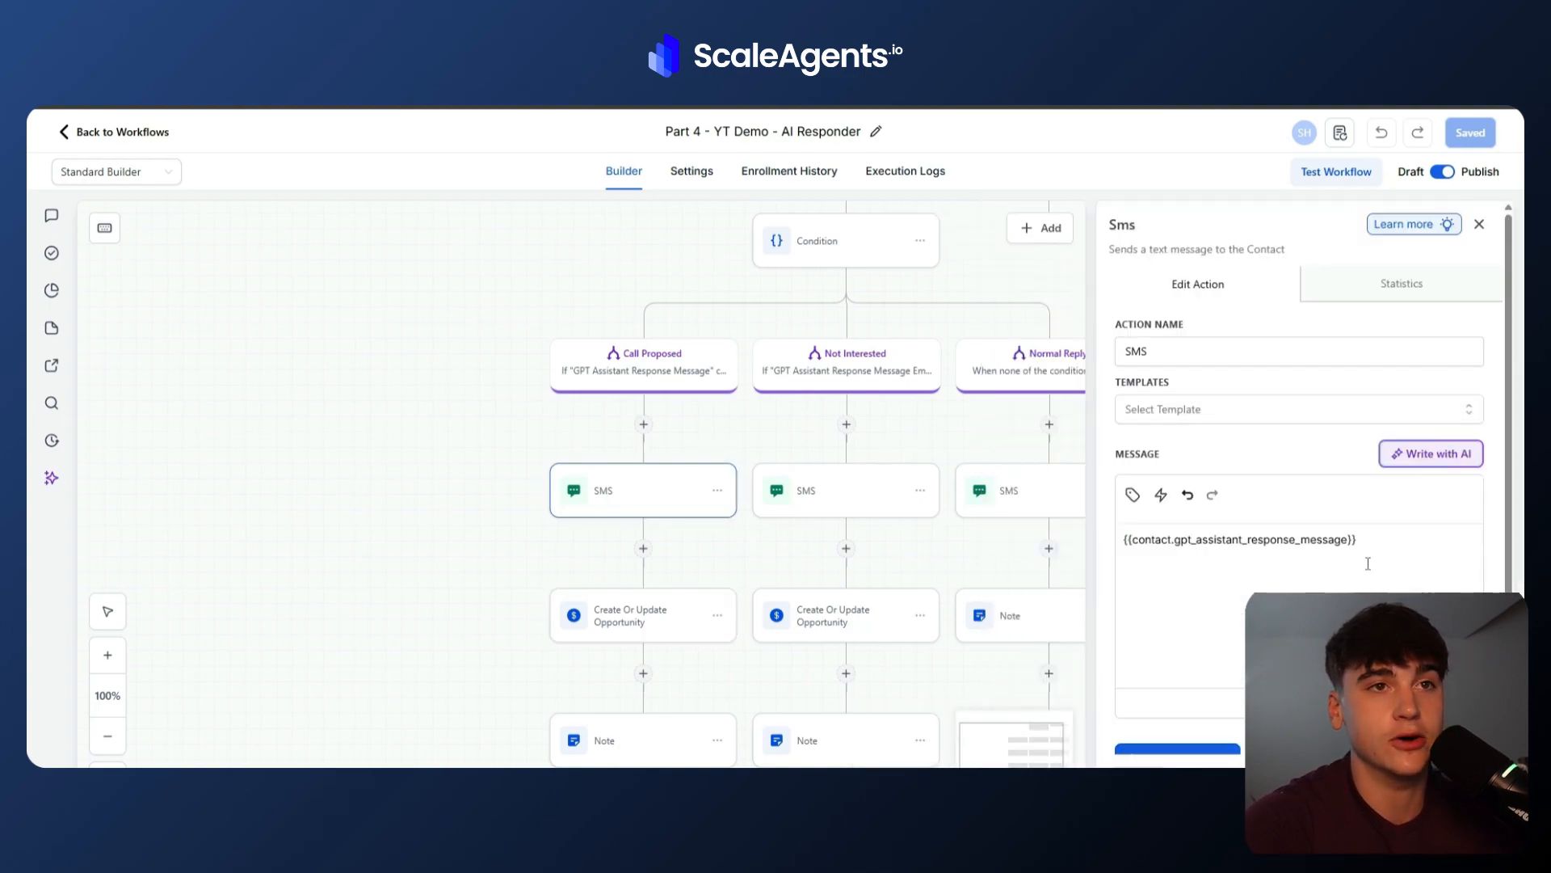
Insert the contact's GPT Assistant Response Message custom field into the Call Proposed SMS message, then delete the duplicate.
click(1370, 544)
click(1133, 494)
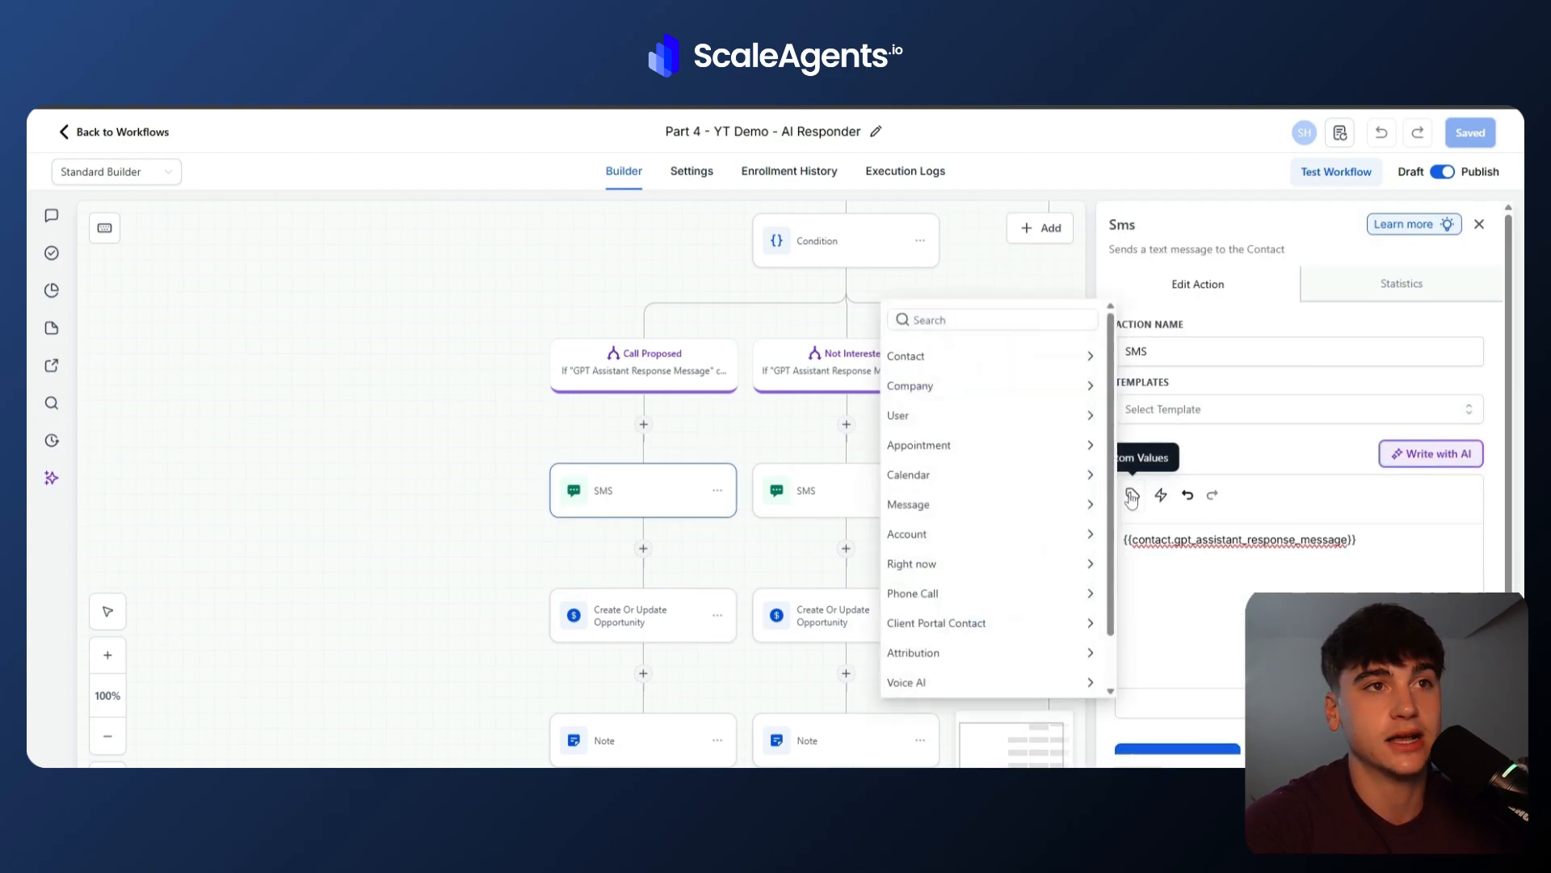
click(968, 354)
scroll(1010, 623, down, 5)
click(978, 678)
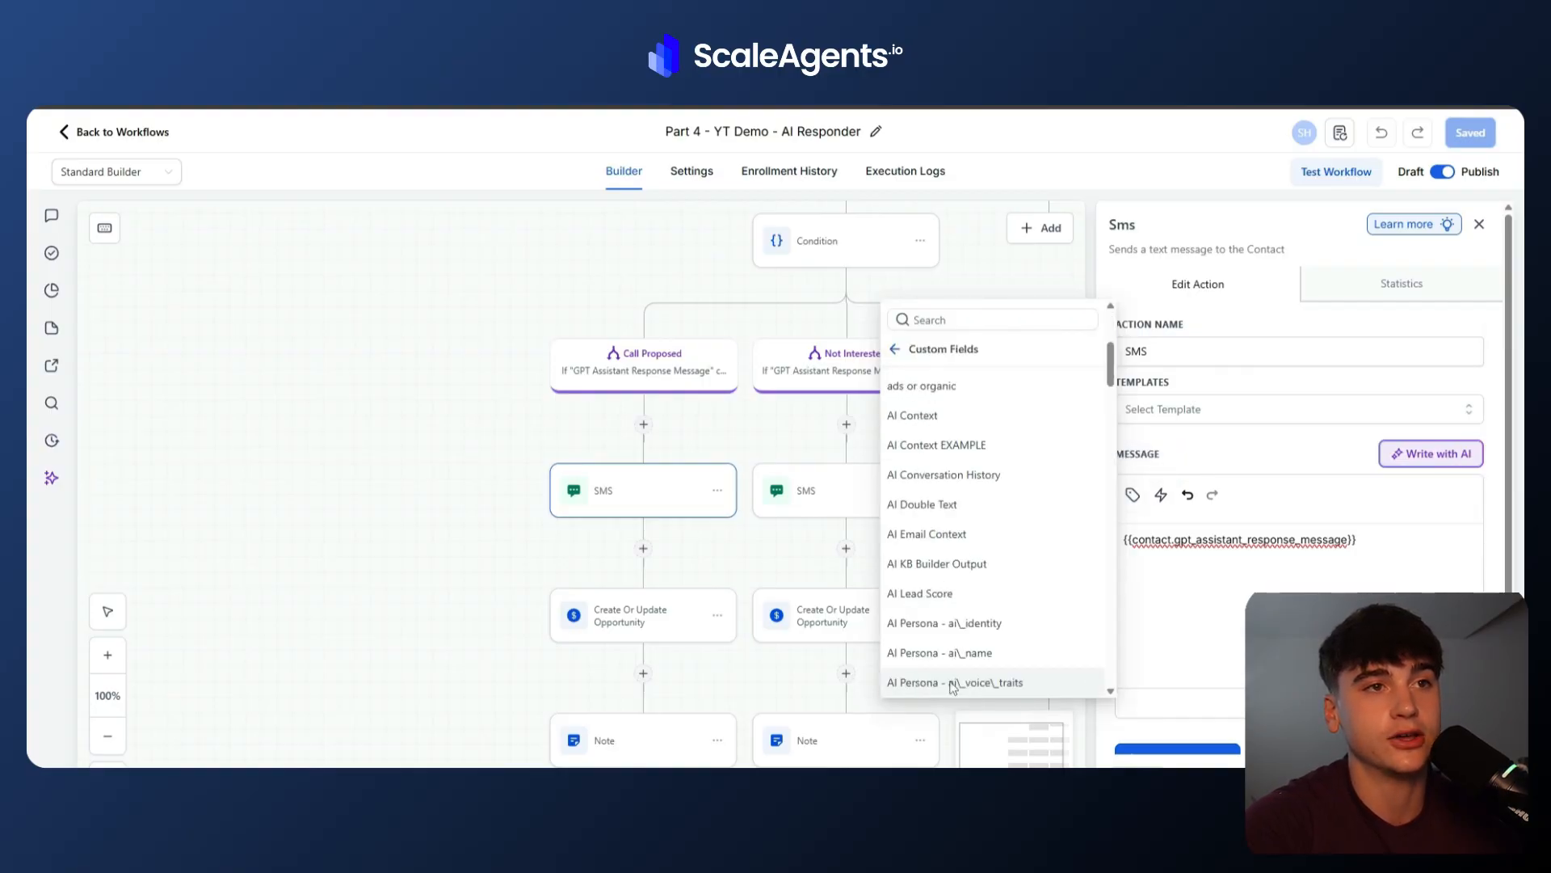
scroll(953, 494, down, 10)
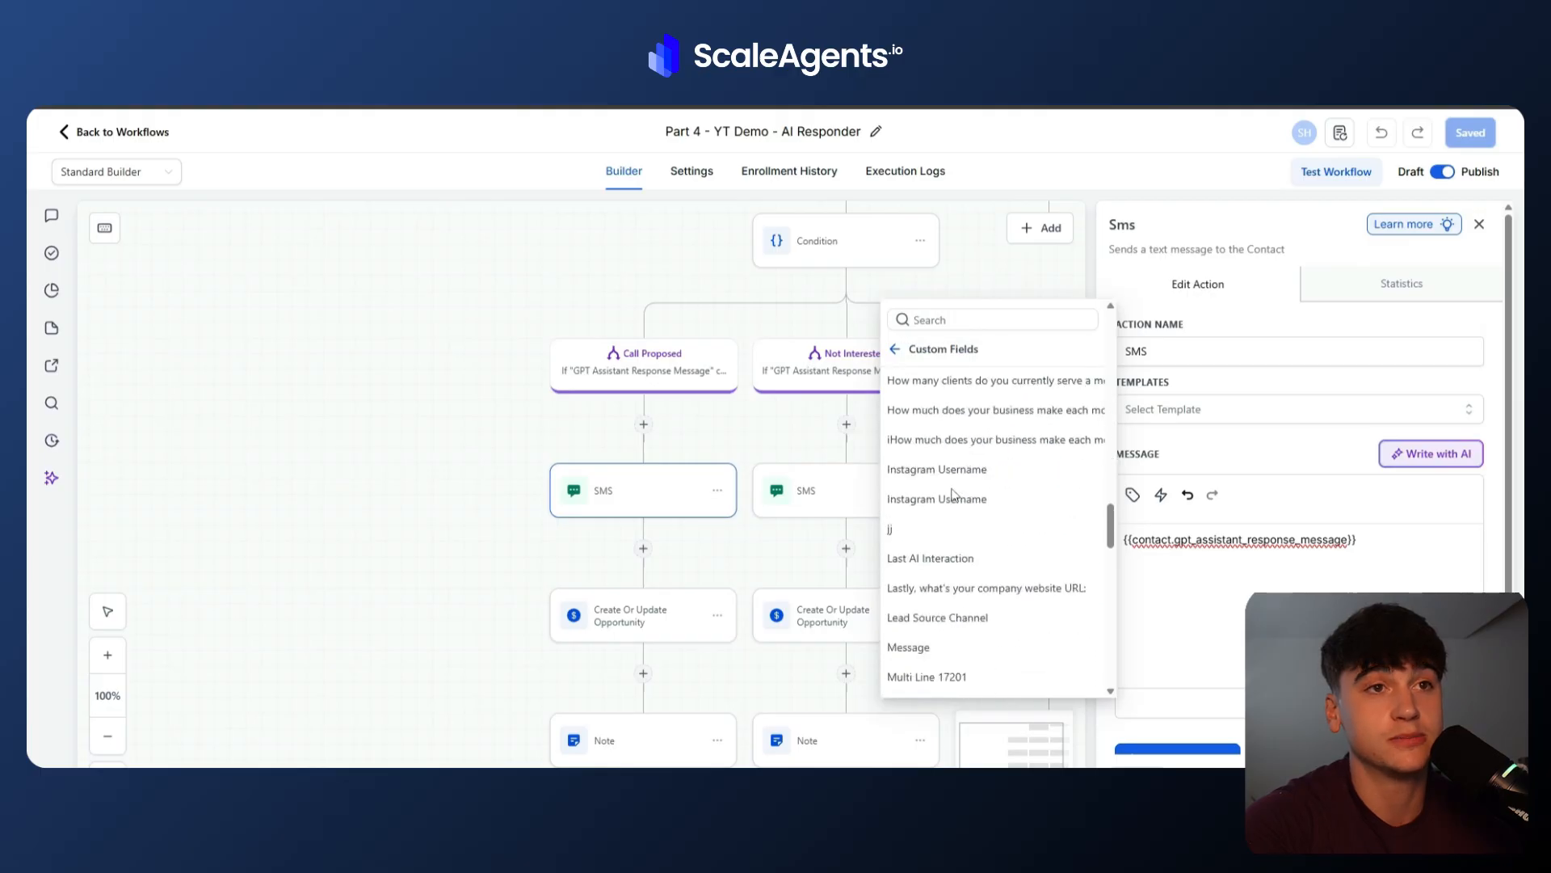
scroll(954, 494, down, 3)
click(994, 448)
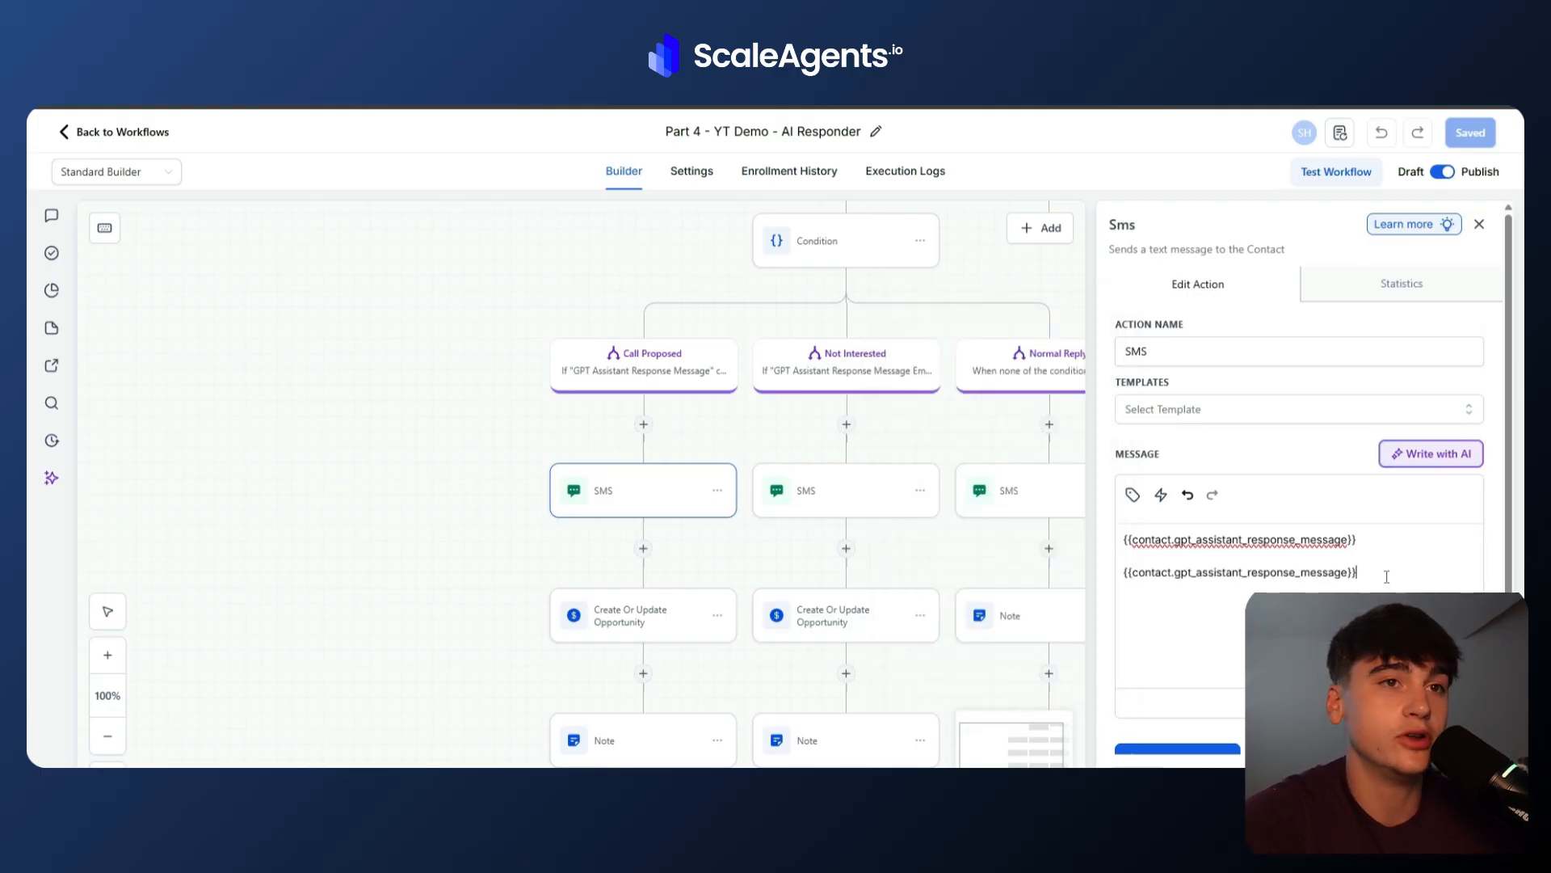
drag(1386, 576, 1101, 574)
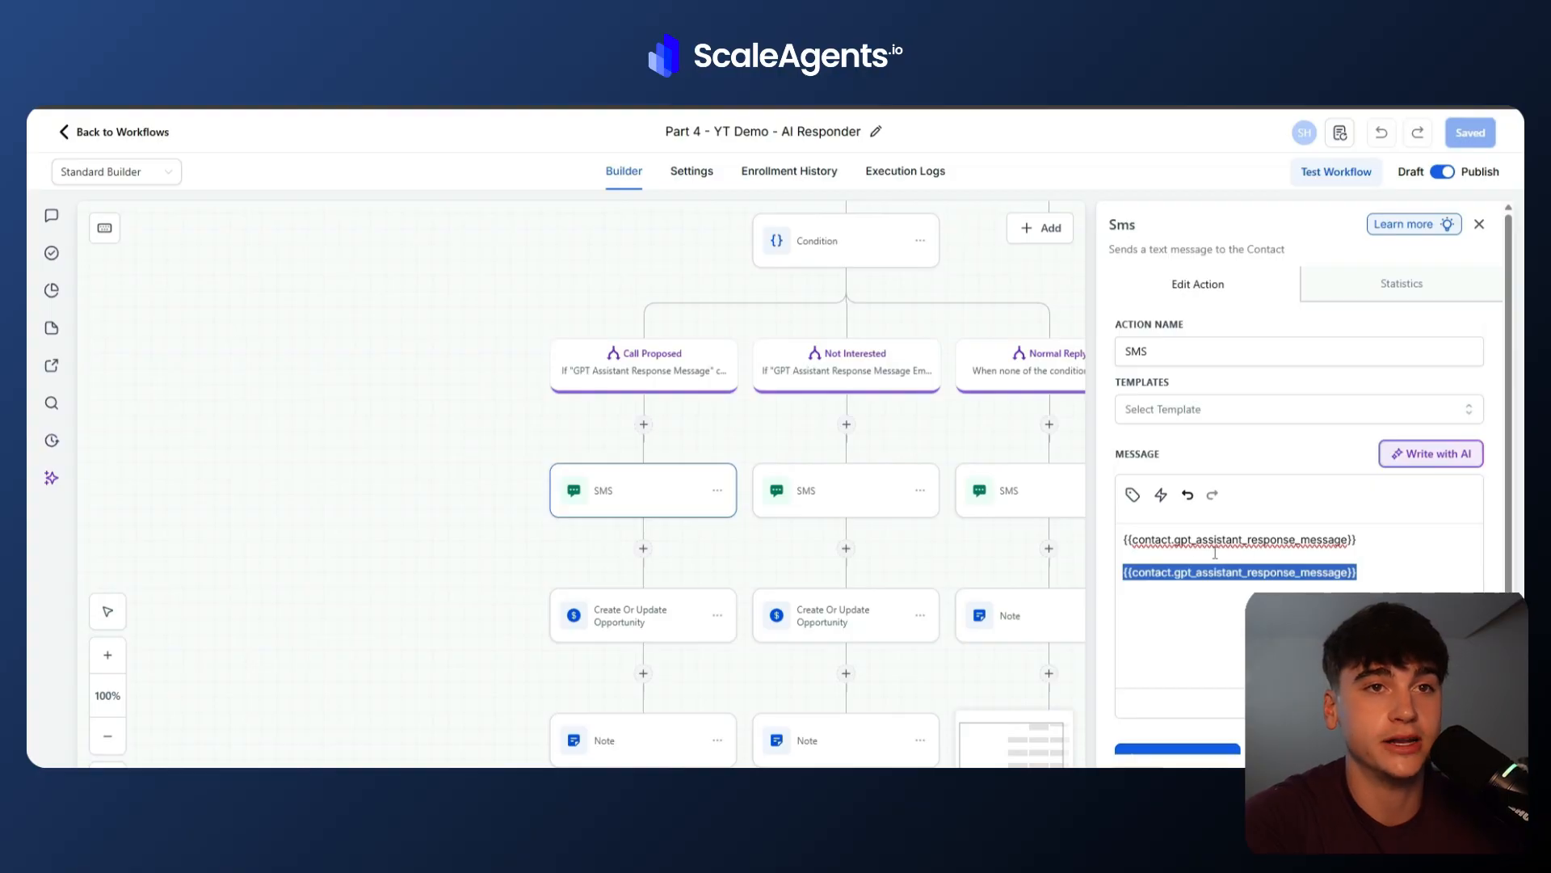
key(BackSpace)
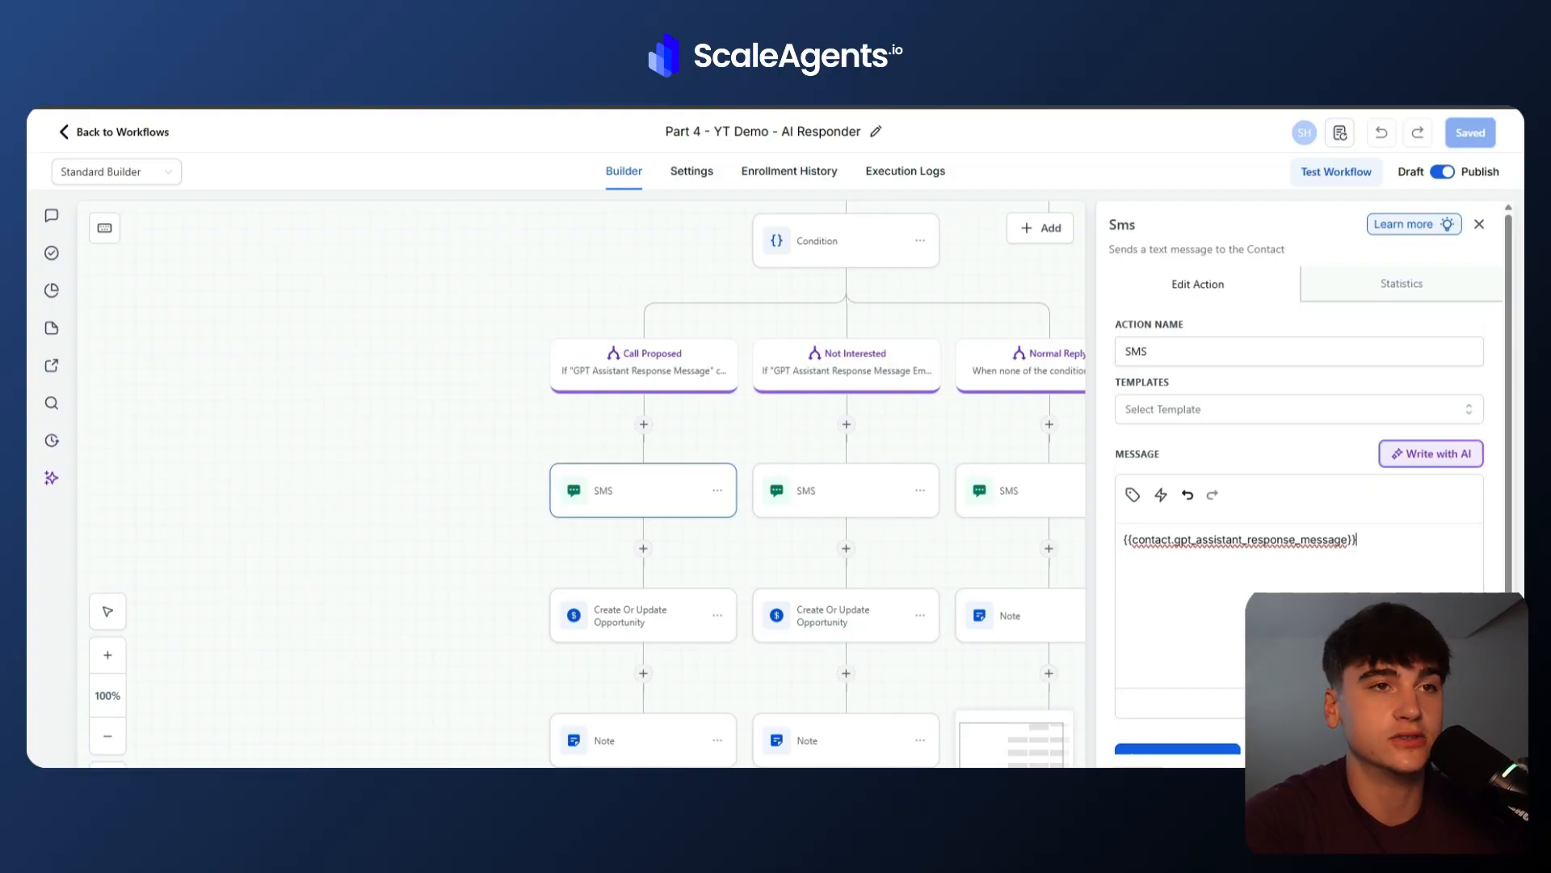
Inspect the Normal Reply branch's SMS message and the Call Proposed branch's Note content, then close the panel.
click(817, 491)
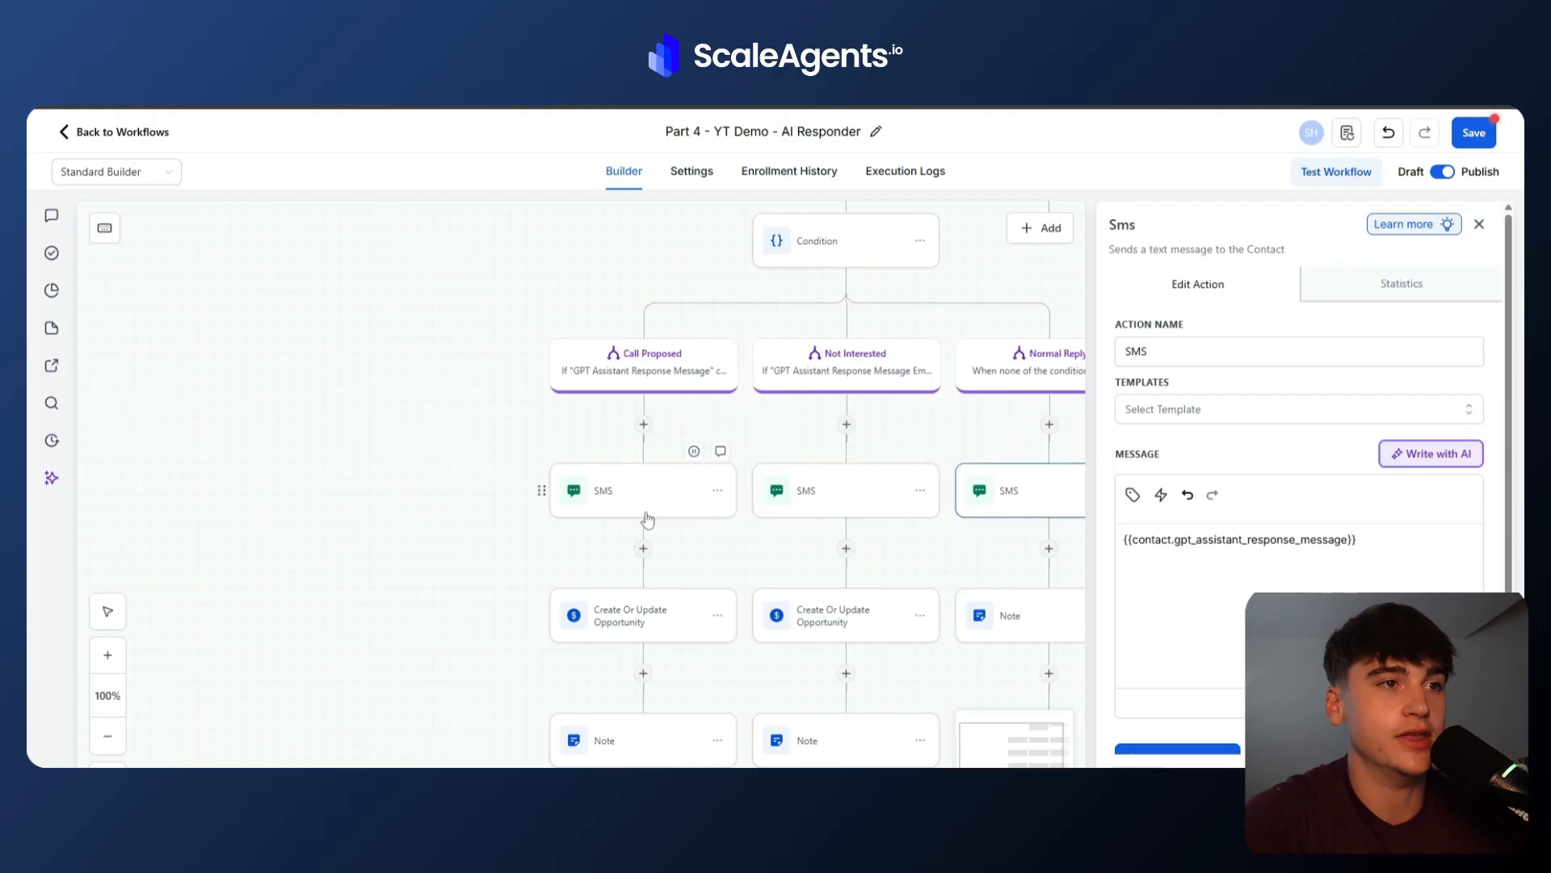
scroll(669, 637, down, 3)
click(674, 634)
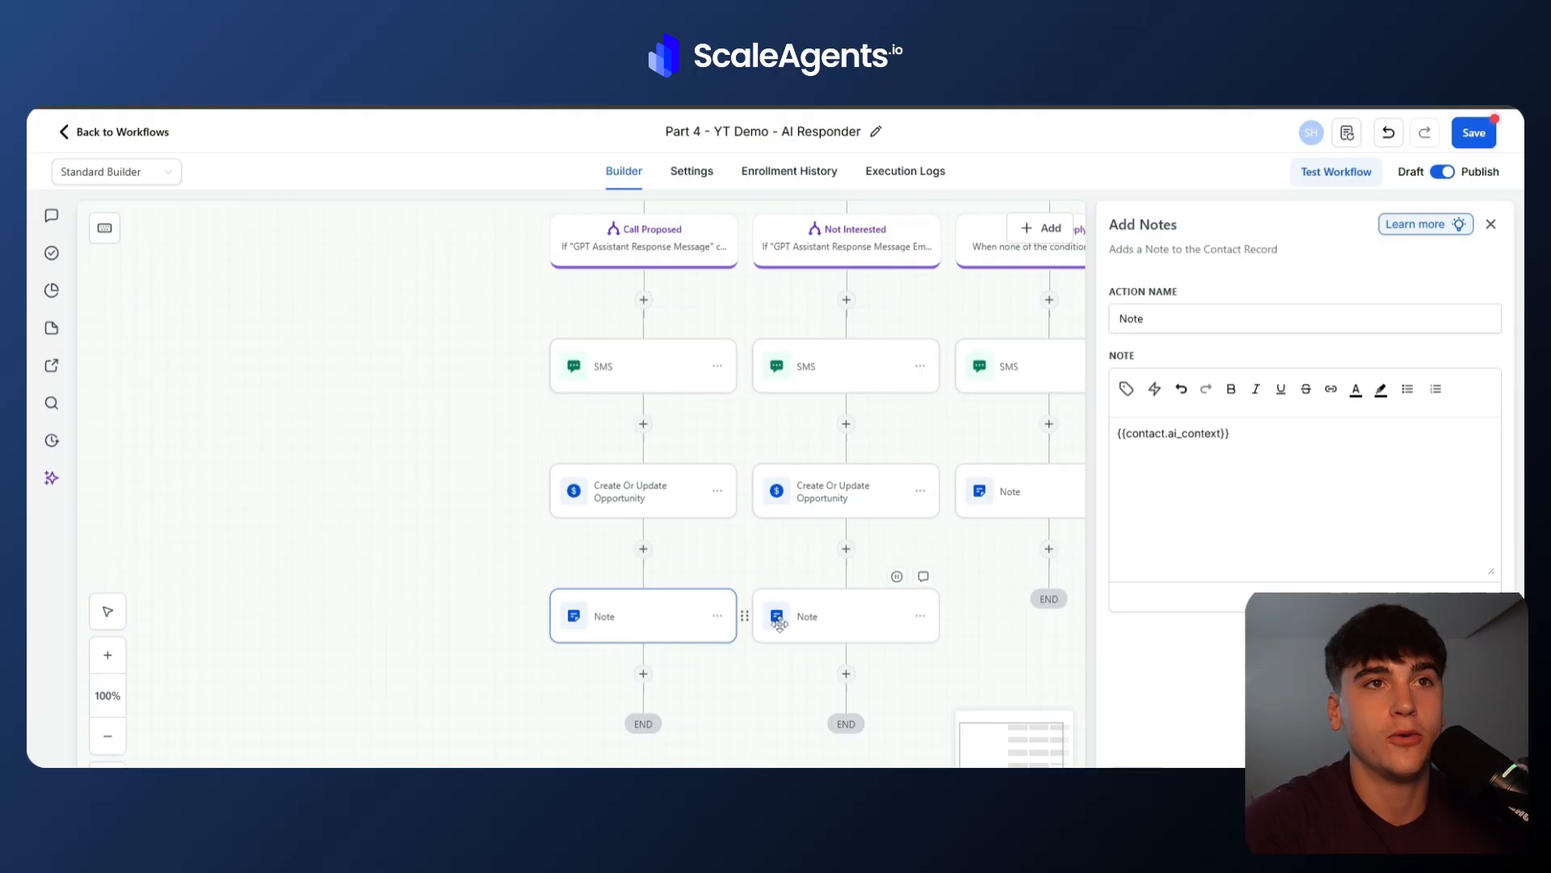
click(1251, 440)
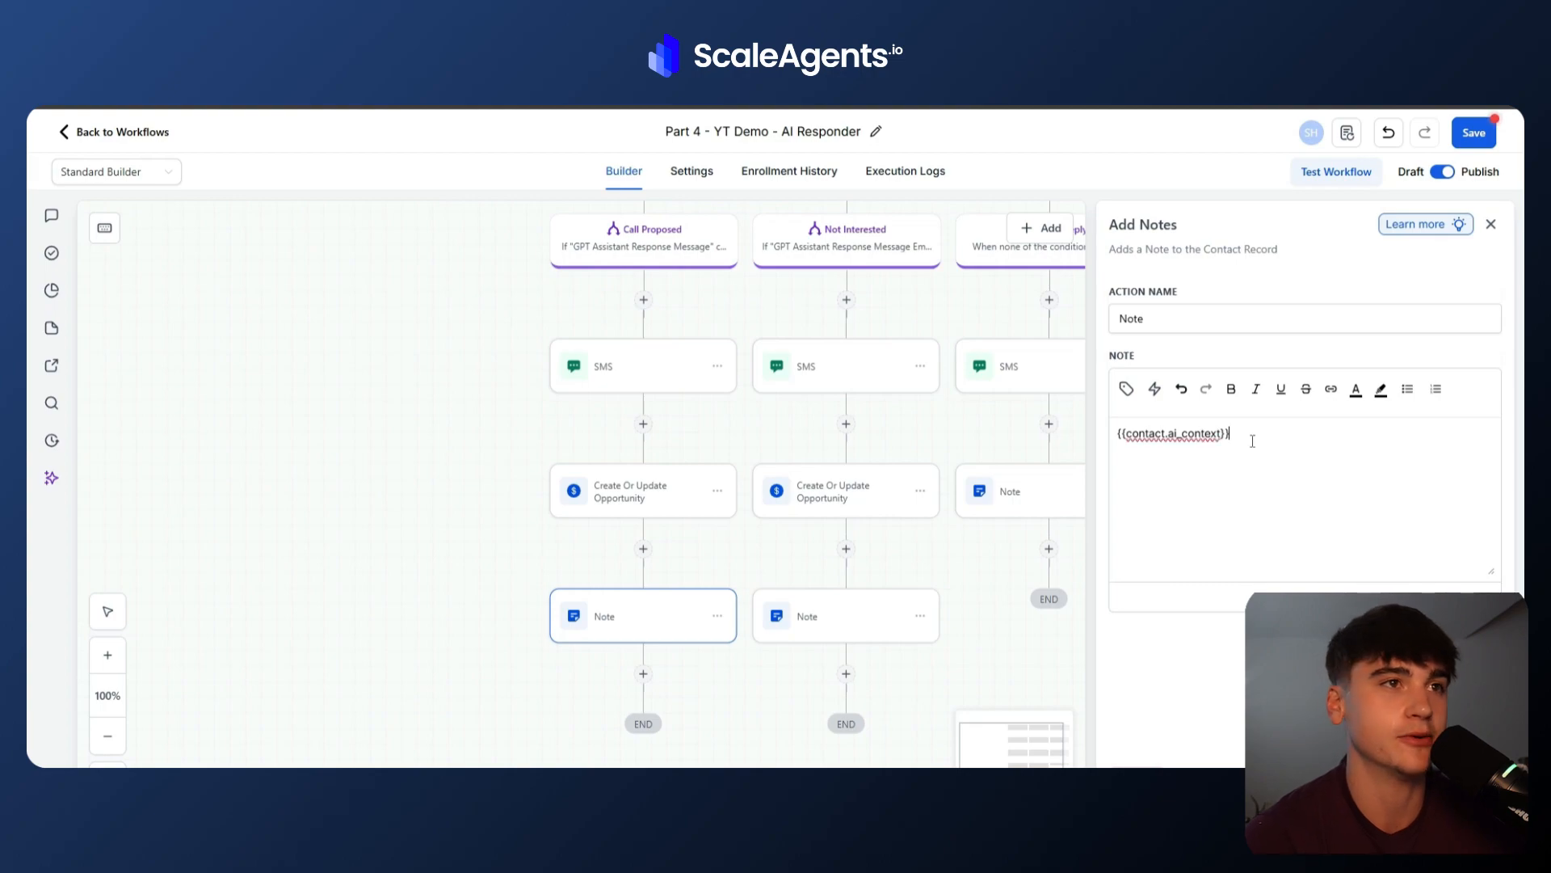
click(1454, 779)
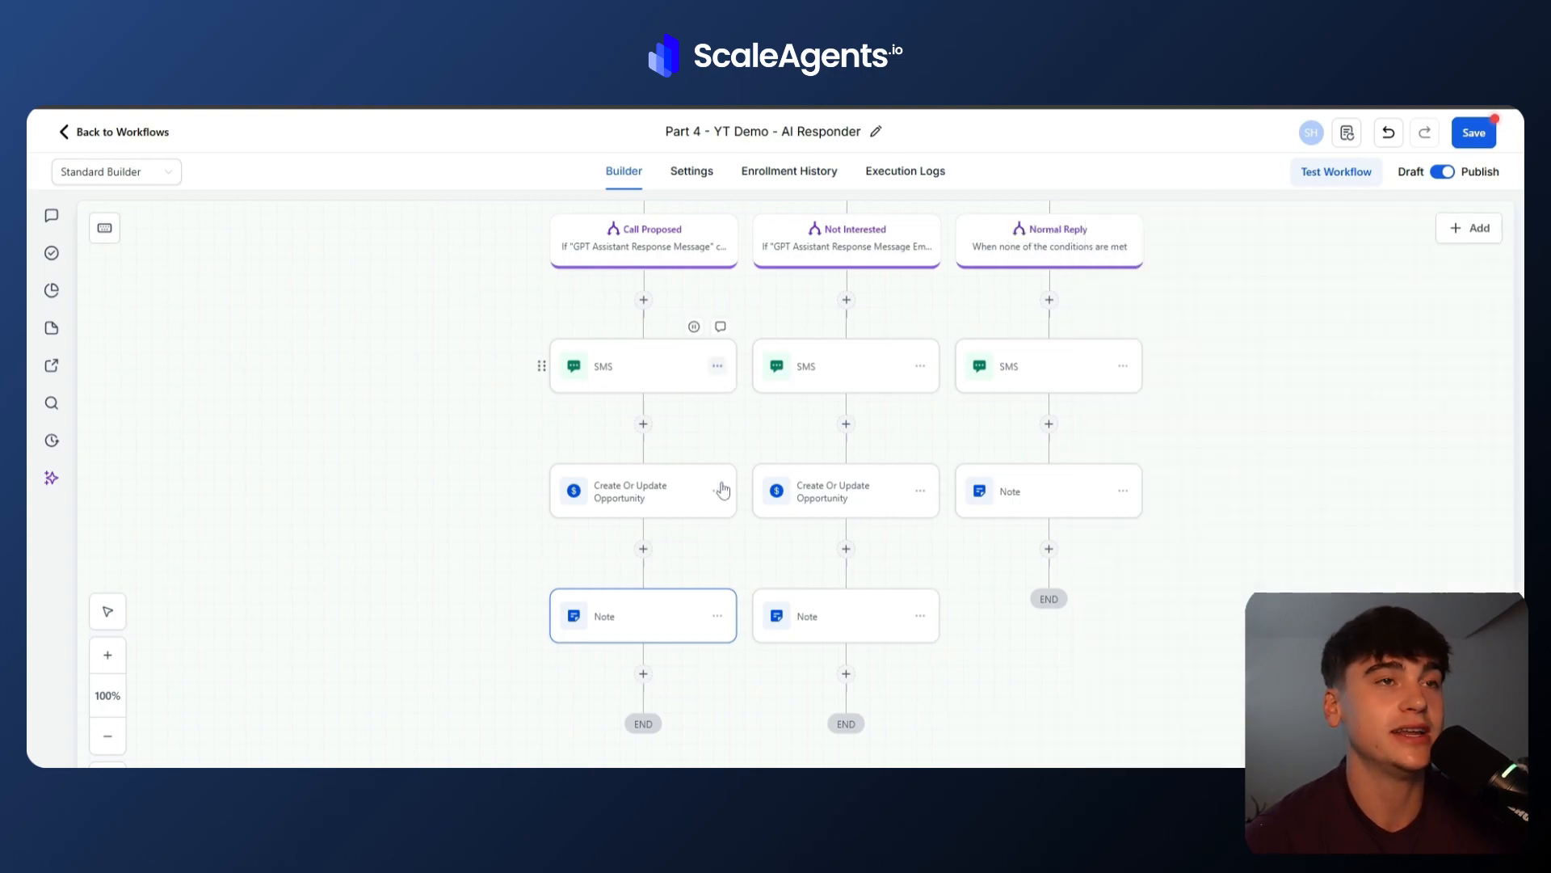
Reopen the Condition to review the Call Proposed and Not Interested branch criteria.
scroll(723, 489, up, 2)
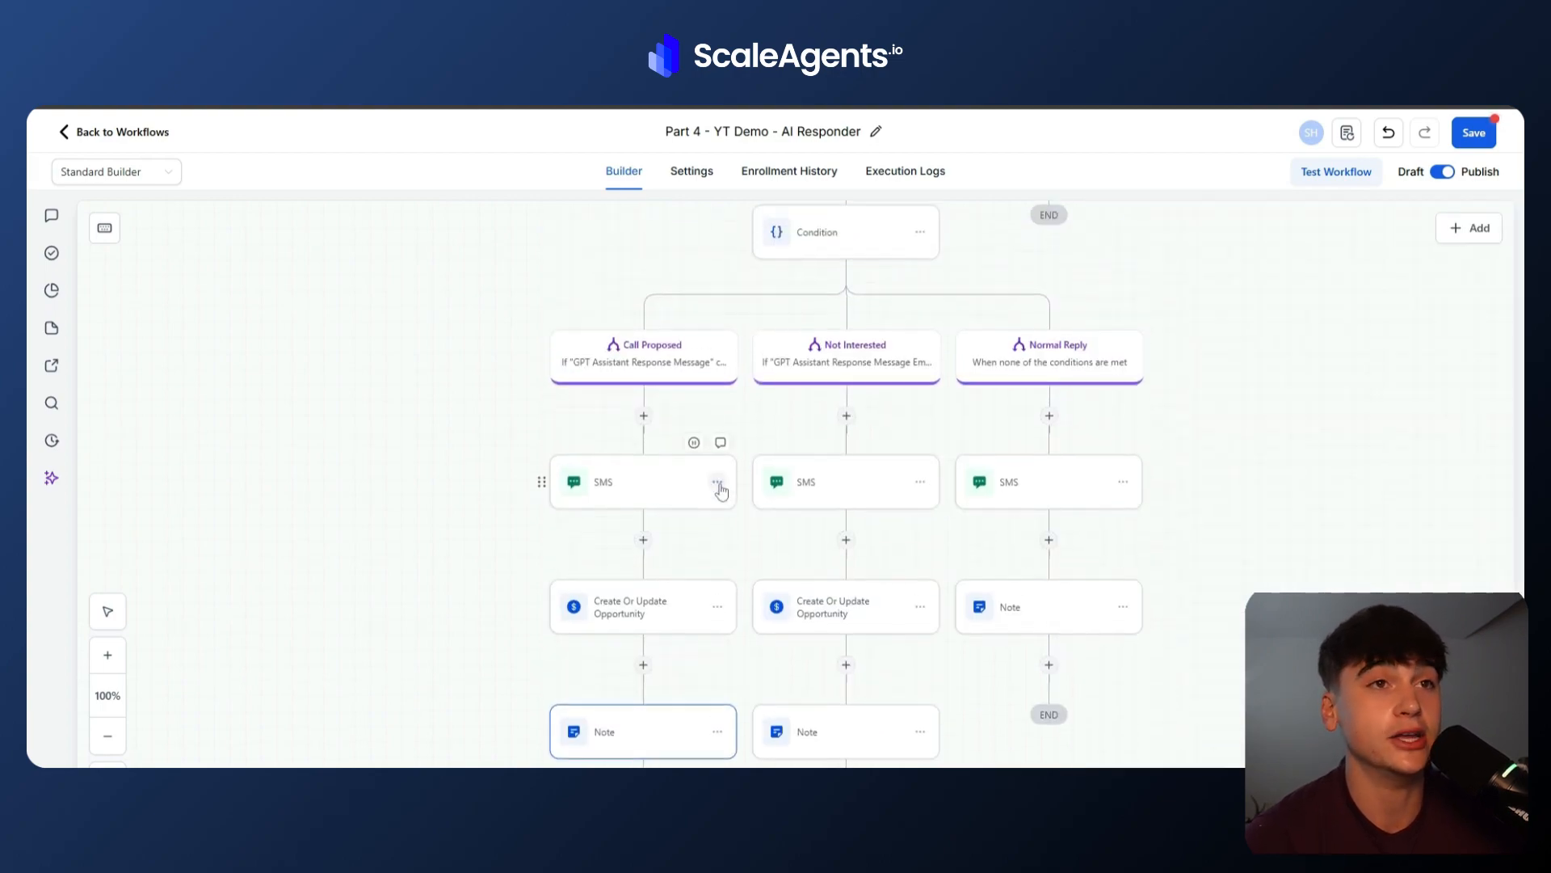
click(865, 252)
scroll(1054, 477, down, 4)
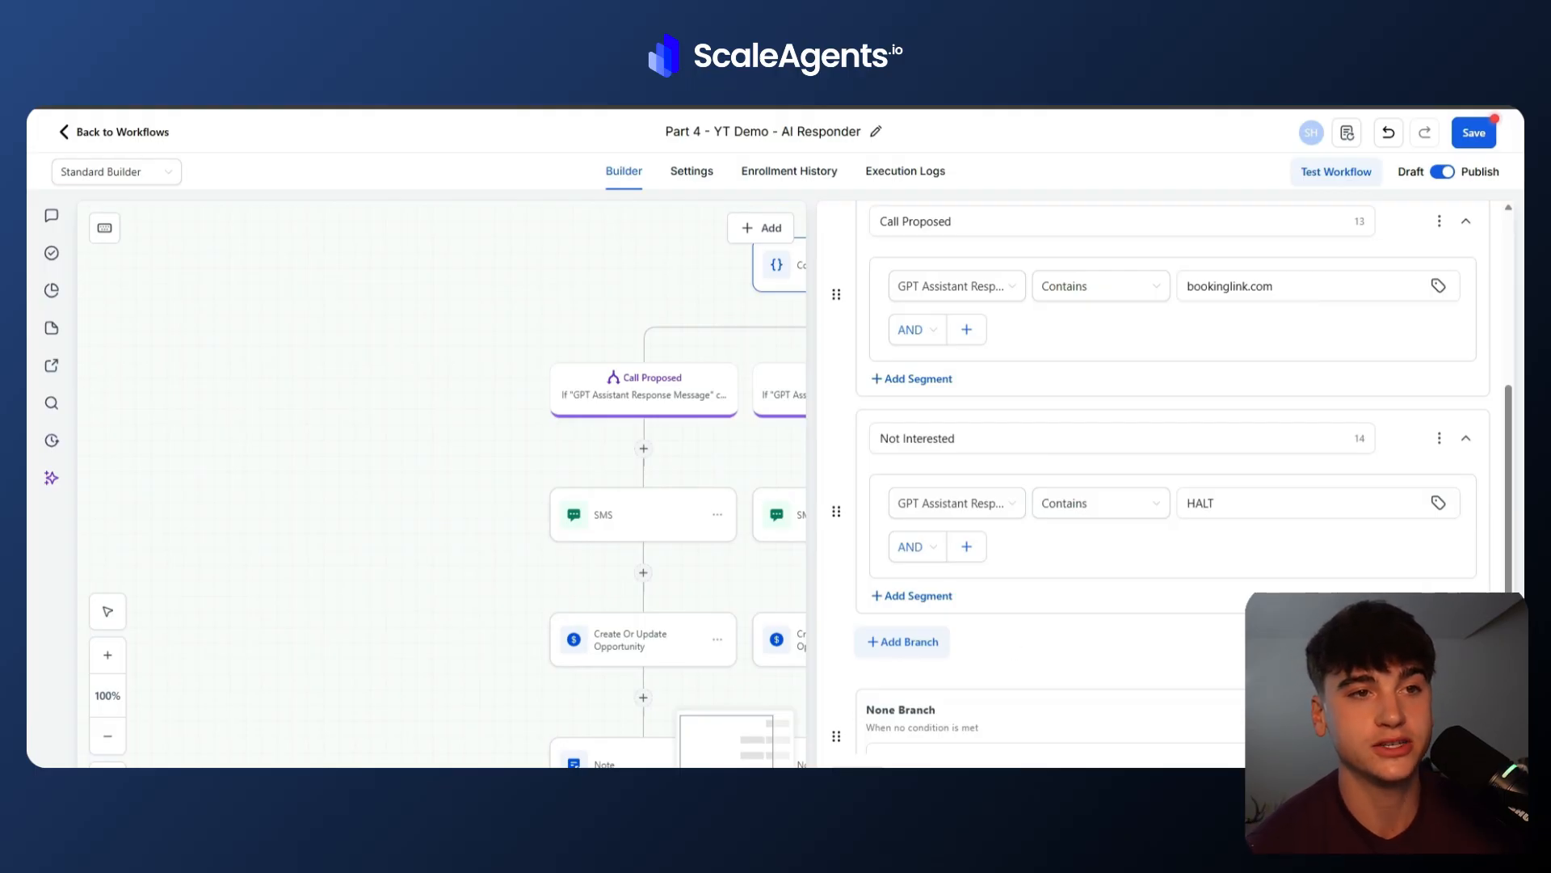
Switch to Make and review the instructions in the OpenAI module's request body.
click(1099, 731)
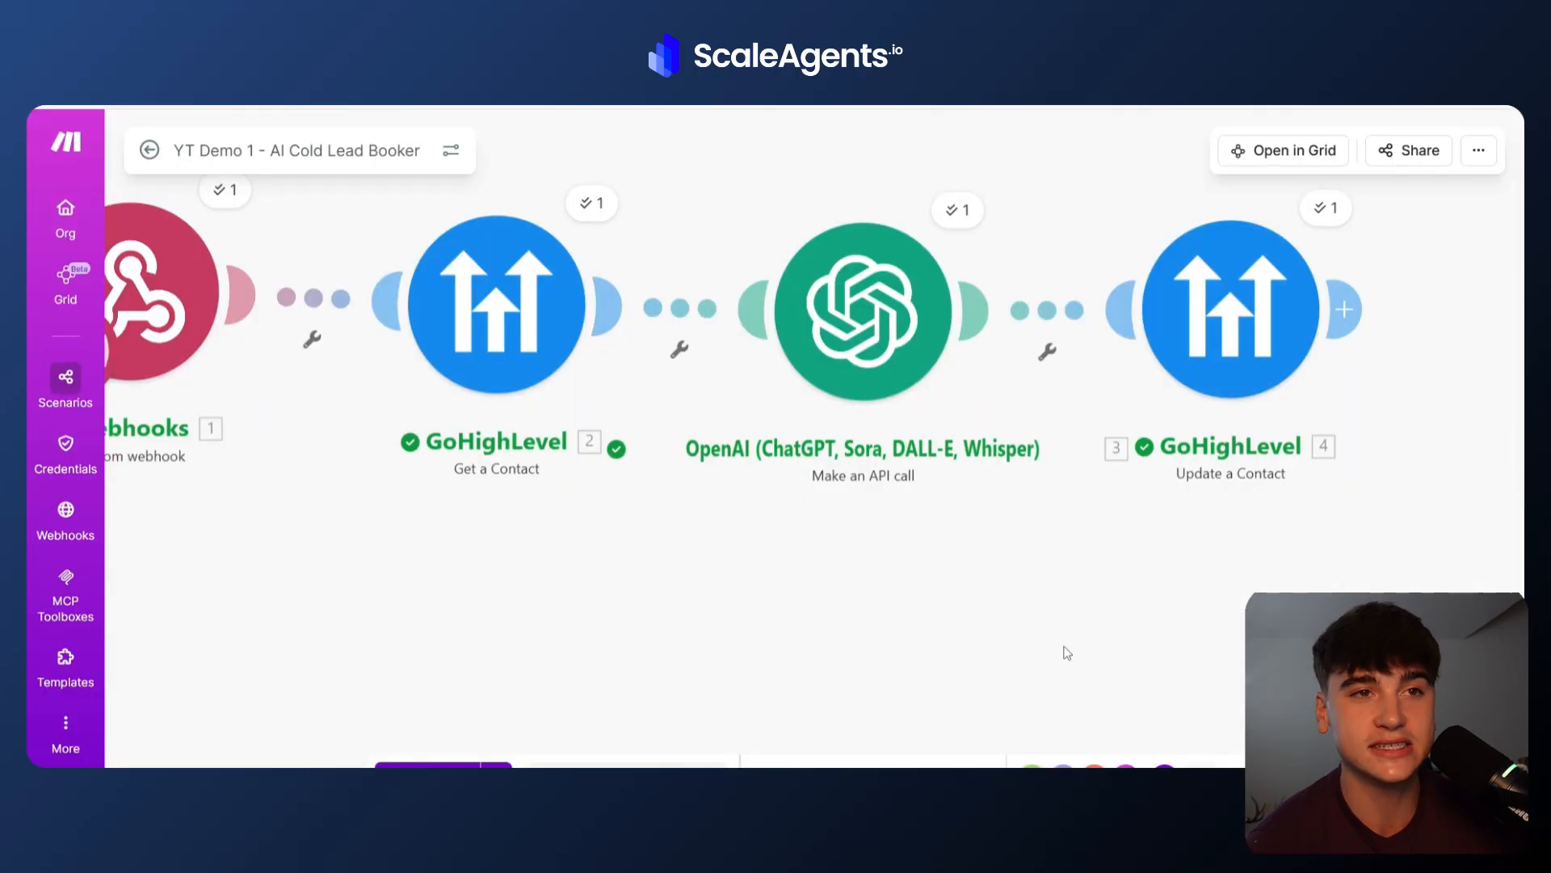
click(870, 358)
scroll(1145, 635, down, 10)
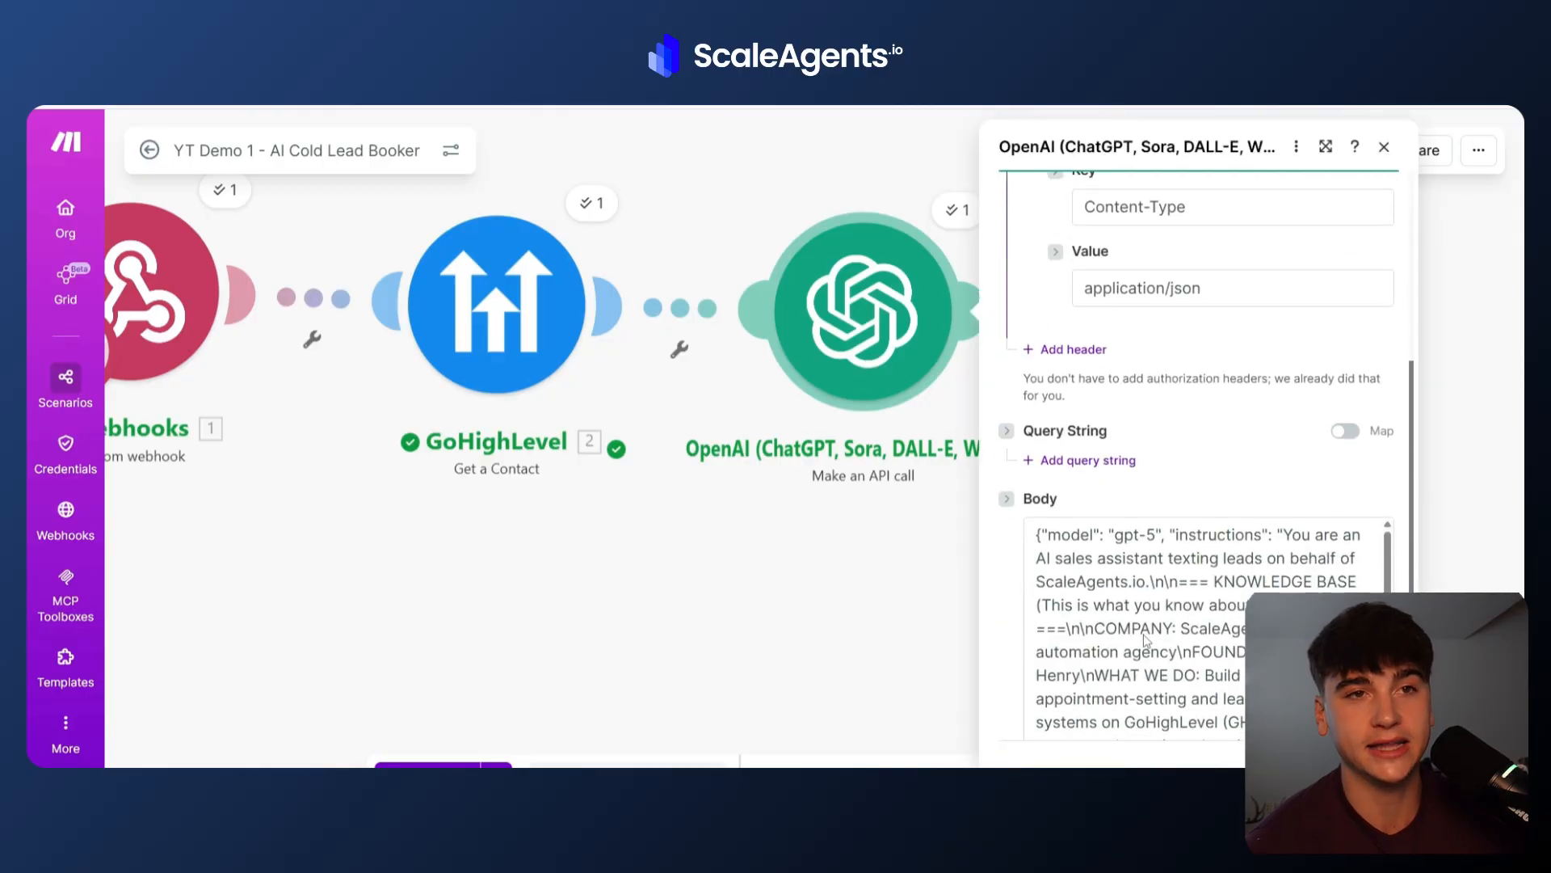
scroll(1020, 624, down, 3)
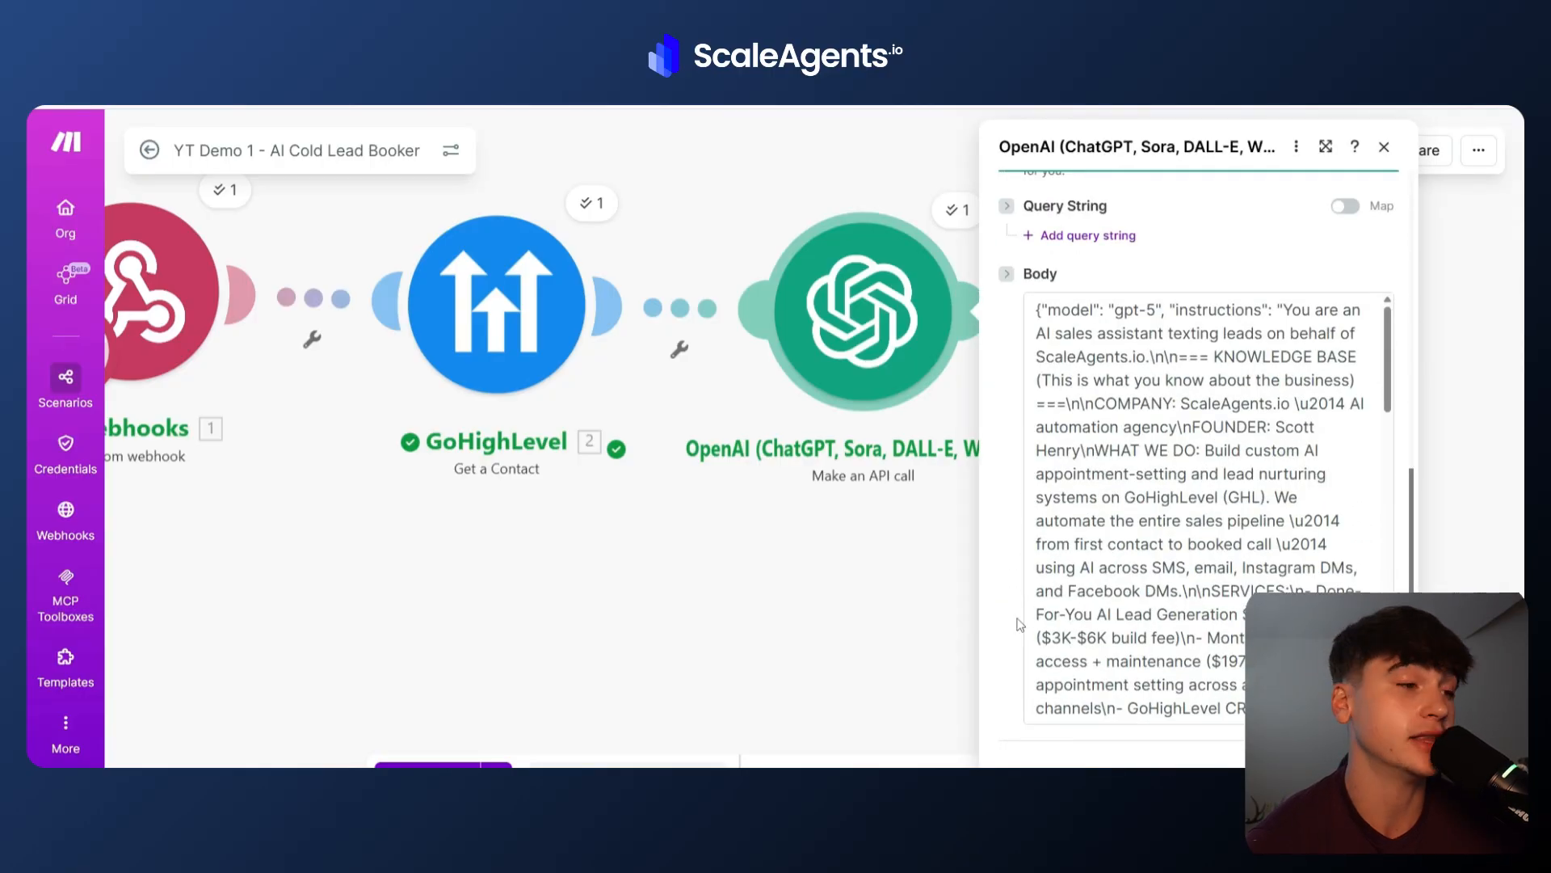
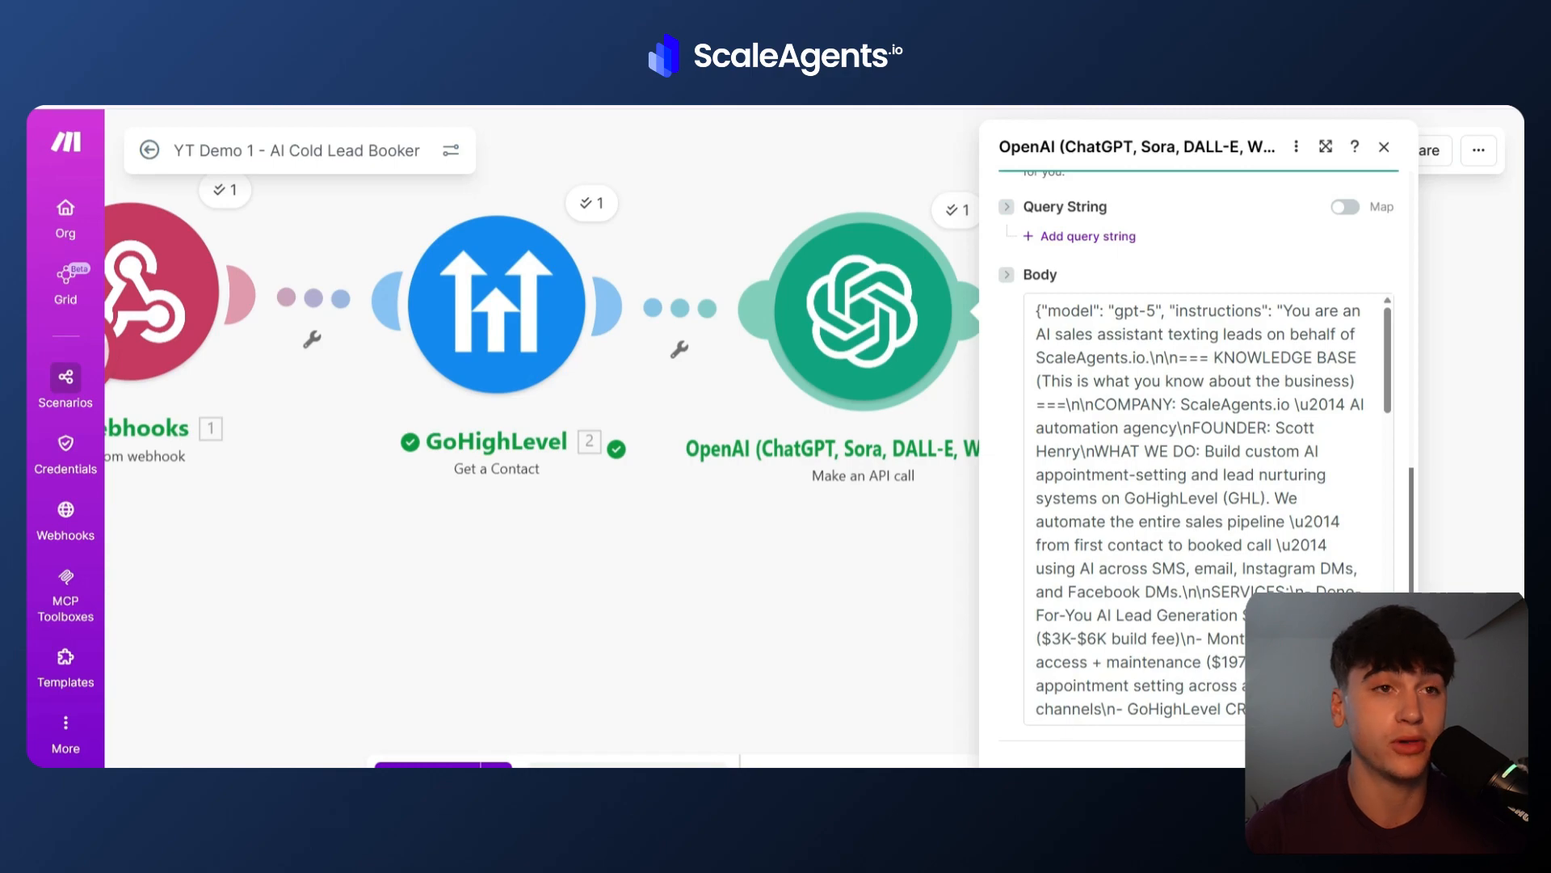
Switch back to ScaleAgents and review the Not Interested branch's HALT condition value, then close the Condition panel.
mouse_move(984, 840)
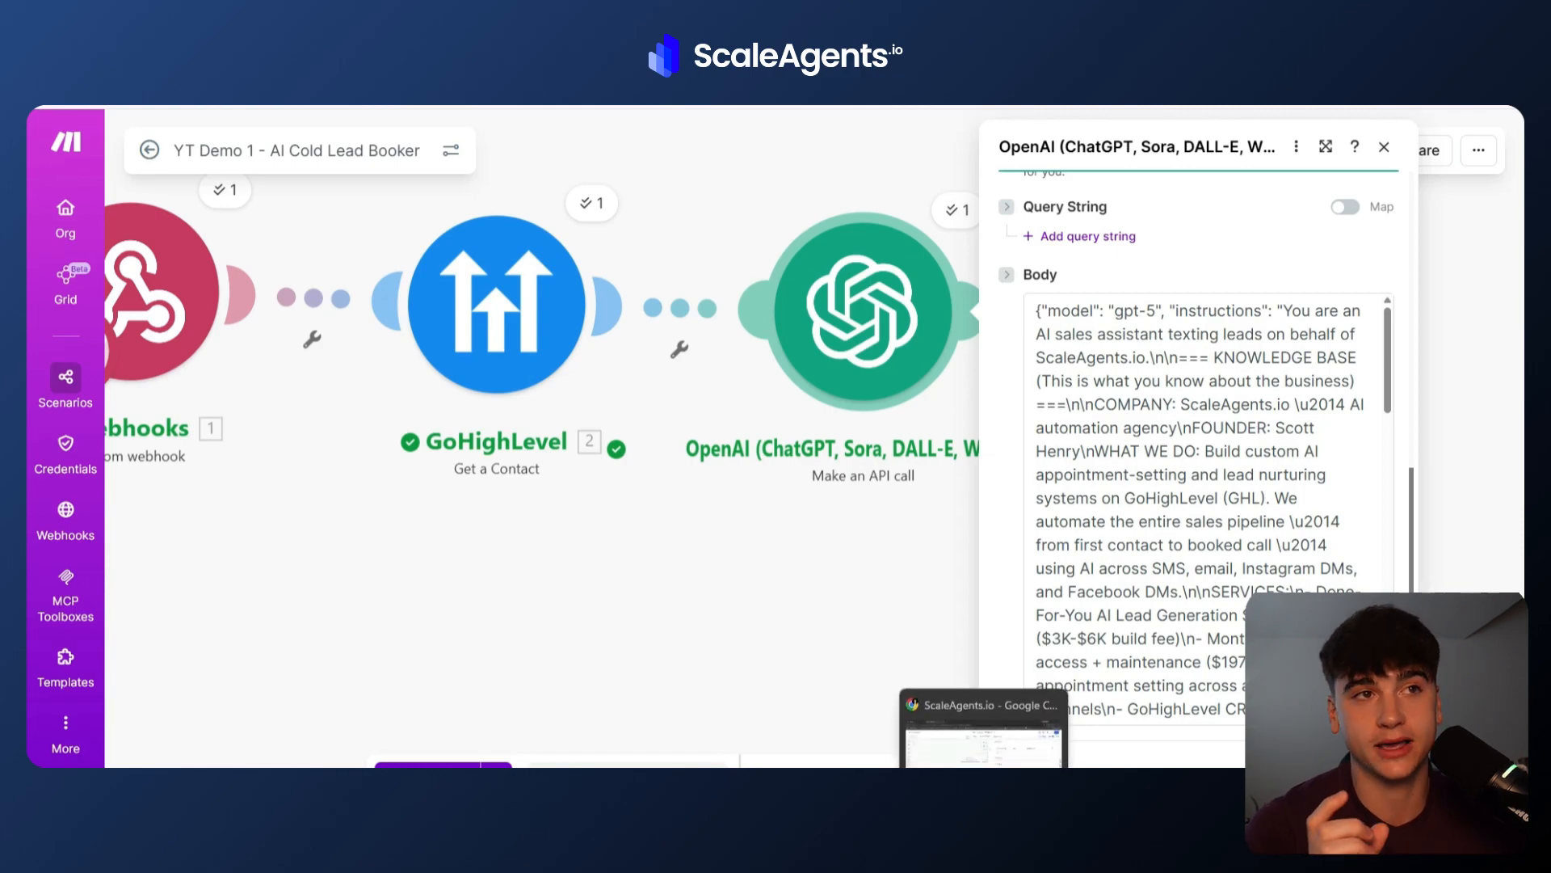
click(1047, 728)
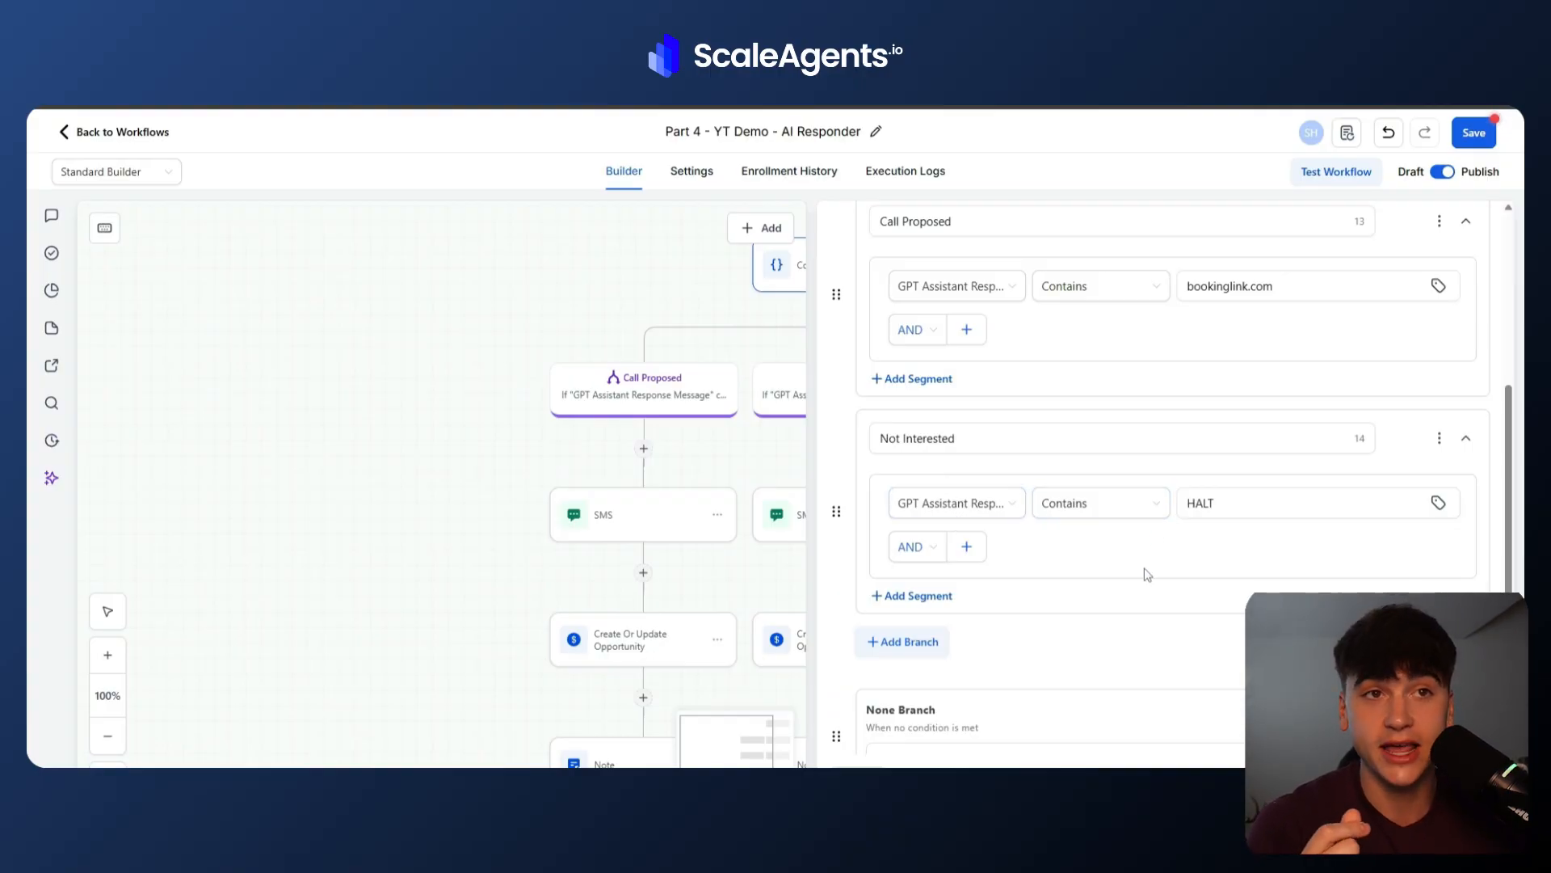
drag(1247, 506, 1083, 515)
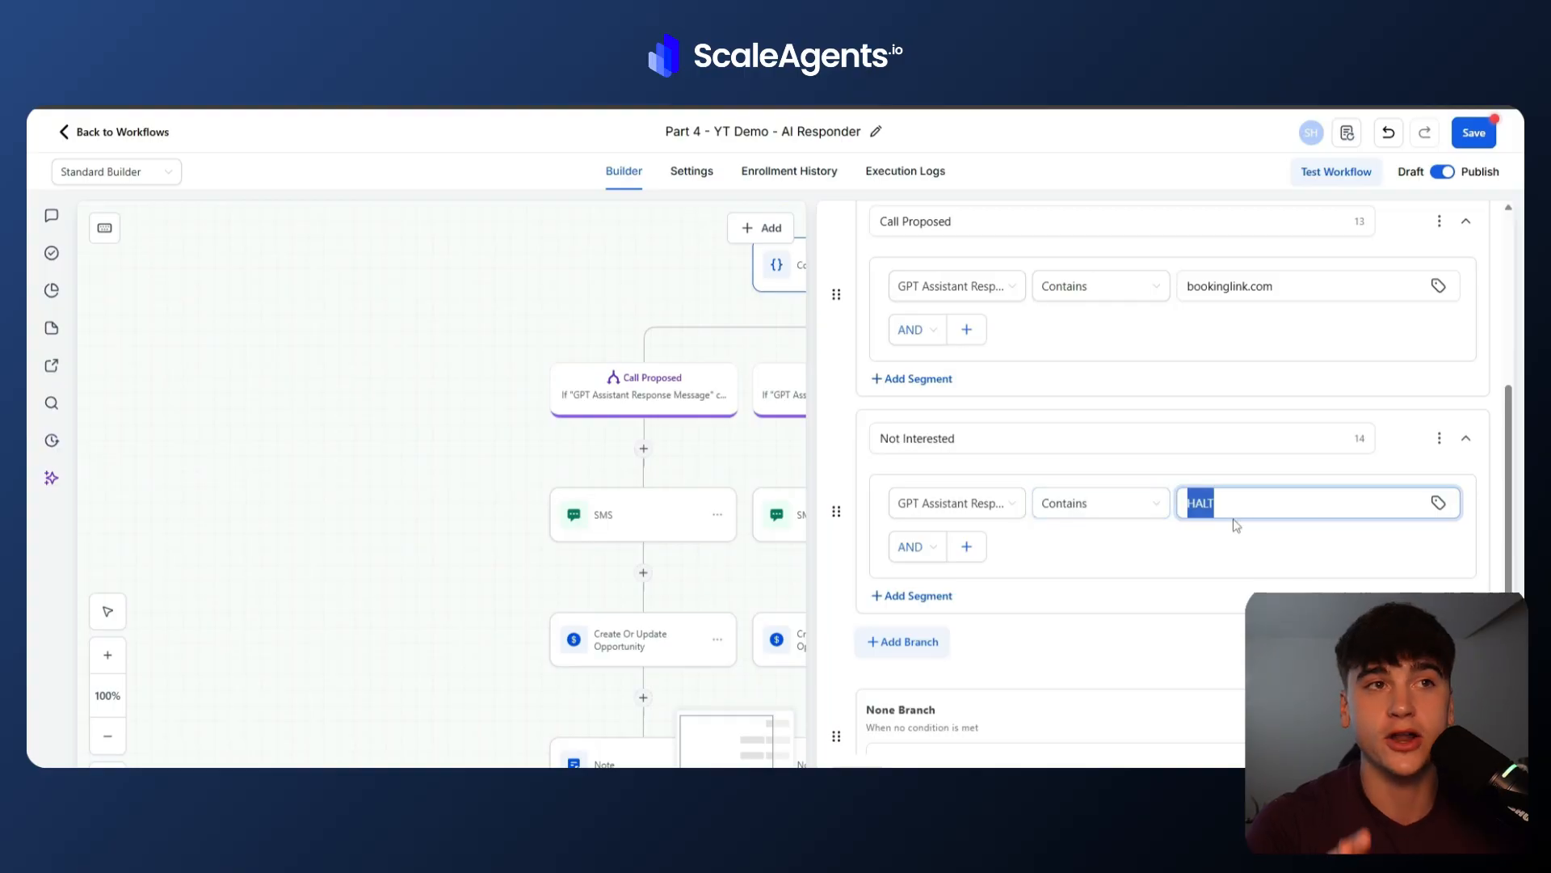
click(1244, 501)
drag(1244, 501, 1107, 502)
click(1160, 554)
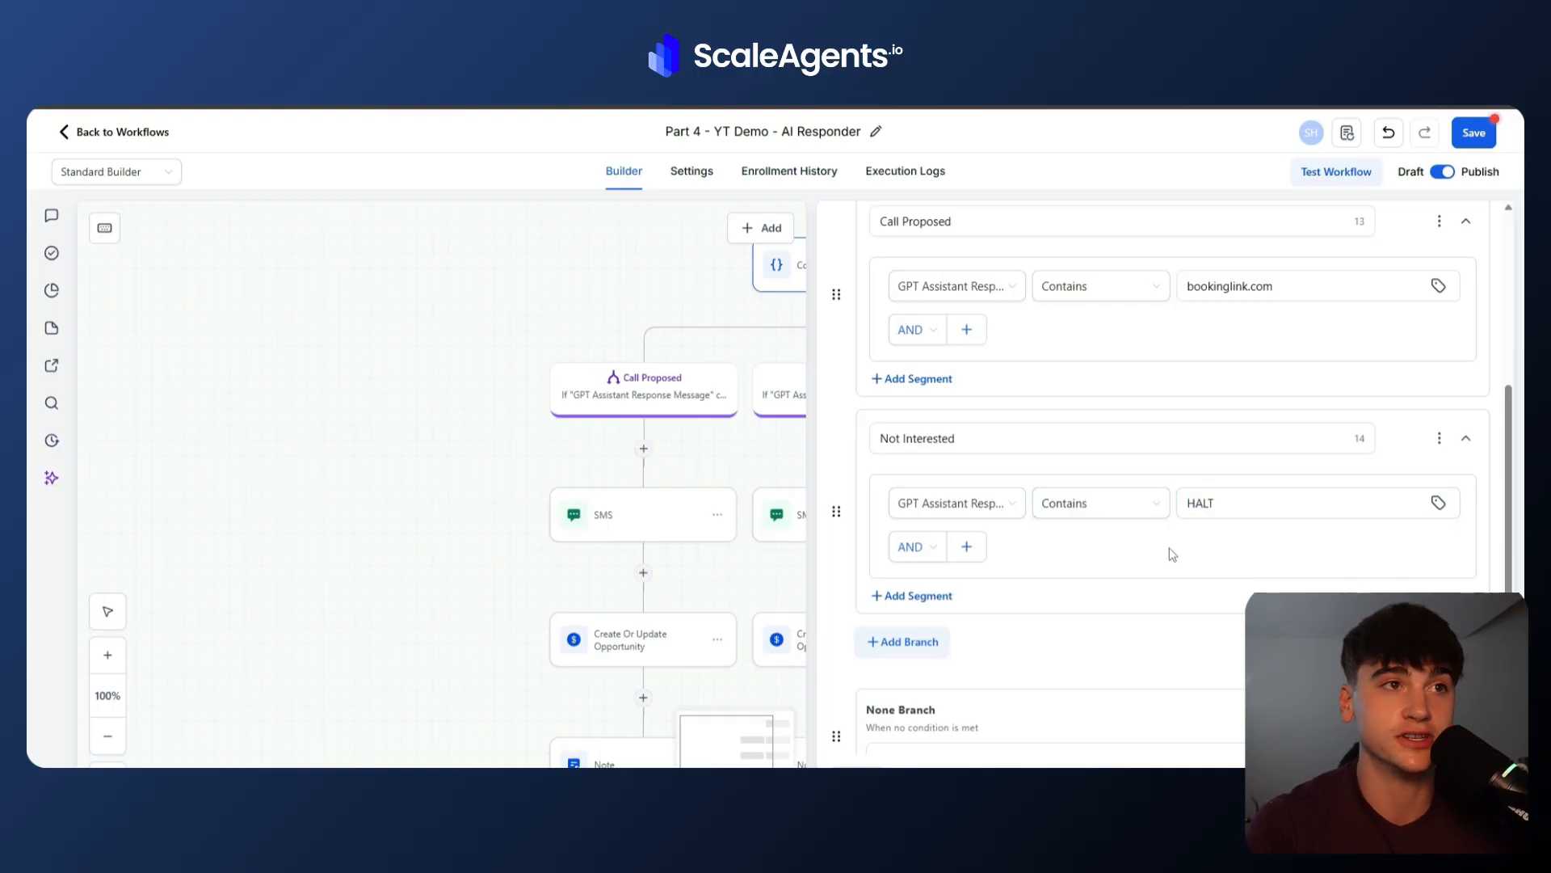
click(758, 414)
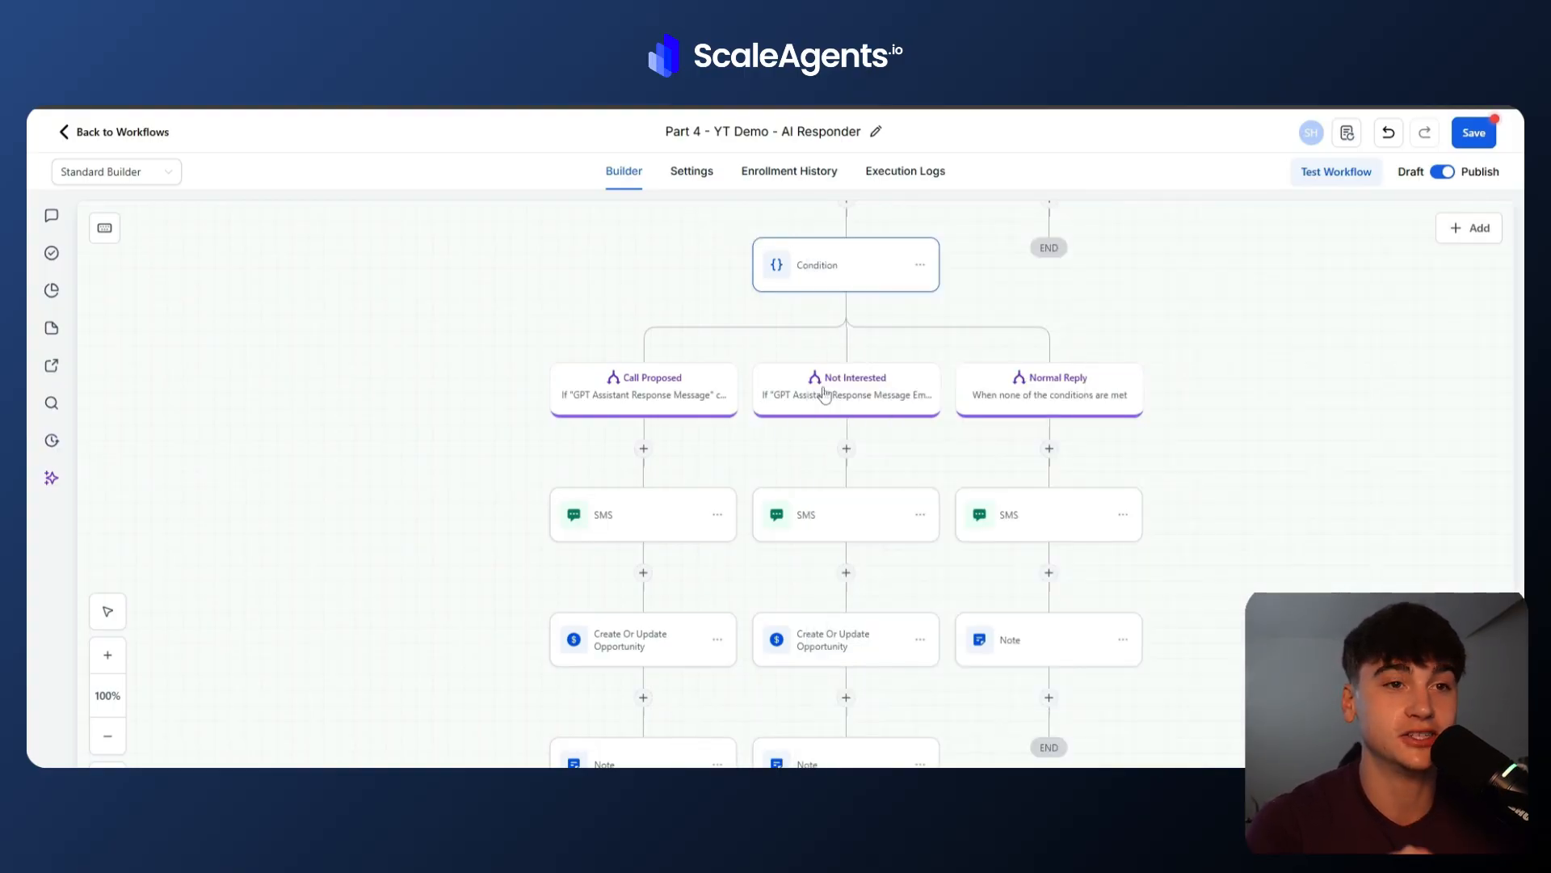
Delete the SMS action from the Not Interested branch.
click(826, 532)
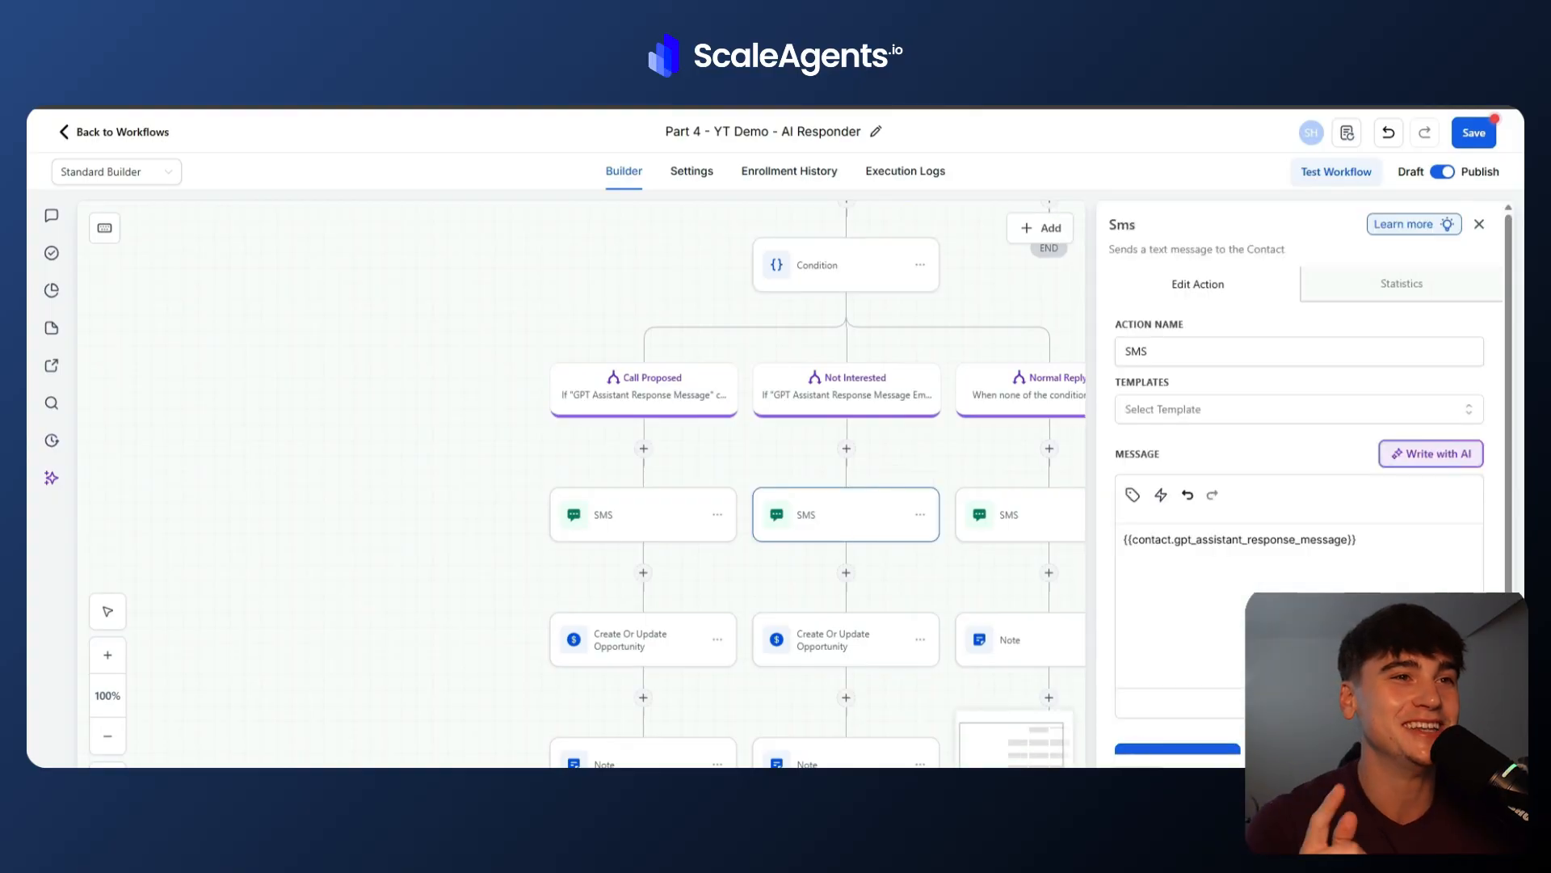
key(Delete)
click(941, 512)
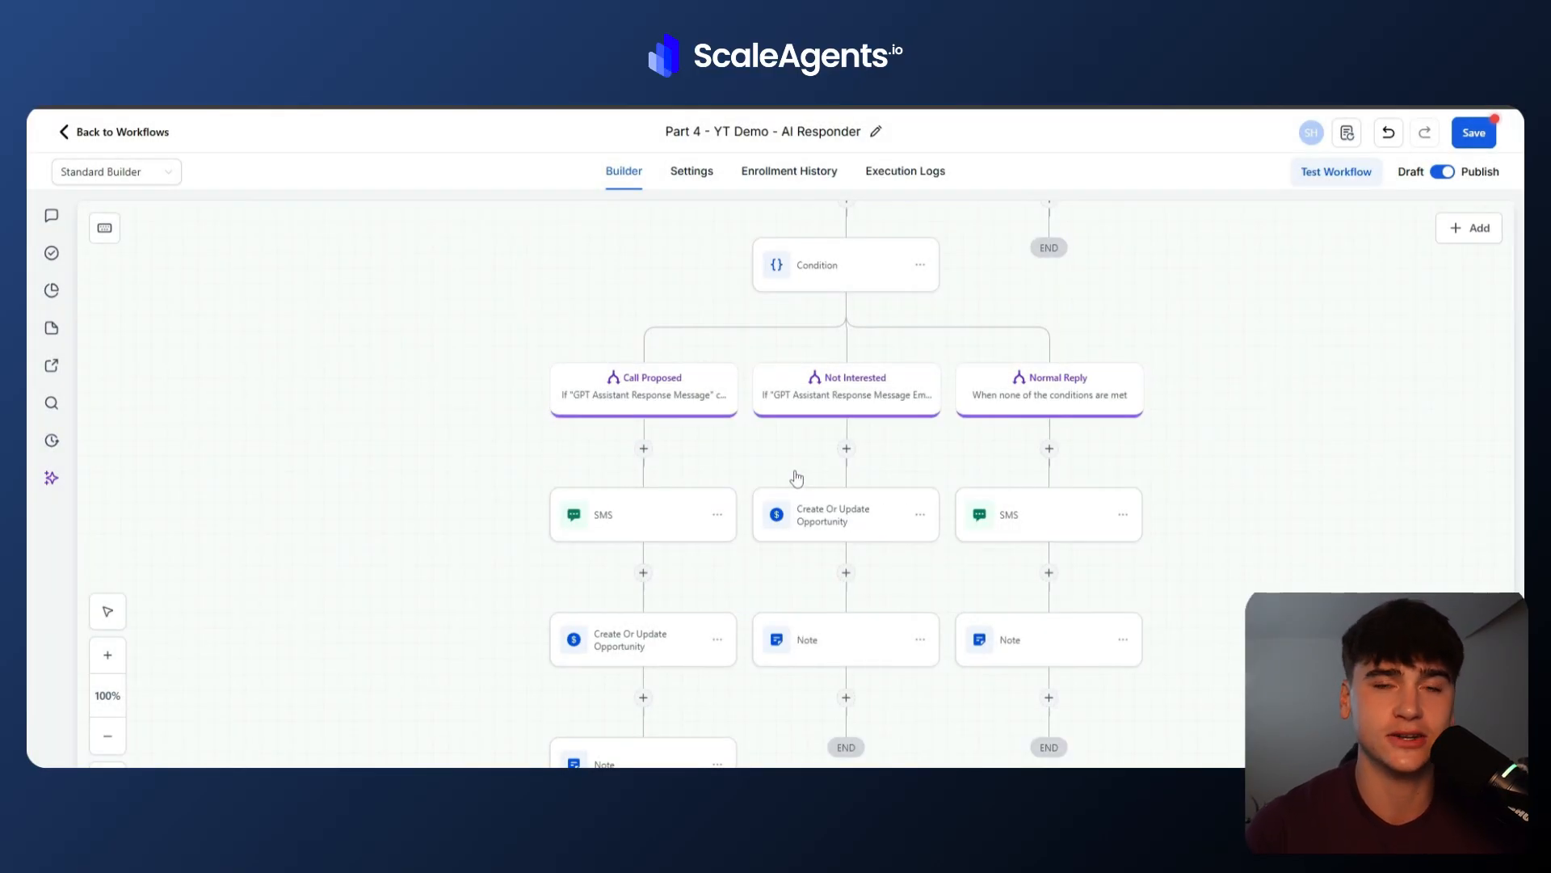
Review the Not Interested branch's opportunity pipeline stage and its Note content, then close the panel.
scroll(796, 478, down, 1)
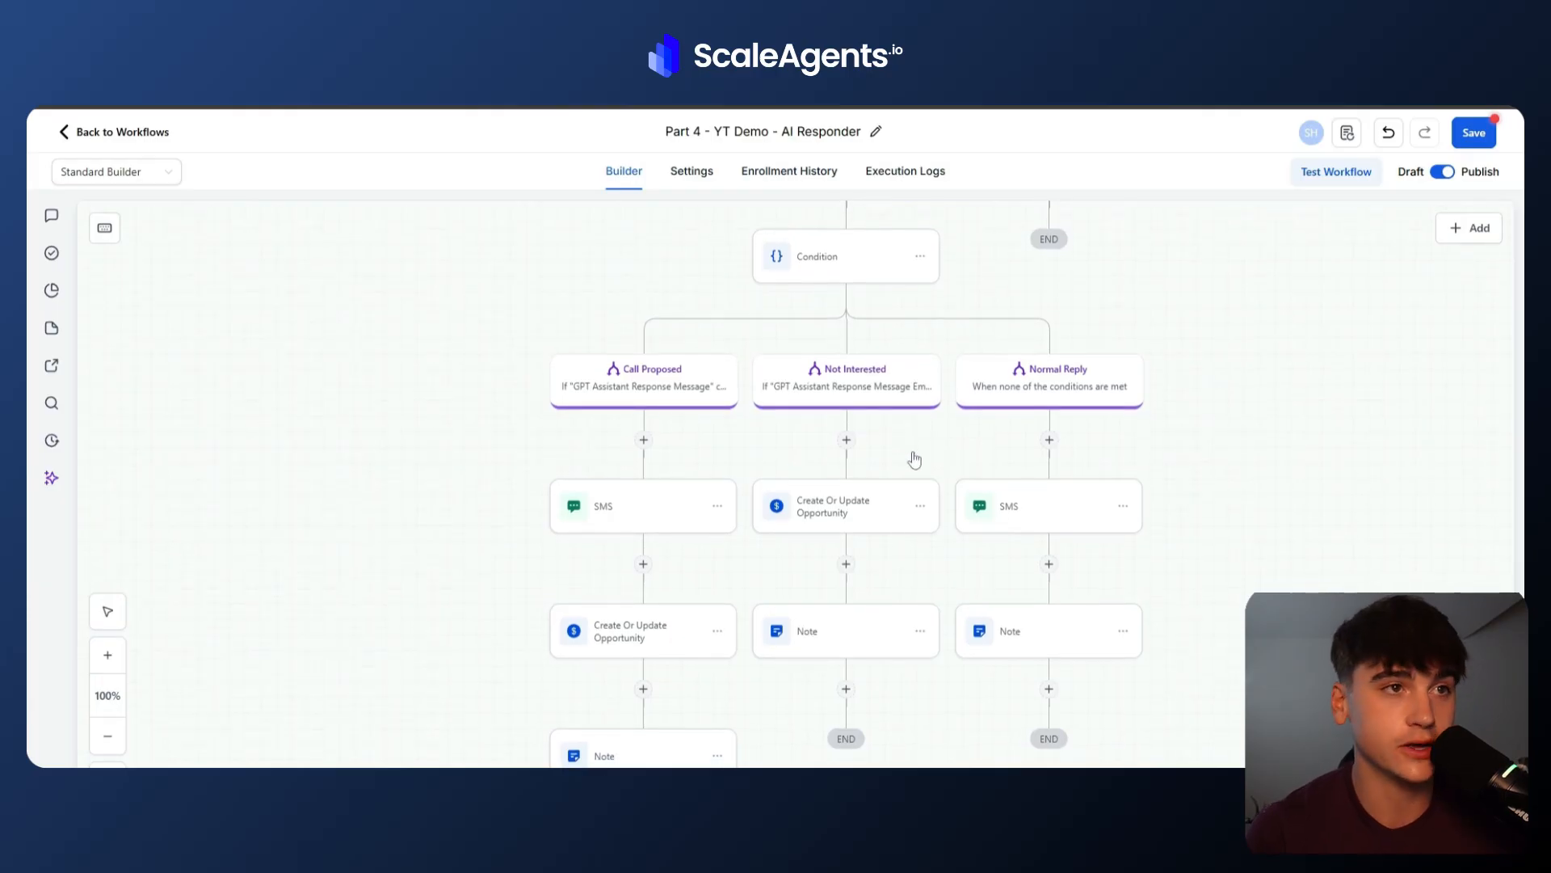
click(813, 518)
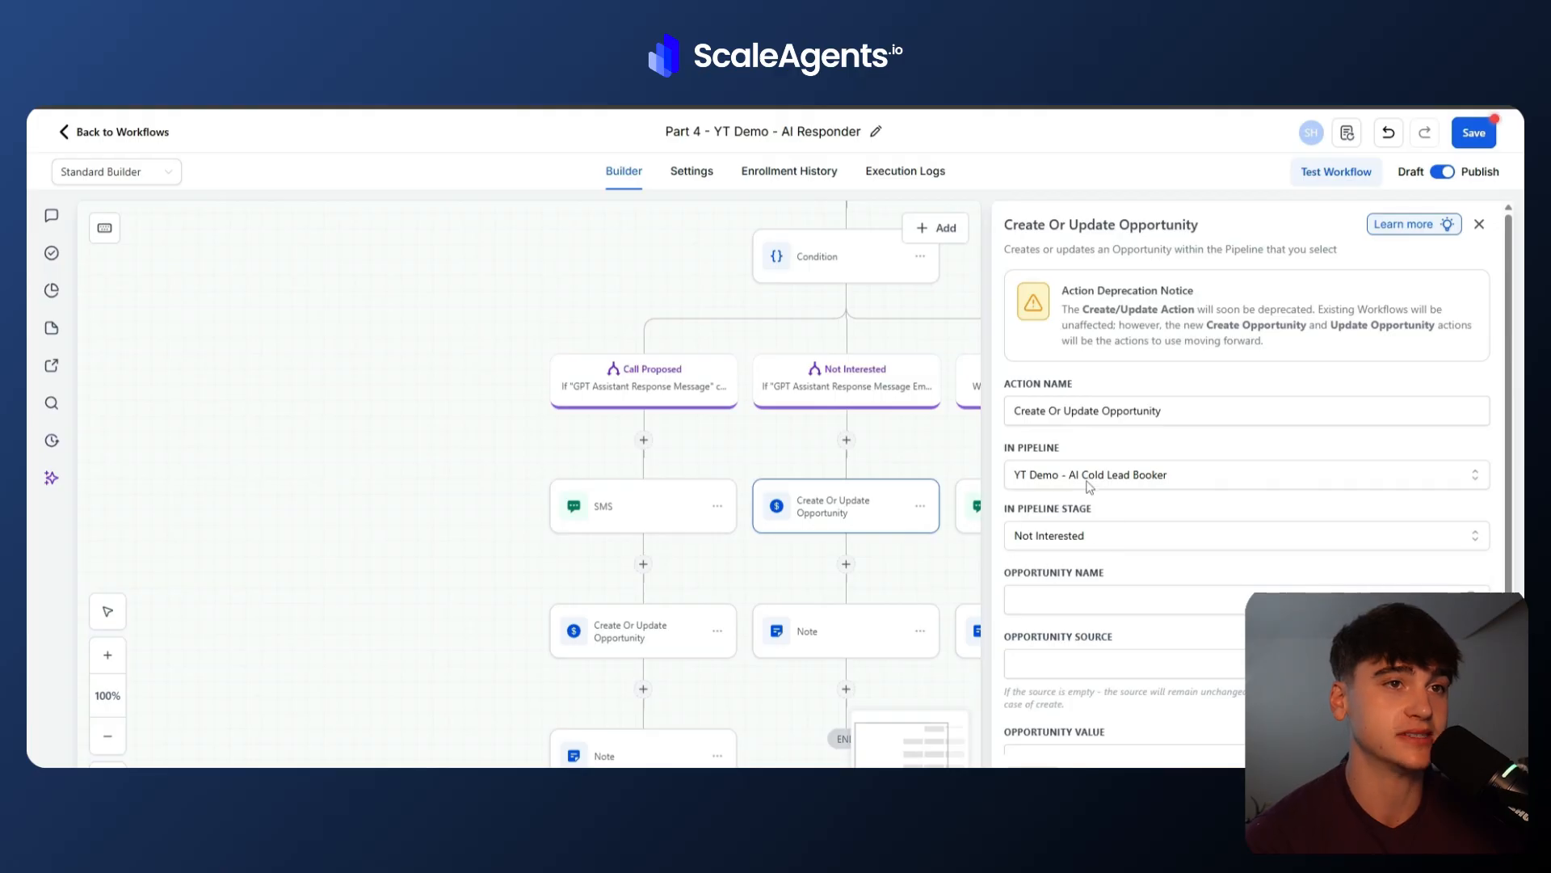
click(1072, 536)
click(1072, 541)
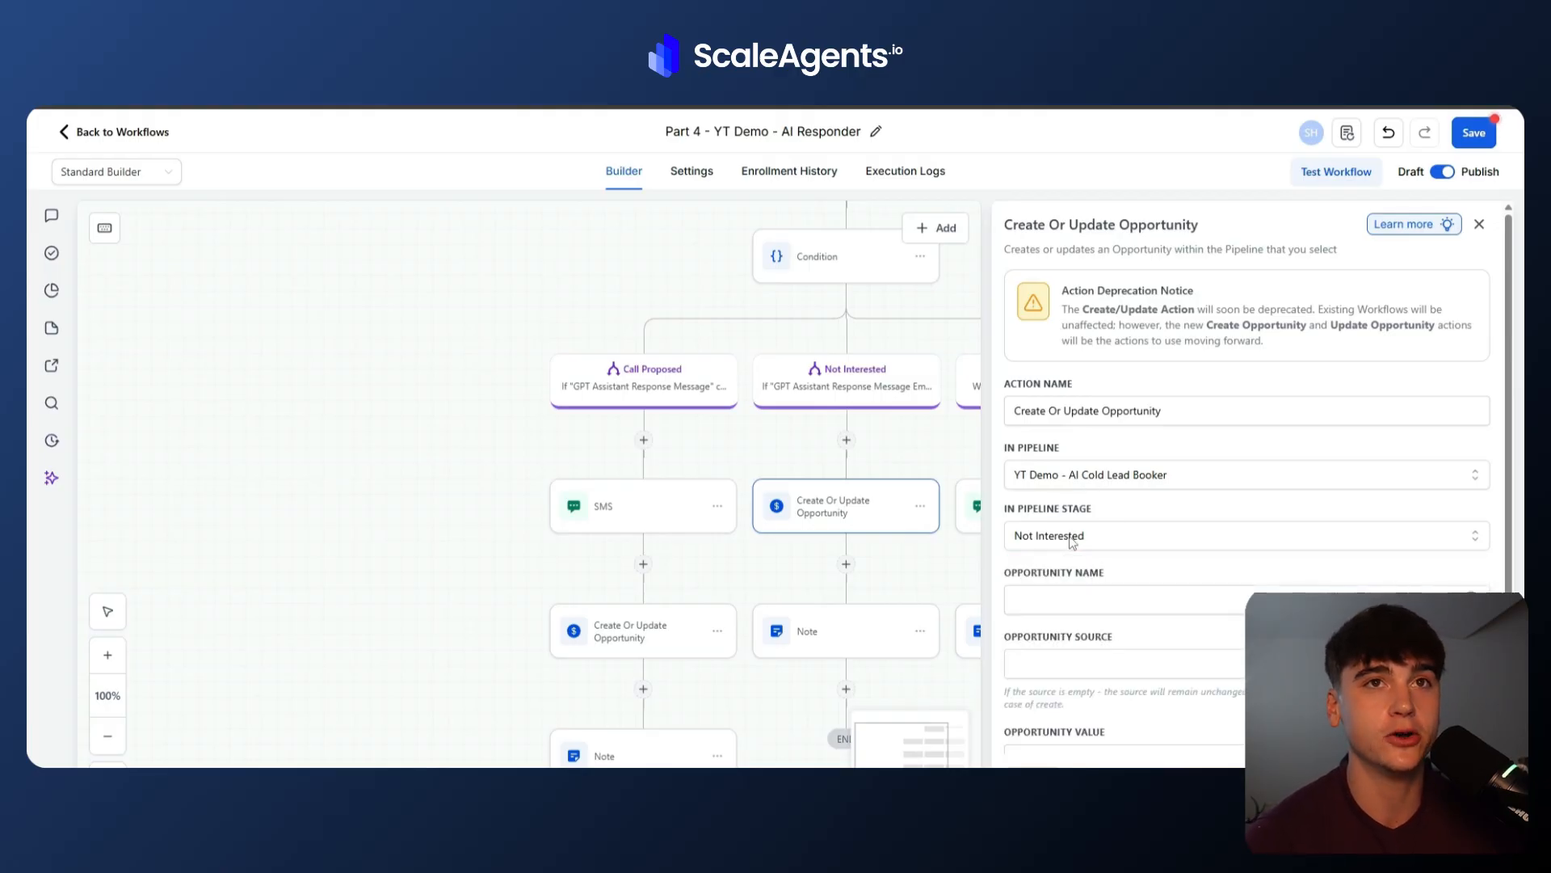
click(860, 646)
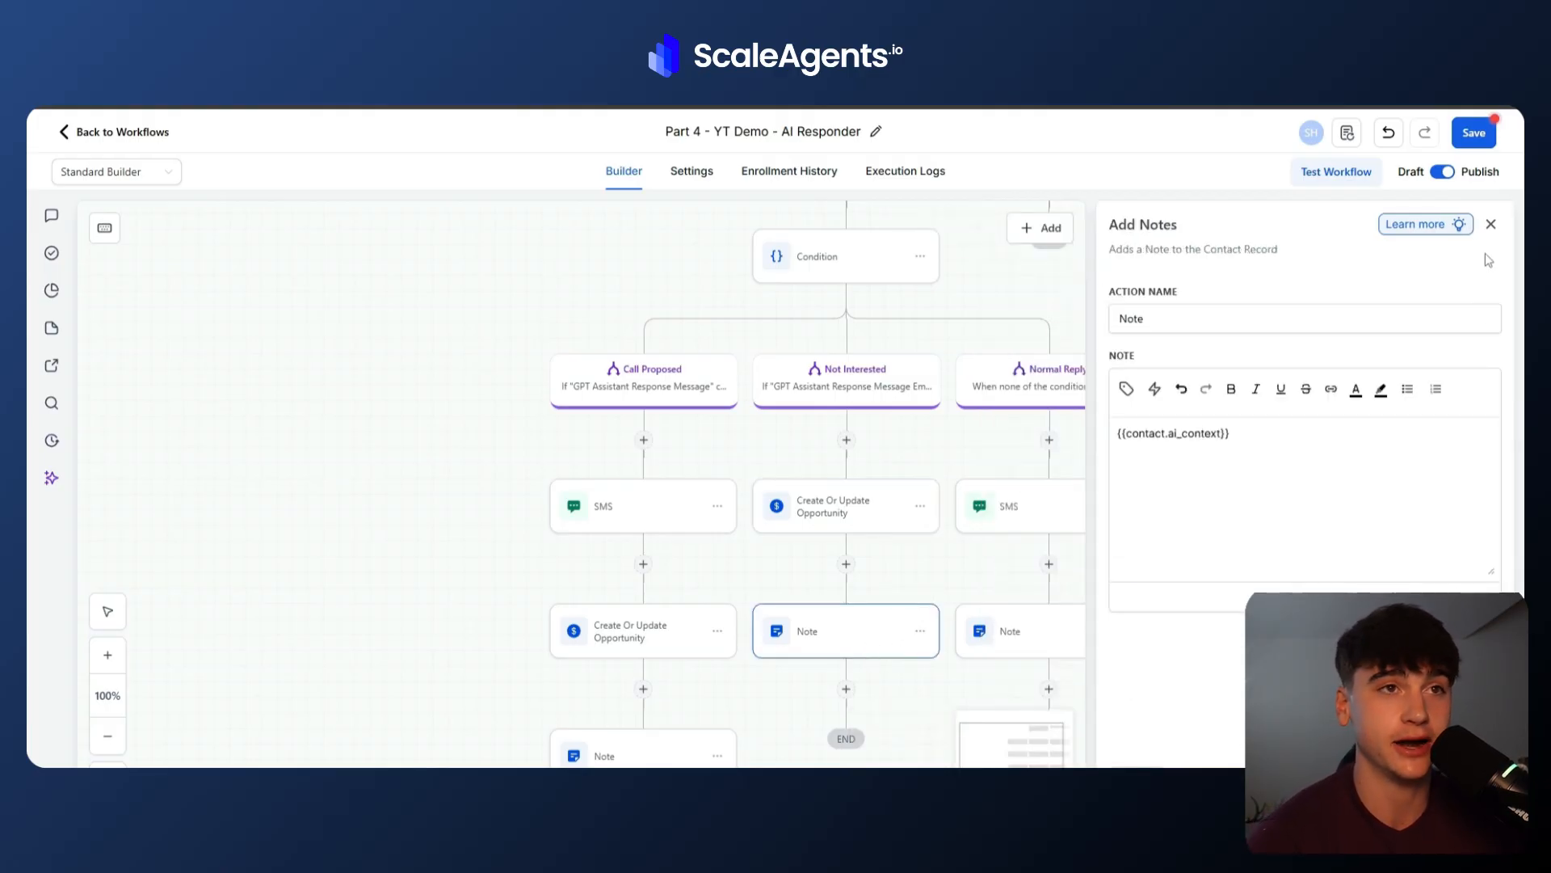
click(1491, 224)
Review the Condition branches again, then inspect the Normal Reply branch's SMS message and Note content.
scroll(1137, 472, right, 1)
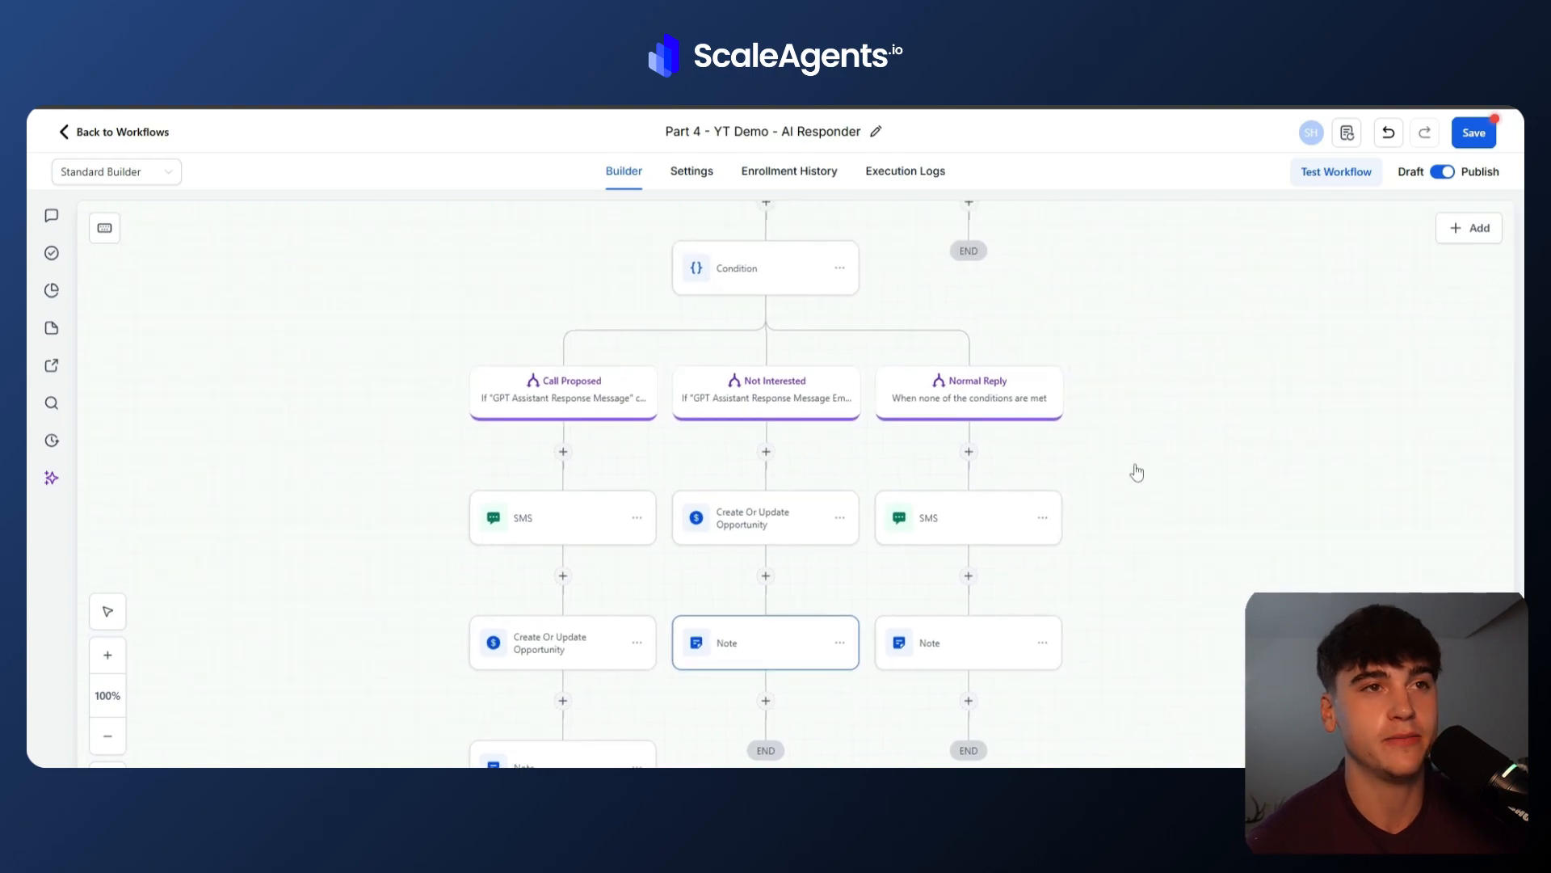
scroll(1137, 472, up, 1)
click(884, 500)
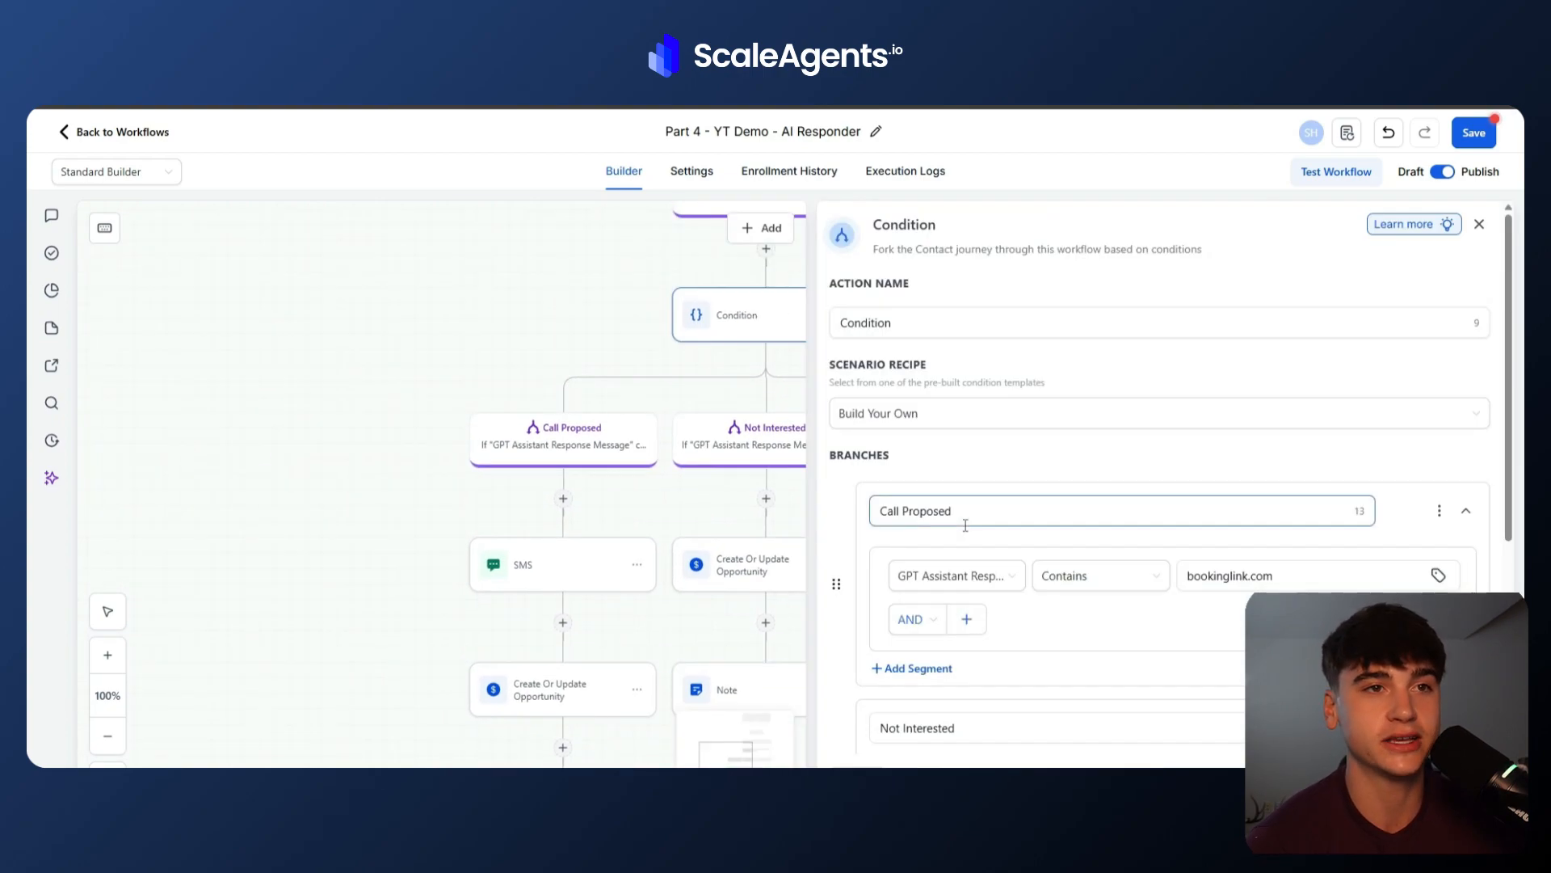
scroll(966, 526, down, 3)
scroll(1153, 437, down, 2)
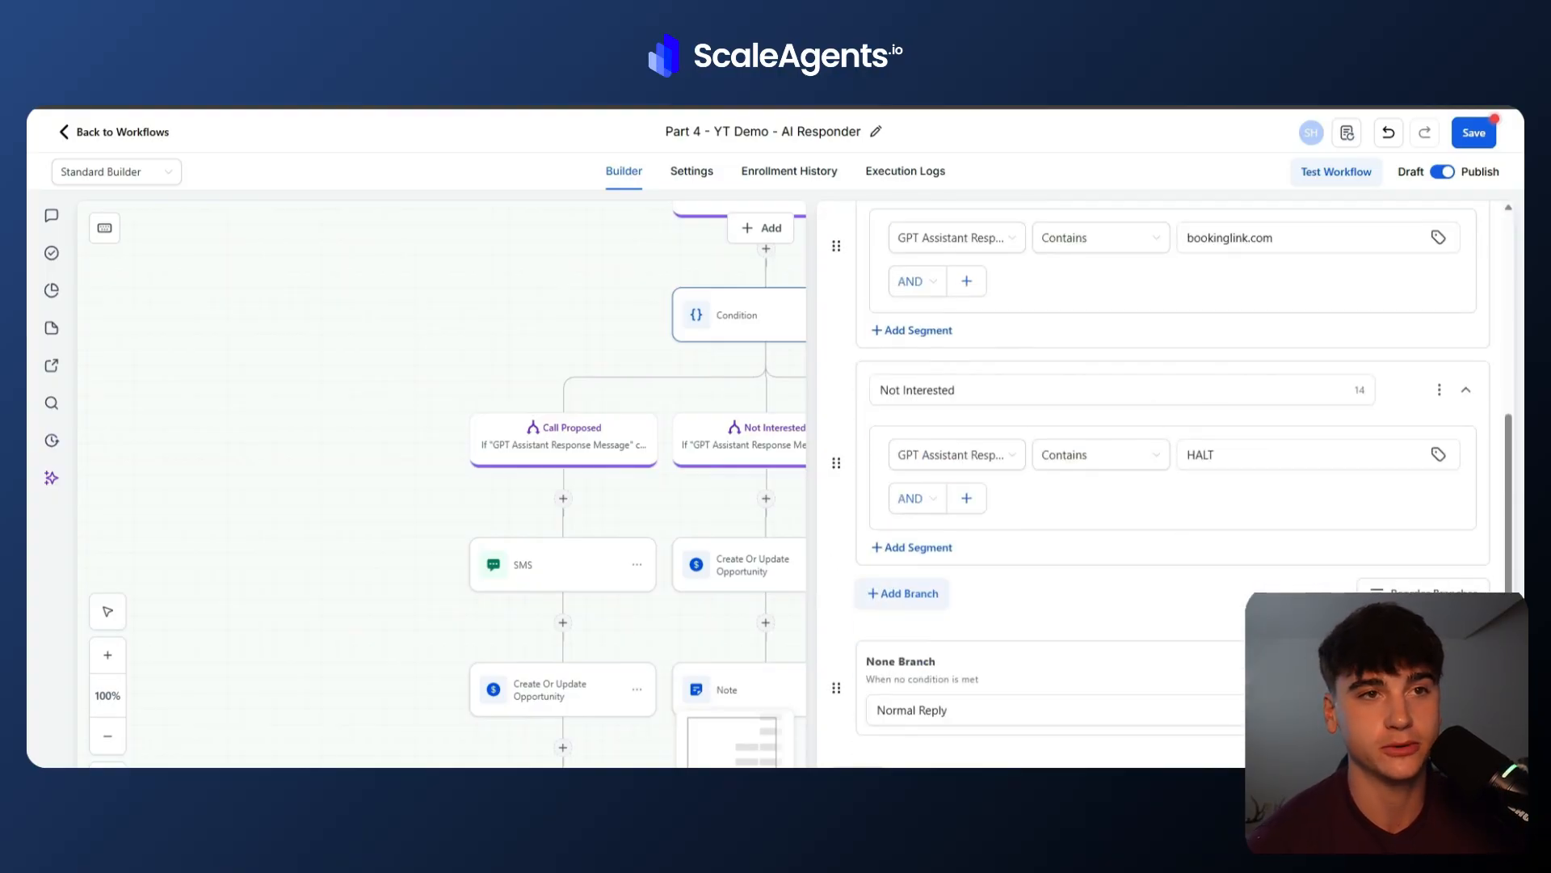
click(860, 769)
click(934, 581)
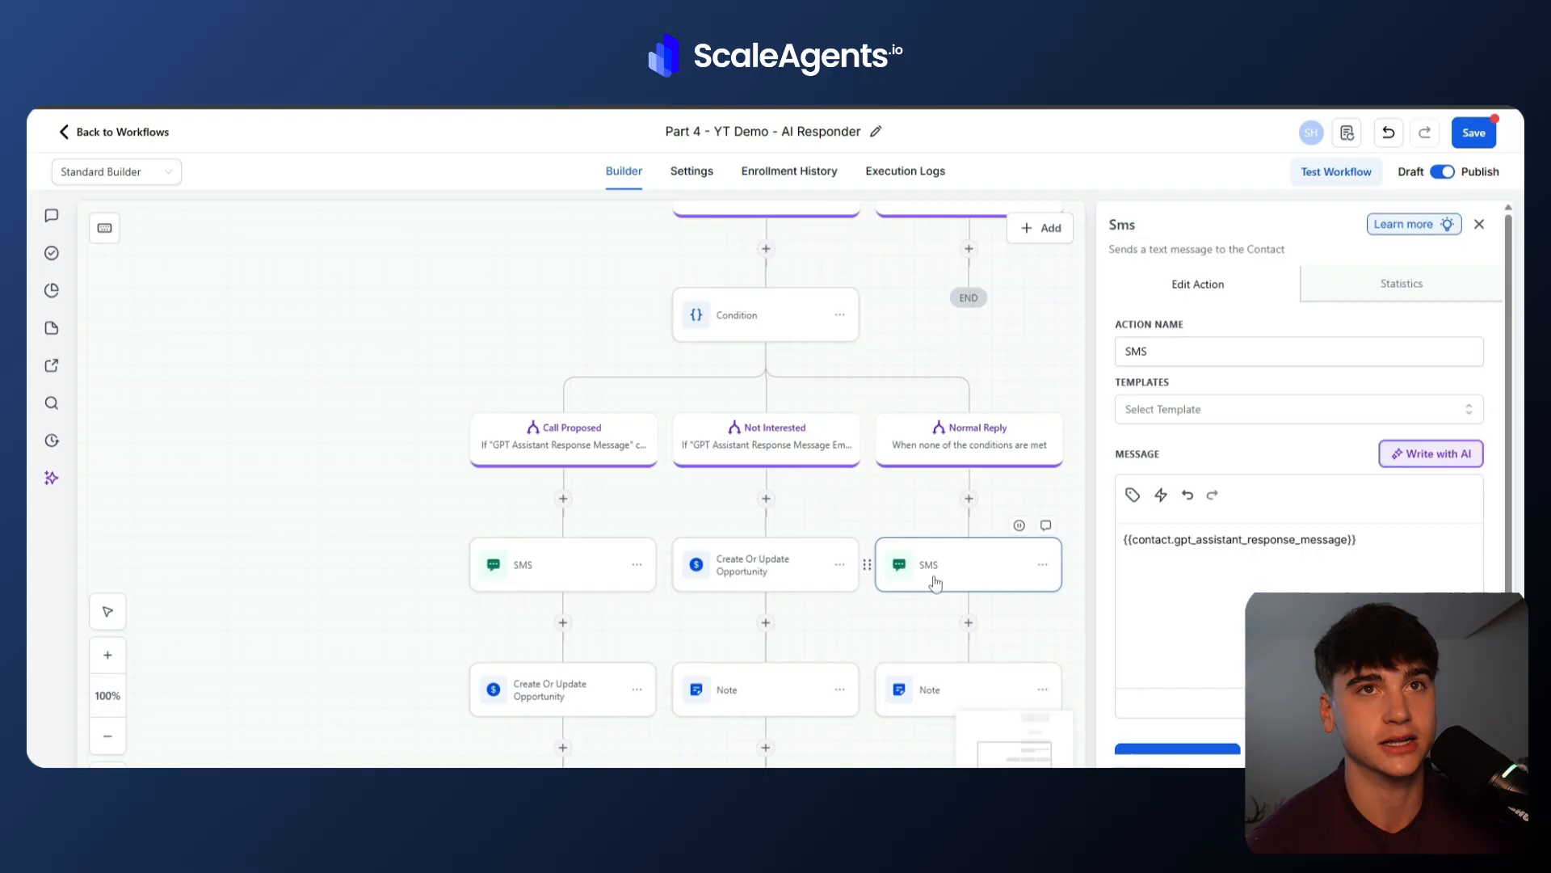
click(906, 712)
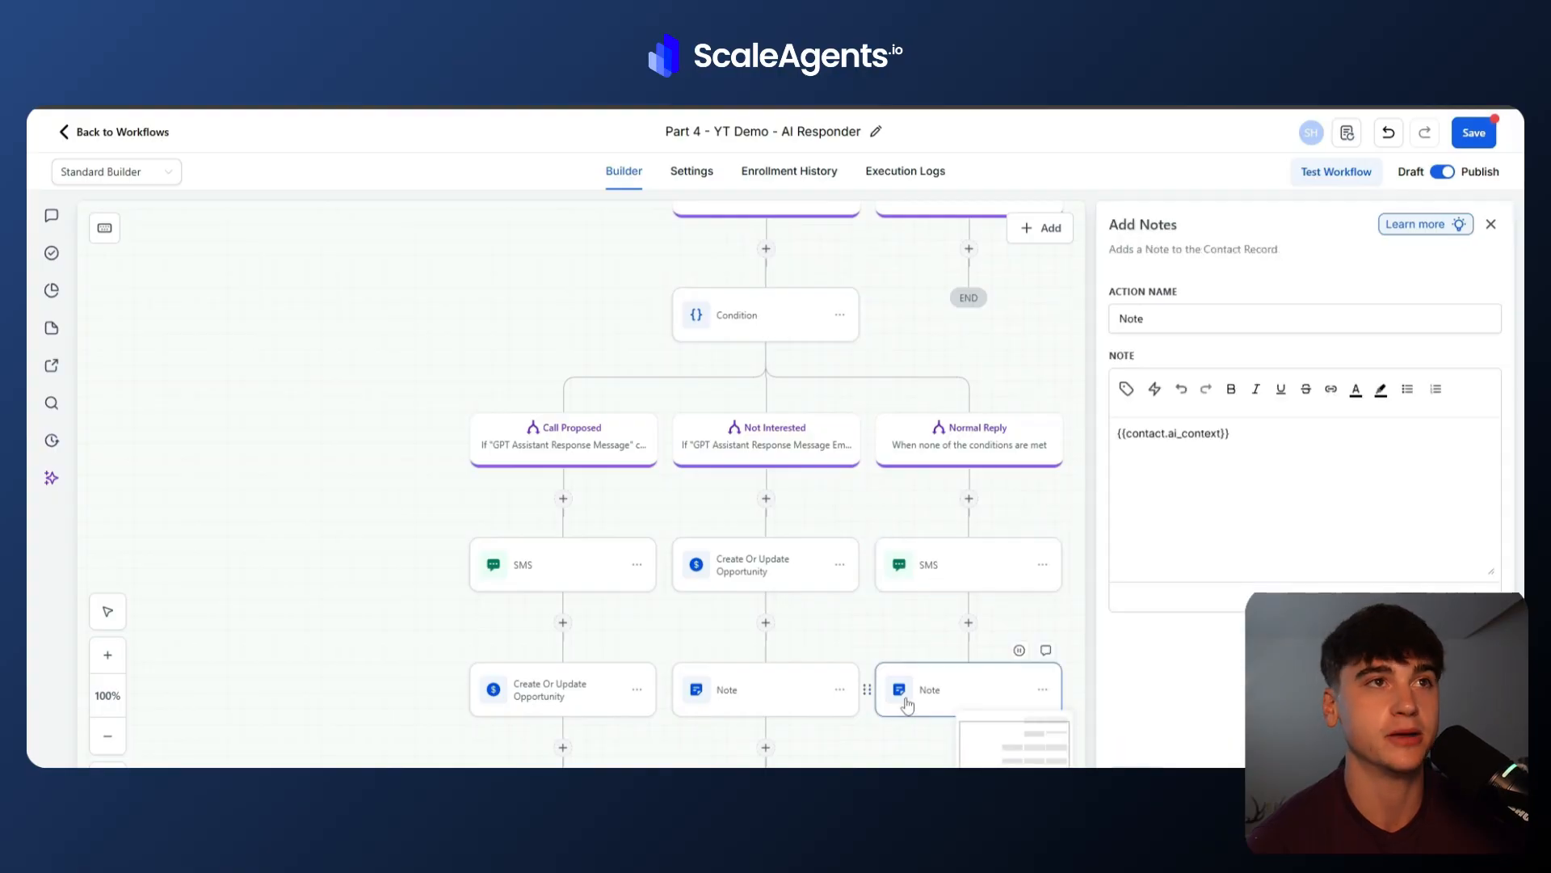
Save the AI Responder workflow.
click(1476, 134)
scroll(931, 338, up, 1)
scroll(934, 343, down, 3)
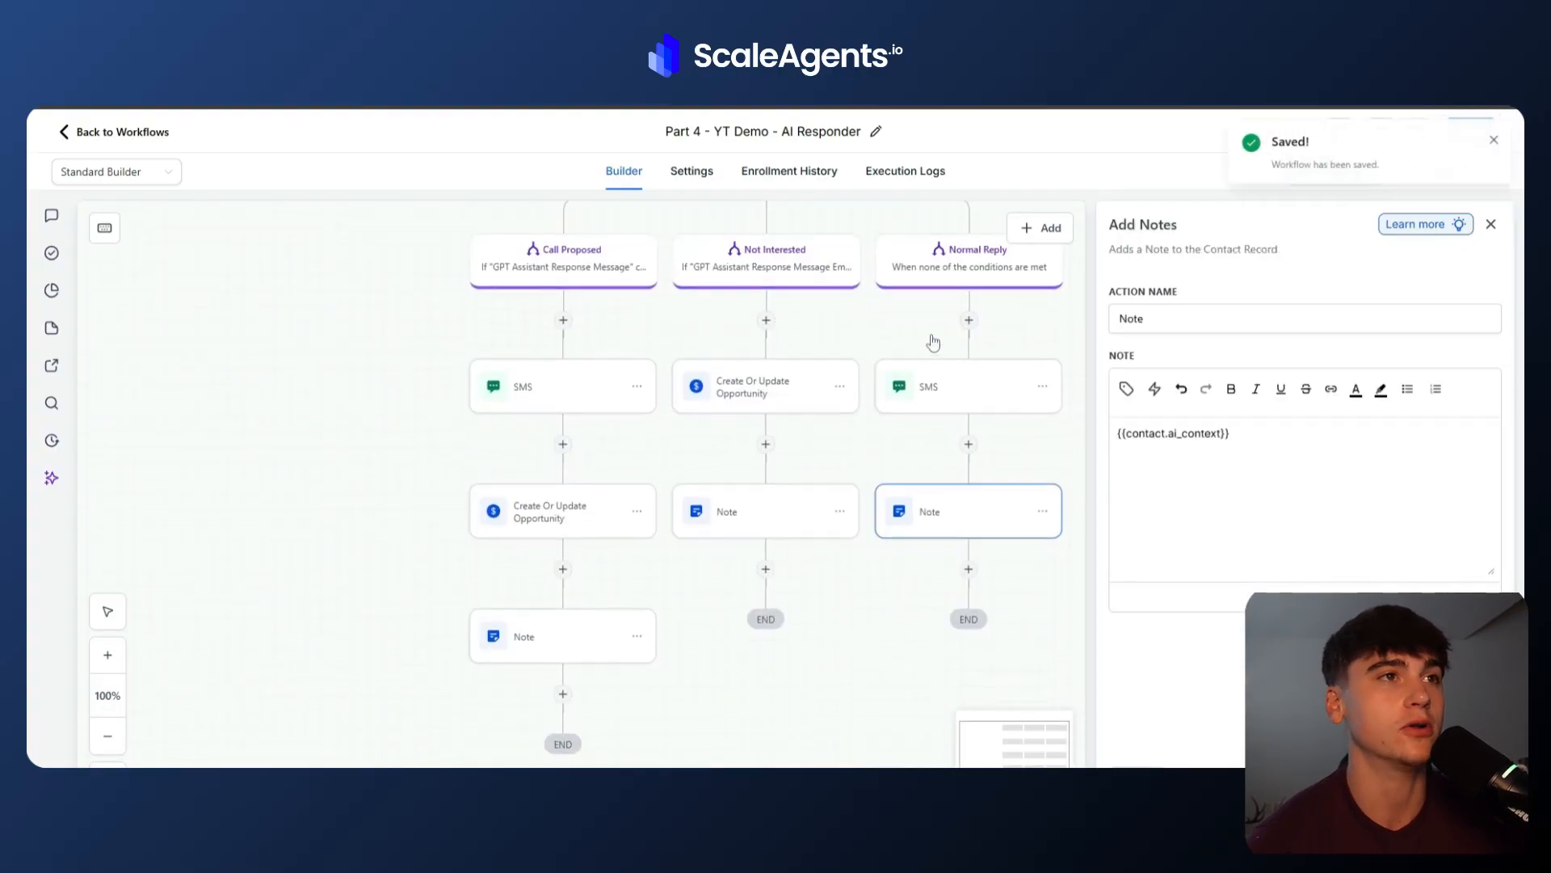
scroll(930, 341, up, 8)
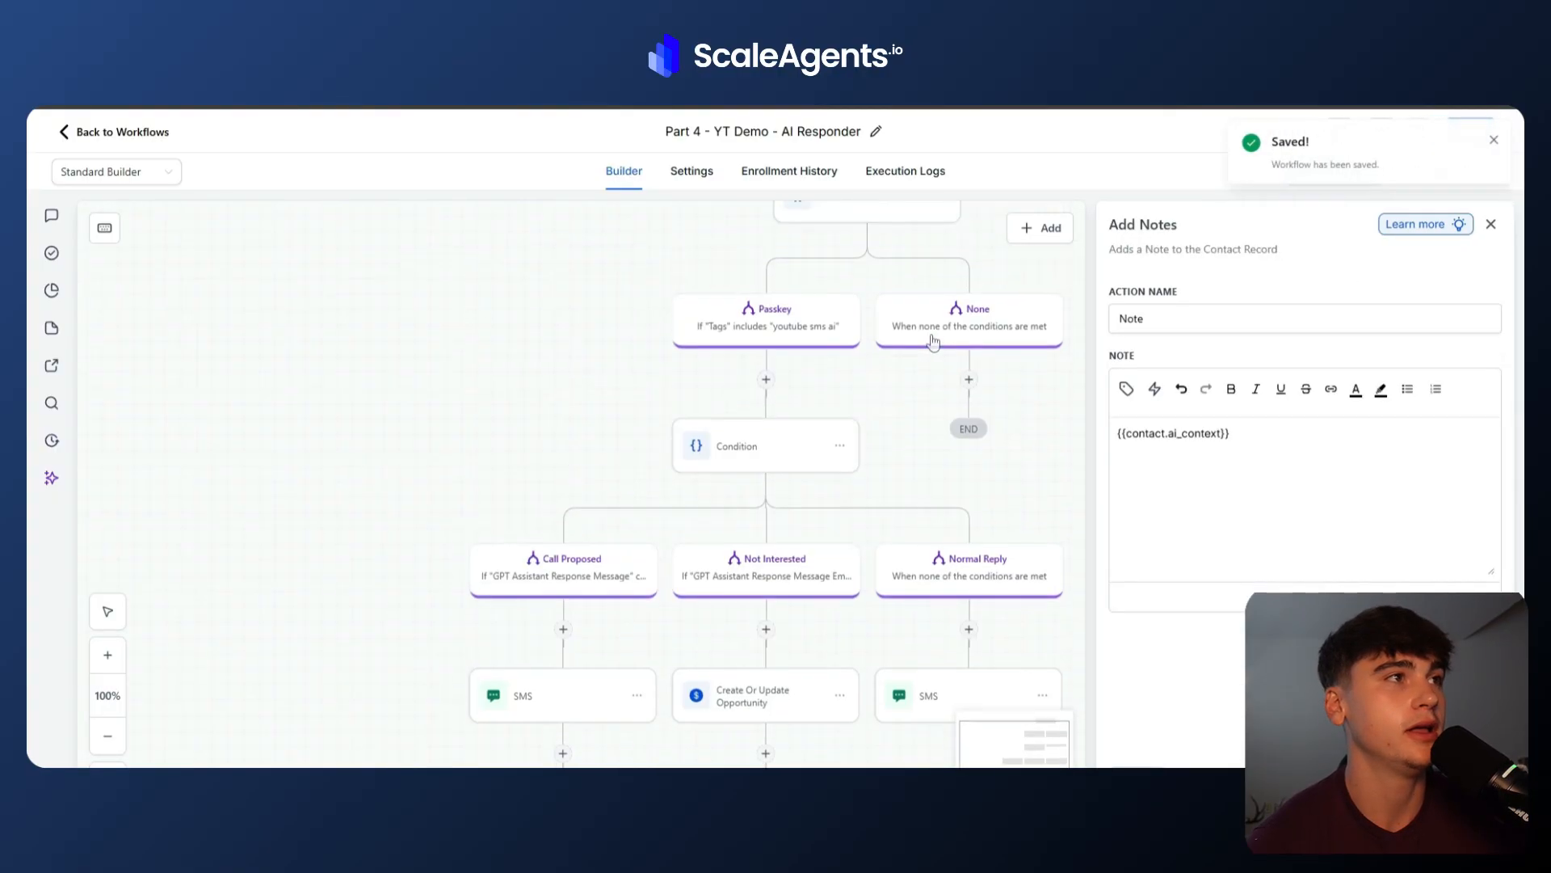
Open the Part 5 - YT Demo - Call Booked workflow and review its appointment trigger and opportunity stage settings.
click(170, 131)
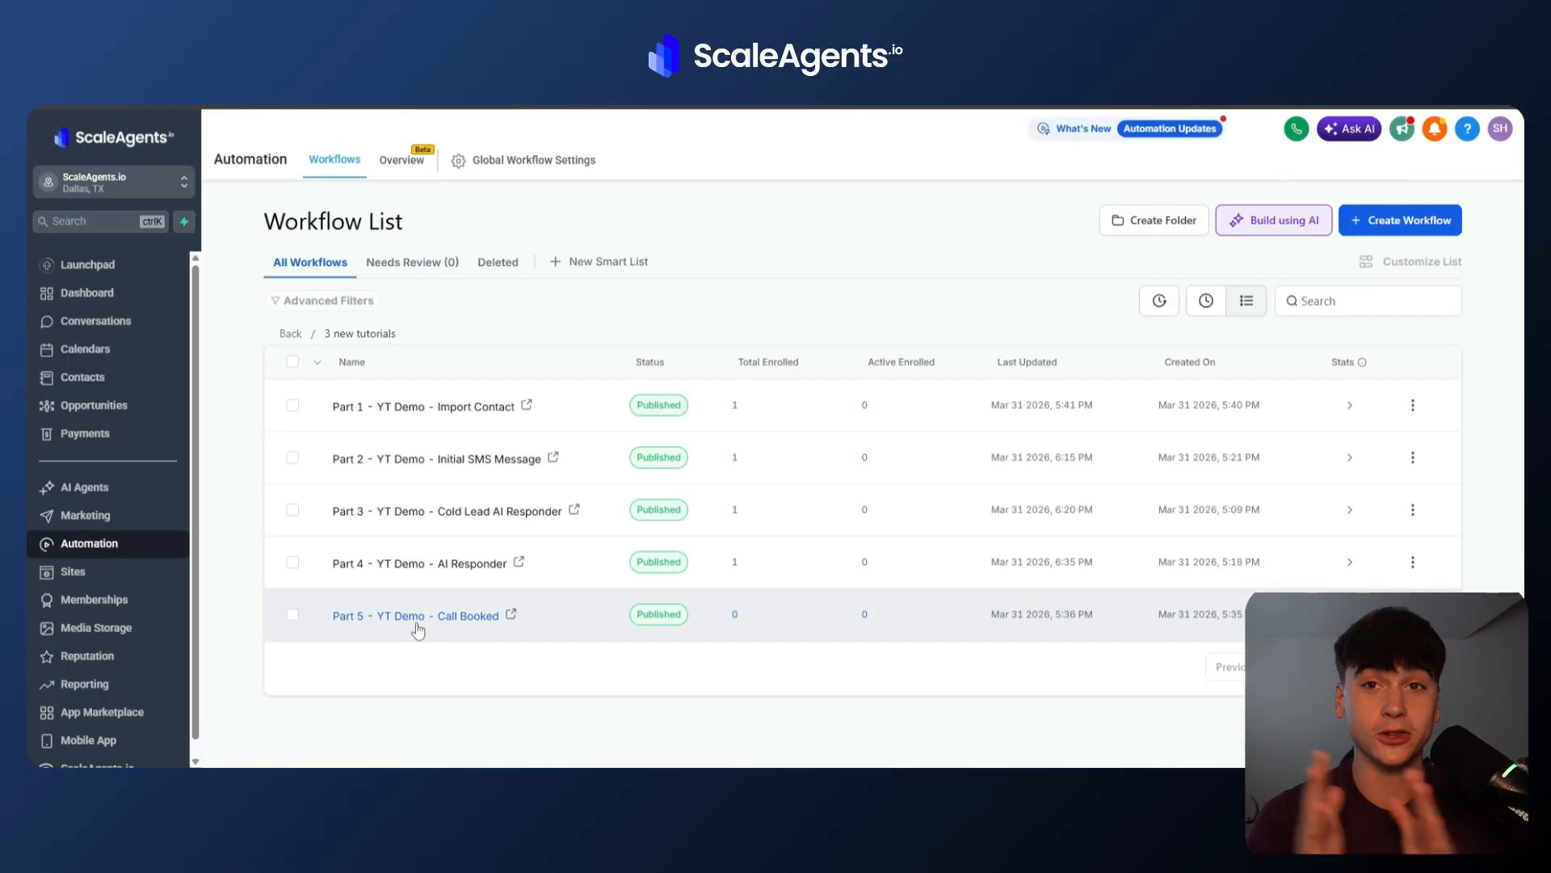
click(418, 621)
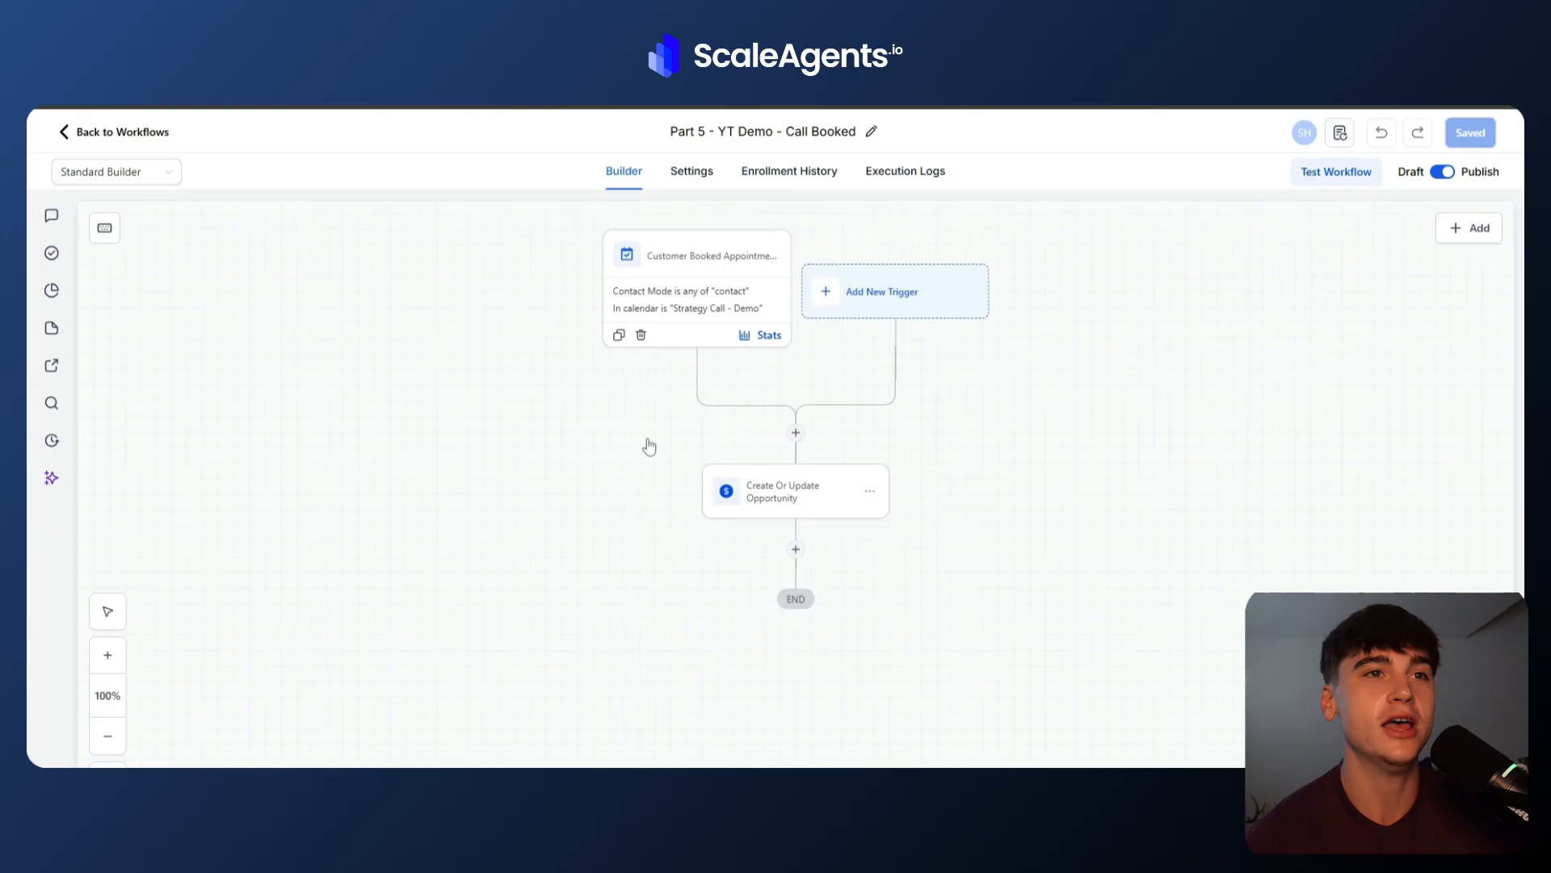
click(728, 277)
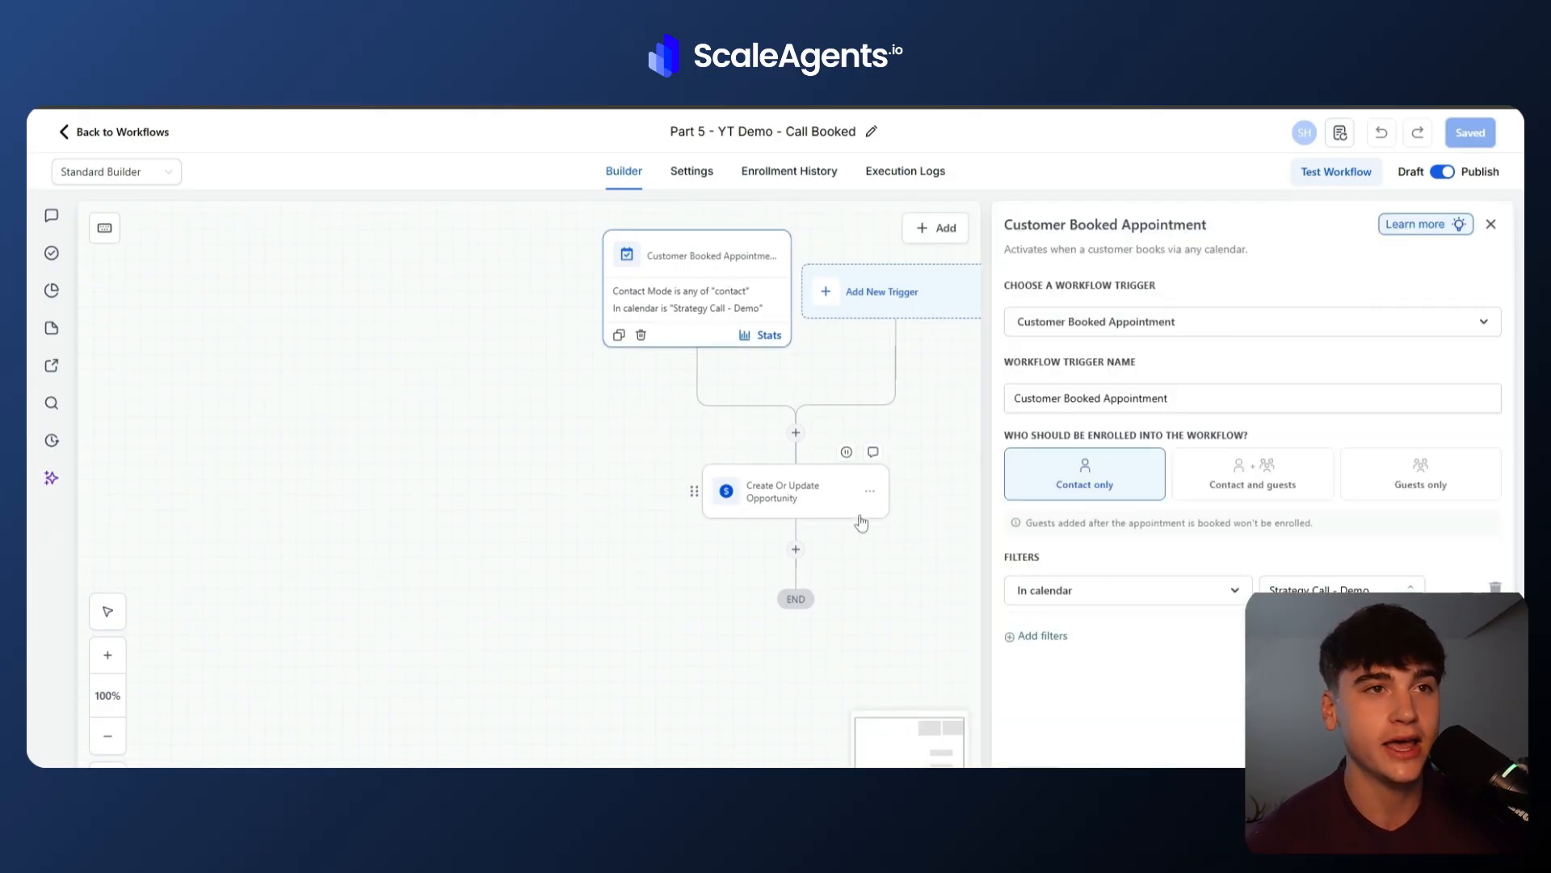
click(814, 497)
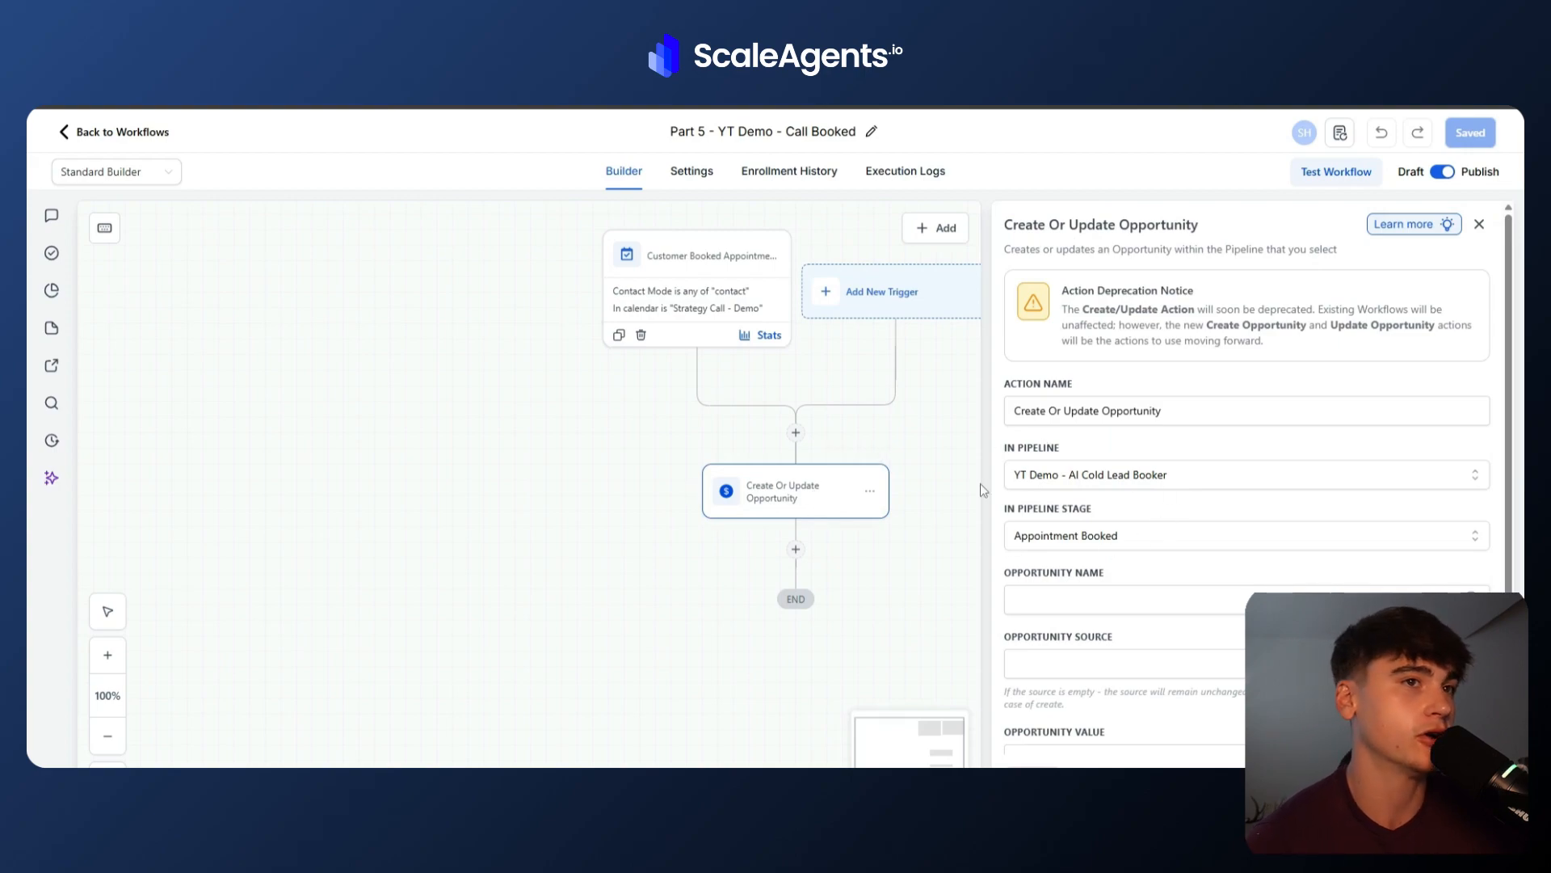
scroll(1223, 477, down, 2)
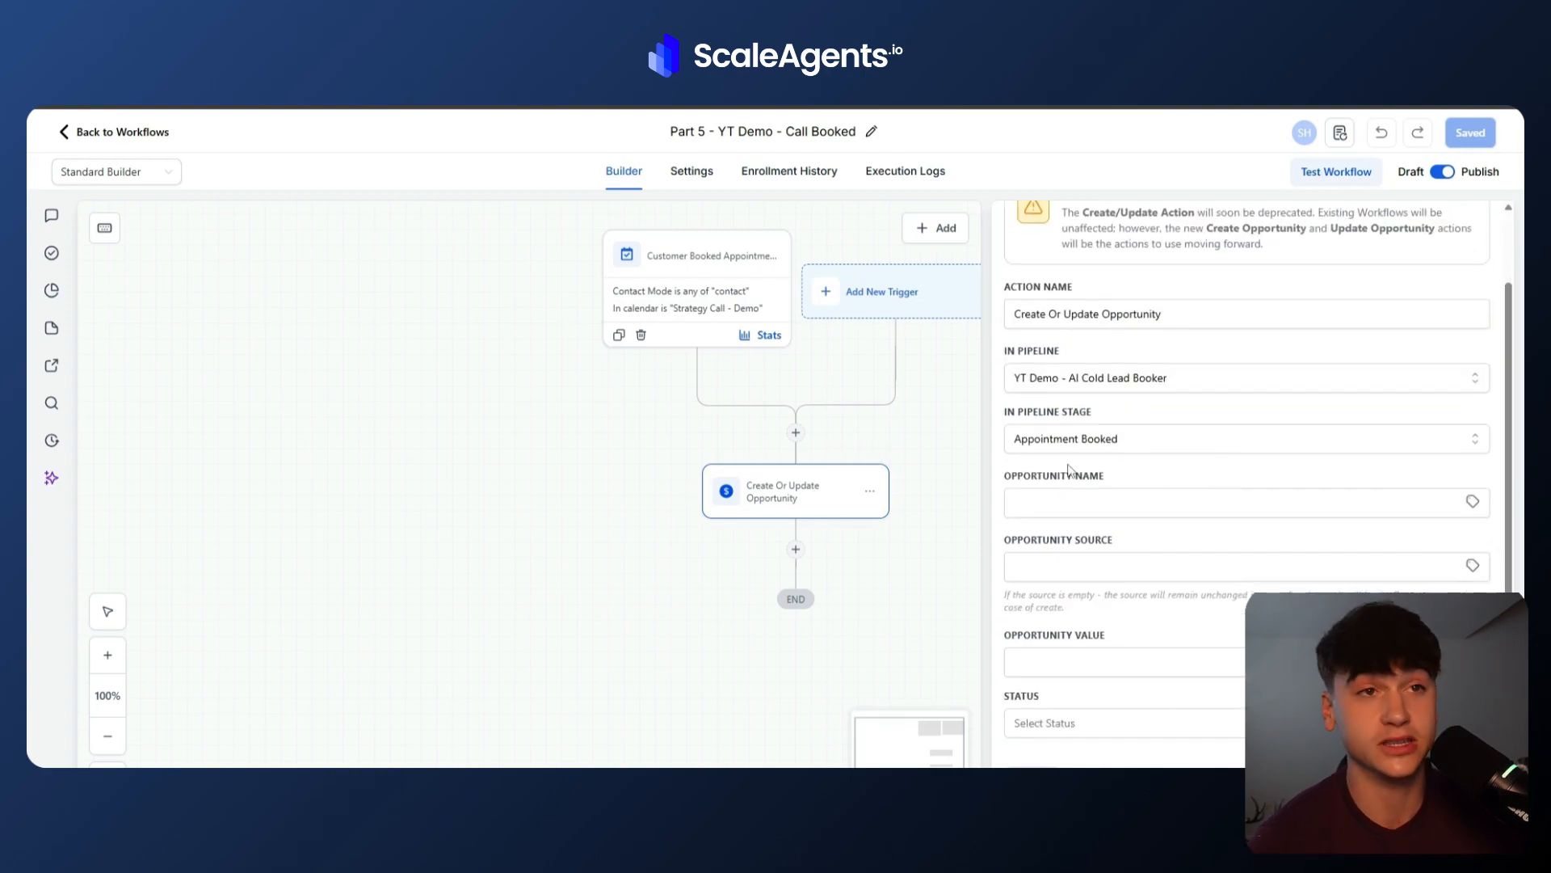
click(1137, 447)
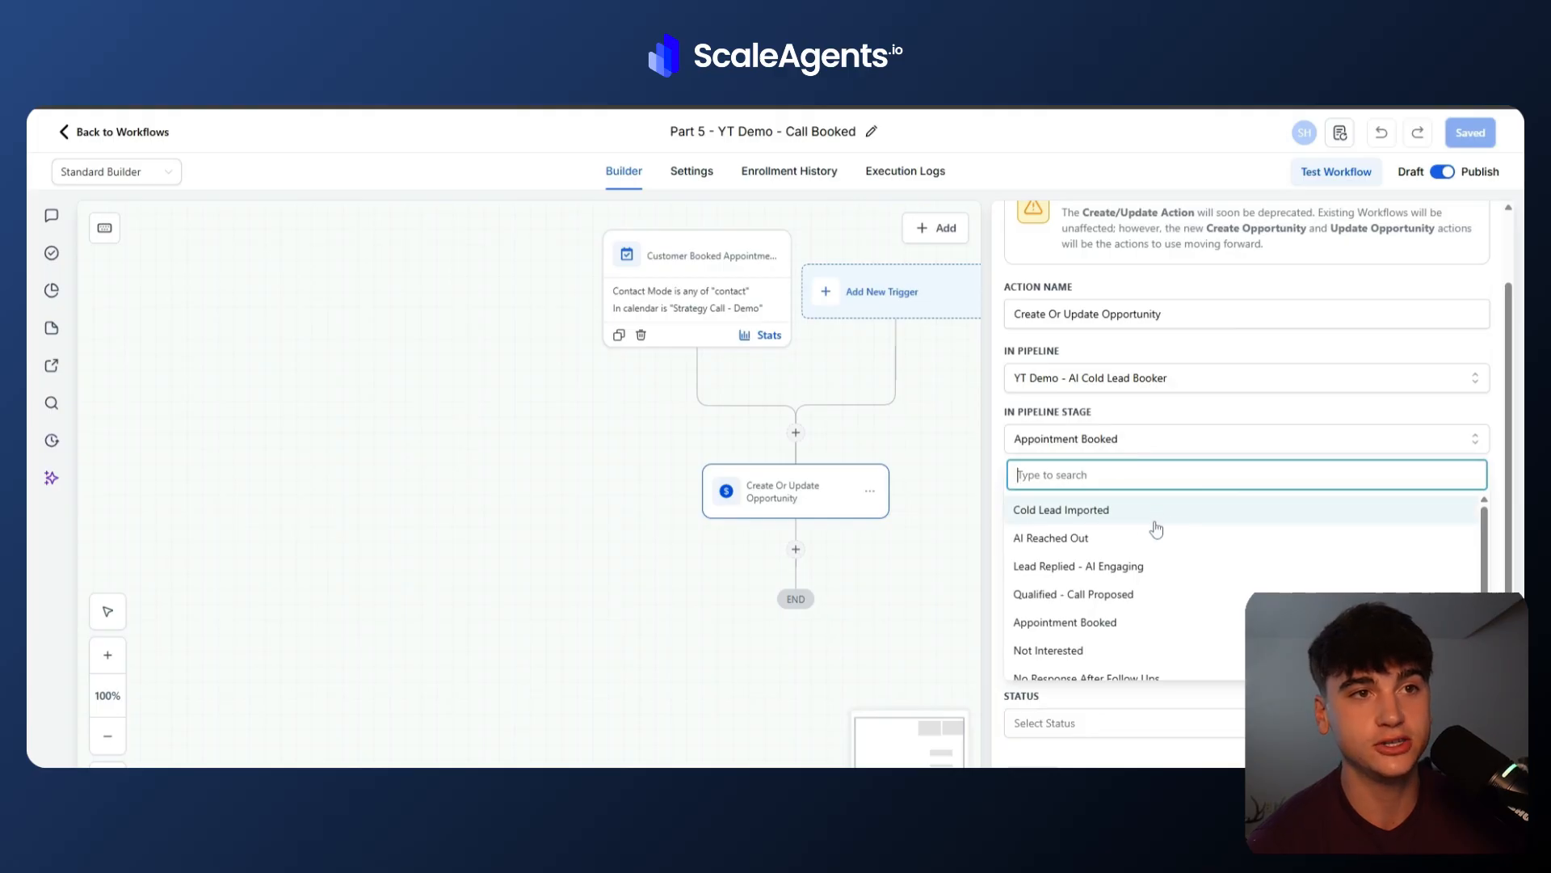
scroll(1150, 641, down, 1)
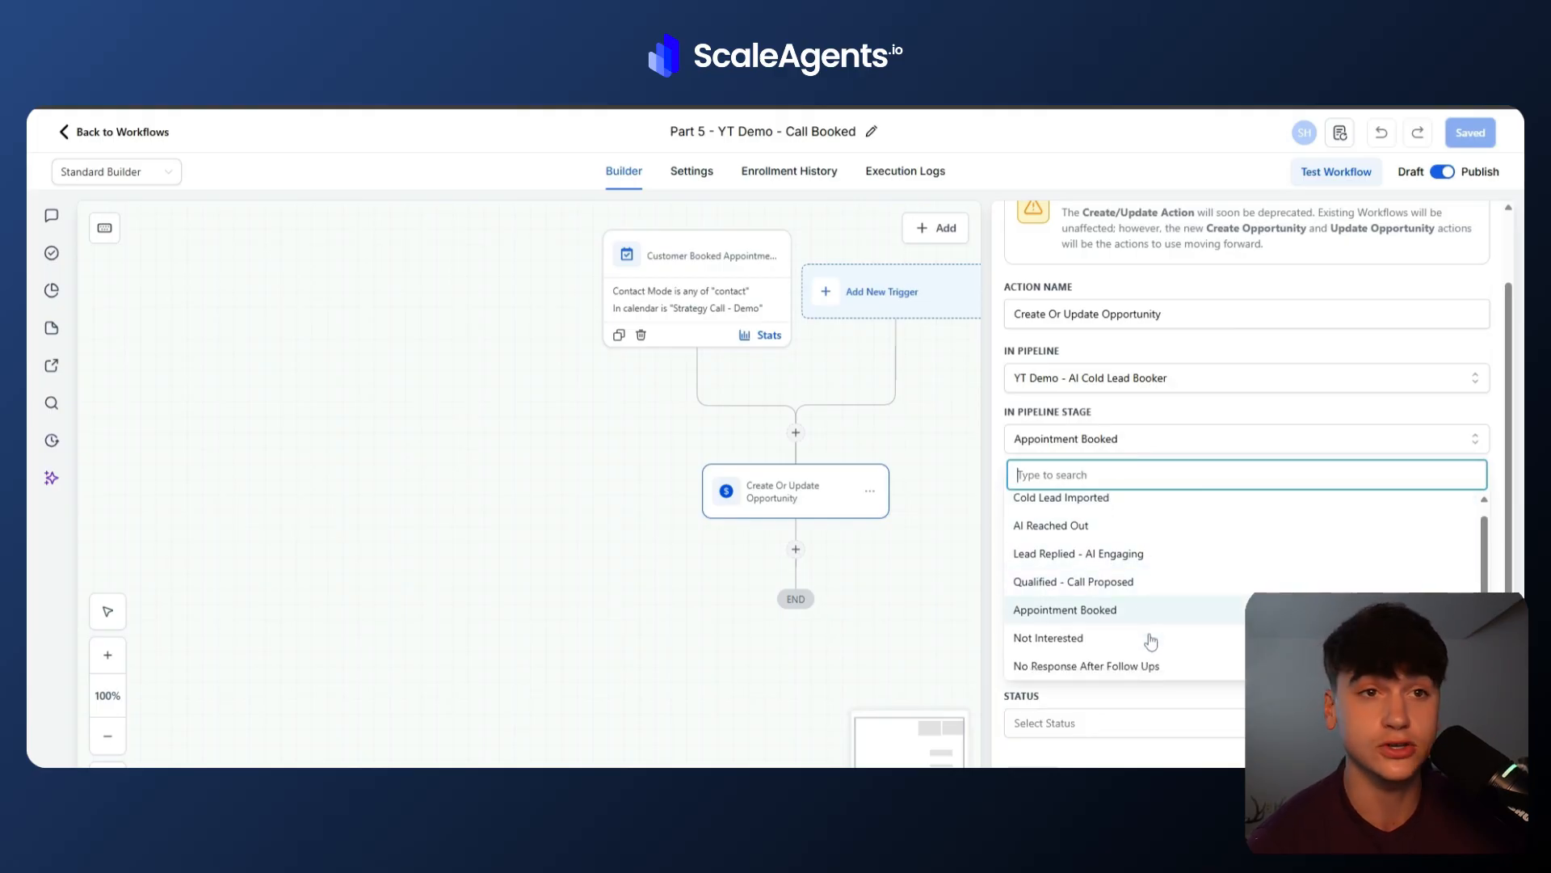
click(1184, 696)
scroll(1184, 697, up, 2)
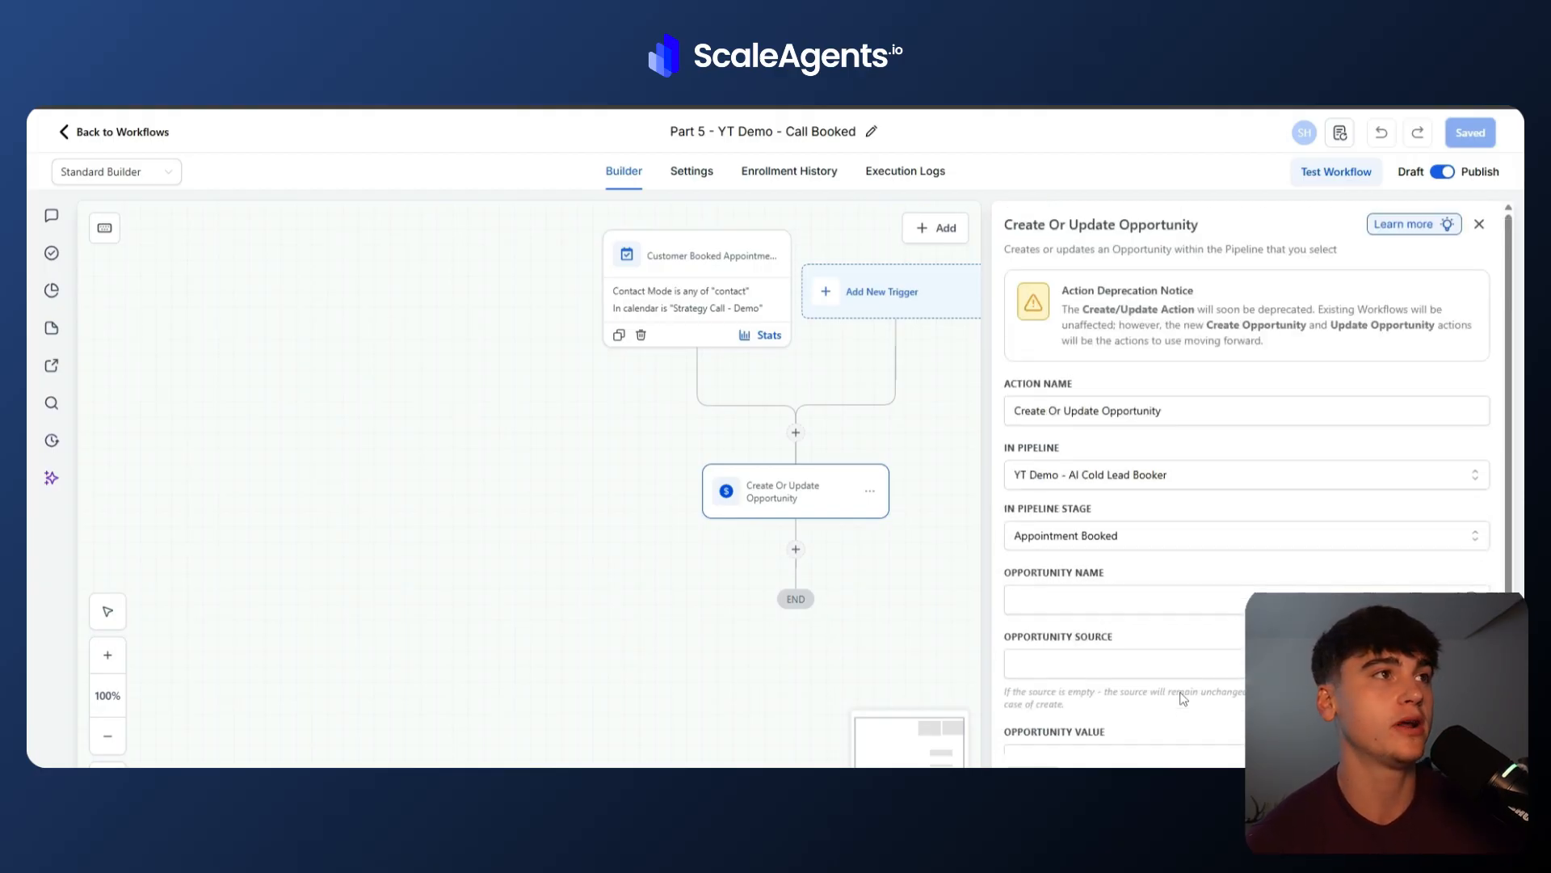
click(1478, 222)
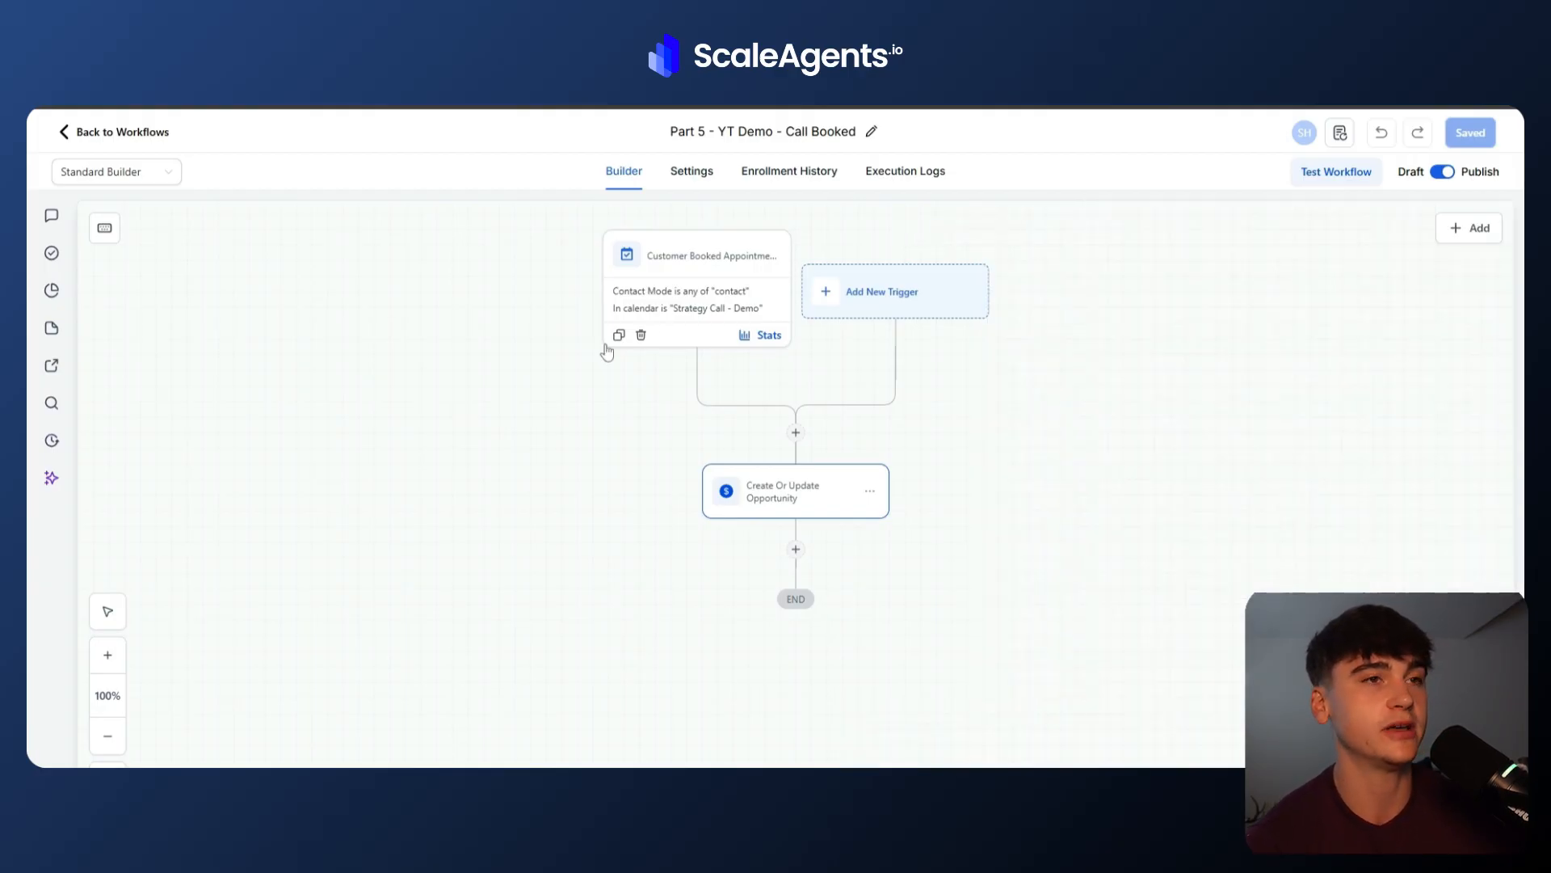
Go back to the workflow list, switch to Make and run the scenario once.
click(100, 134)
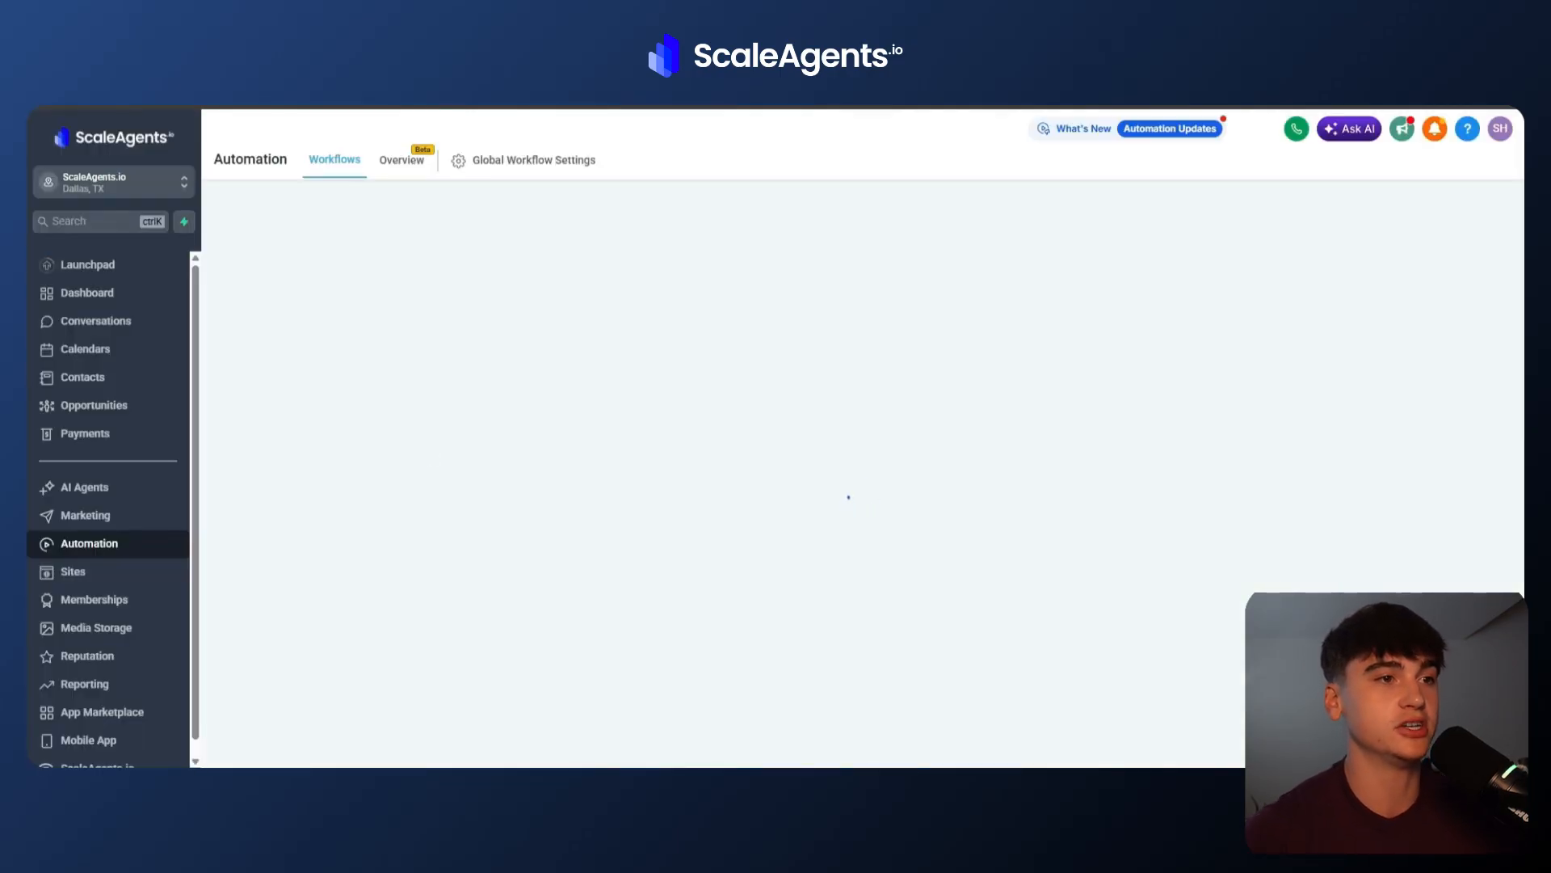
mouse_move(1020, 830)
click(1103, 753)
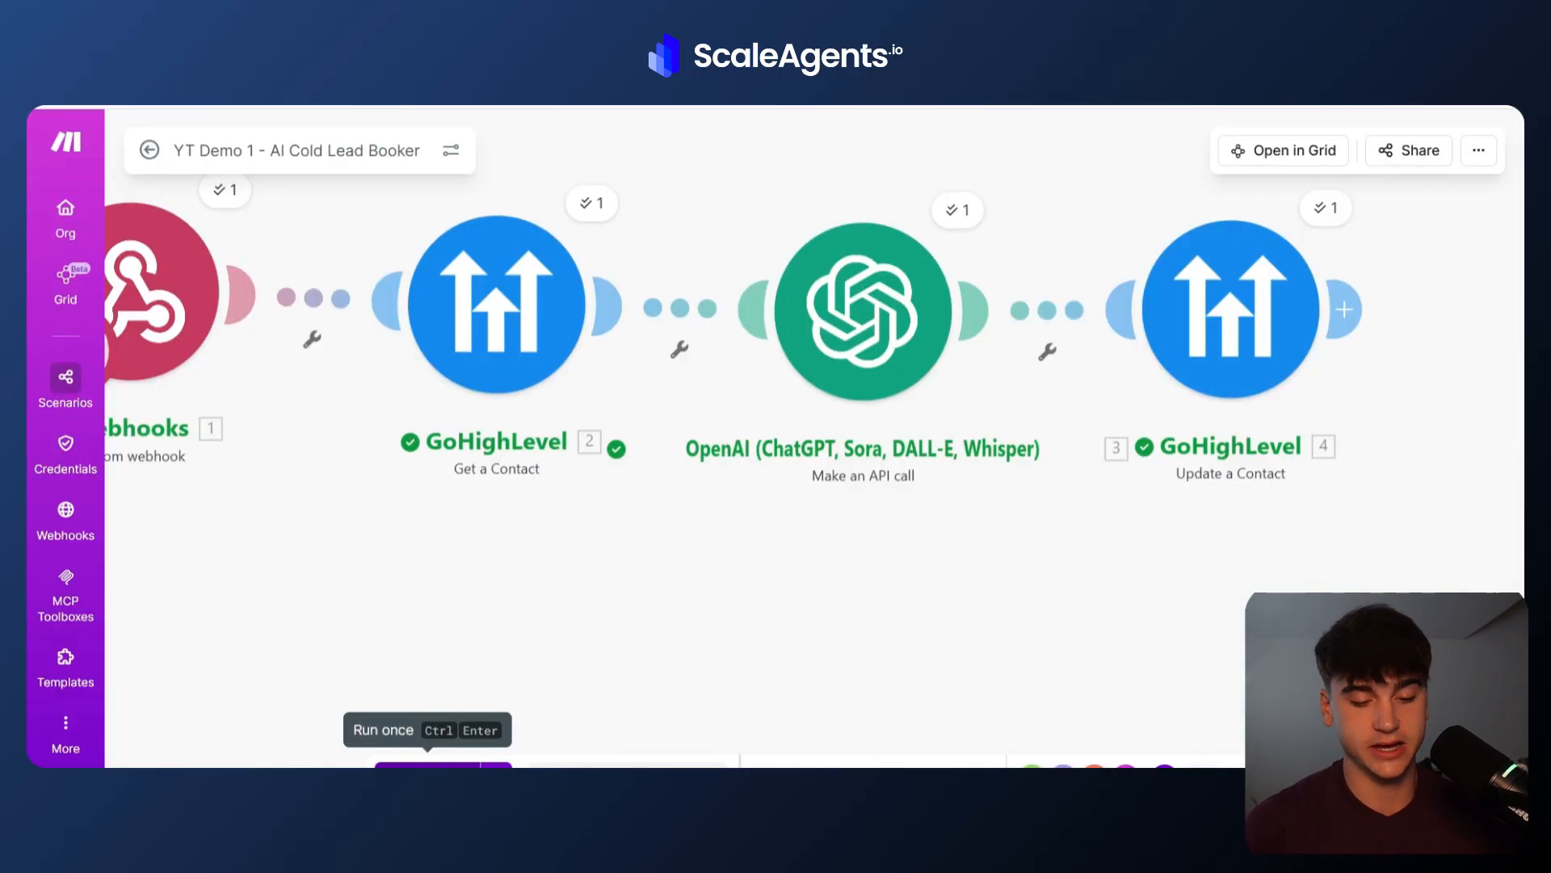
click(427, 762)
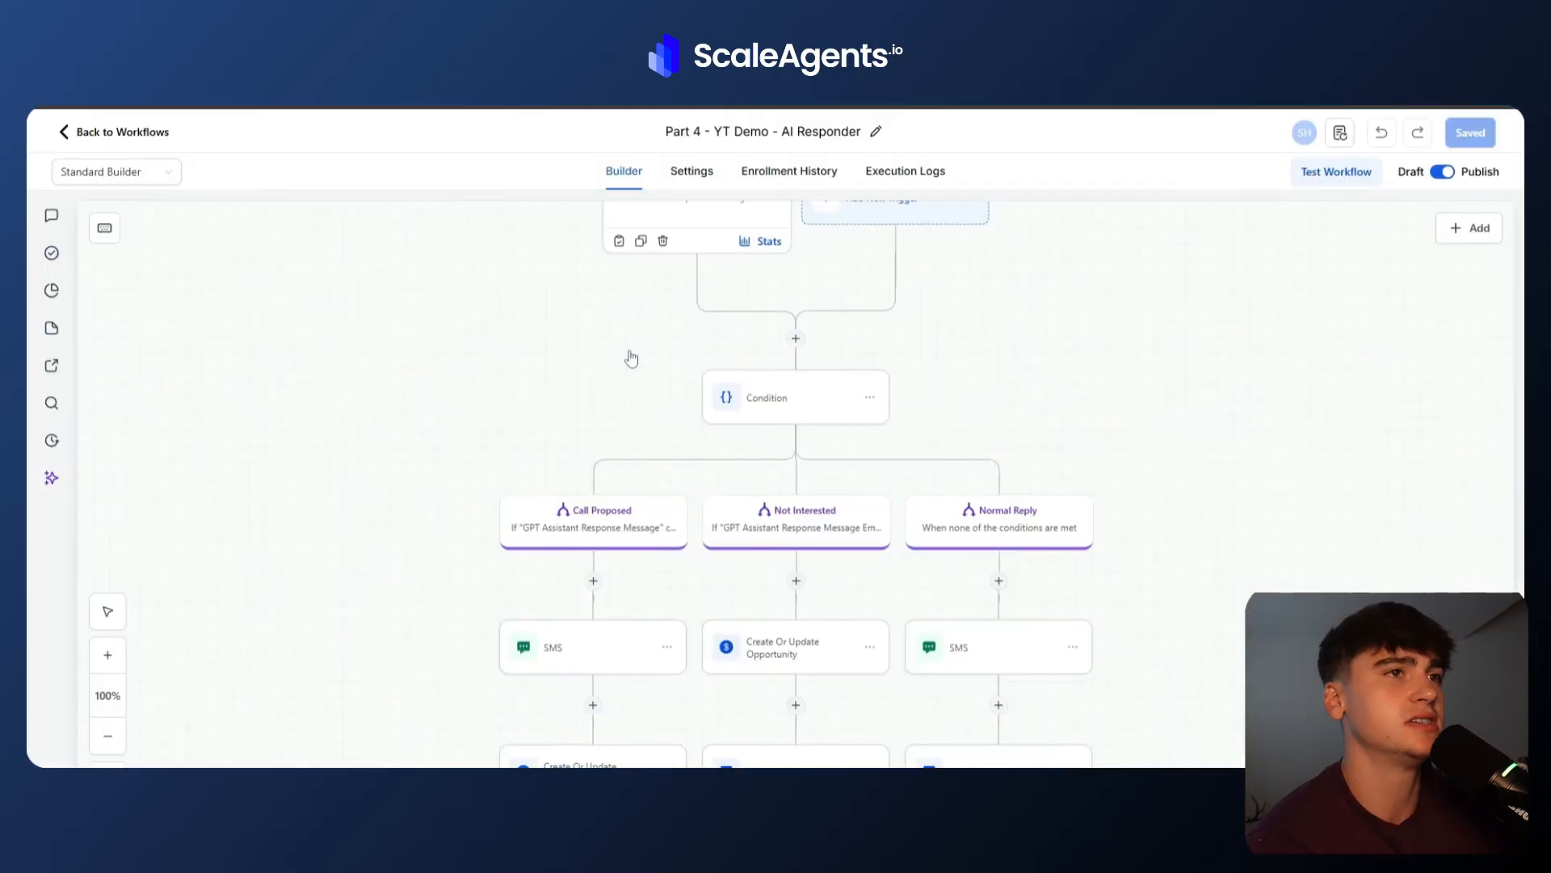
Check the AI Responder workflow's execution logs and the test contact's conversation for the AI-generated reply.
scroll(644, 349, up, 2)
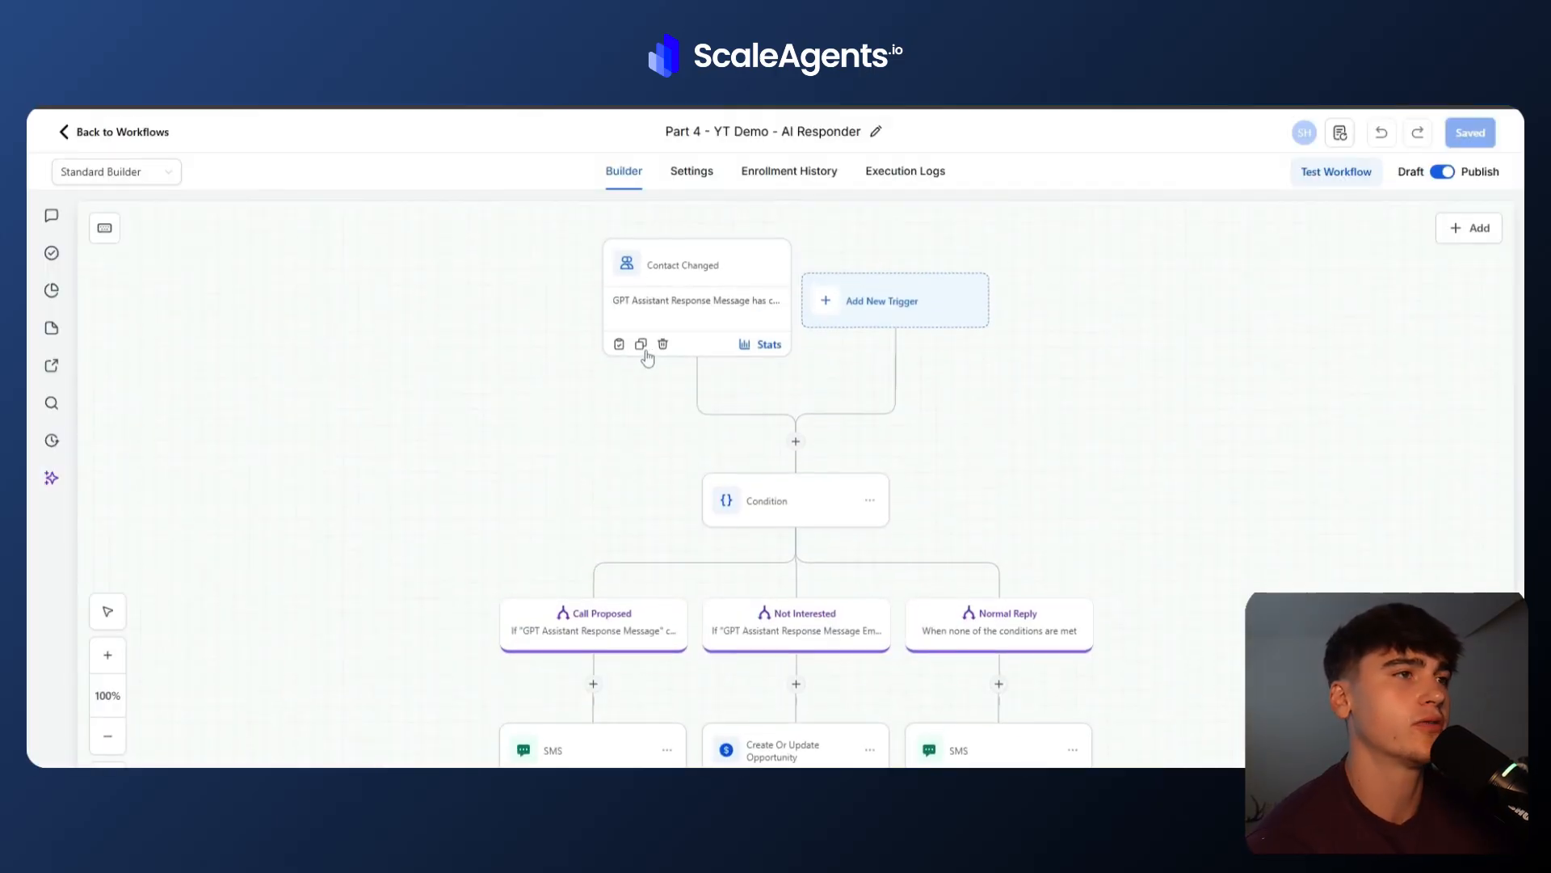
click(898, 180)
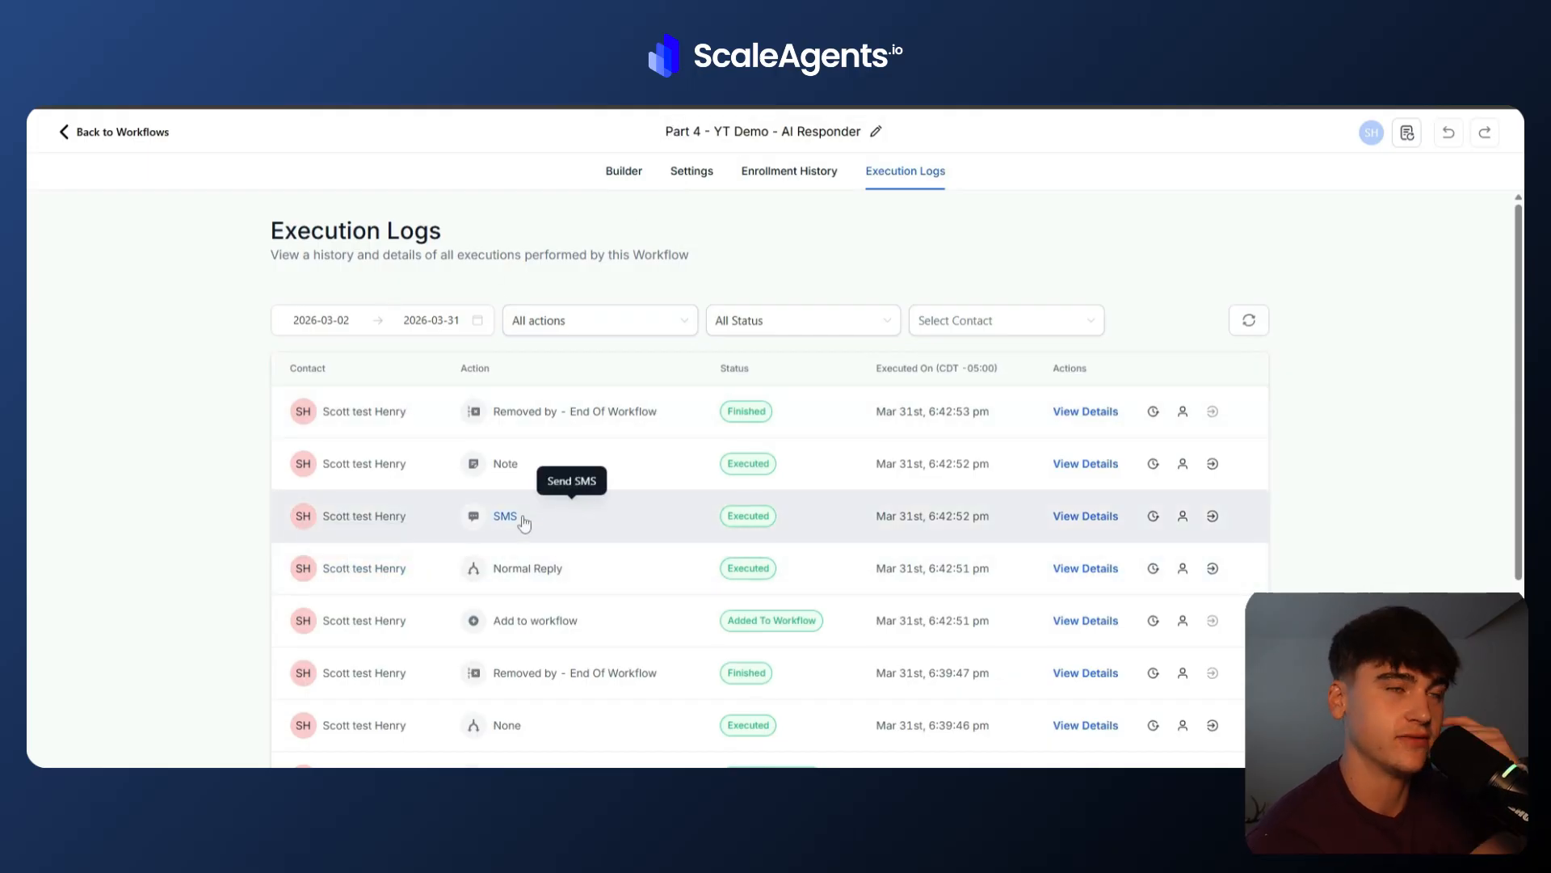
click(361, 518)
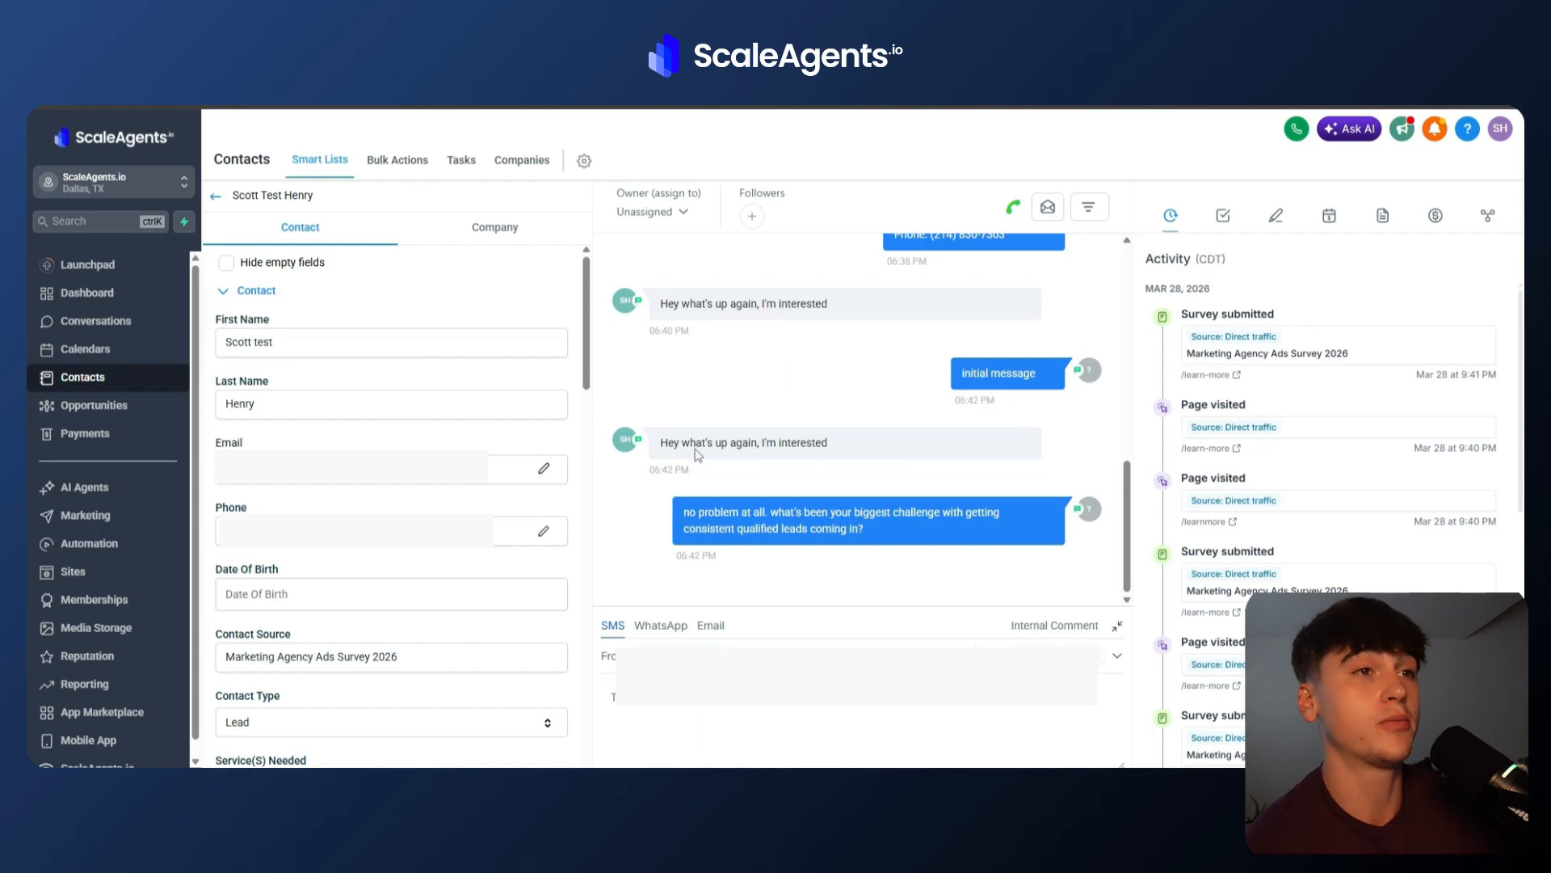
drag(683, 516, 919, 549)
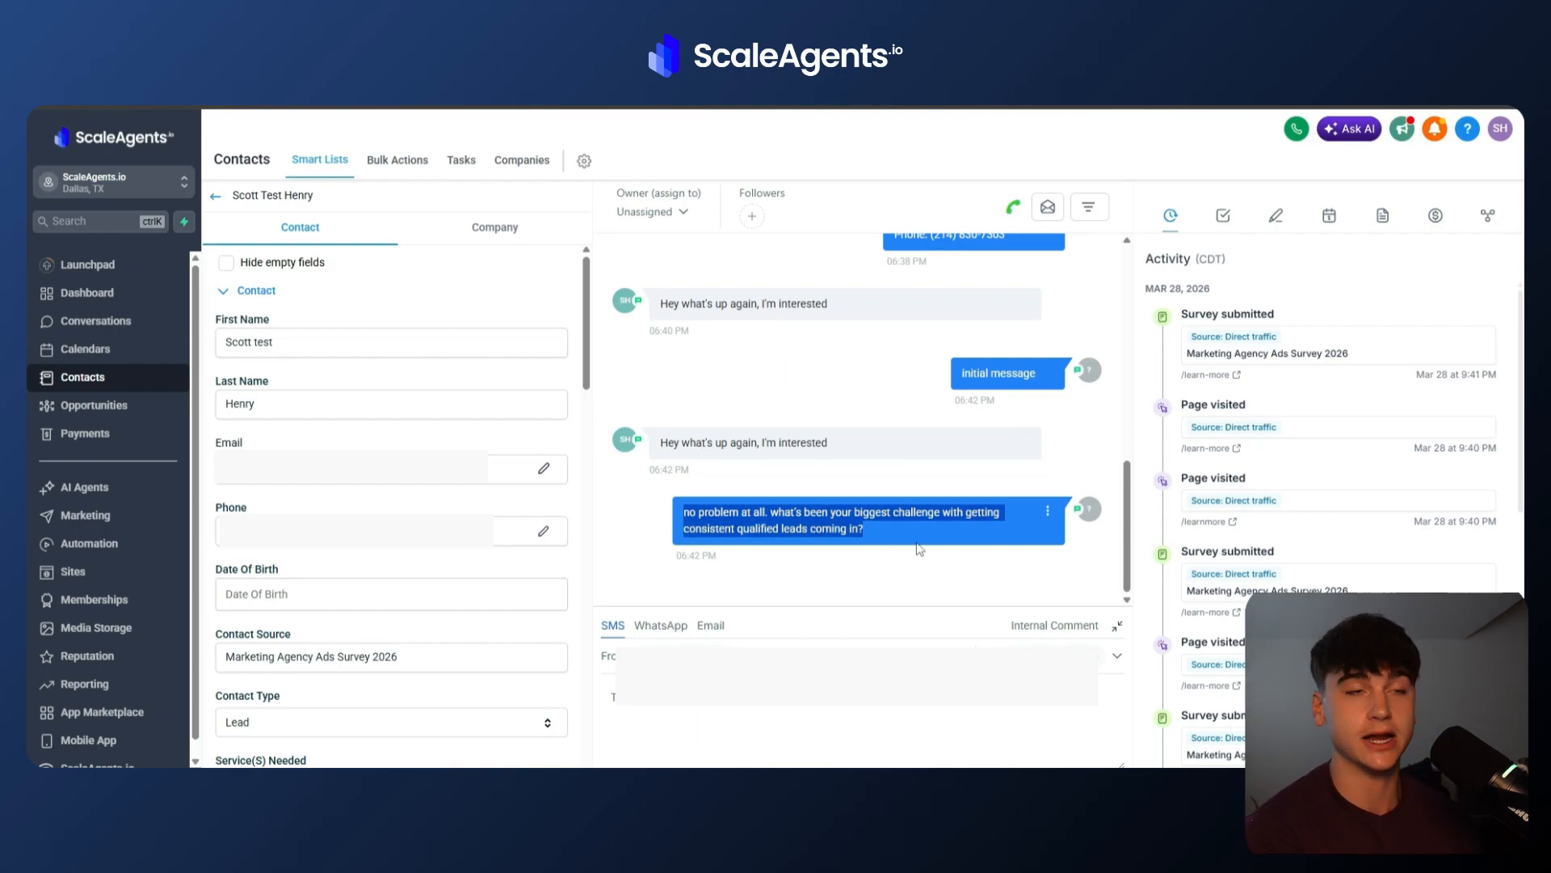
click(919, 549)
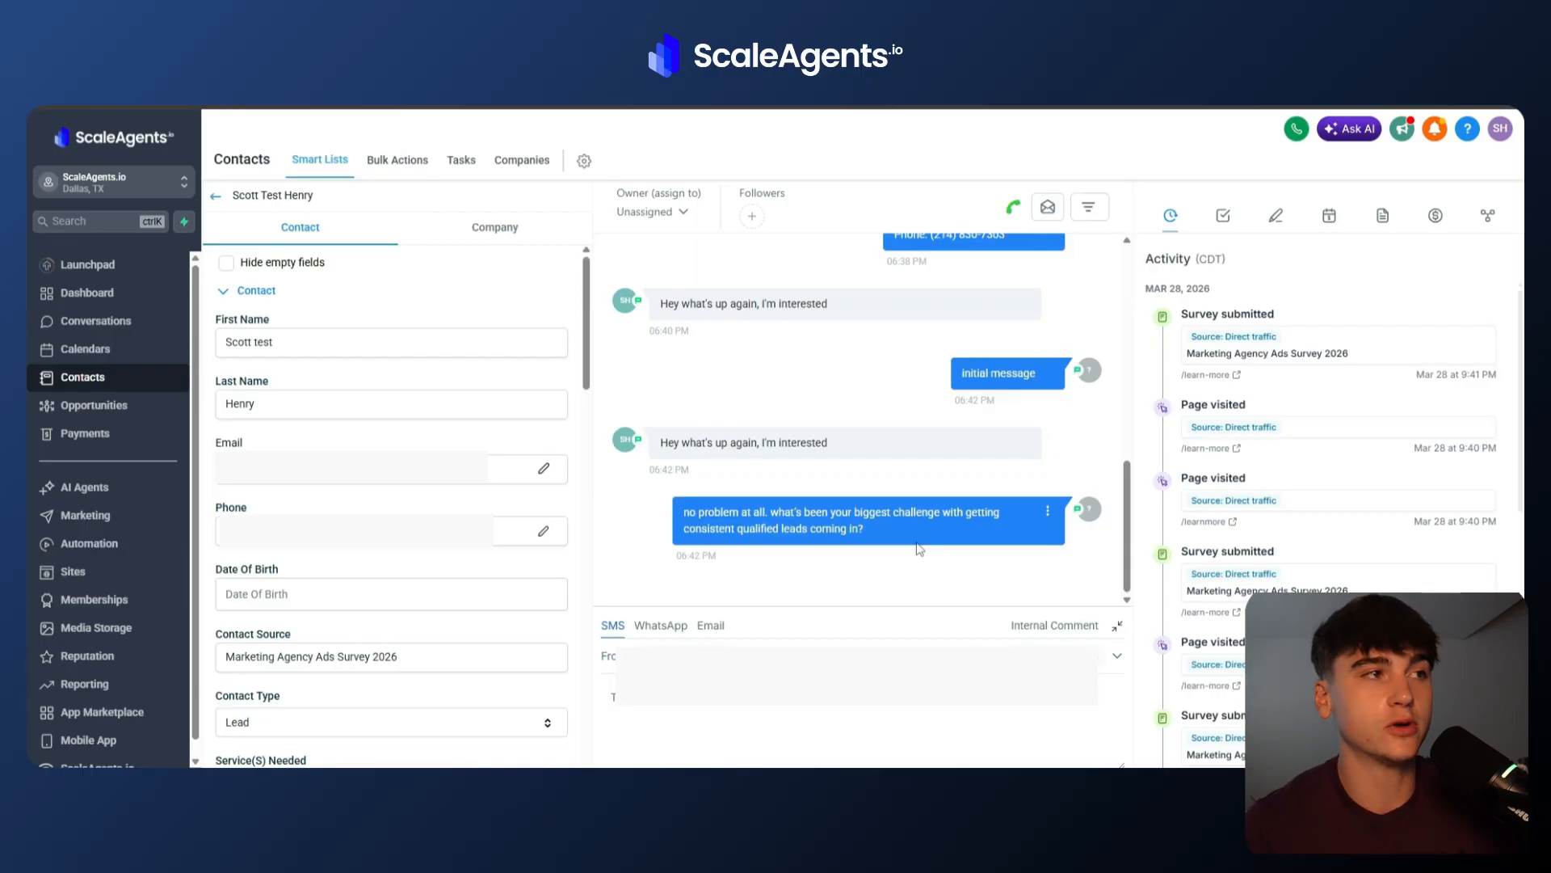
Open the Opportunities board and review the test contact's card in the YT Demo - AI Cold Lead Booker pipeline.
click(60, 408)
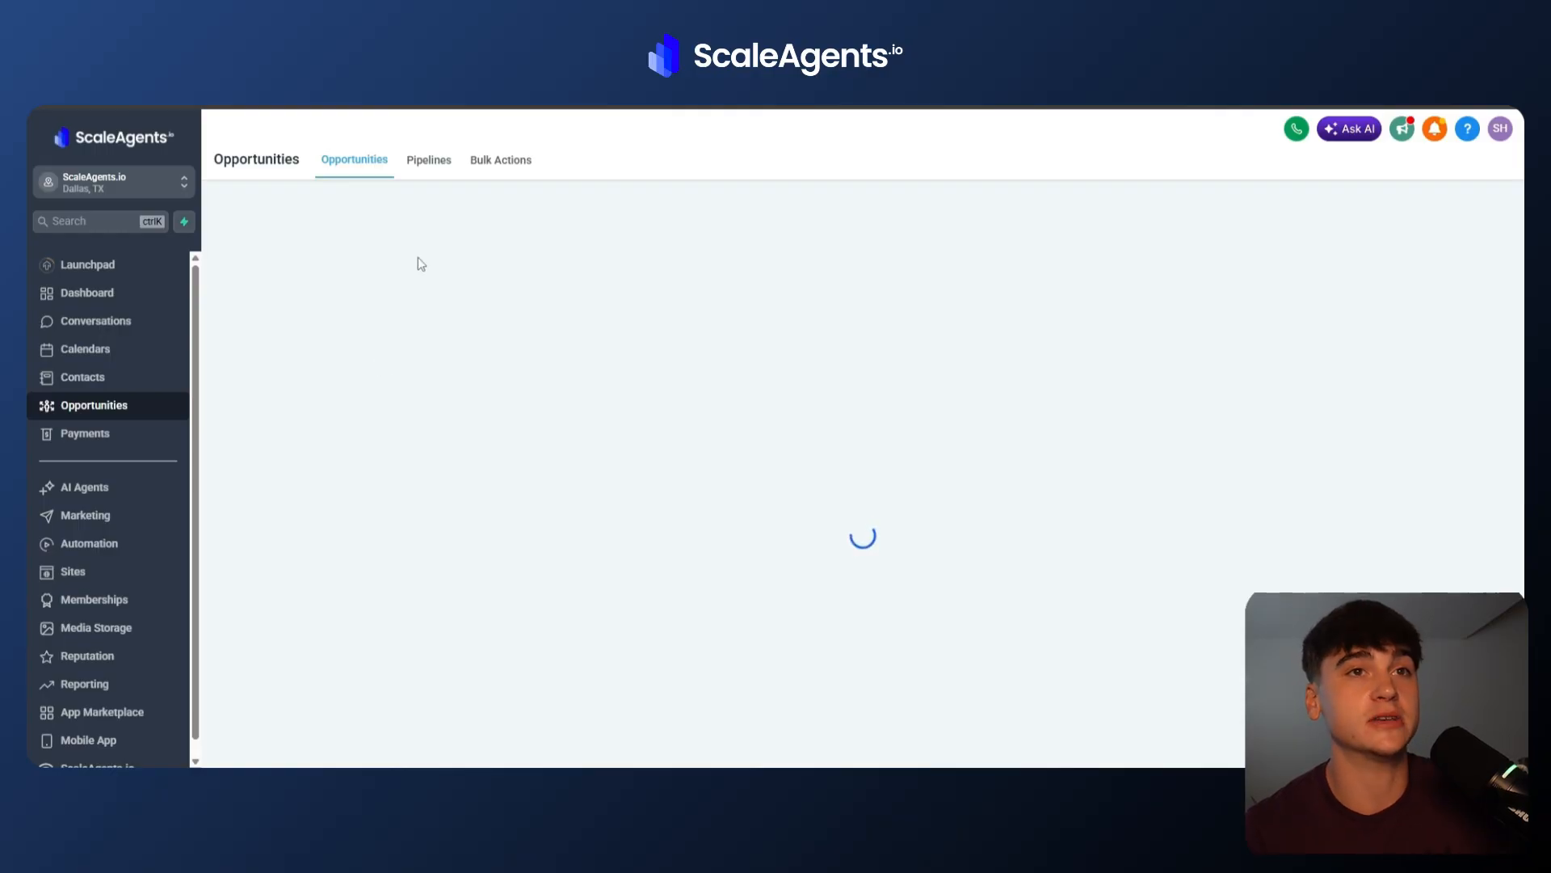
scroll(526, 476, right, 5)
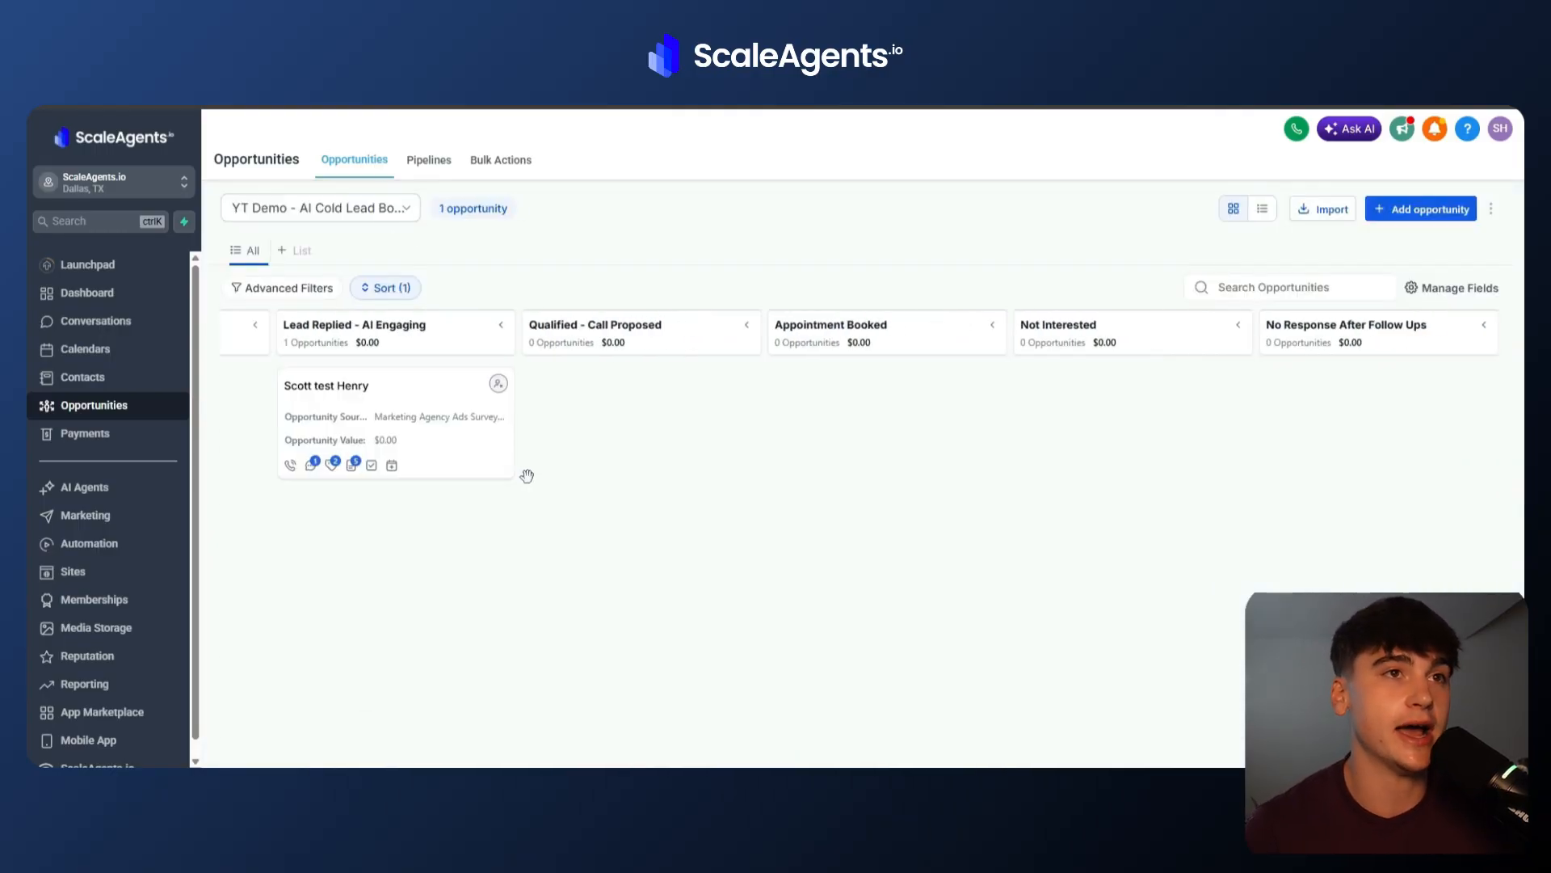
scroll(526, 476, left, 5)
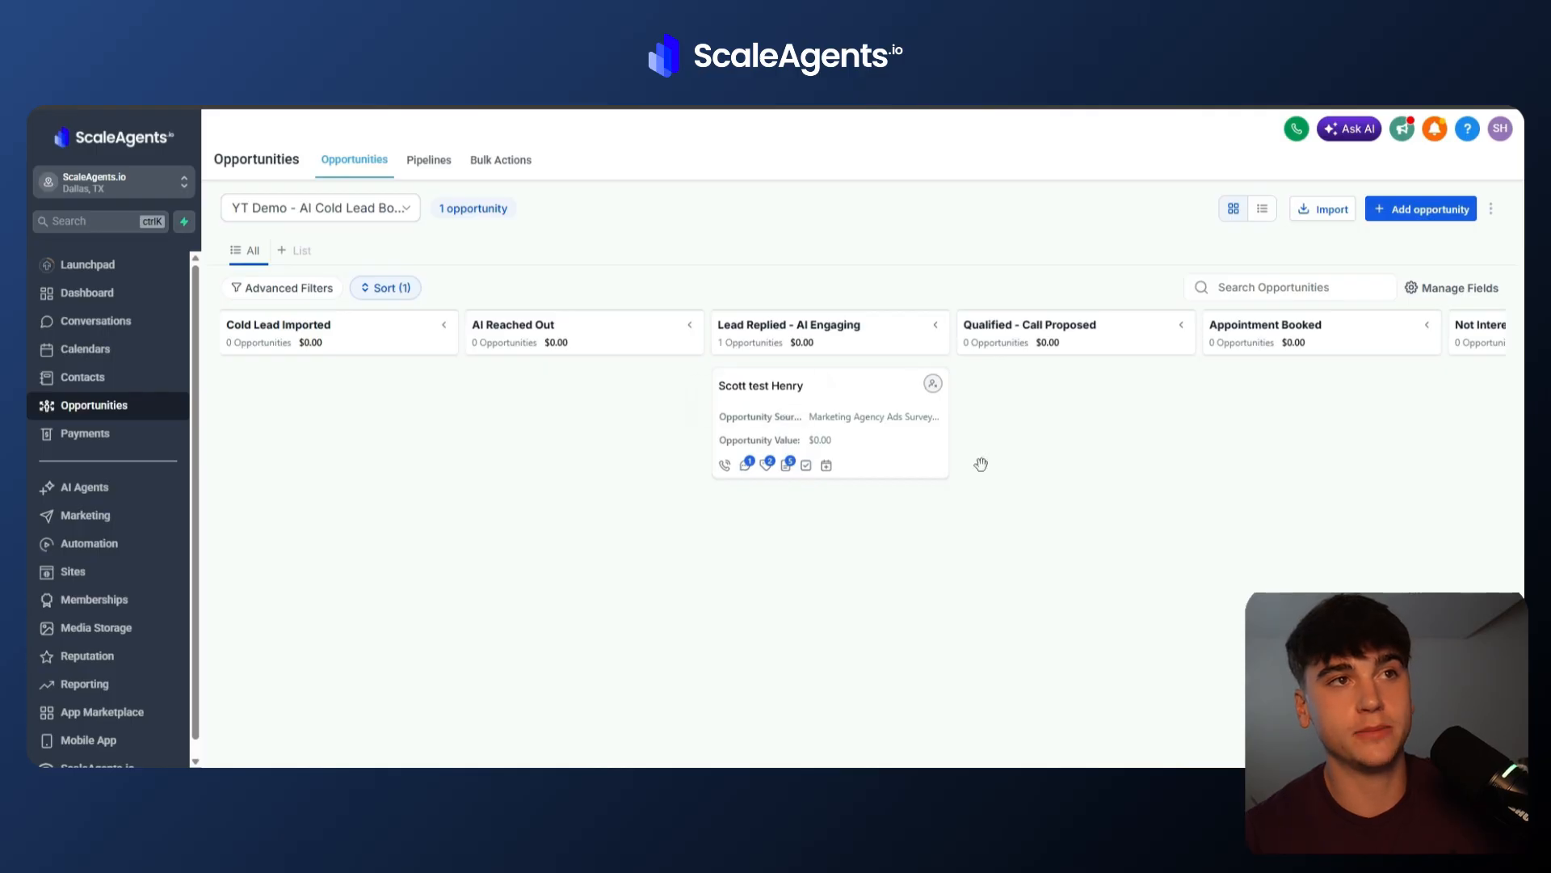
scroll(980, 460, right, 2)
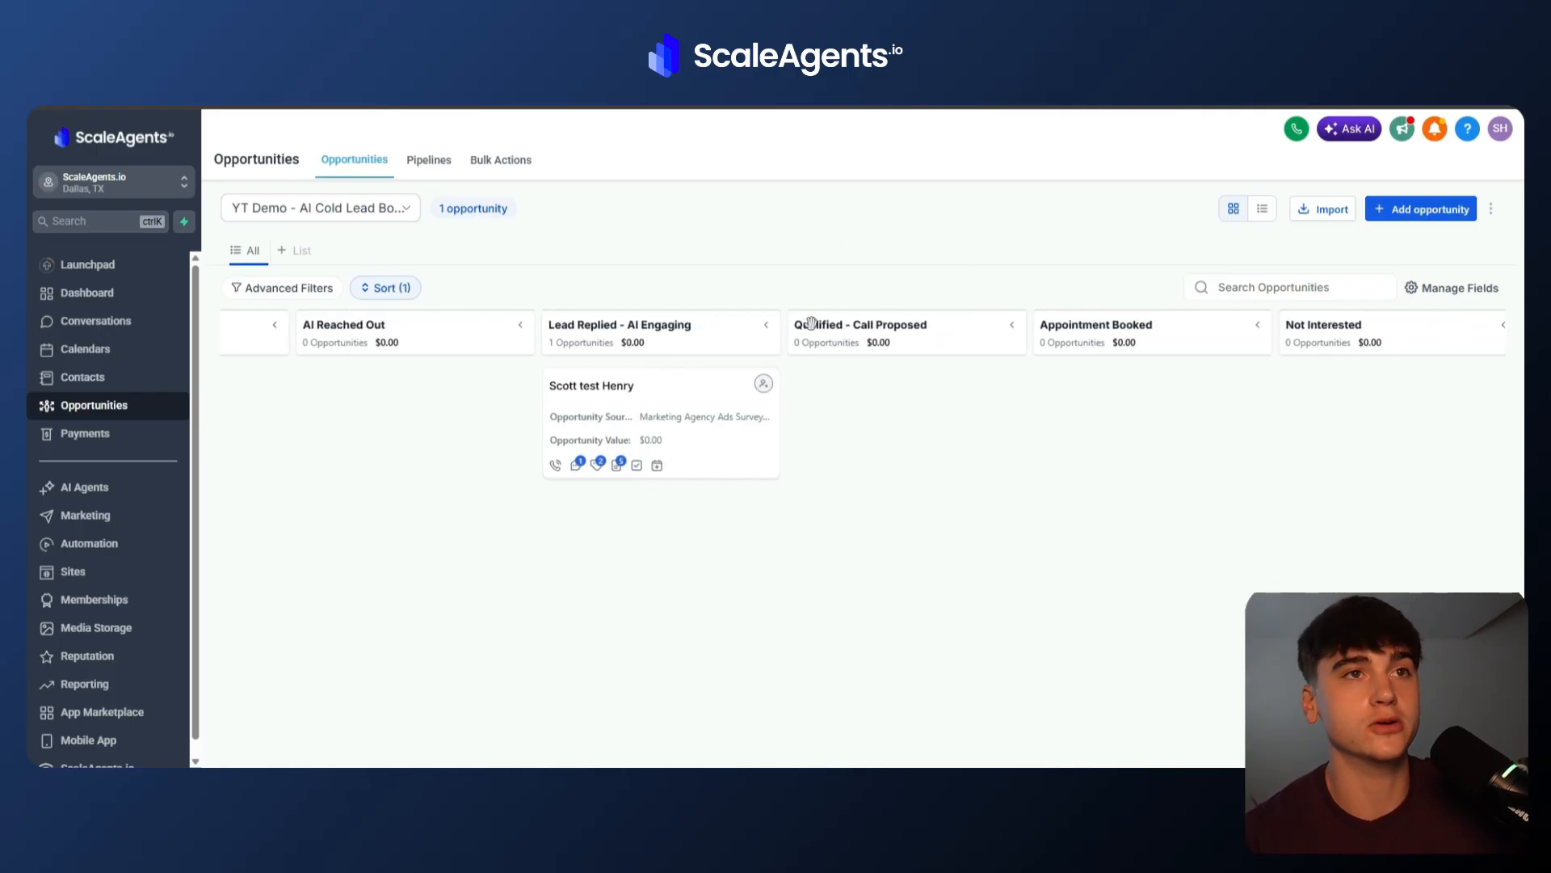
drag(798, 323, 1030, 365)
click(926, 347)
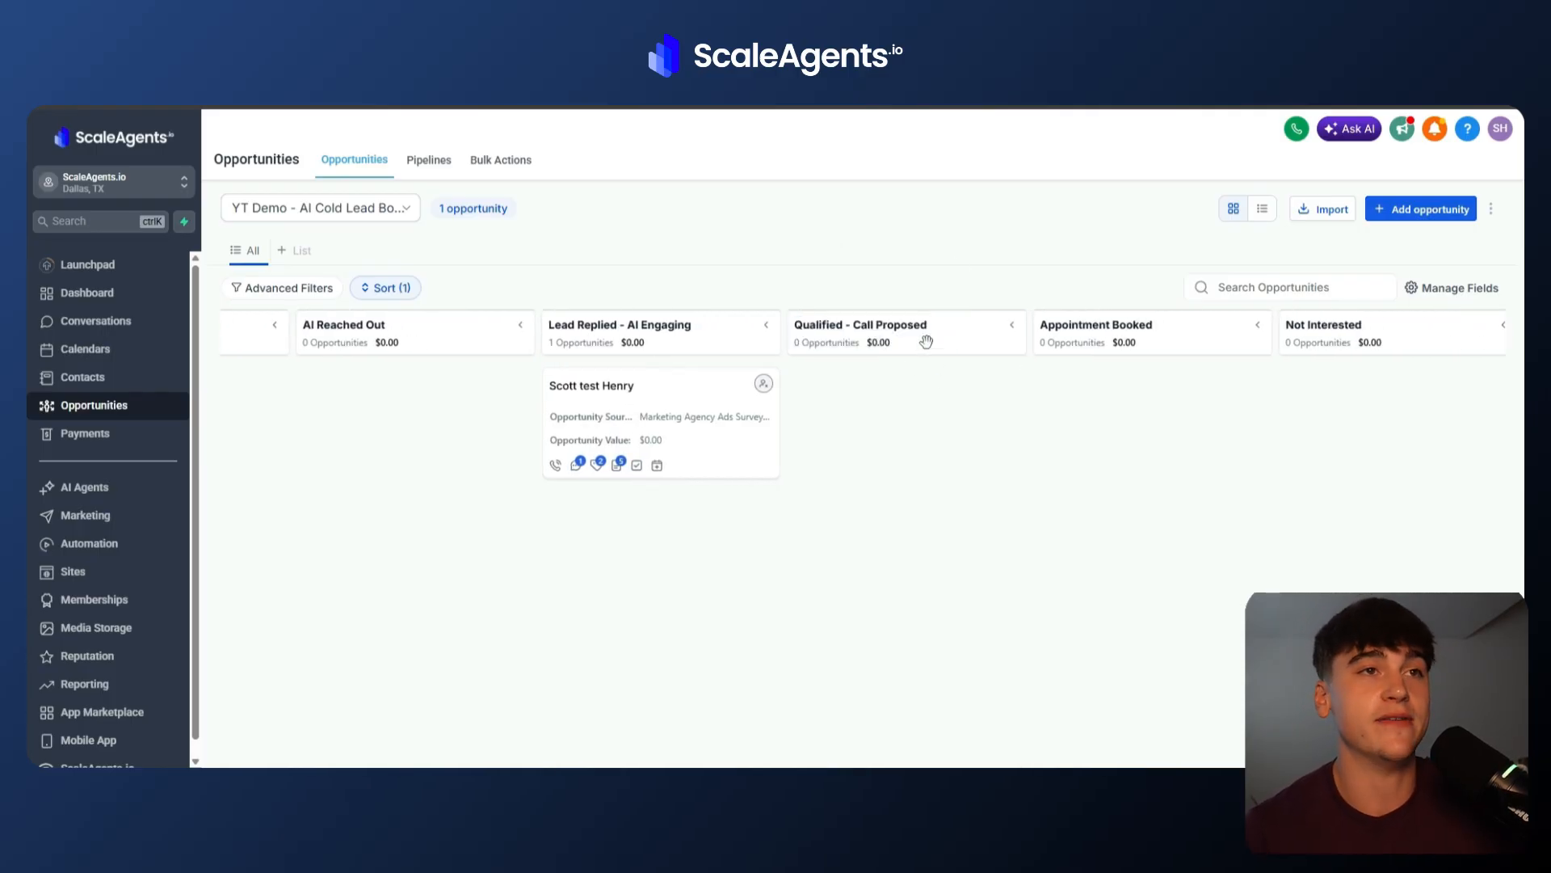
Examine the pipeline's later stages, from Appointment Booked through No Response After Follow Ups, and return to the first stage.
scroll(926, 347, right, 3)
drag(778, 317, 942, 339)
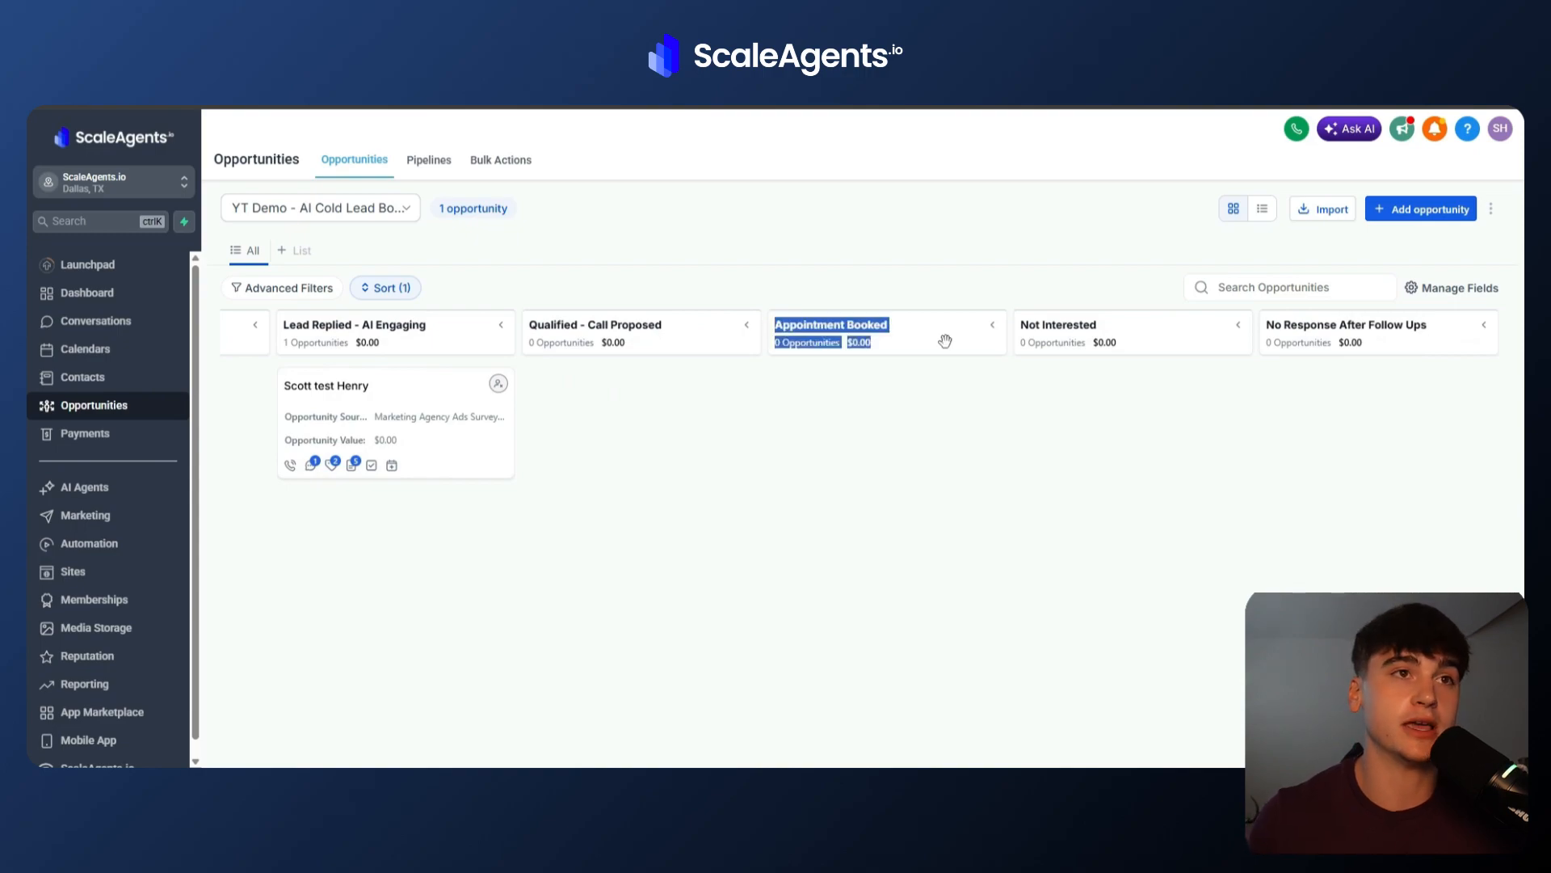
click(943, 340)
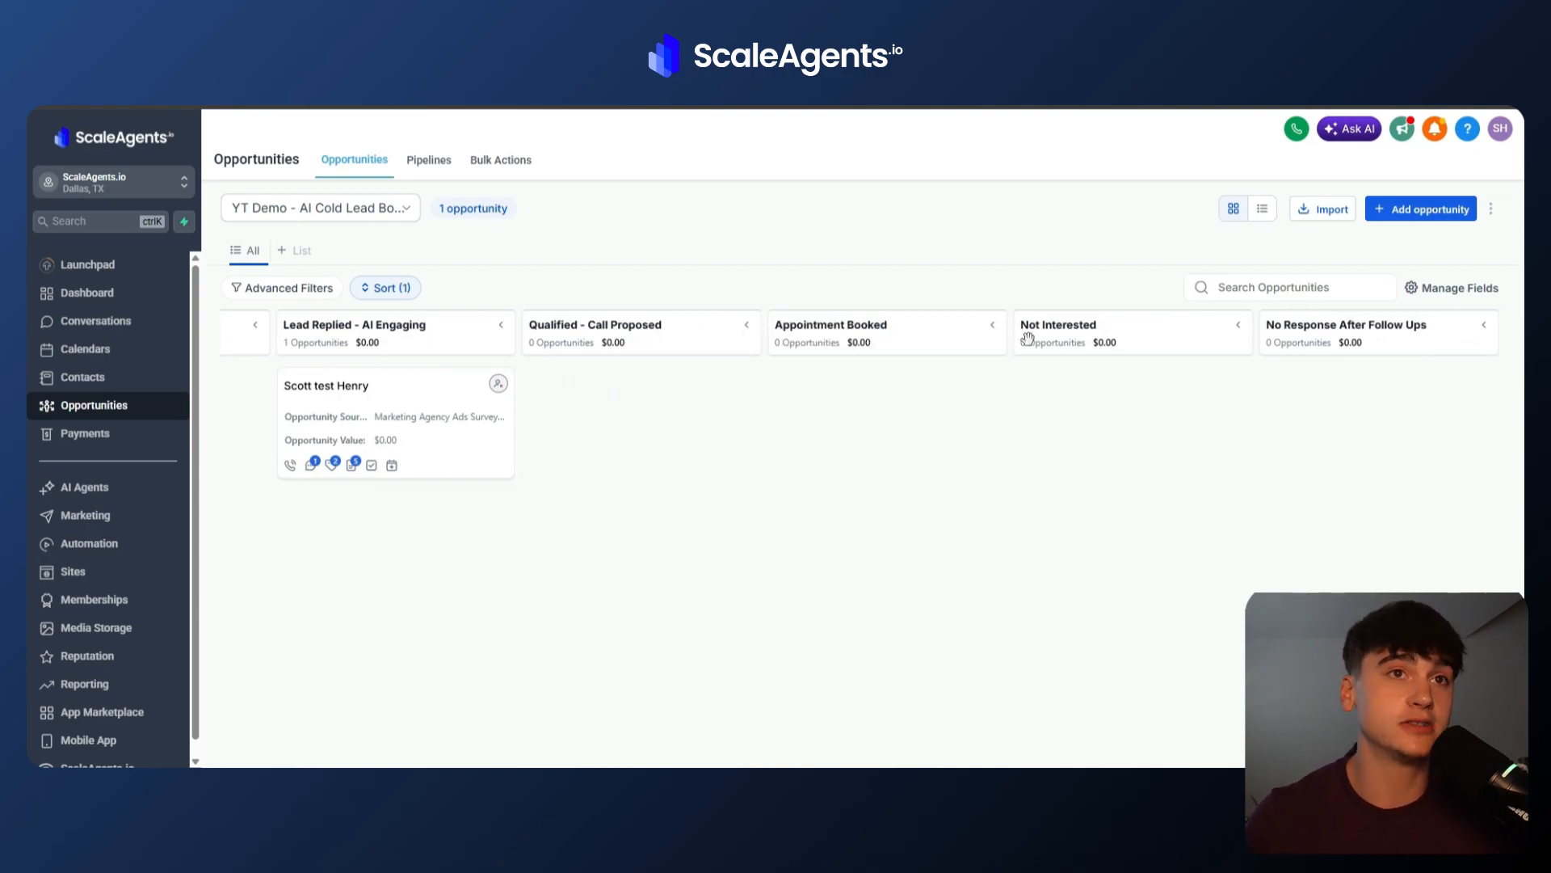
drag(1019, 318, 1150, 339)
click(1152, 342)
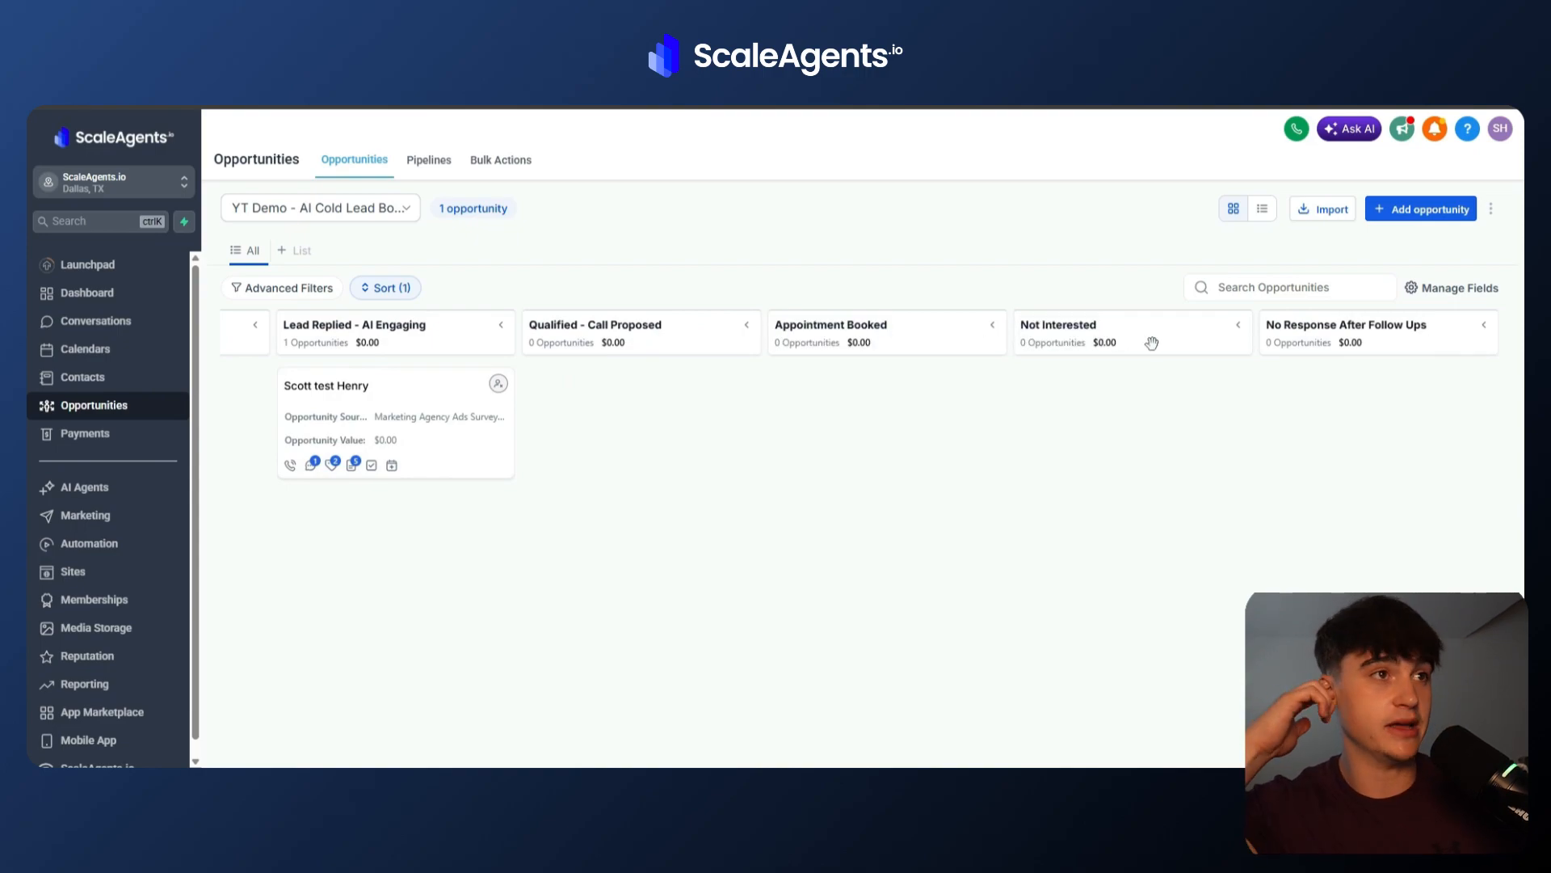
scroll(986, 498, left, 5)
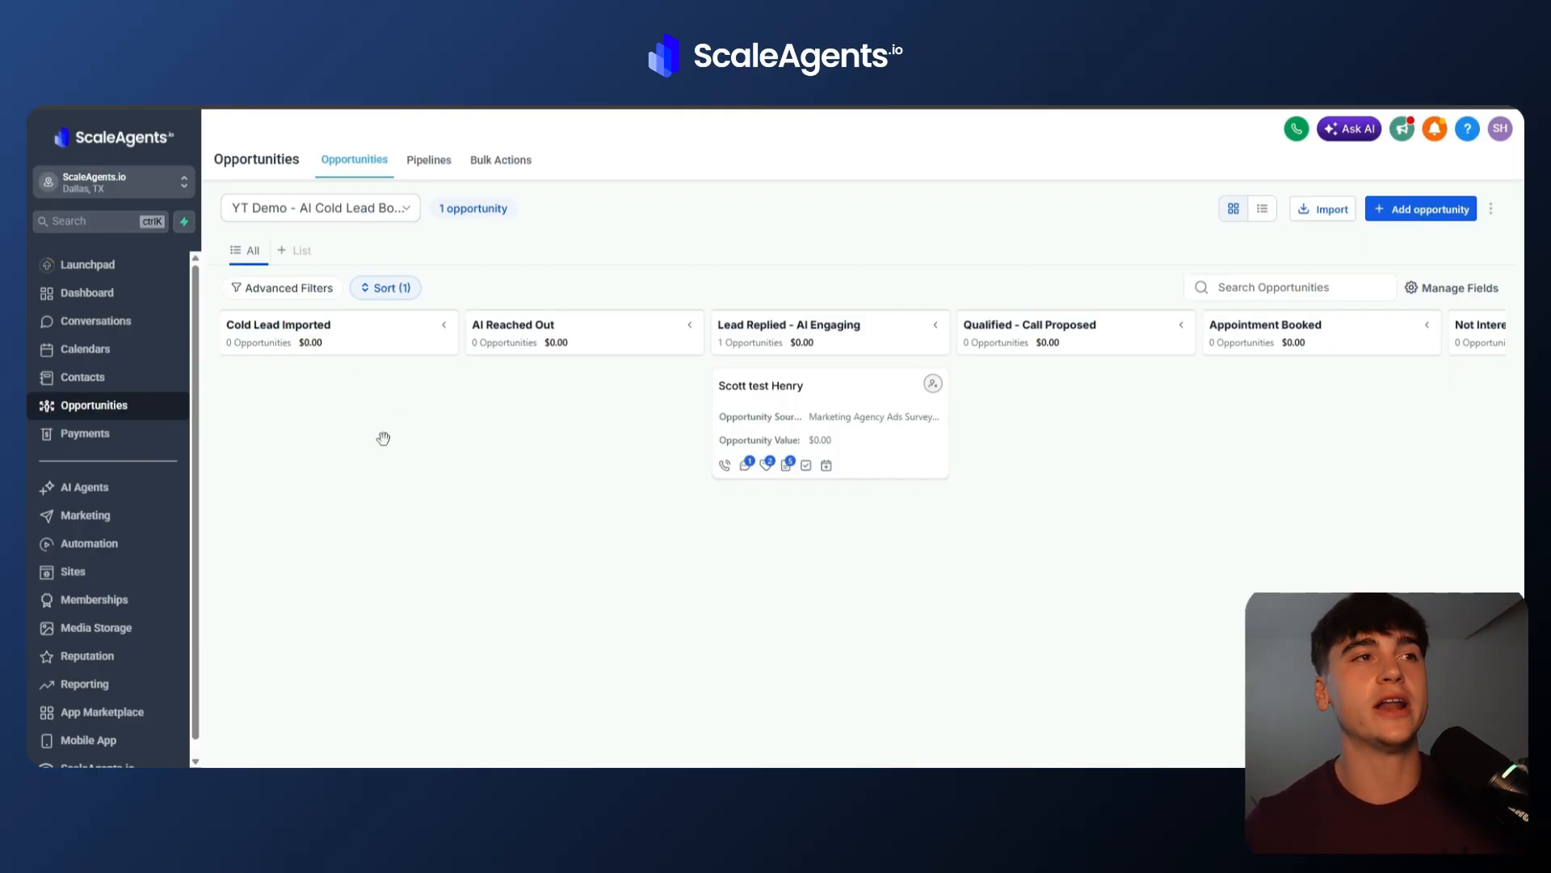
scroll(383, 438, right, 2)
scroll(383, 438, left, 2)
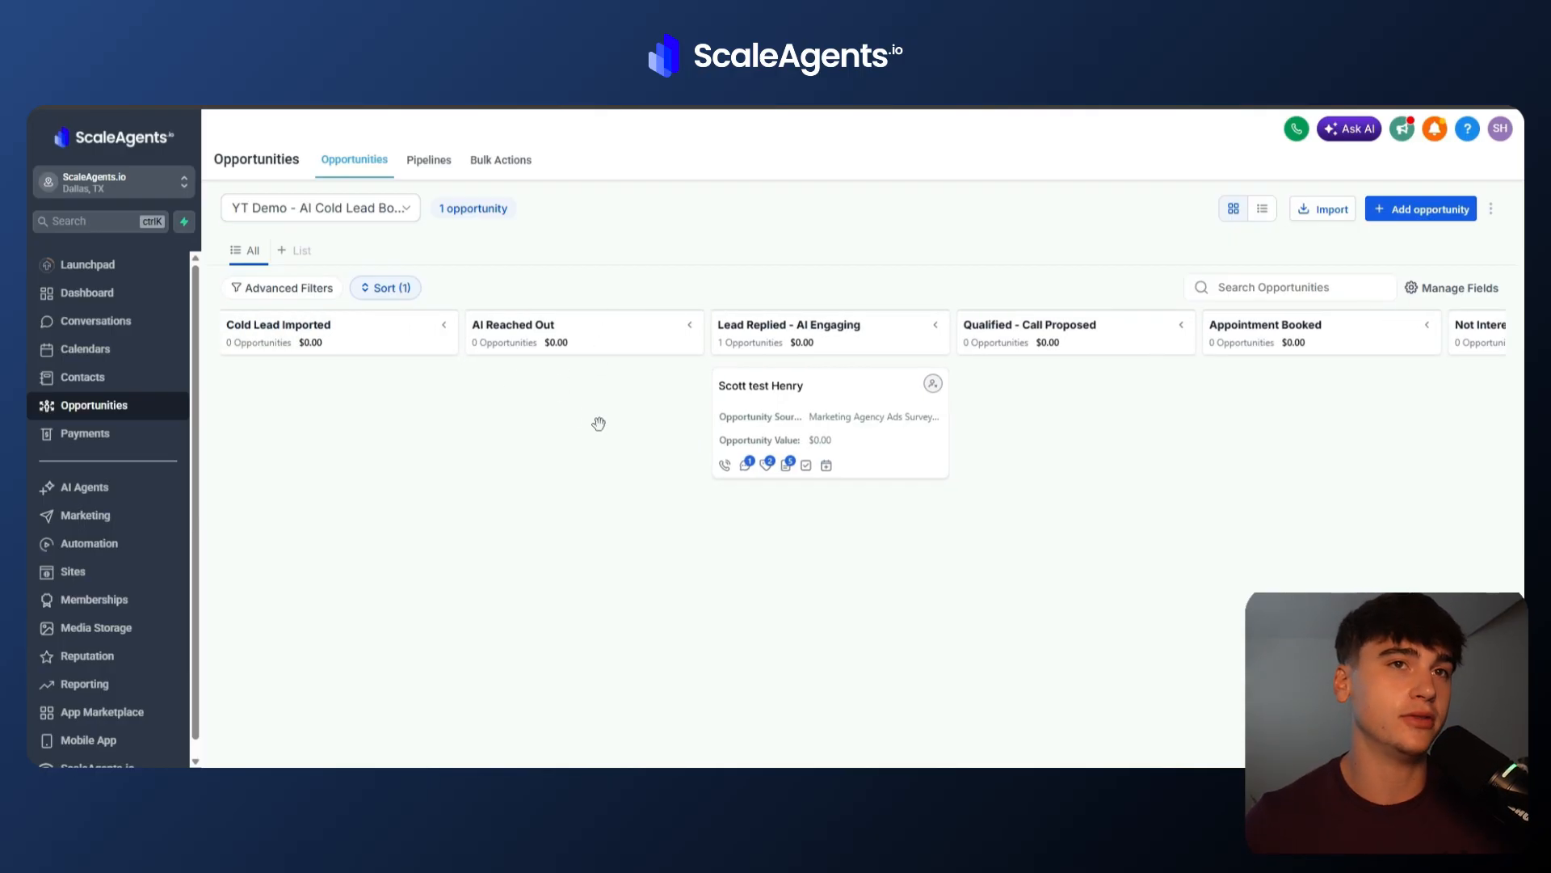
scroll(598, 423, right, 3)
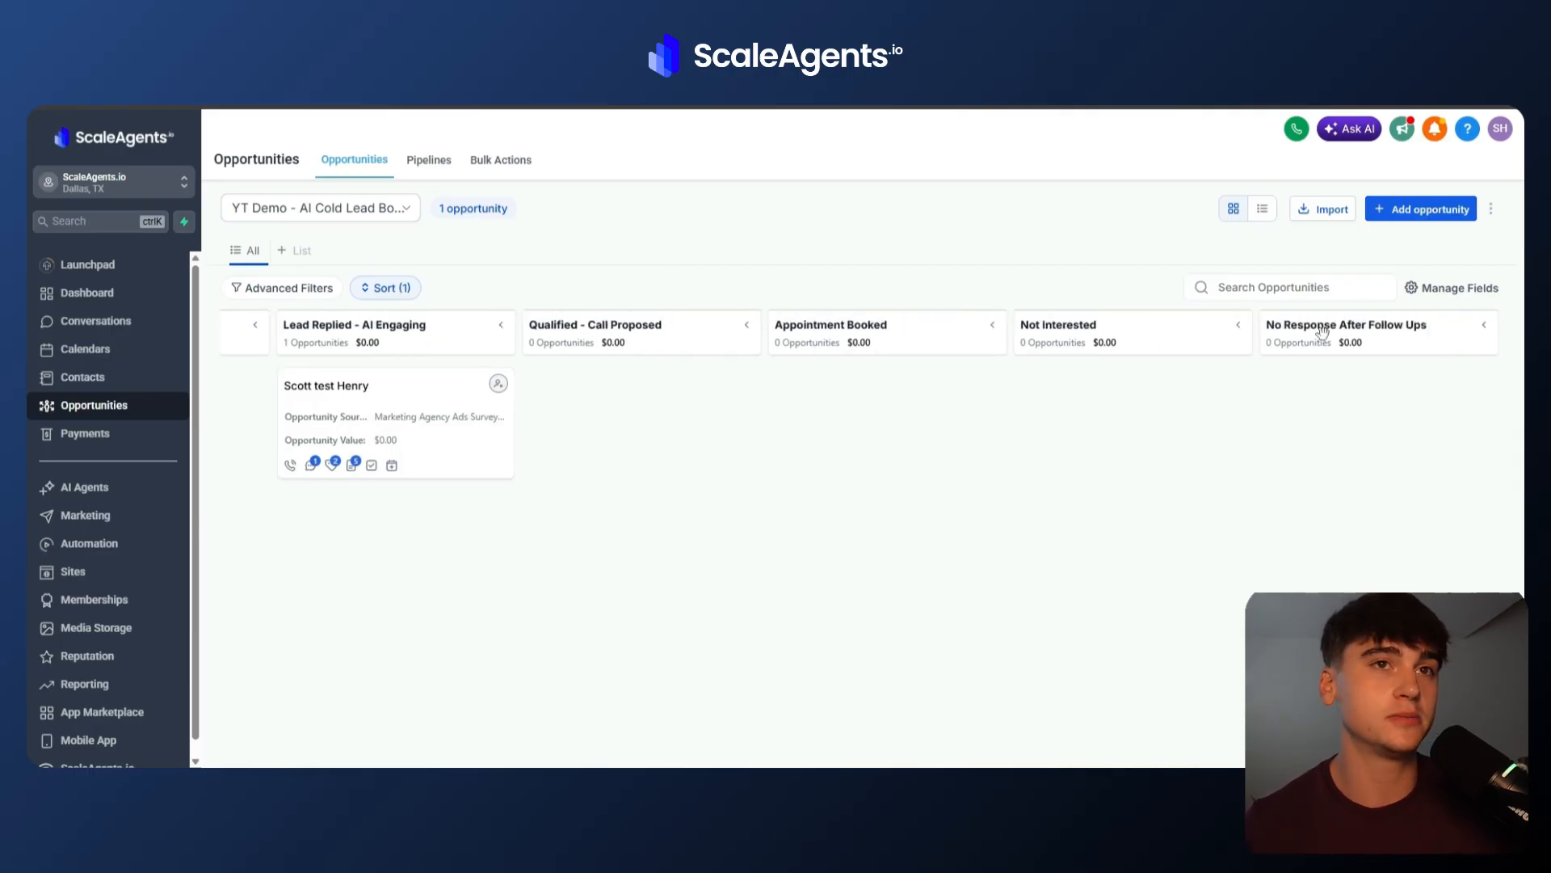
drag(1392, 345, 1281, 385)
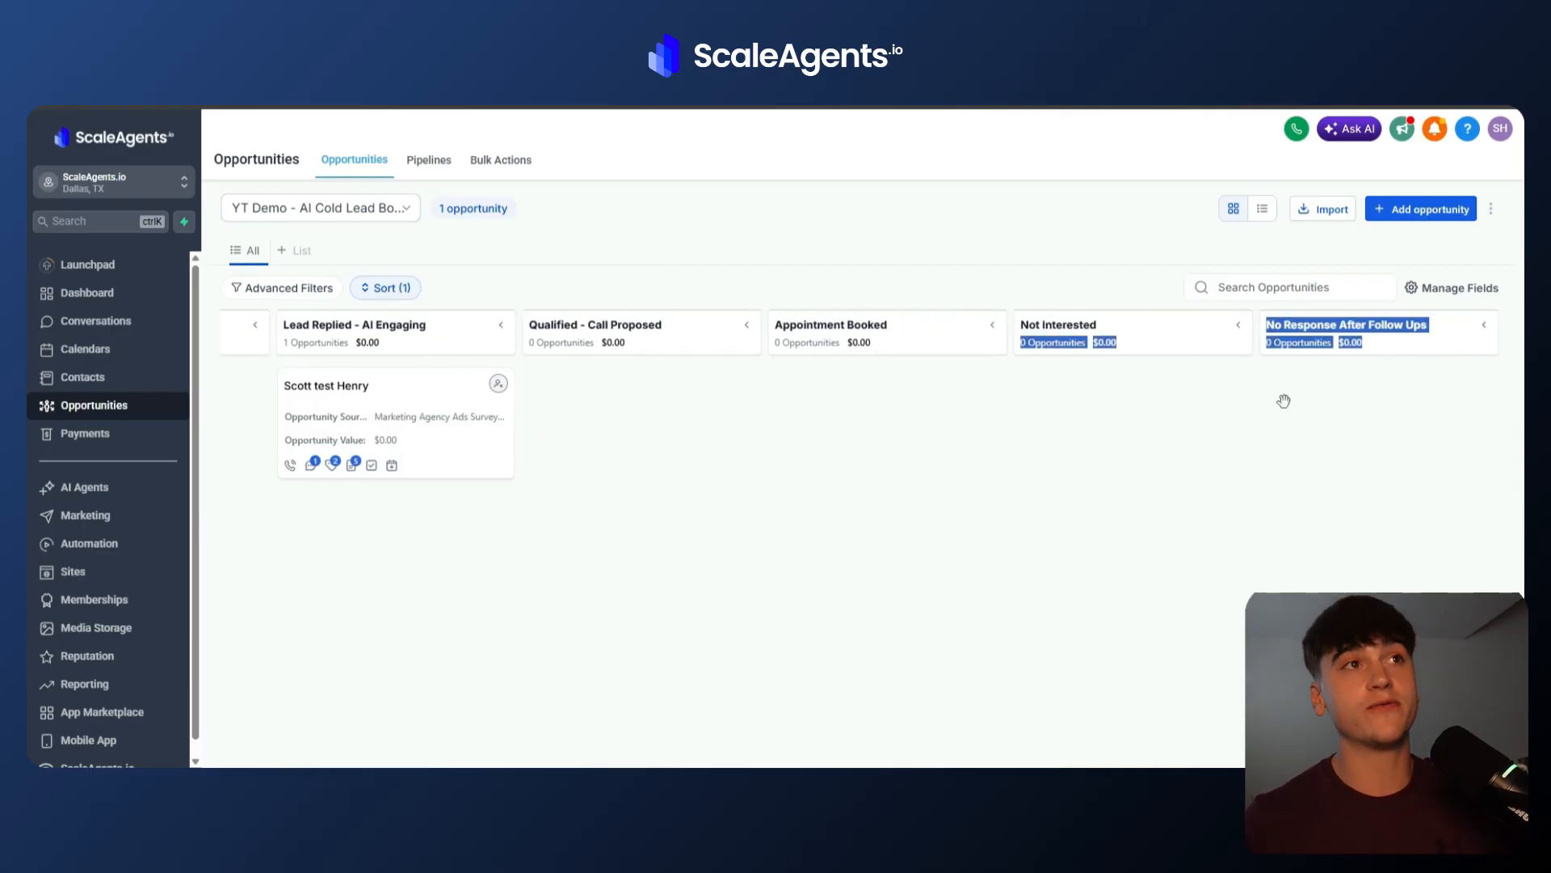
click(1144, 476)
scroll(1144, 476, left, 3)
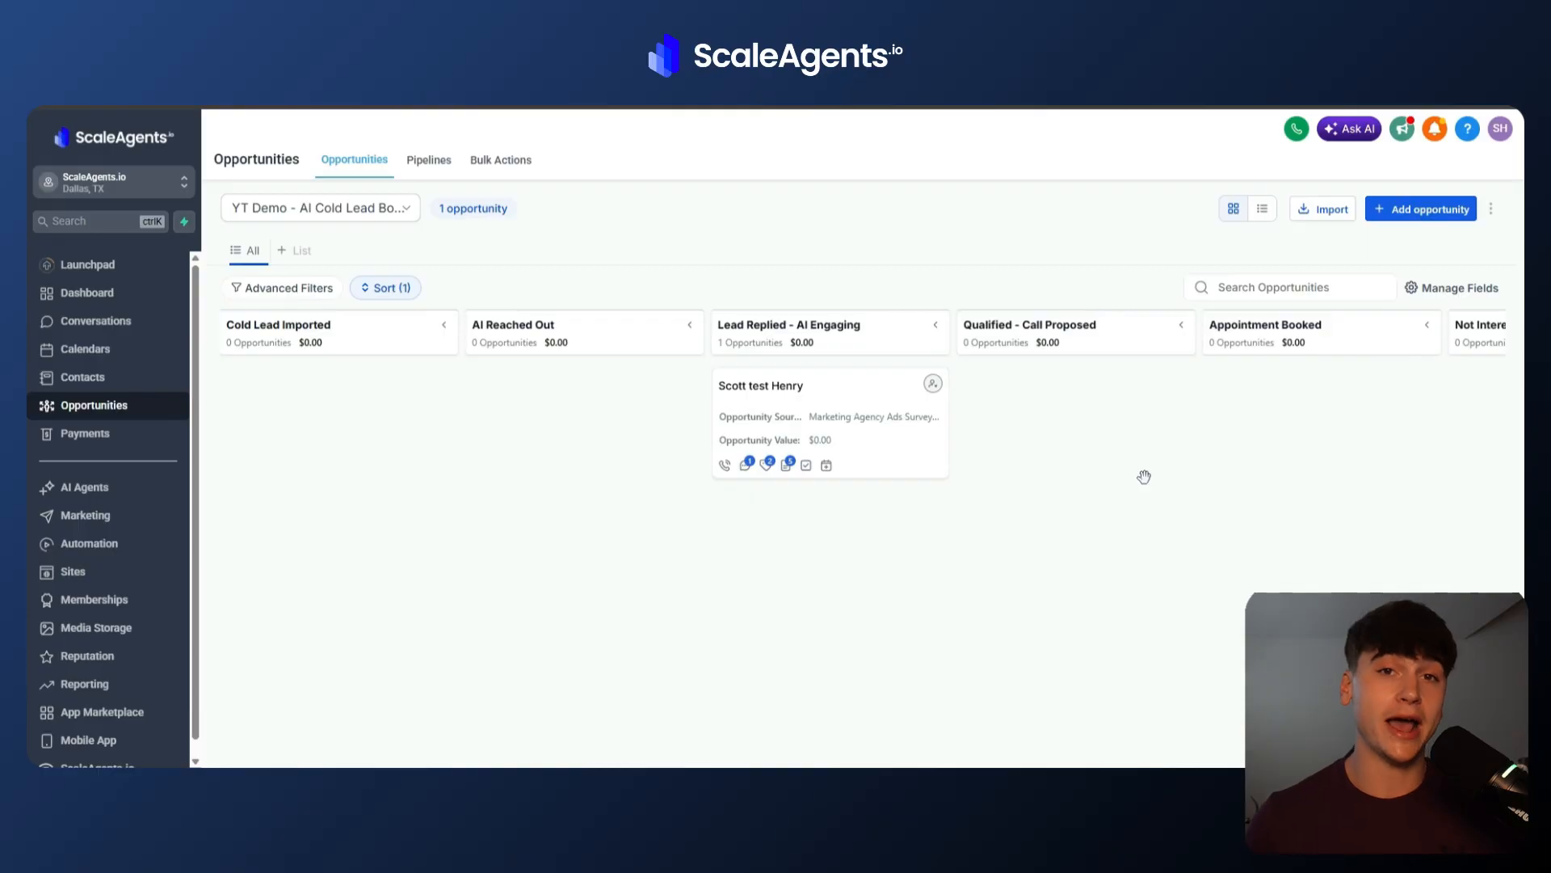